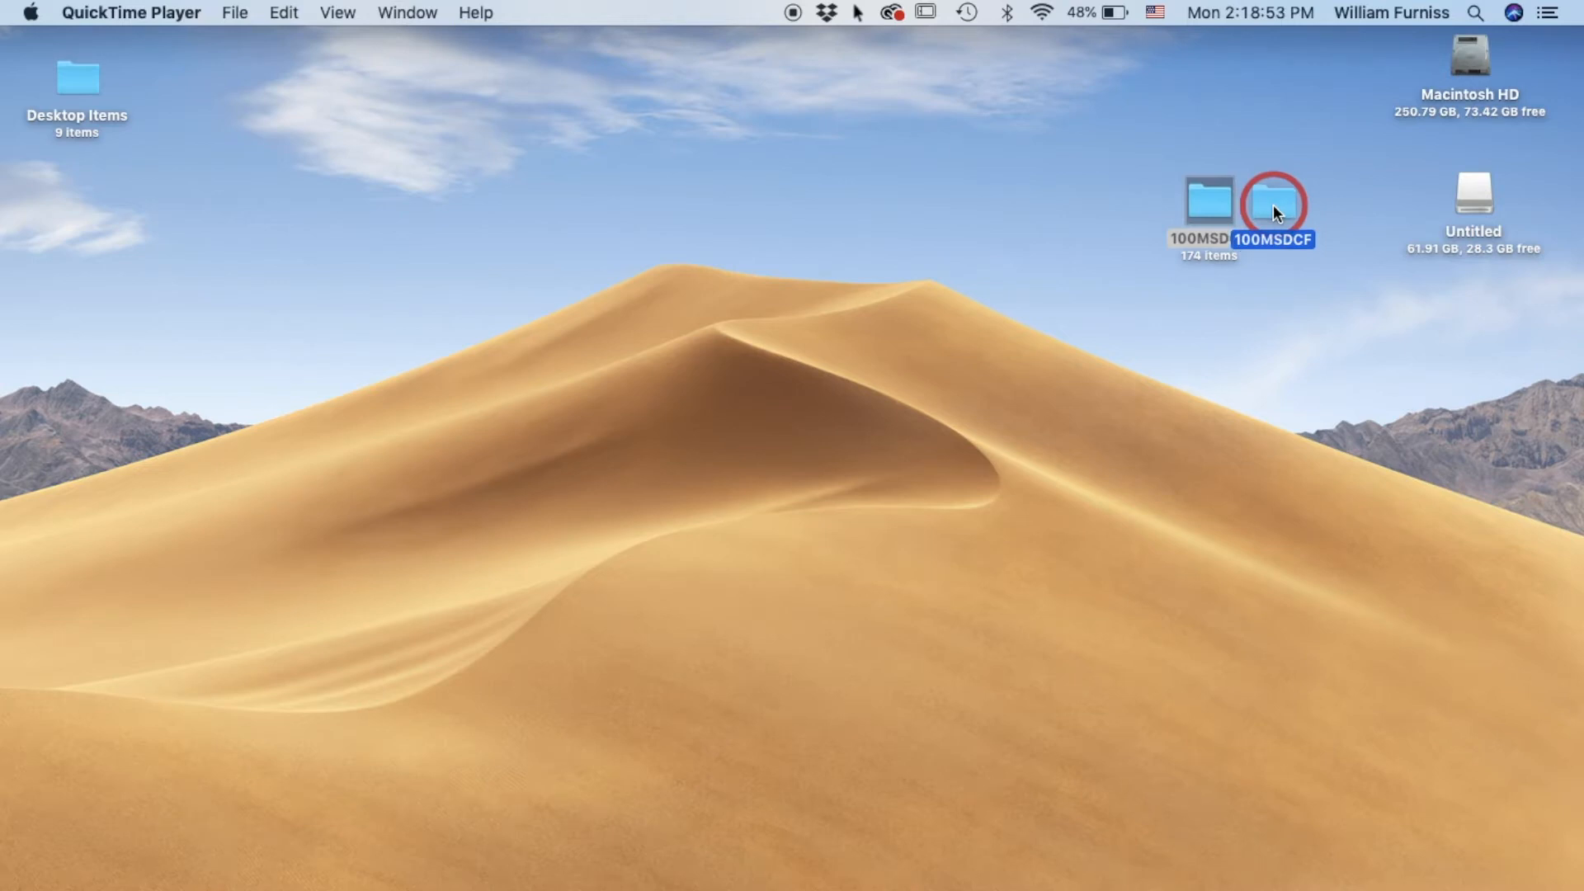
pyautogui.moveTo(1472, 190); pyautogui.dragTo(1473, 181)
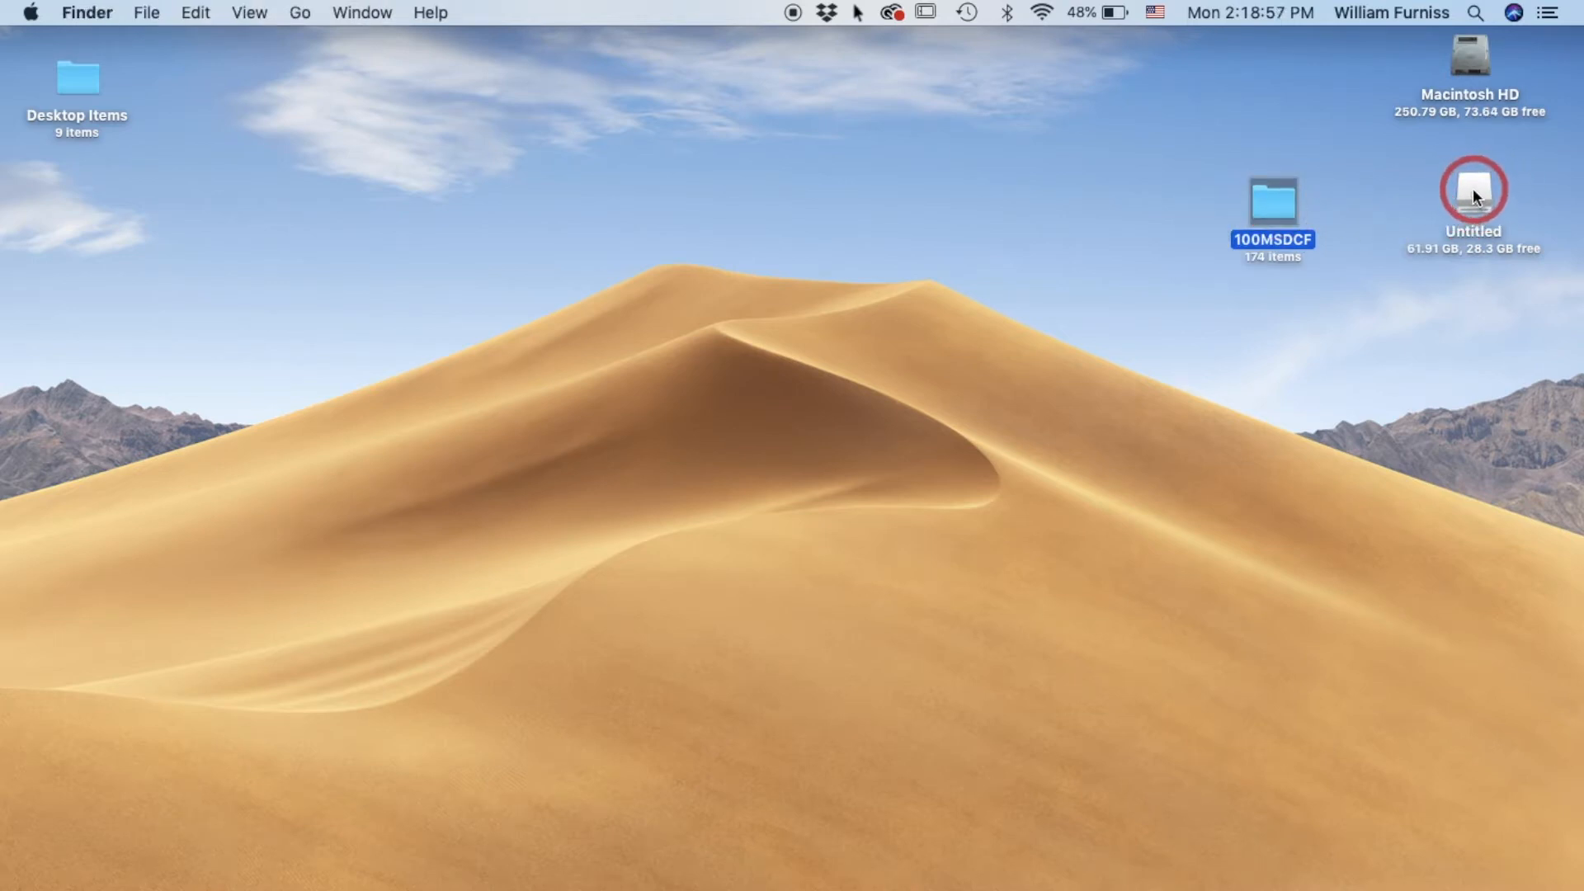
pyautogui.click(1473, 189)
pyautogui.press('super+e')
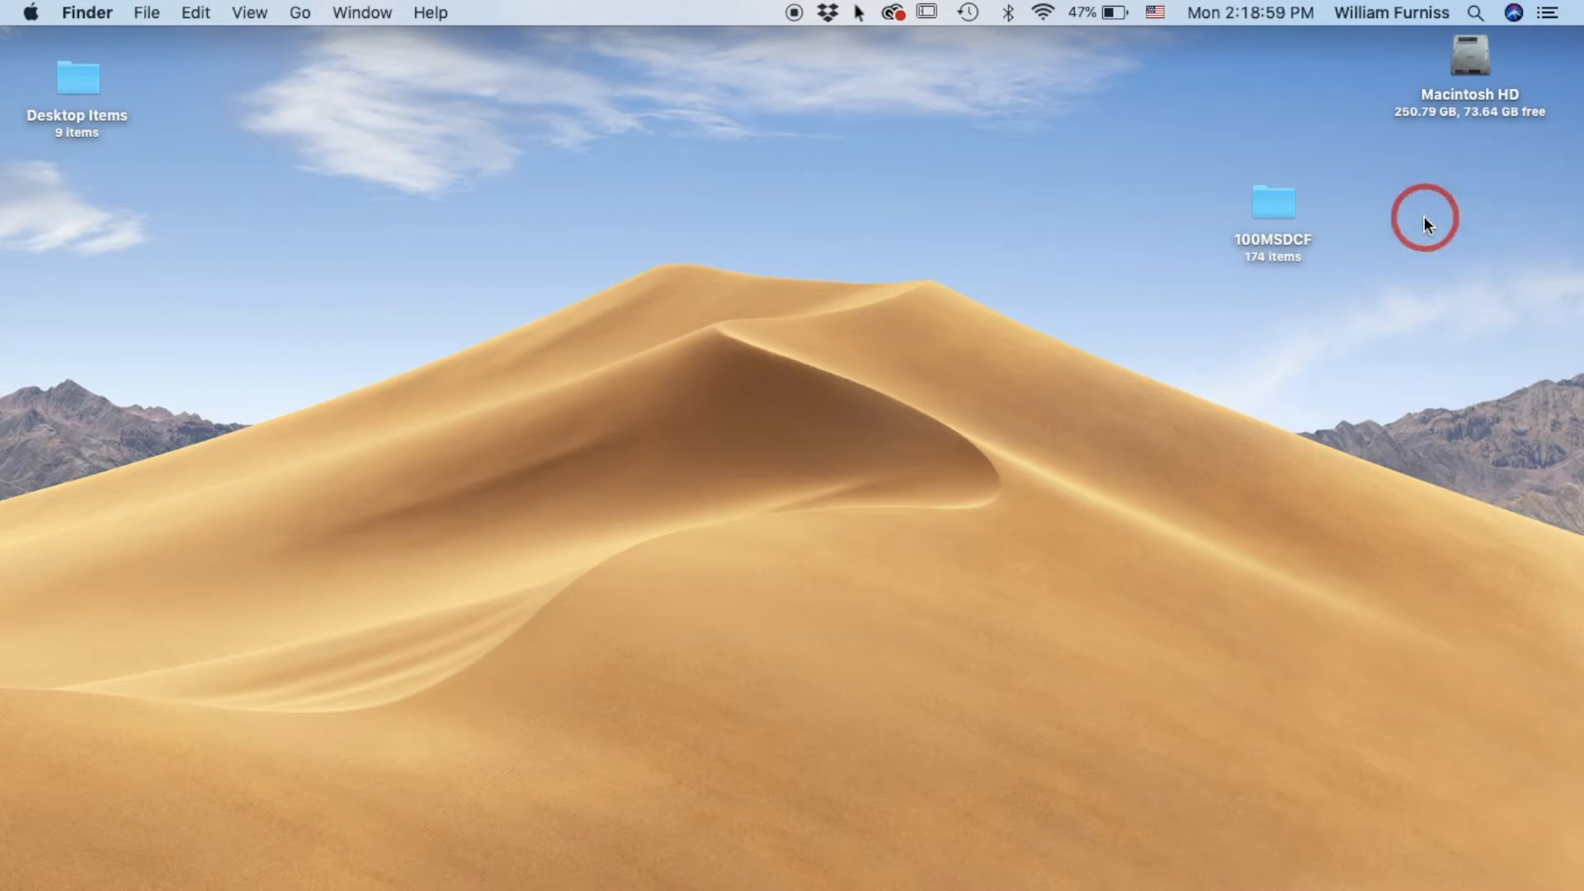
# - Open the desktop folder 100MSDCF as a contact sheet in Photo Mechanic 6
pyautogui.click(1266, 202)
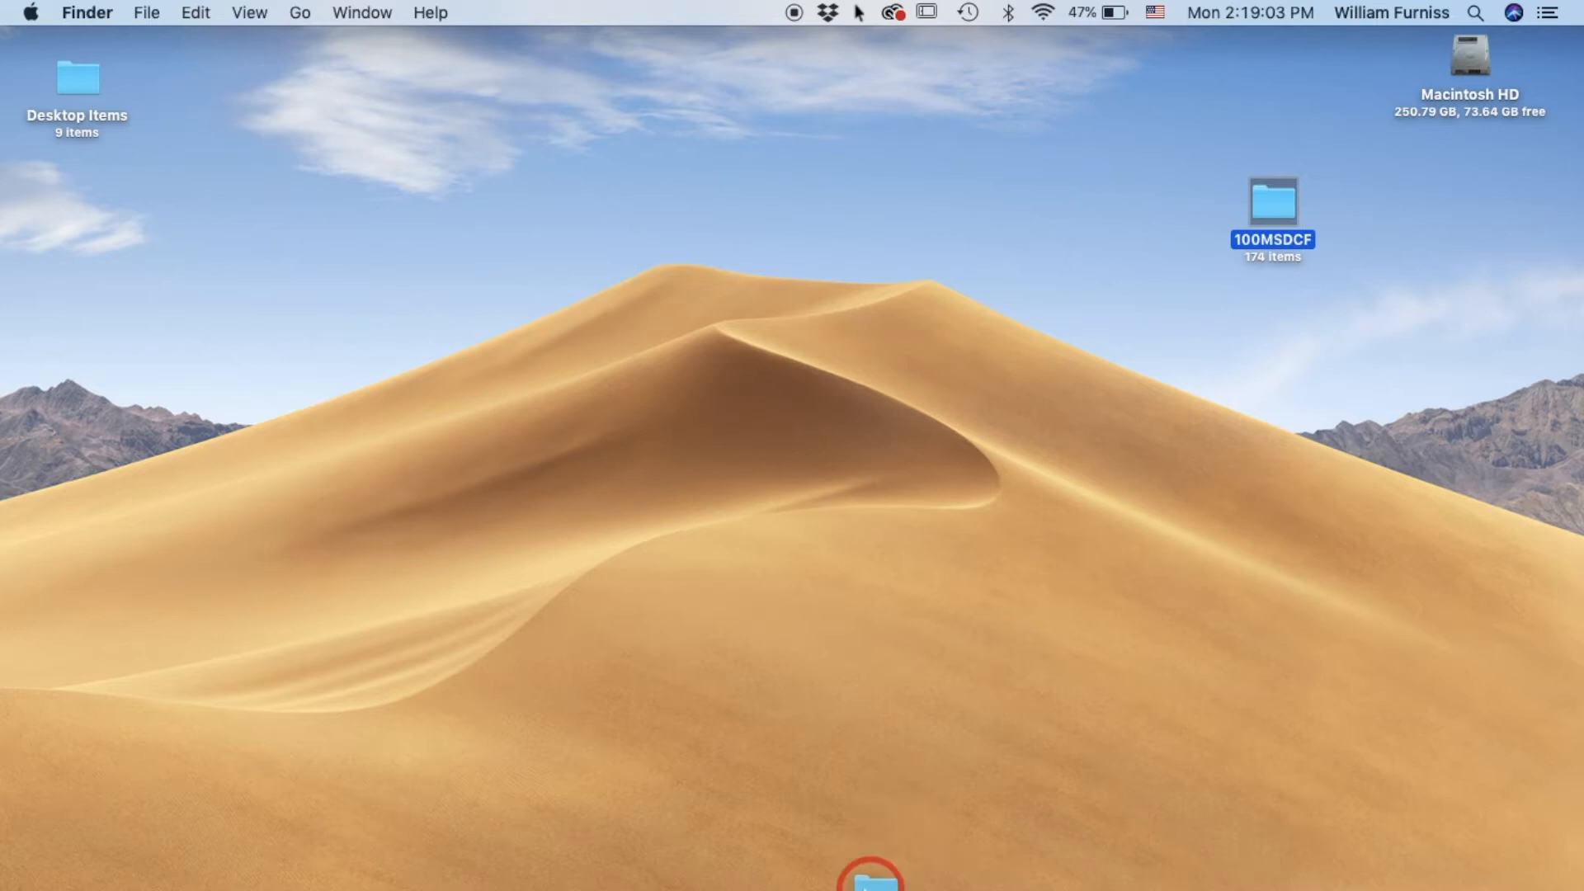
pyautogui.click(850, 866)
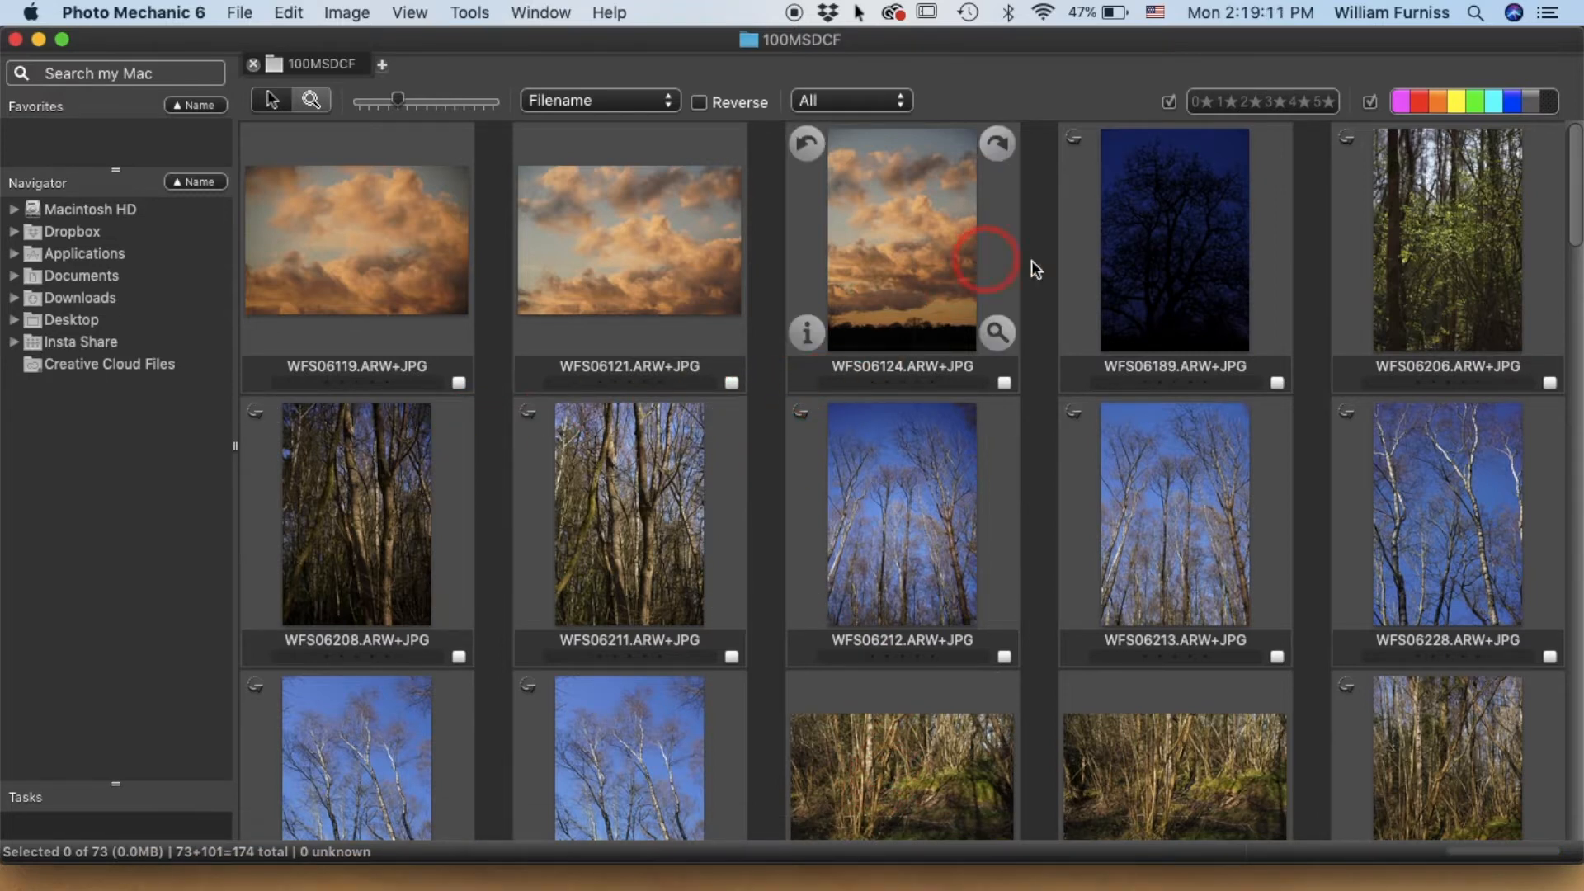
pyautogui.moveTo(1575, 198); pyautogui.dragTo(1573, 141)
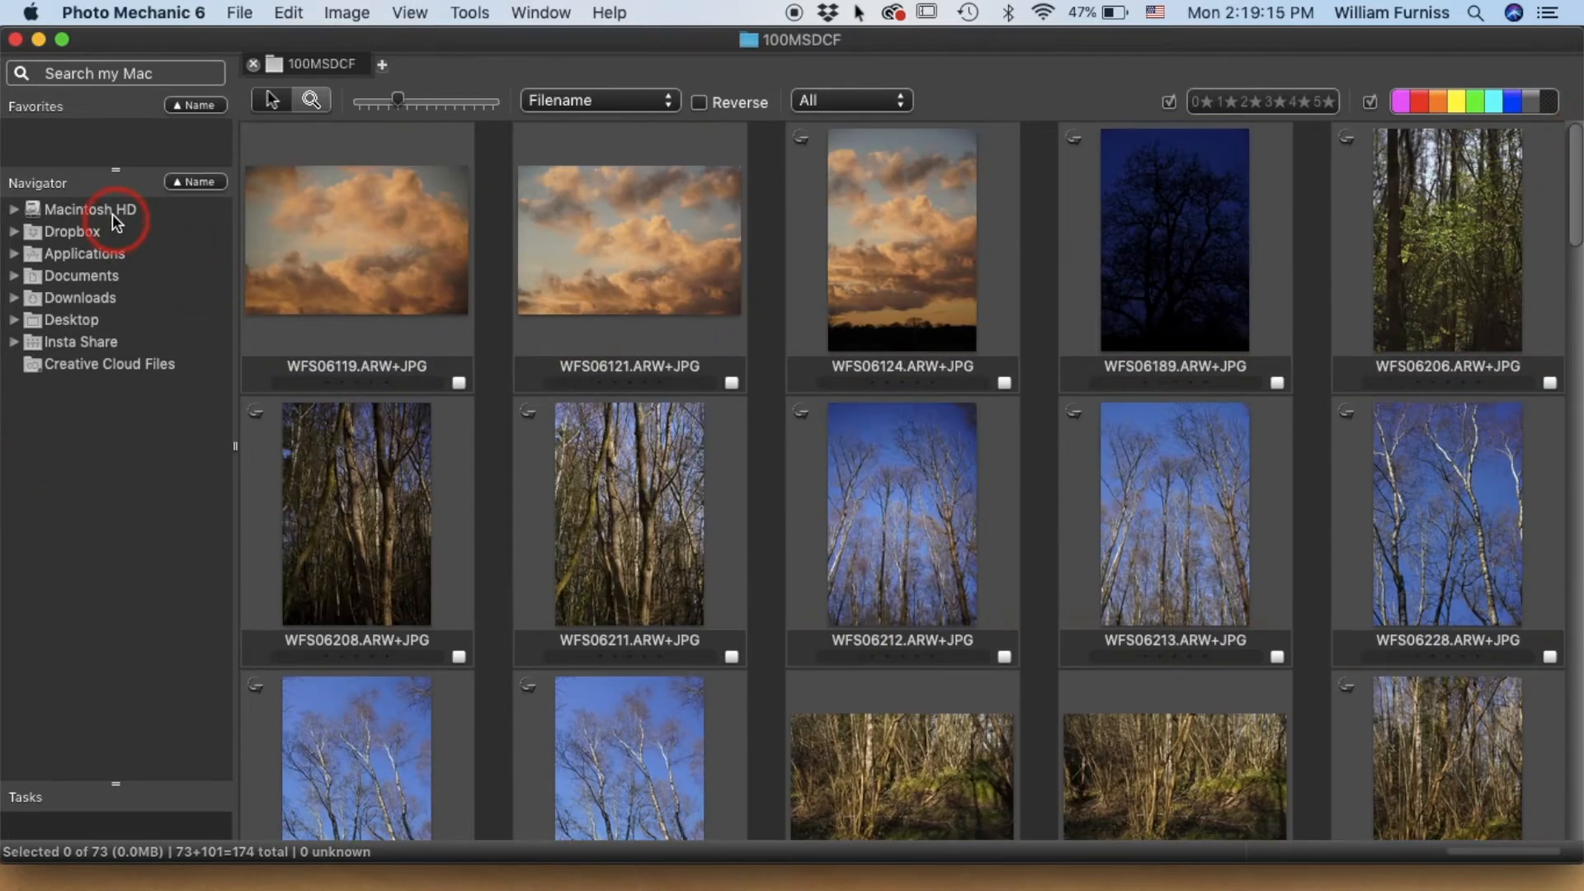
# - Expand the Desktop folder in the Navigator and sort the contact sheet by Capture Time
pyautogui.click(15, 320)
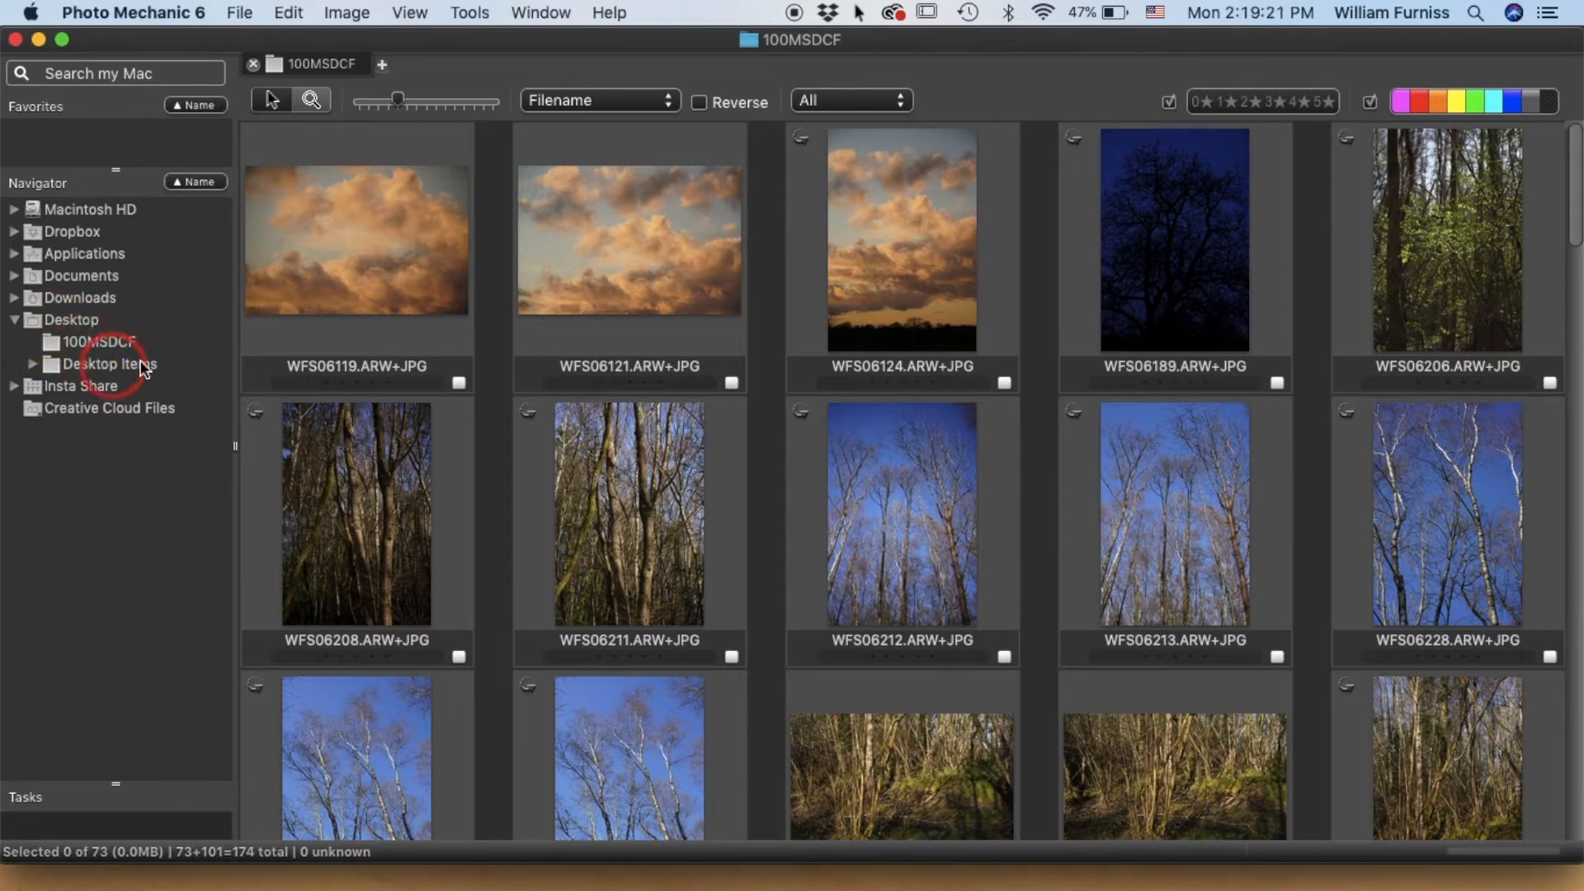
pyautogui.moveTo(423, 262)
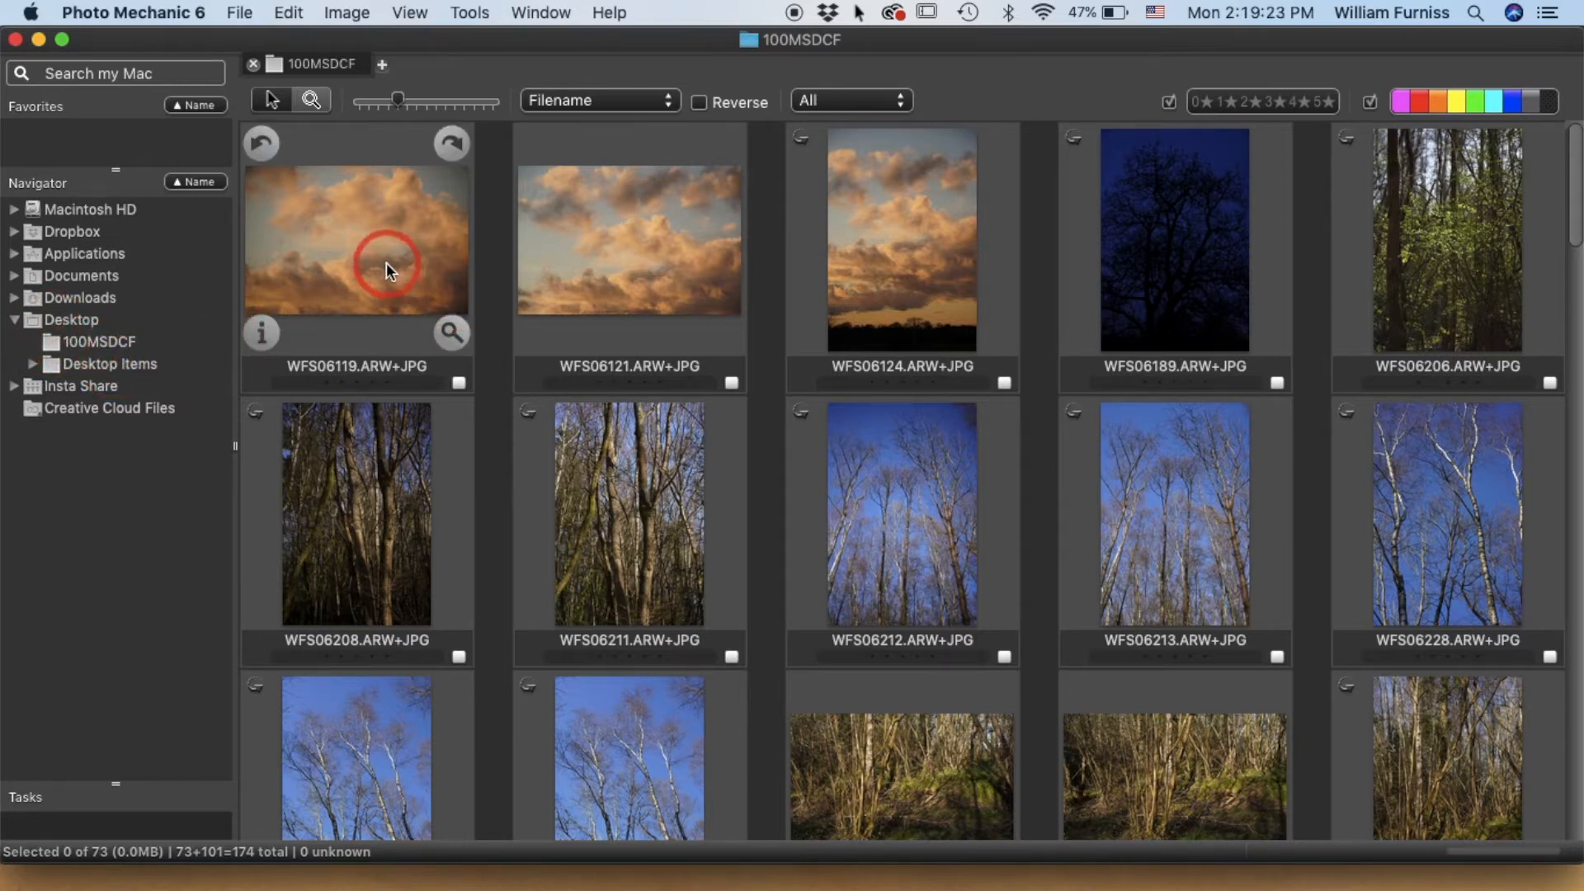
pyautogui.click(668, 97)
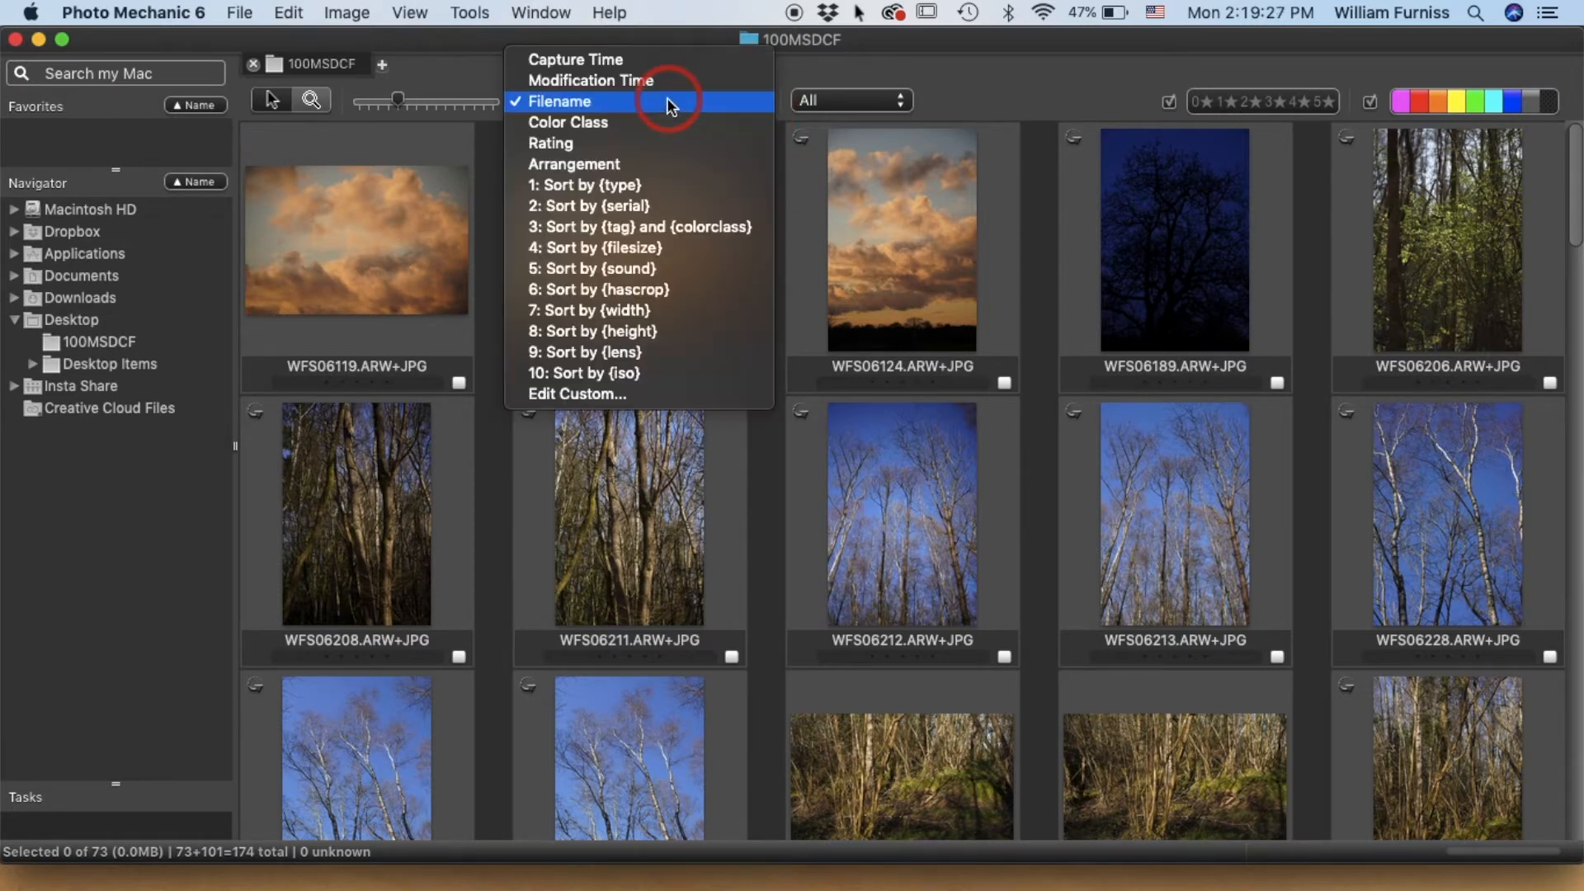
pyautogui.click(668, 59)
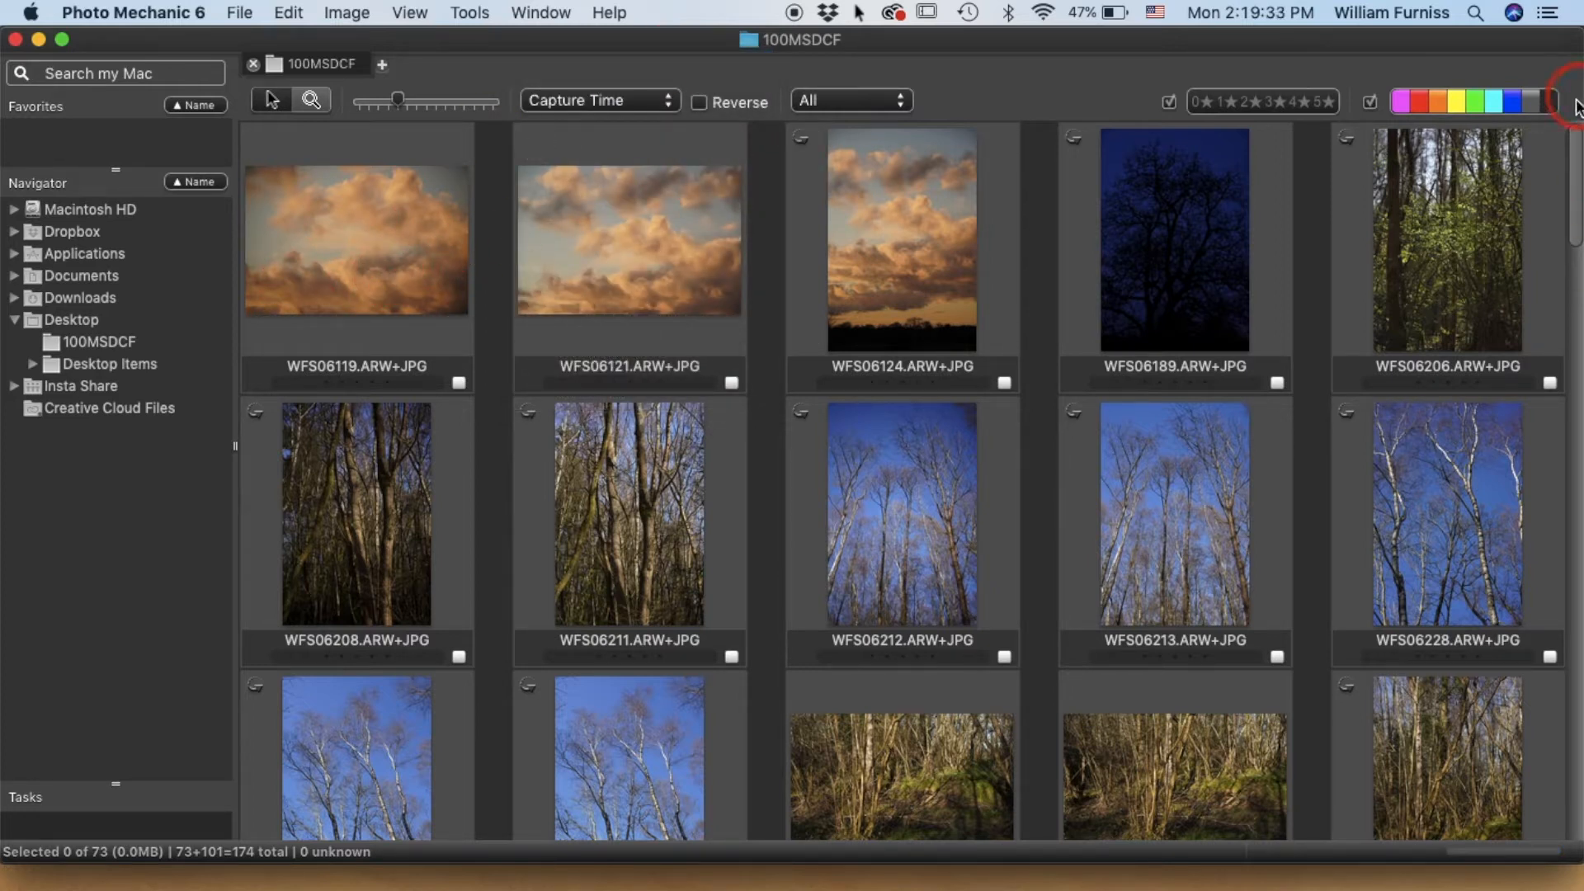
pyautogui.moveTo(1576, 144); pyautogui.dragTo(1578, 5)
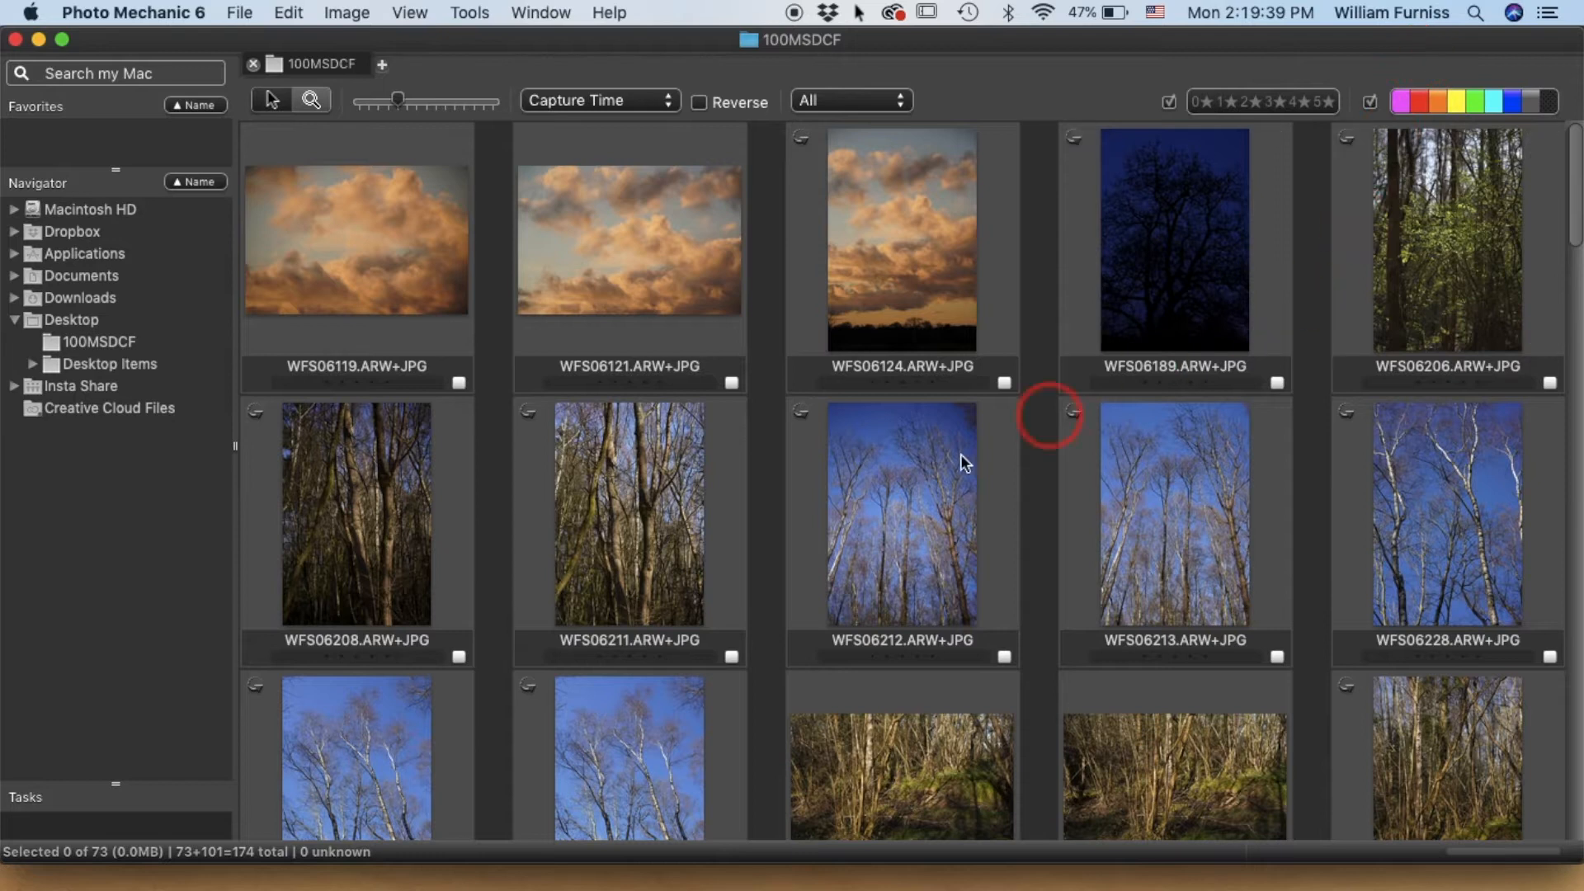
# - Open the first photo, WFS06119, in a preview and switch the enlarged image-only view on and off again
pyautogui.click(360, 261)
pyautogui.doubleClick(359, 261)
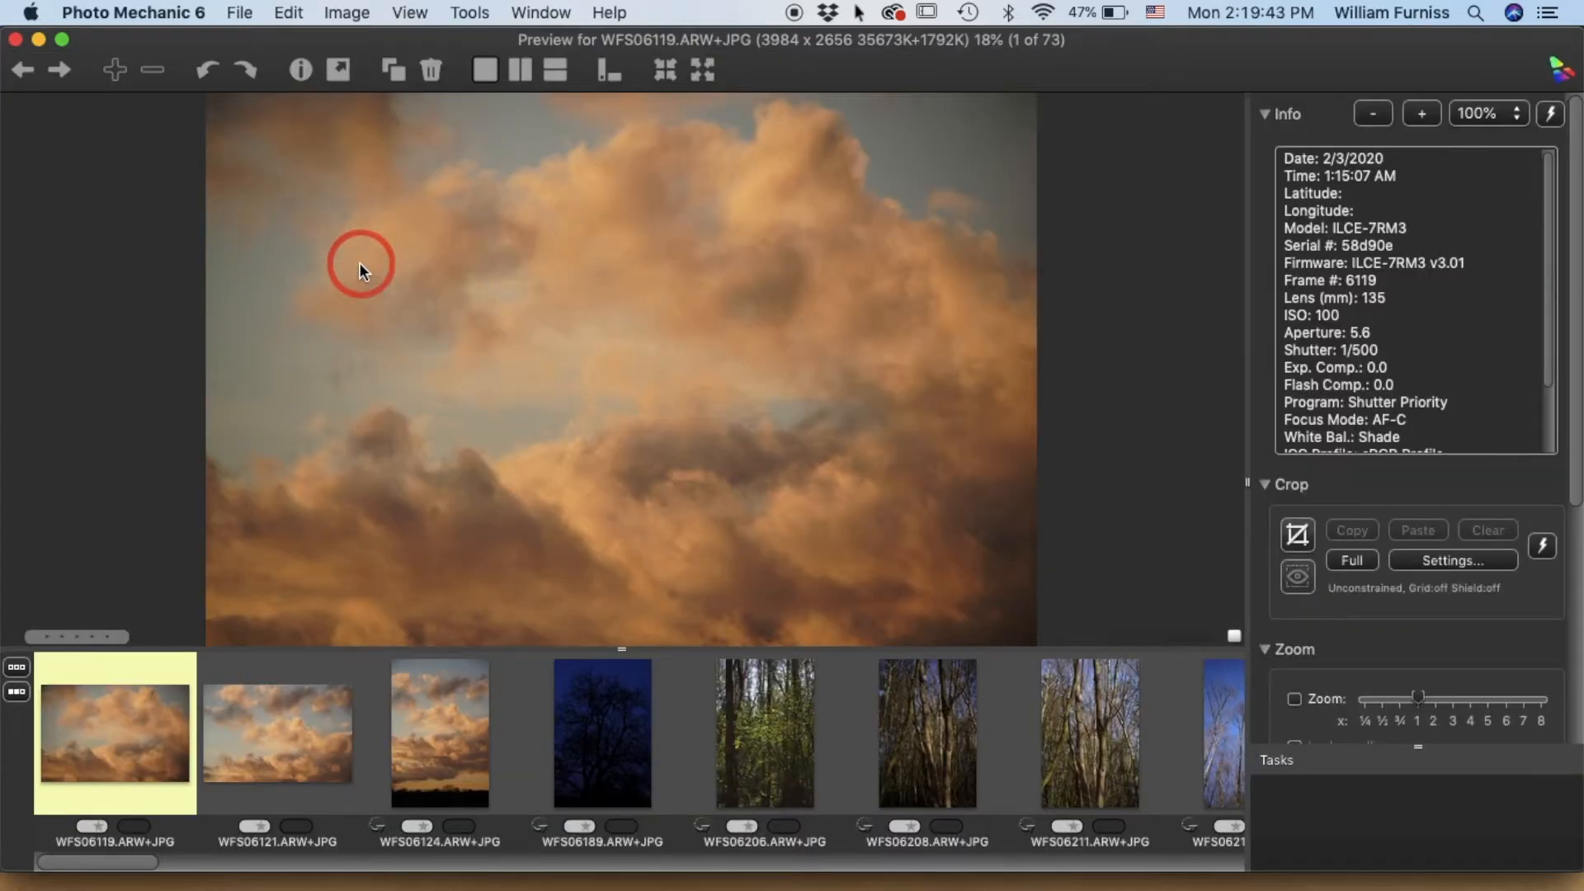
pyautogui.click(706, 69)
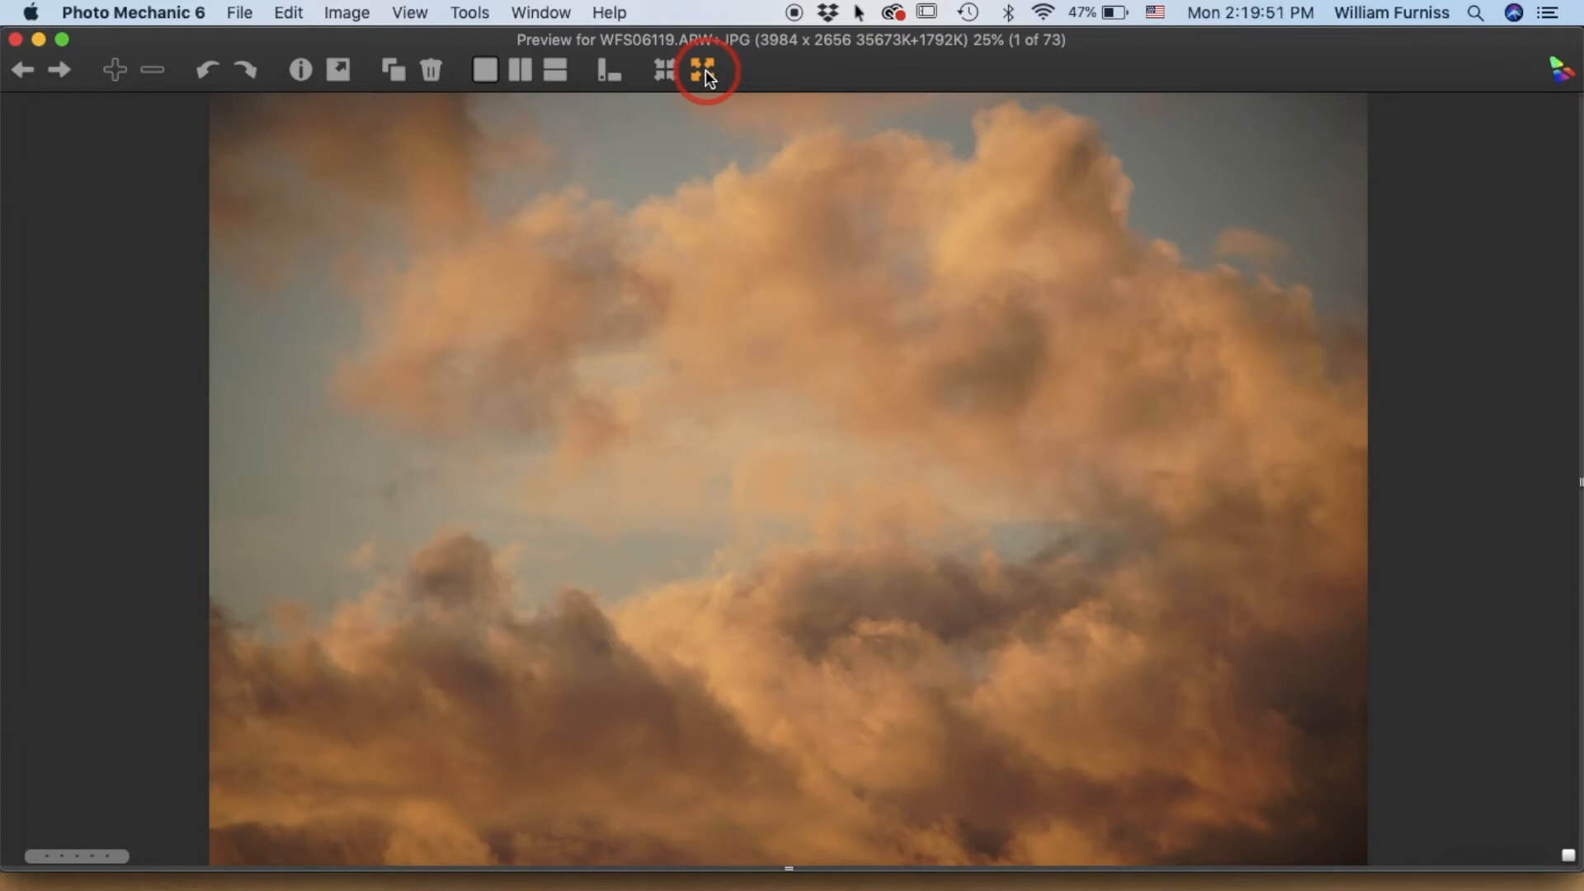
pyautogui.click(662, 71)
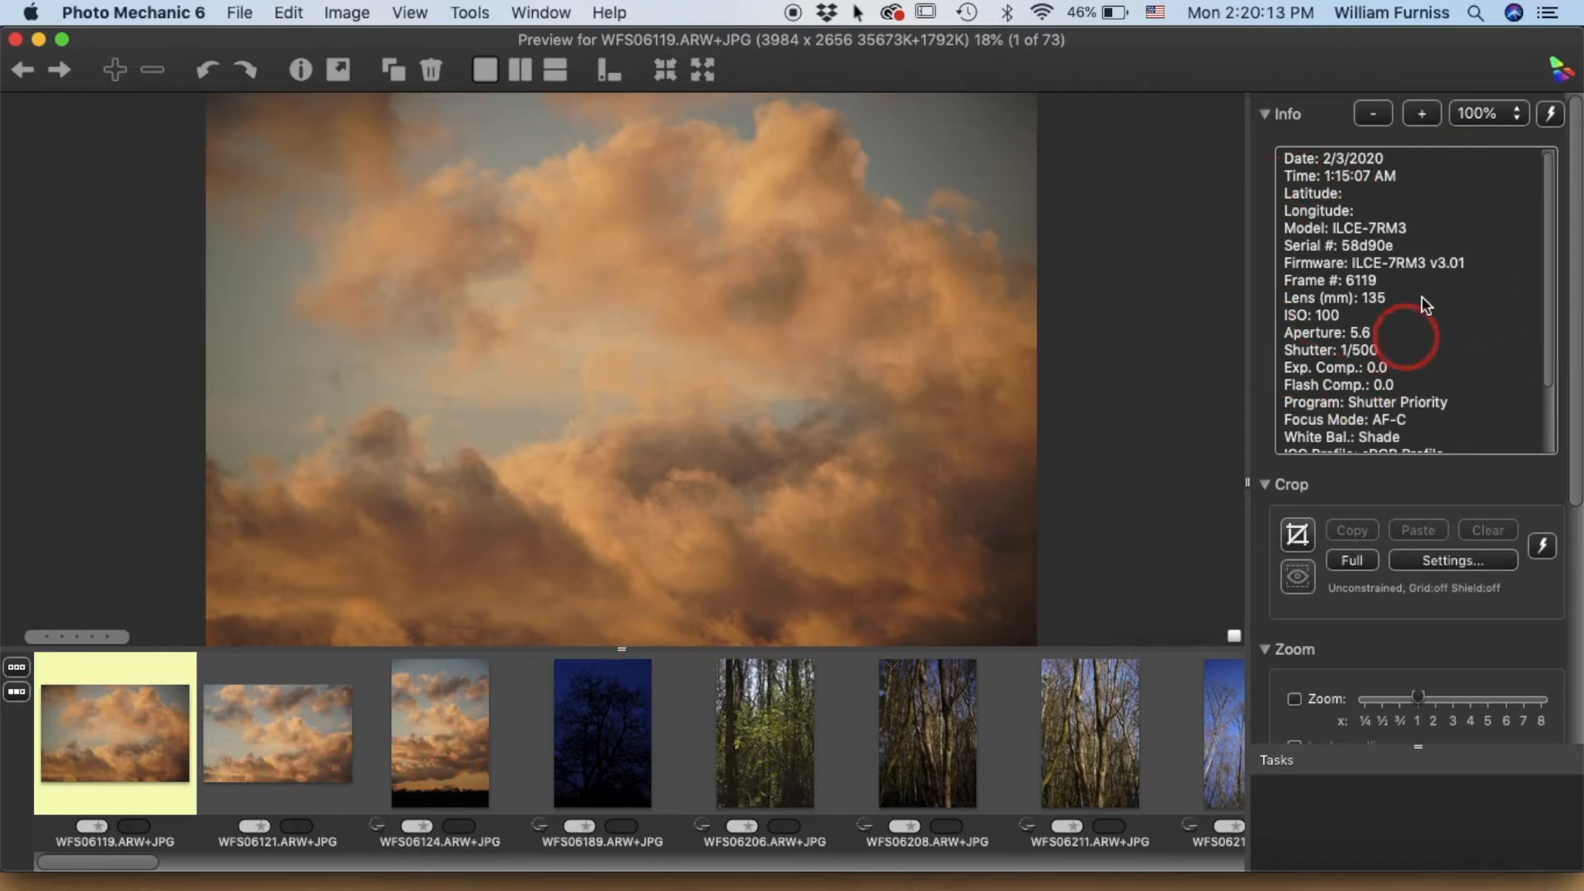
# - Examine the shooting info of WFS06119 and step through the first few photos and back to it
pyautogui.moveTo(1551, 239); pyautogui.dragTo(1560, 166)
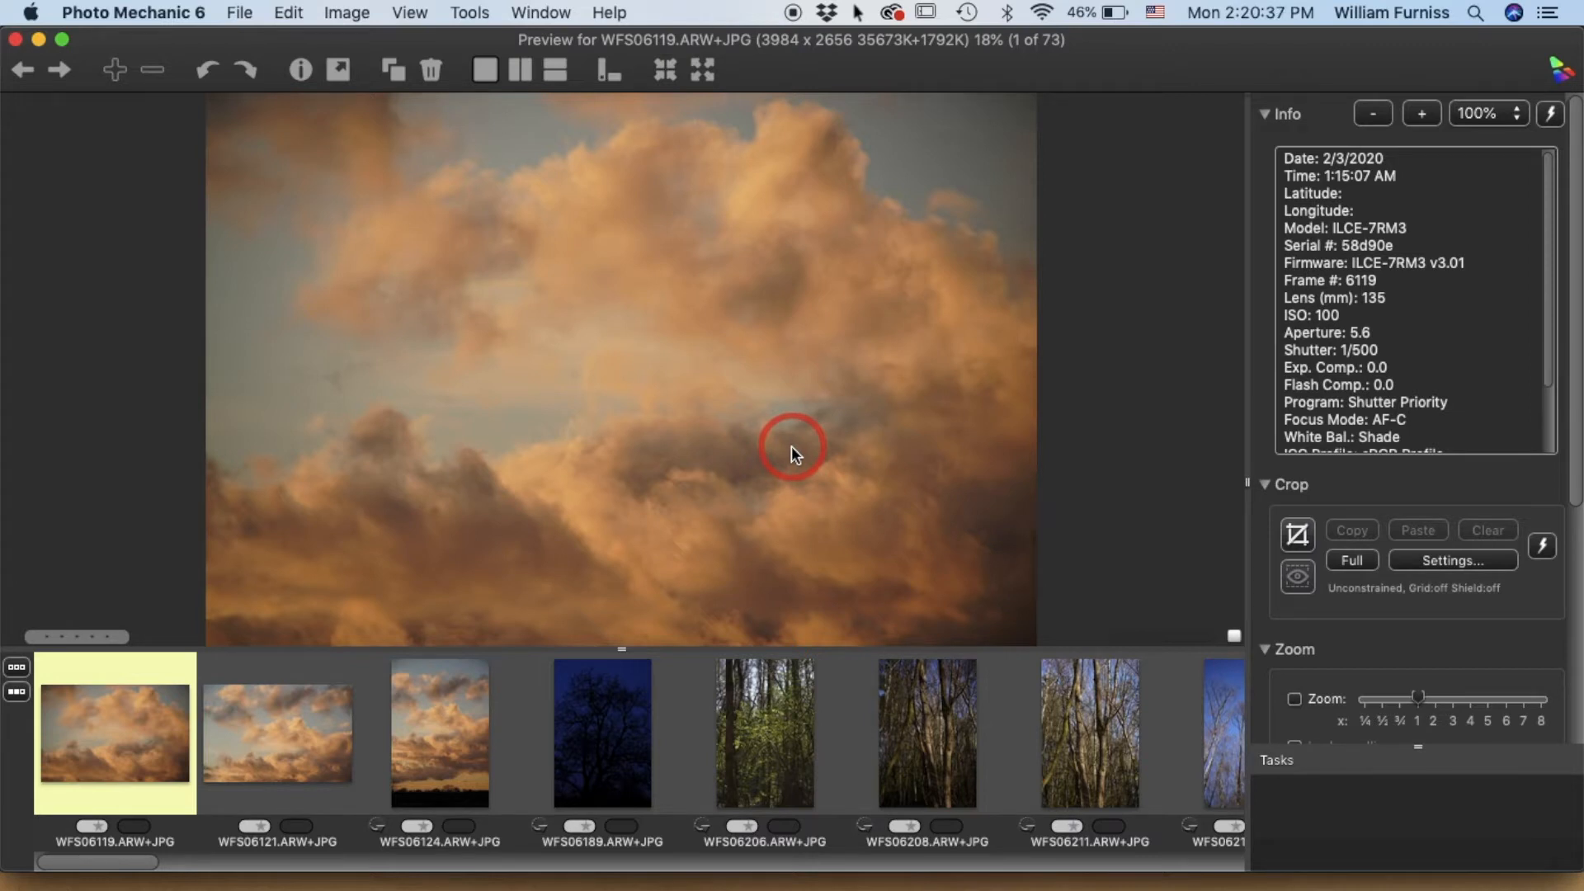
pyautogui.press('Right')
pyautogui.press('Right')
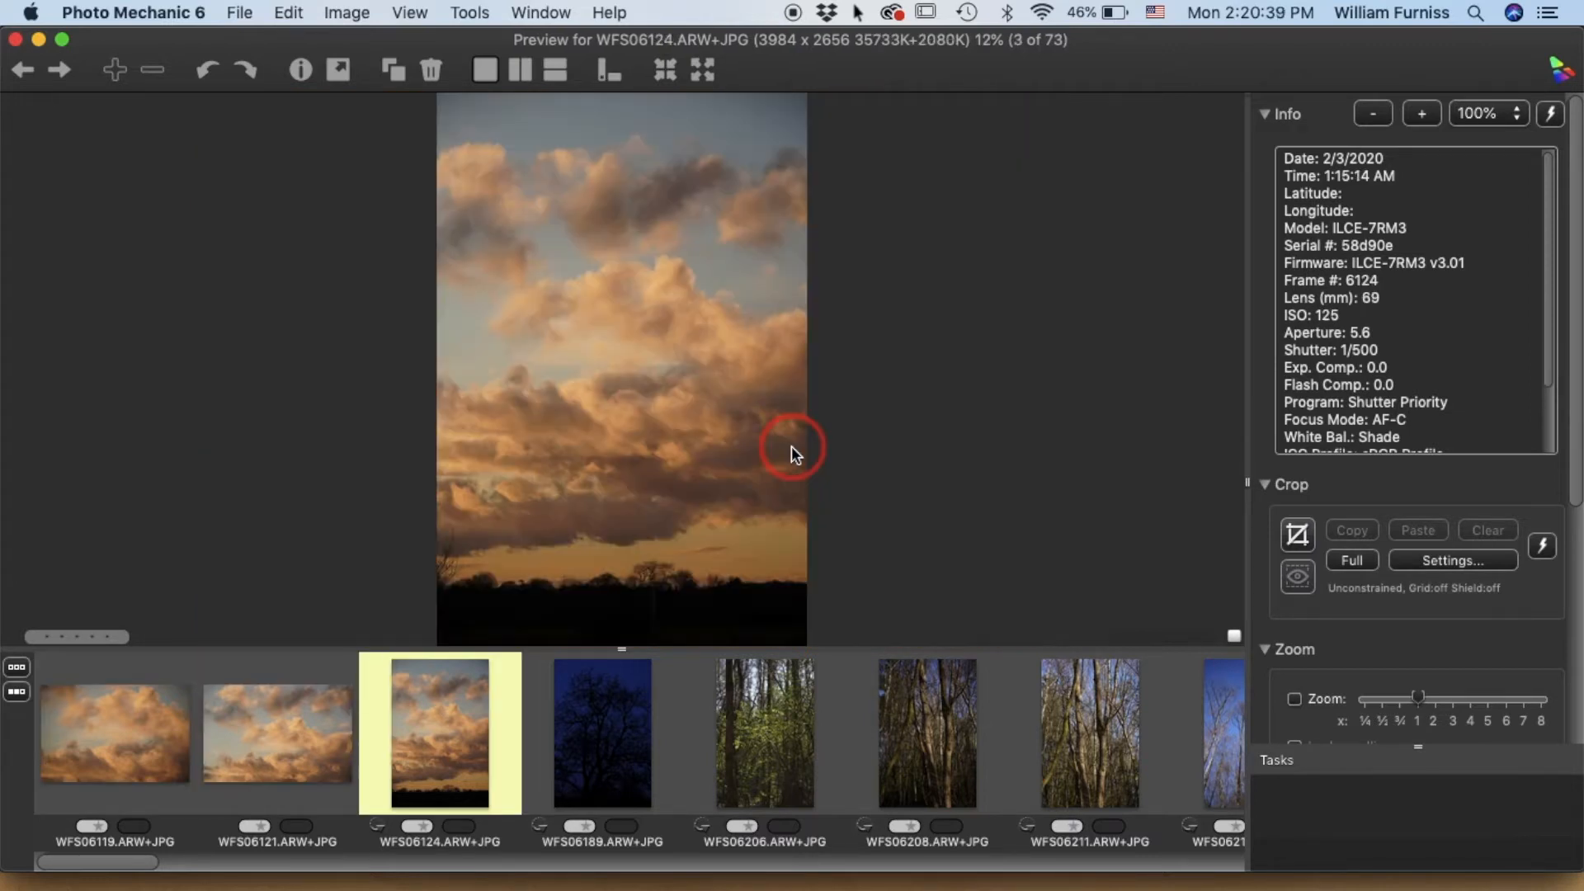
pyautogui.press('Right')
pyautogui.press('Right')
pyautogui.press('Left')
pyautogui.press('Left')
pyautogui.press('Left')
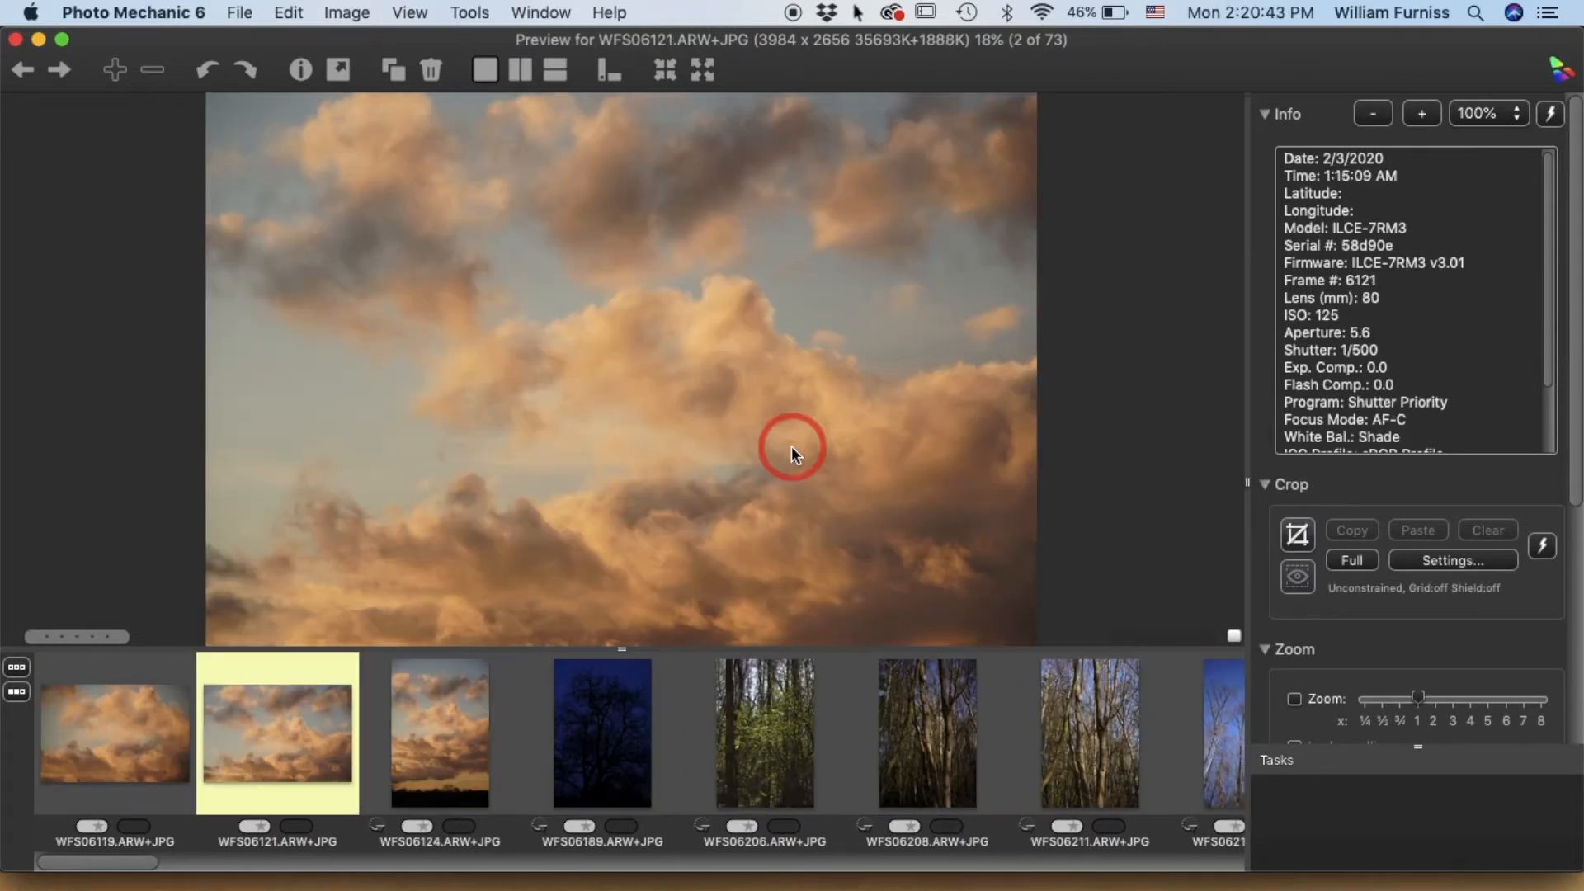
pyautogui.press('Left')
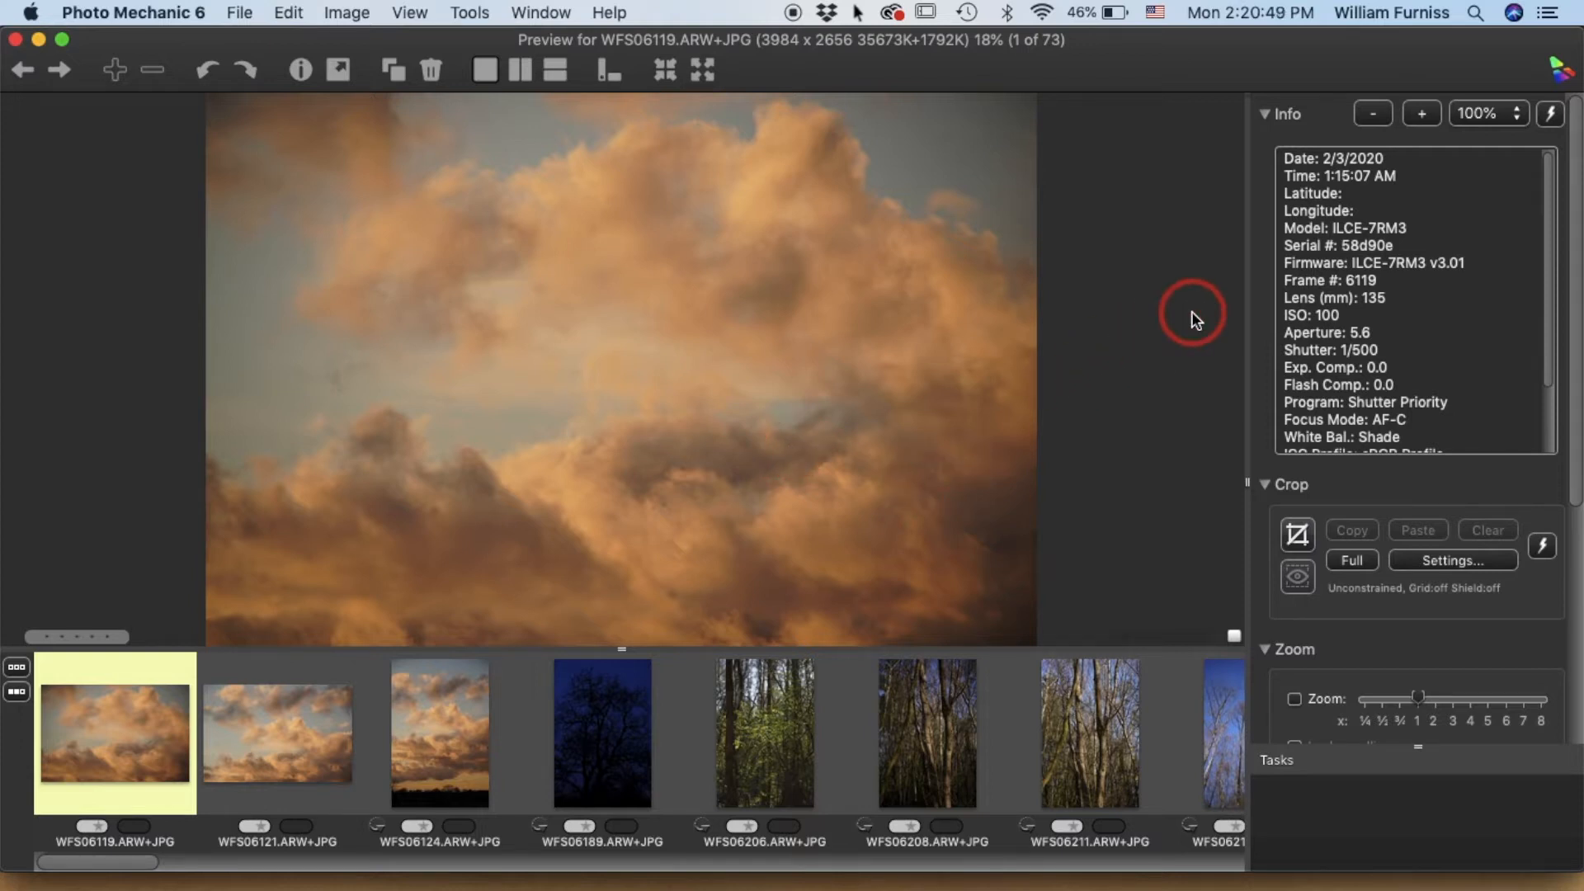
# - Try the red color class on WFS06119 and settle on magenta
pyautogui.press('1')
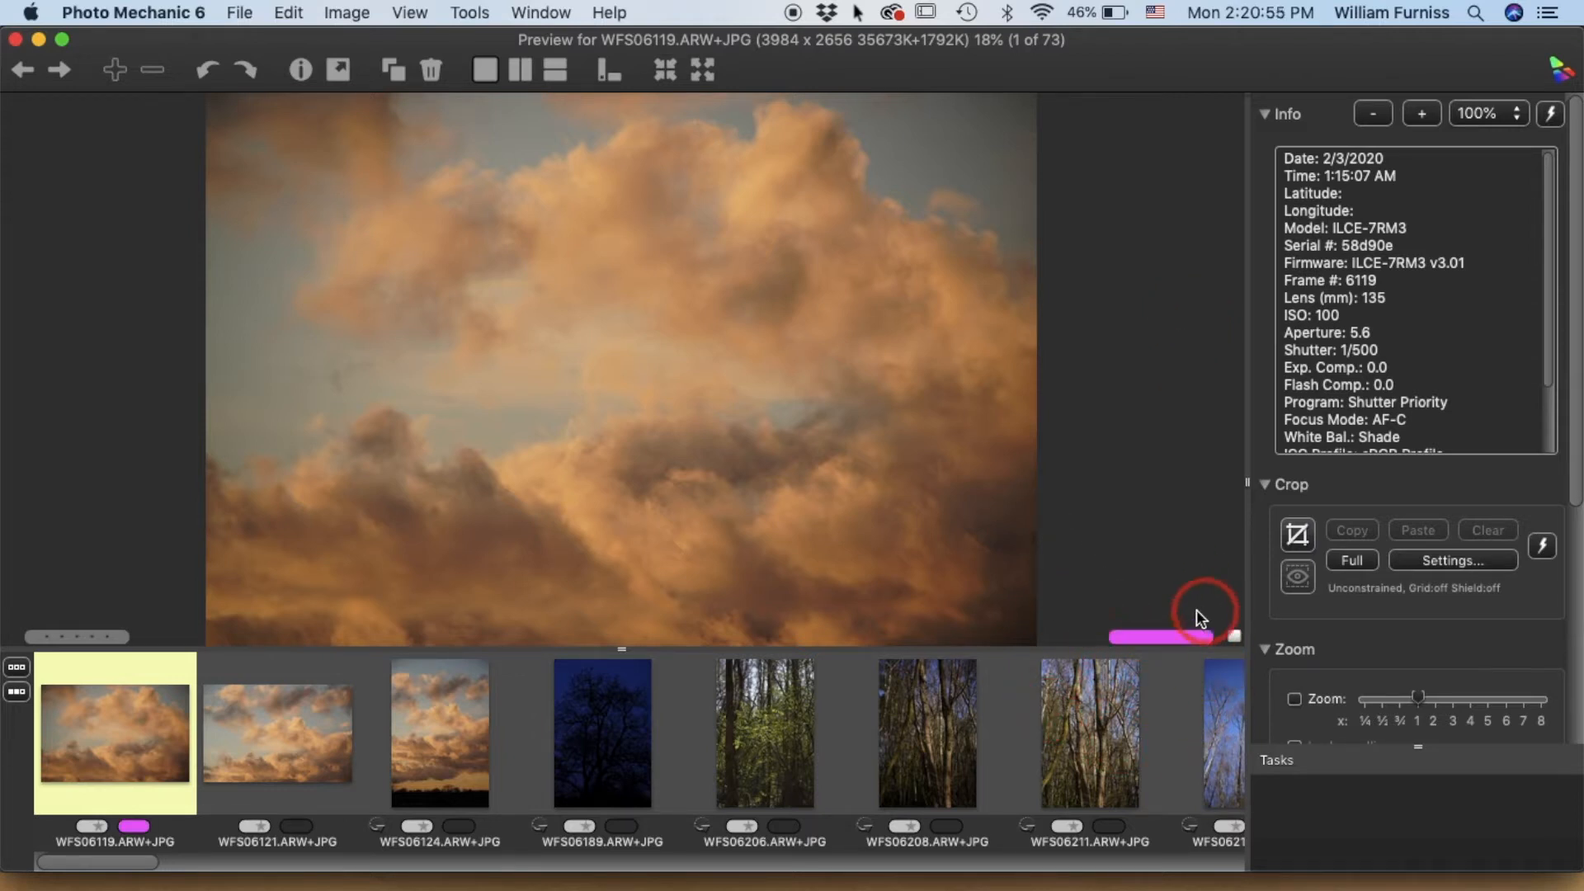
pyautogui.press('1')
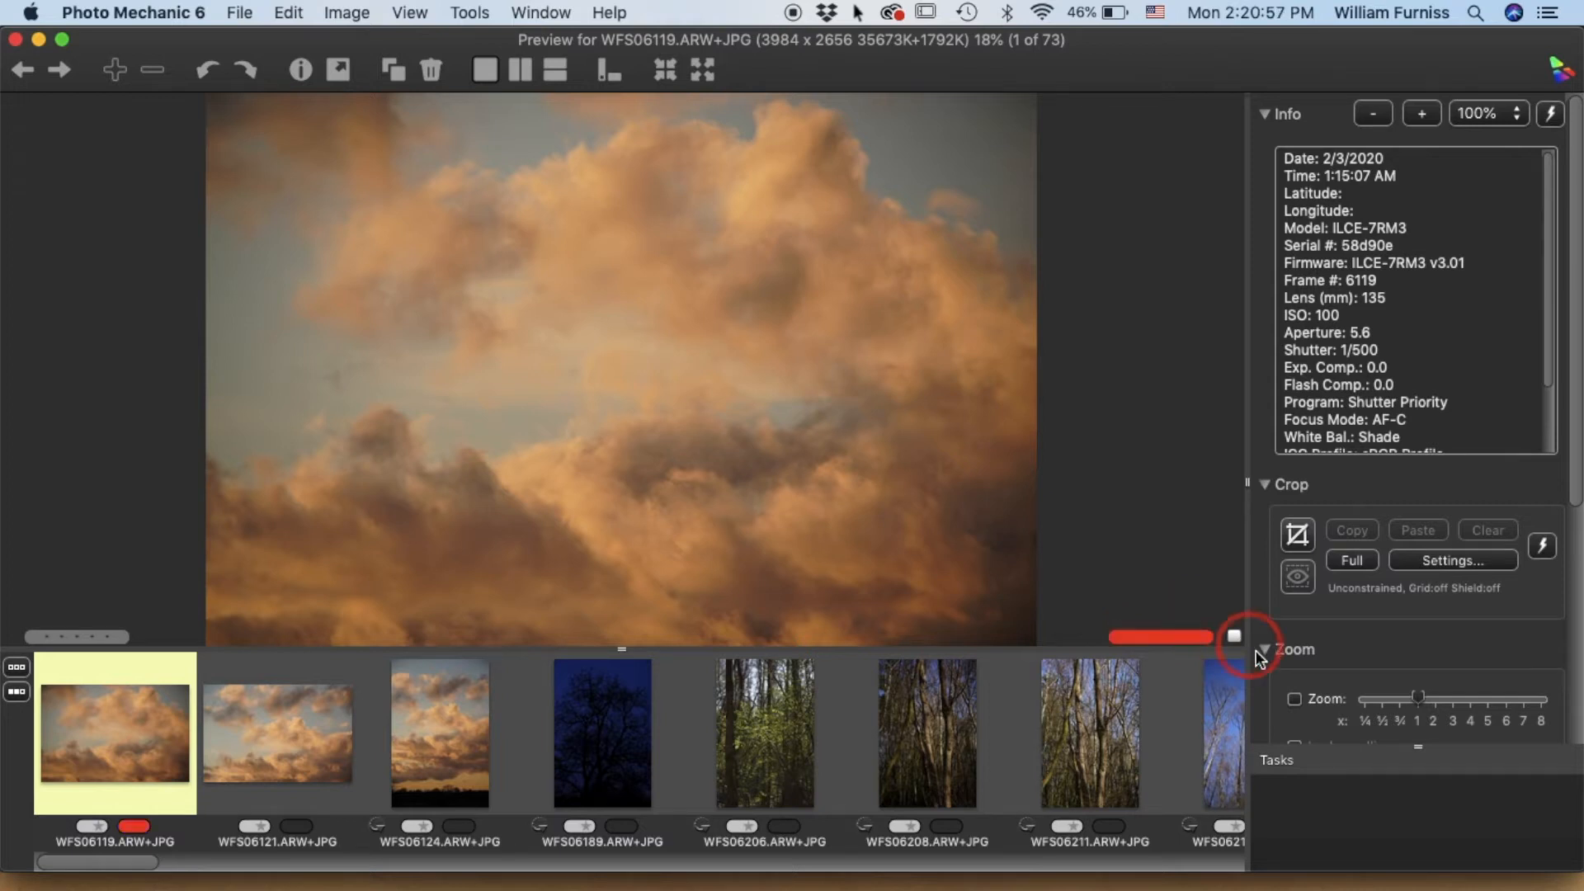
pyautogui.press('2')
pyautogui.press('1')
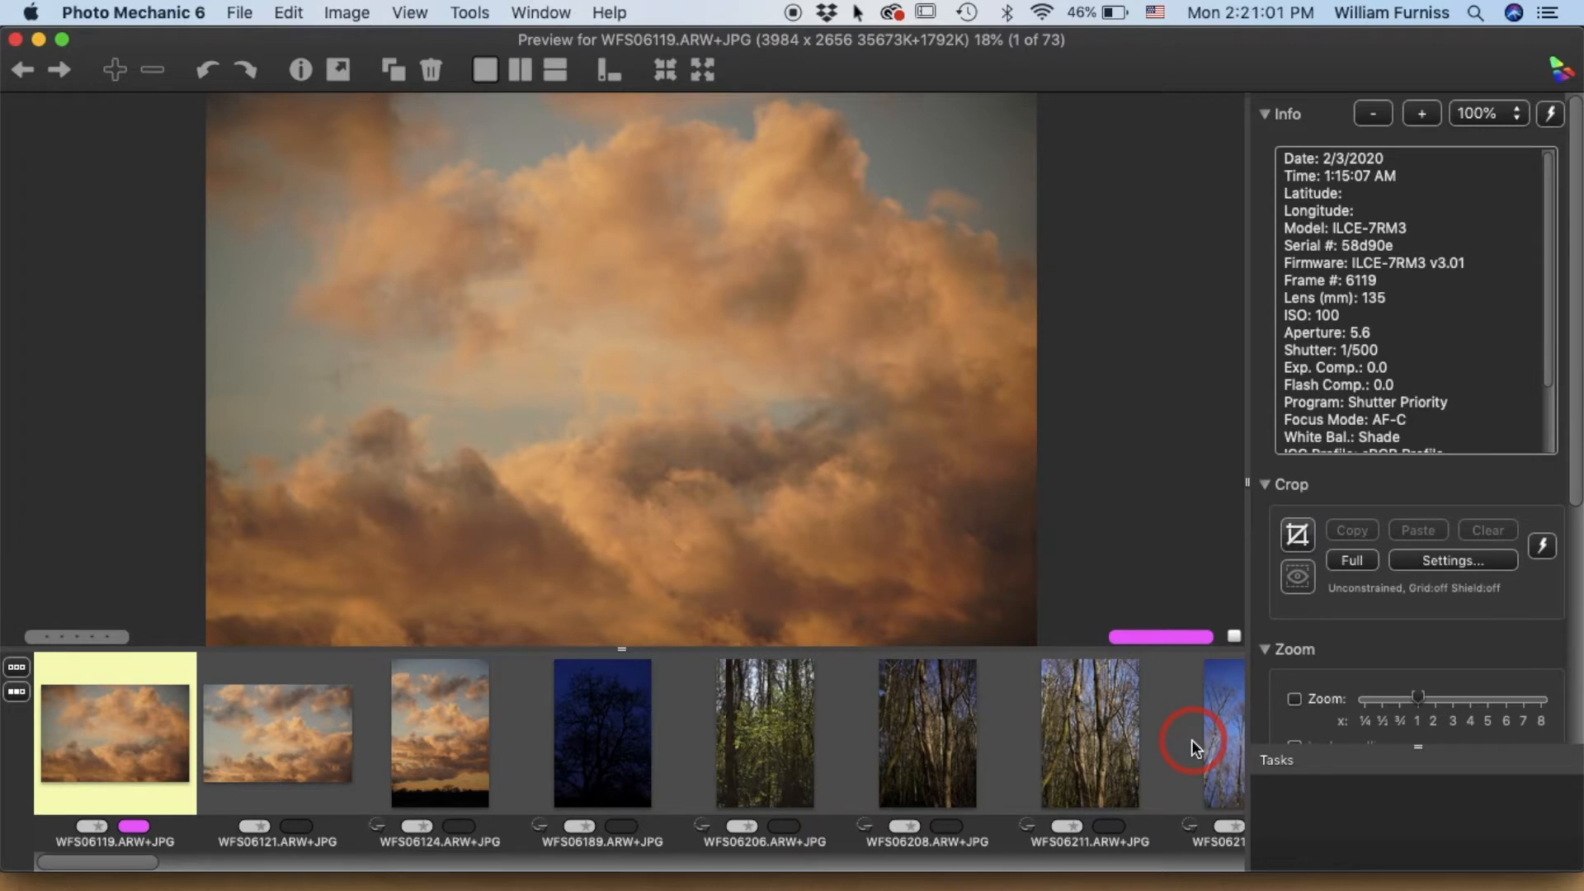
# - Try the red color class on WFS06121, clear it again and return to WFS06119
pyautogui.press('Right')
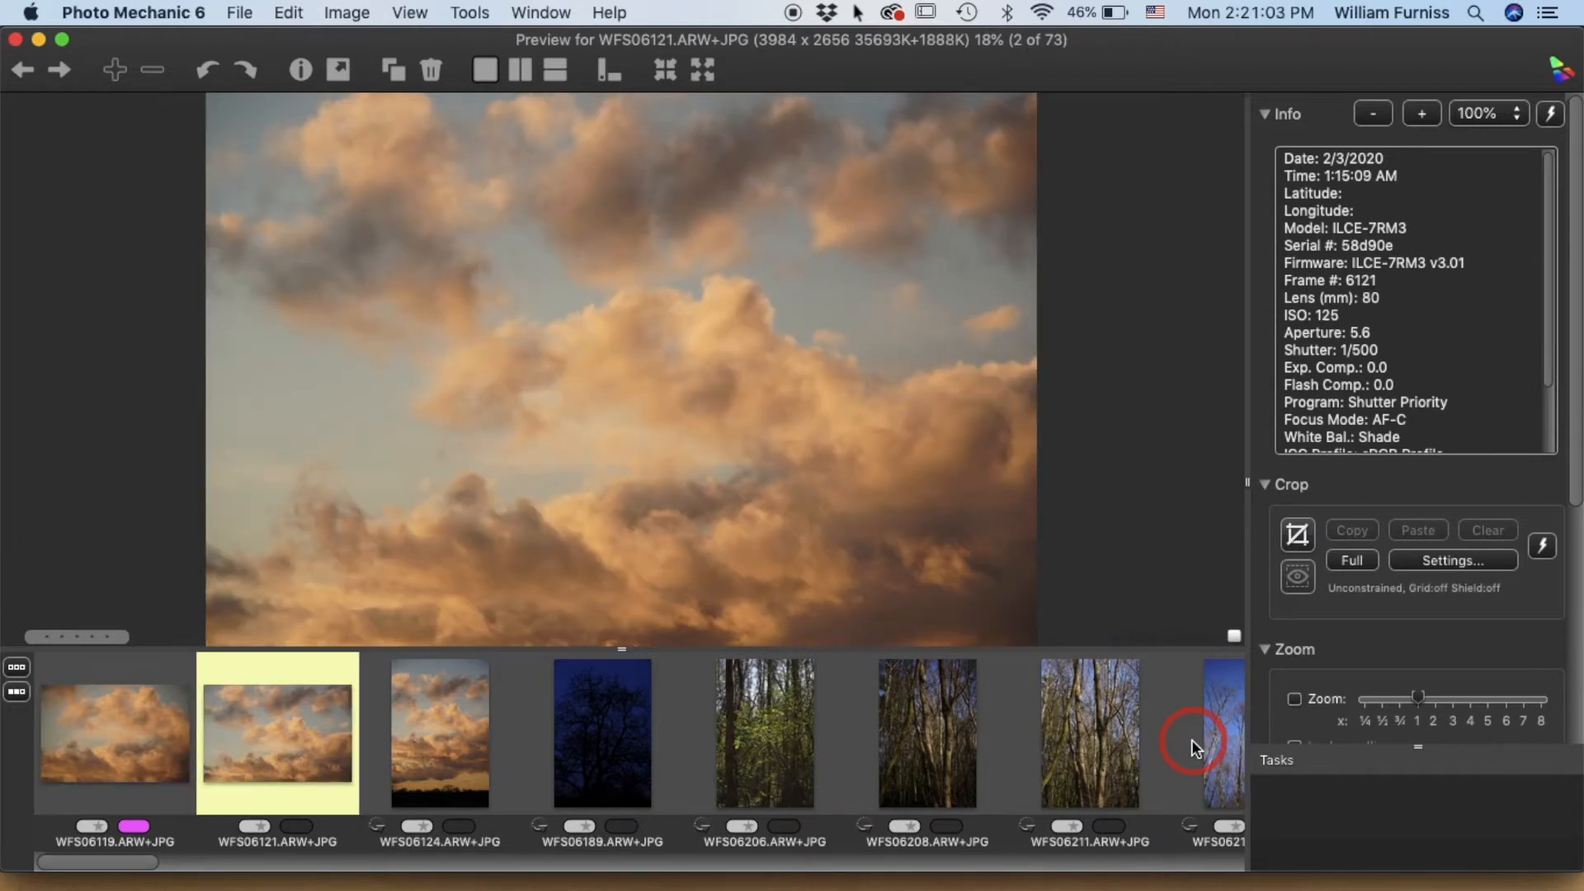
pyautogui.press('1')
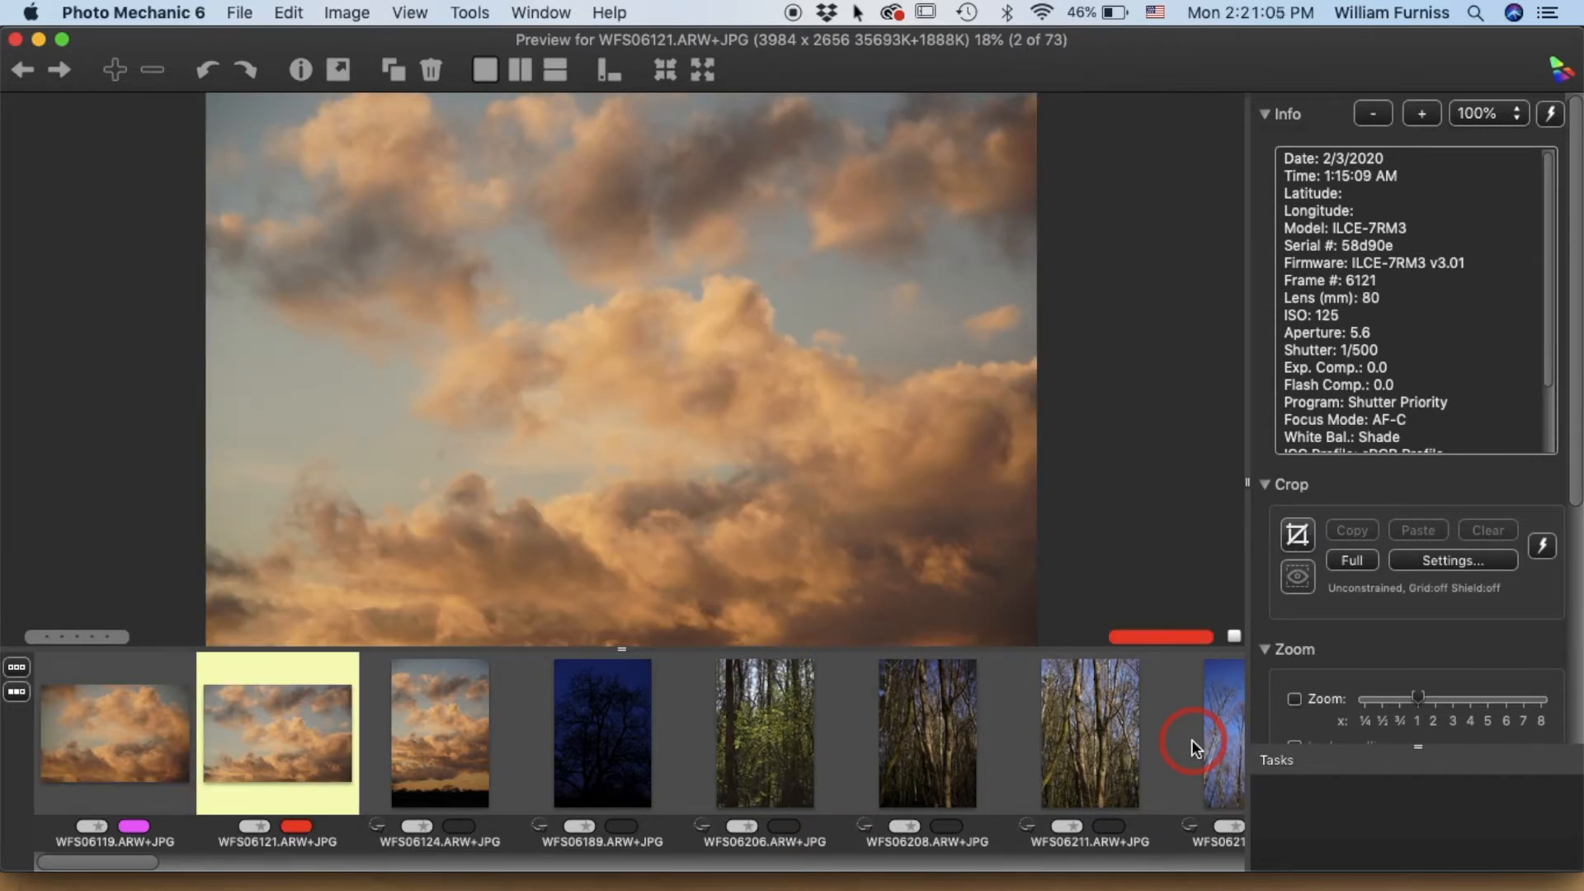
pyautogui.press('0')
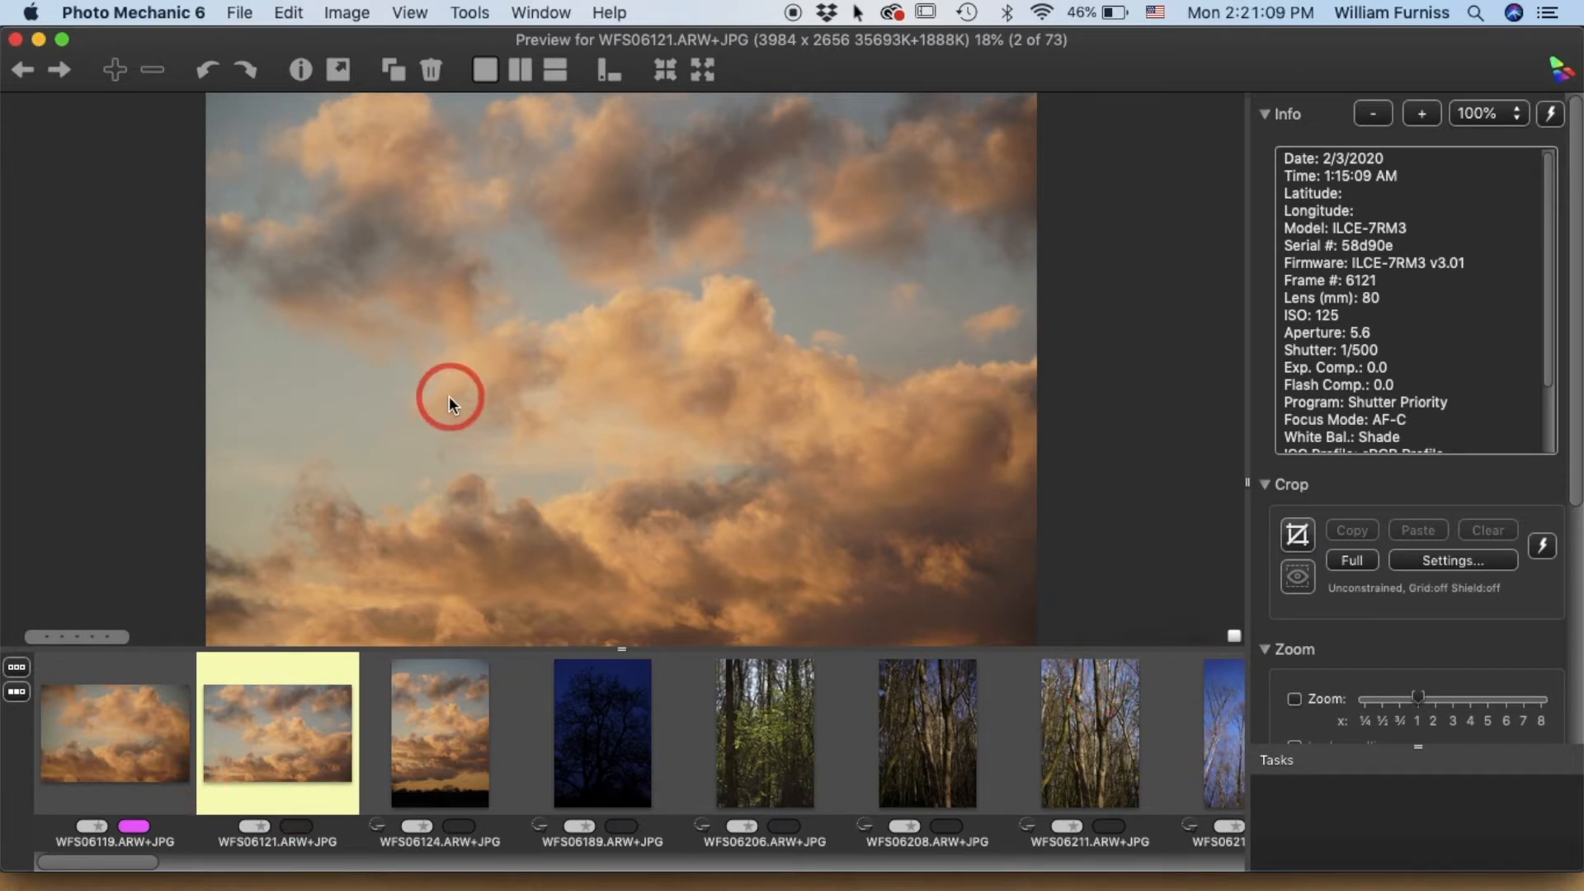
pyautogui.press('Left')
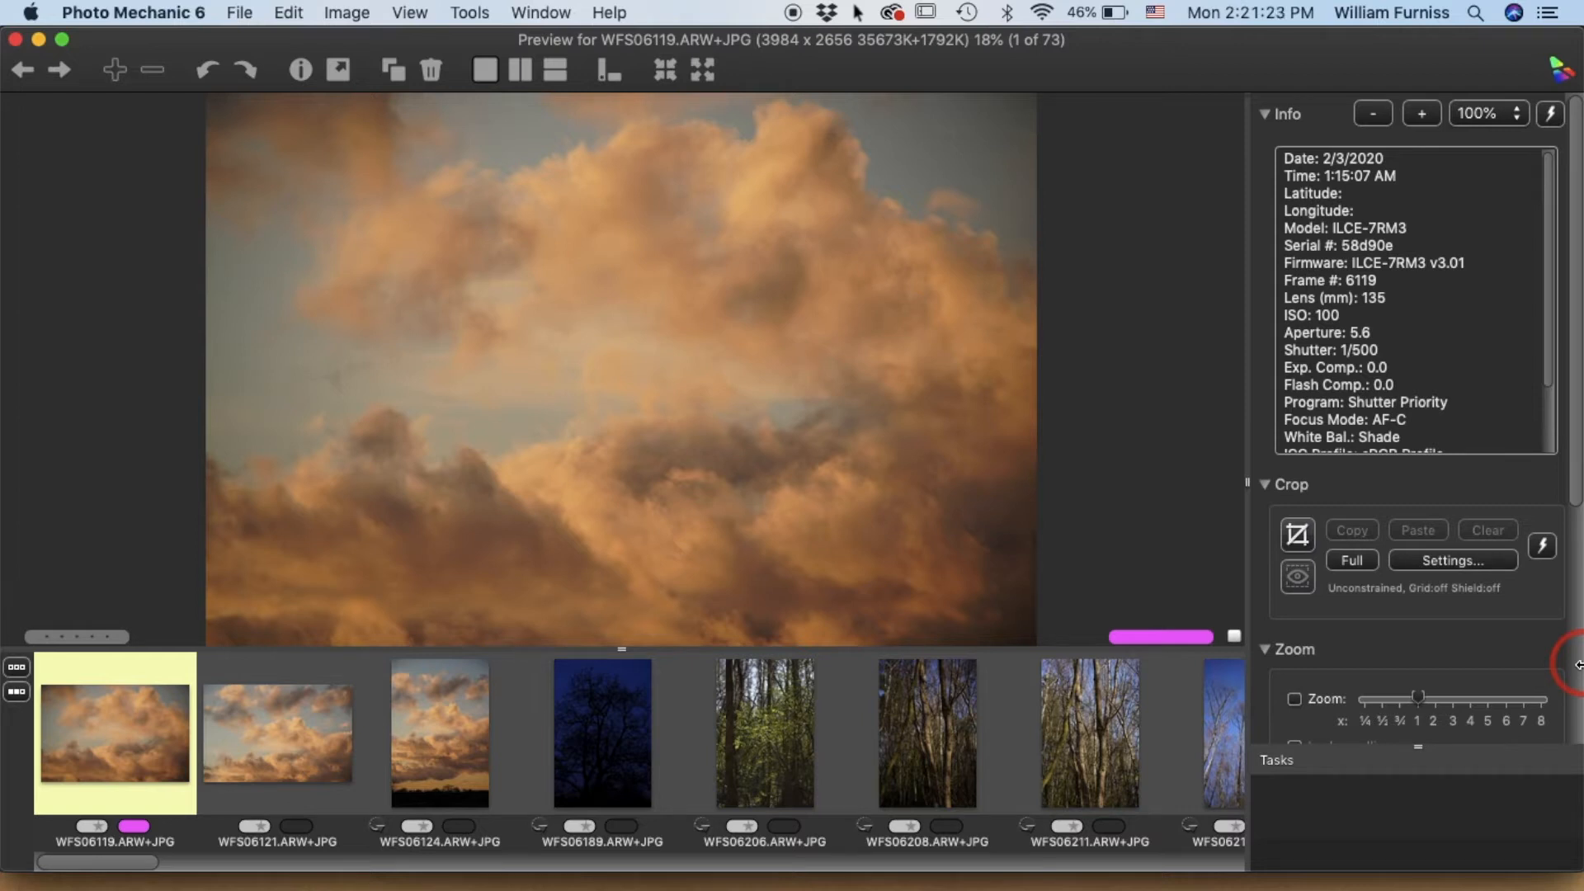
# - Look through the photos from WFS06119 up to WFS06232 and return to the first one
pyautogui.press('Right')
pyautogui.press('Right')
pyautogui.press('Right')
pyautogui.press('Right')
pyautogui.press('Right')
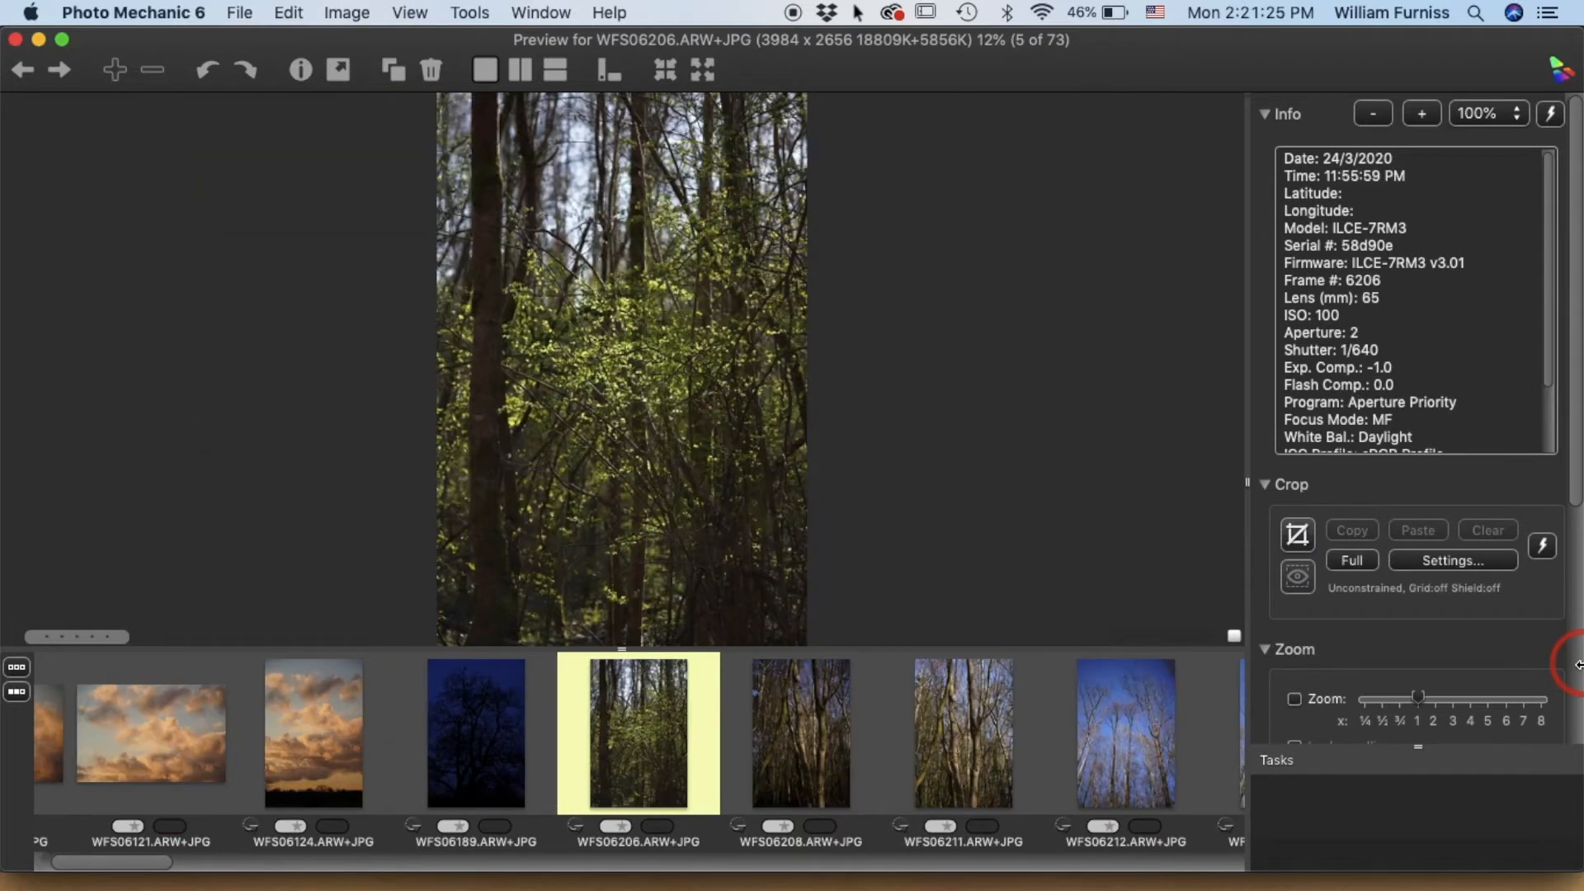
pyautogui.press('Right')
pyautogui.press('Right')
pyautogui.press('Right')
pyautogui.press('Right')
pyautogui.press('Right')
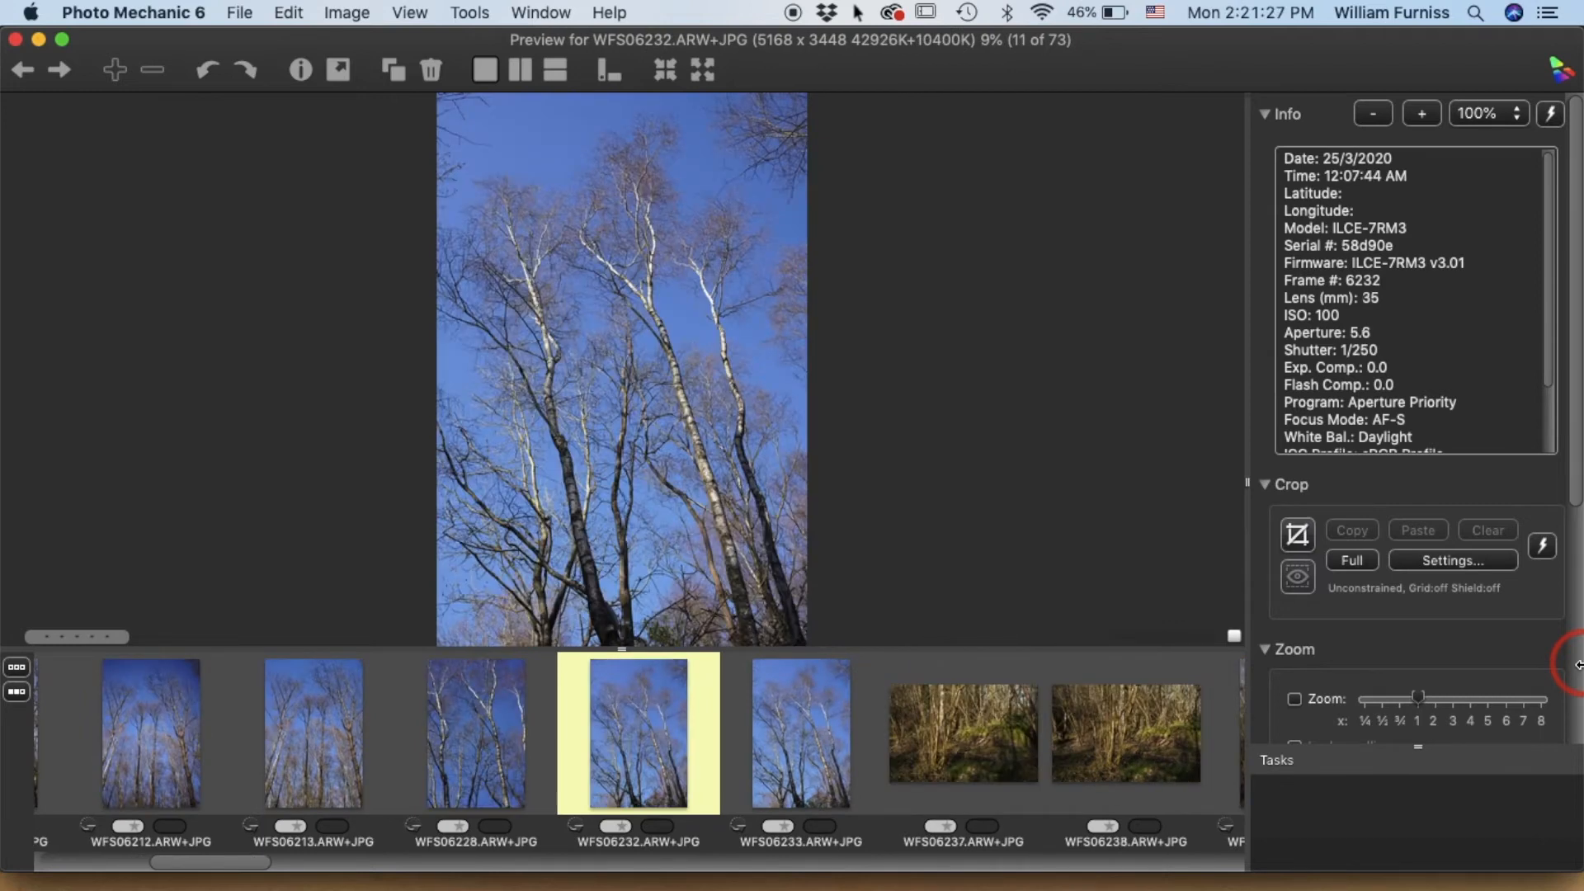
pyautogui.press('Left')
pyautogui.press('Left')
pyautogui.press('Left')
pyautogui.press('Left')
pyautogui.press('Left')
pyautogui.press('Left')
pyautogui.press('Left')
pyautogui.press('Left')
pyautogui.press('Left')
pyautogui.press('Left')
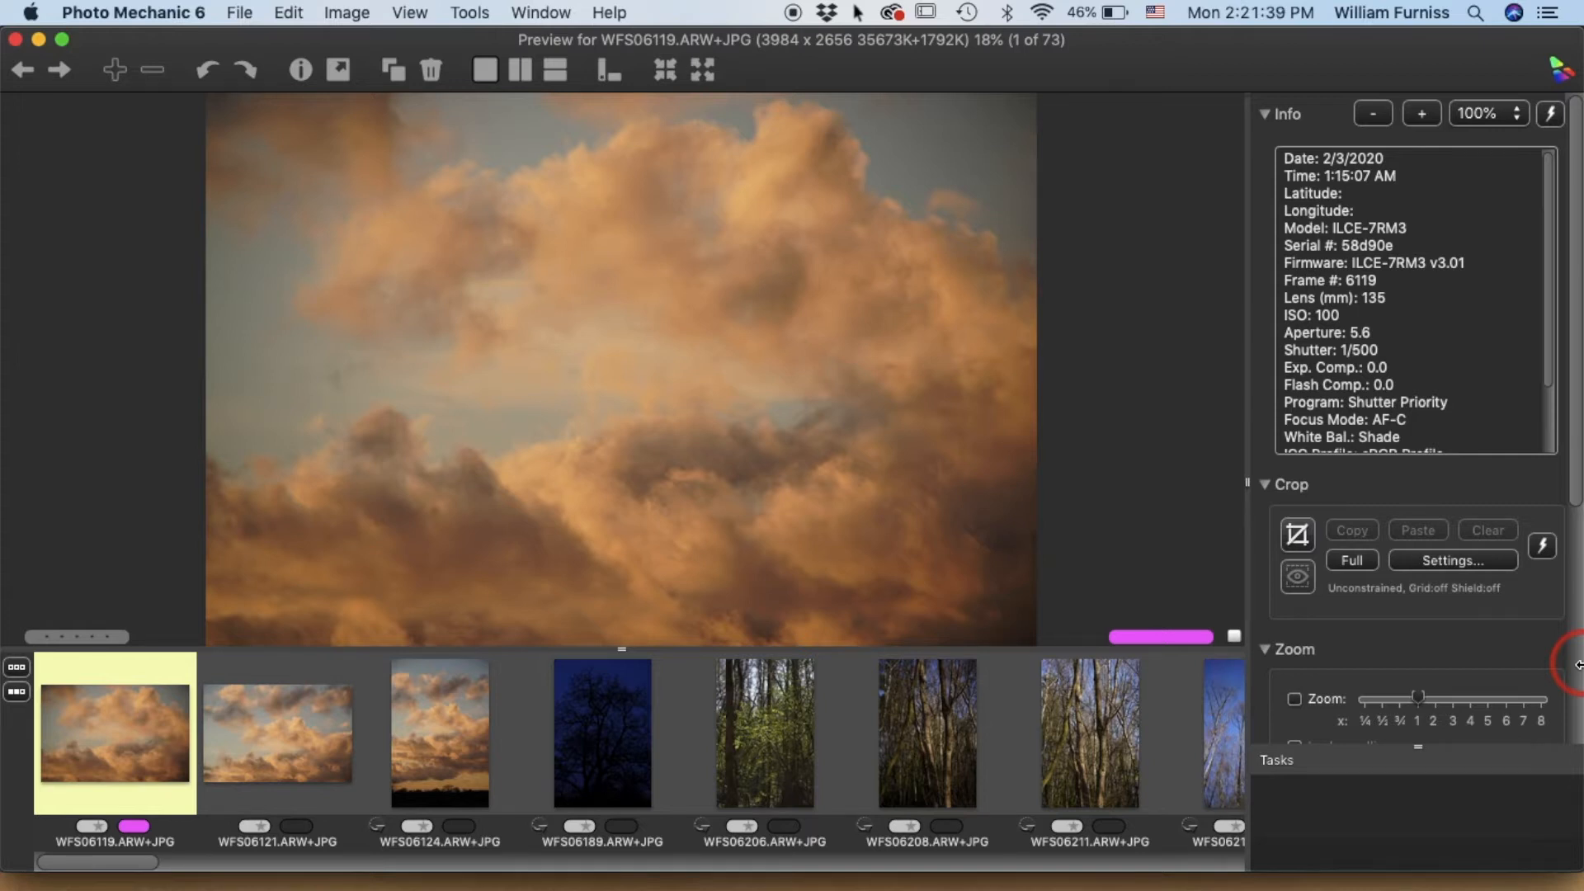
# - Assign the magenta color class to WFS06121, WFS06124, WFS06189 and WFS06206
pyautogui.press('Right')
pyautogui.press('1')
pyautogui.press('Right')
pyautogui.press('1')
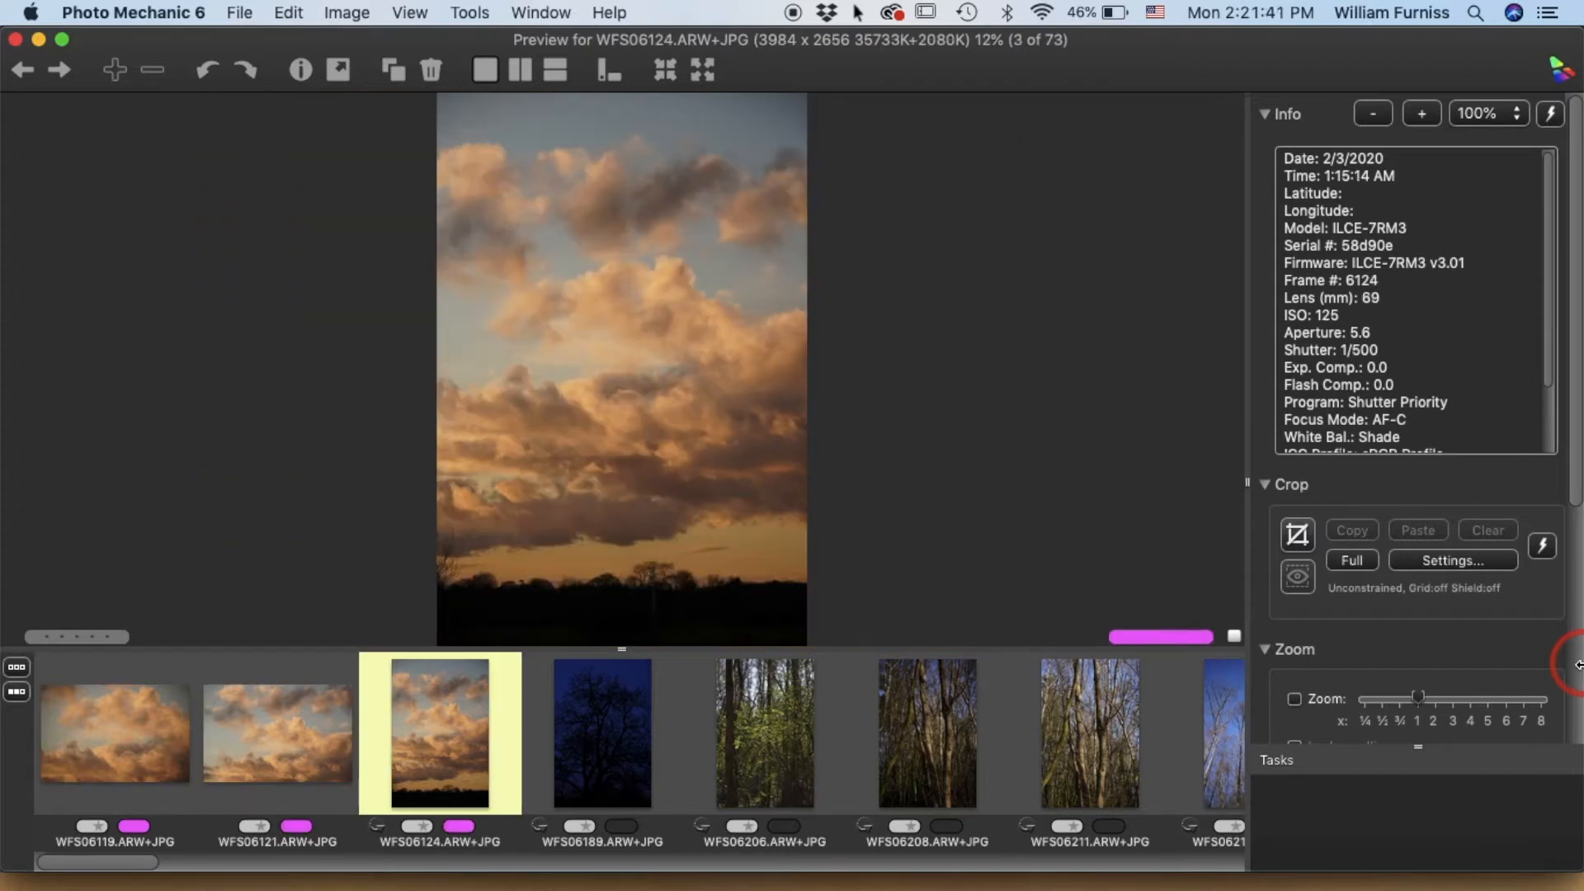
pyautogui.press('Right')
pyautogui.press('1')
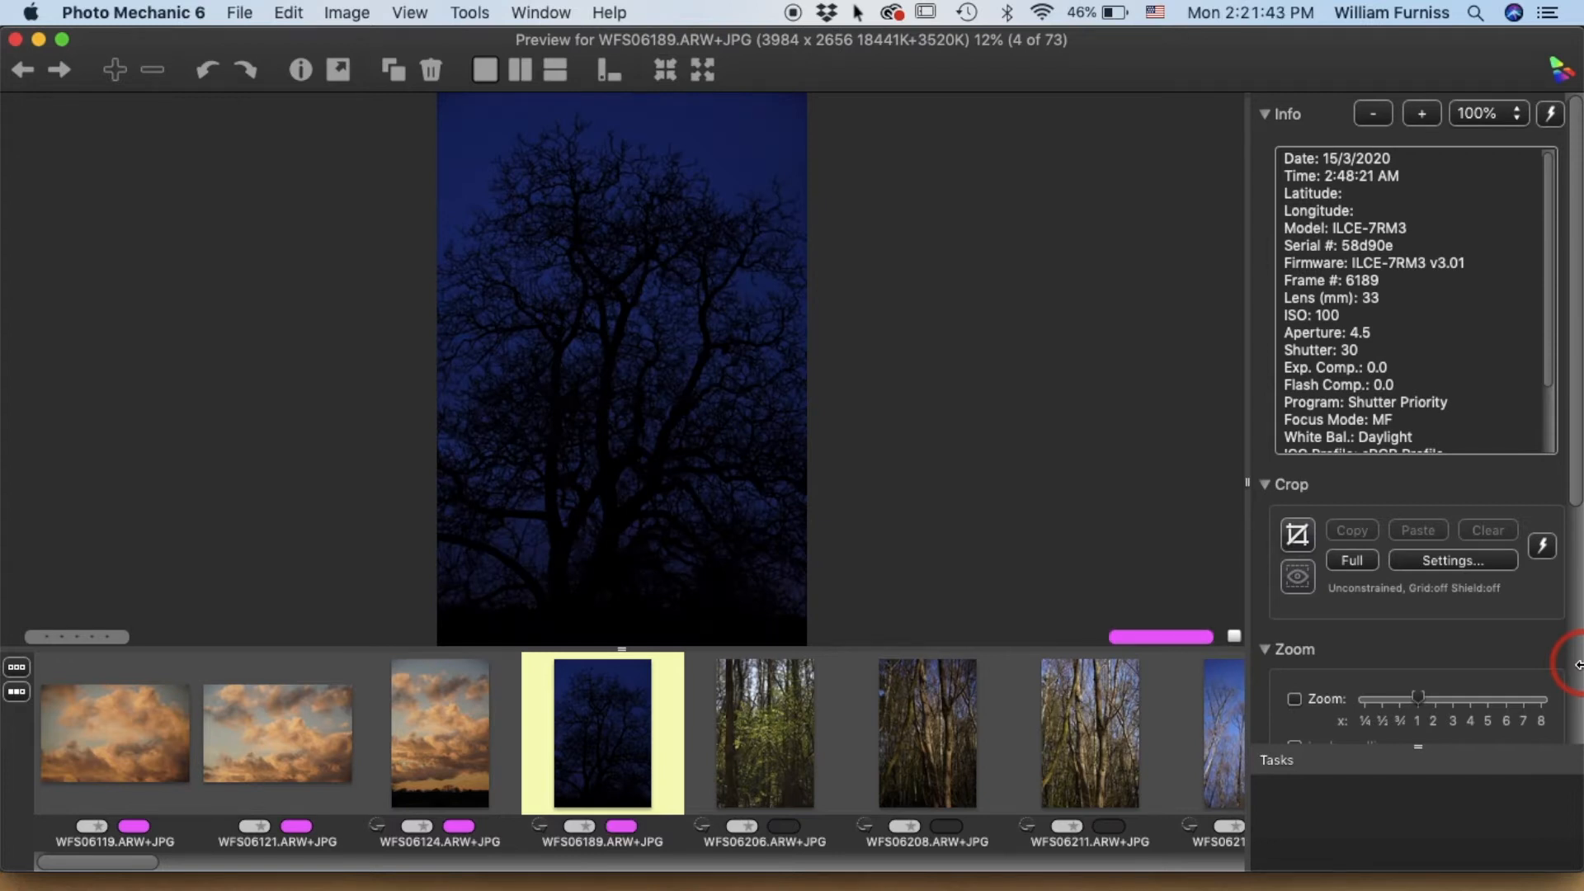
pyautogui.press('Right')
pyautogui.press('1')
# - Assign the magenta color class to WFS06208 and WFS06232, skipping the photos between them
pyautogui.press('Right')
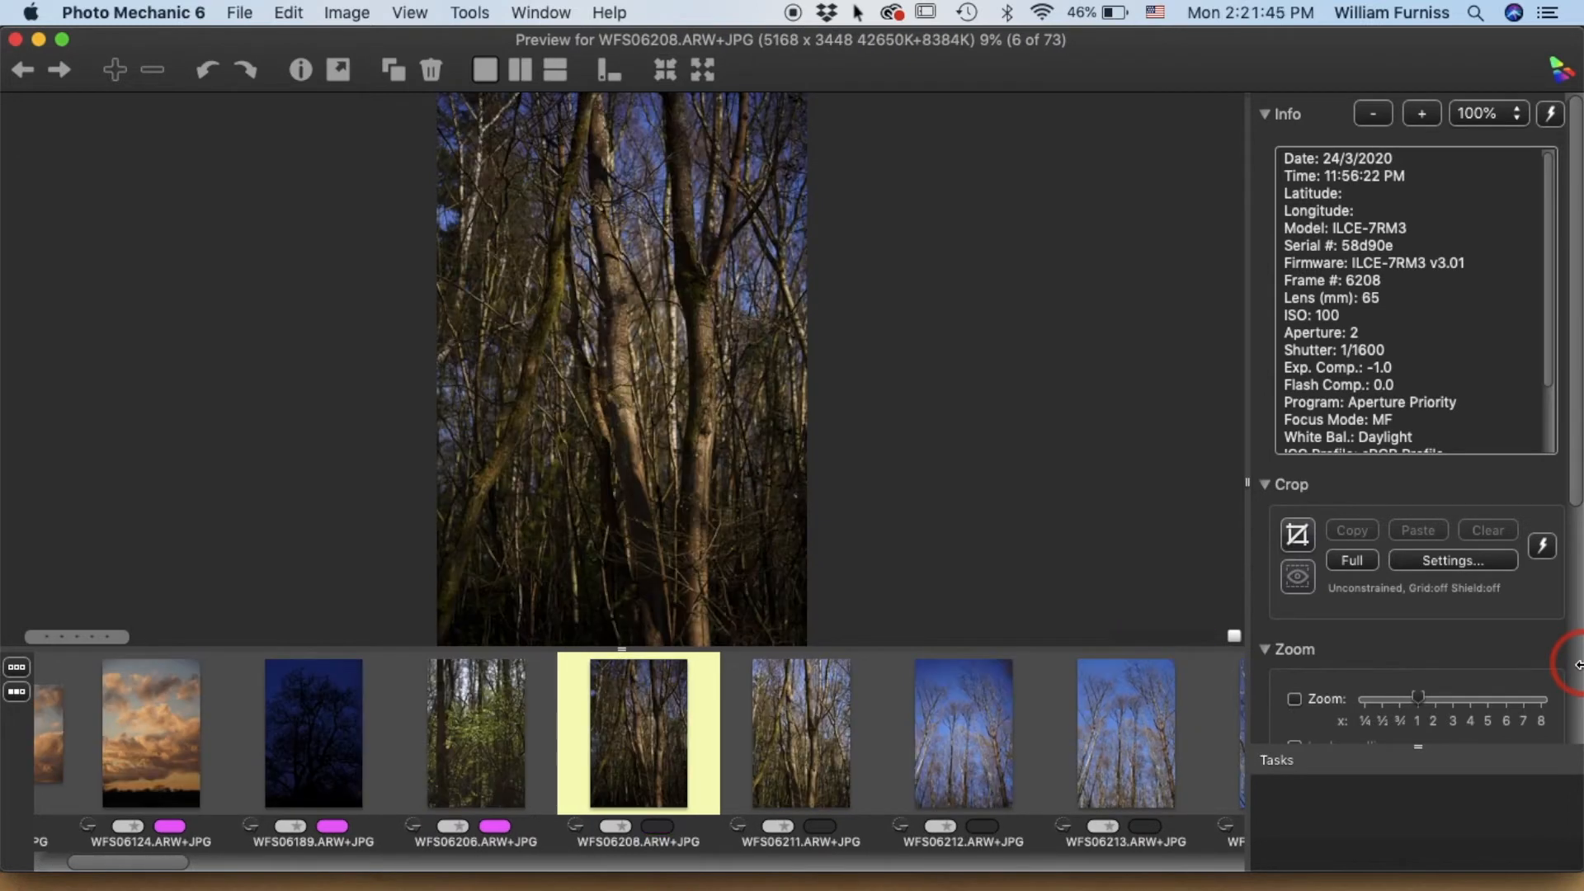
pyautogui.press('Right')
pyautogui.press('Left')
pyautogui.press('Right')
pyautogui.press('Right')
pyautogui.press('Right')
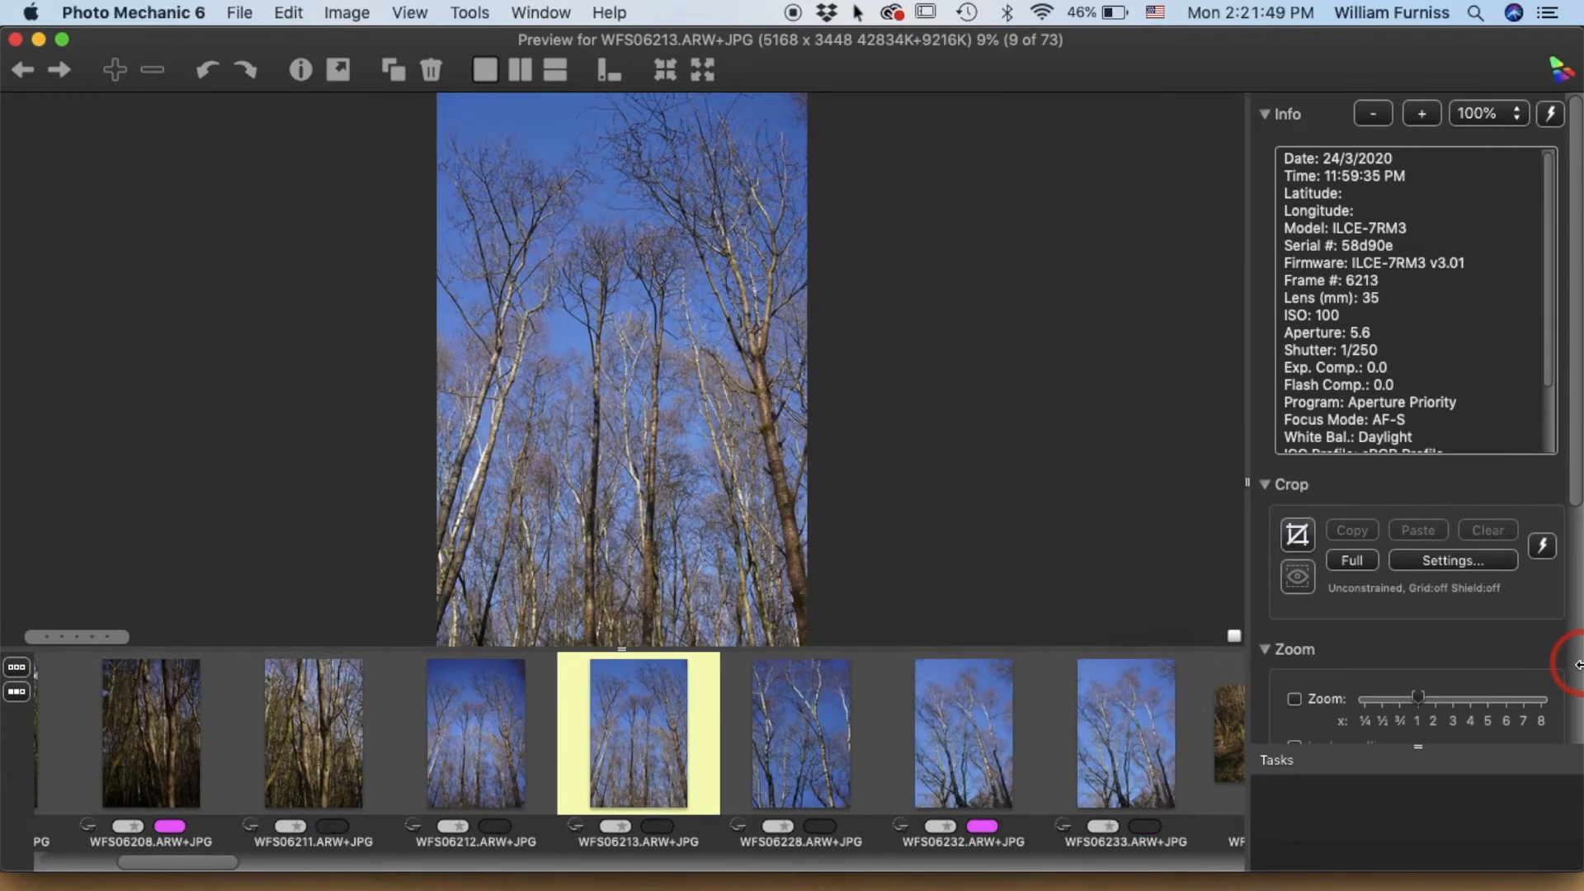
pyautogui.press('Right')
pyautogui.press('Right')
pyautogui.press('1')
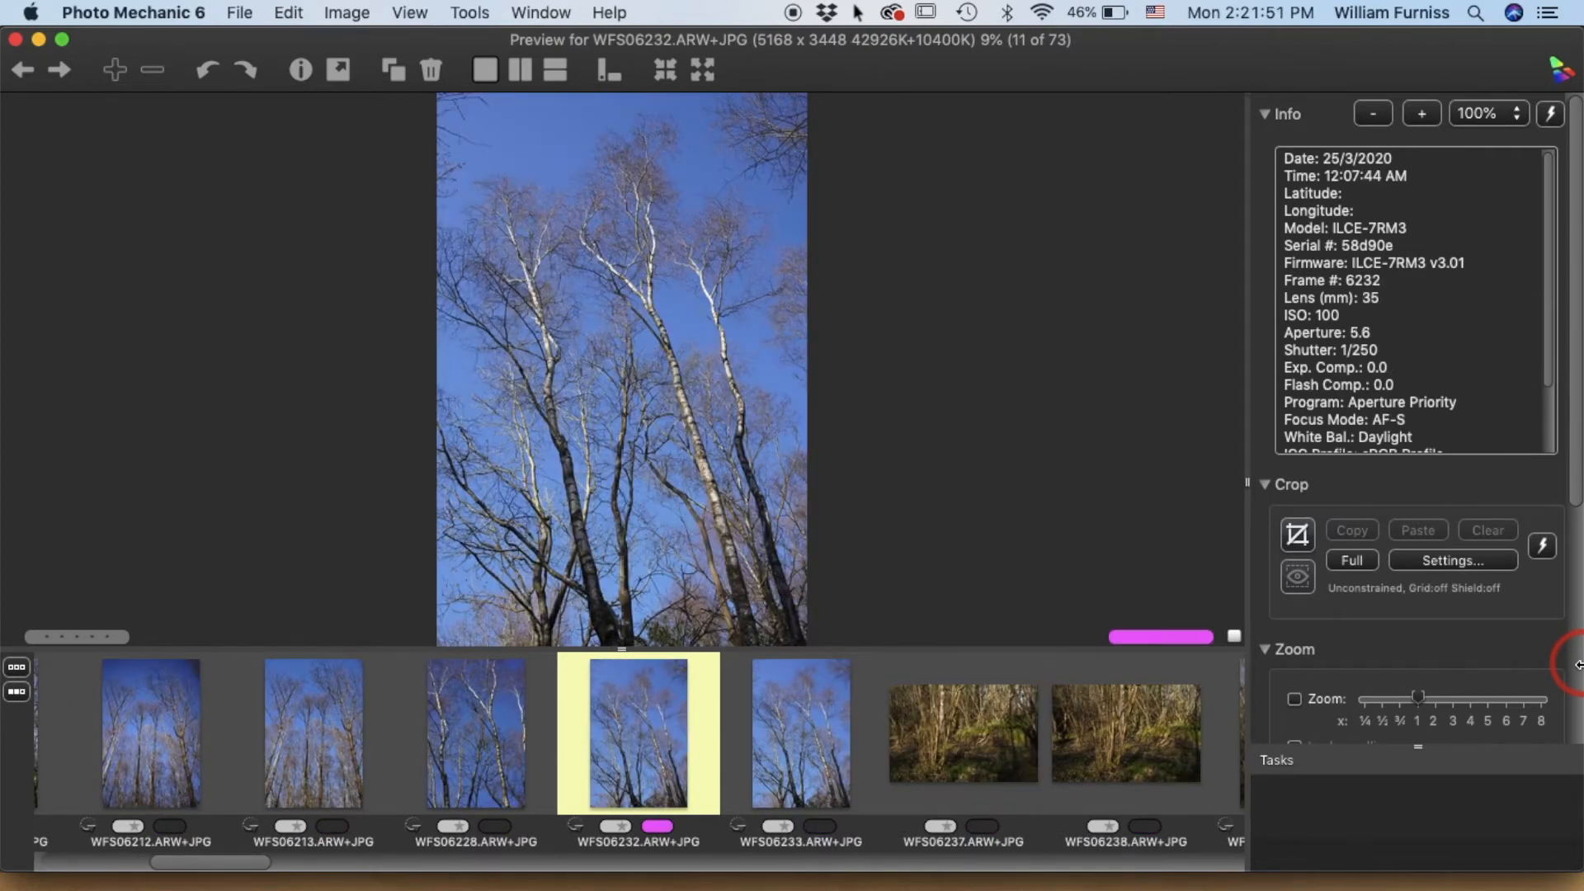
# - Review the following woodland photos and give the holly leaf shots WFS06243 and WFS06244 the magenta color class
pyautogui.press('Right')
pyautogui.press('Right')
pyautogui.press('Right')
pyautogui.press('Right')
pyautogui.press('Right')
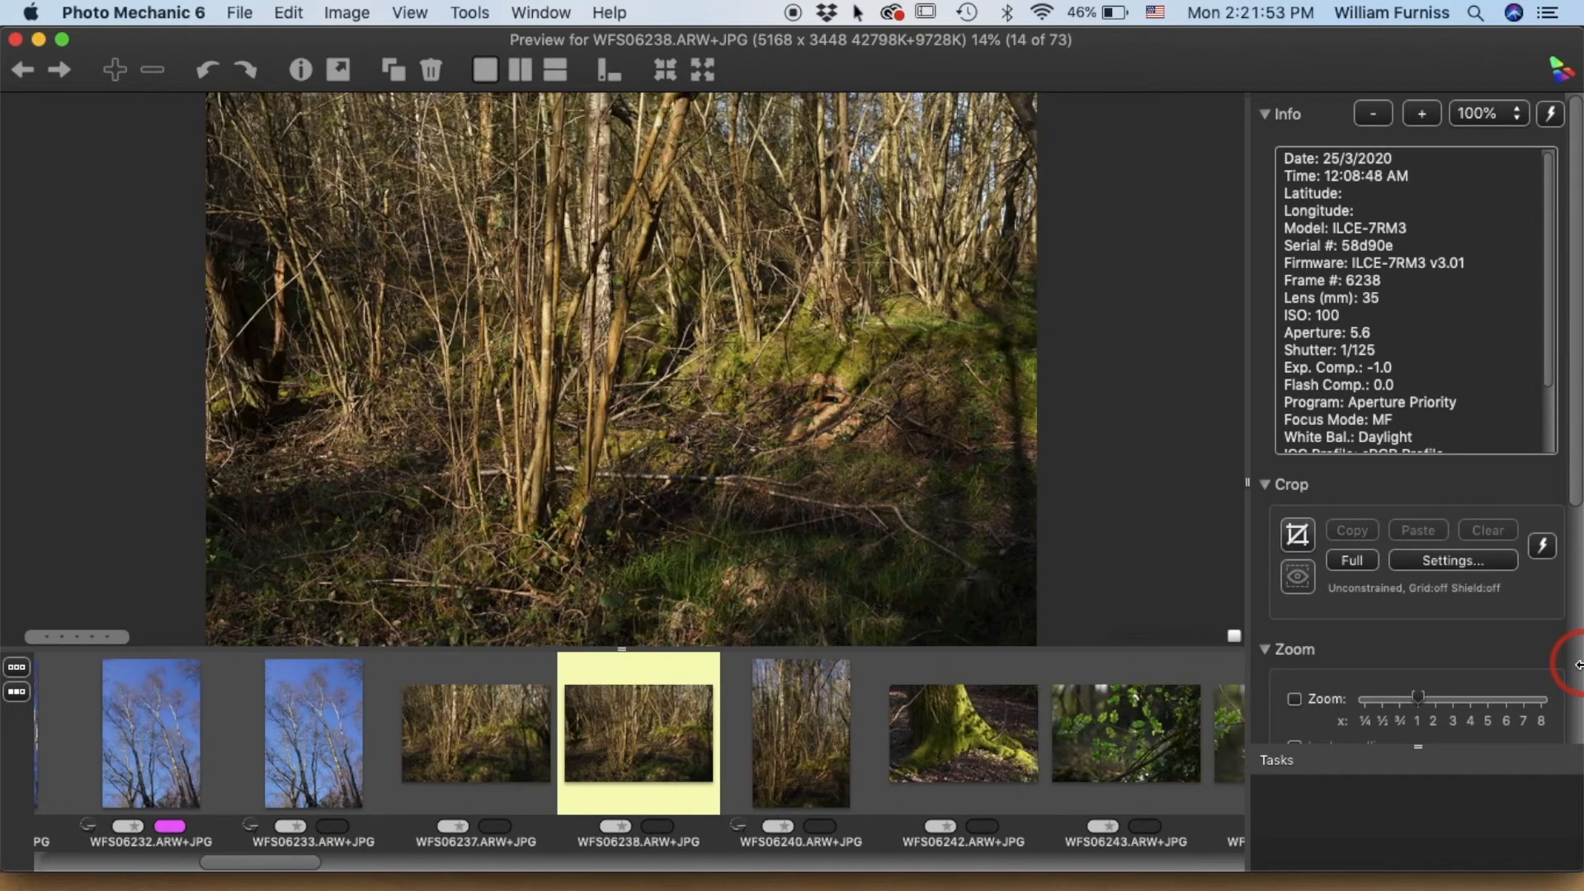
pyautogui.press('Right')
pyautogui.press('8')
pyautogui.press('Right')
pyautogui.press('Right')
pyautogui.press('Left')
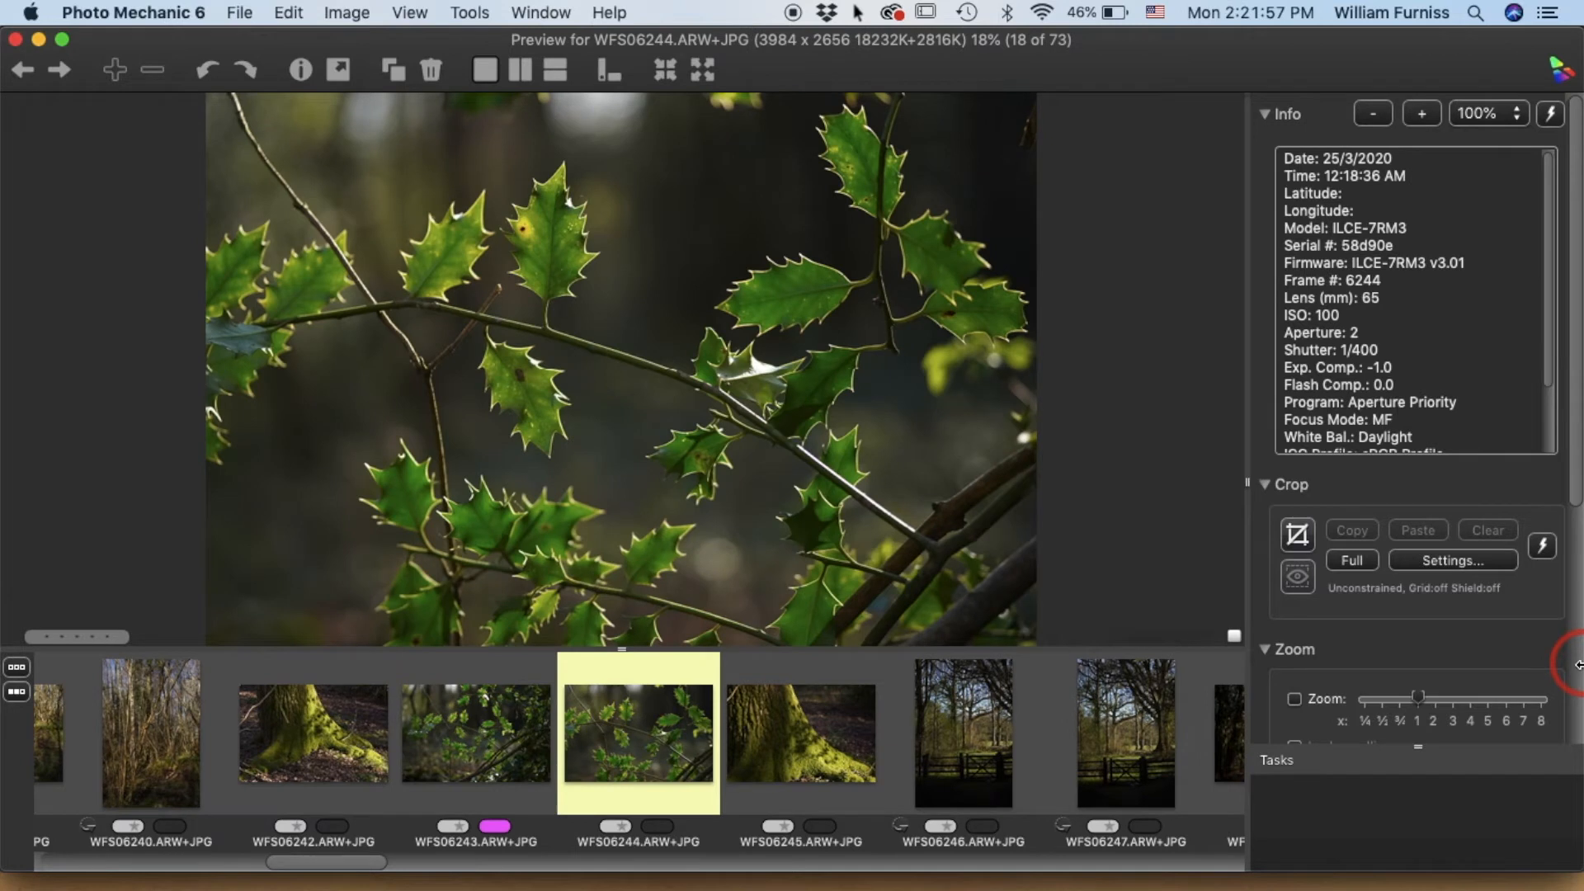
pyautogui.press('8')
pyautogui.press('Left')
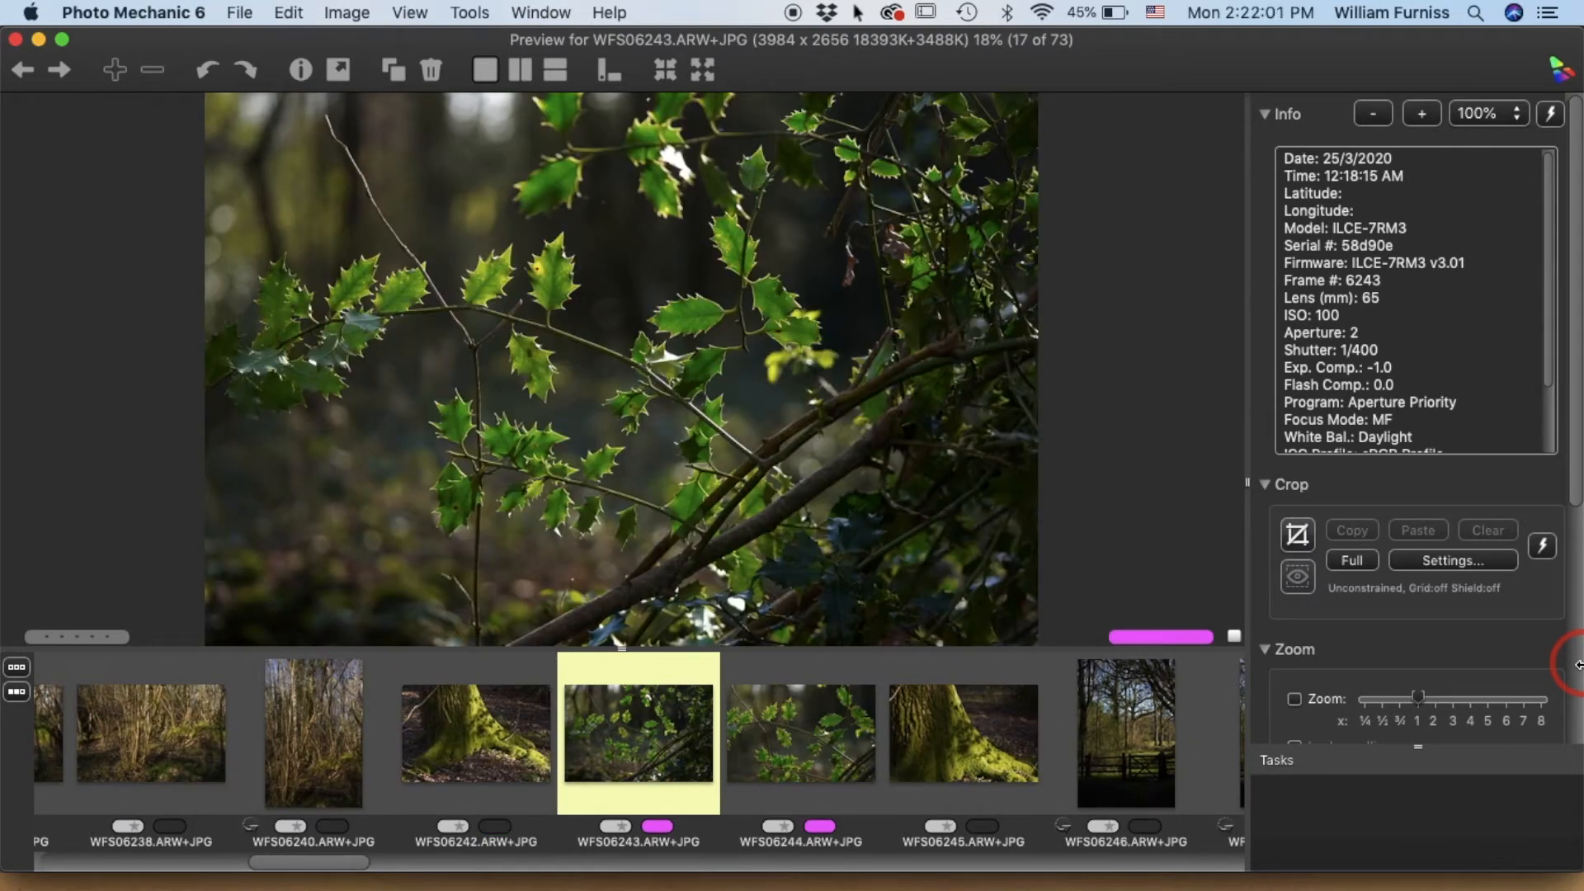
# - Clear the color class of the holly shot WFS06243 and assign magenta to the gate photo WFS06247
pyautogui.press('0')
pyautogui.press('Right')
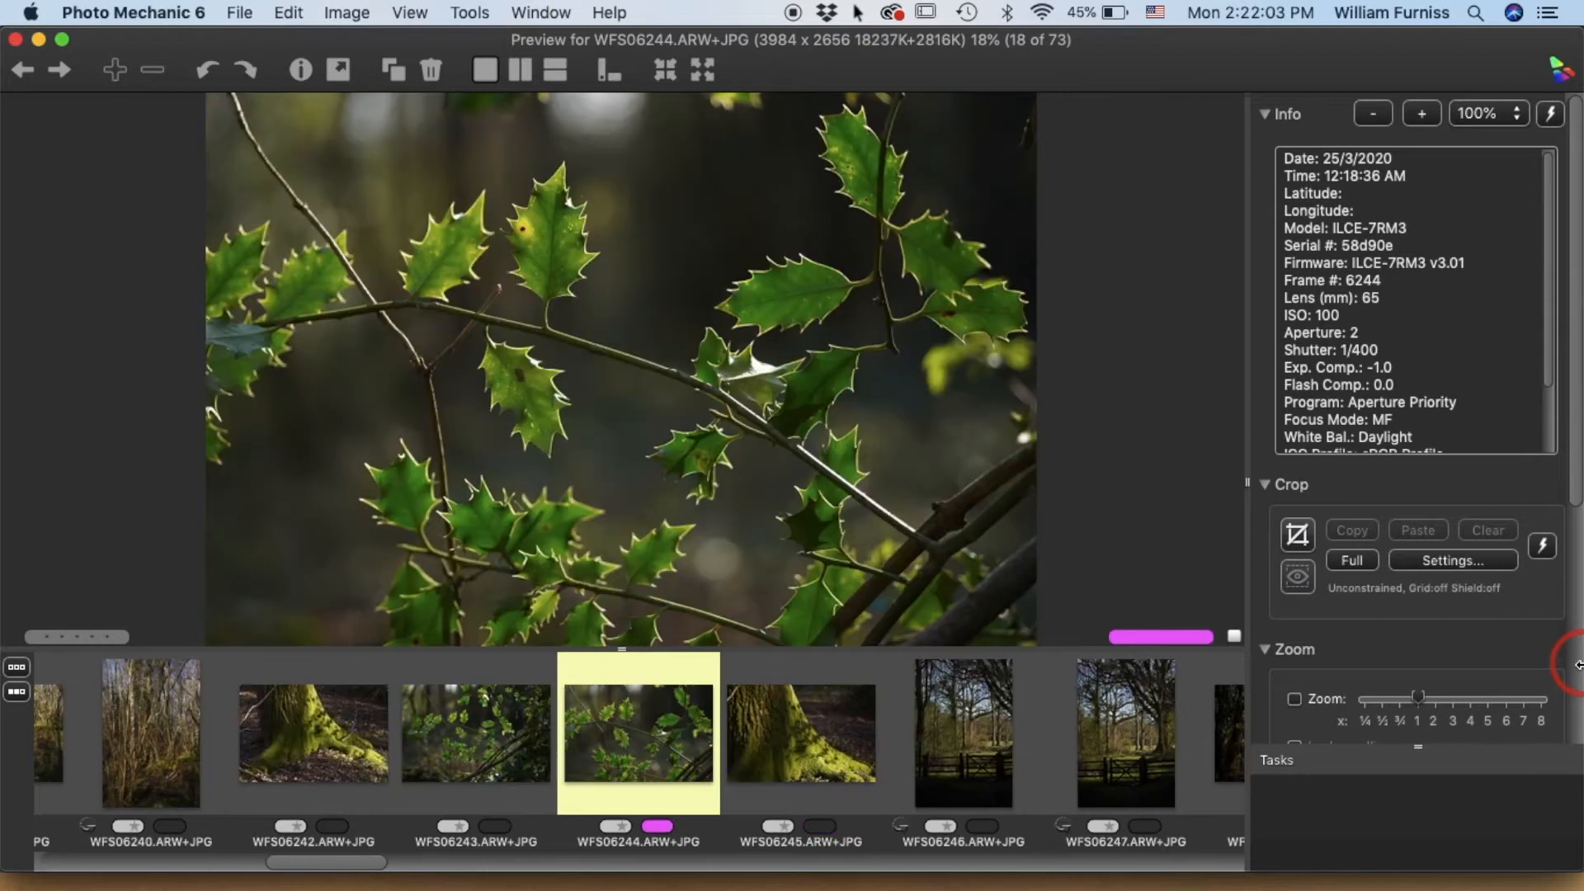
pyautogui.press('Right')
pyautogui.press('Right')
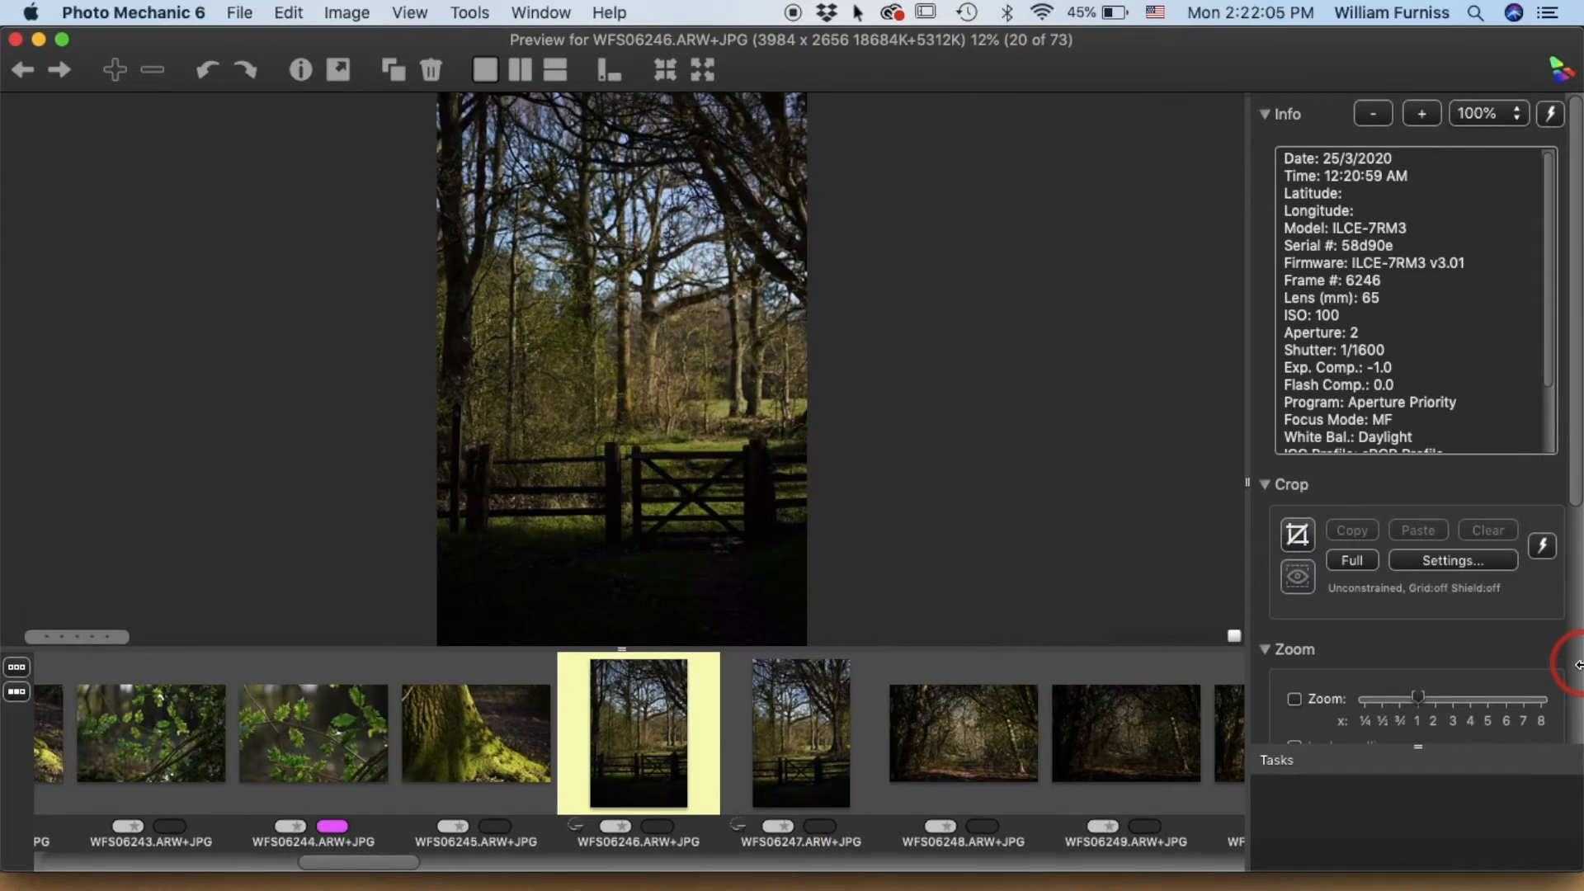
pyautogui.press('Right')
pyautogui.press('1')
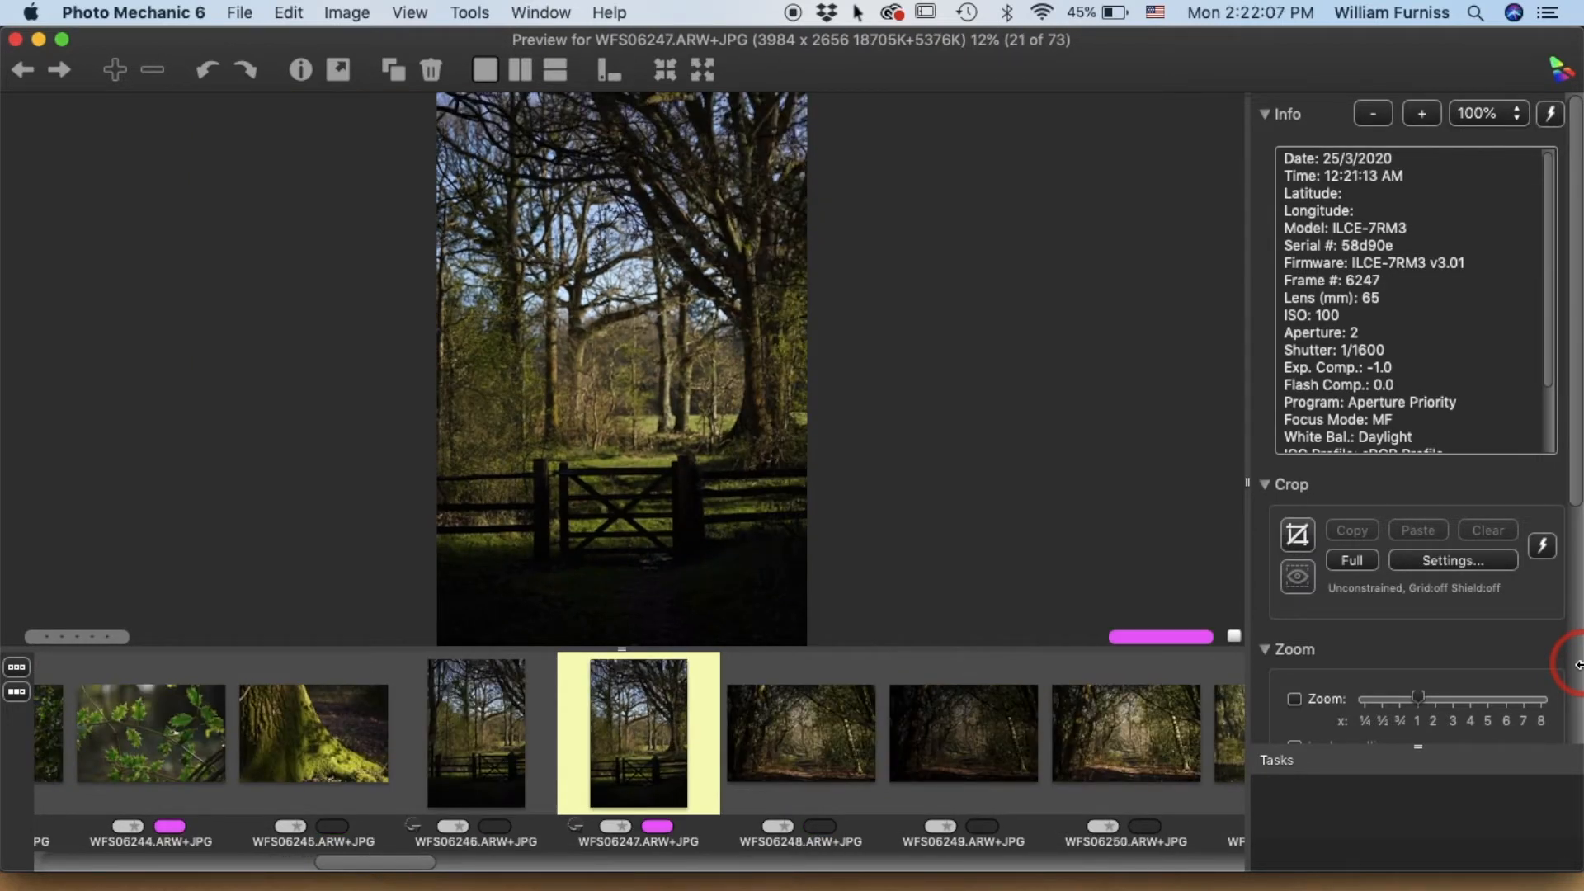
# - Assign the magenta color class to the dark woodland path shots WFS06249 and WFS06248
pyautogui.press('Right')
pyautogui.press('Right')
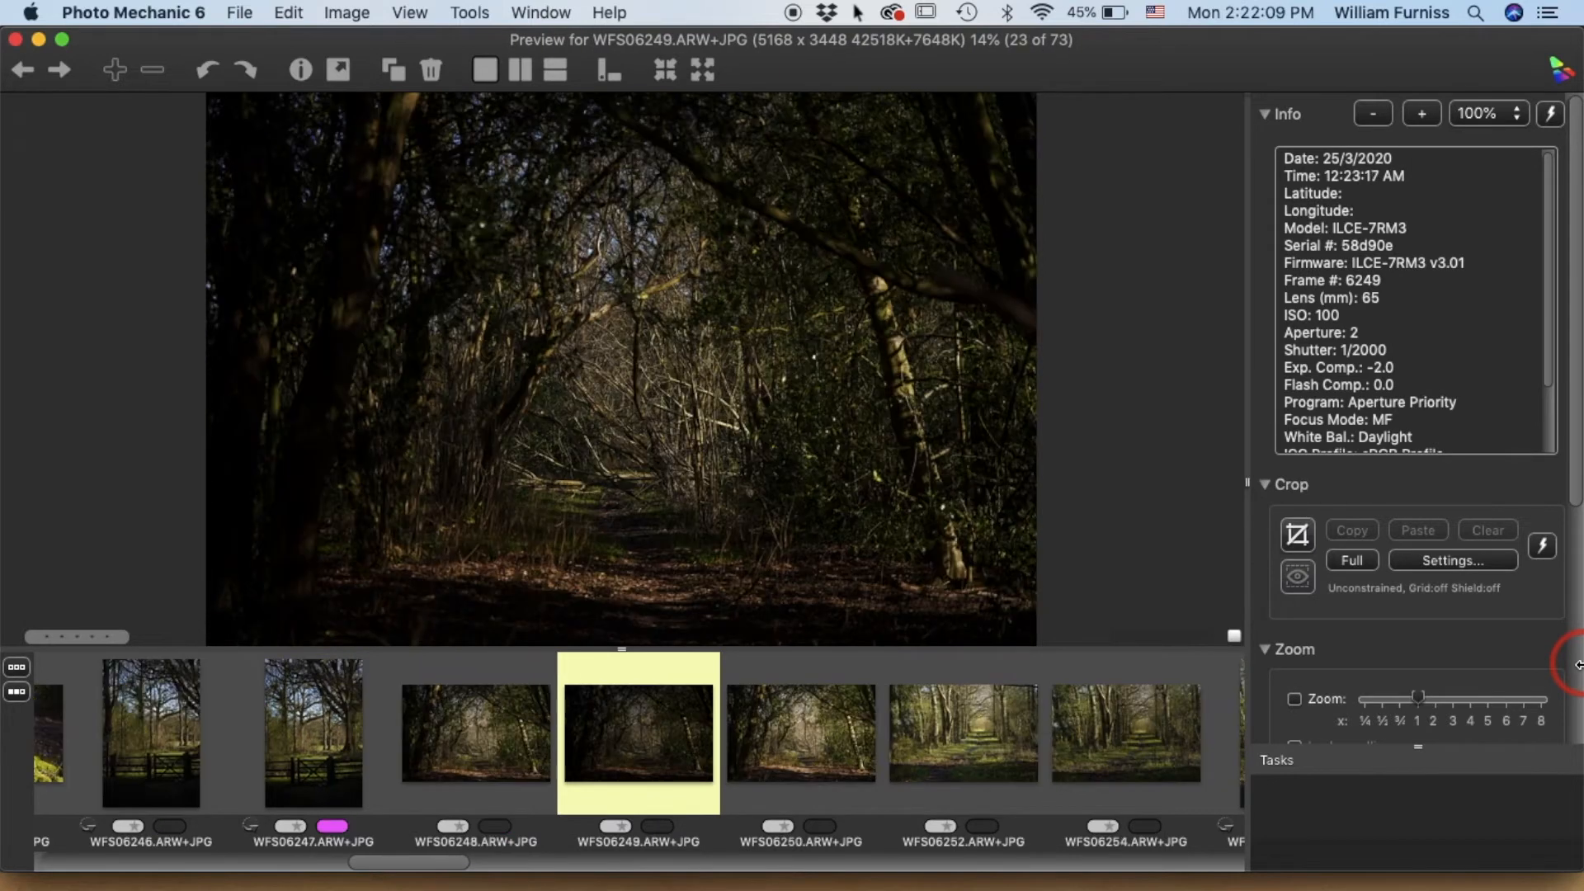
pyautogui.press('1')
pyautogui.press('Left')
pyautogui.press('1')
# - Compare the next path photos and assign the magenta color class to WFS06254 and WFS06252
pyautogui.press('Right')
pyautogui.press('Right')
pyautogui.press('Left')
pyautogui.press('Right')
pyautogui.press('Right')
pyautogui.press('1')
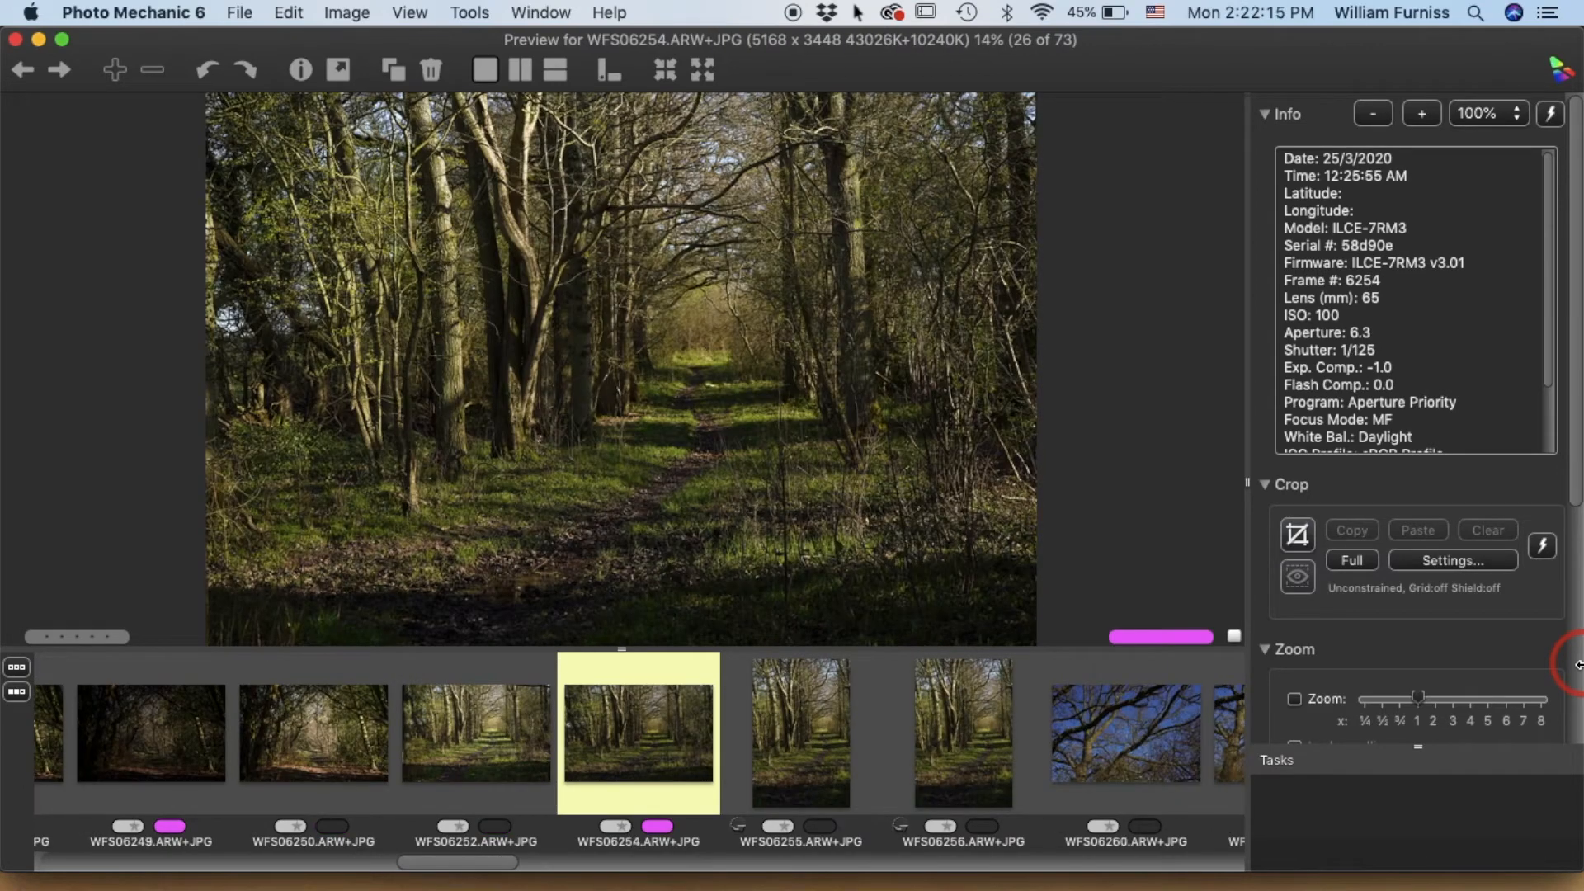
pyautogui.press('Left')
pyautogui.press('1')
# - Skip WFS06255 through WFS06261 and assign the magenta color class to WFS06262 and WFS06263
pyautogui.press('Right')
pyautogui.press('Right')
pyautogui.press('Right')
pyautogui.press('Right')
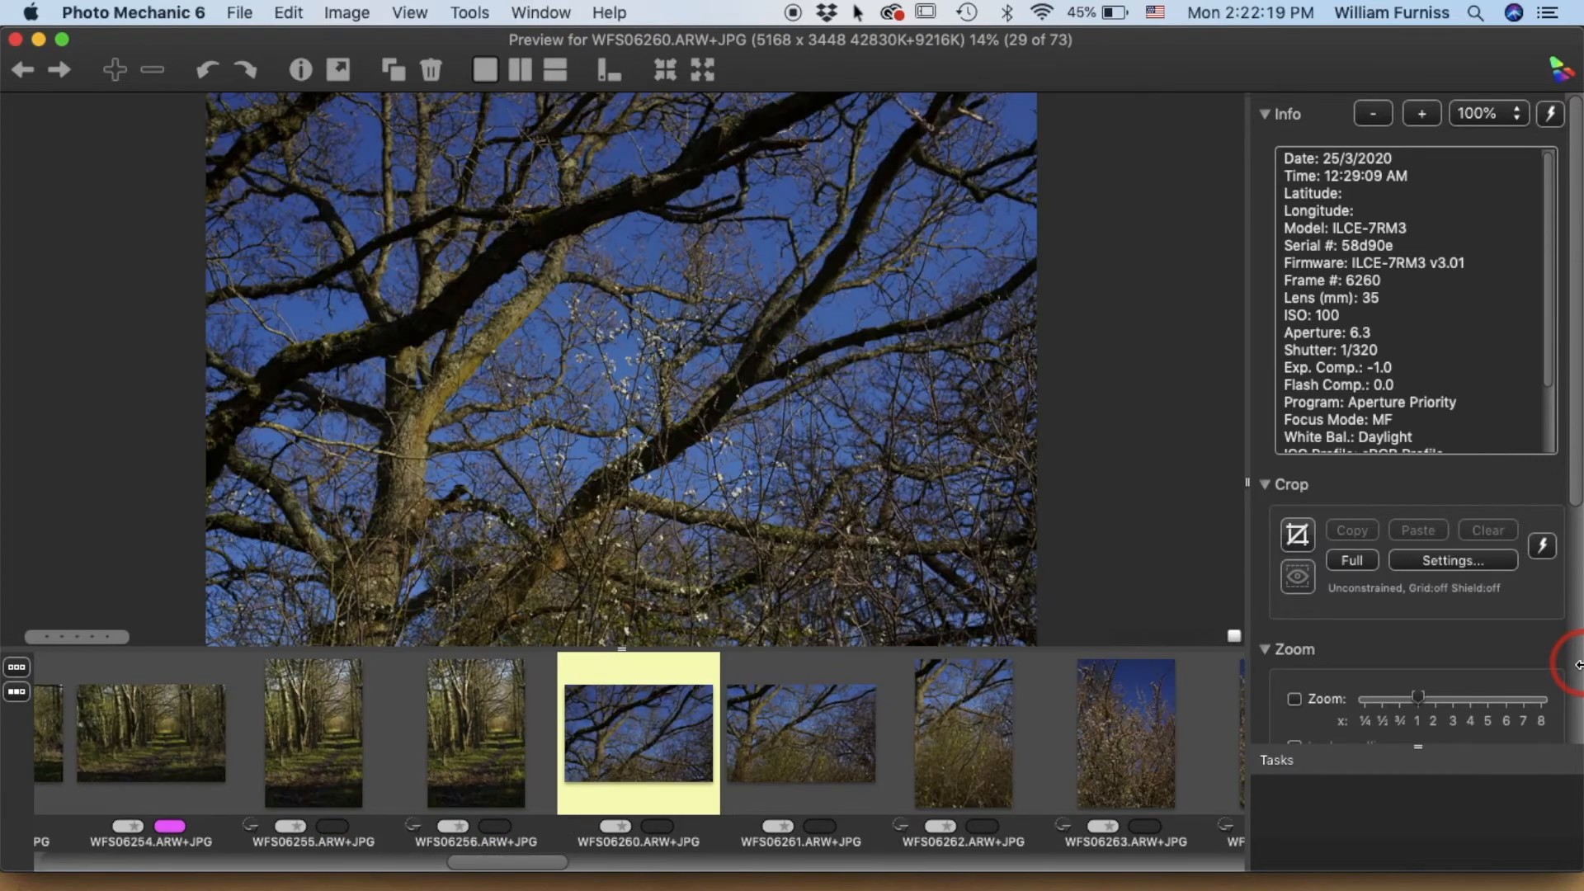
pyautogui.press('Right')
pyautogui.press('Right')
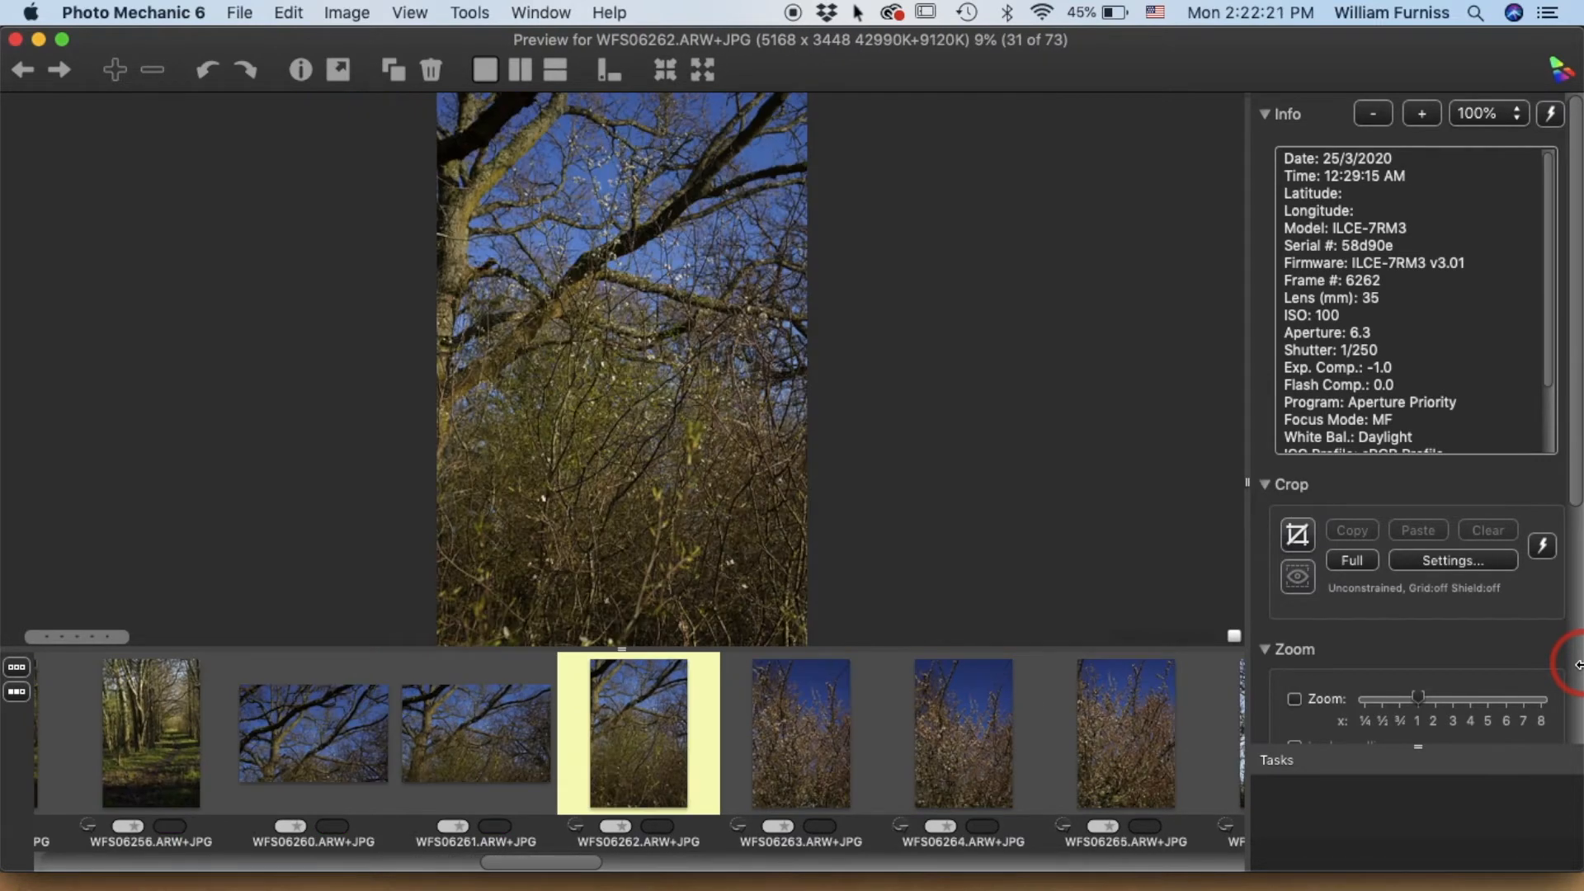
pyautogui.press('1')
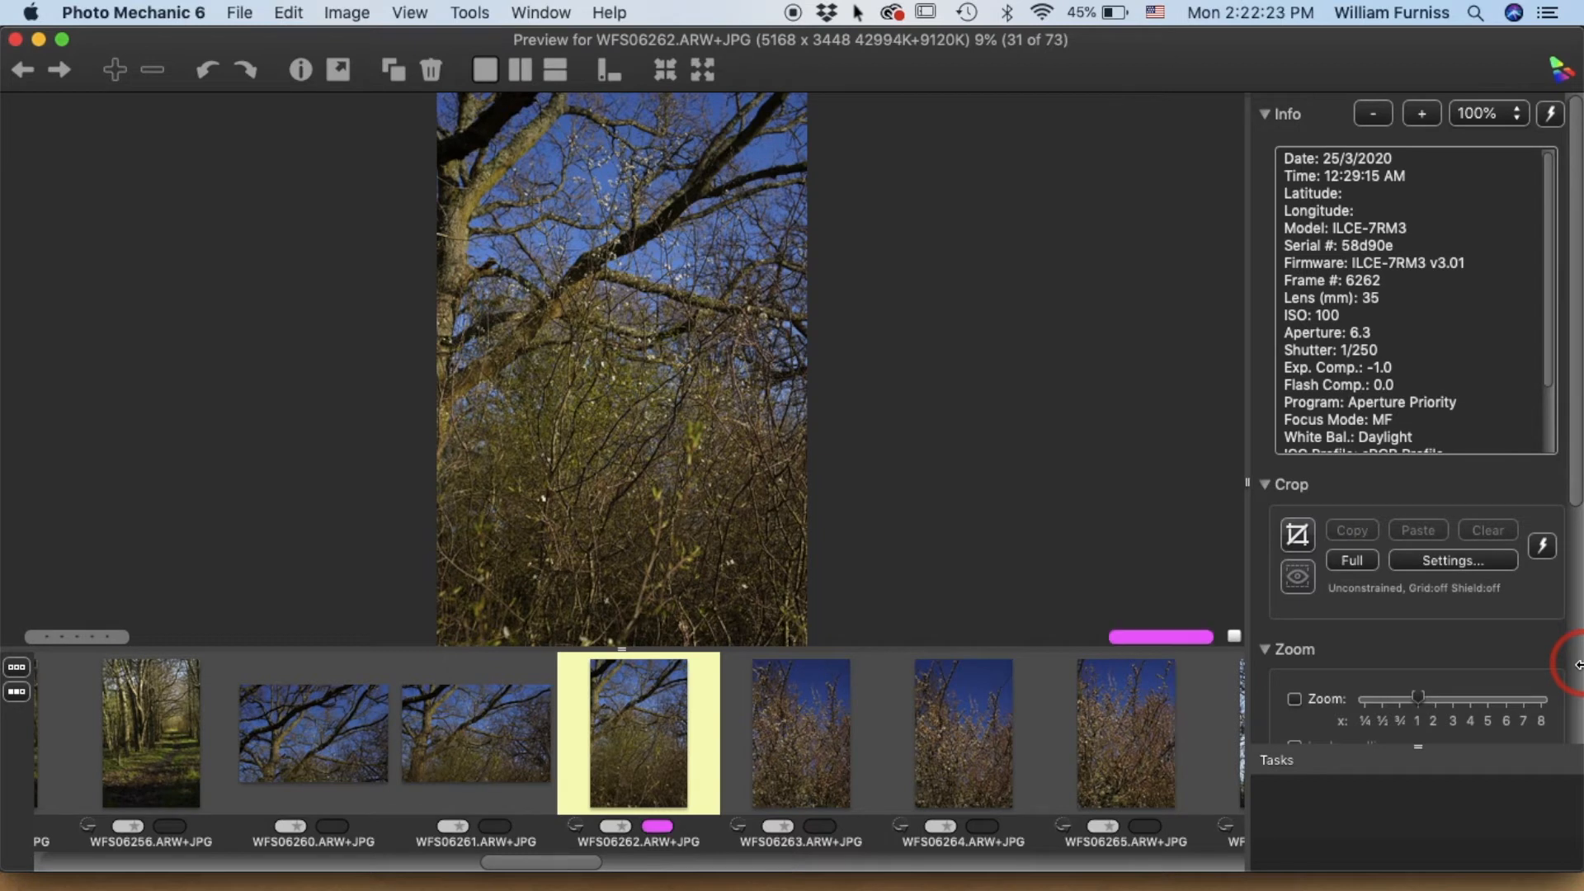
pyautogui.press('Right')
pyautogui.press('1')
# - Assign the magenta color class to the blossom branch photos WFS06264 and WFS06265
pyautogui.press('Right')
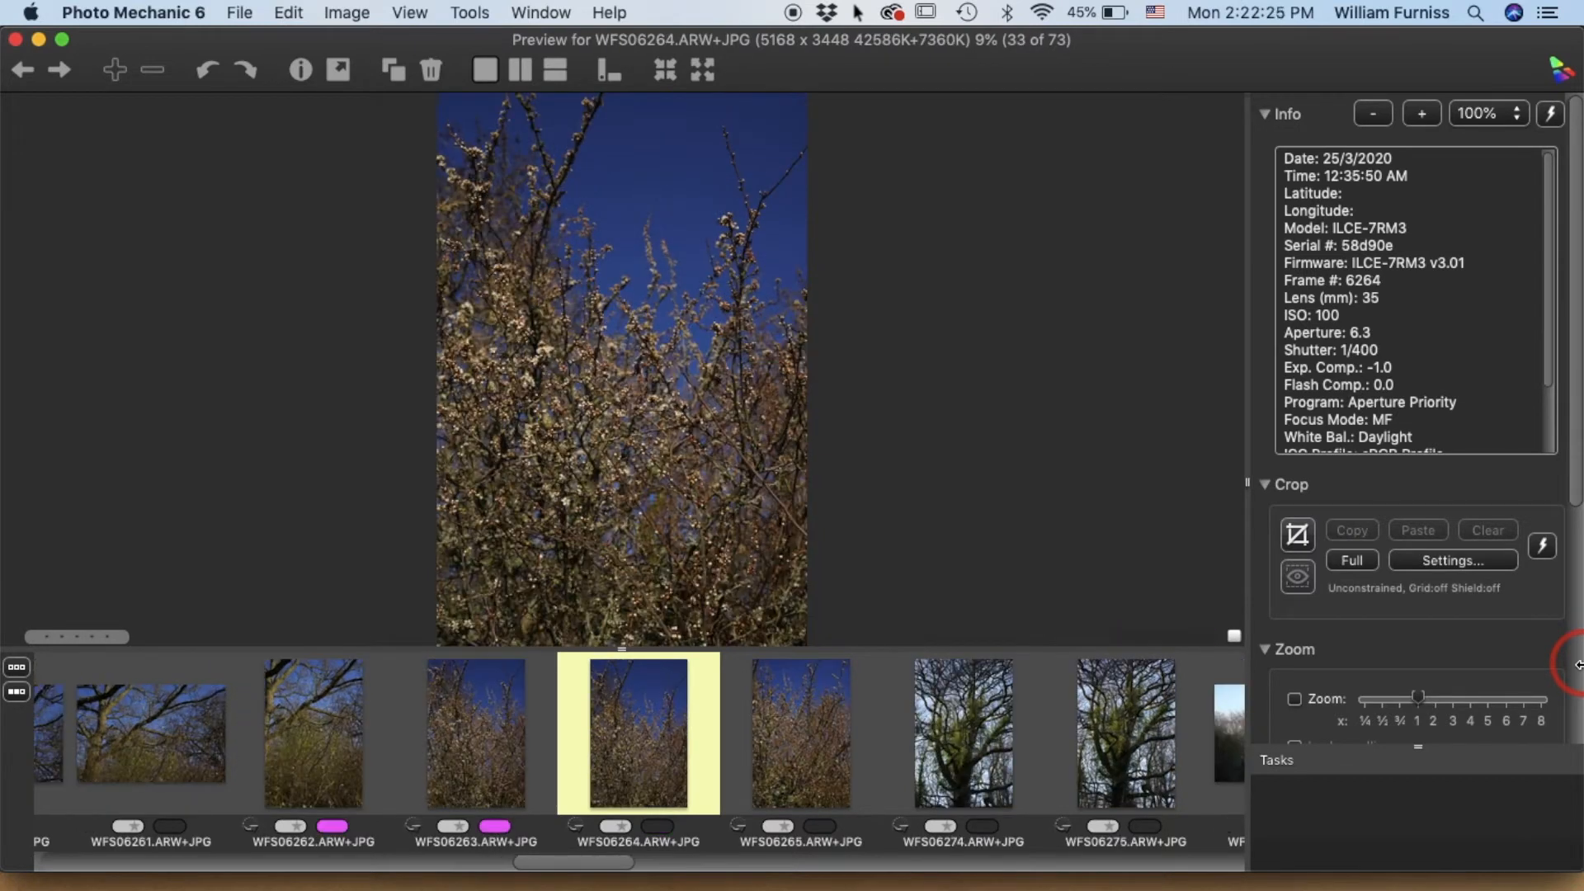
pyautogui.press('1')
pyautogui.press('Right')
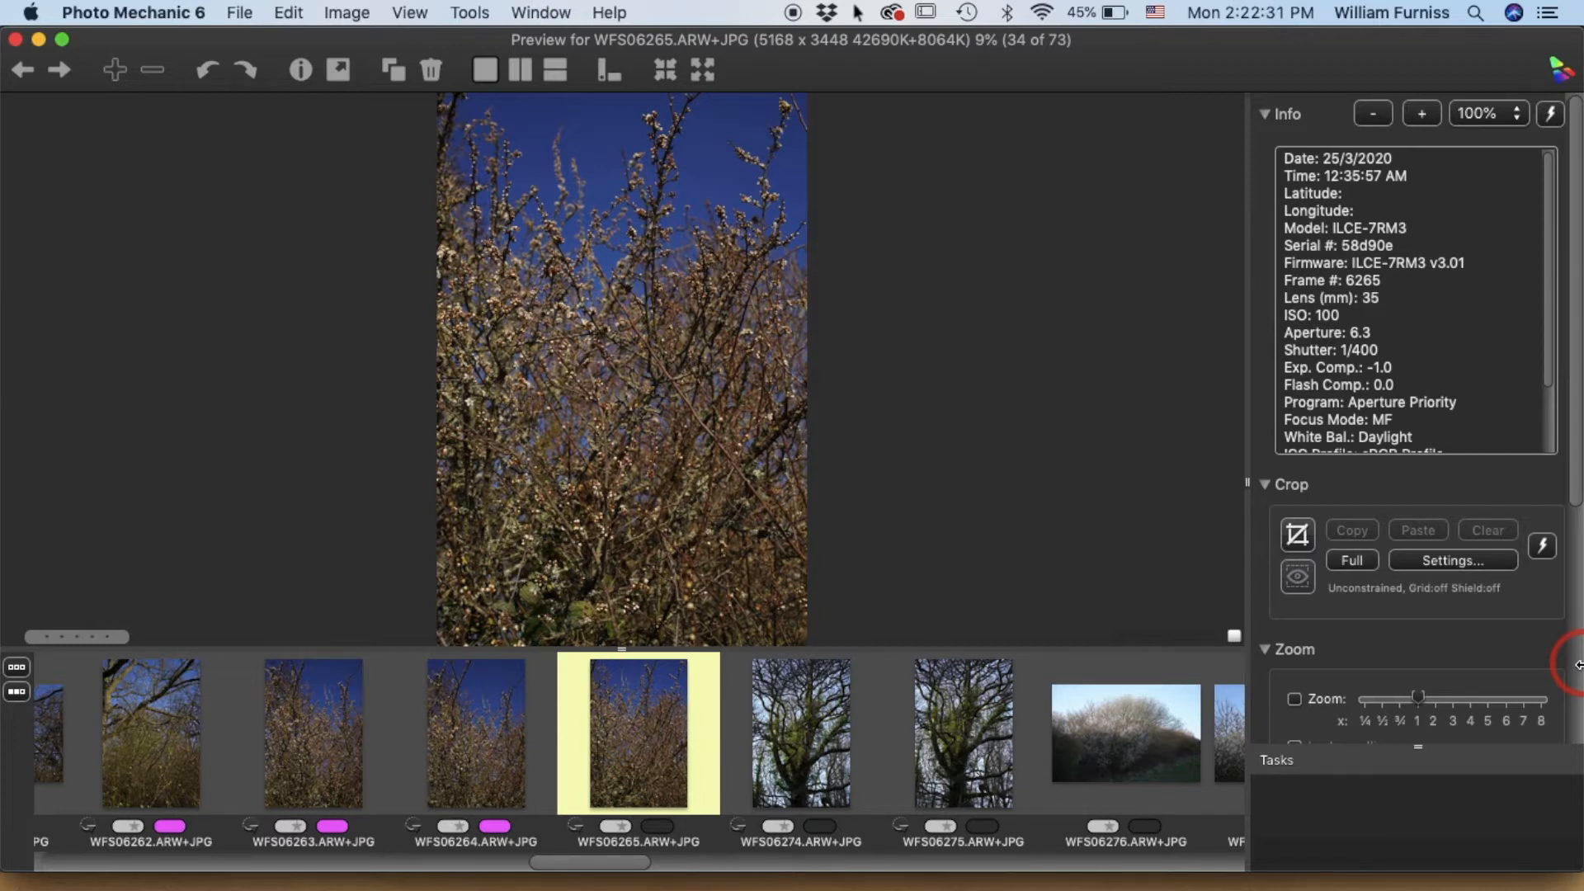
pyautogui.press('Right')
pyautogui.press('Left')
pyautogui.press('1')
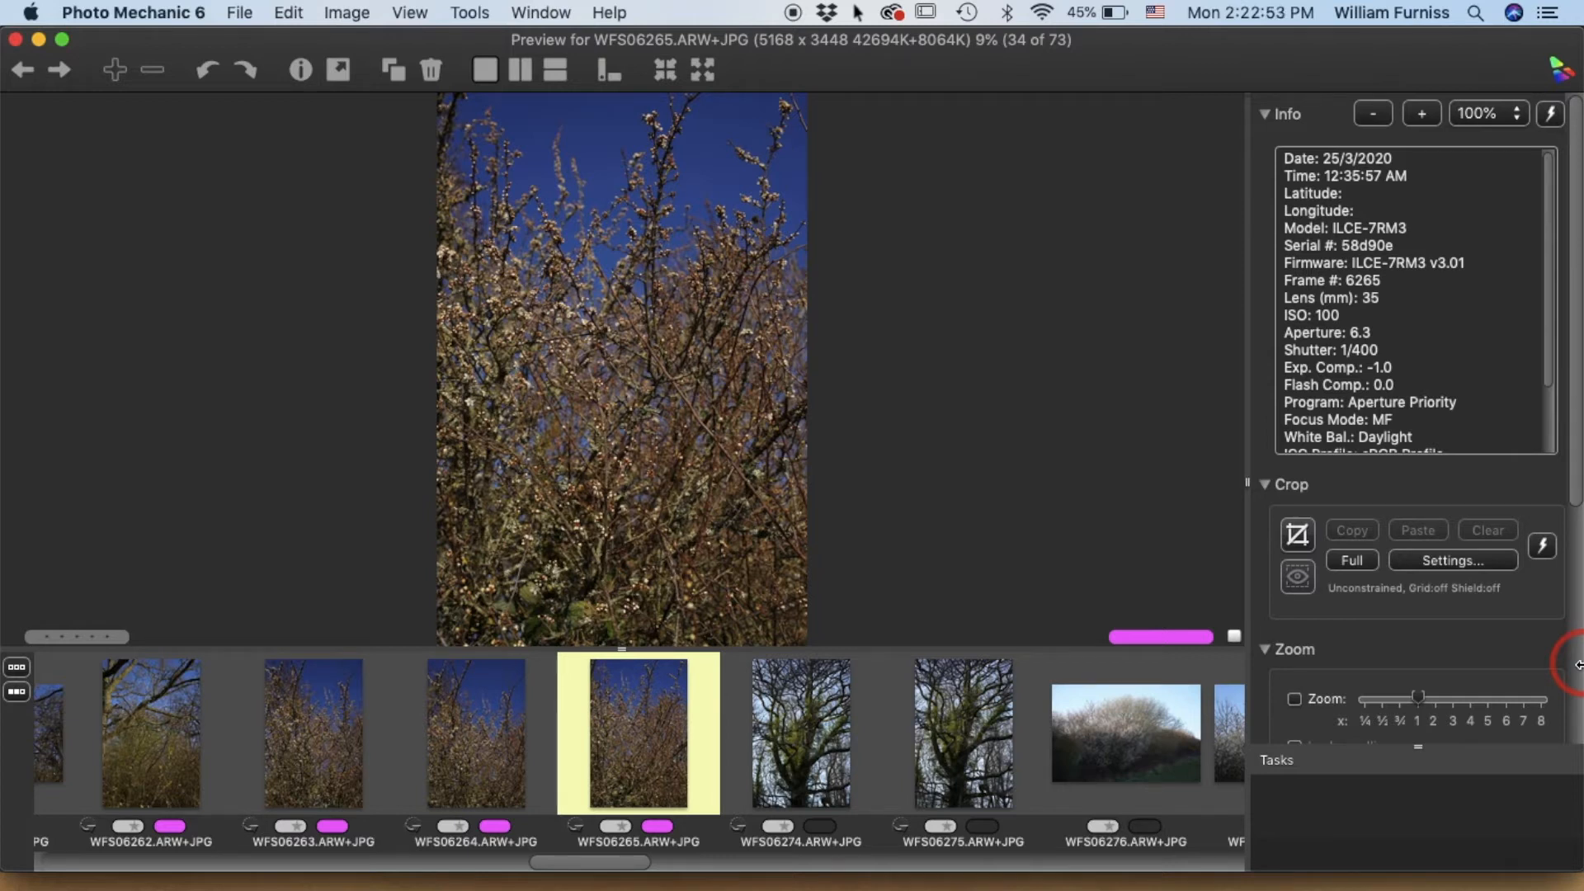
# - Assign the magenta color class to WFS06274, WFS06276 and WFS06280, skipping the photos between them
pyautogui.press('Right')
pyautogui.press('7')
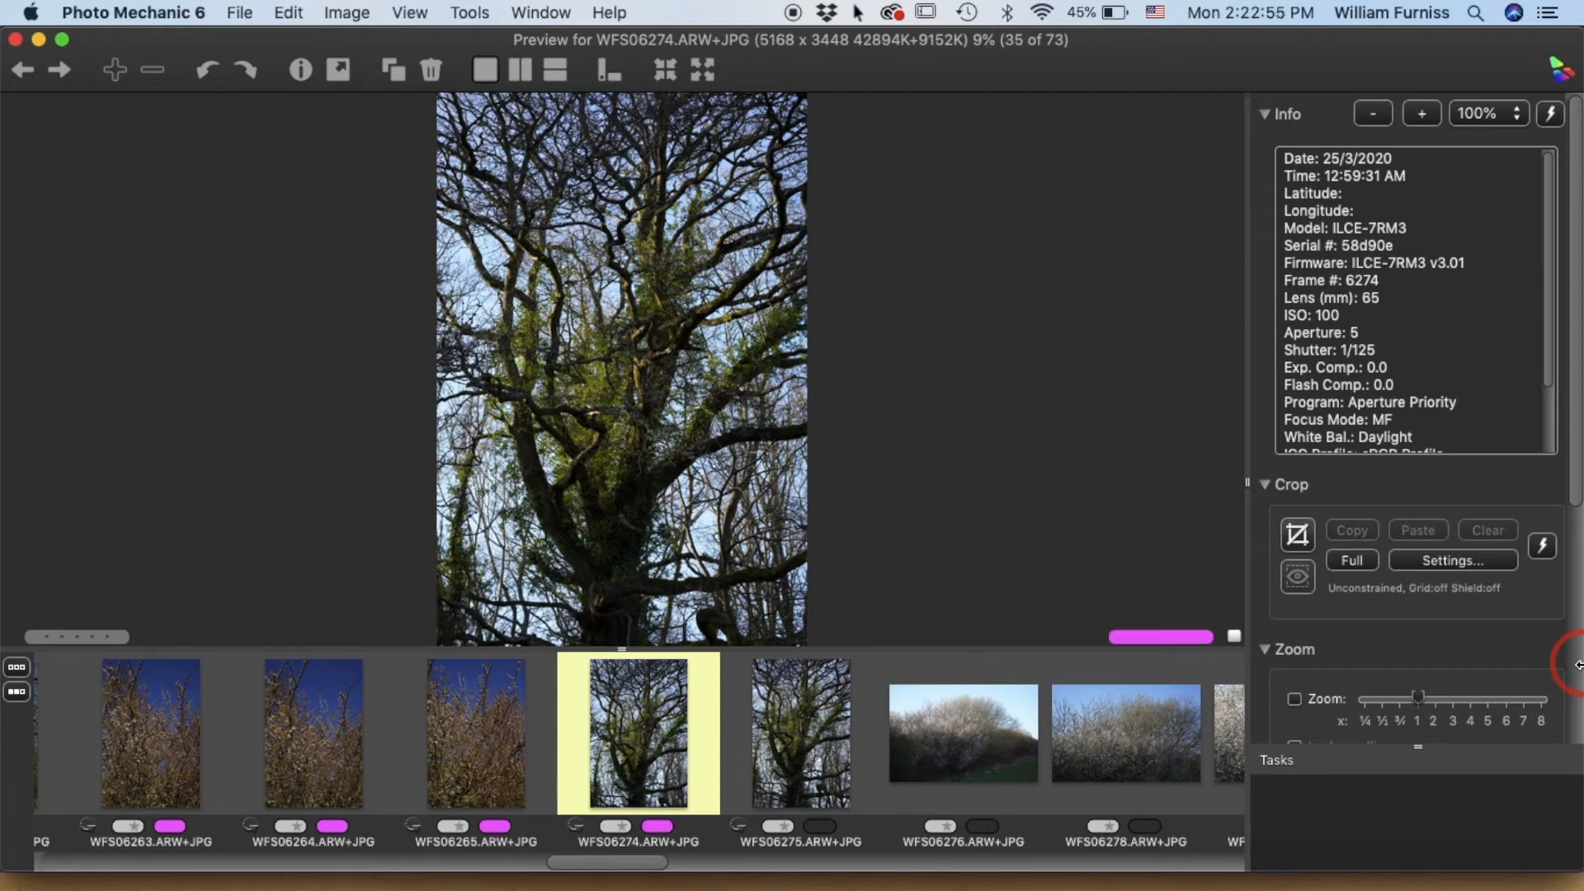
pyautogui.press('Right')
pyautogui.press('Right')
pyautogui.press('7')
pyautogui.press('Right')
pyautogui.press('Right')
pyautogui.press('7')
# - Compare the white blossom photos and assign the magenta color class to WFS06284 and WFS06286
pyautogui.press('Right')
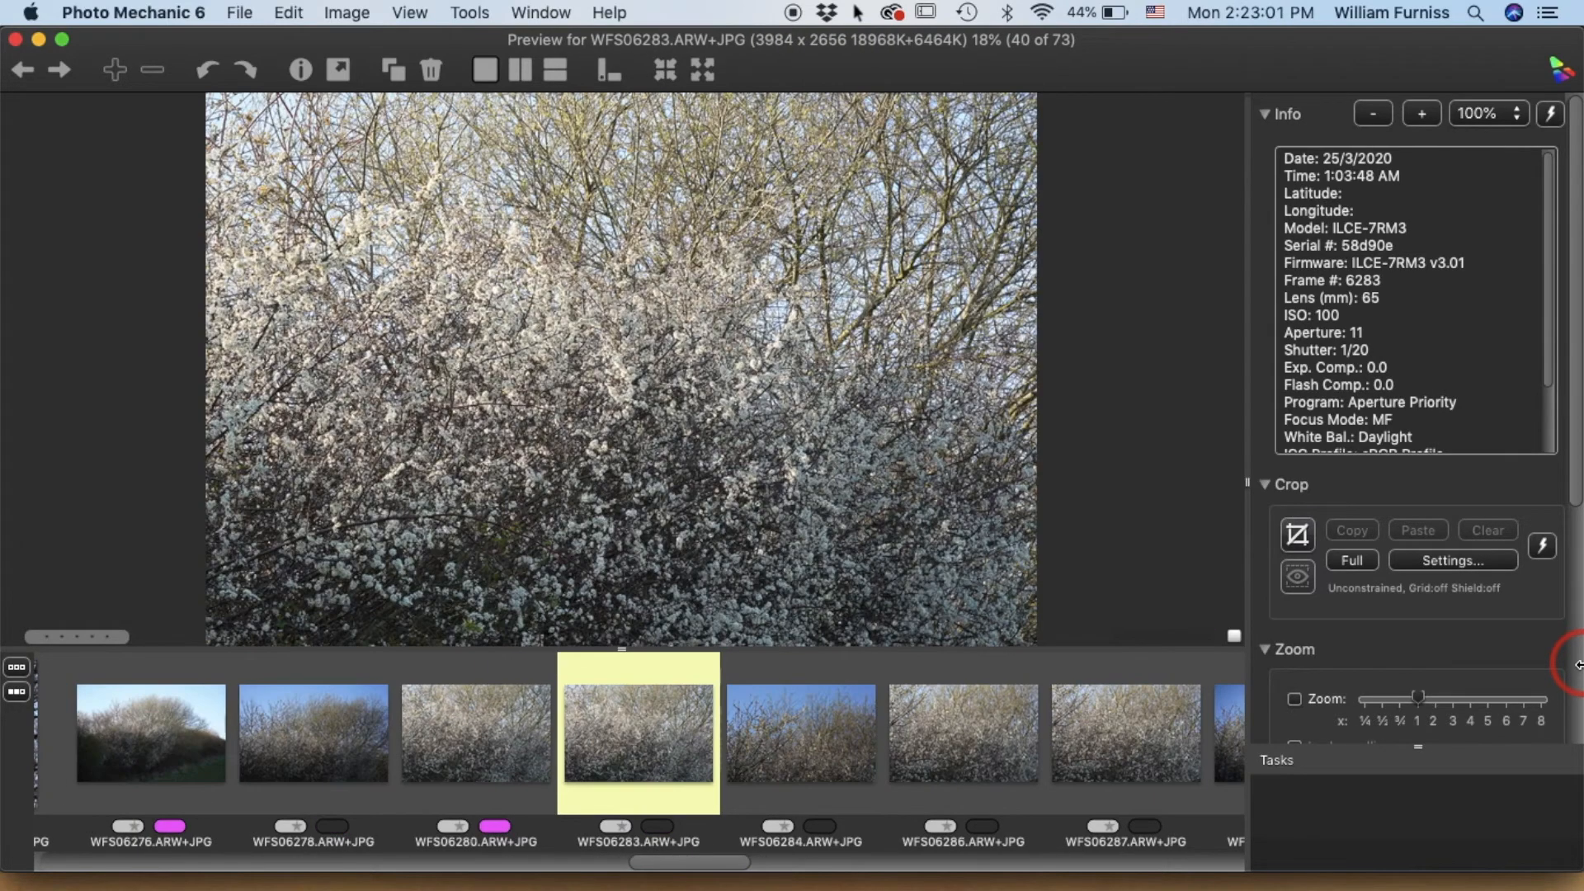
pyautogui.press('Right')
pyautogui.press('Right')
pyautogui.press('Left')
pyautogui.press('7')
pyautogui.press('Right')
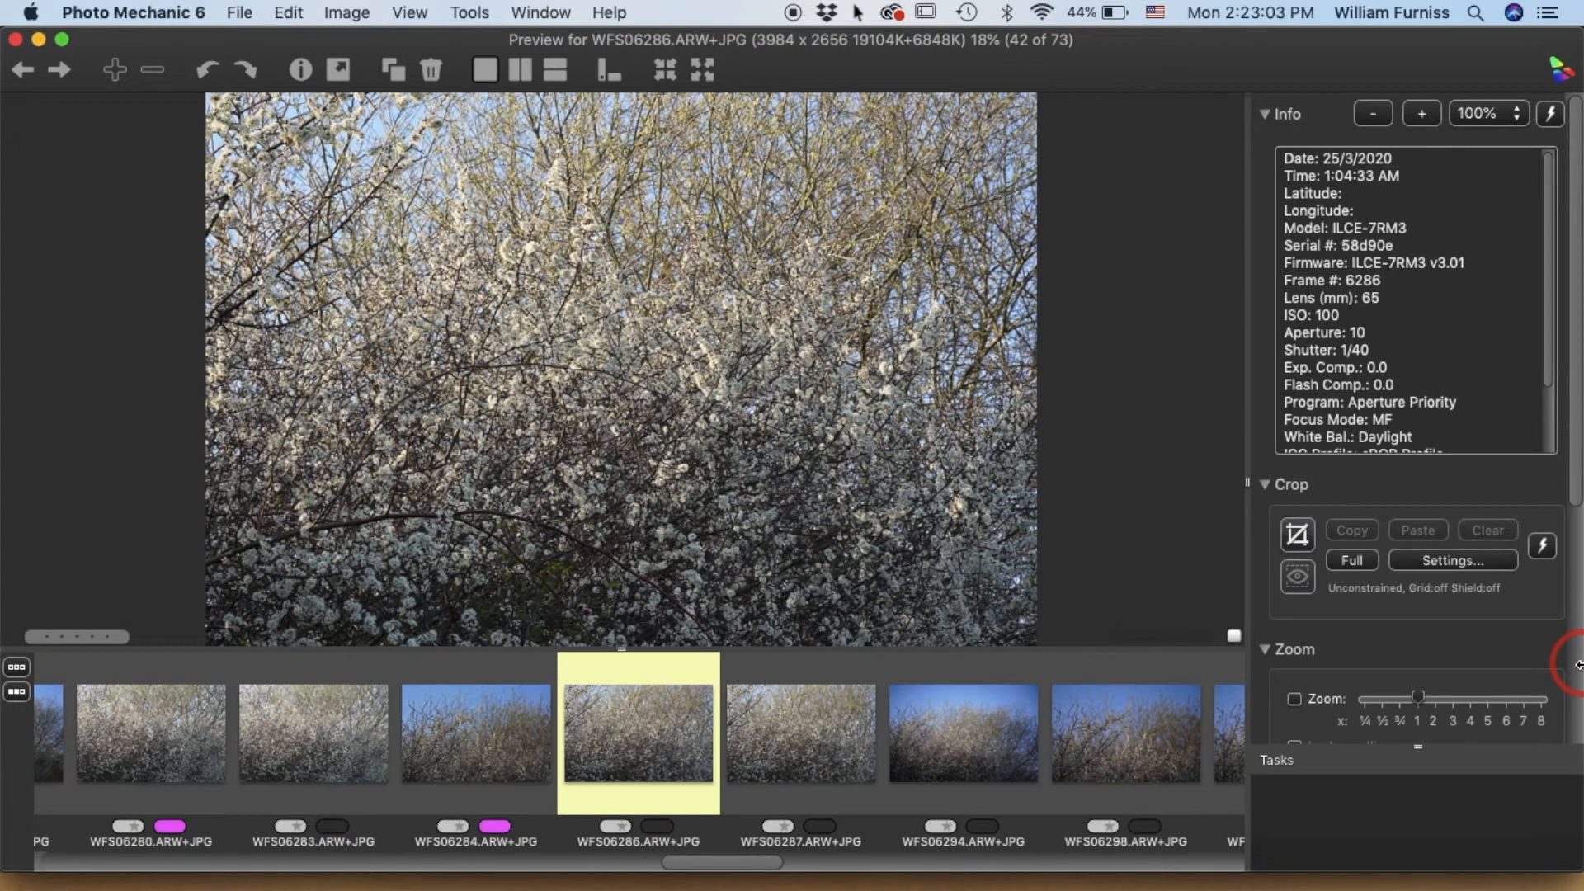
pyautogui.press('Right')
# - Assign the magenta color class to WFS06294 and WFS06299, skipping WFS06298
pyautogui.press('Right')
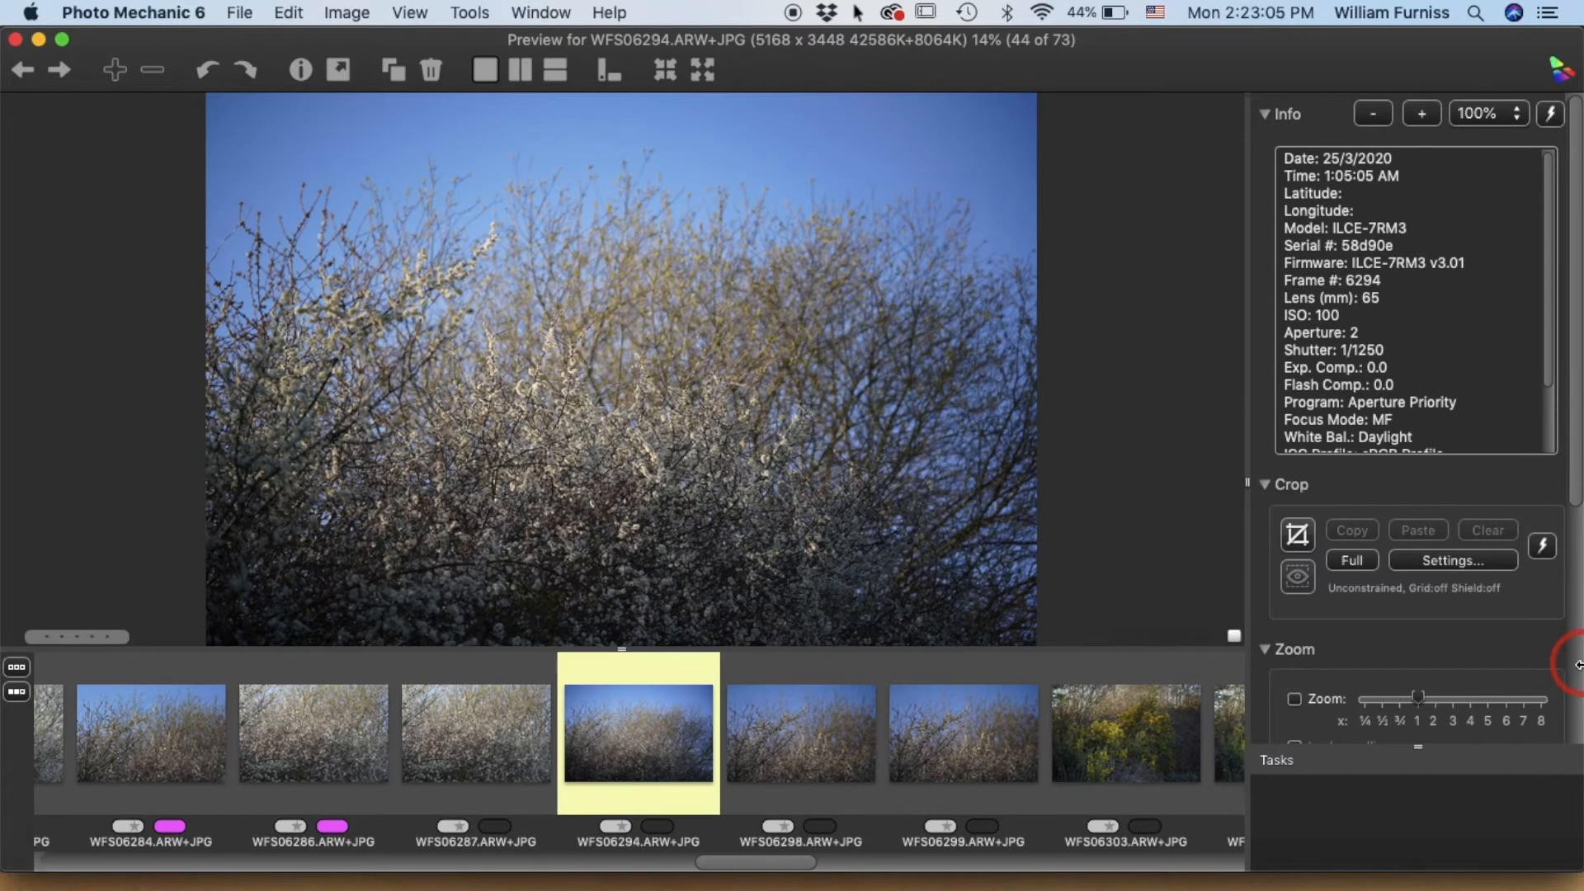
pyautogui.press('Right')
pyautogui.press('Right')
pyautogui.press('7')
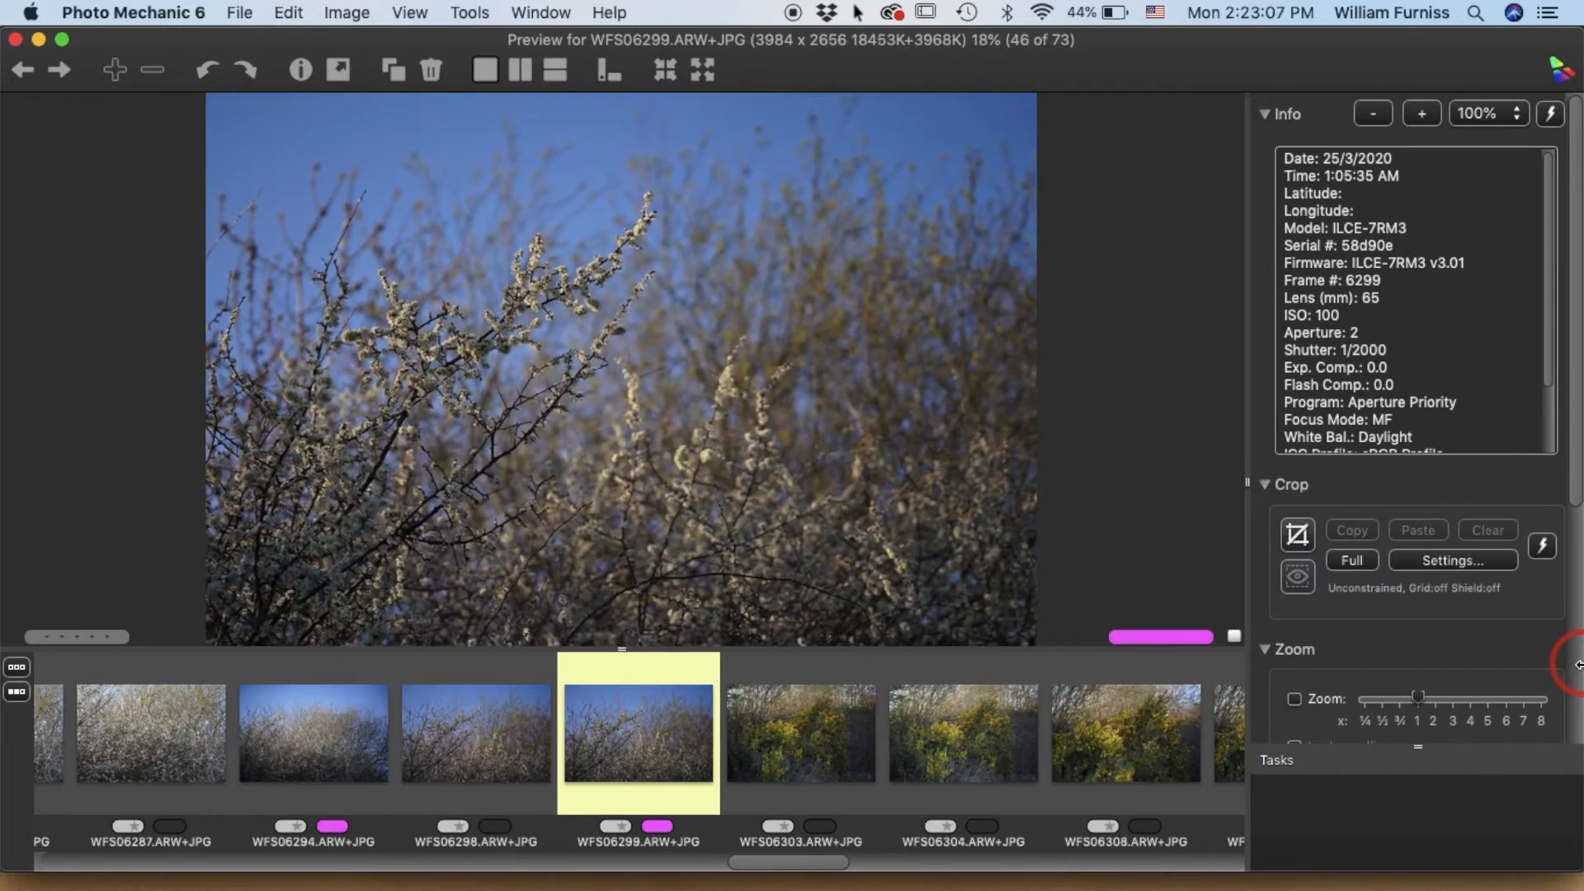
# - Look through the gorse and tree line photos from WFS06303 to WFS06325 for possible keepers
pyautogui.press('Right')
pyautogui.press('Right')
pyautogui.press('Right')
pyautogui.press('Right')
pyautogui.press('Right')
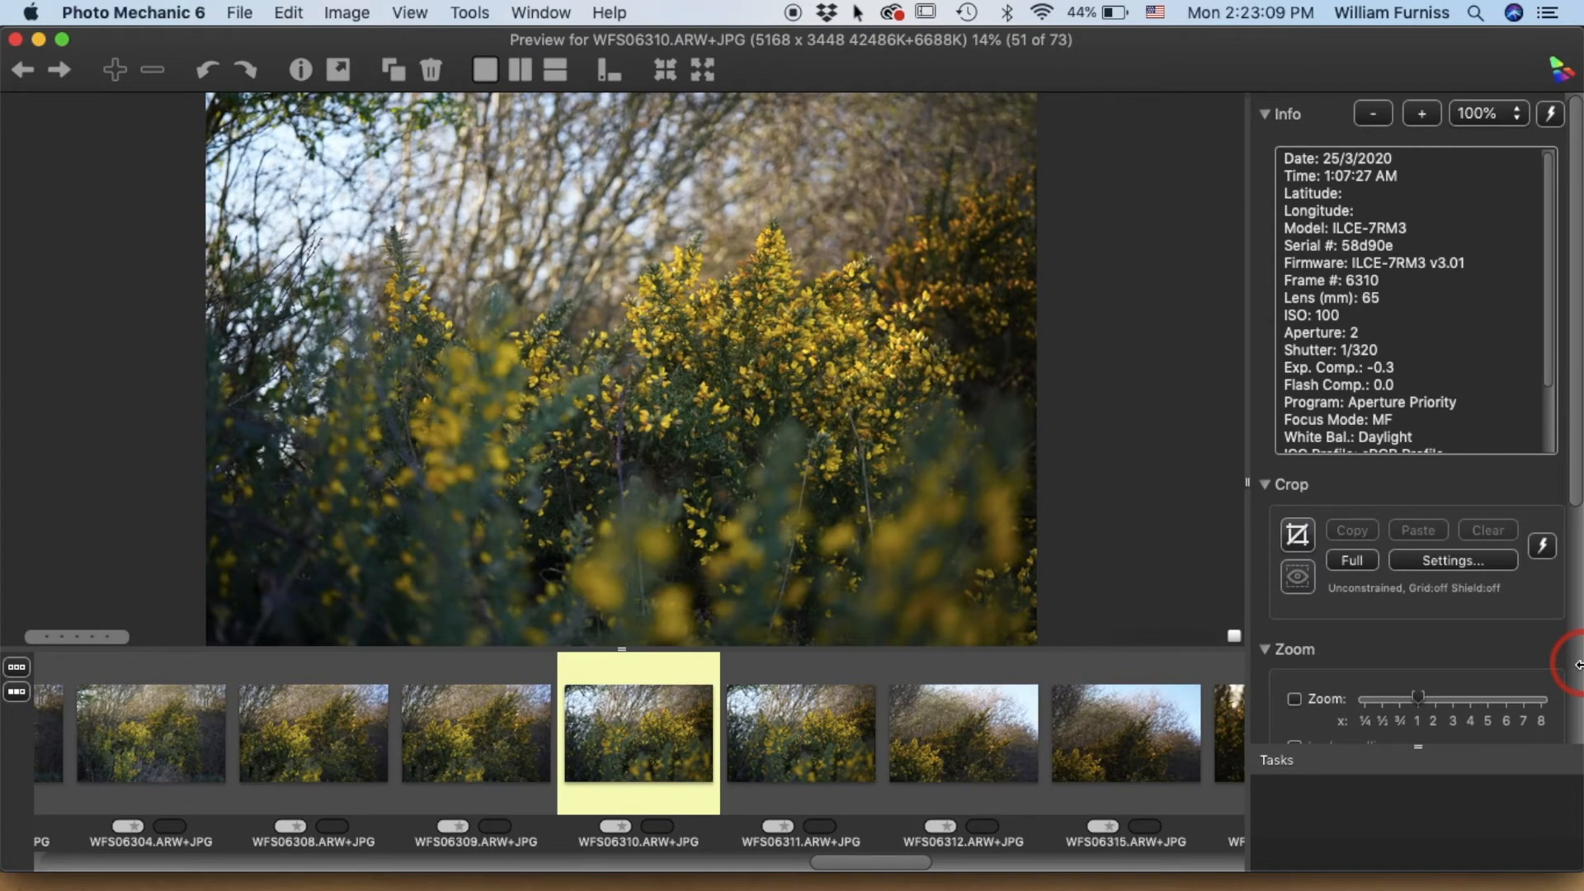
pyautogui.press('Right')
pyautogui.press('Right')
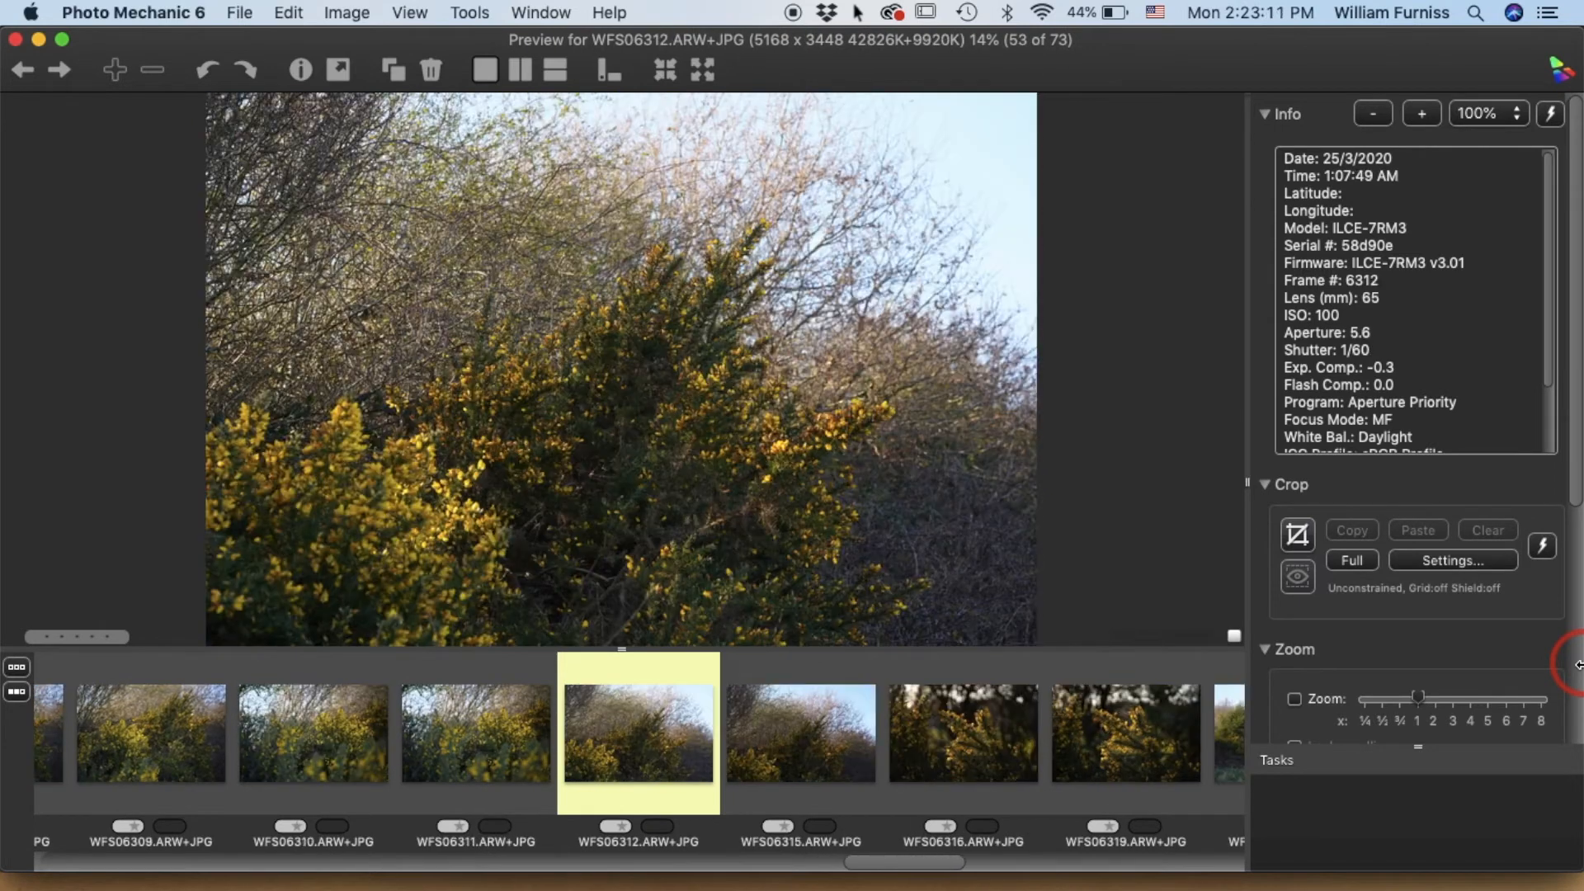
pyautogui.press('Right')
pyautogui.press('Right')
pyautogui.press('Right')
pyautogui.press('Right')
pyautogui.press('Right')
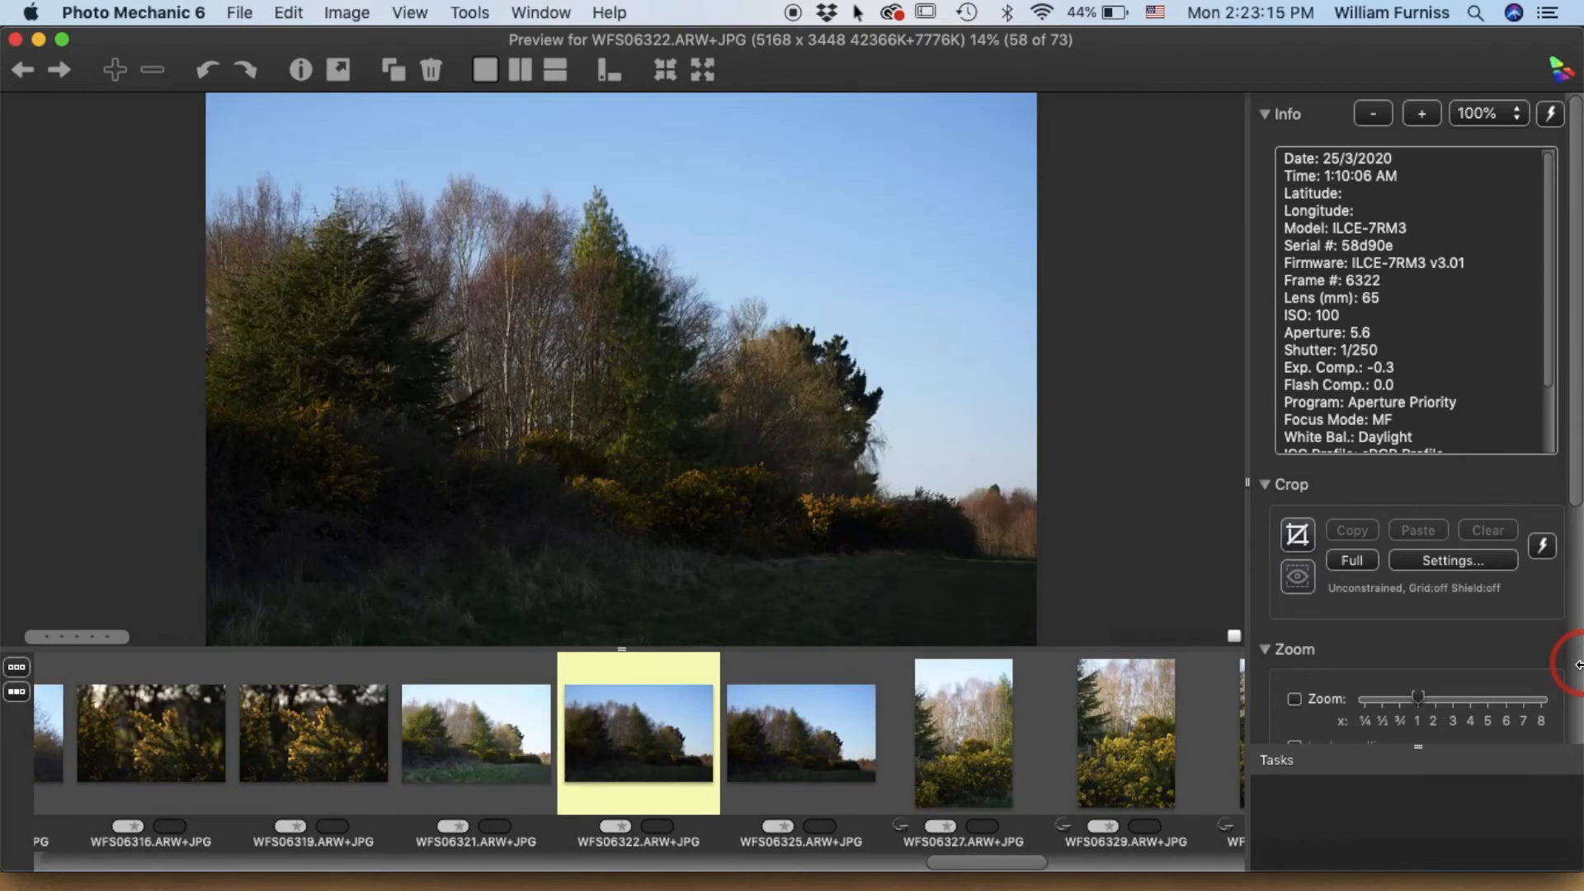
pyautogui.press('Right')
# - Assign the magenta color class to the vertical gorse and birch photos WFS06327 and WFS06329
pyautogui.press('Right')
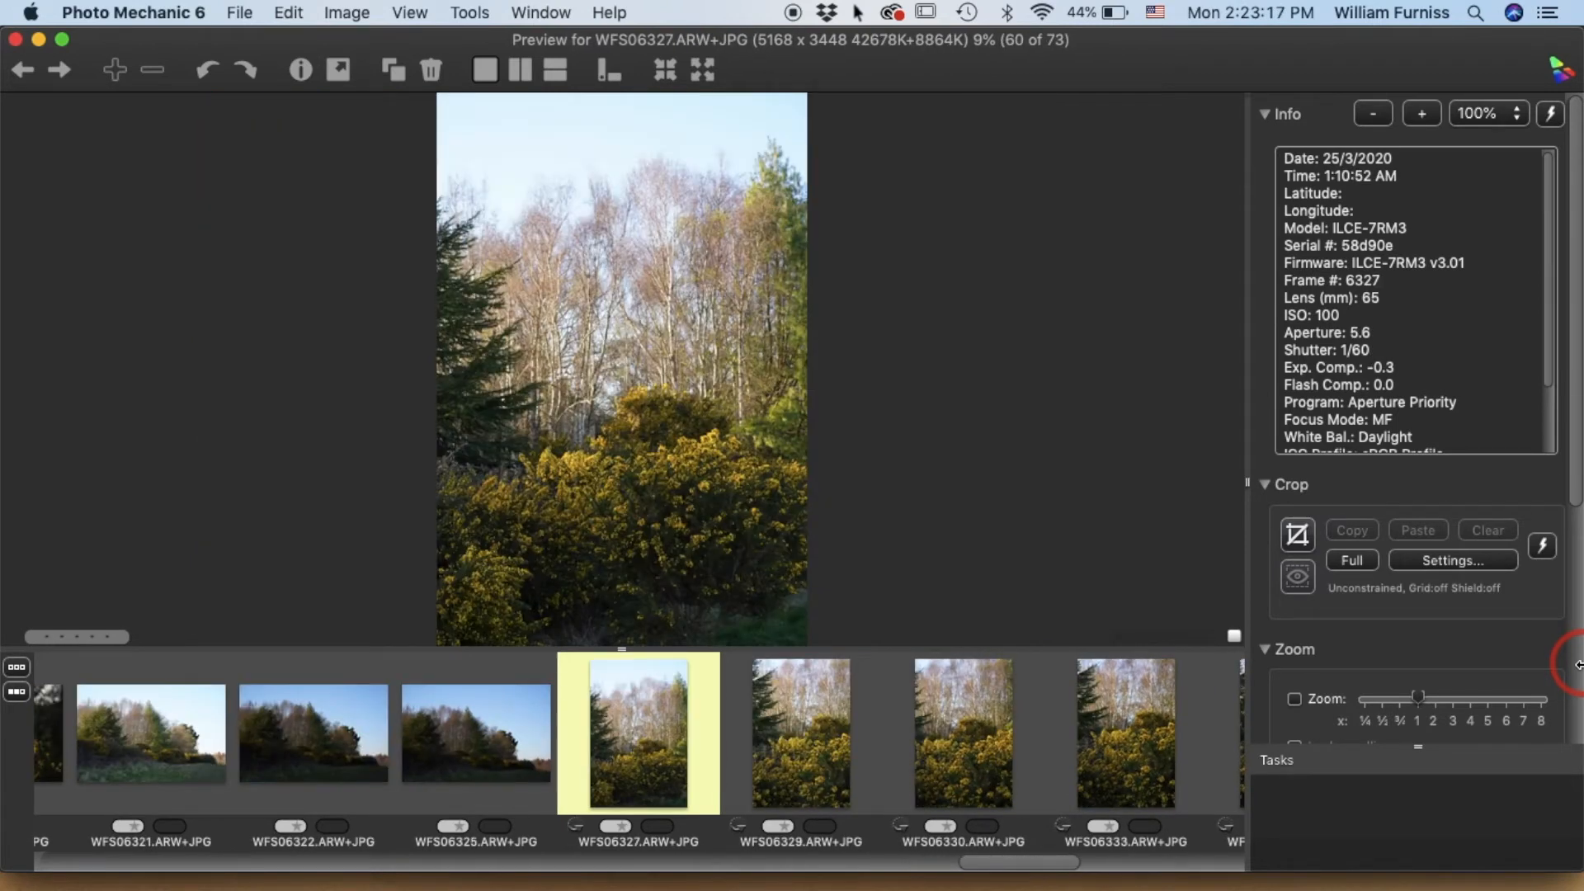
pyautogui.press('6')
pyautogui.press('Right')
pyautogui.press('6')
# - Review the photos after WFS06329 and assign the magenta color class to WFS06335 and WFS06338
pyautogui.press('Right')
pyautogui.press('Right')
pyautogui.press('Right')
pyautogui.press('Right')
pyautogui.press('Left')
pyautogui.press('6')
pyautogui.press('Right')
pyautogui.press('6')
# - Skip WFS06341 and WFS06342 and assign the magenta color class to the sunset tree photo WFS06391
pyautogui.press('Right')
pyautogui.press('Right')
pyautogui.press('Right')
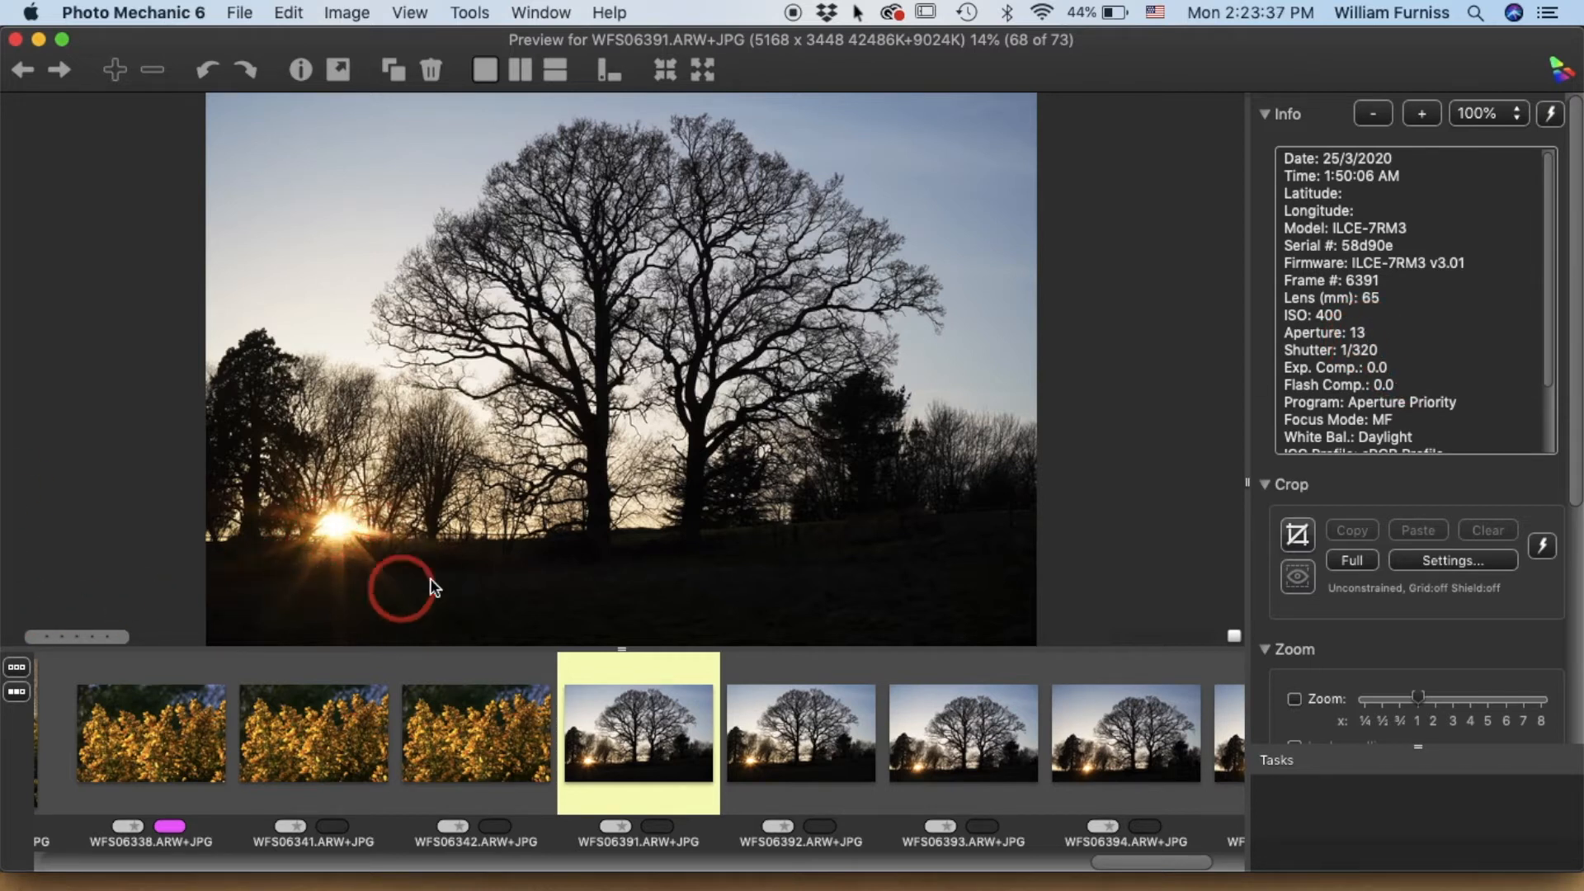
pyautogui.press('1')
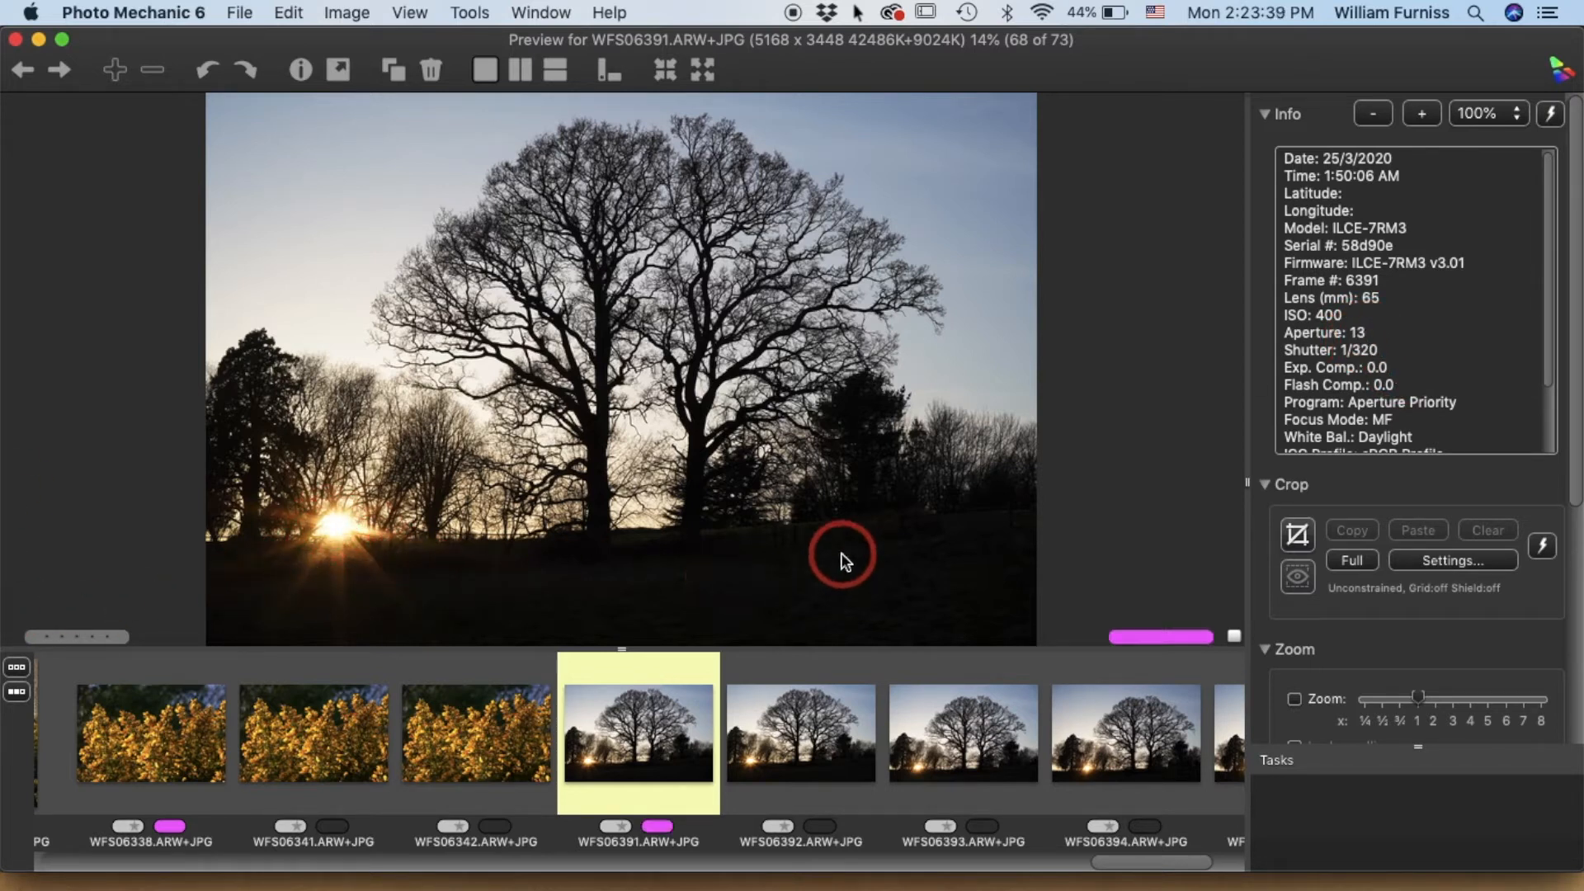
# - Compare the remaining sunset tree photos and assign the magenta color class to WFS06395
pyautogui.press('Right')
pyautogui.press('Right')
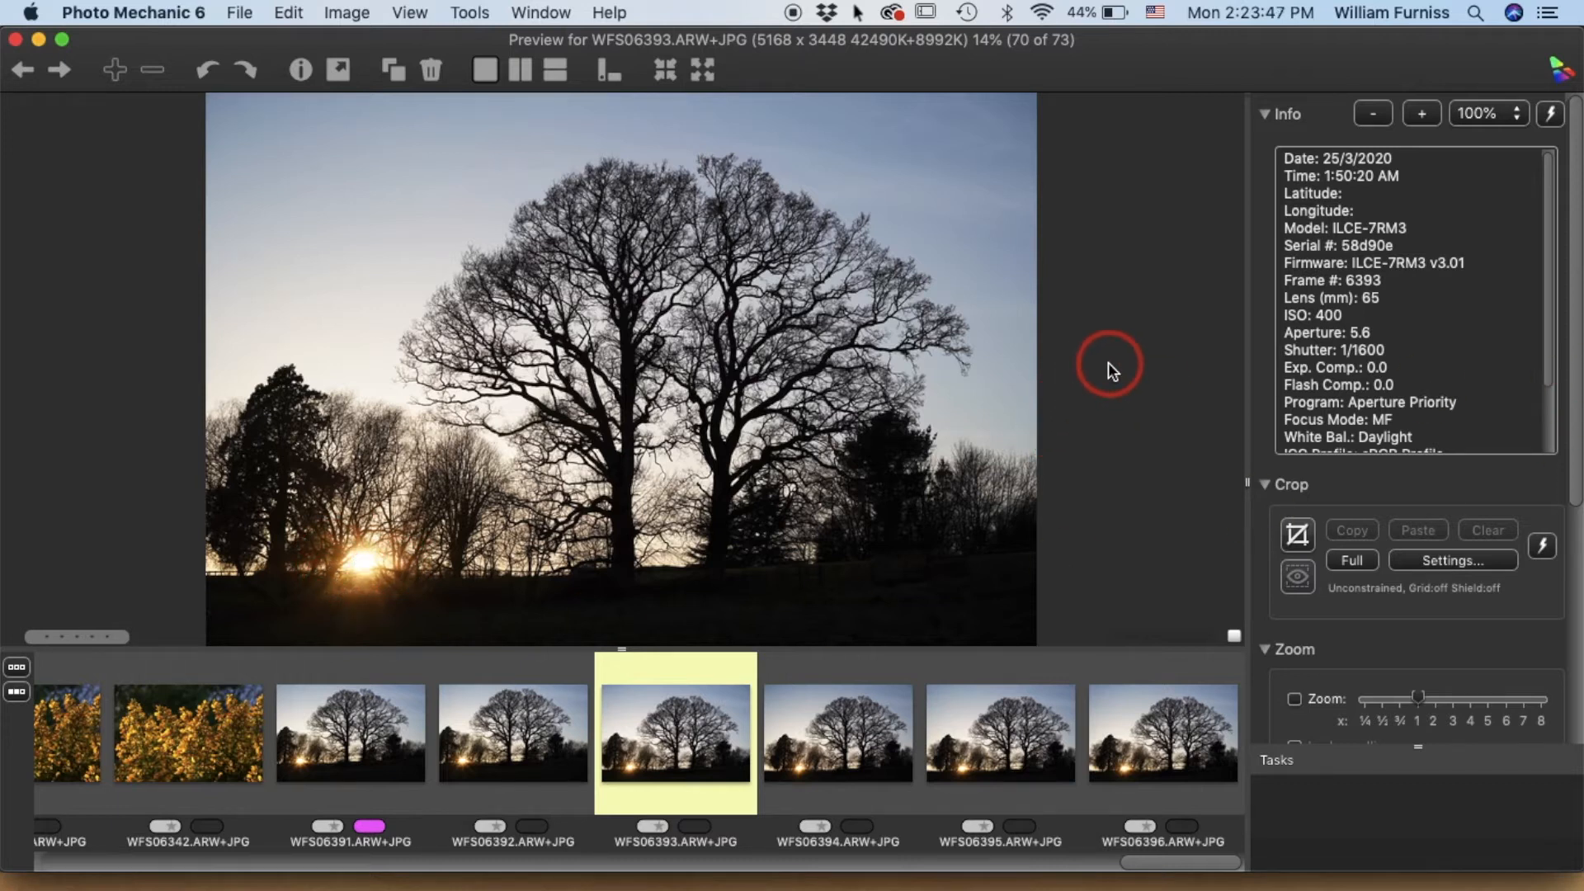
pyautogui.press('Right')
pyautogui.press('Right')
pyautogui.press('Right')
pyautogui.press('Left')
pyautogui.press('Right')
# - Return from the preview to the contact sheet and sort the photos by color class
pyautogui.press('Right')
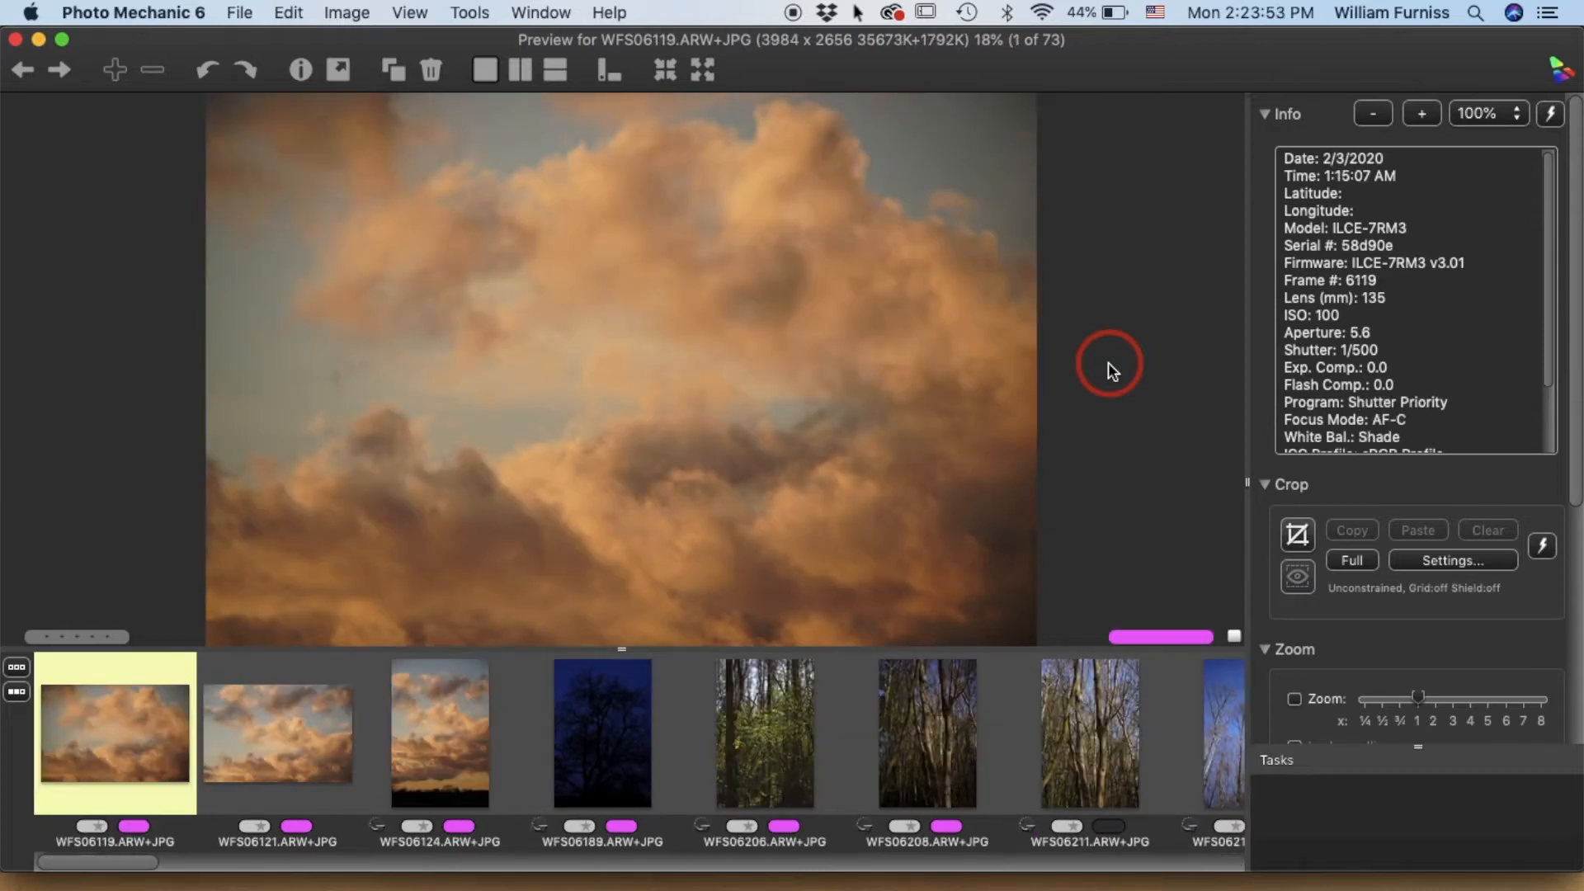
pyautogui.doubleClick(589, 422)
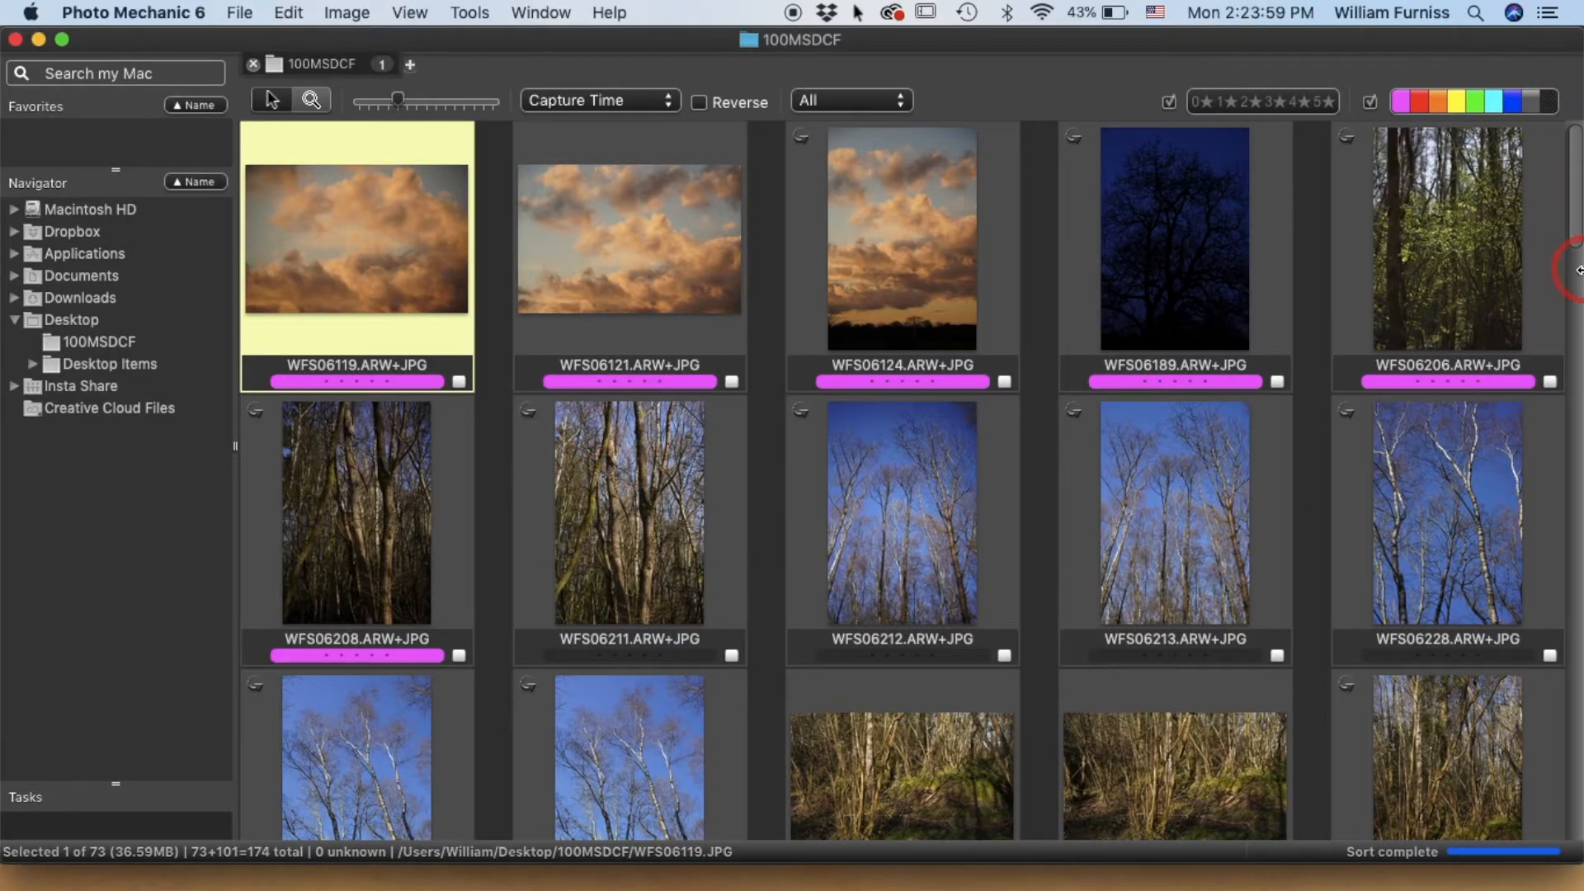
pyautogui.moveTo(1572, 235); pyautogui.dragTo(1439, 147)
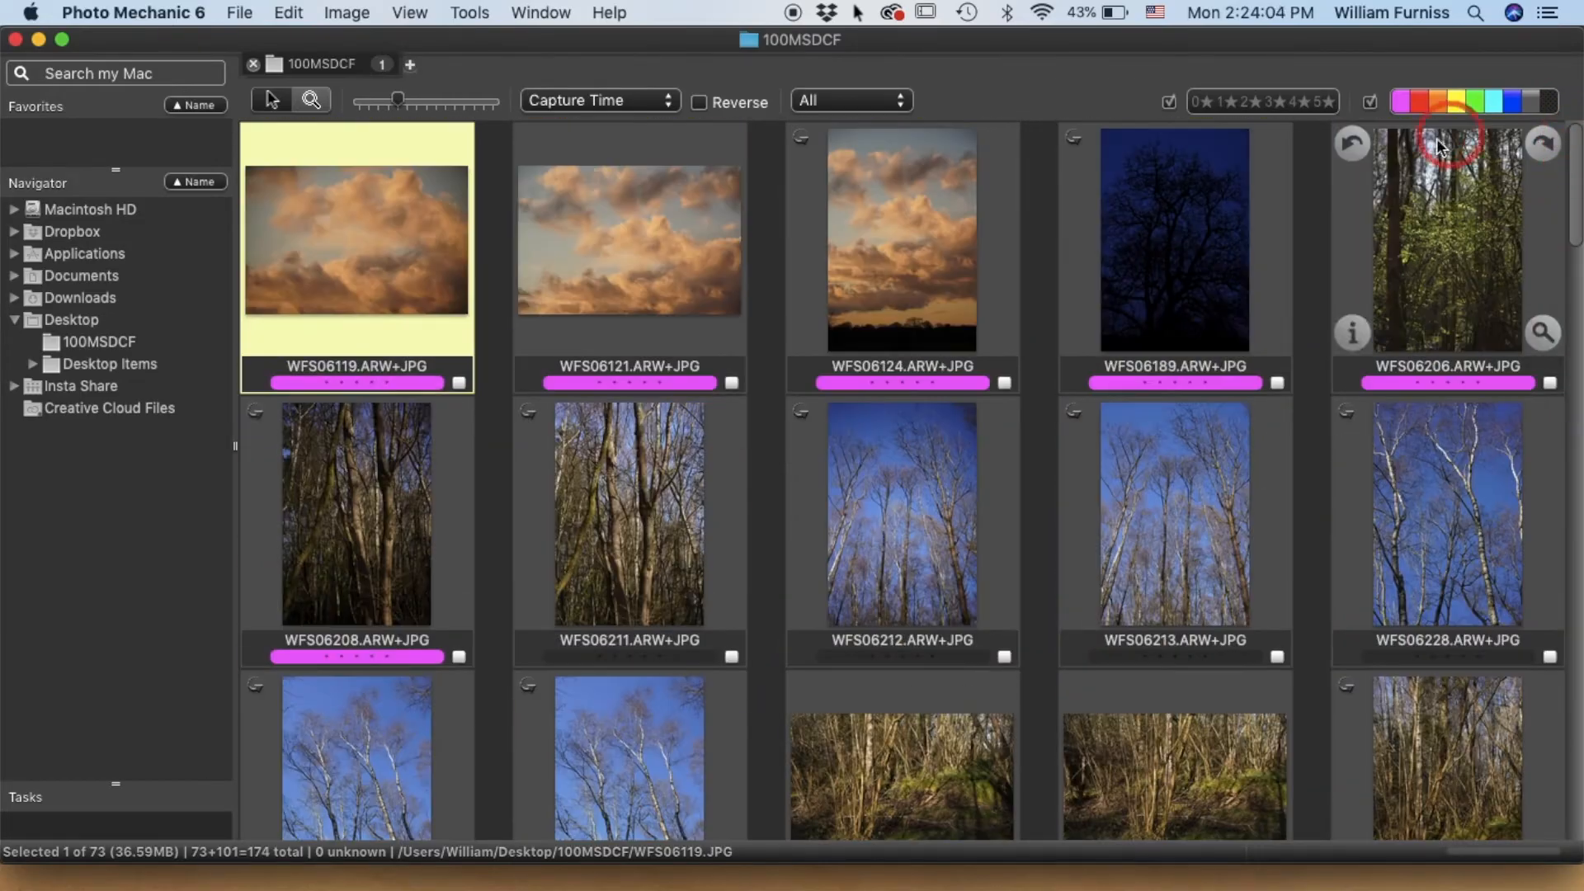
pyautogui.click(667, 101)
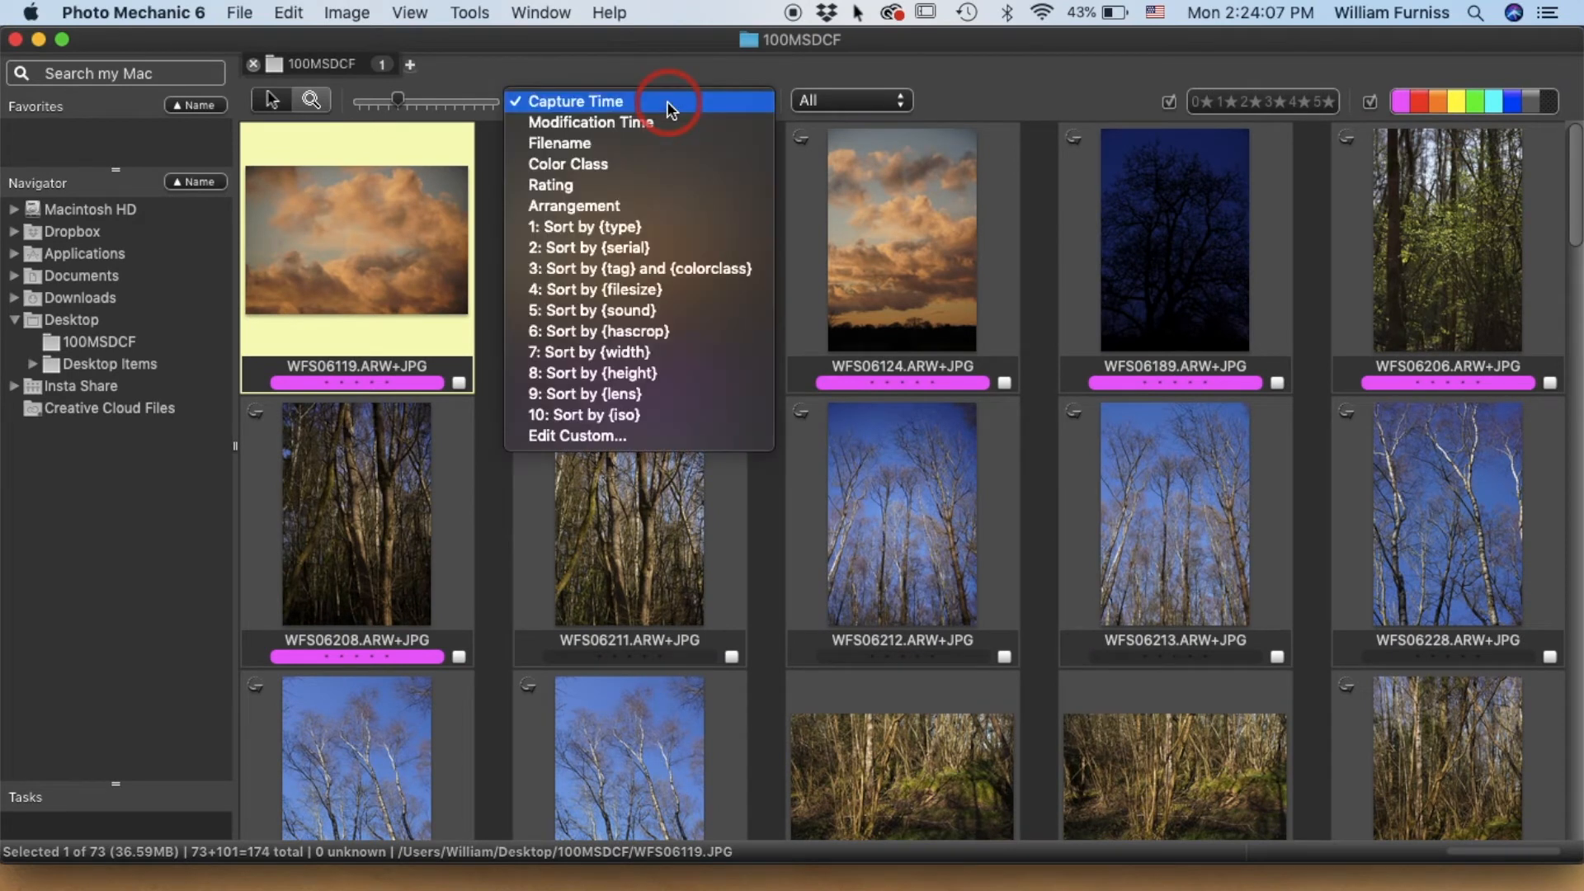
pyautogui.click(648, 162)
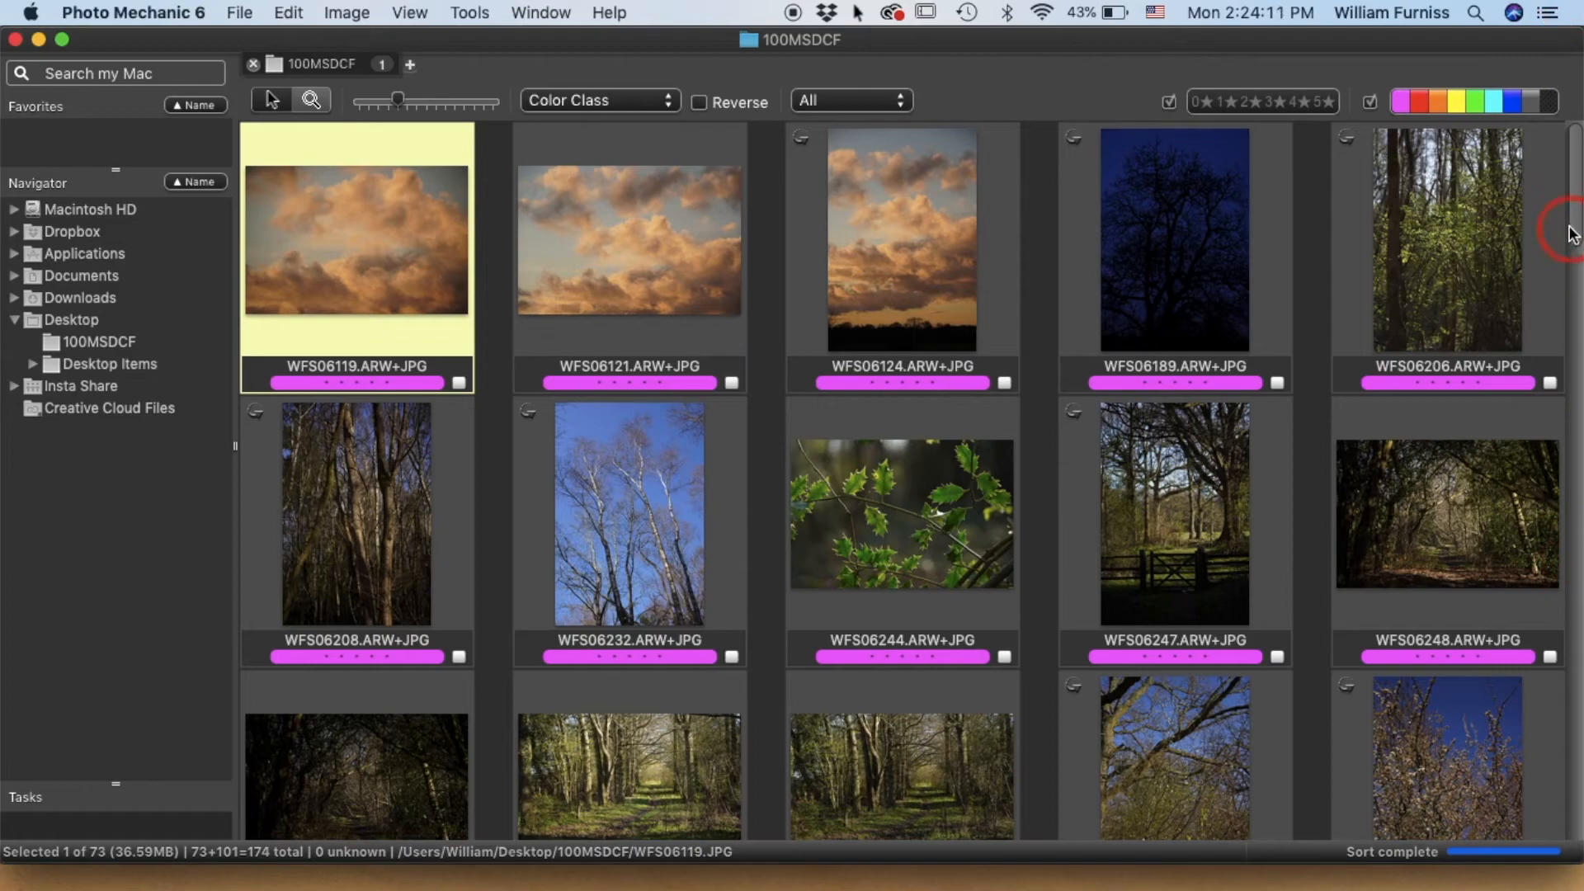
# - Remove all photos without a color class, from WFS06211 through WFS06396, leaving only the magenta keepers in the contact sheet
pyautogui.moveTo(1570, 219); pyautogui.dragTo(1572, 445)
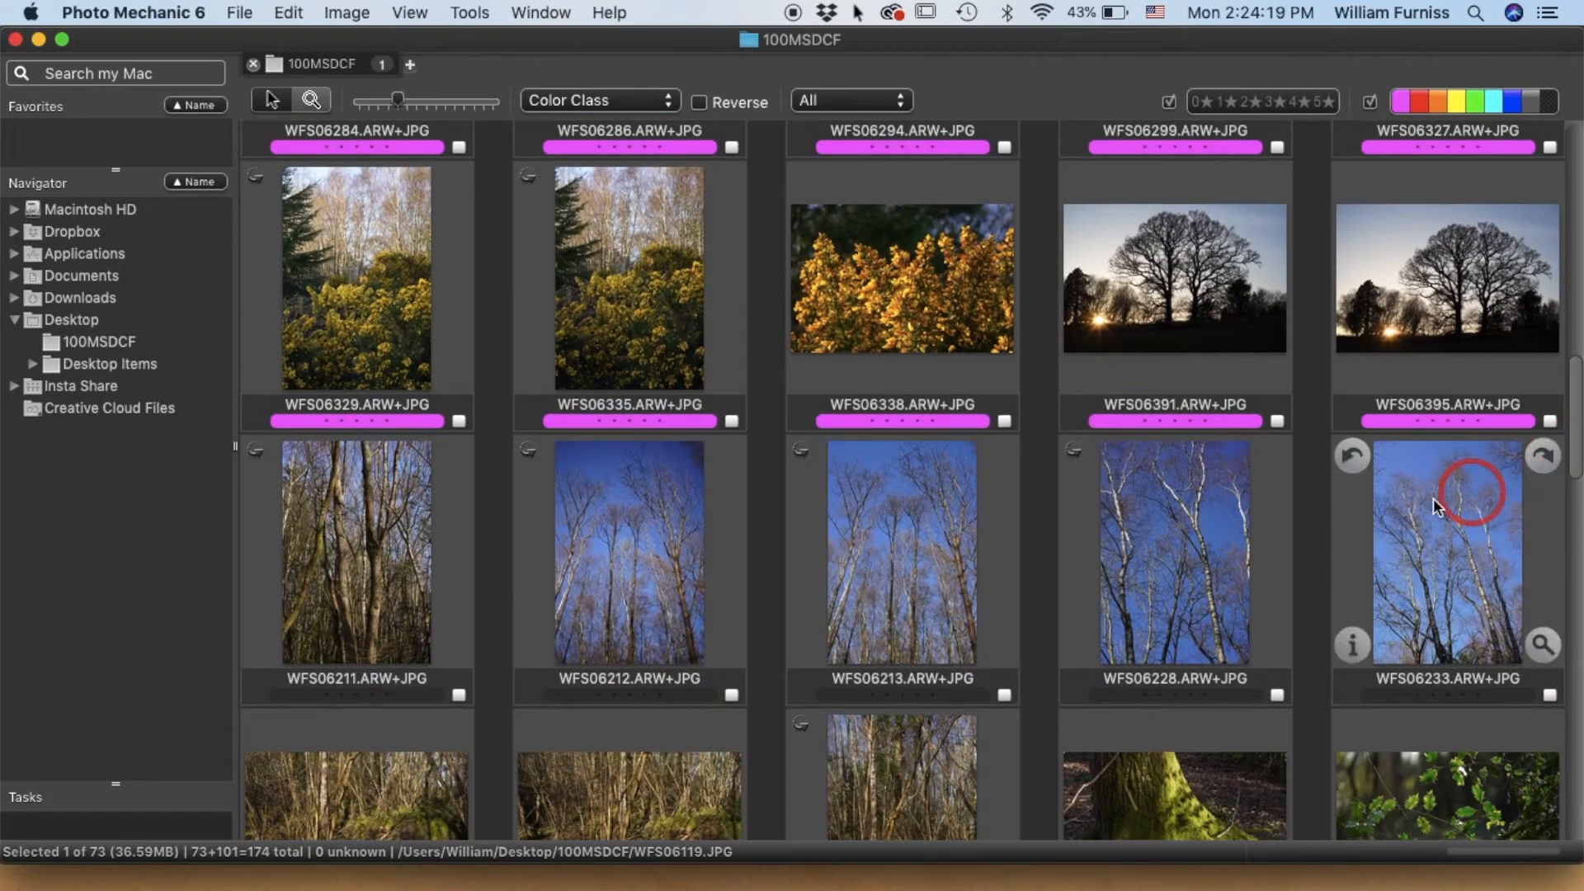
pyautogui.click(325, 558)
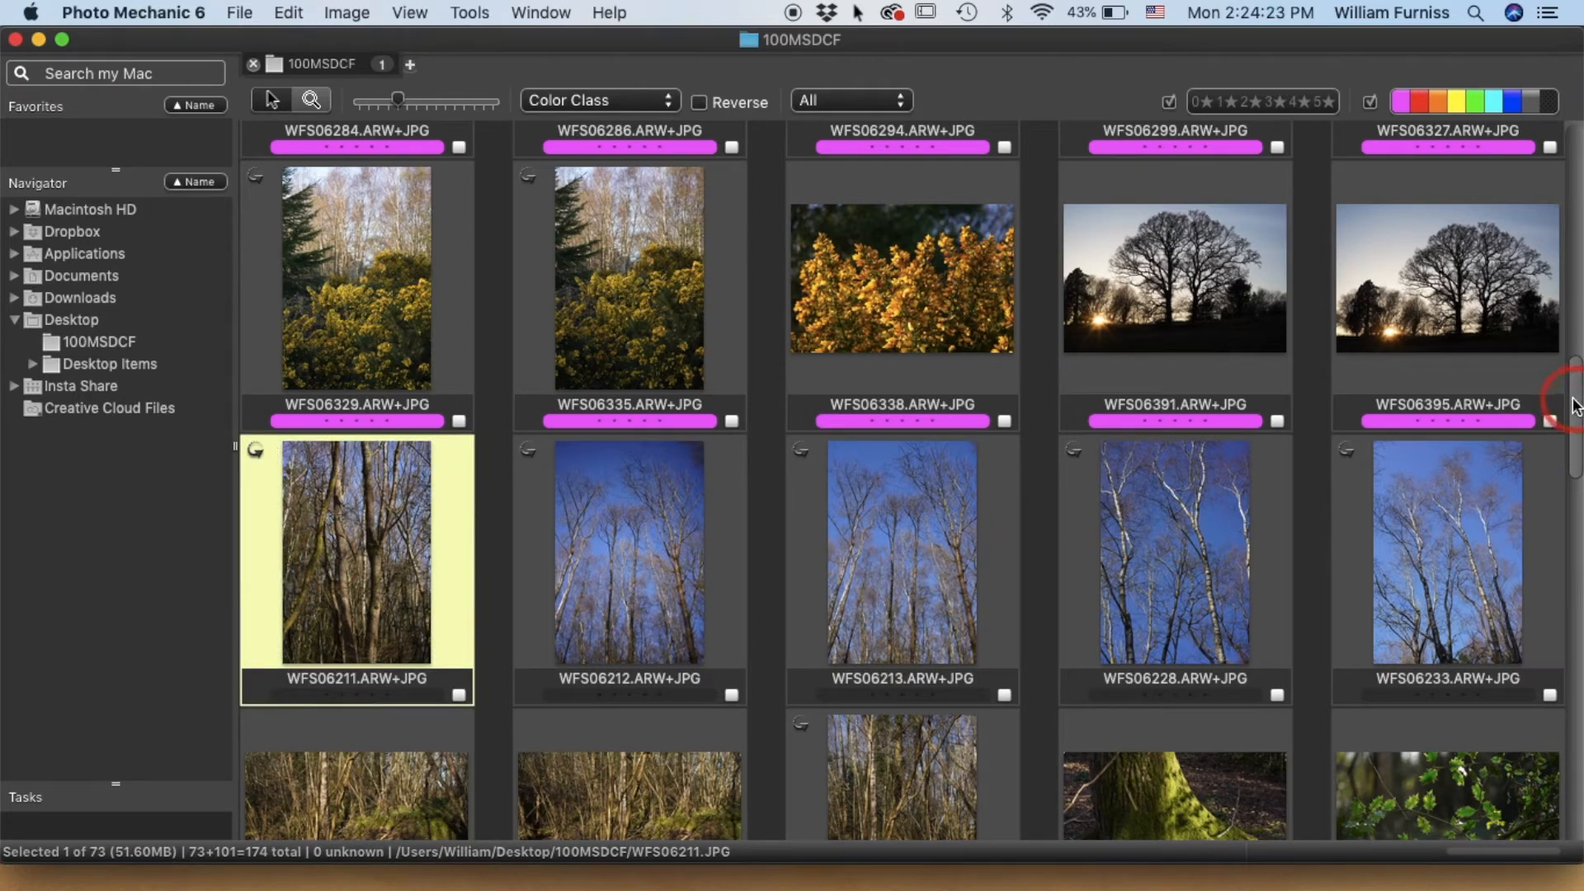
pyautogui.moveTo(1574, 404); pyautogui.dragTo(1572, 858)
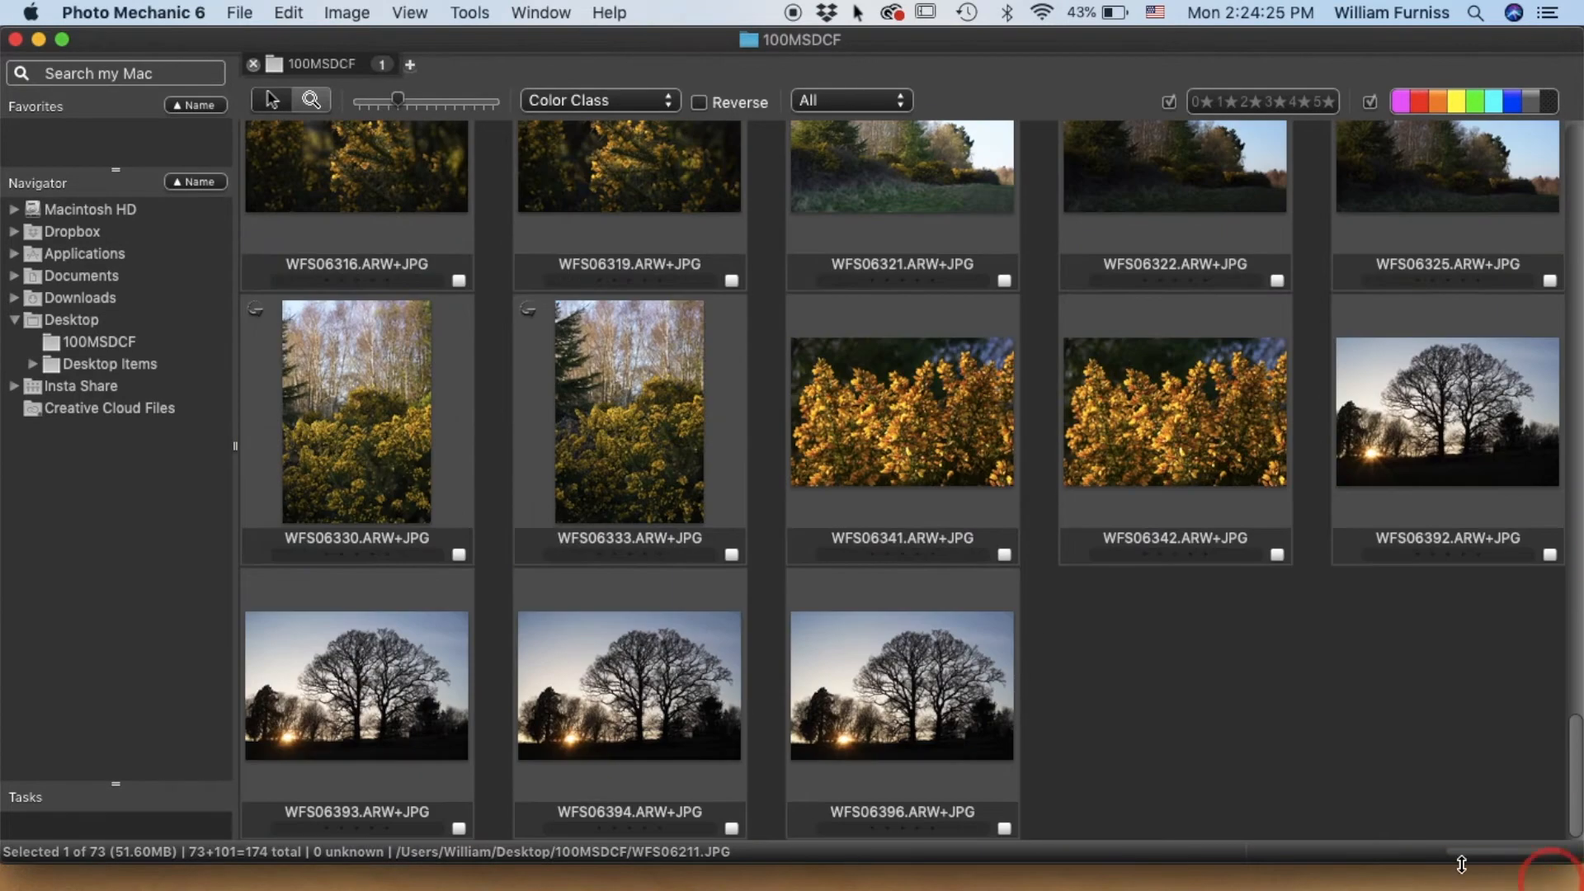
pyautogui.keyDown('shift'); pyautogui.click(877, 699); pyautogui.keyUp('shift')
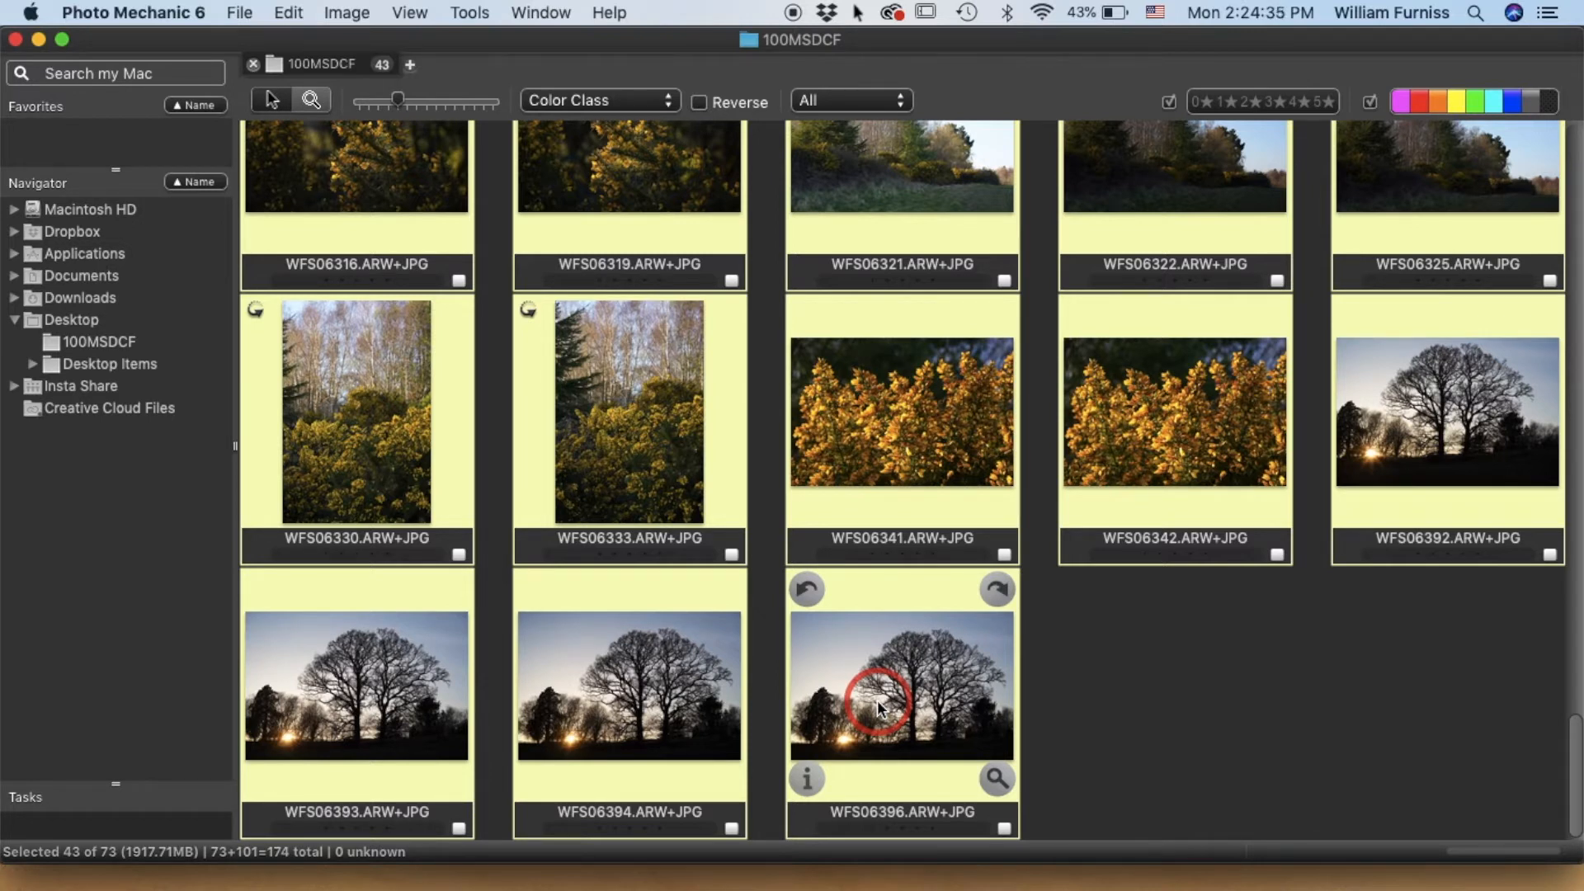
pyautogui.press('super+i')
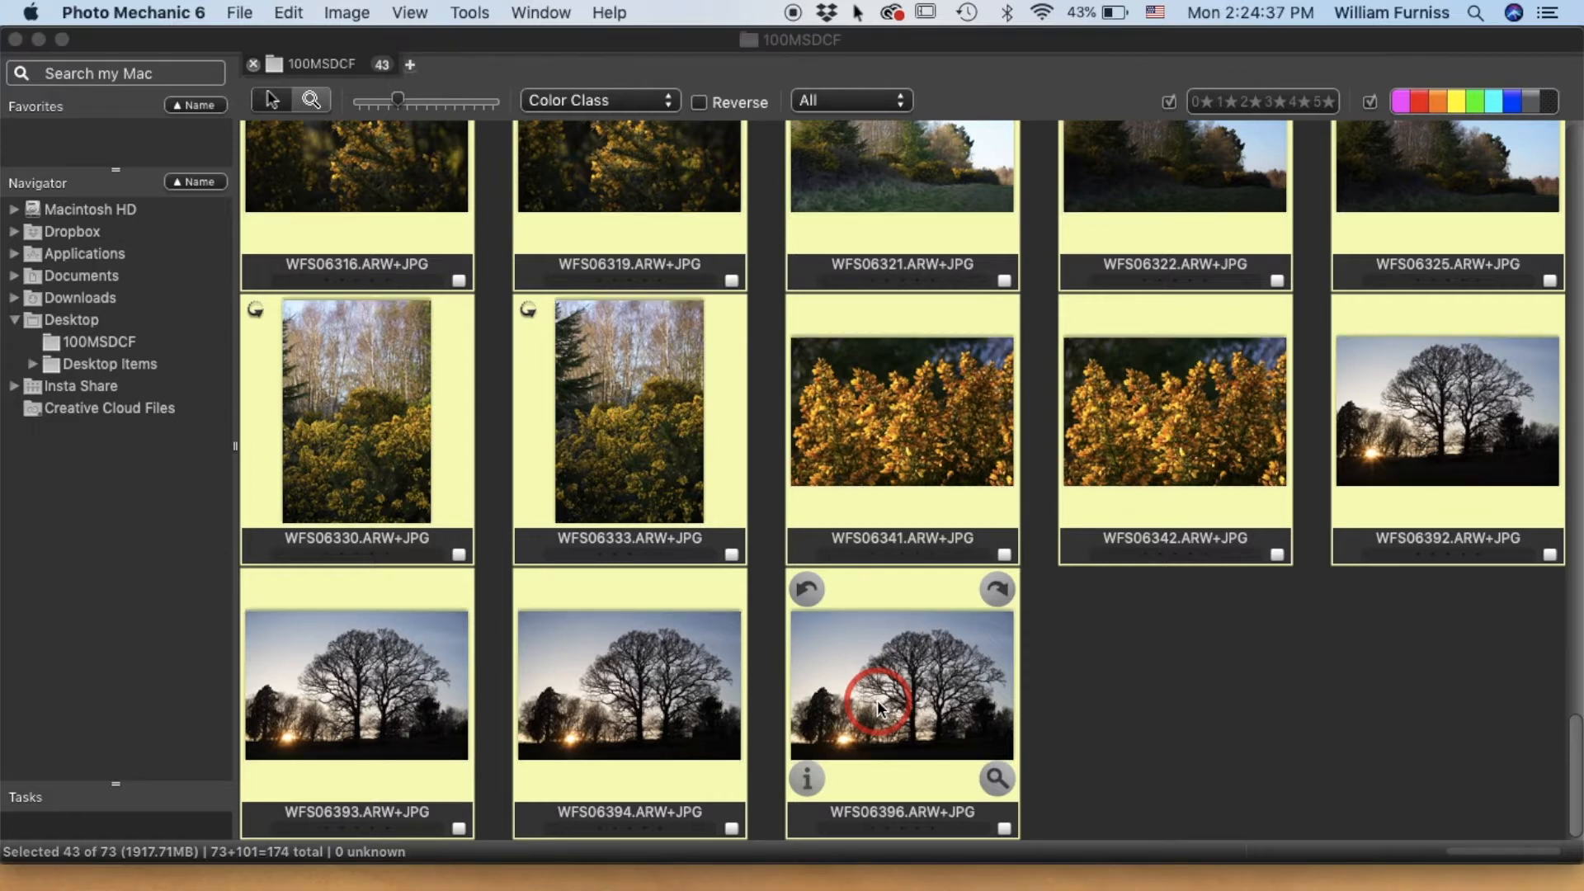
pyautogui.press('Return')
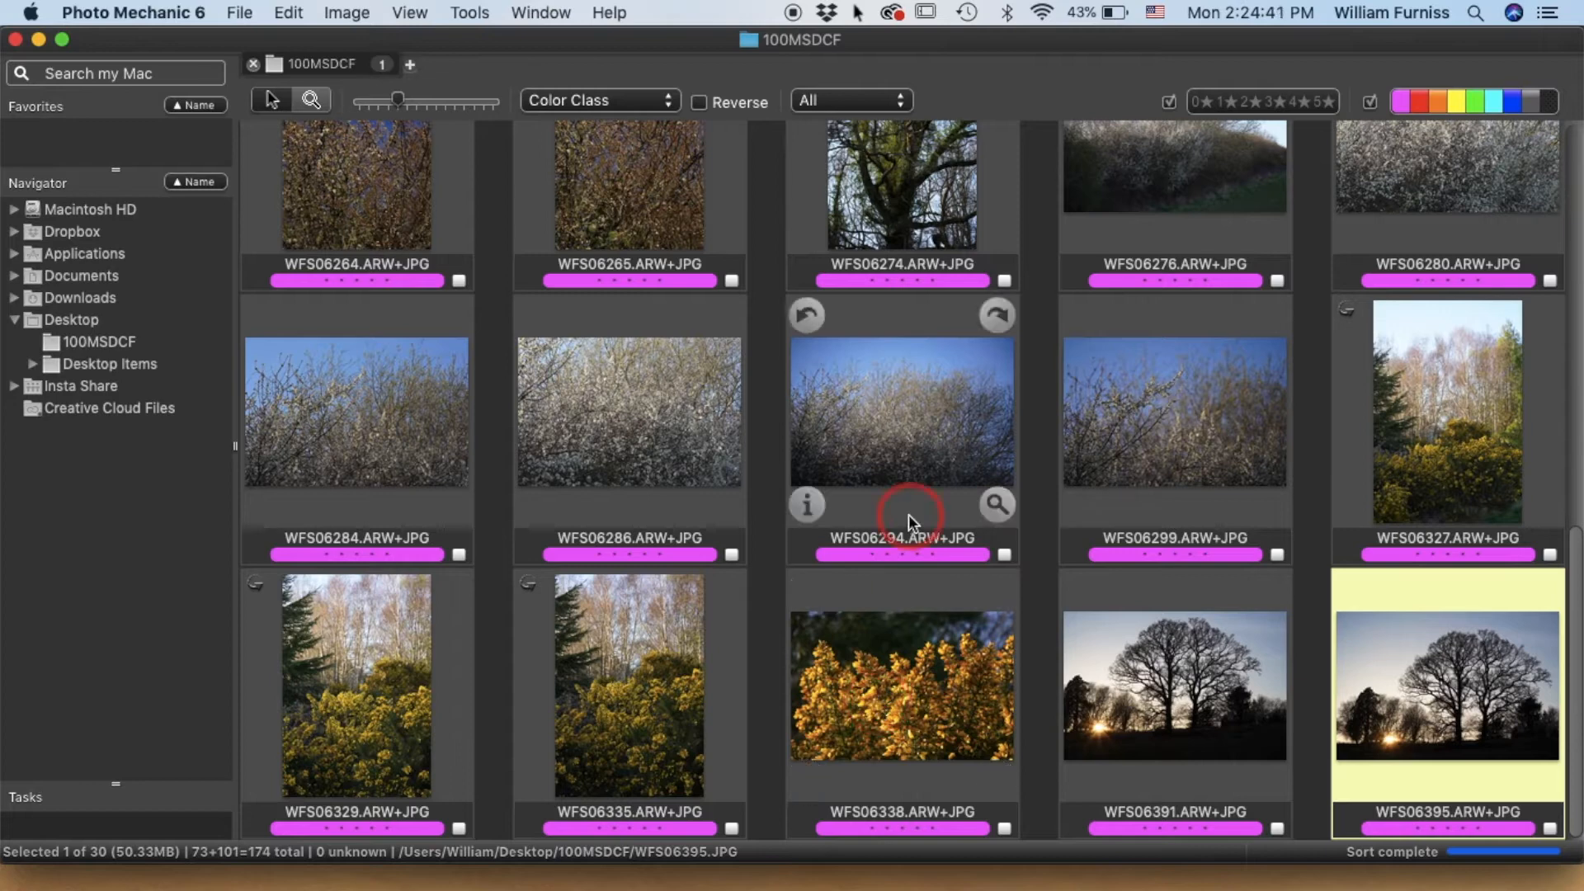
pyautogui.moveTo(1575, 711); pyautogui.dragTo(1570, 132)
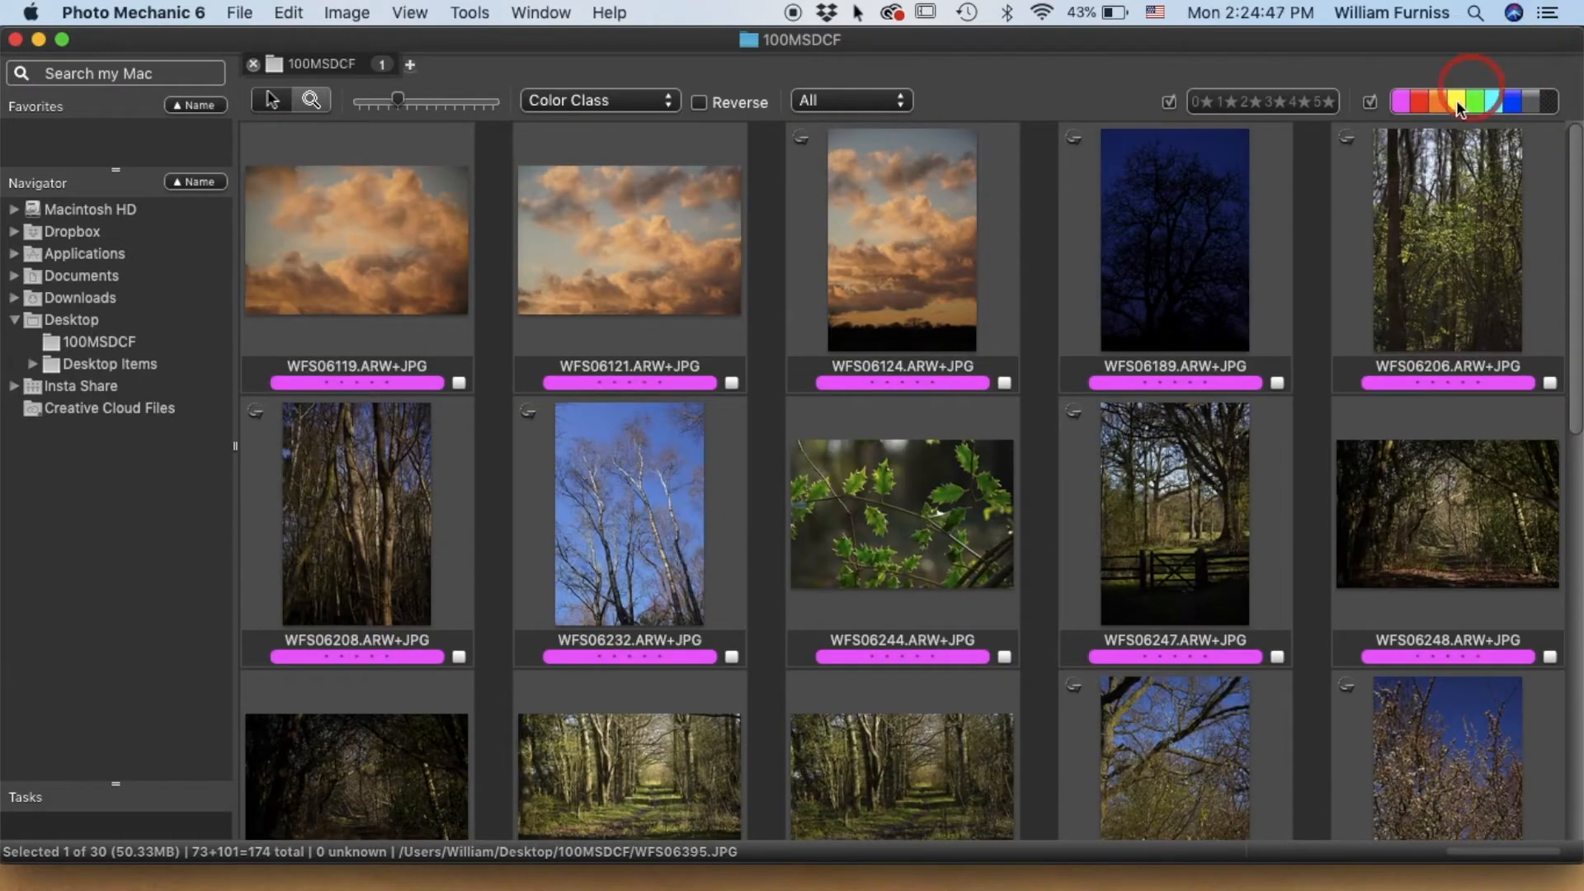
# - Rename all 30 magenta keepers with the string Sussex-tree-walk-{seqn}, starting the sequence variable at 01
pyautogui.click(384, 245)
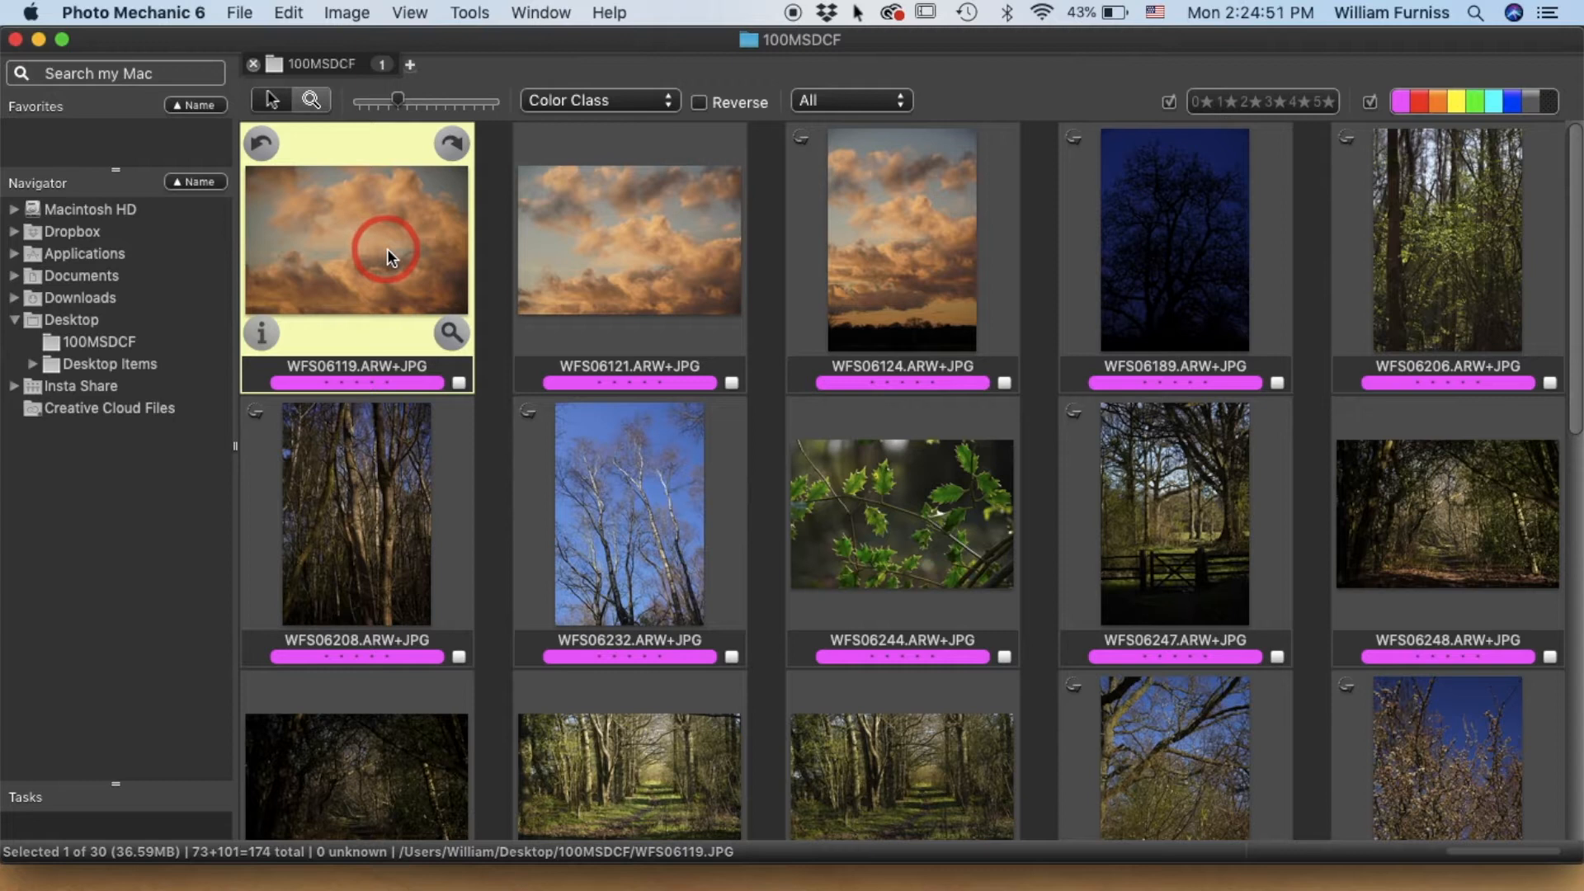
pyautogui.moveTo(1577, 326); pyautogui.dragTo(1432, 734)
pyautogui.keyDown('shift'); pyautogui.click(1442, 713); pyautogui.keyUp('shift')
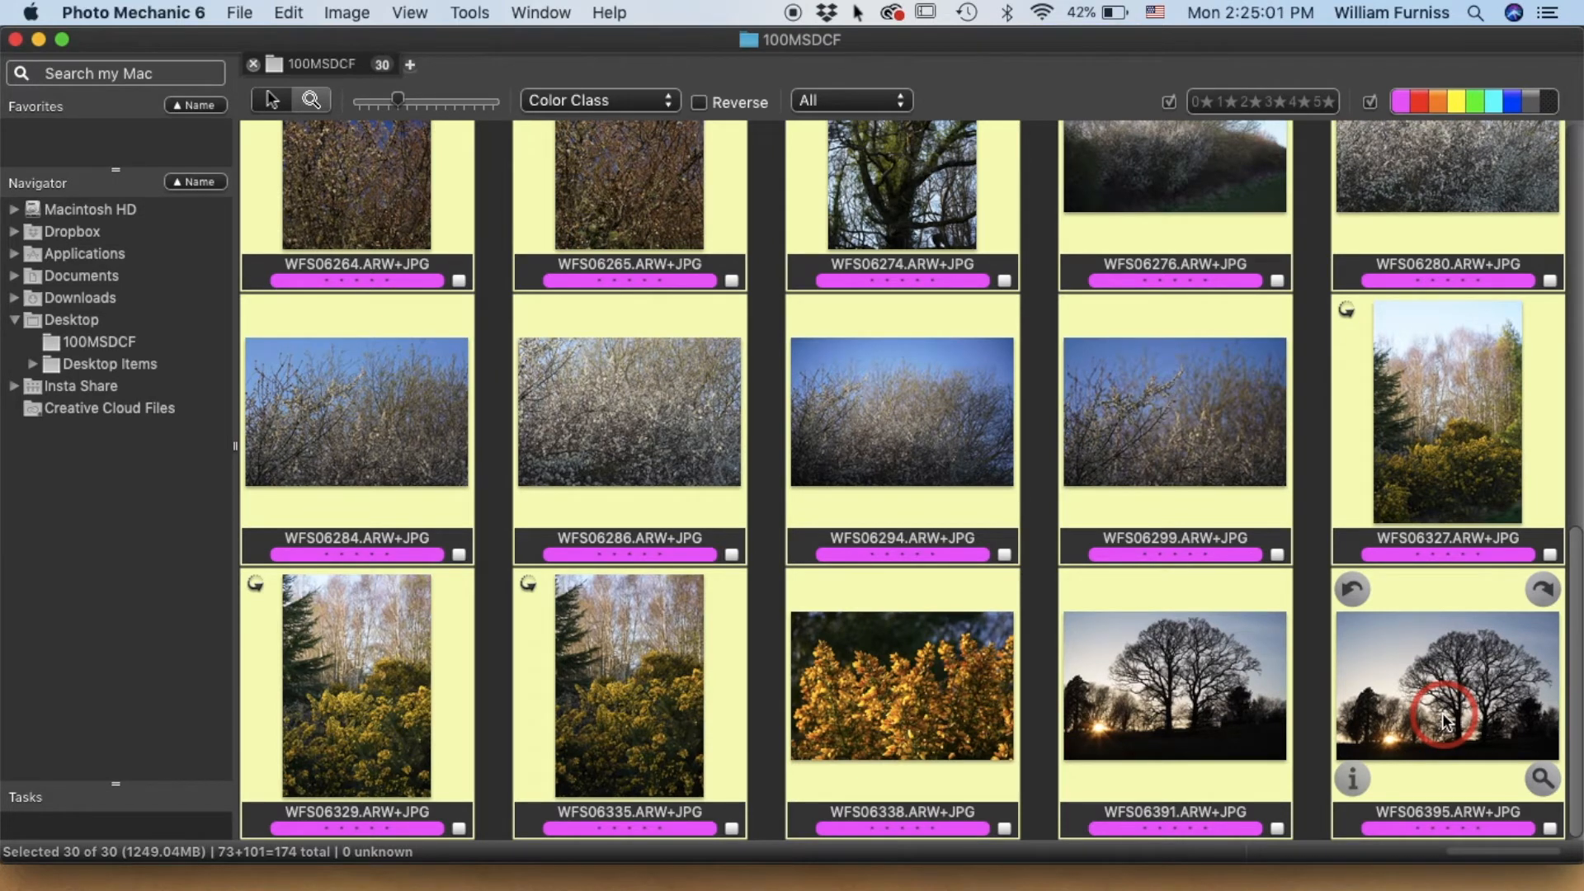
pyautogui.press('super+shift+r')
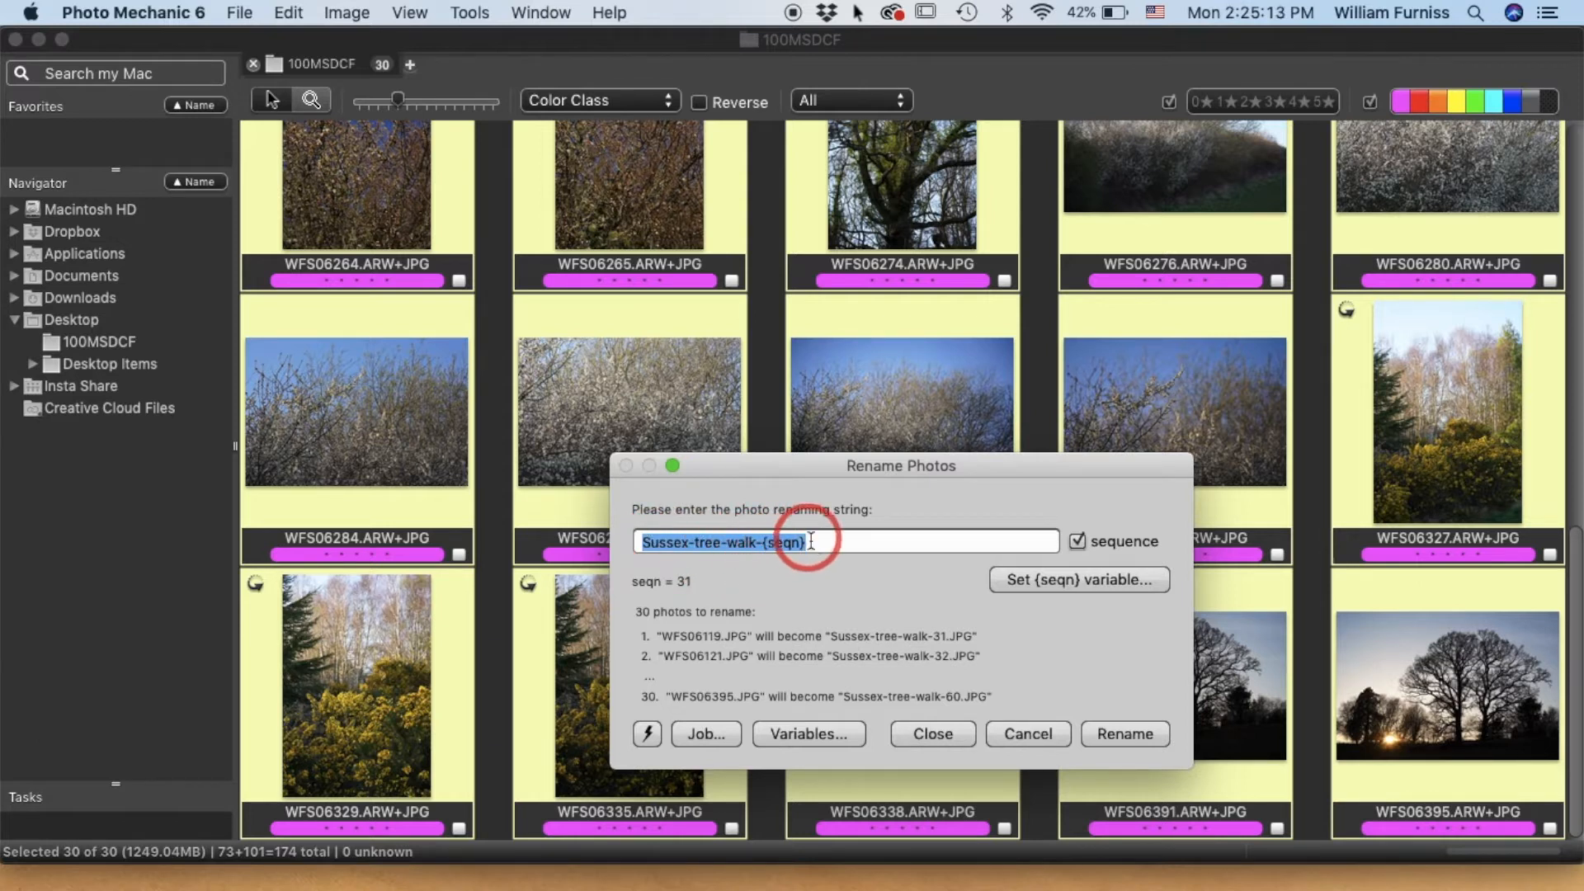
pyautogui.click(840, 542)
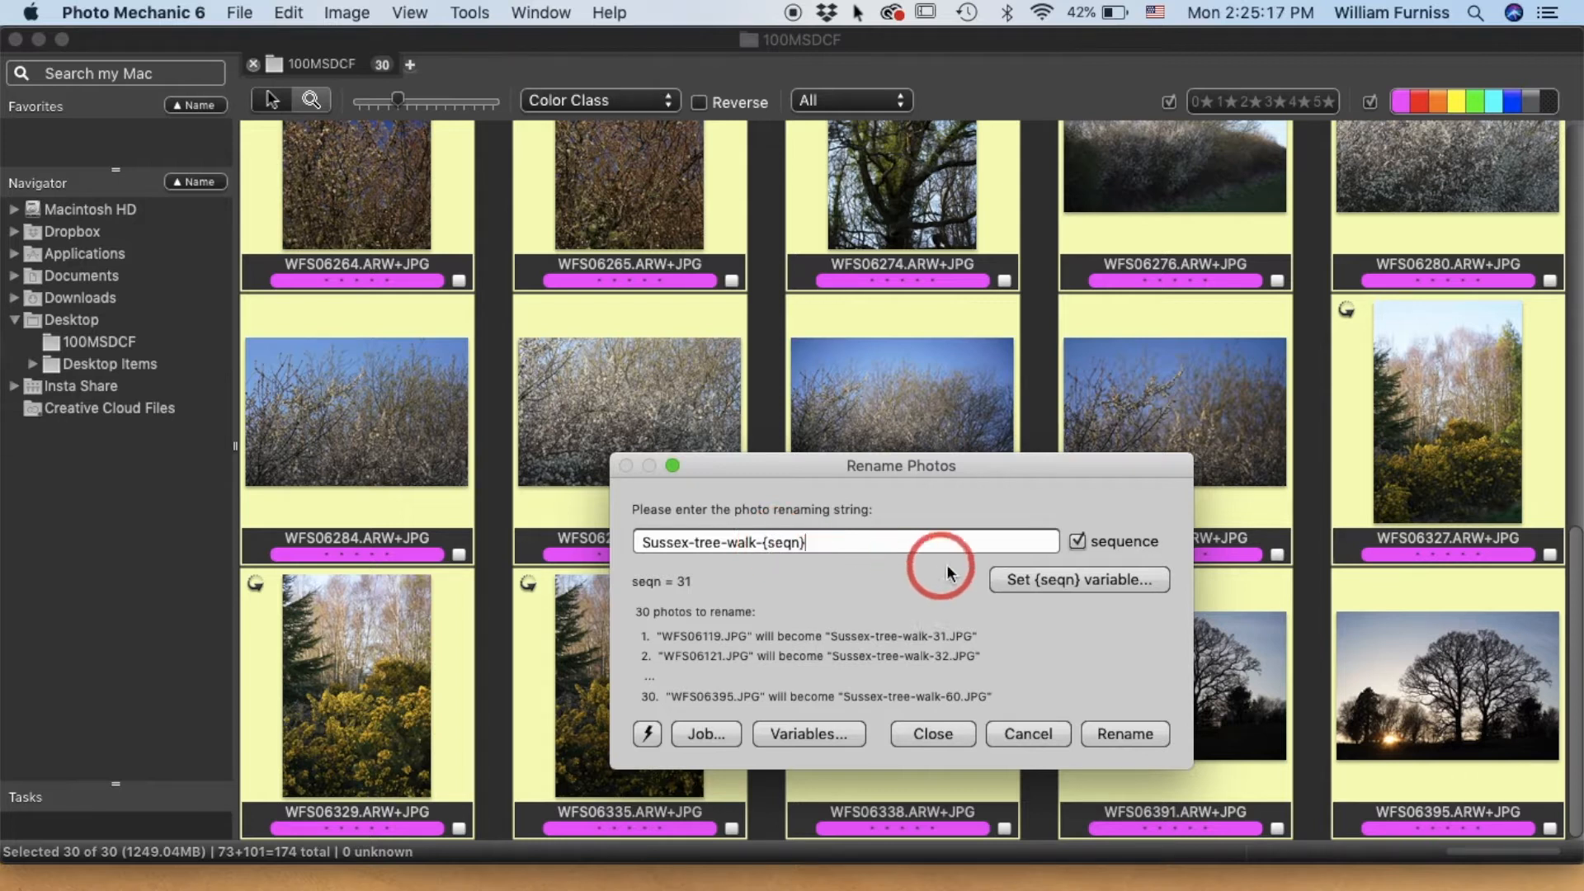
pyautogui.click(1055, 580)
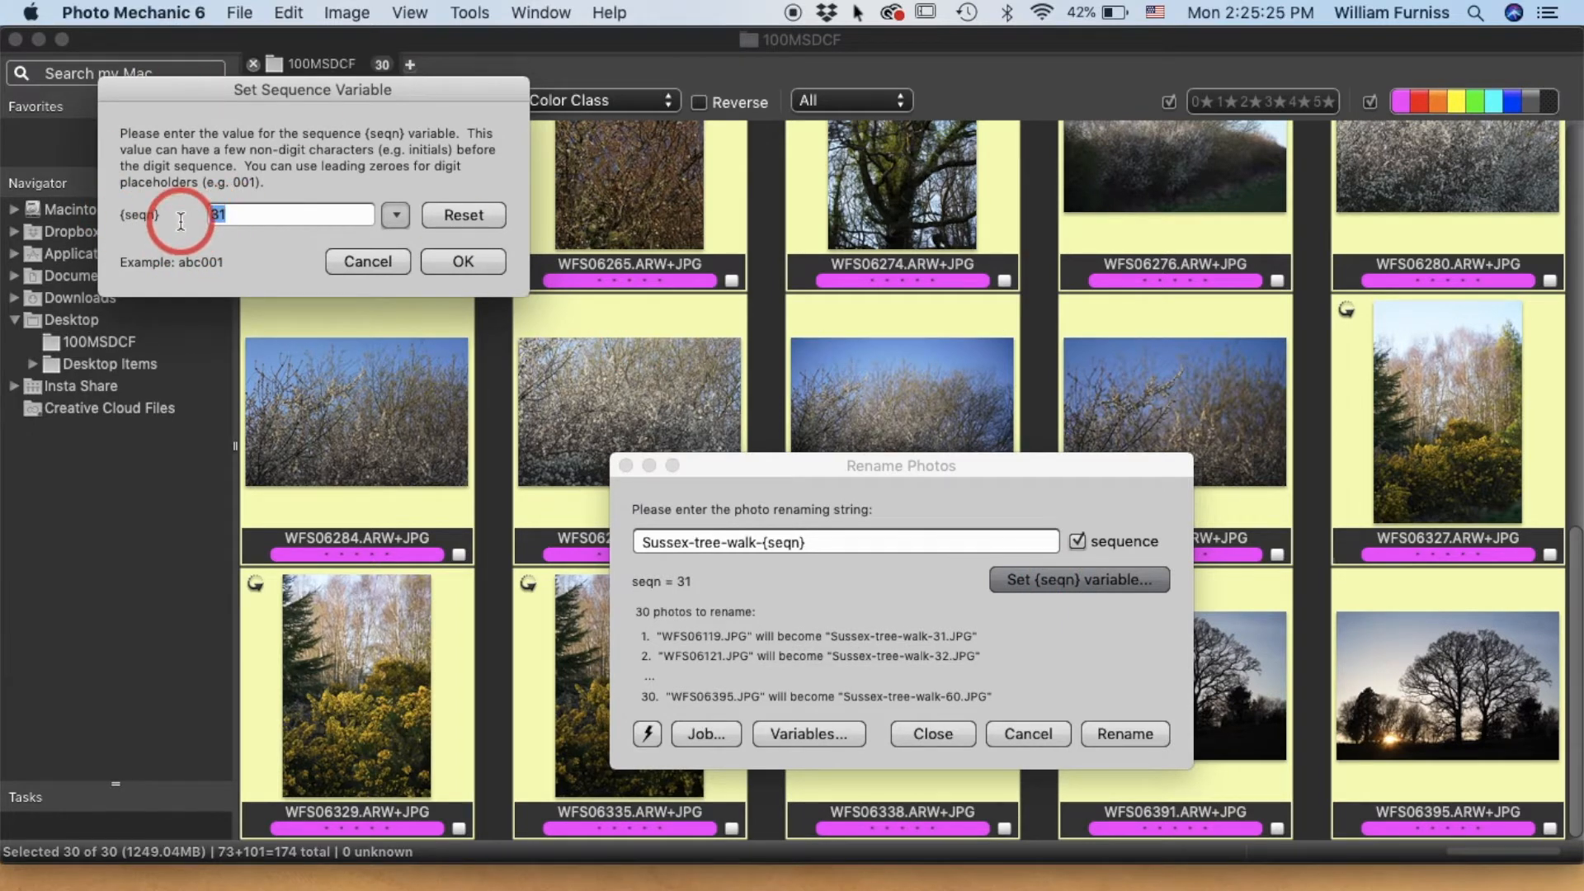
pyautogui.write('01')
pyautogui.click(486, 262)
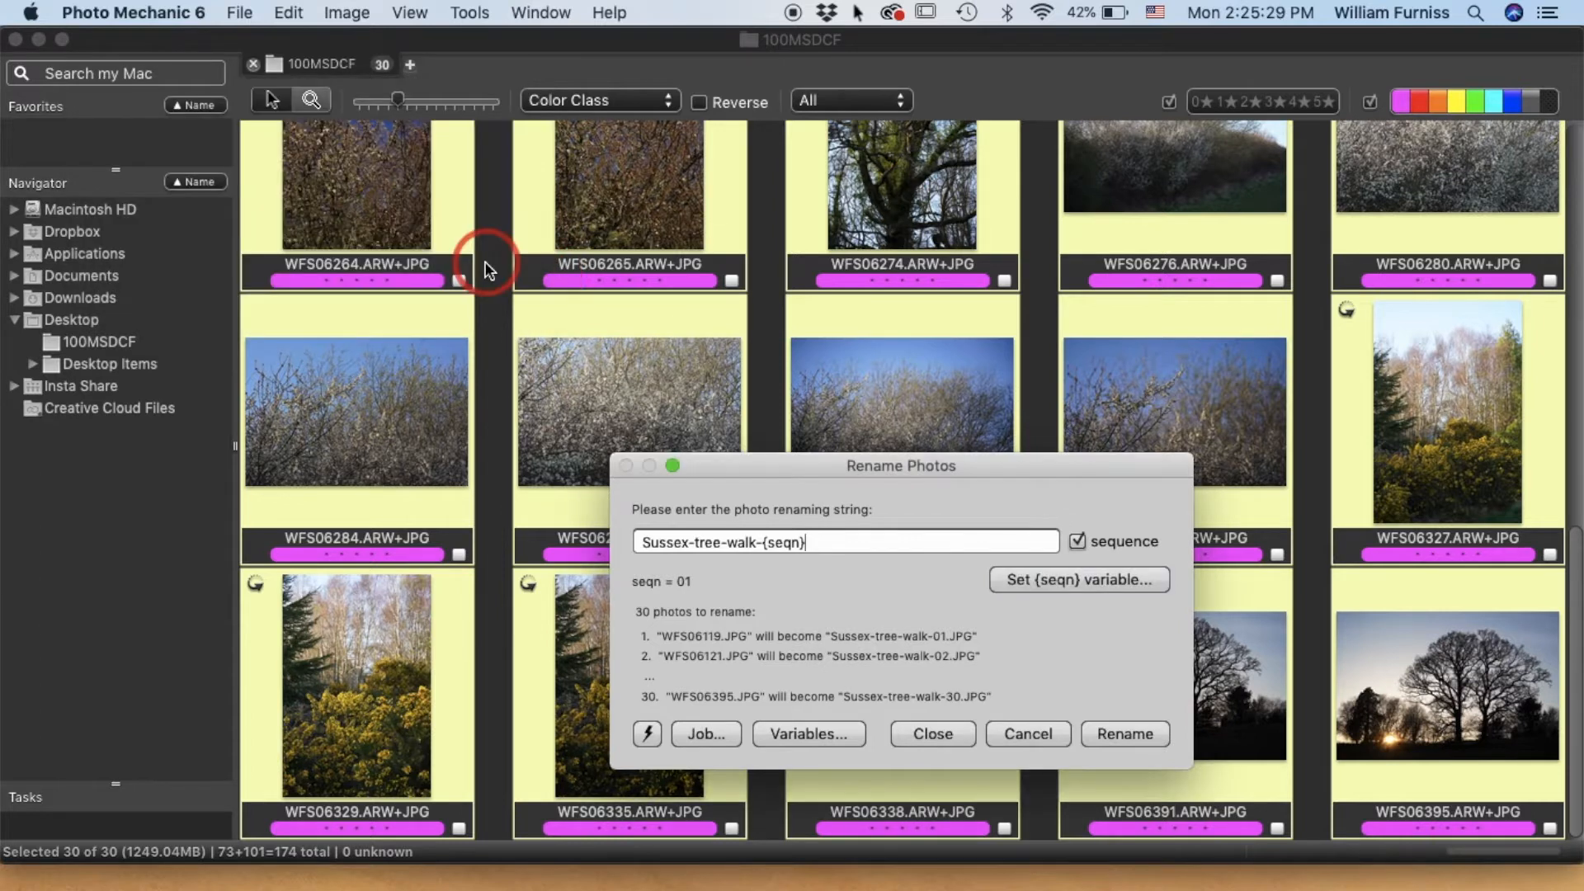
pyautogui.click(1150, 735)
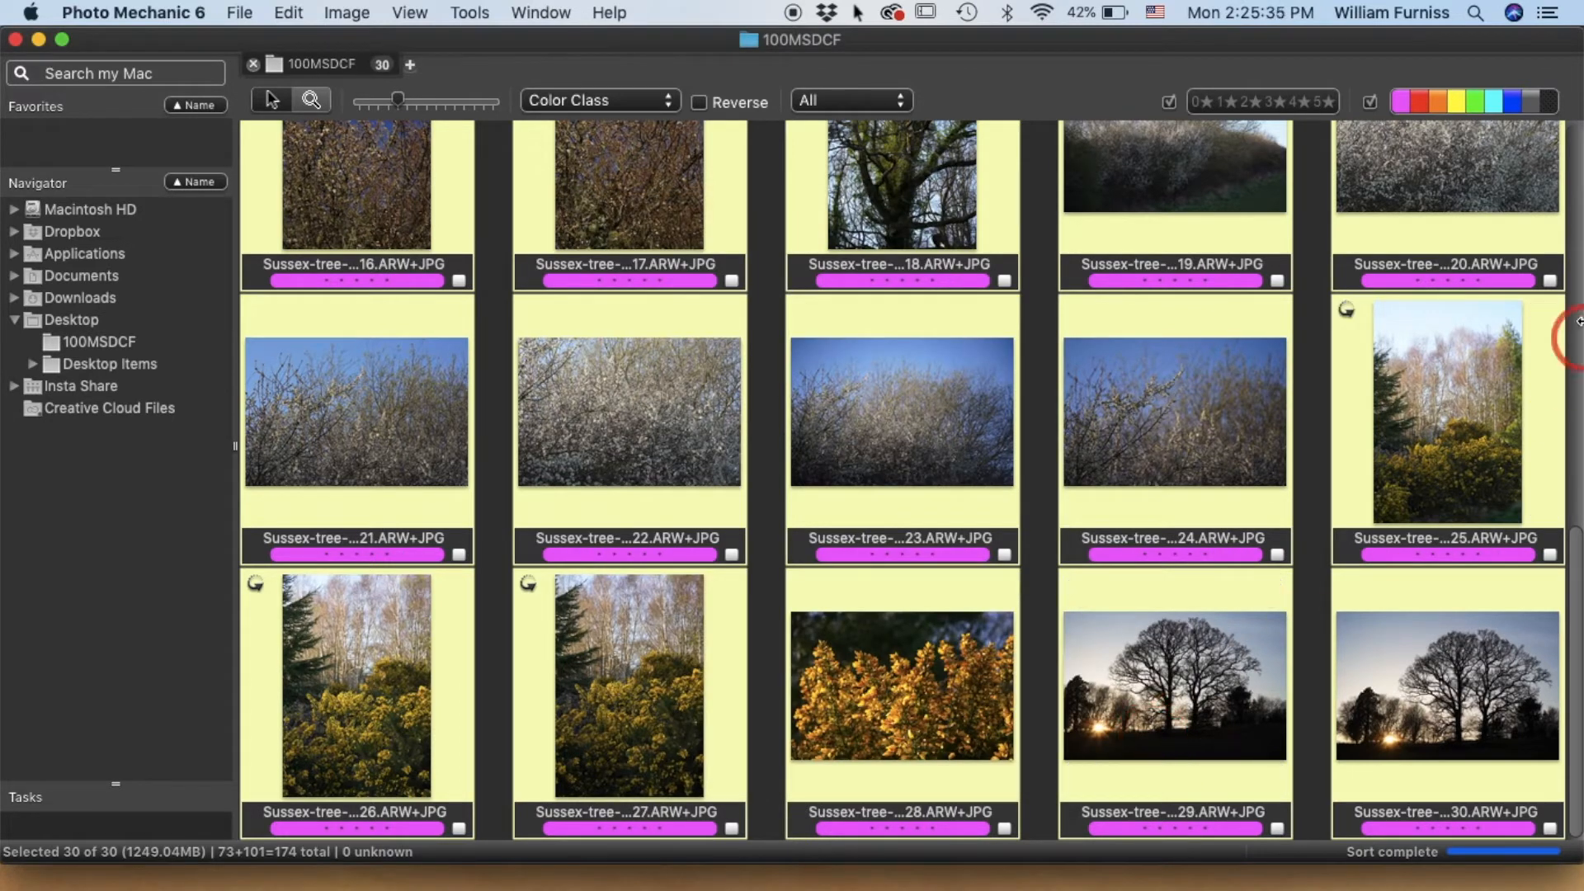
# - Return to the start of the contact sheet and preview Sussex-tree-walk-01 to check its capture date, then close the preview
pyautogui.moveTo(1573, 714); pyautogui.dragTo(1574, 9)
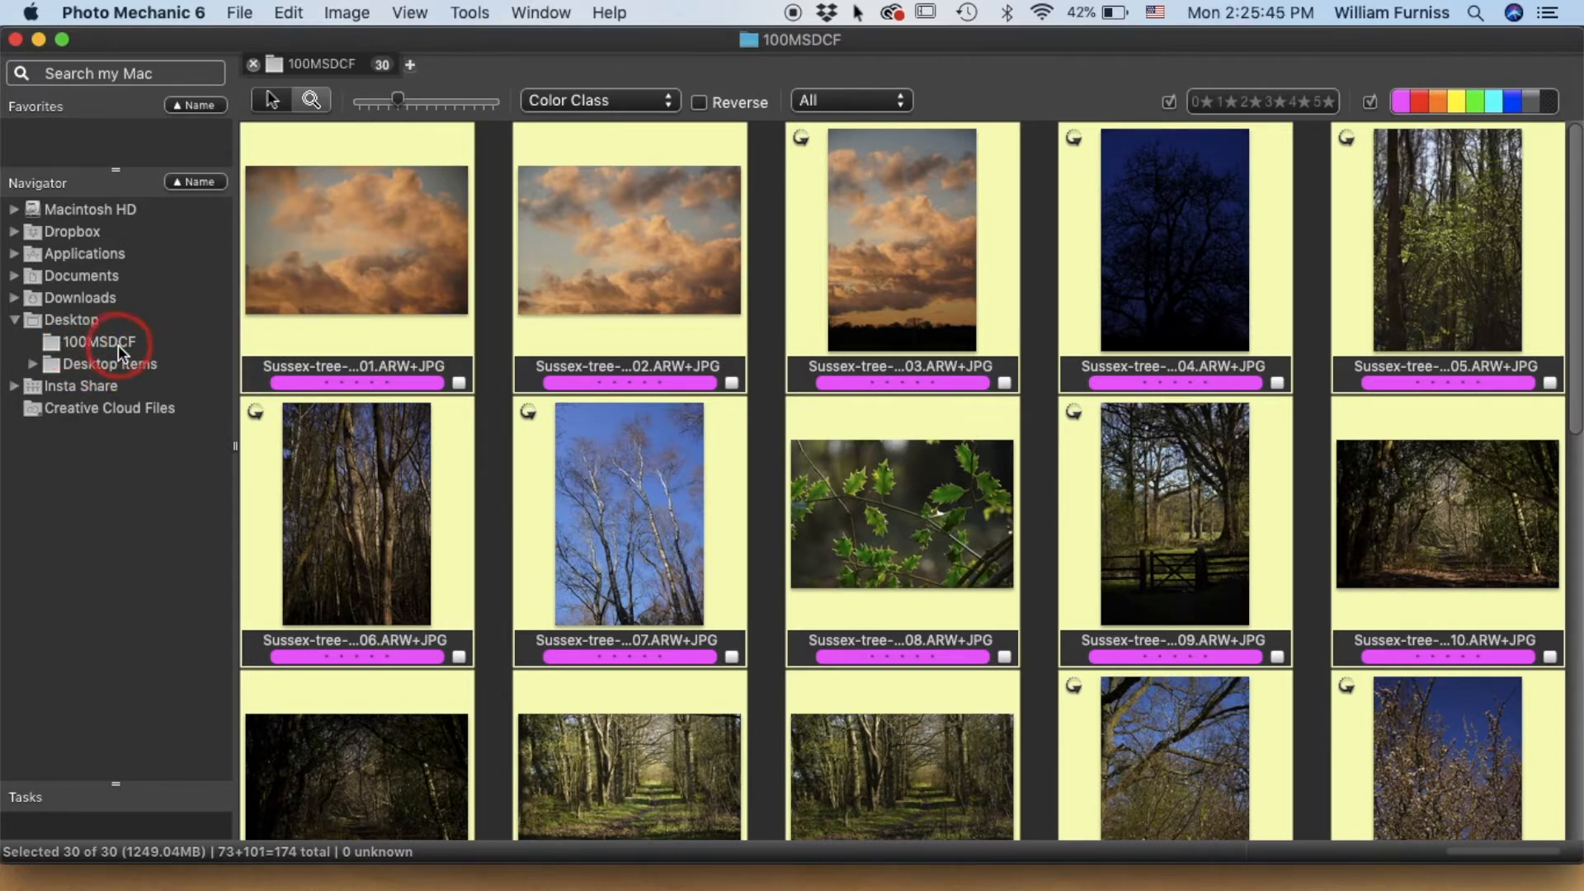
pyautogui.doubleClick(338, 216)
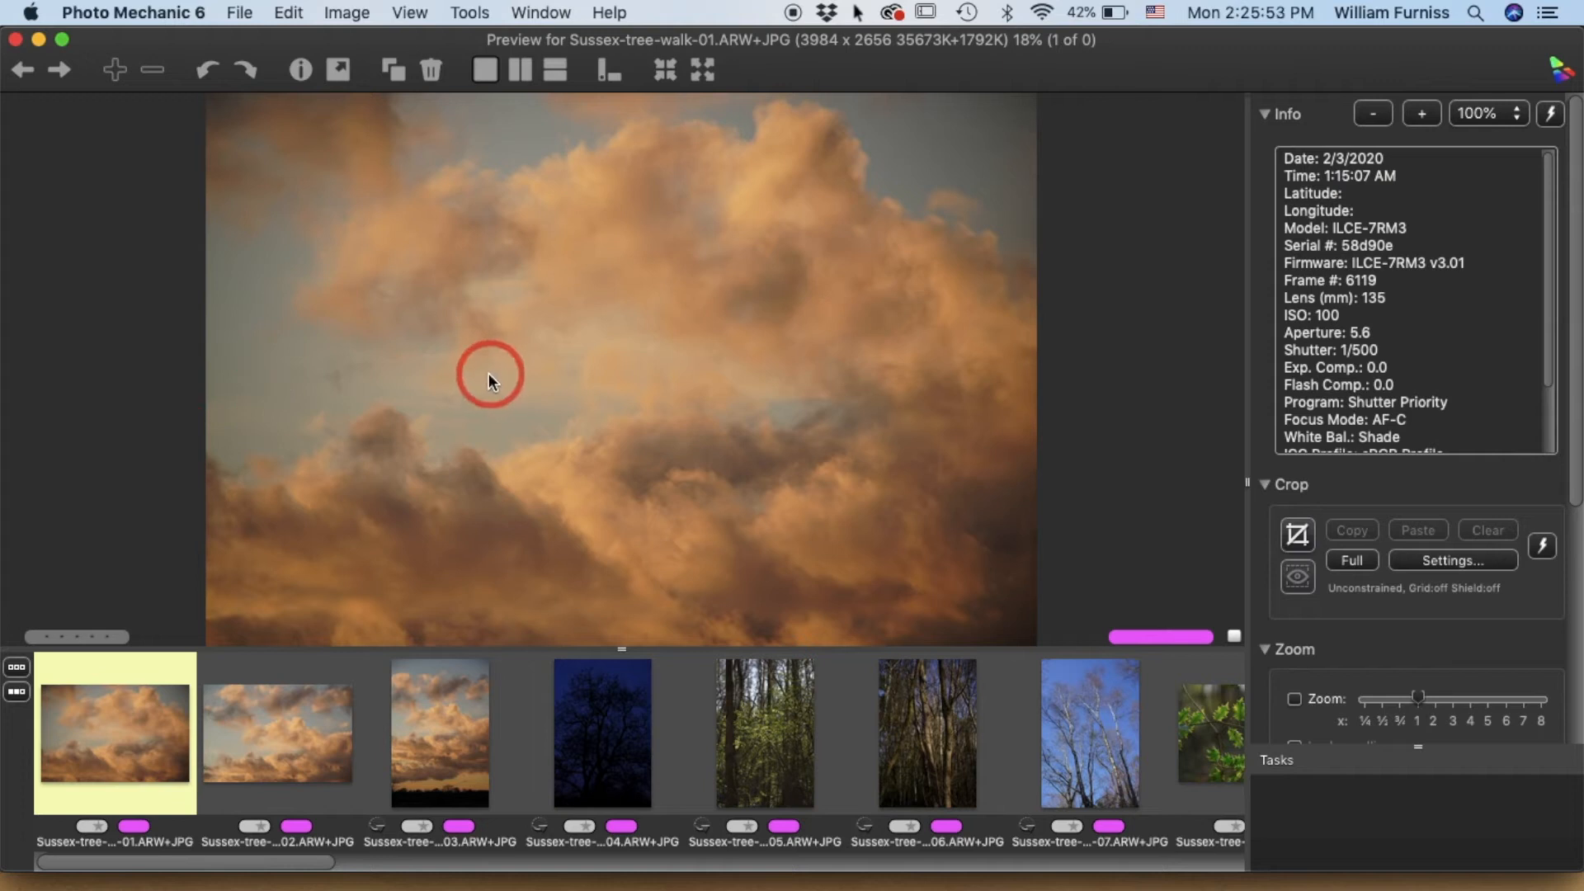
pyautogui.press('Escape')
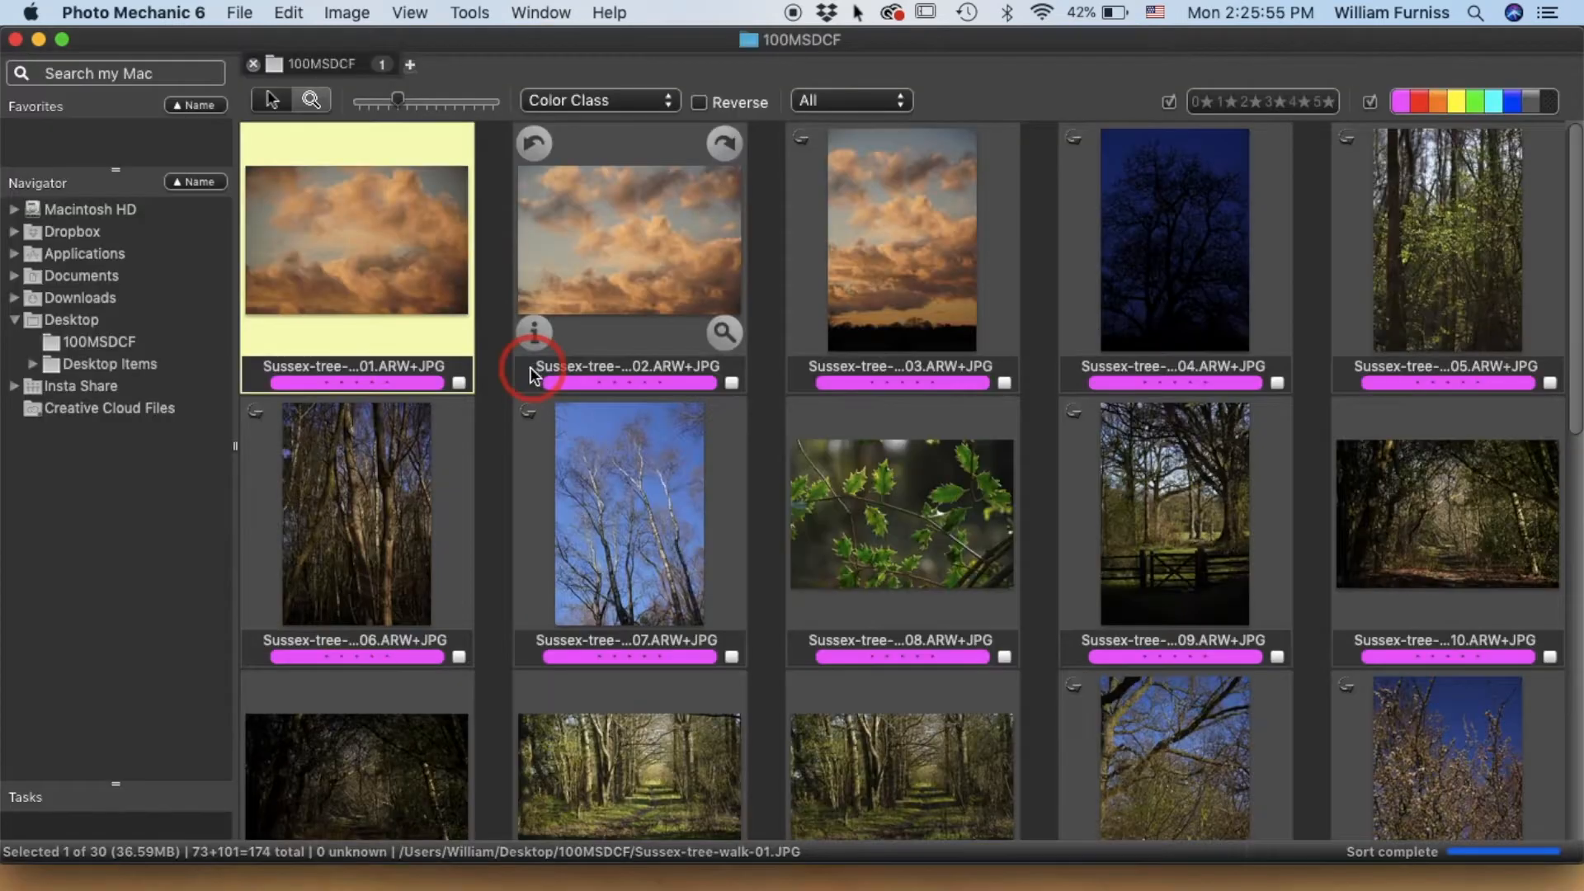
# - Rename the 100MSDCF folder on the Desktop as 20200302 Sussex Country Wal
pyautogui.click(96, 340)
pyautogui.rightClick(95, 341)
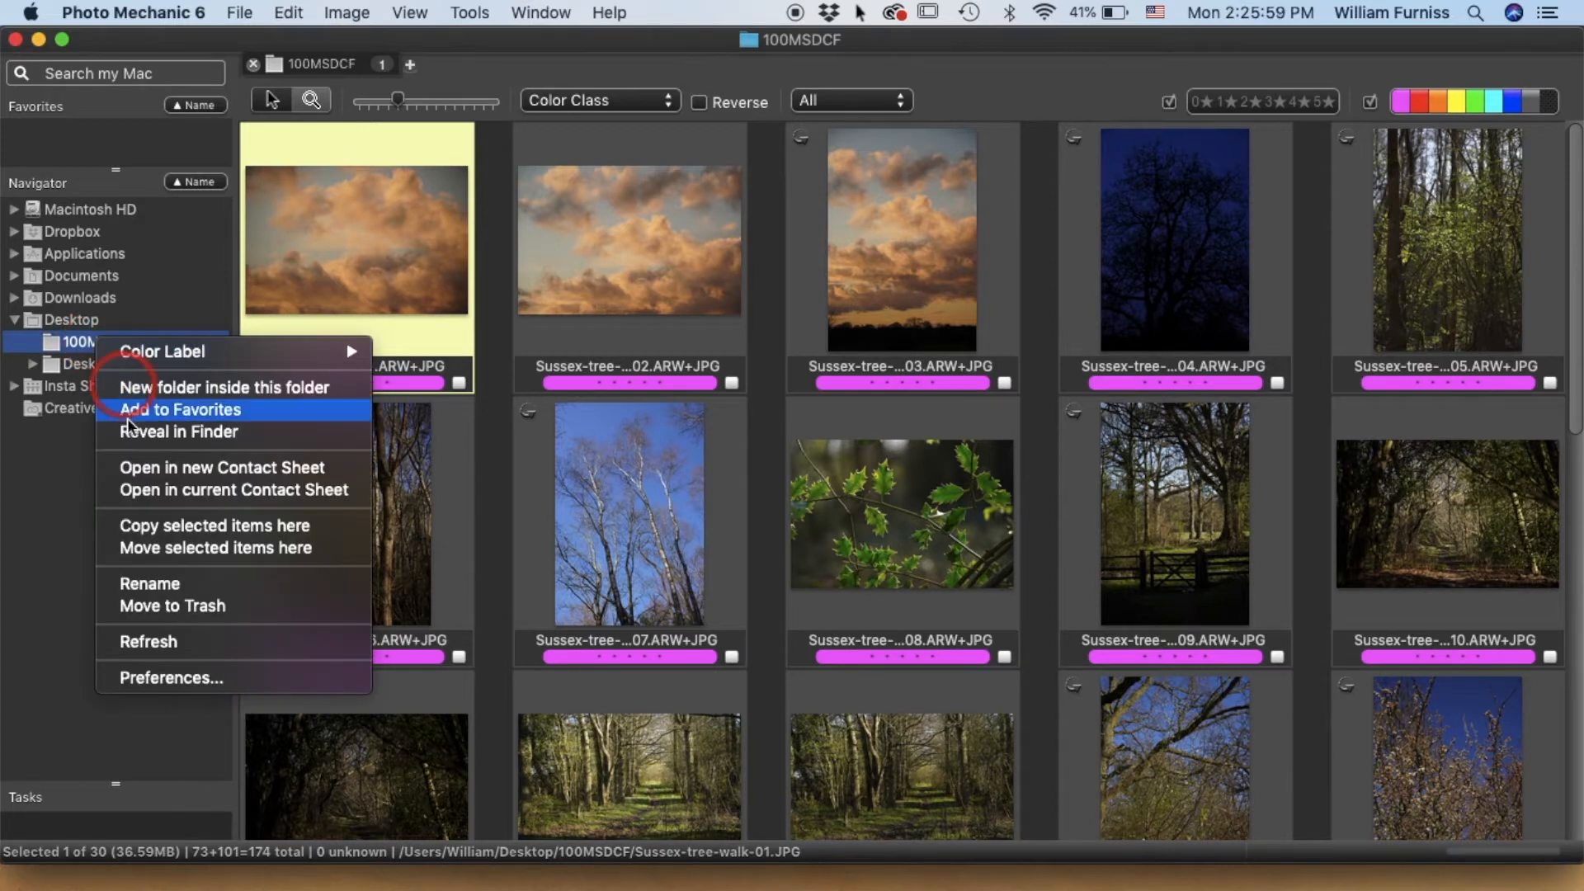
pyautogui.click(152, 582)
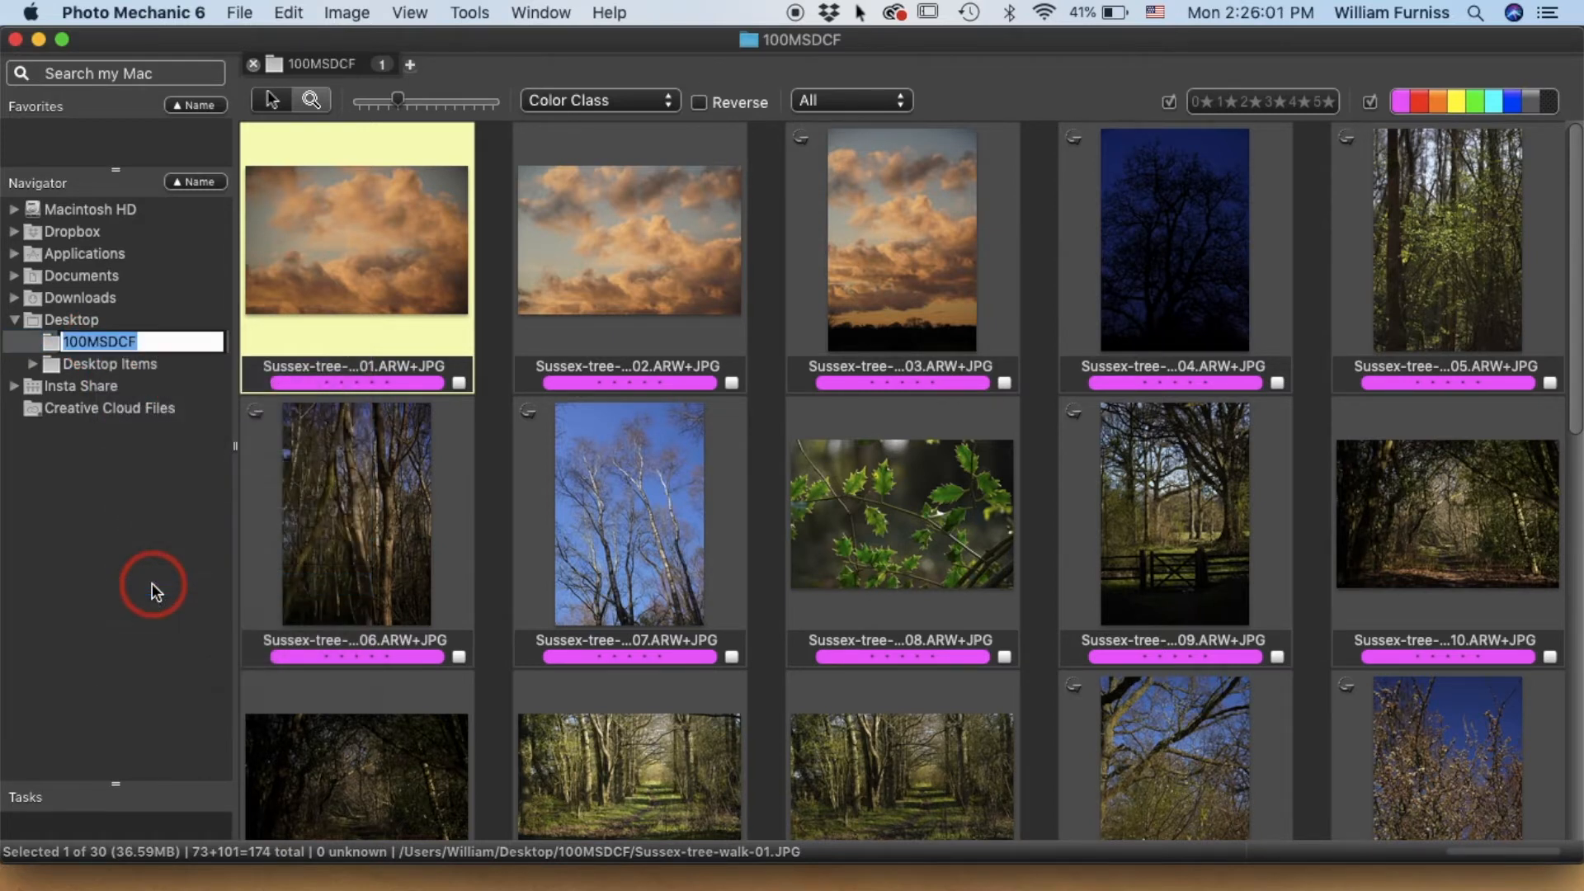
pyautogui.write('20')
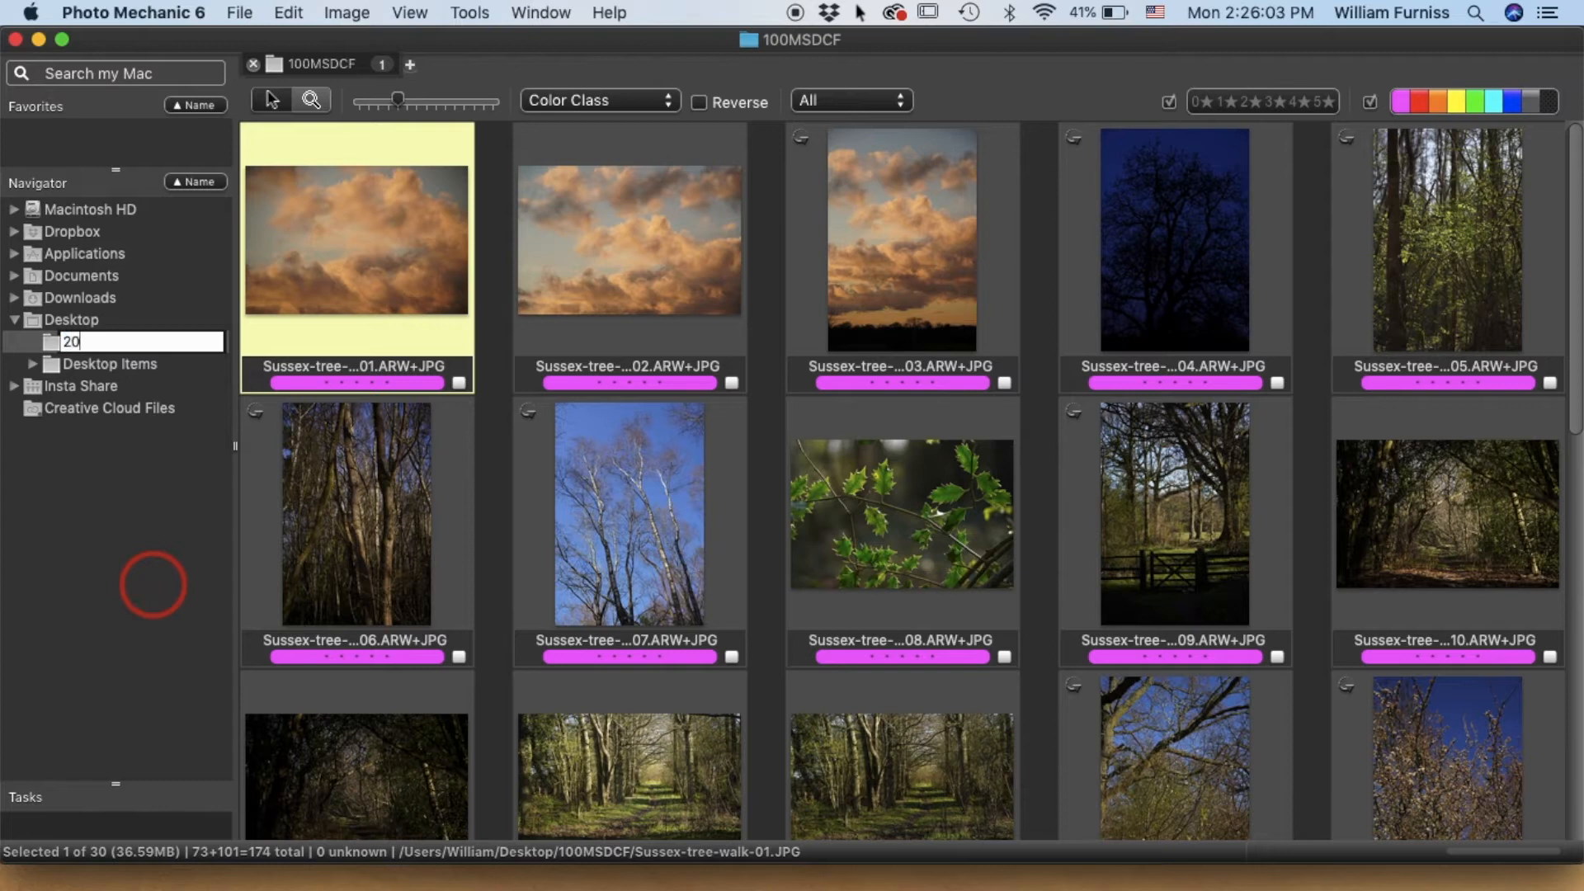
pyautogui.write('200302')
pyautogui.write('Sussex')
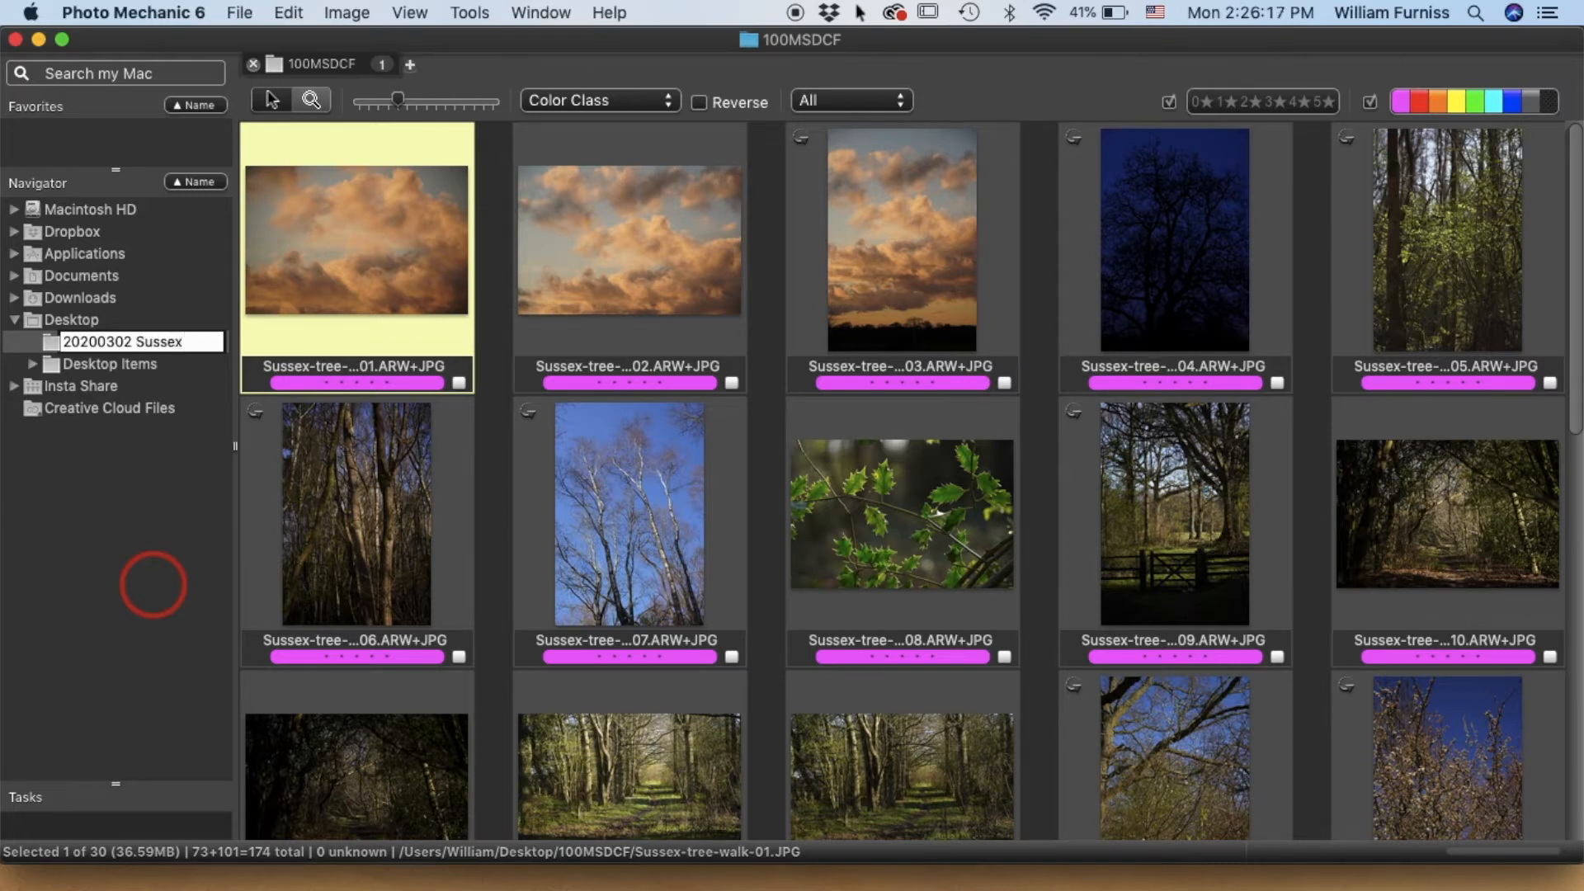
pyautogui.write(' Country Walk')
pyautogui.press('Return')
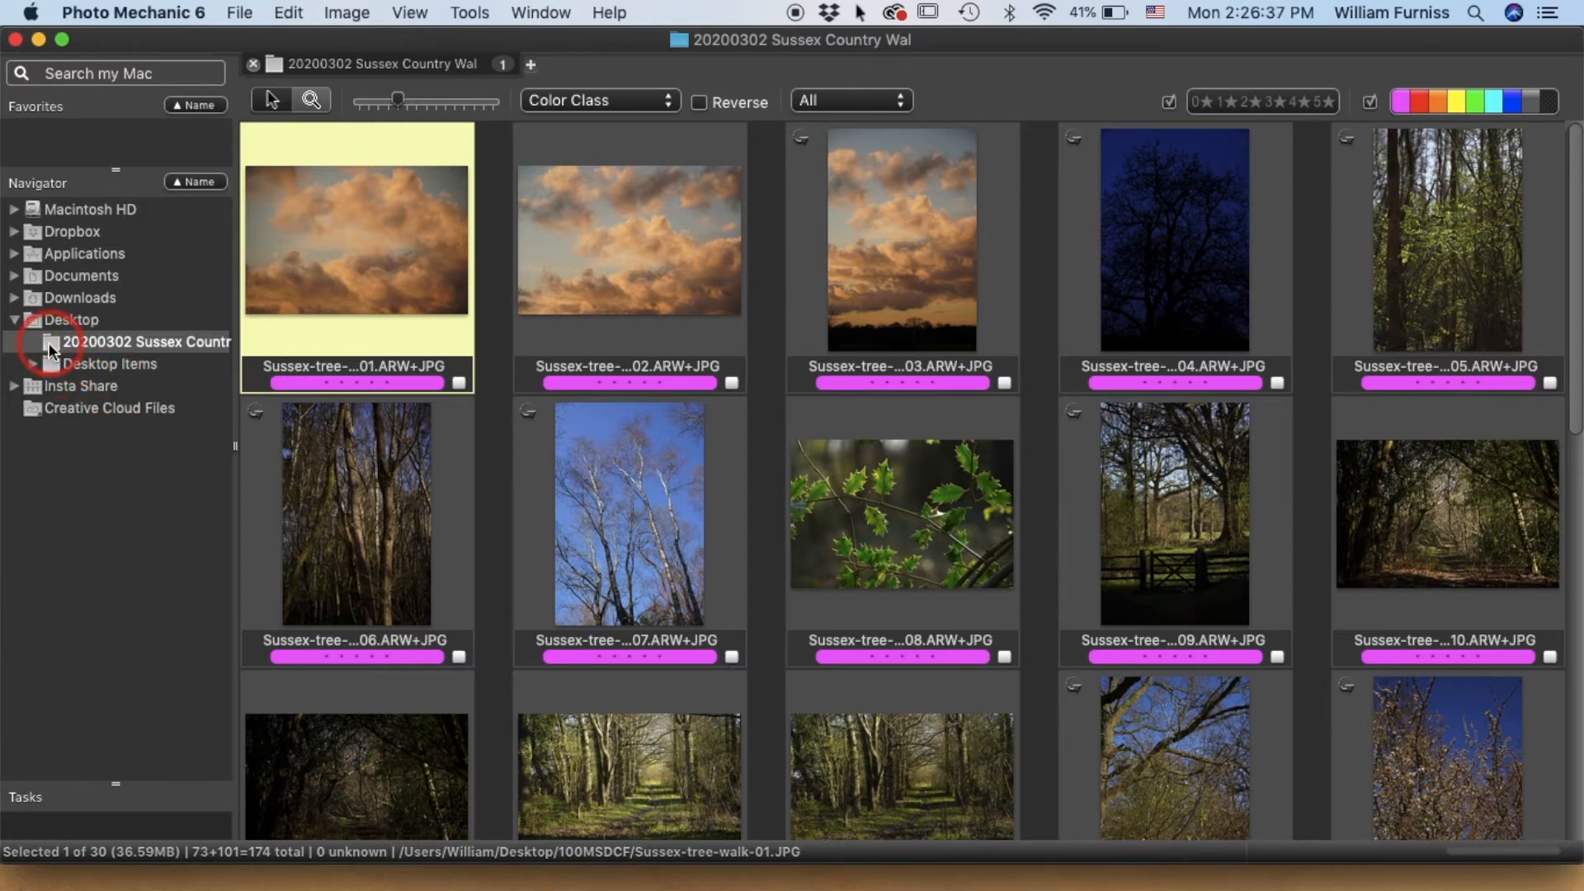
# - Select all renamed photos and hand them over to Lightroom Classic for import, then cancel the import
pyautogui.moveTo(48, 343); pyautogui.dragTo(147, 394)
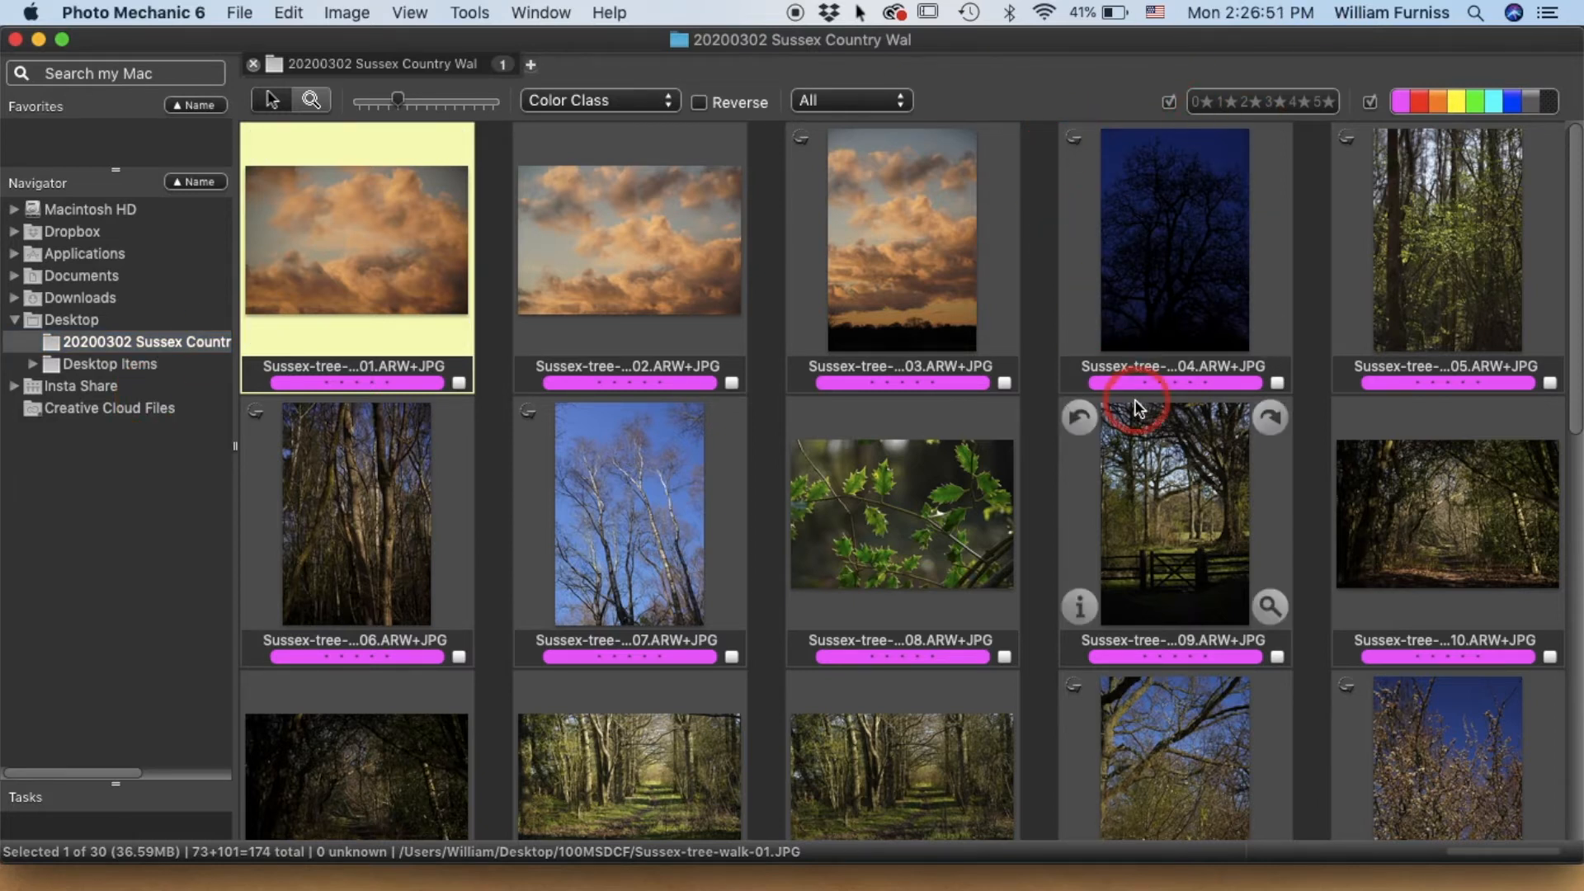
pyautogui.press('super+a')
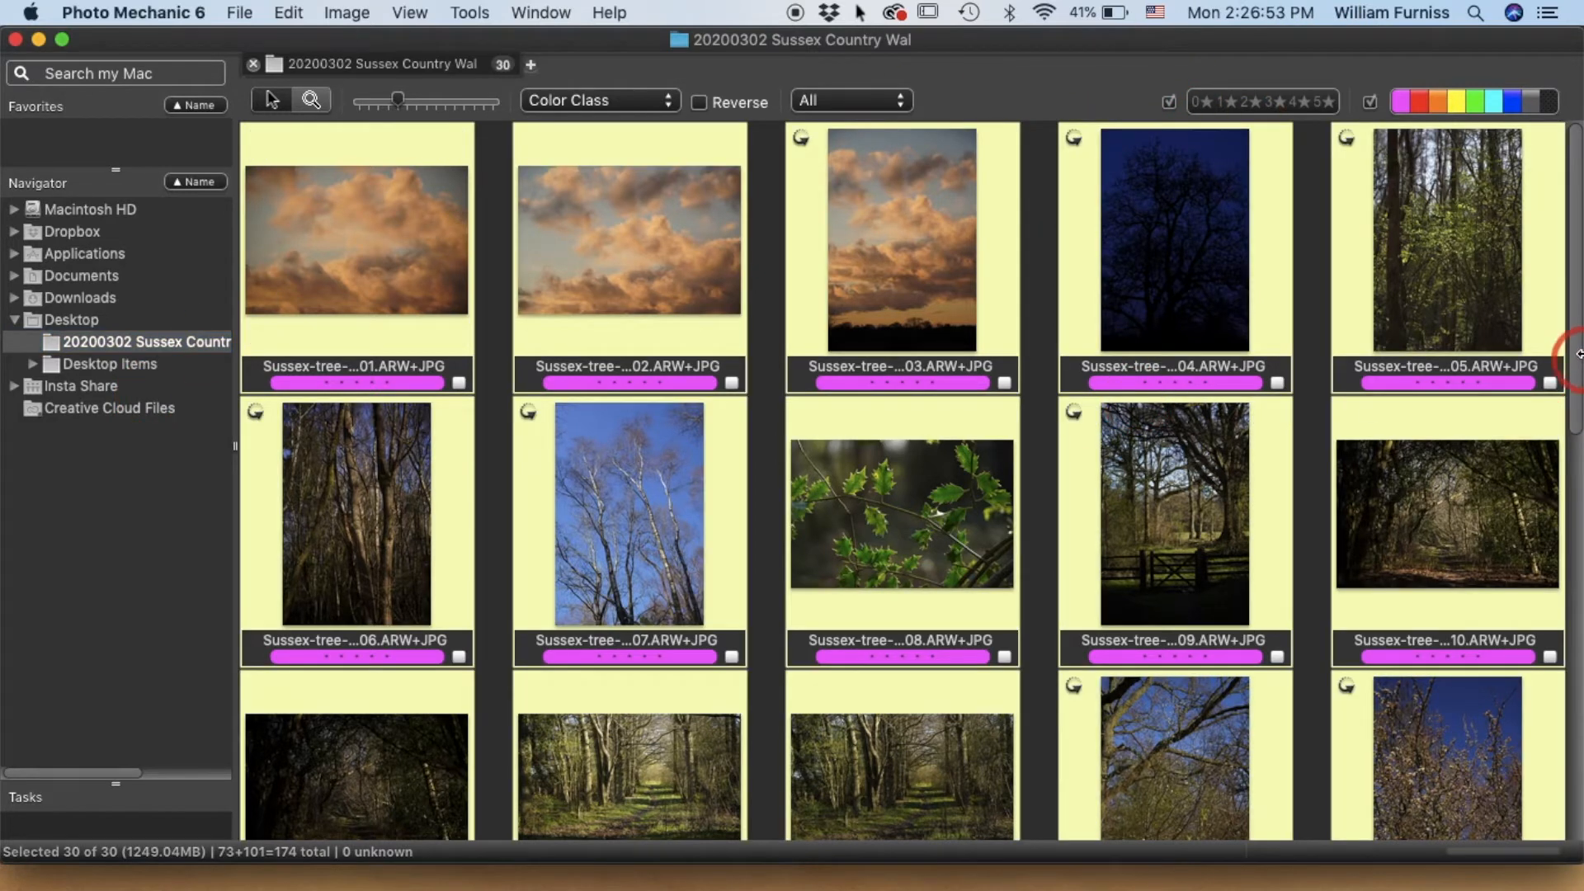
pyautogui.moveTo(1568, 355); pyautogui.dragTo(1563, 731)
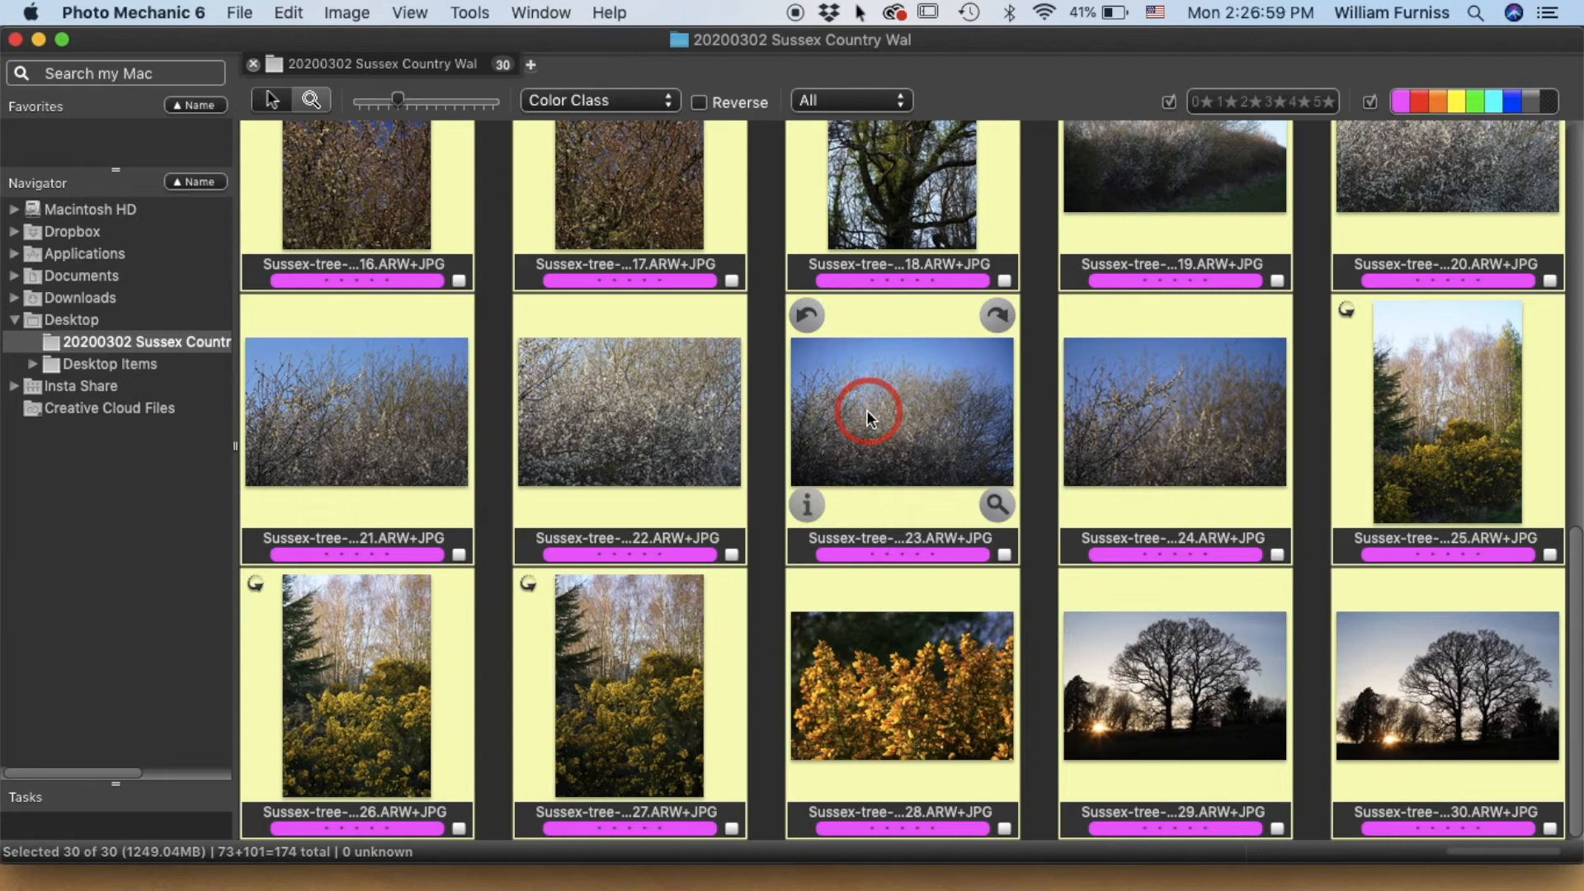
pyautogui.moveTo(866, 415); pyautogui.dragTo(977, 884)
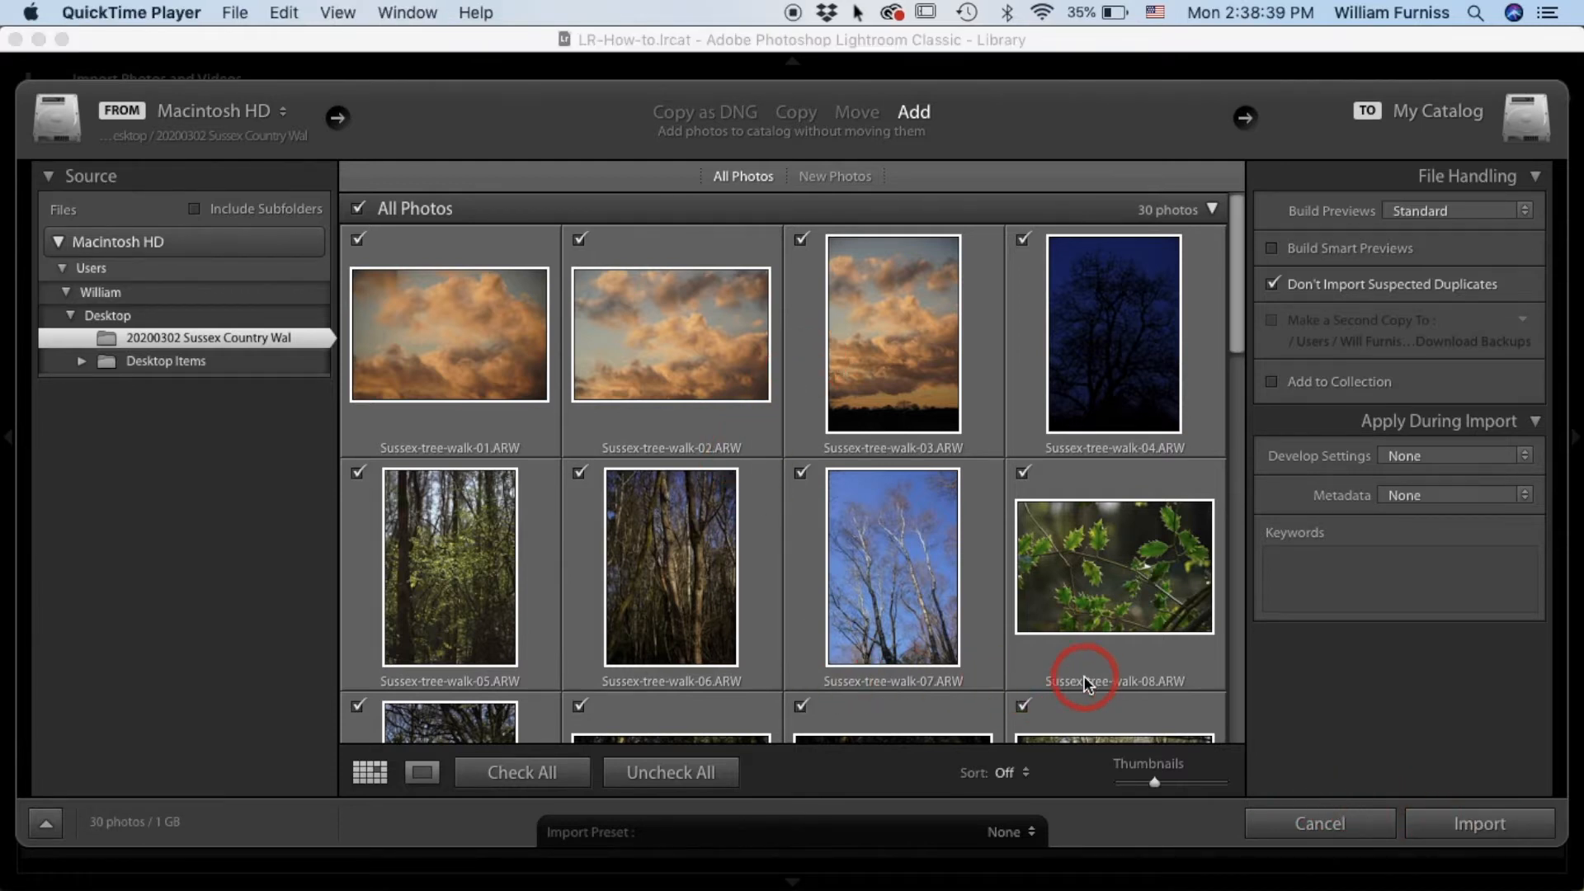
pyautogui.click(1330, 824)
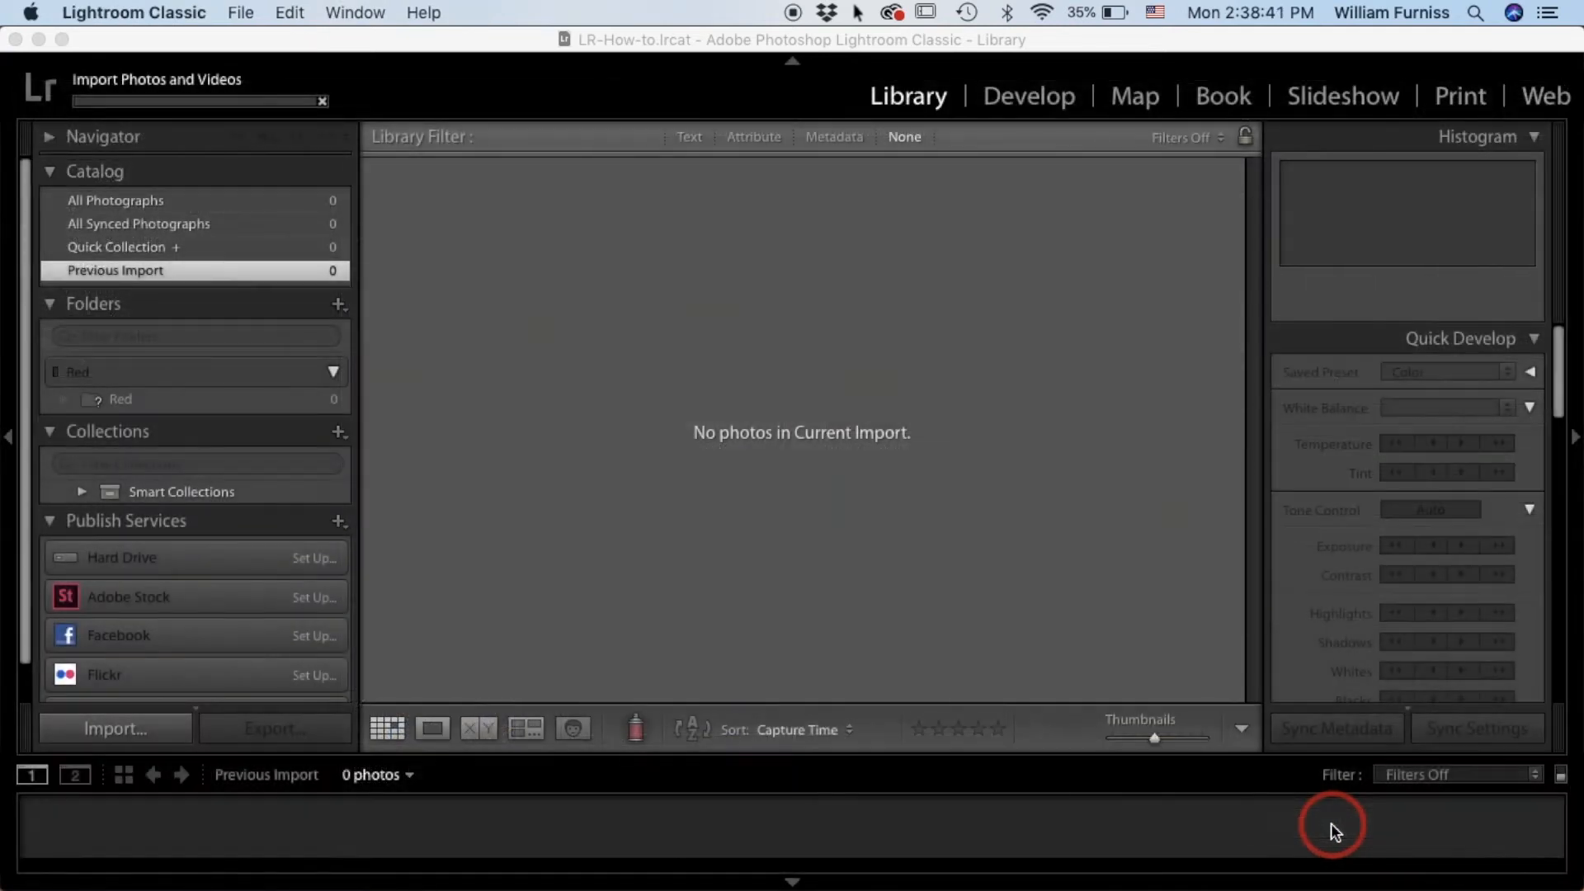
# - Switch back to Photo Mechanic and deselect all photos in the contact sheet
pyautogui.moveTo(798, 885)
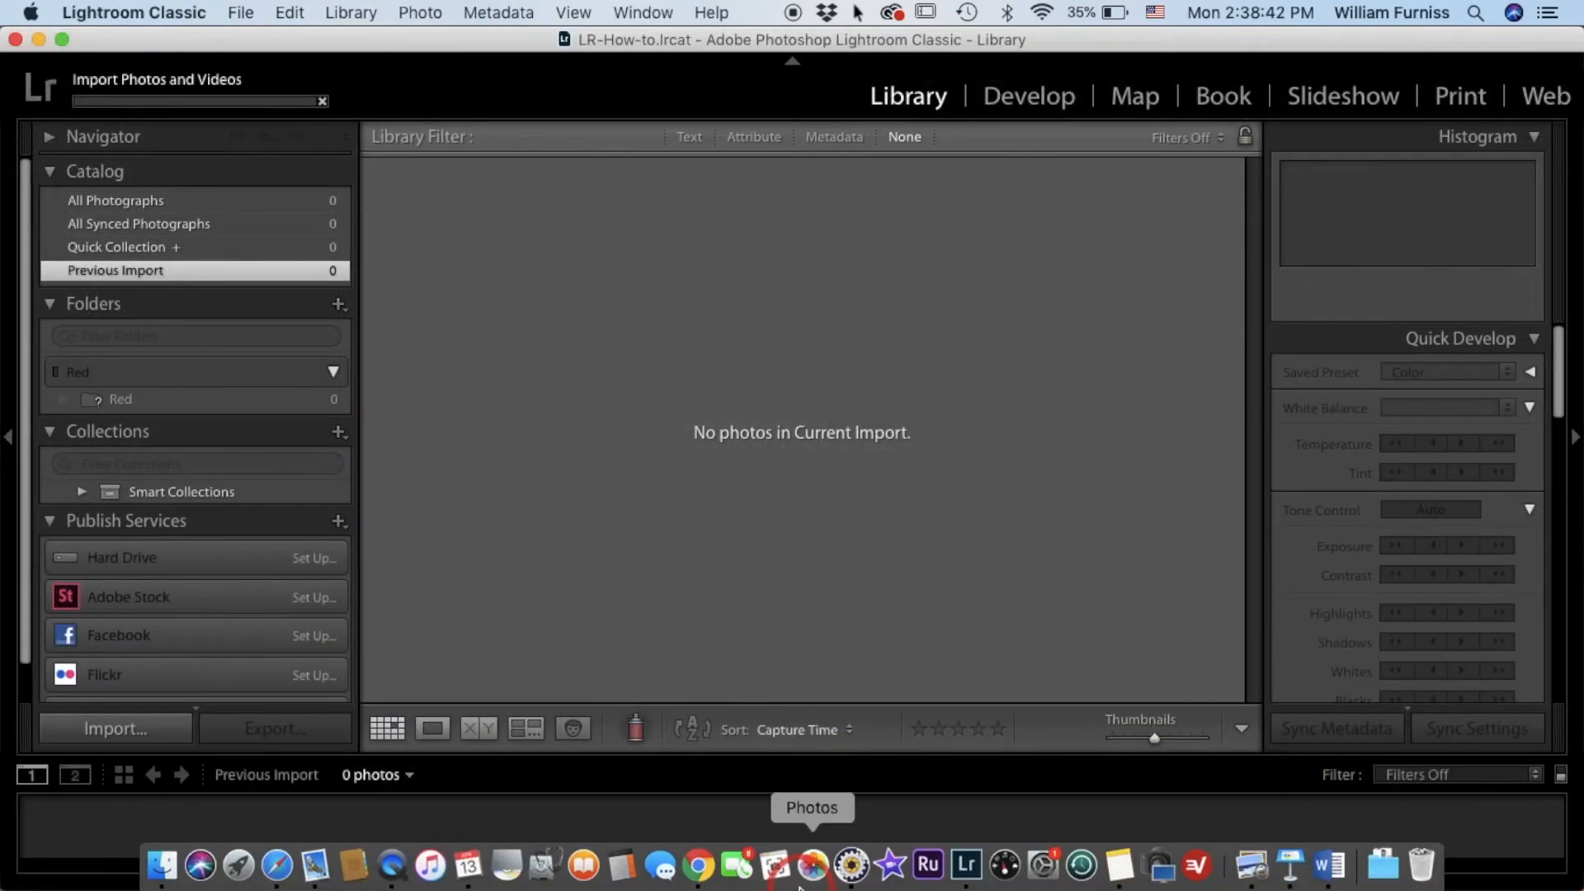
pyautogui.click(851, 868)
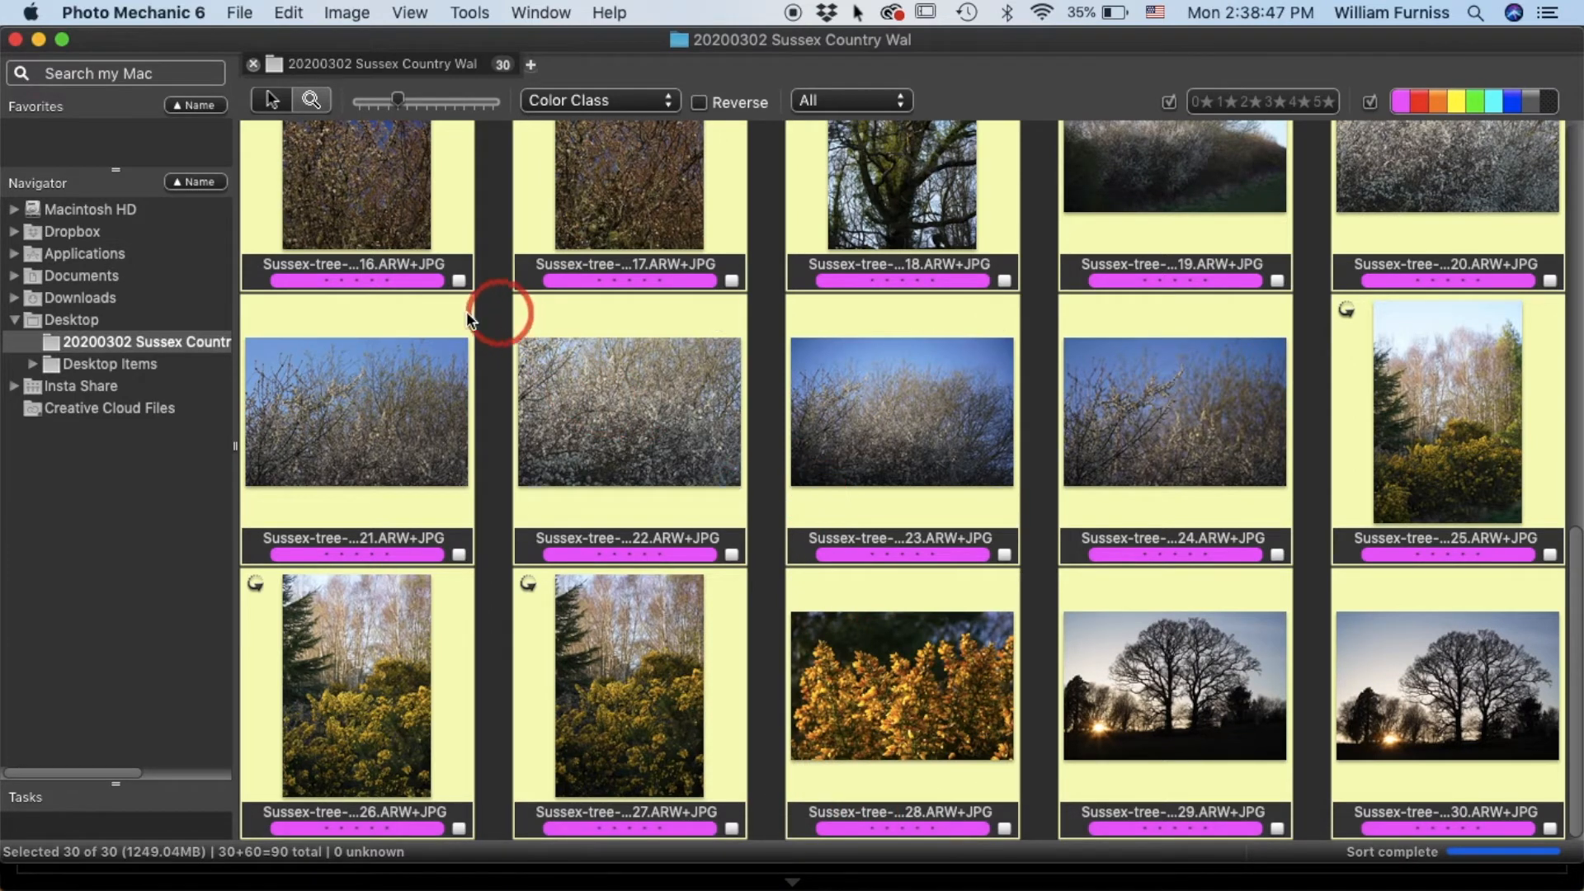
pyautogui.moveTo(395, 281)
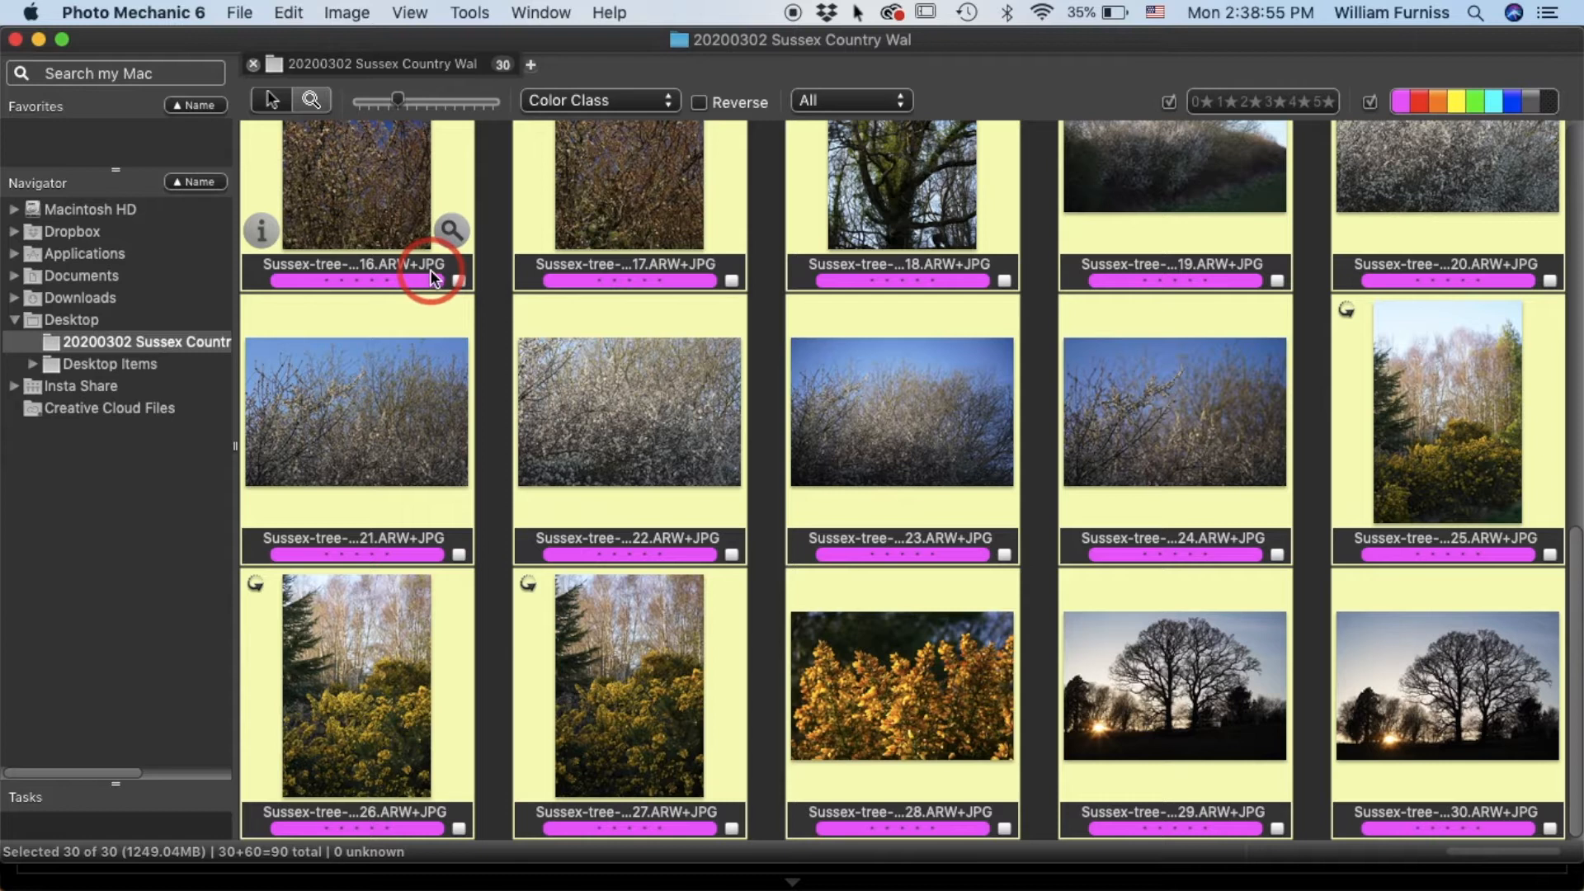
pyautogui.click(490, 252)
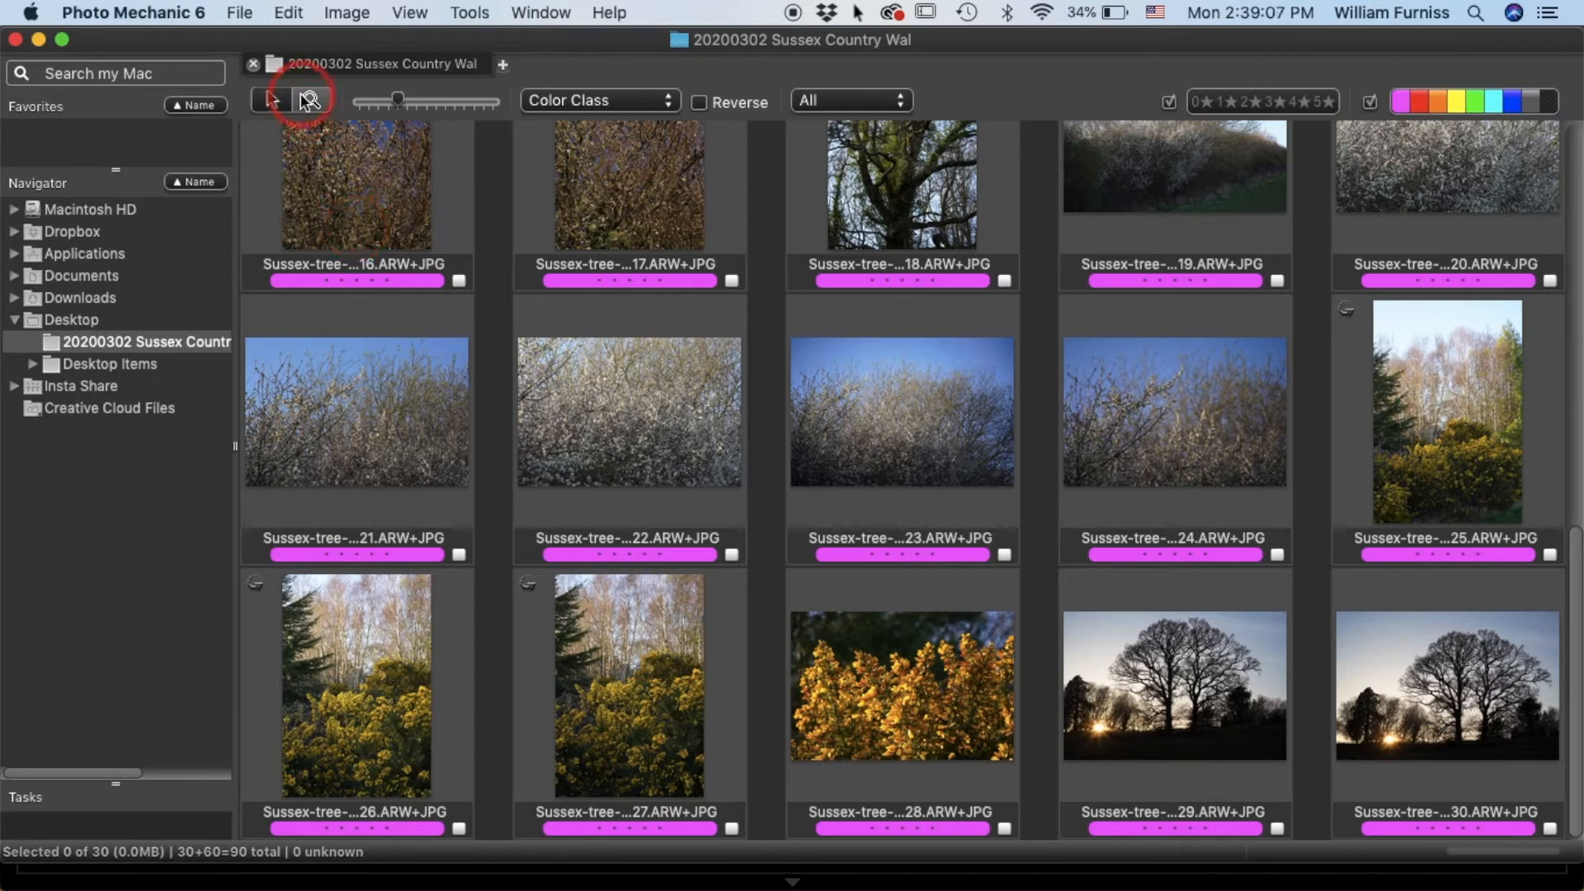
# - Turn off Combine Images into single thumbnail in the Contact Sheet preferences and apply the change
pyautogui.click(132, 12)
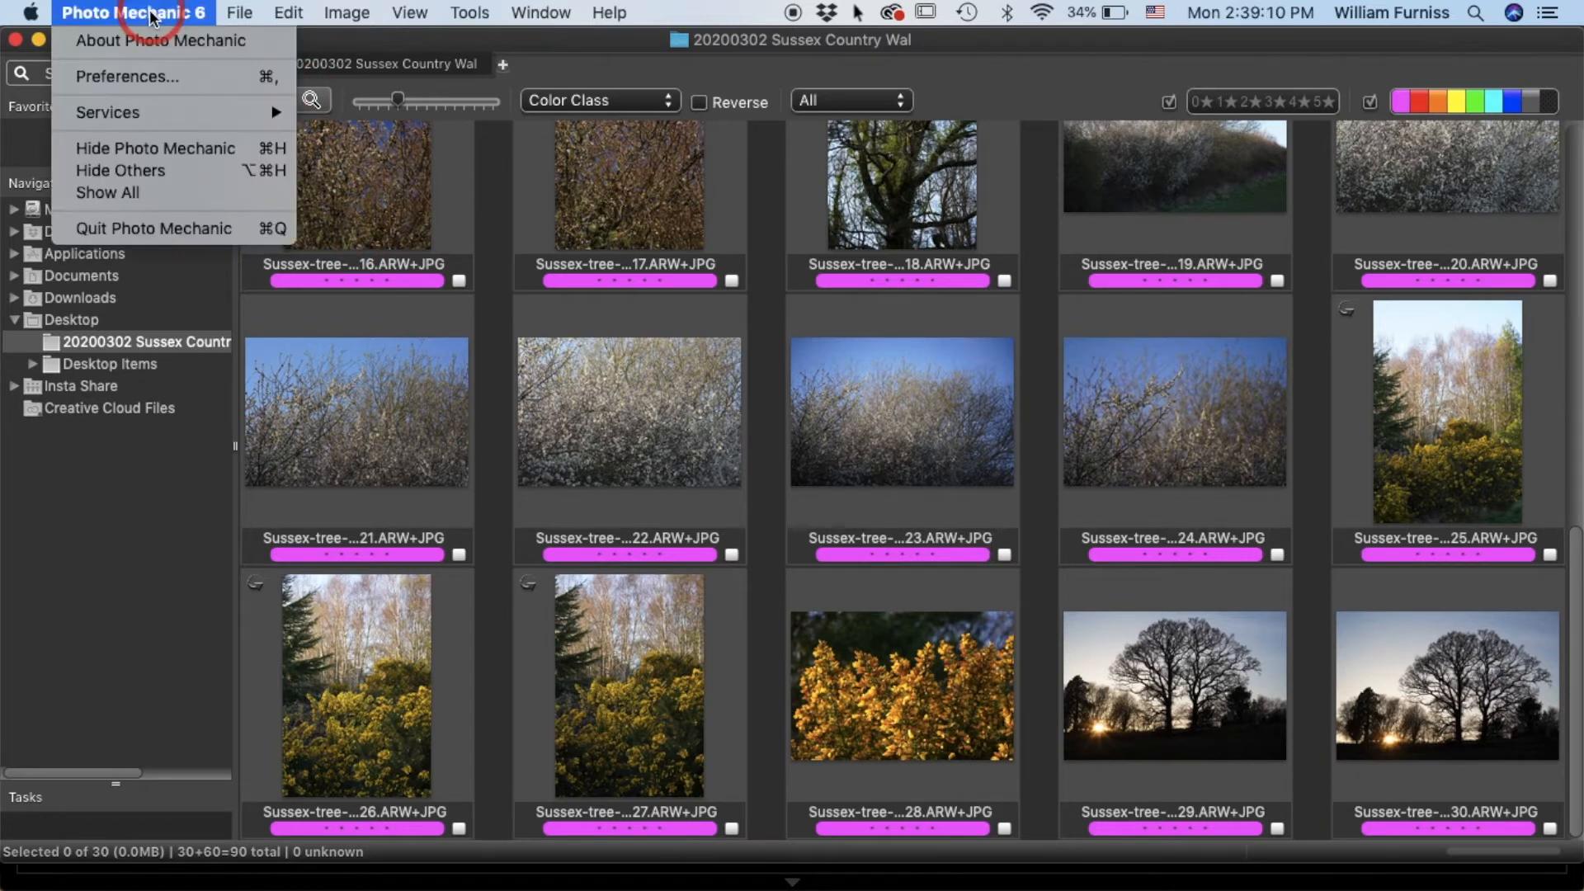
pyautogui.click(132, 78)
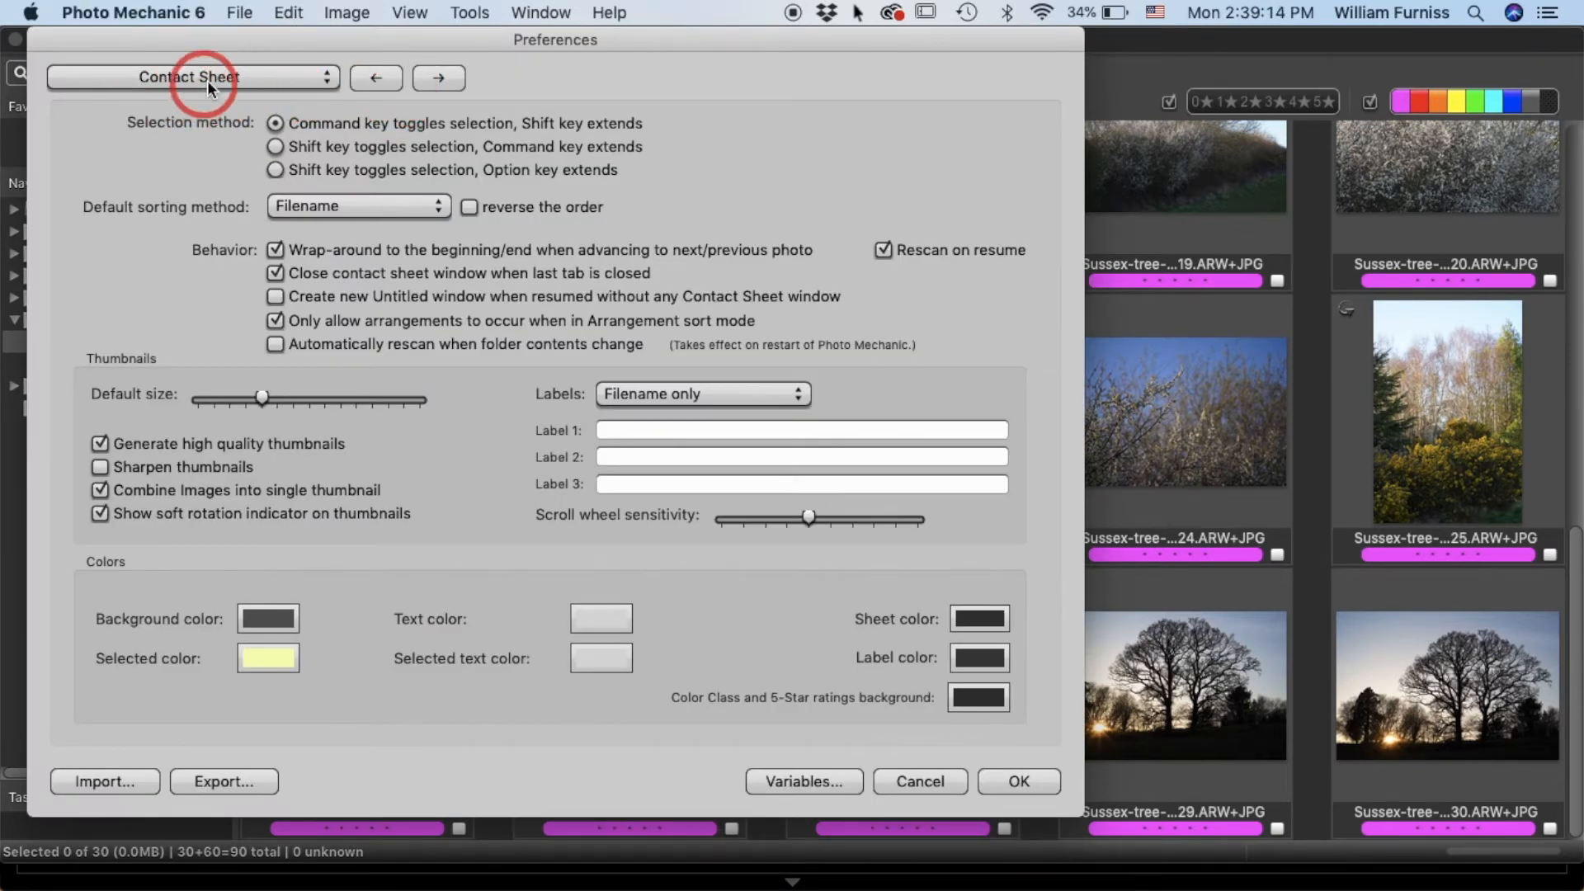
pyautogui.click(373, 75)
pyautogui.click(440, 78)
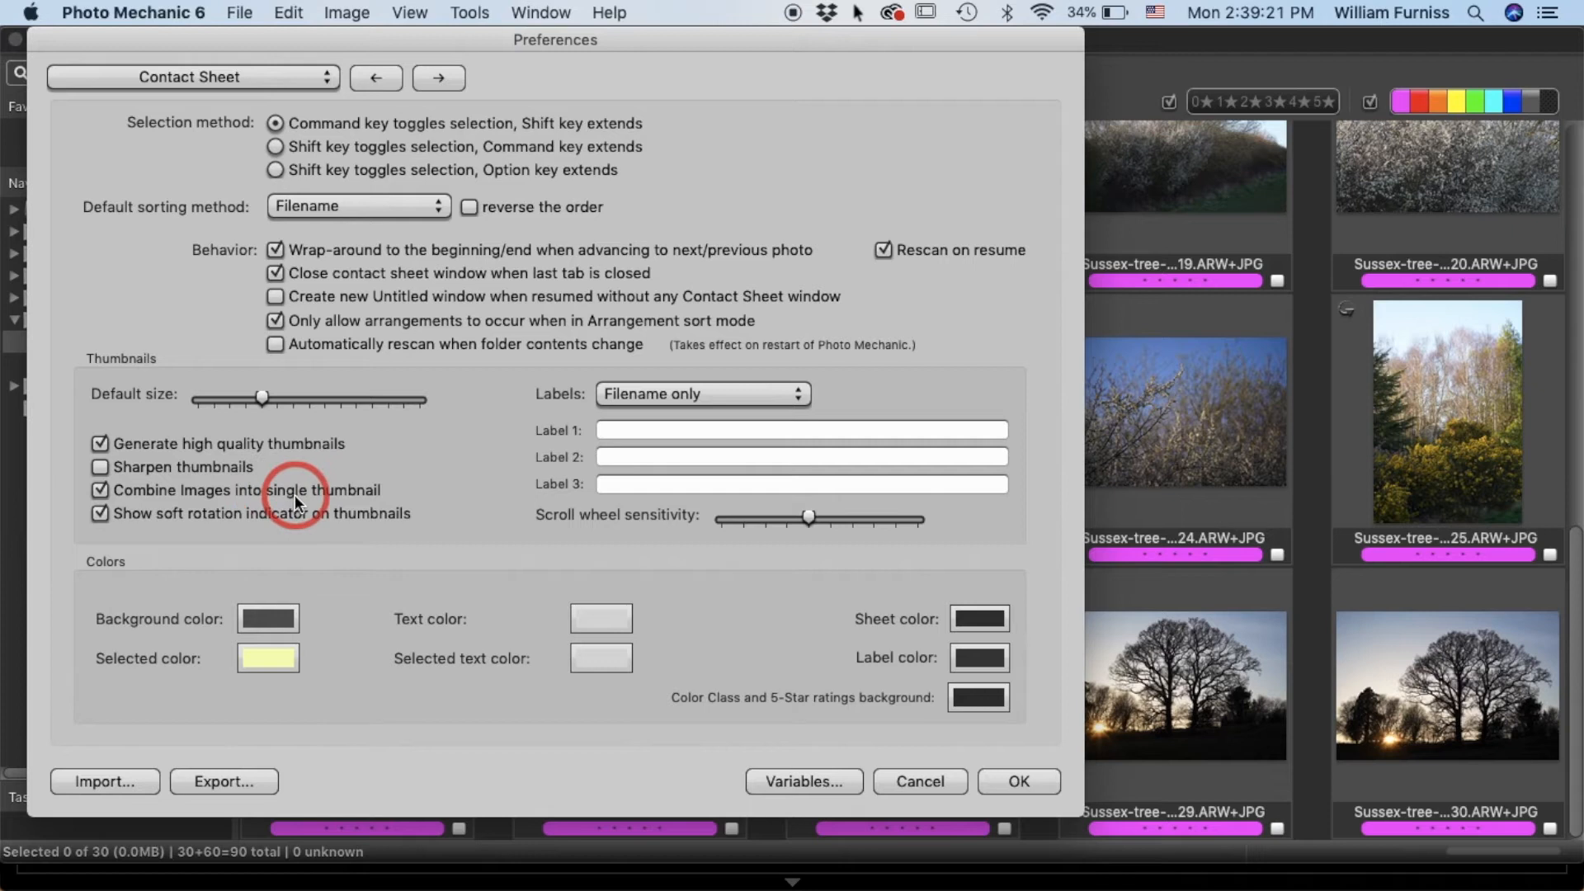
pyautogui.click(99, 490)
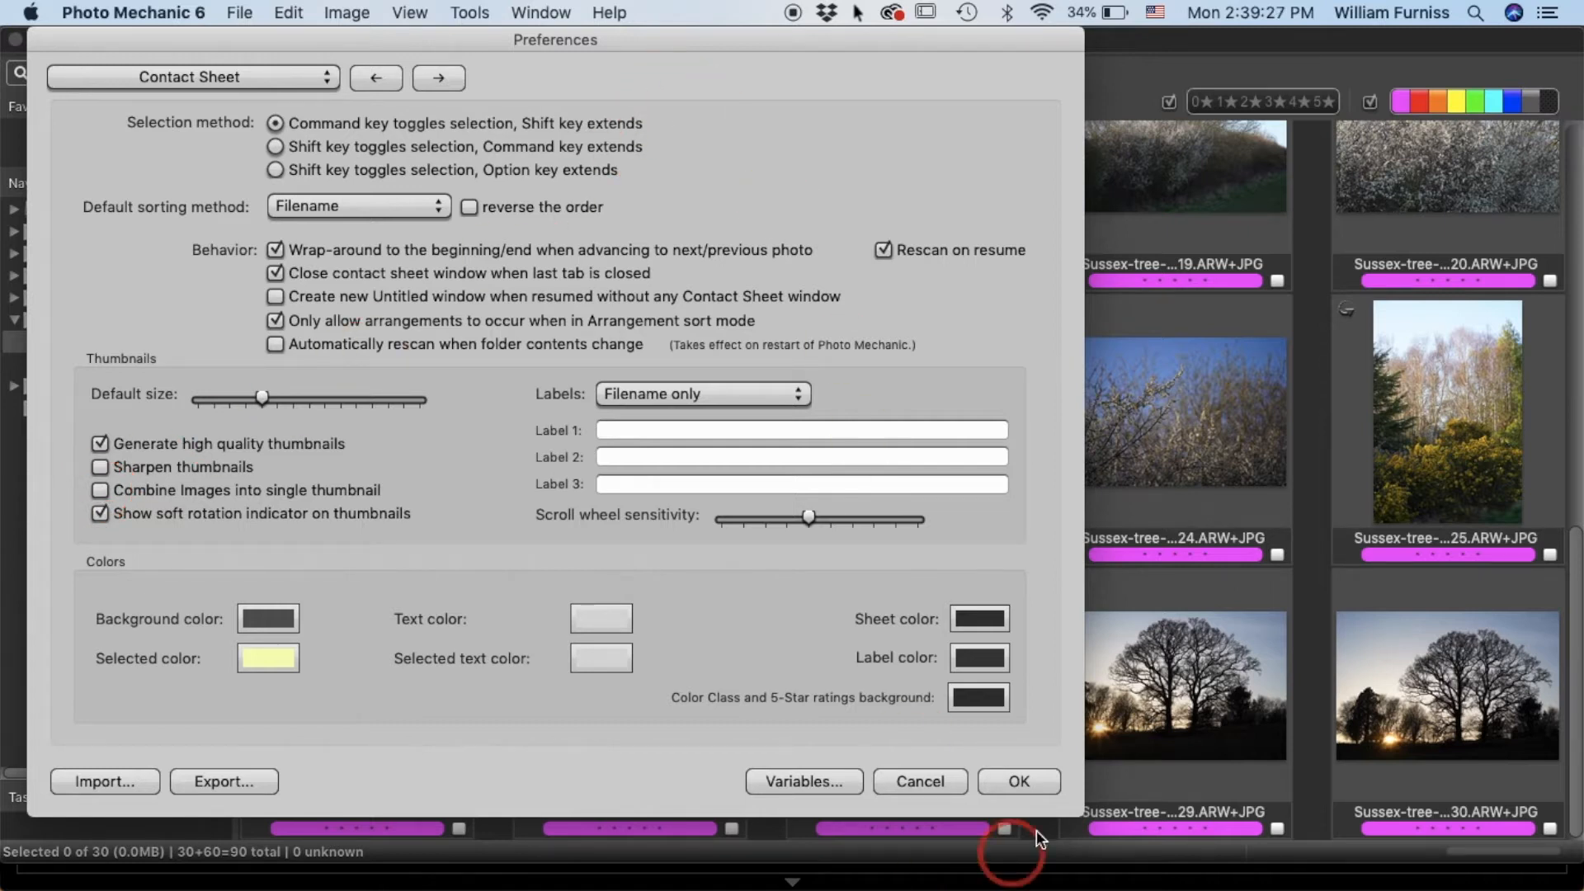
pyautogui.click(1020, 781)
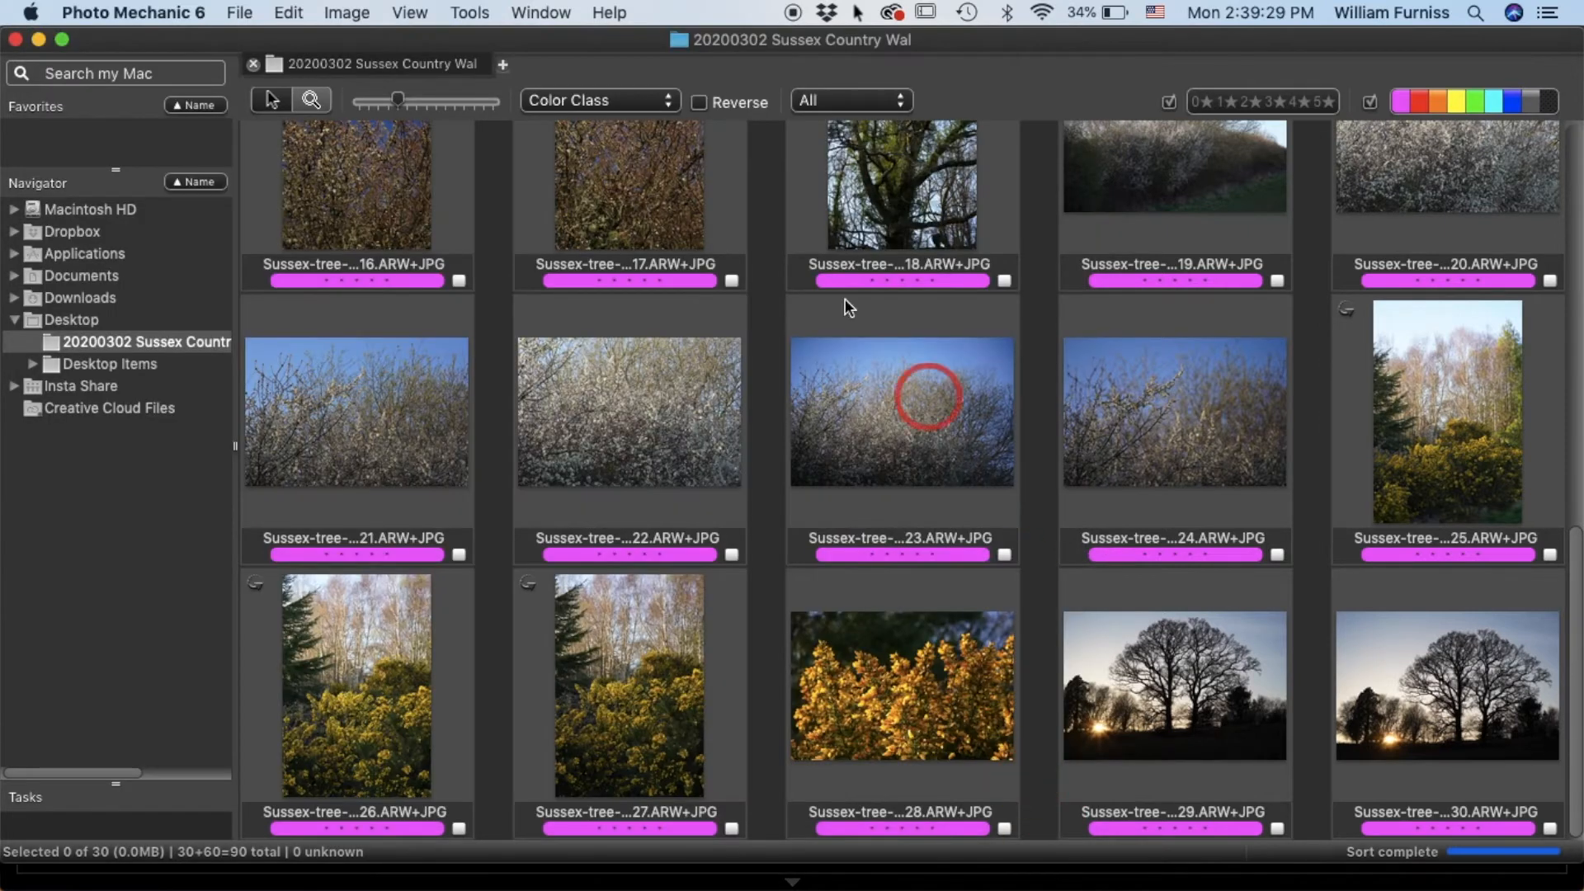
# - Close the contact sheet and reopen the 20200302 Sussex Country Wal folder from the desktop in Photo Mechanic, hiding Lightroom Classic
pyautogui.click(254, 64)
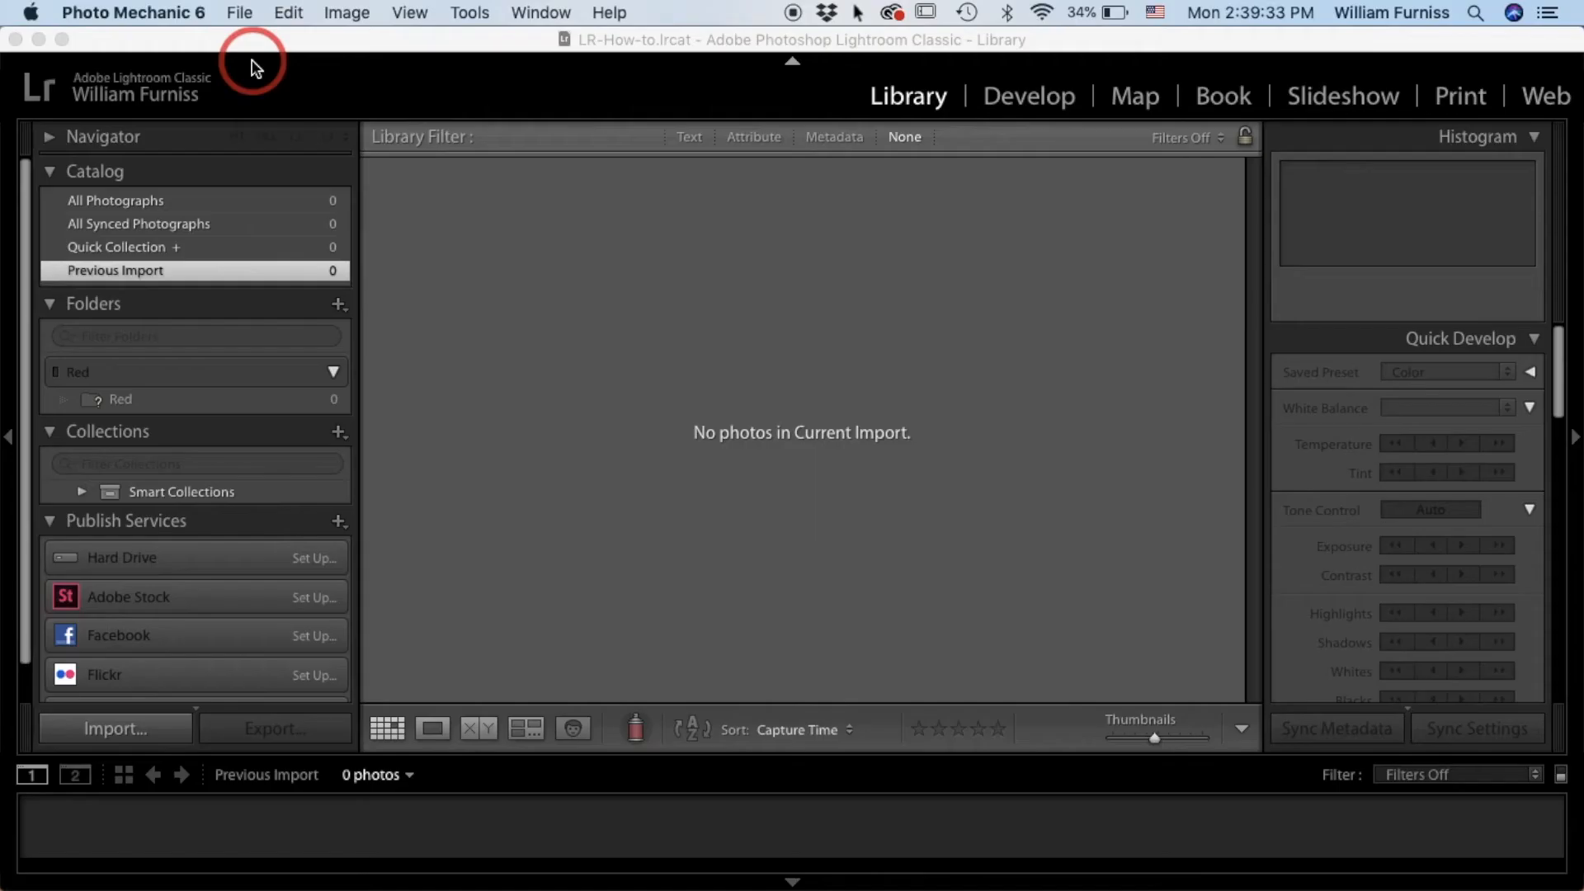
pyautogui.click(457, 41)
pyautogui.press('super+h')
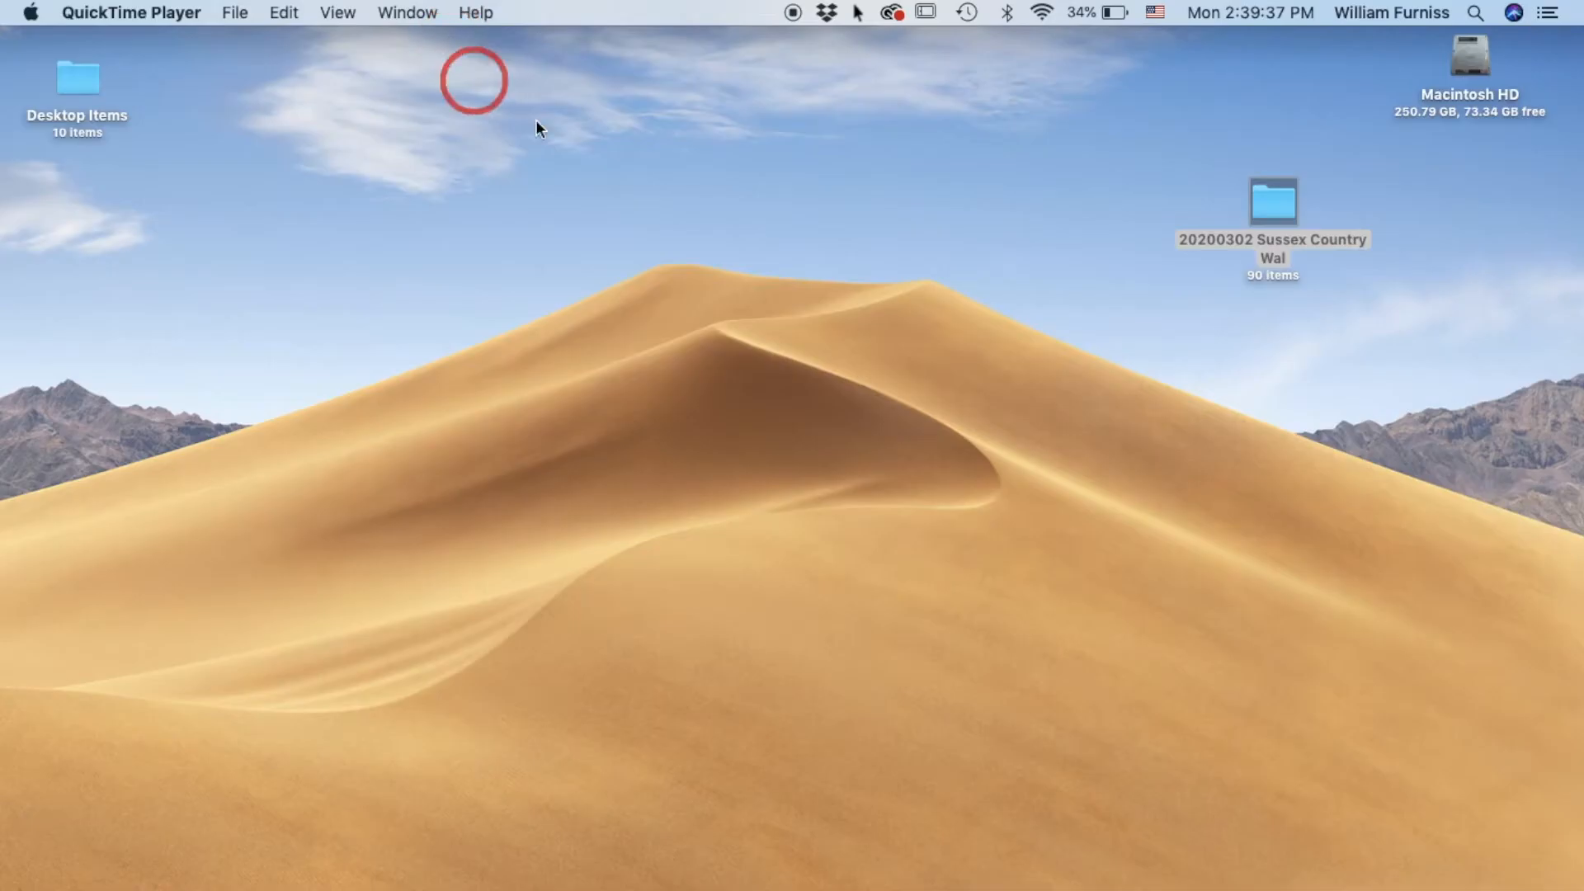
pyautogui.moveTo(1278, 206); pyautogui.dragTo(852, 865)
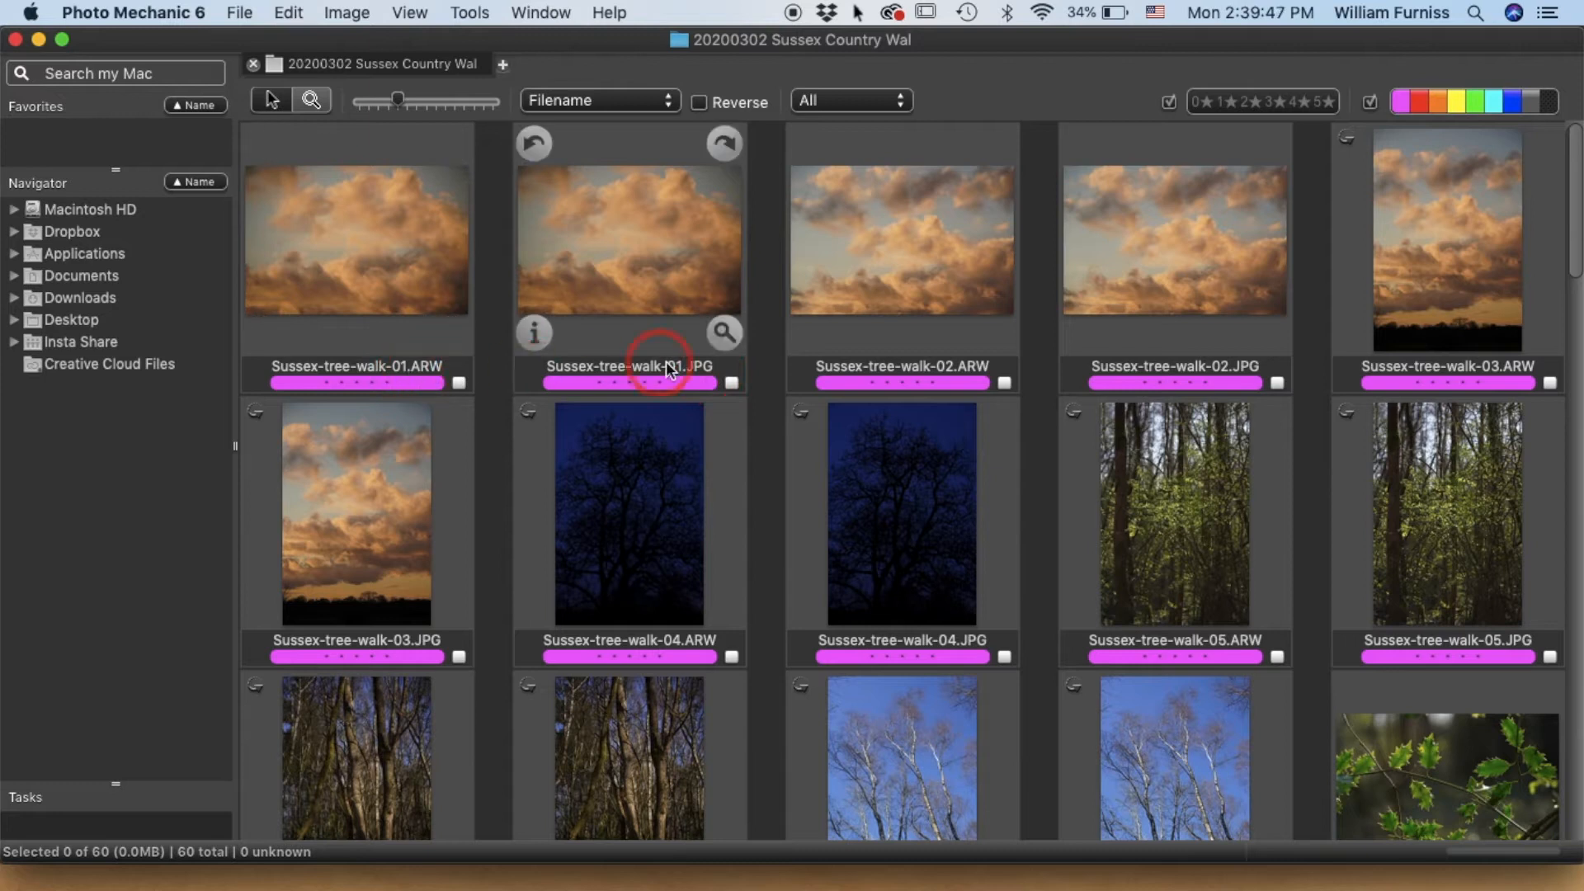
# - Sort the contact sheet by type and delete all JPGs from Sussex-tree-walk-01.JPG through Sussex-tree-walk-30.JPG
pyautogui.click(670, 102)
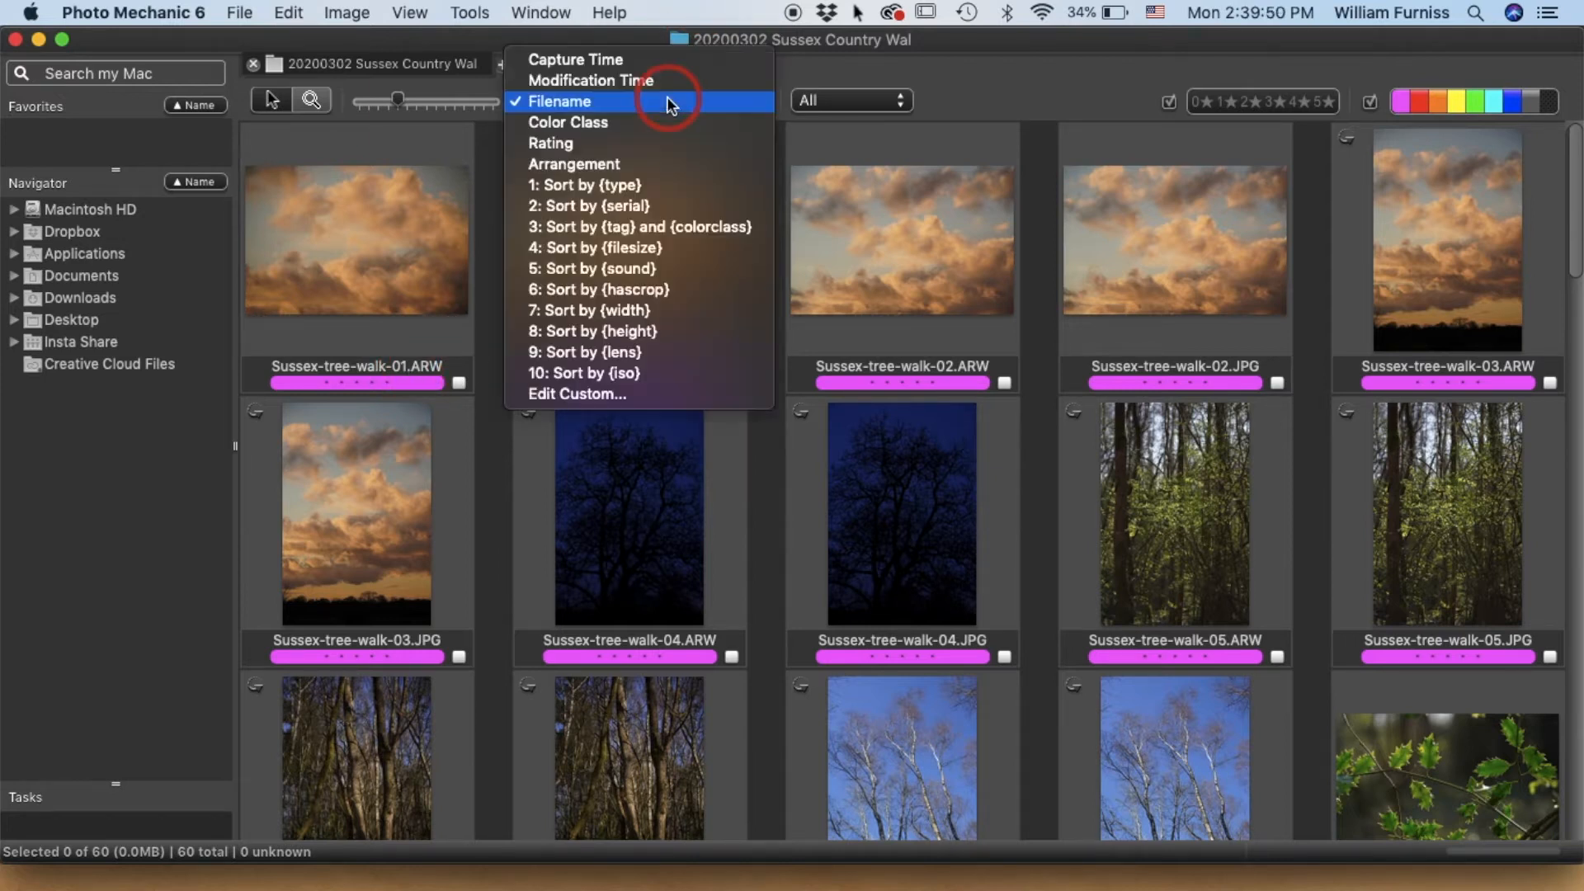
pyautogui.click(655, 185)
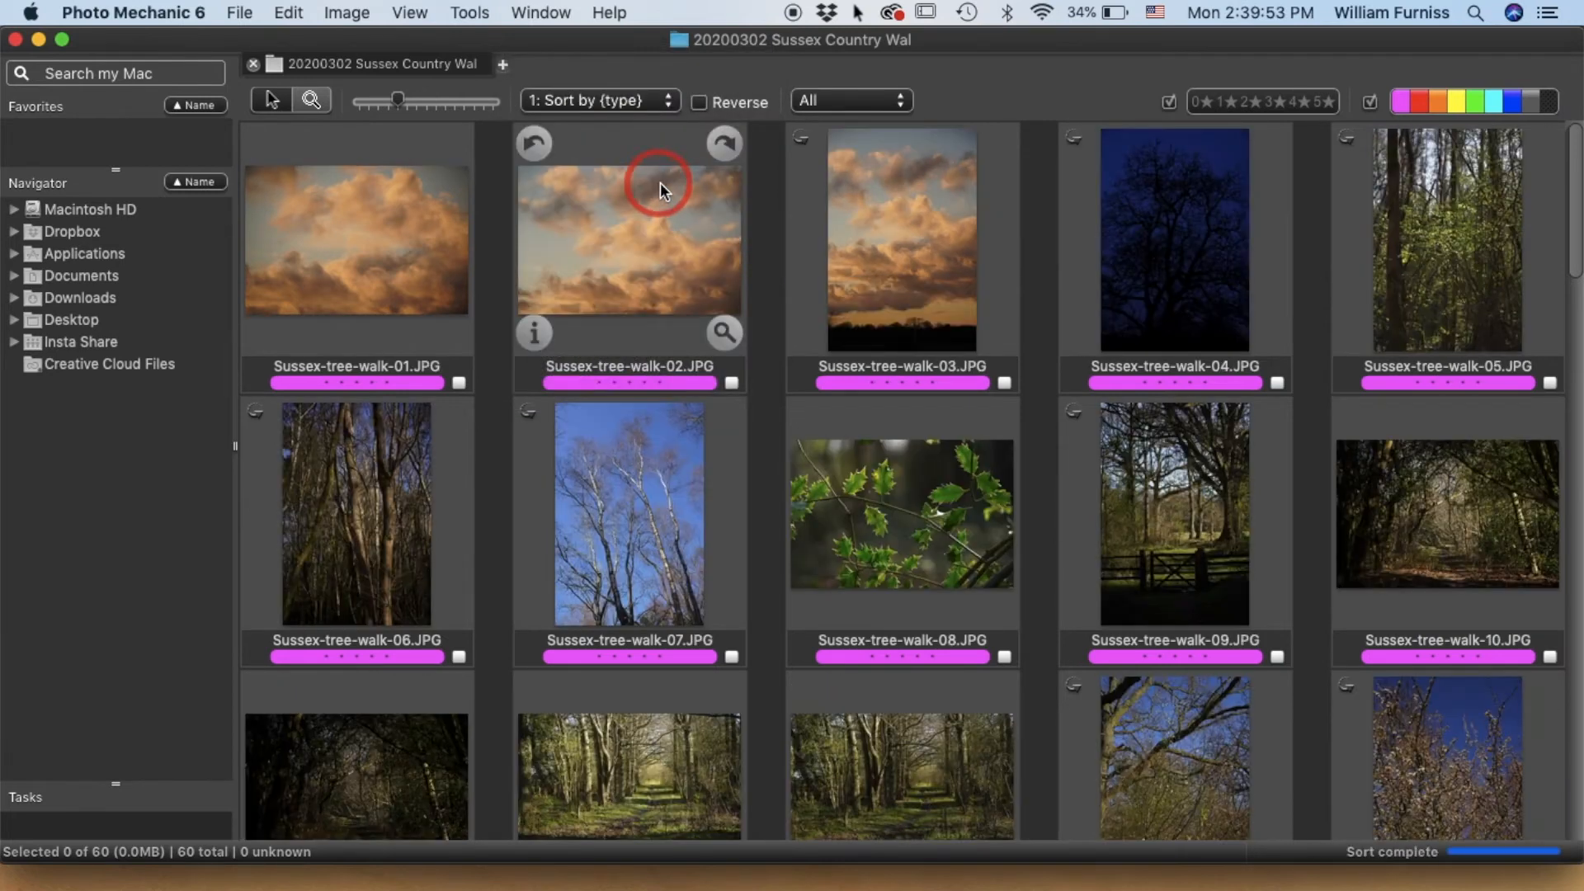
pyautogui.click(353, 251)
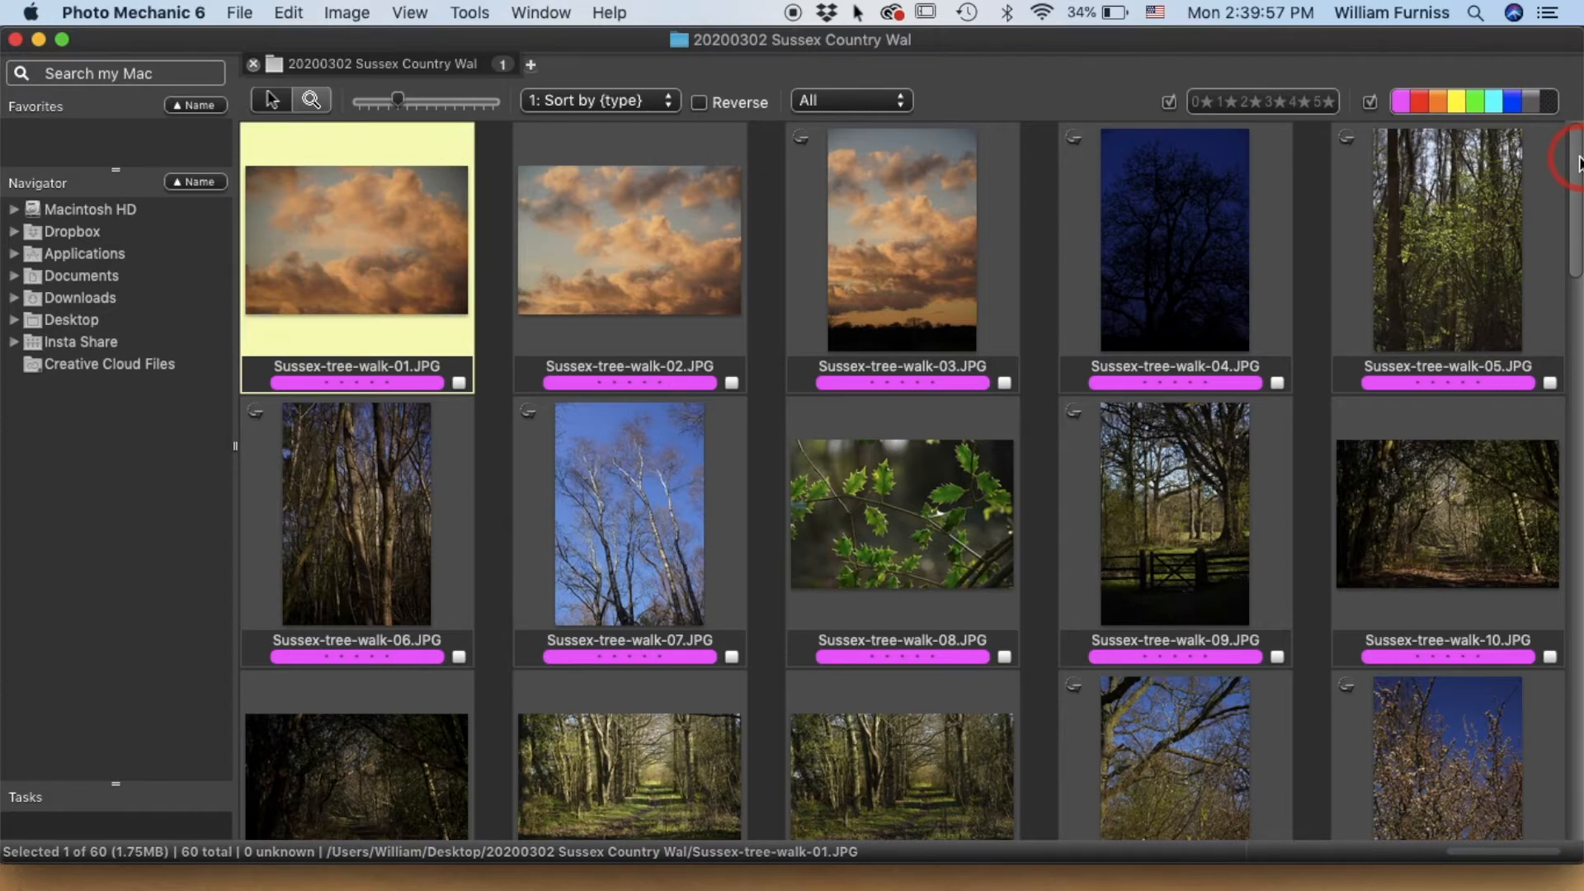
pyautogui.moveTo(1574, 164); pyautogui.dragTo(1528, 730)
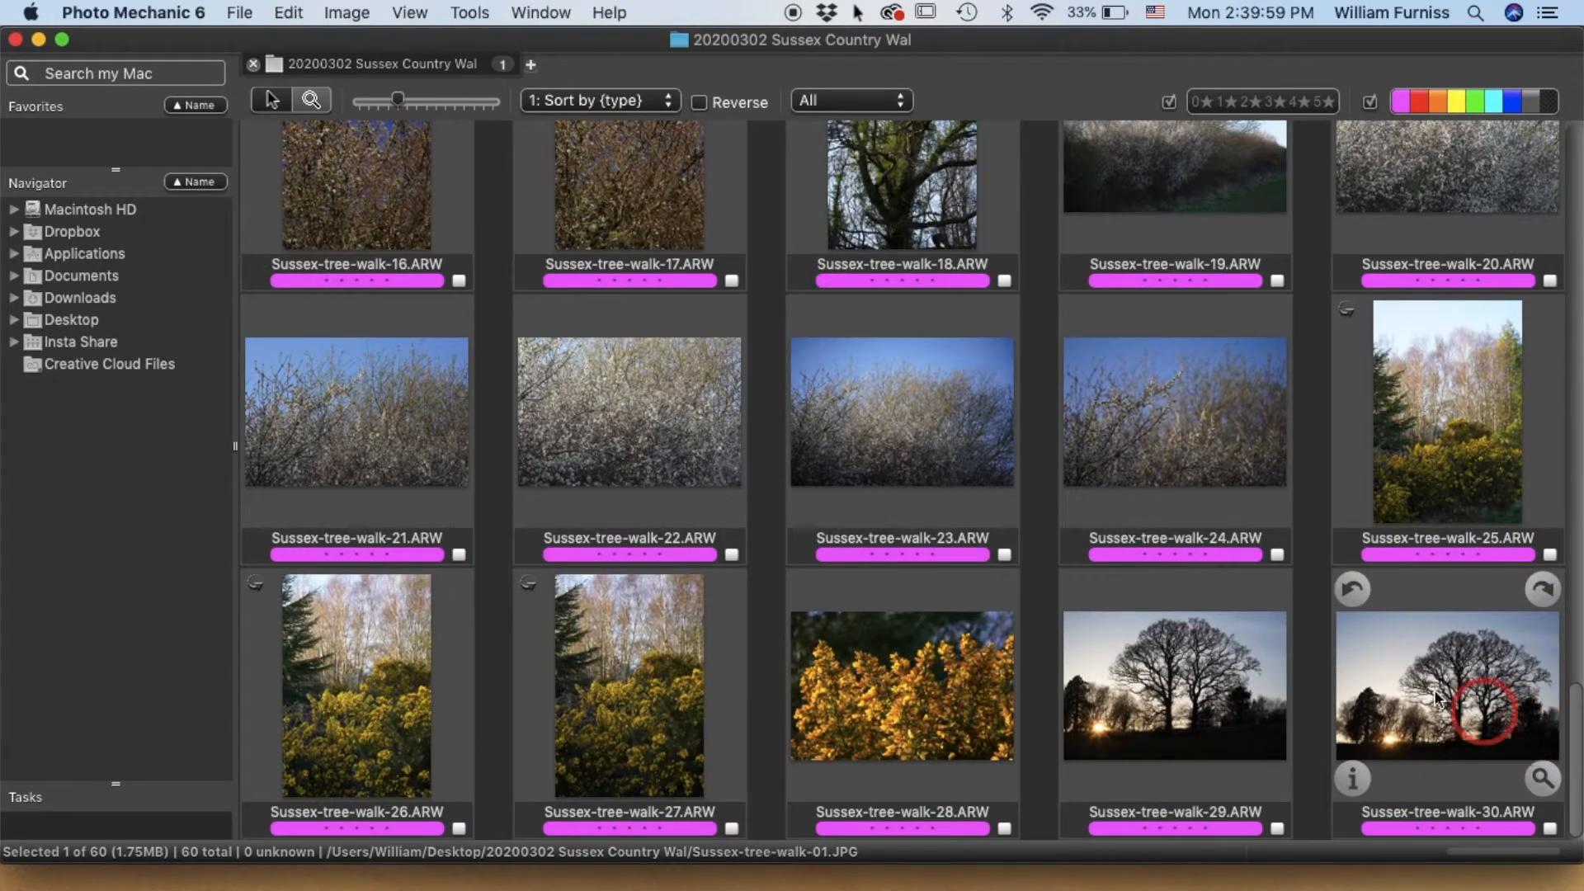
pyautogui.moveTo(1576, 745); pyautogui.dragTo(1575, 472)
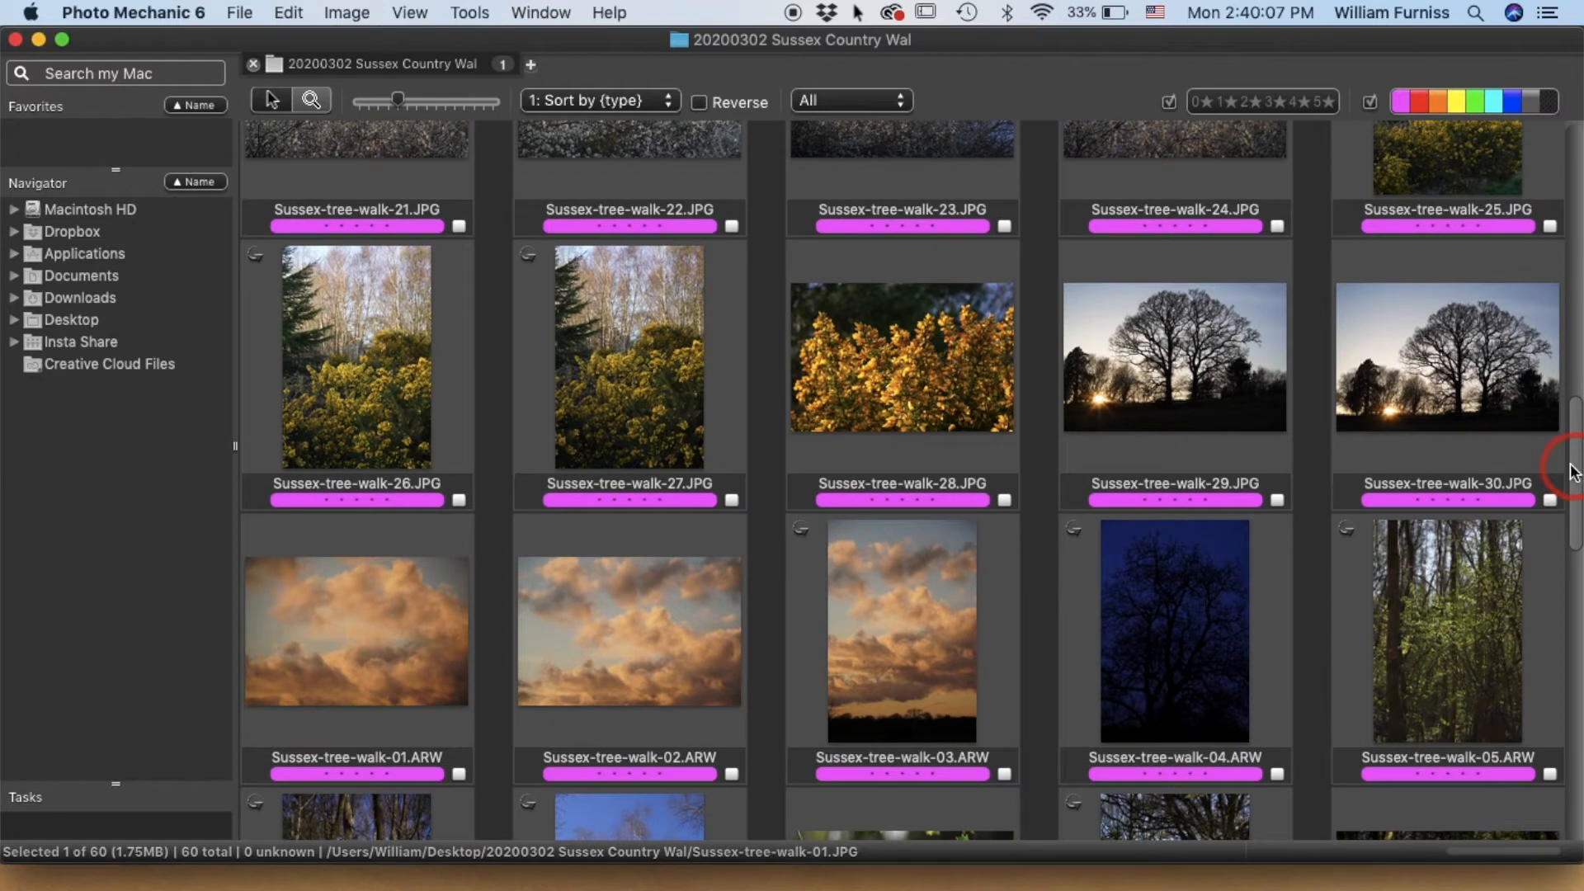
pyautogui.keyDown('shift'); pyautogui.click(1457, 389); pyautogui.keyUp('shift')
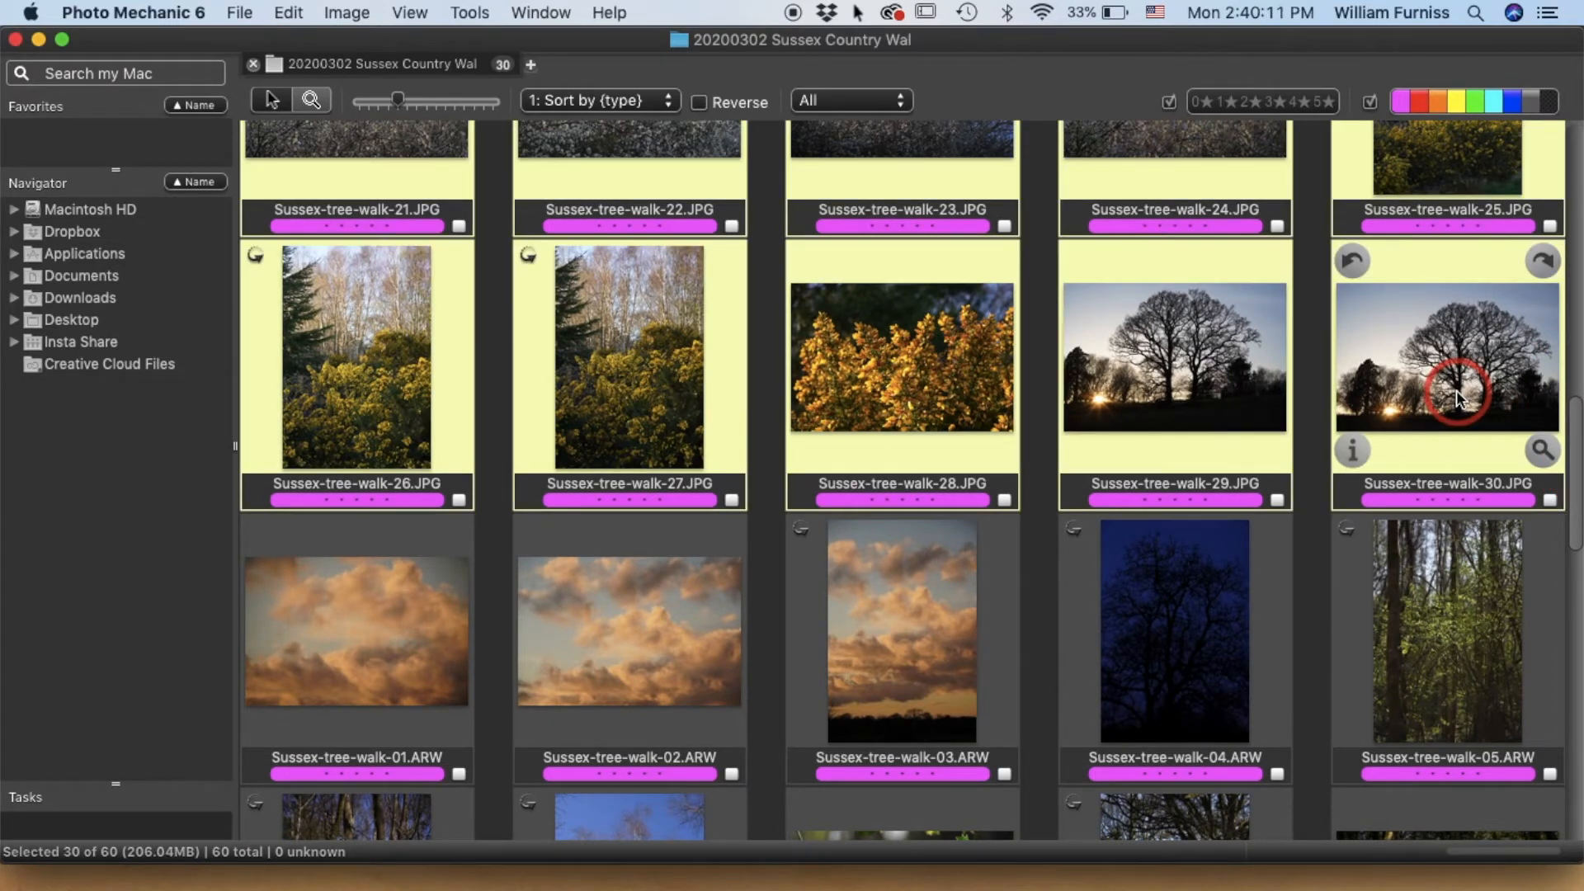
pyautogui.press('Delete')
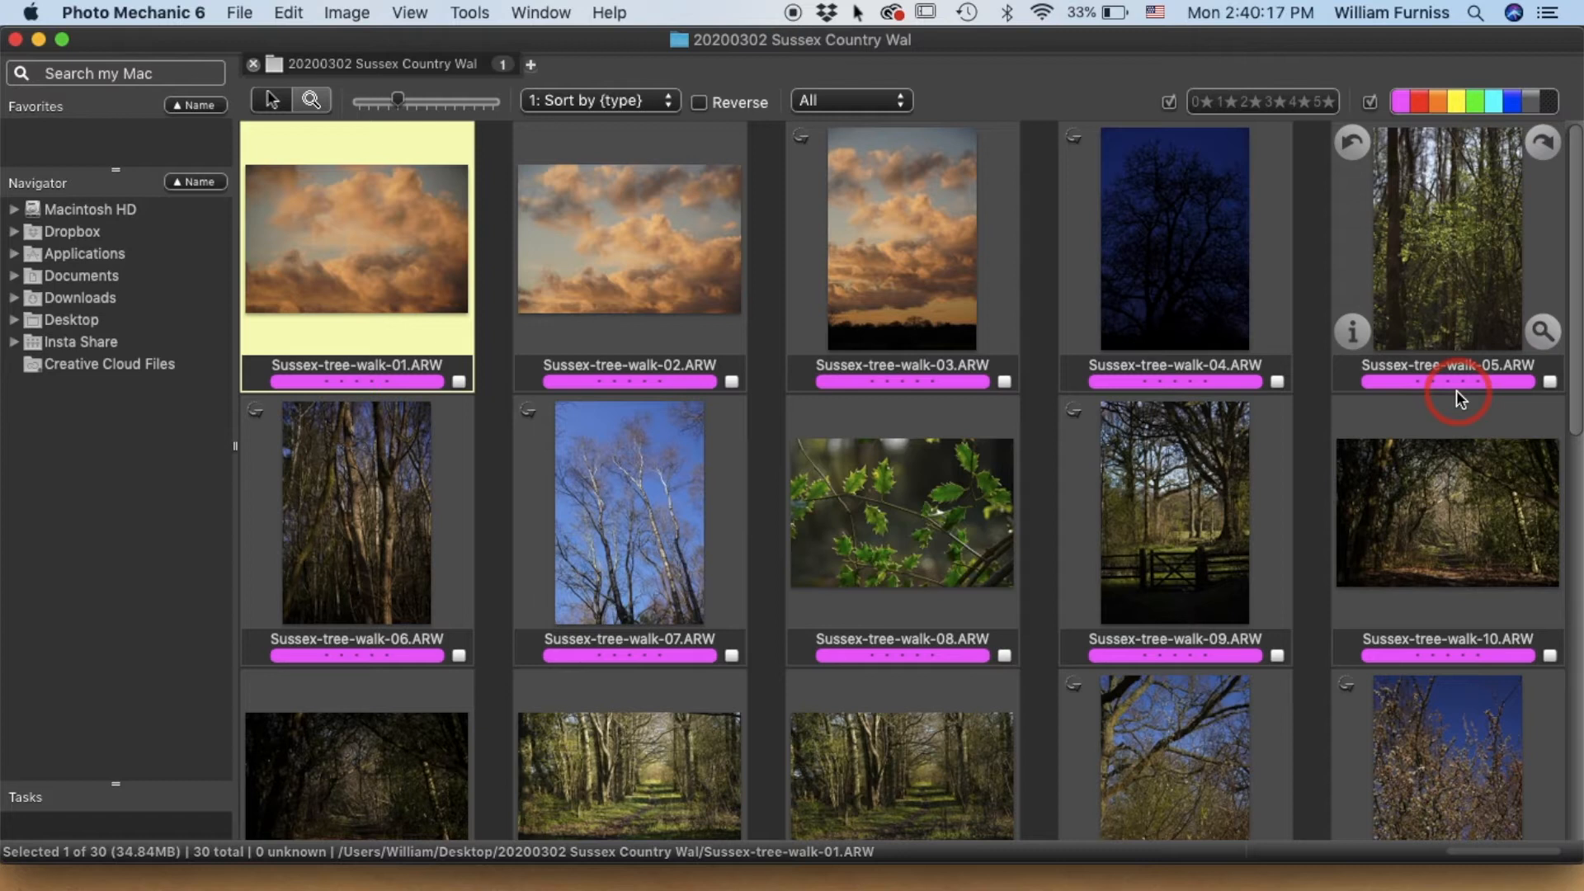
# - Select all remaining ARW photos and hand them over to Lightroom Classic for import, keeping every photo checked
pyautogui.press('cmd+a')
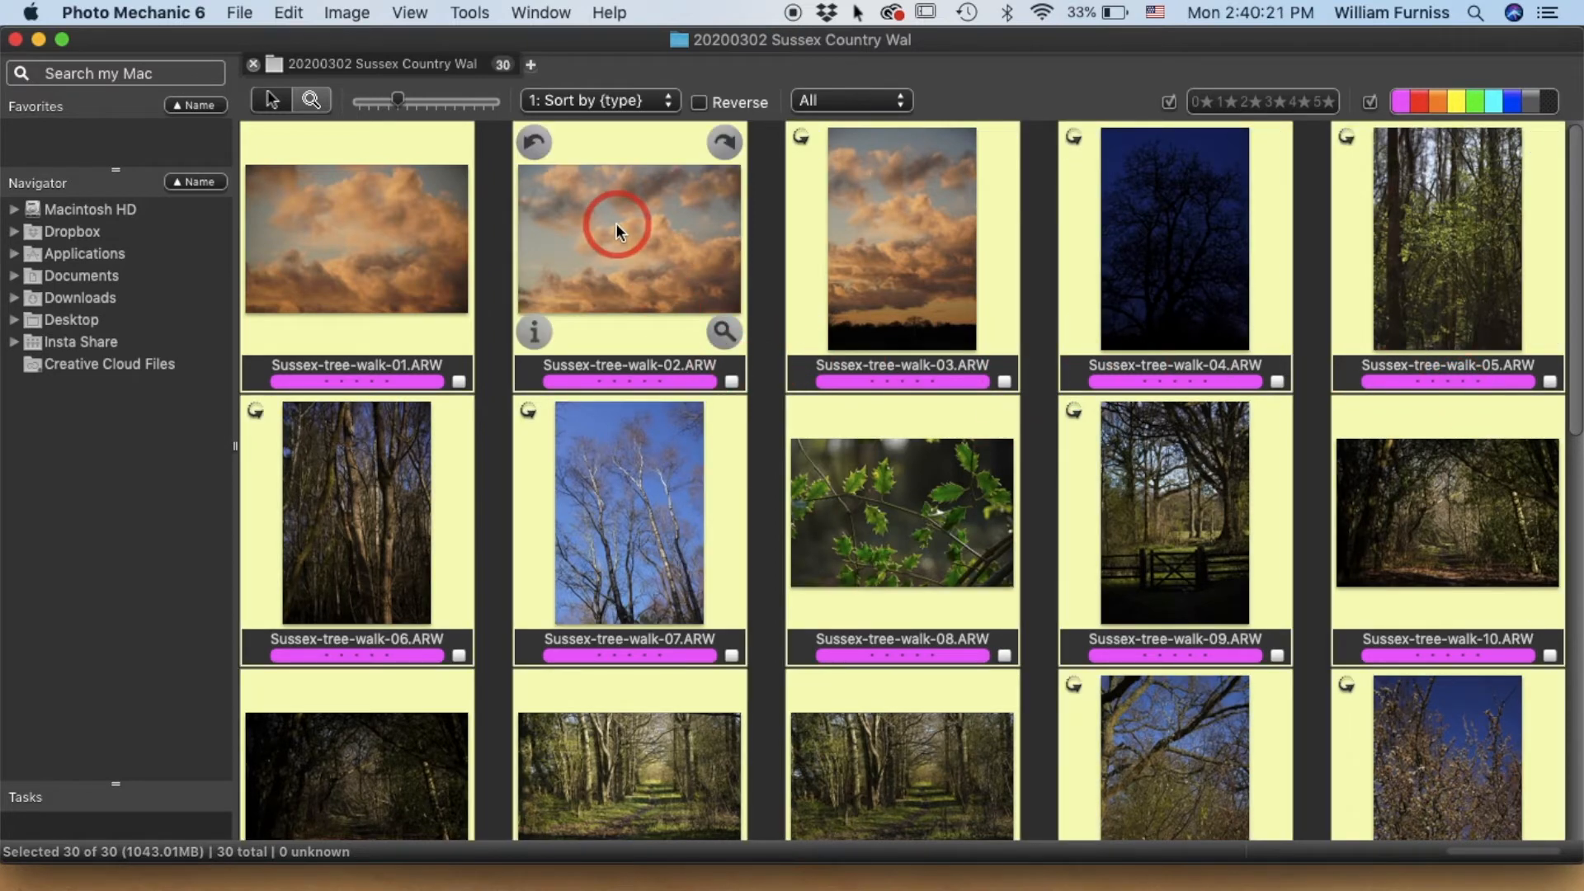
pyautogui.moveTo(615, 222); pyautogui.dragTo(968, 865)
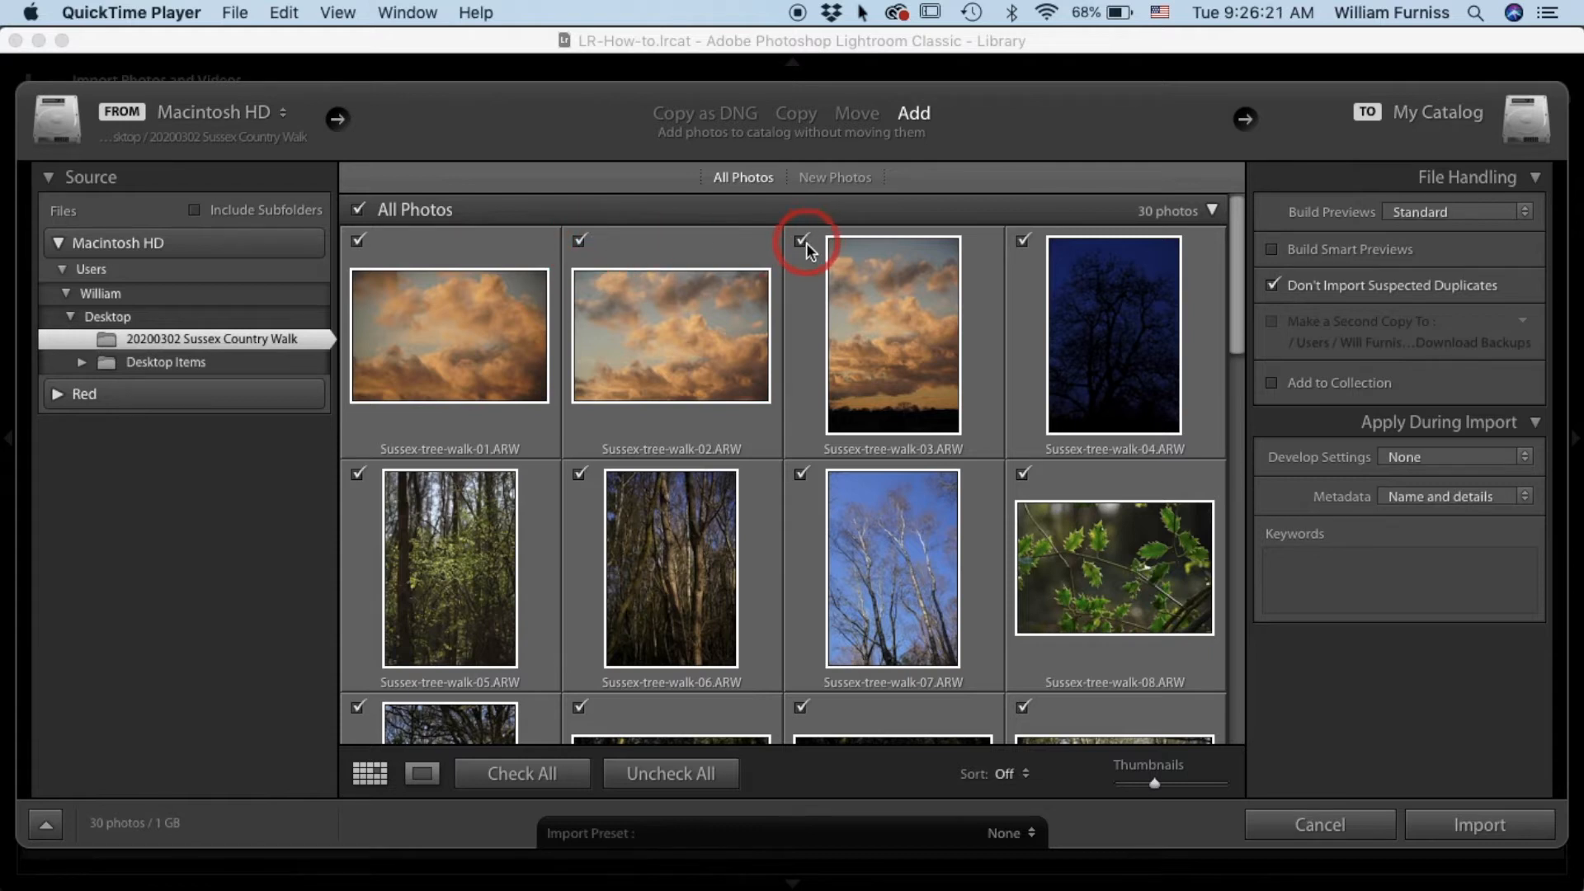
pyautogui.click(1021, 240)
pyautogui.click(1021, 240)
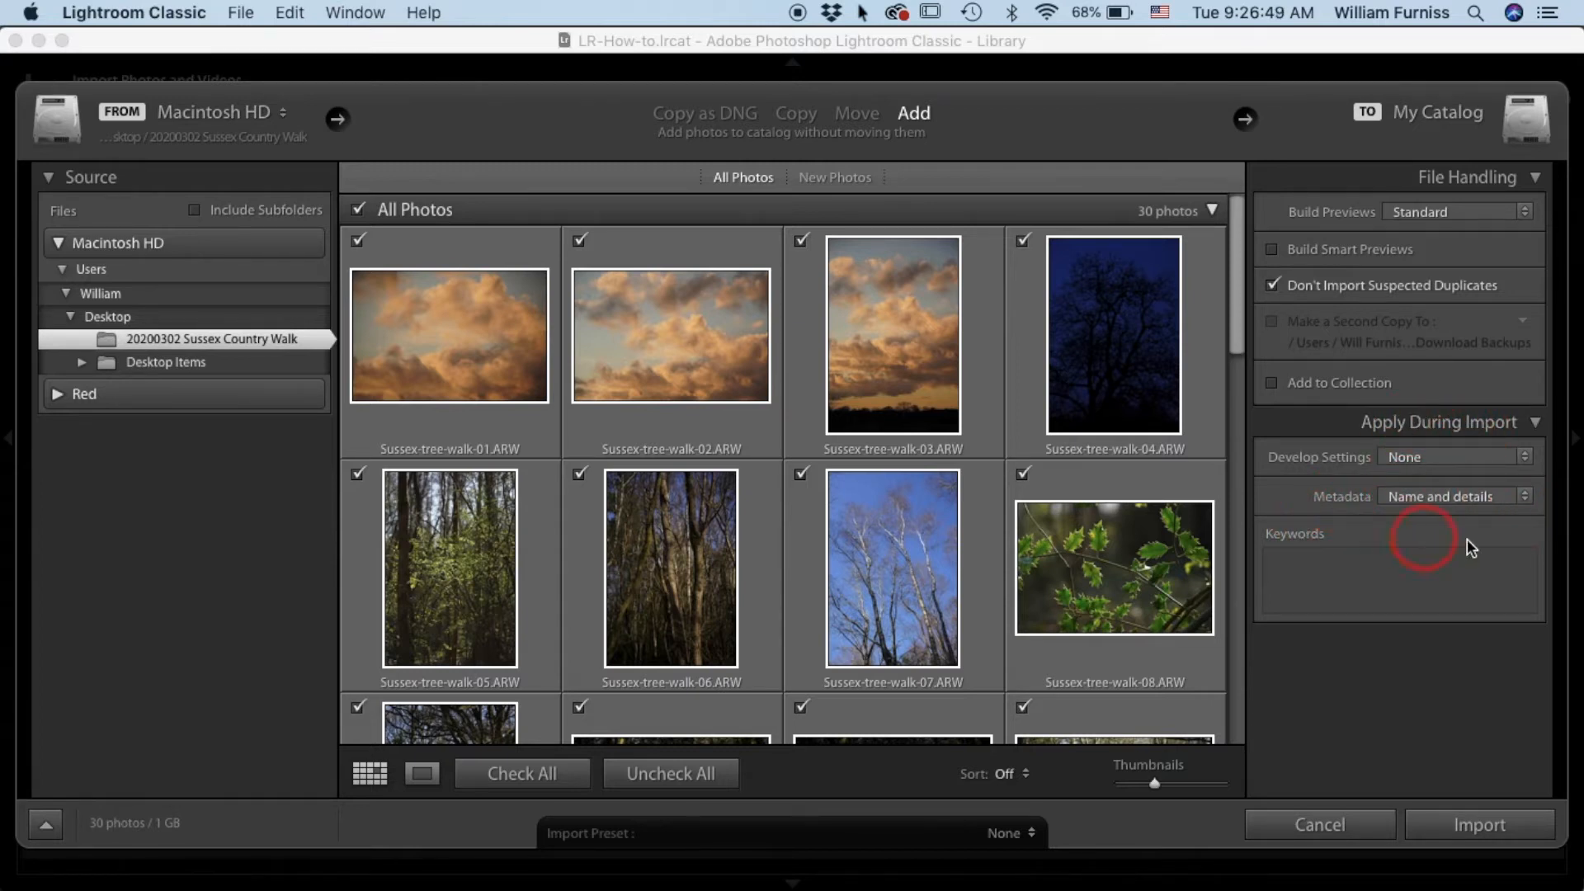
# - Examine the copyright fields of the Name and details metadata preset in the preset editor and close it
pyautogui.click(1526, 495)
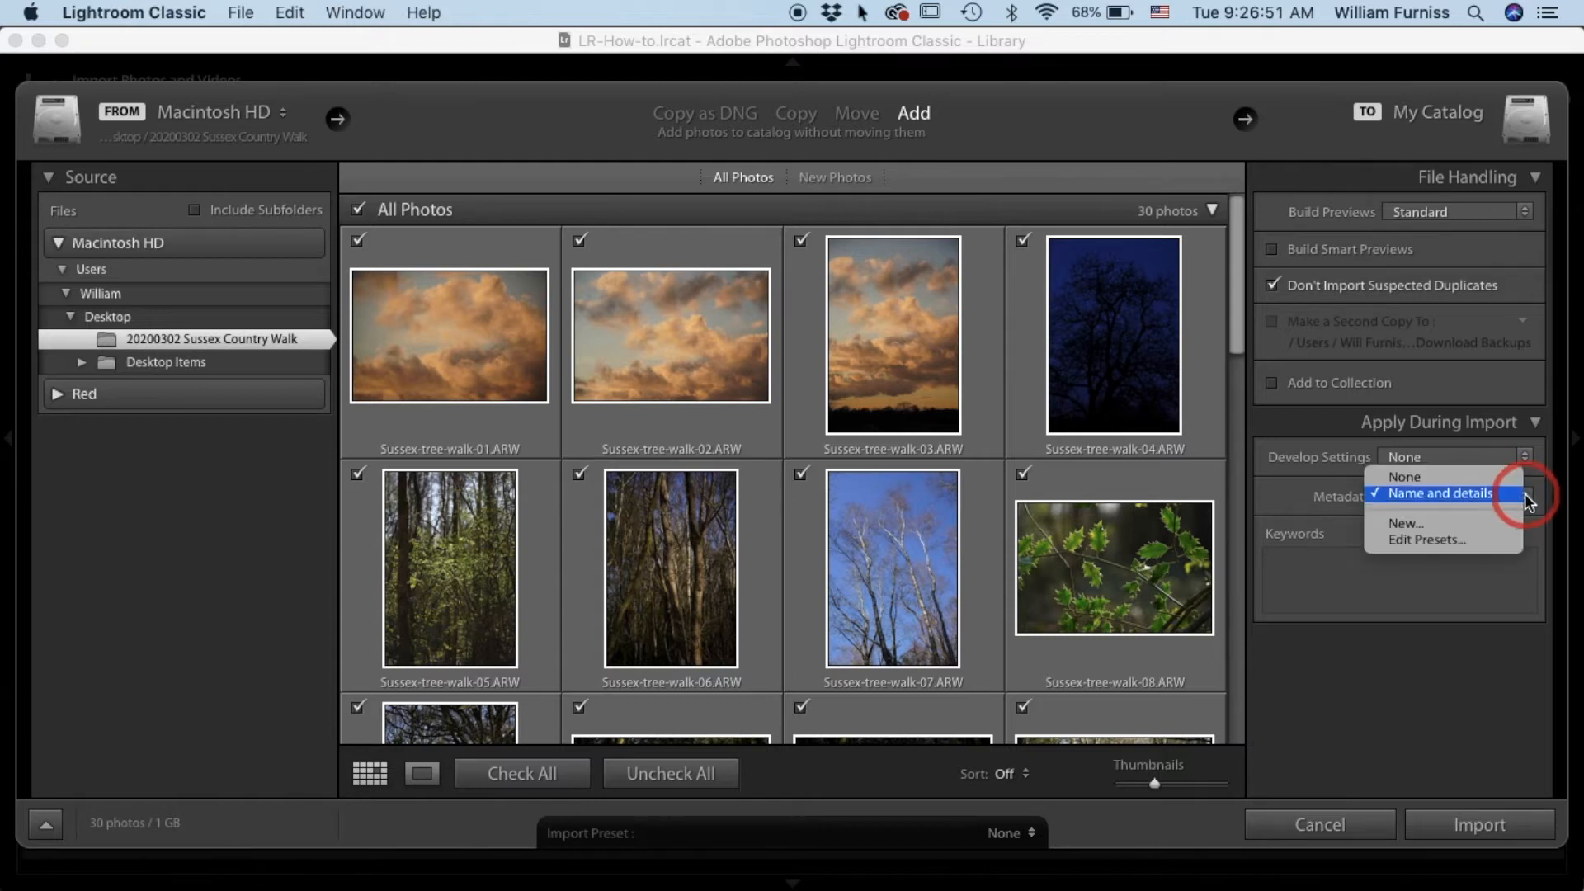
pyautogui.click(1495, 537)
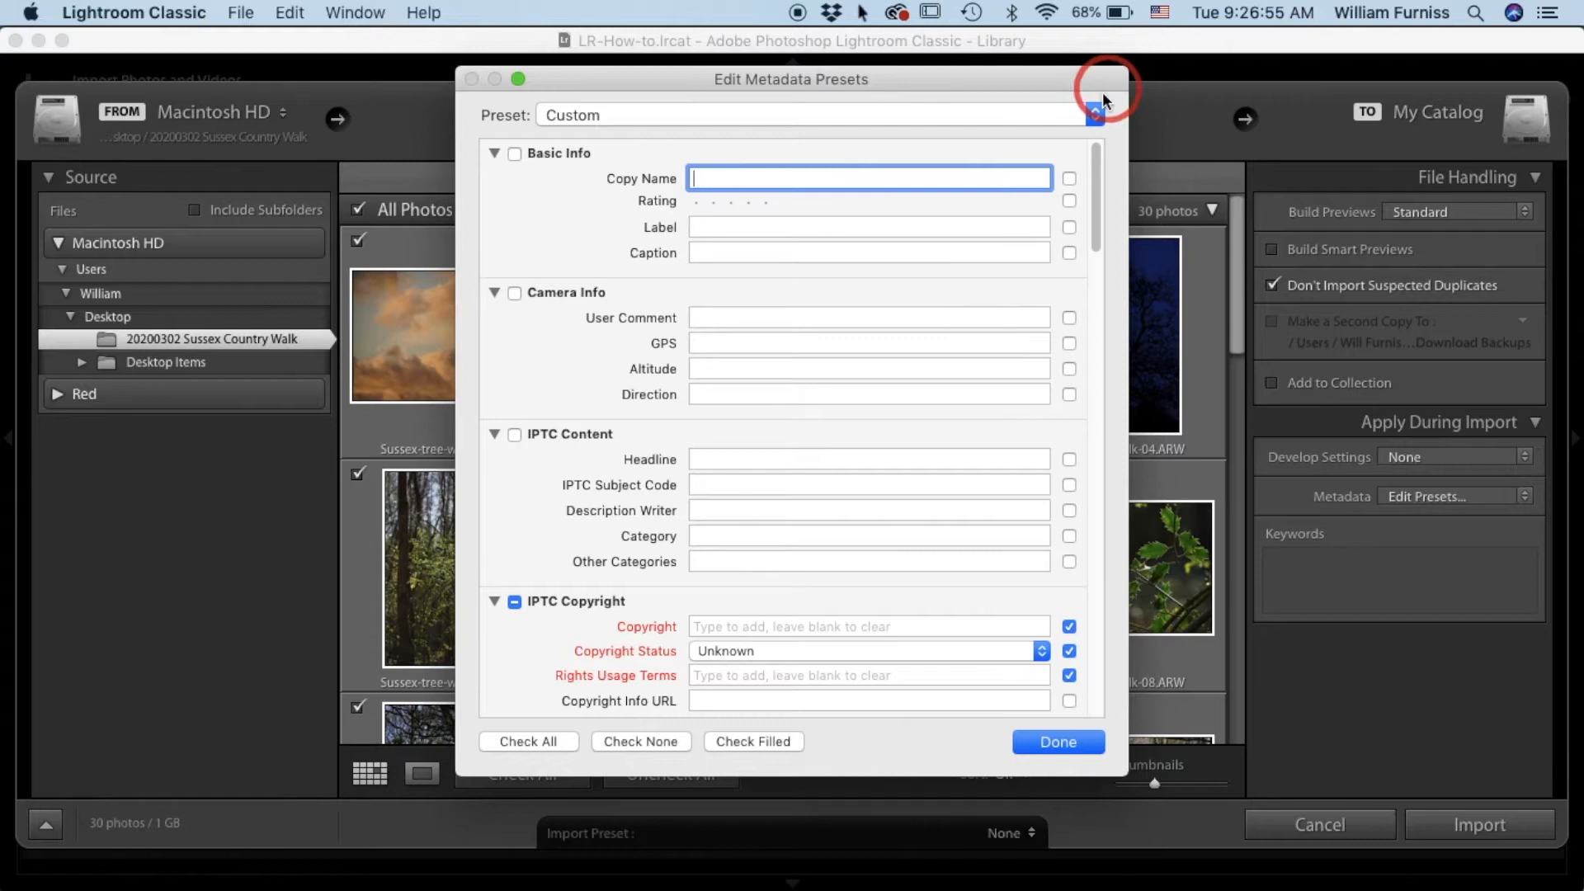
pyautogui.click(1091, 114)
pyautogui.click(1086, 150)
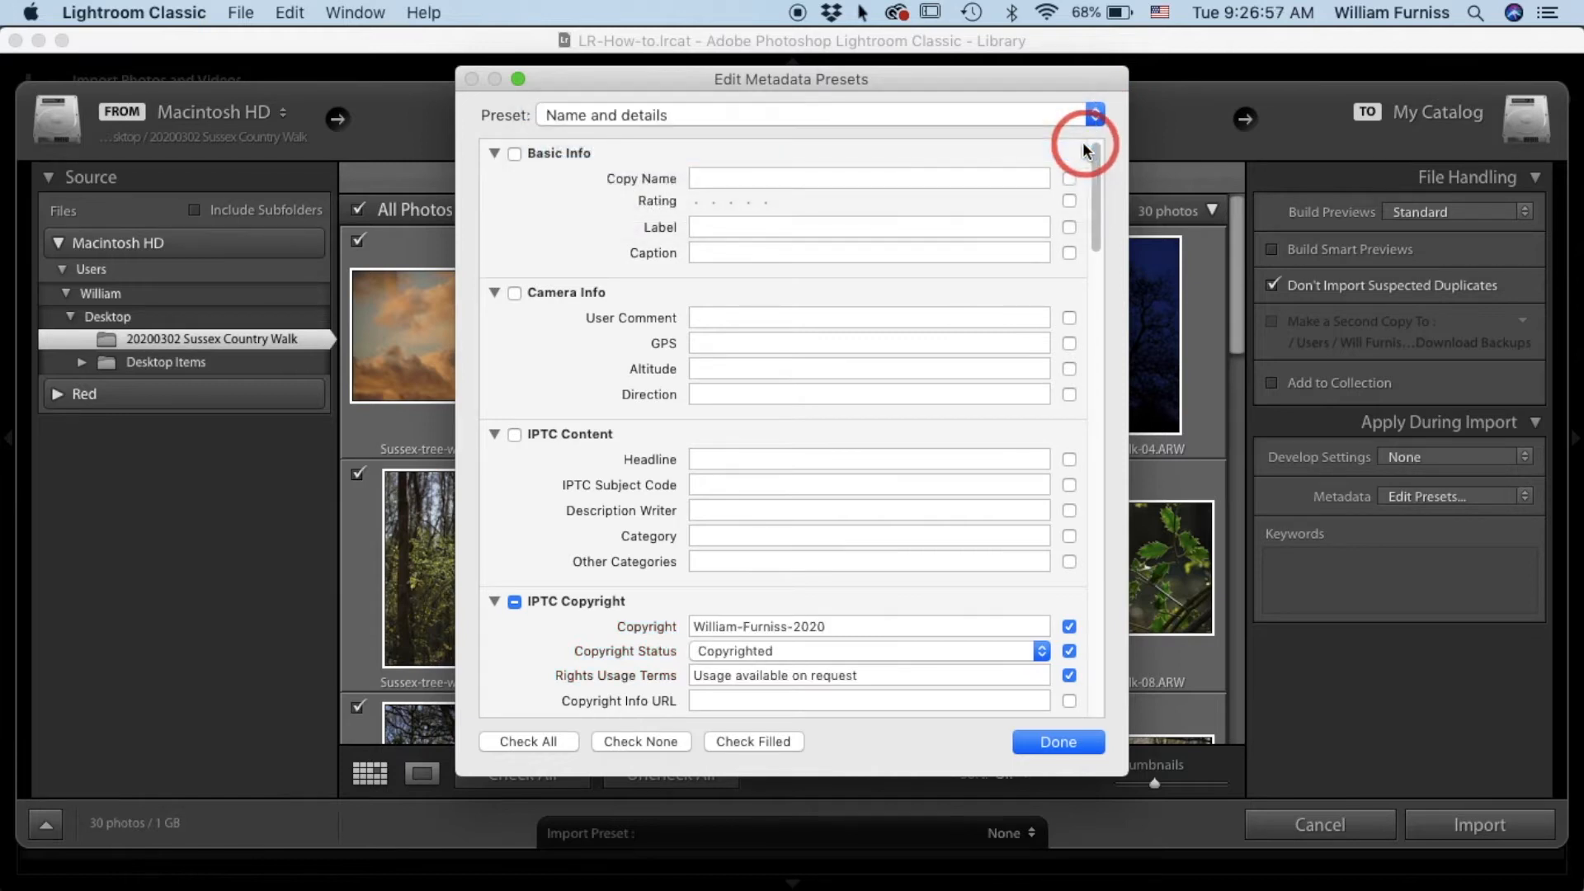
pyautogui.moveTo(1094, 164)
pyautogui.mouseDown()
pyautogui.moveTo(1092, 244)
pyautogui.moveTo(1104, 142)
pyautogui.mouseUp()
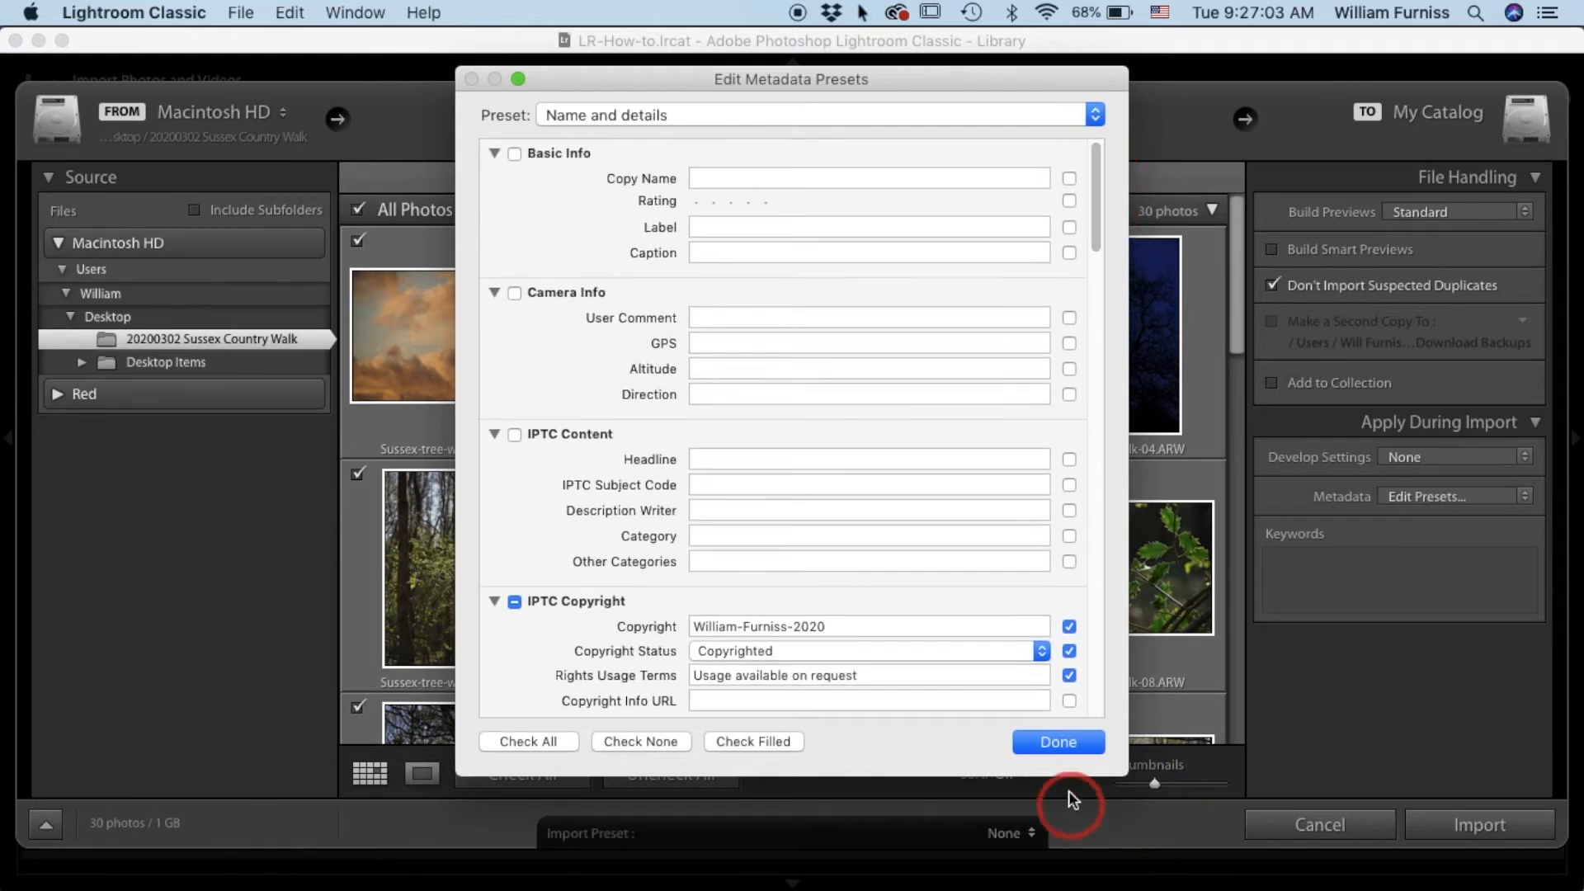
pyautogui.click(1077, 750)
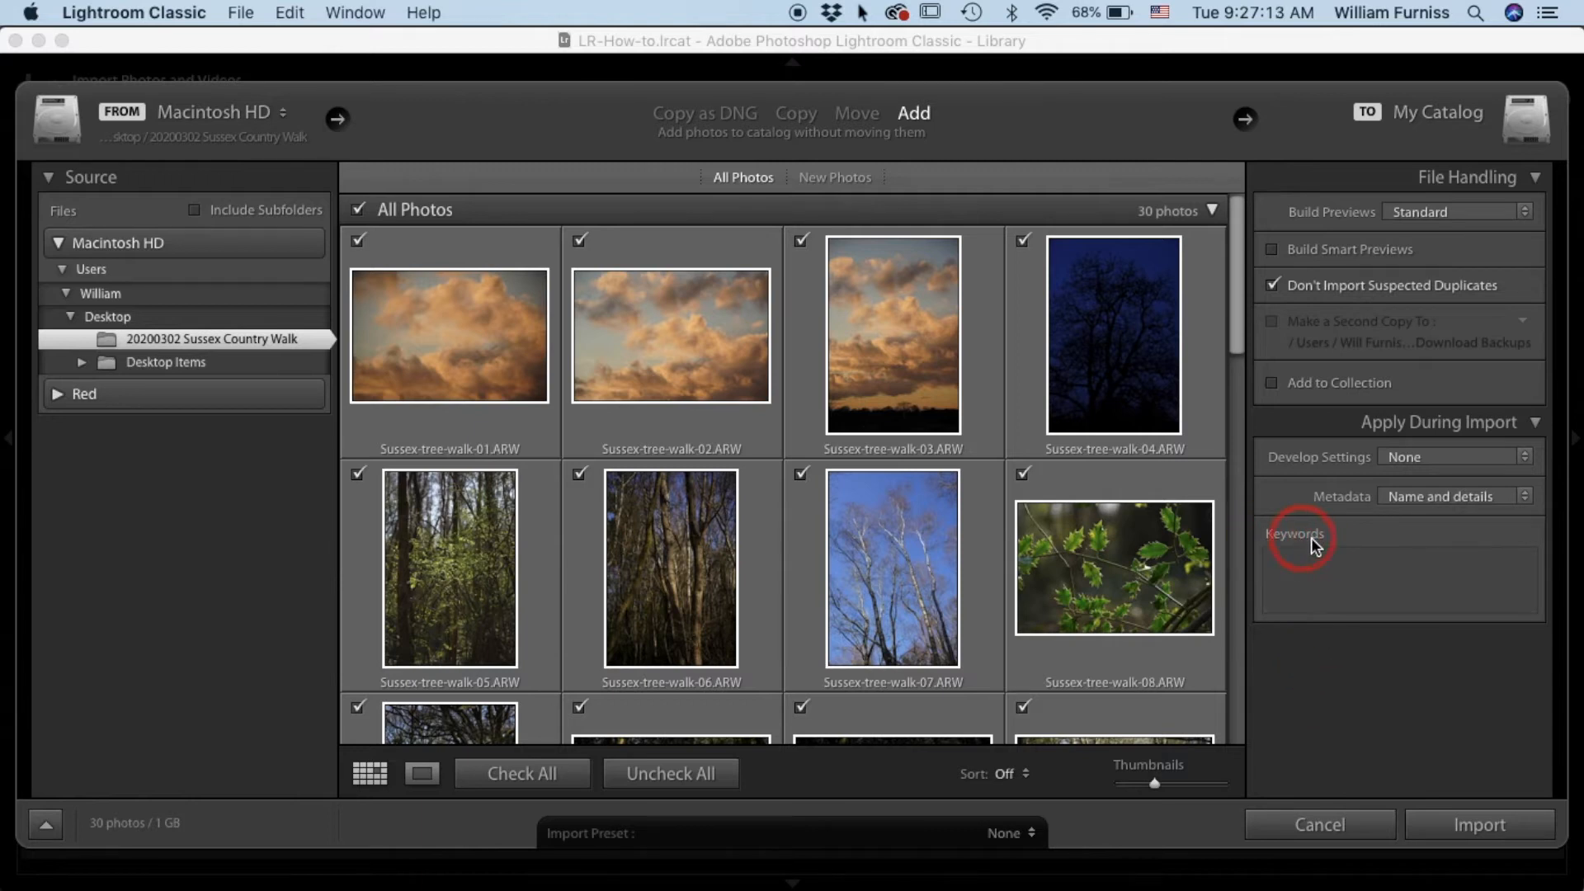
# - Enter the import keywords West Sussex, spring and Countryside, and import the photos into the catalog
pyautogui.click(1284, 564)
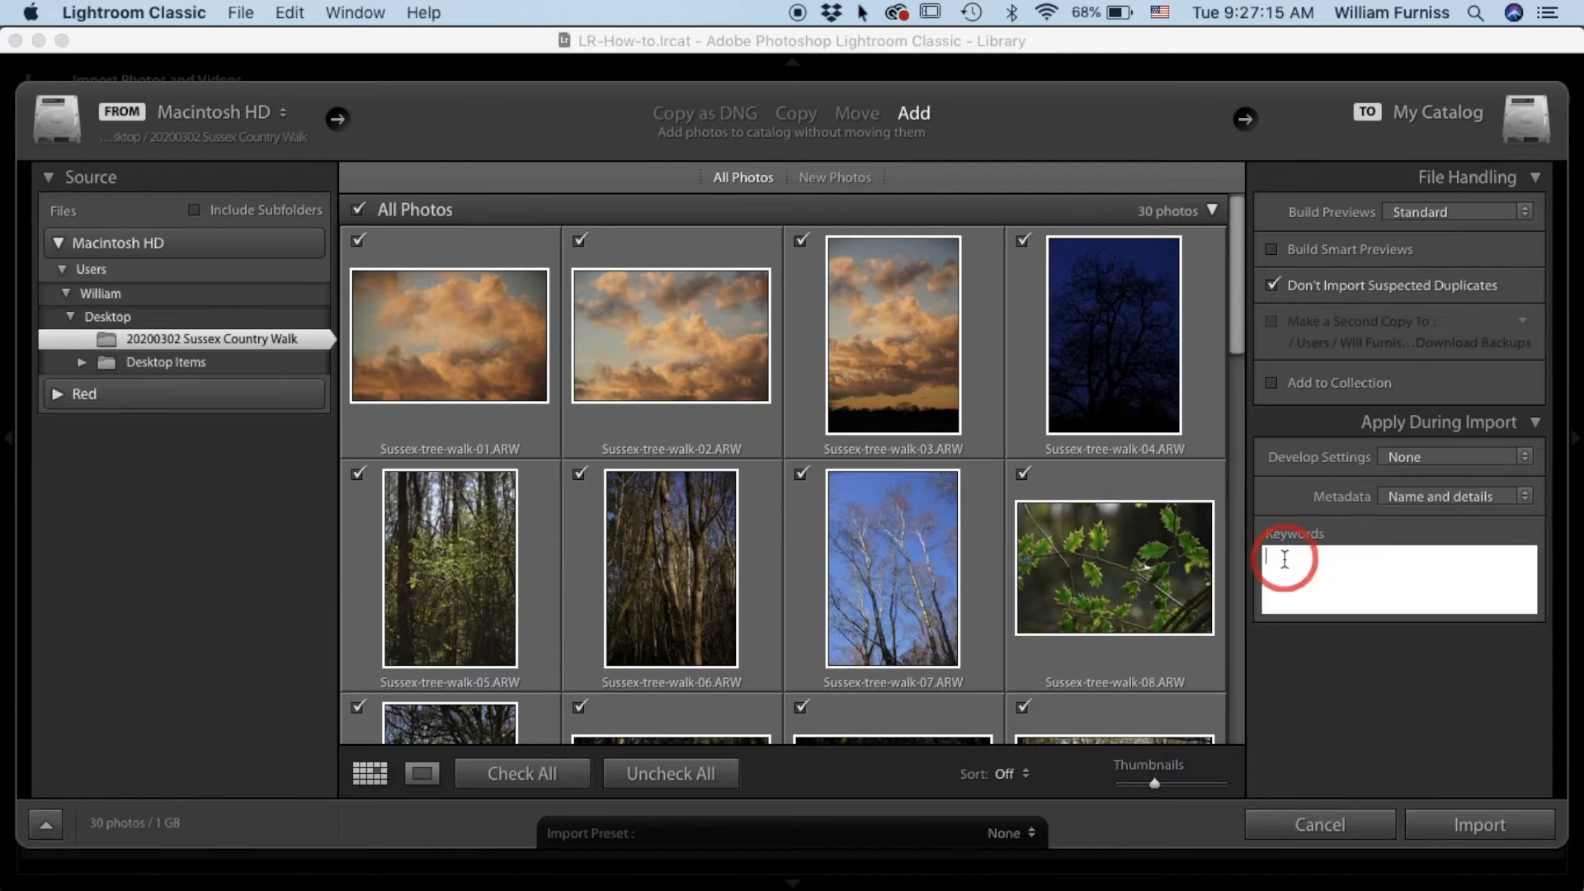
pyautogui.write('We')
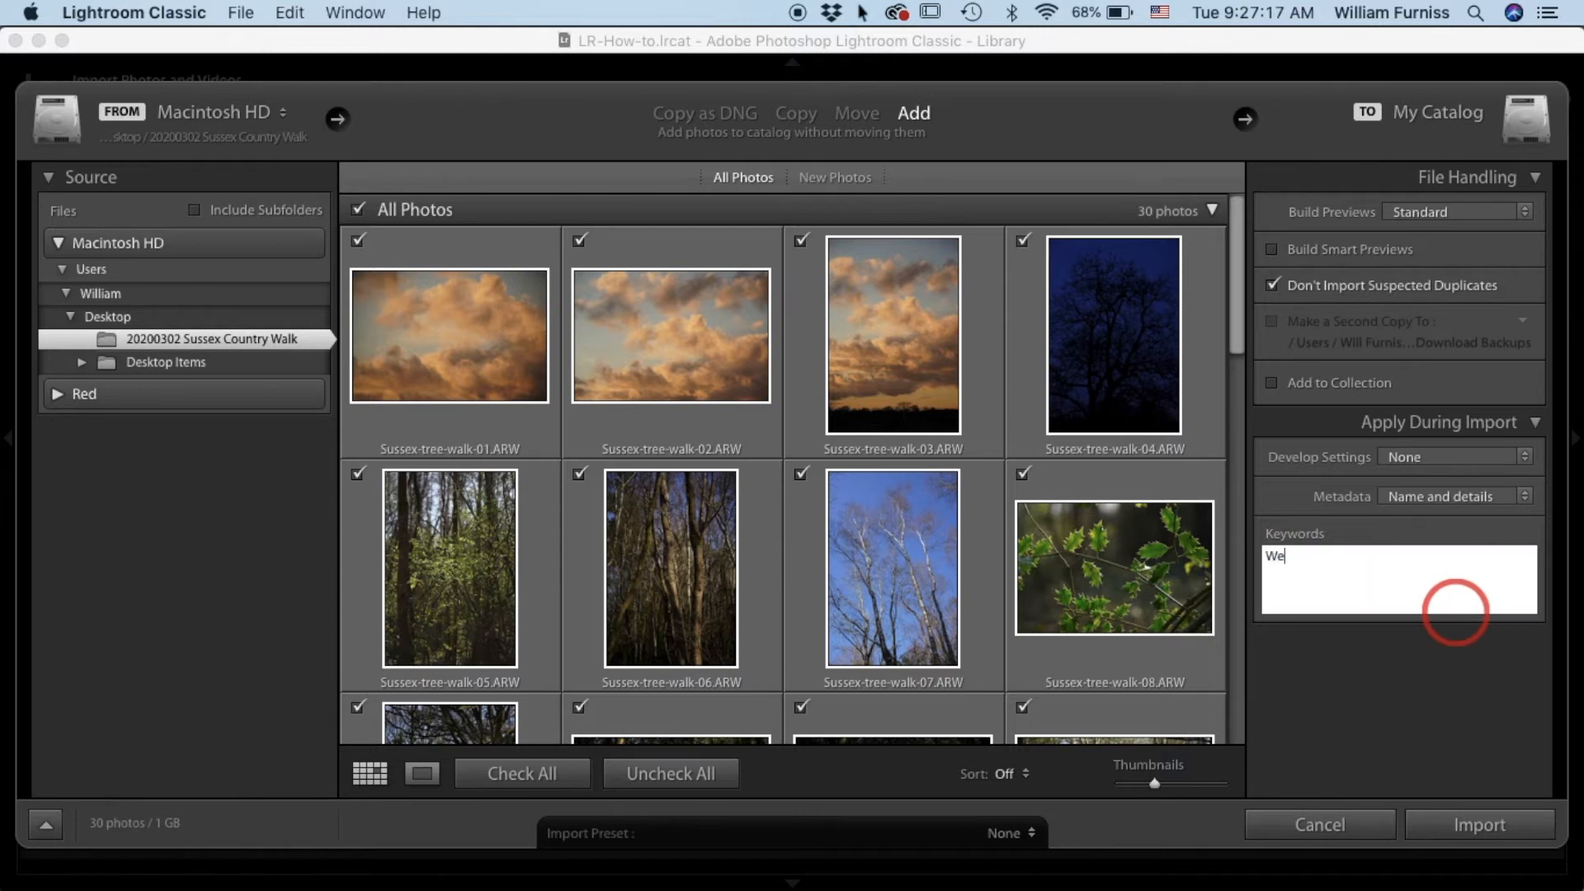
pyautogui.write('st Sussex')
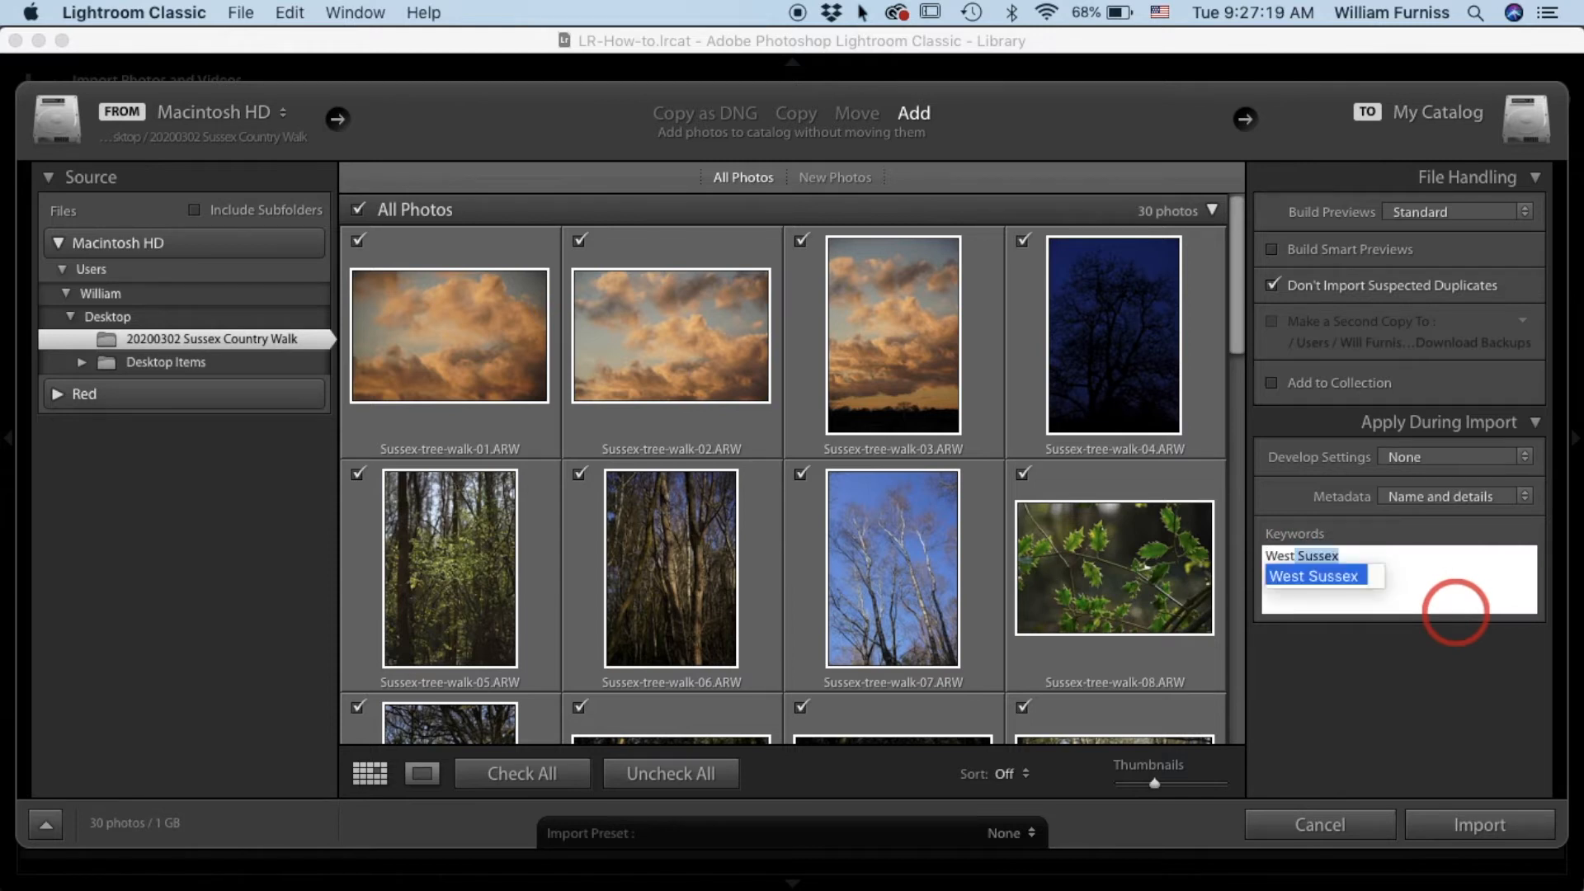
pyautogui.press('Return')
pyautogui.write(', spri')
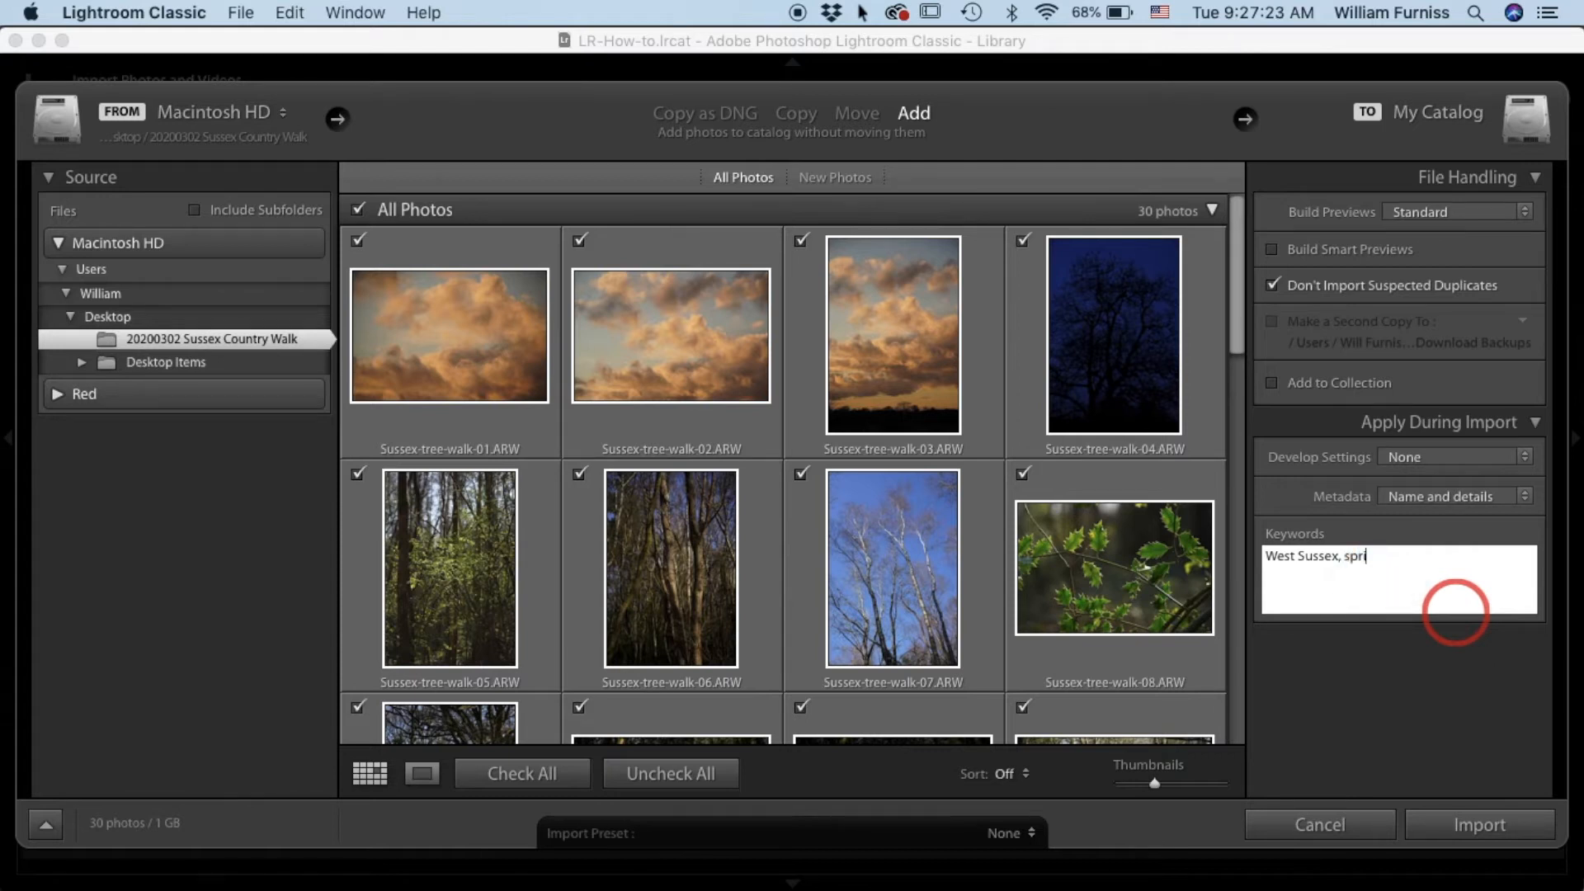
pyautogui.write('ng, countryside')
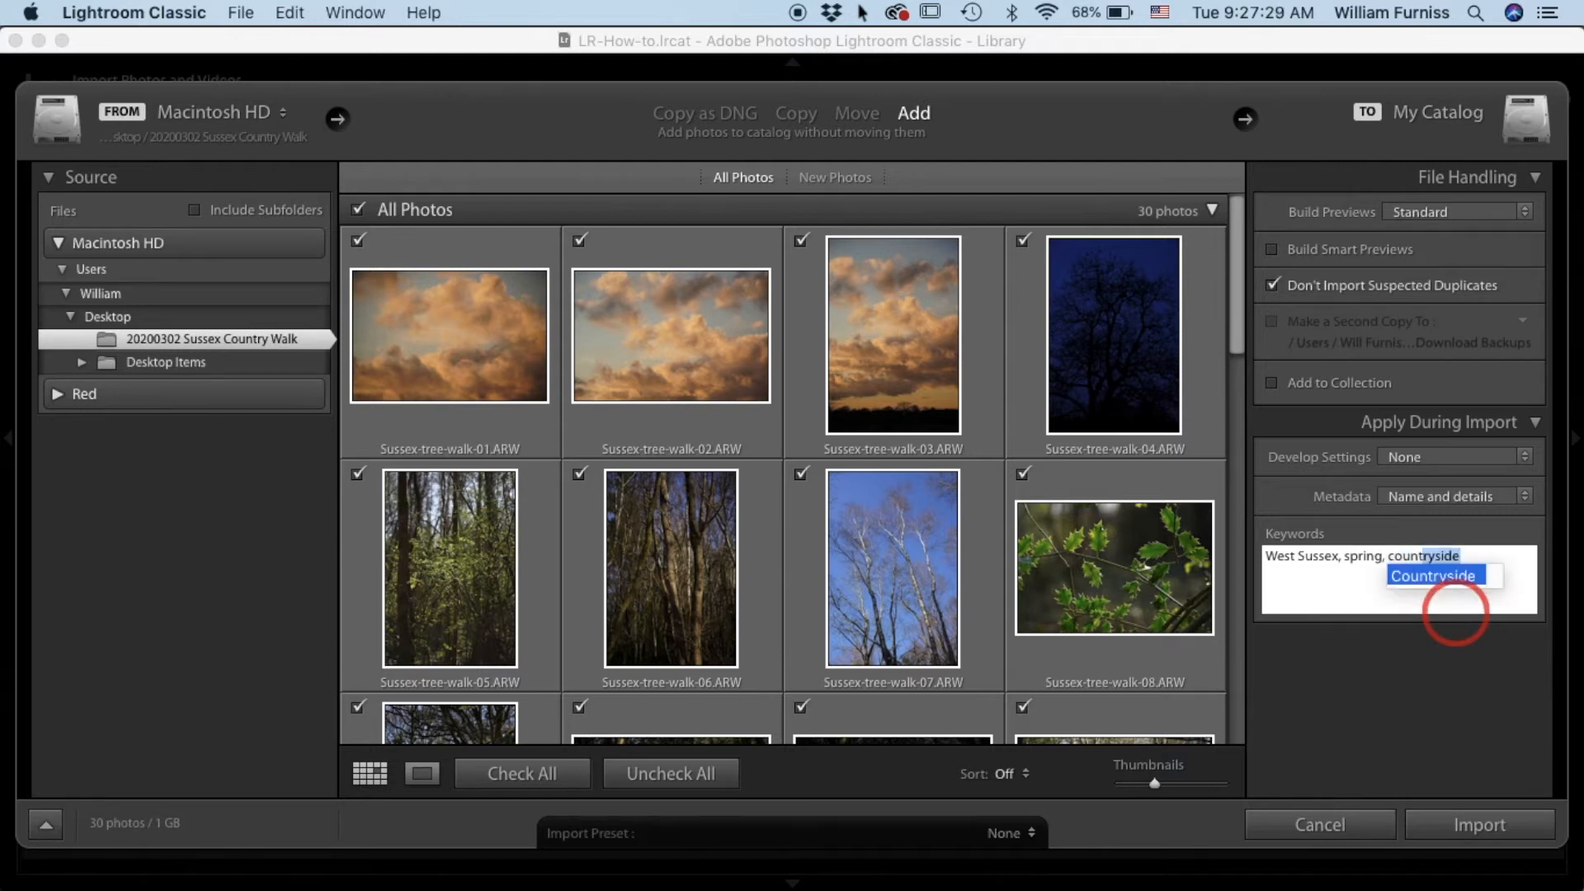
pyautogui.press('Return')
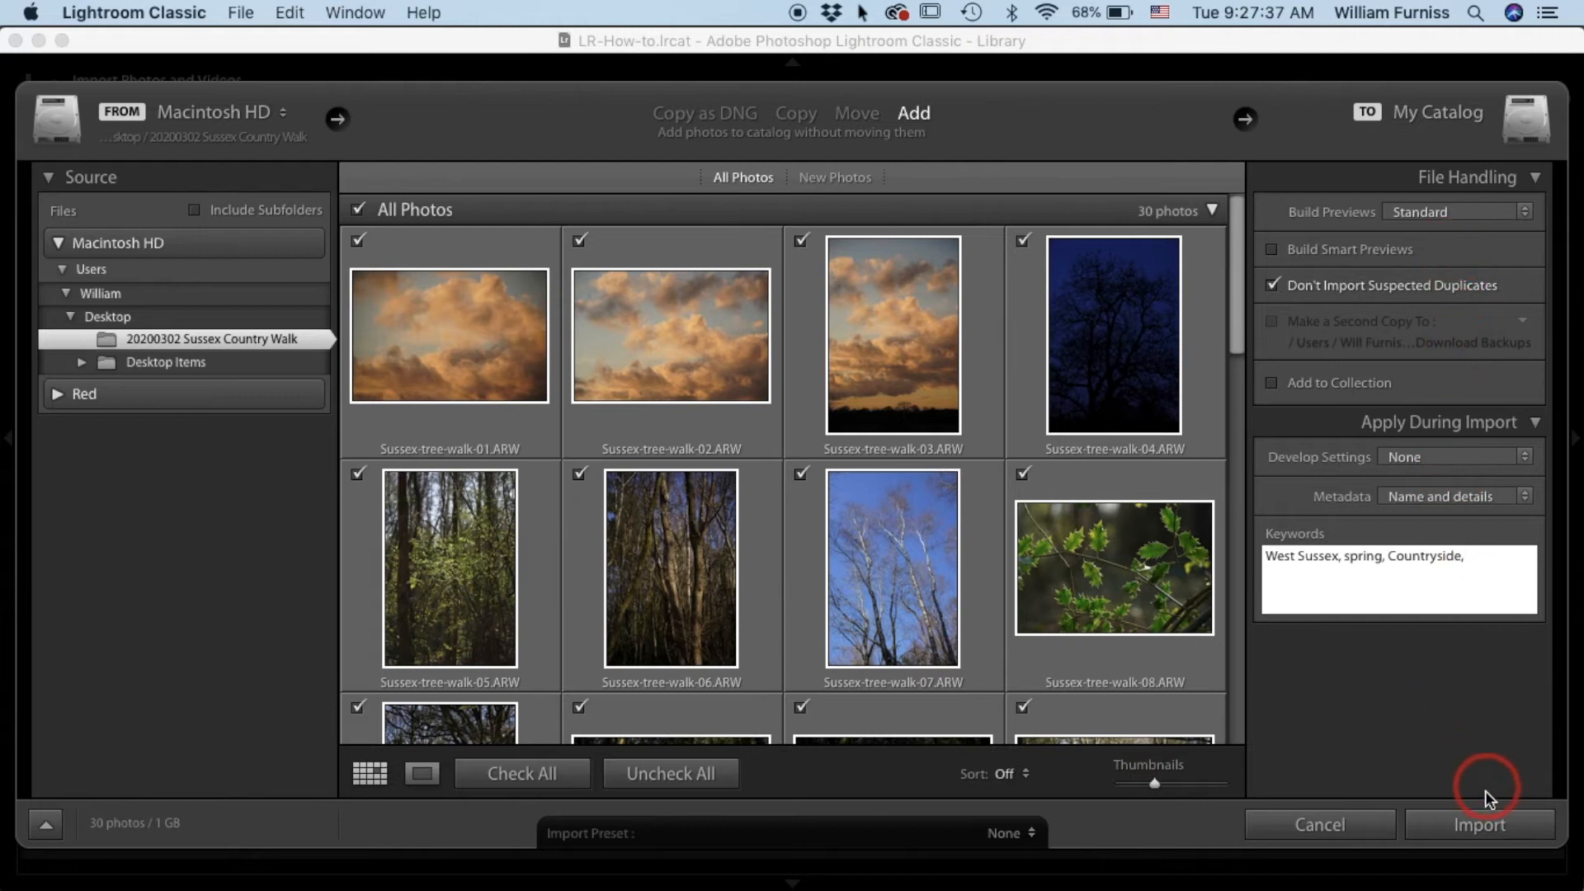
pyautogui.click(1482, 825)
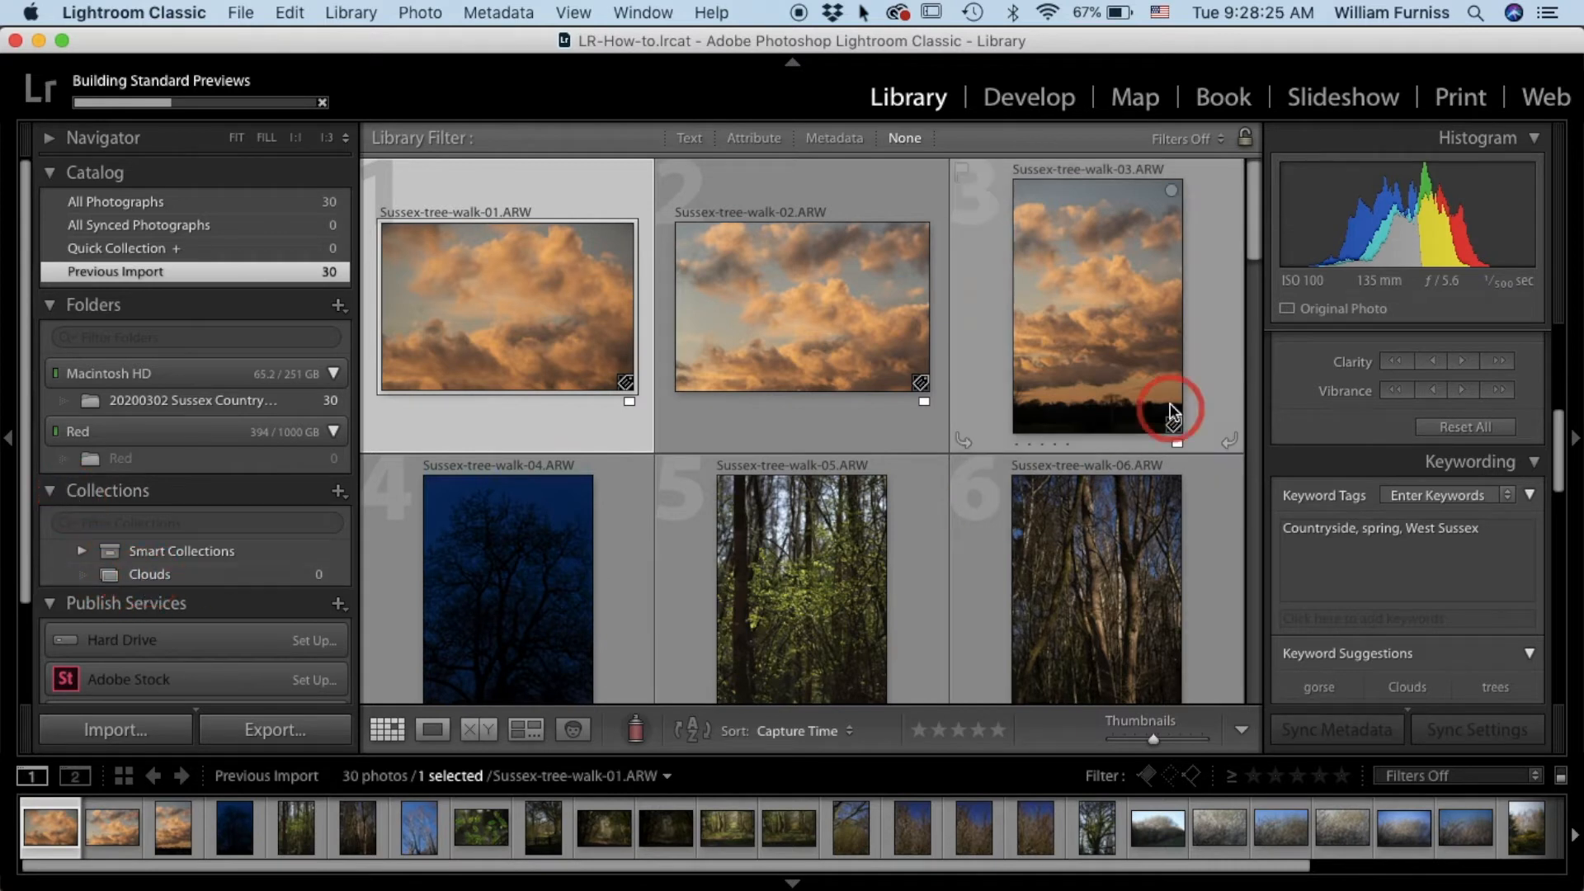
# - Select the first three cloud photos, Sussex-tree-walk-01 to 03, and add them to the Clouds collection
pyautogui.keyDown('shift'); pyautogui.click(1145, 352); pyautogui.keyUp('shift')
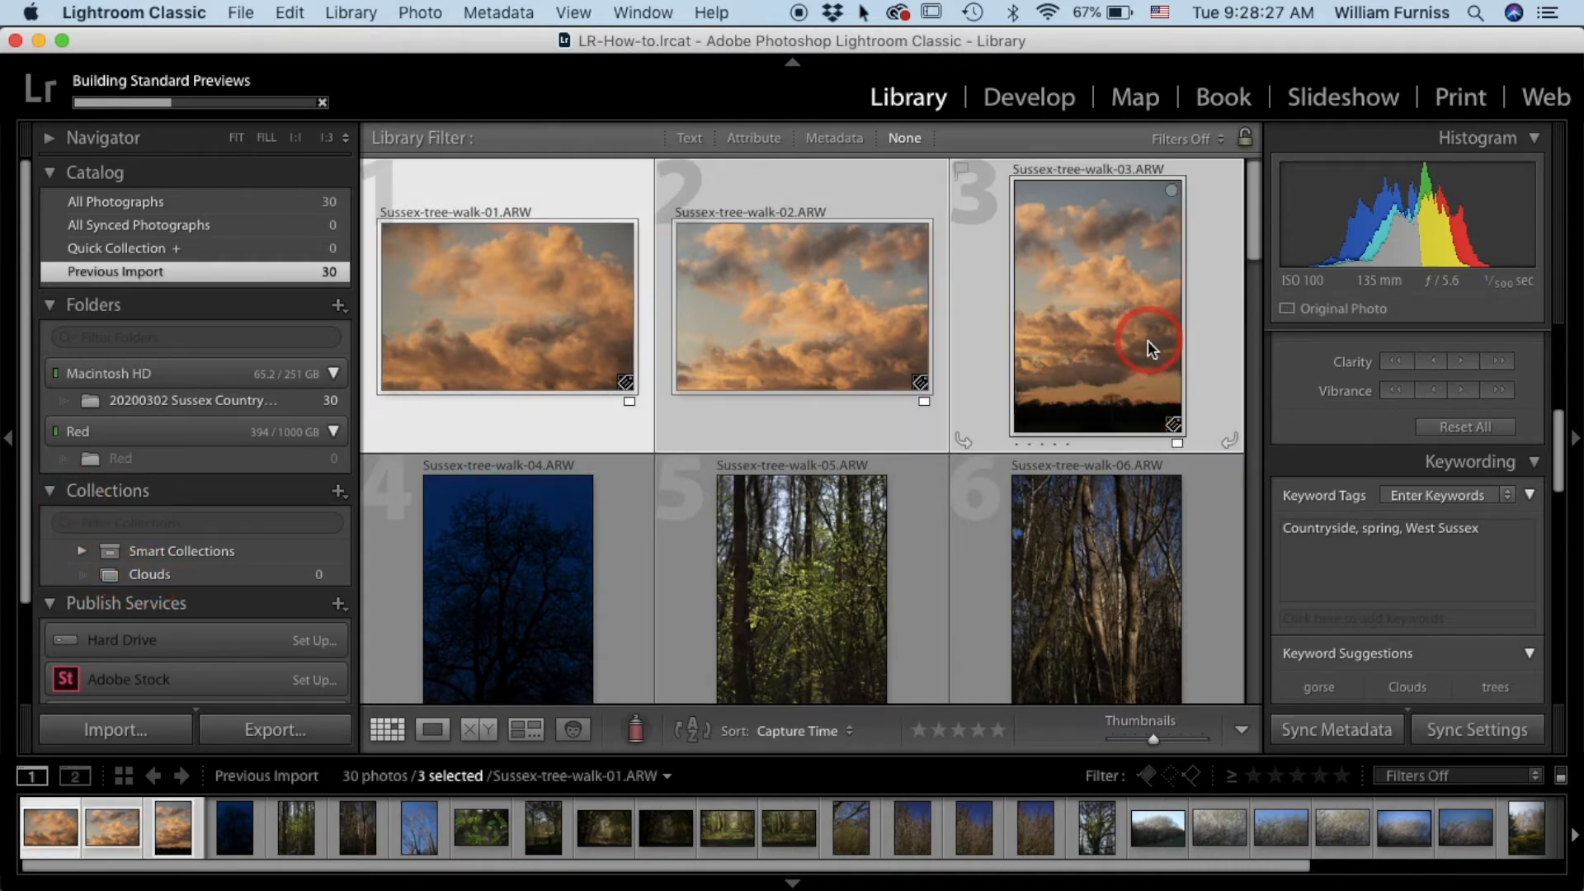
pyautogui.moveTo(567, 311); pyautogui.dragTo(177, 572)
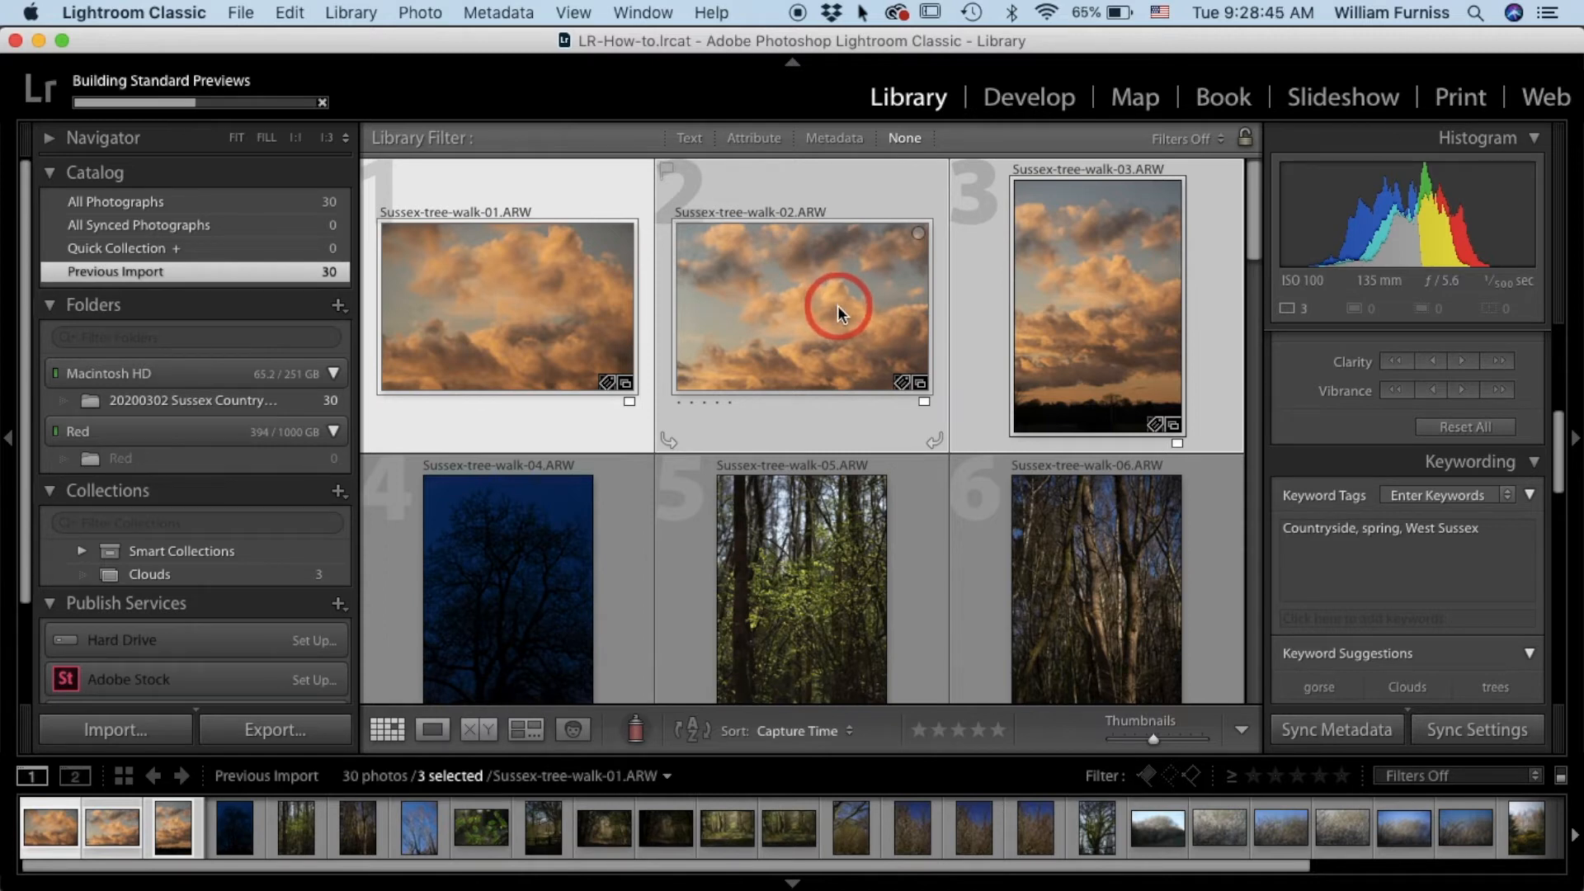
pyautogui.moveTo(838, 305)
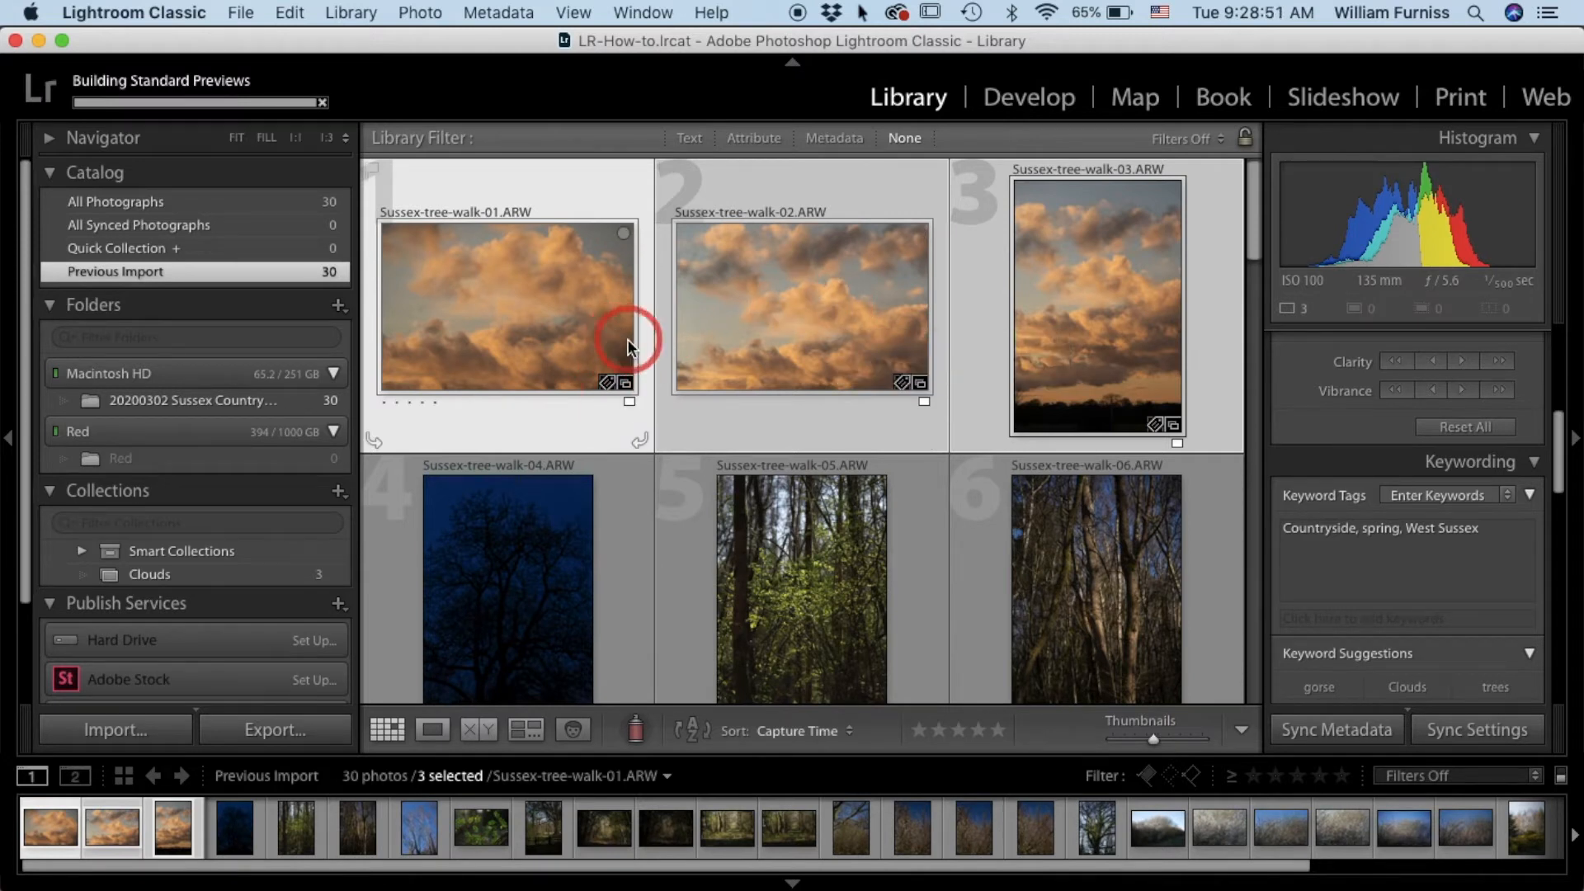
# - View the list of recently opened catalogs without switching to another one
pyautogui.click(242, 17)
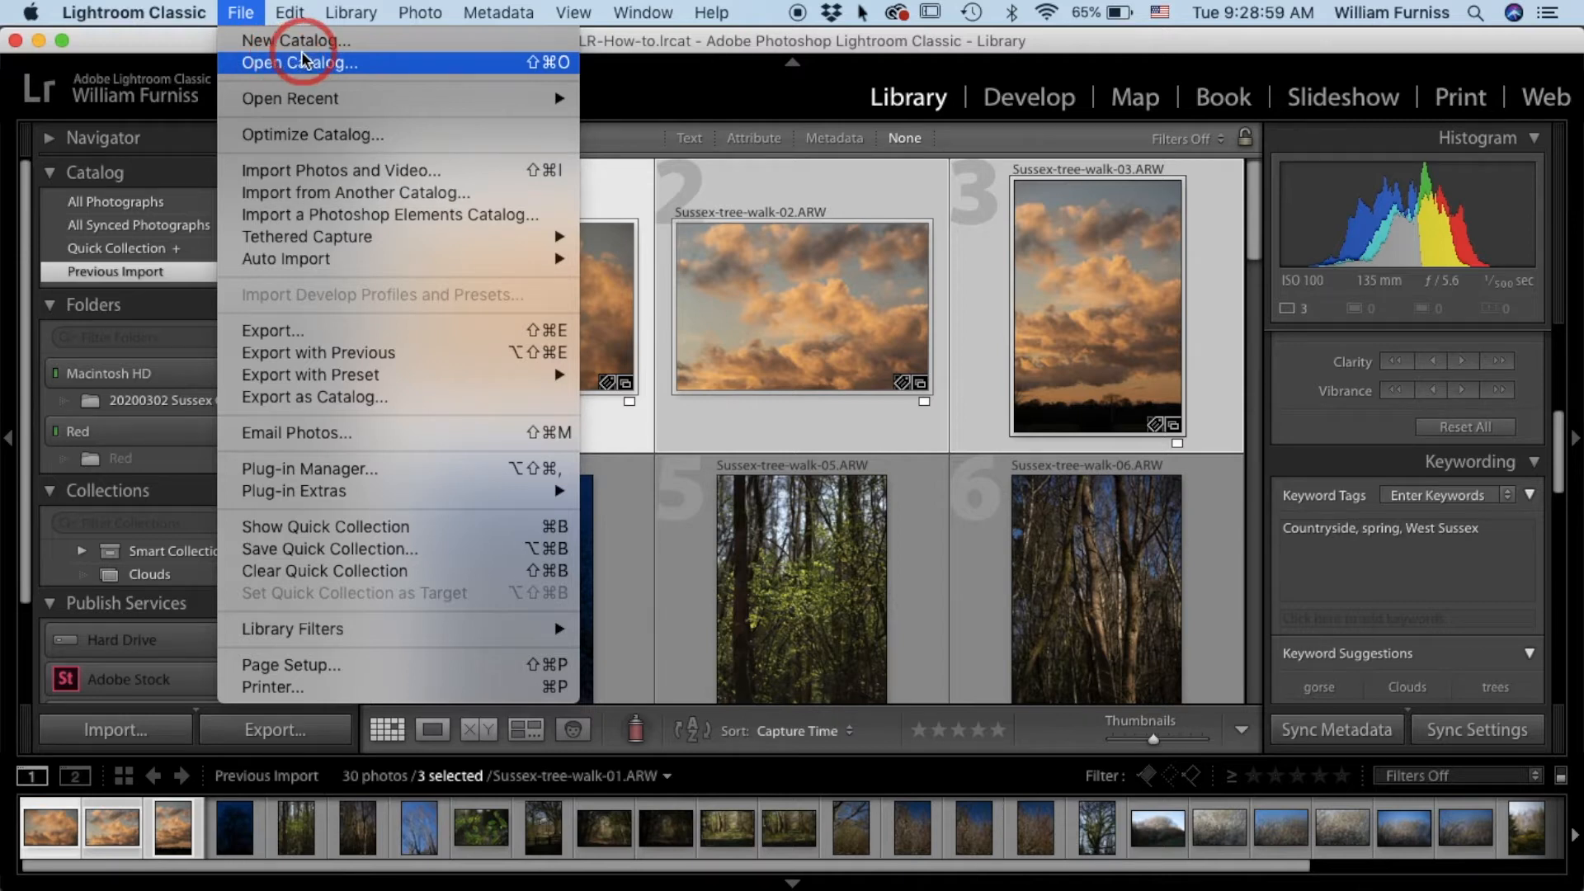
pyautogui.moveTo(305, 101)
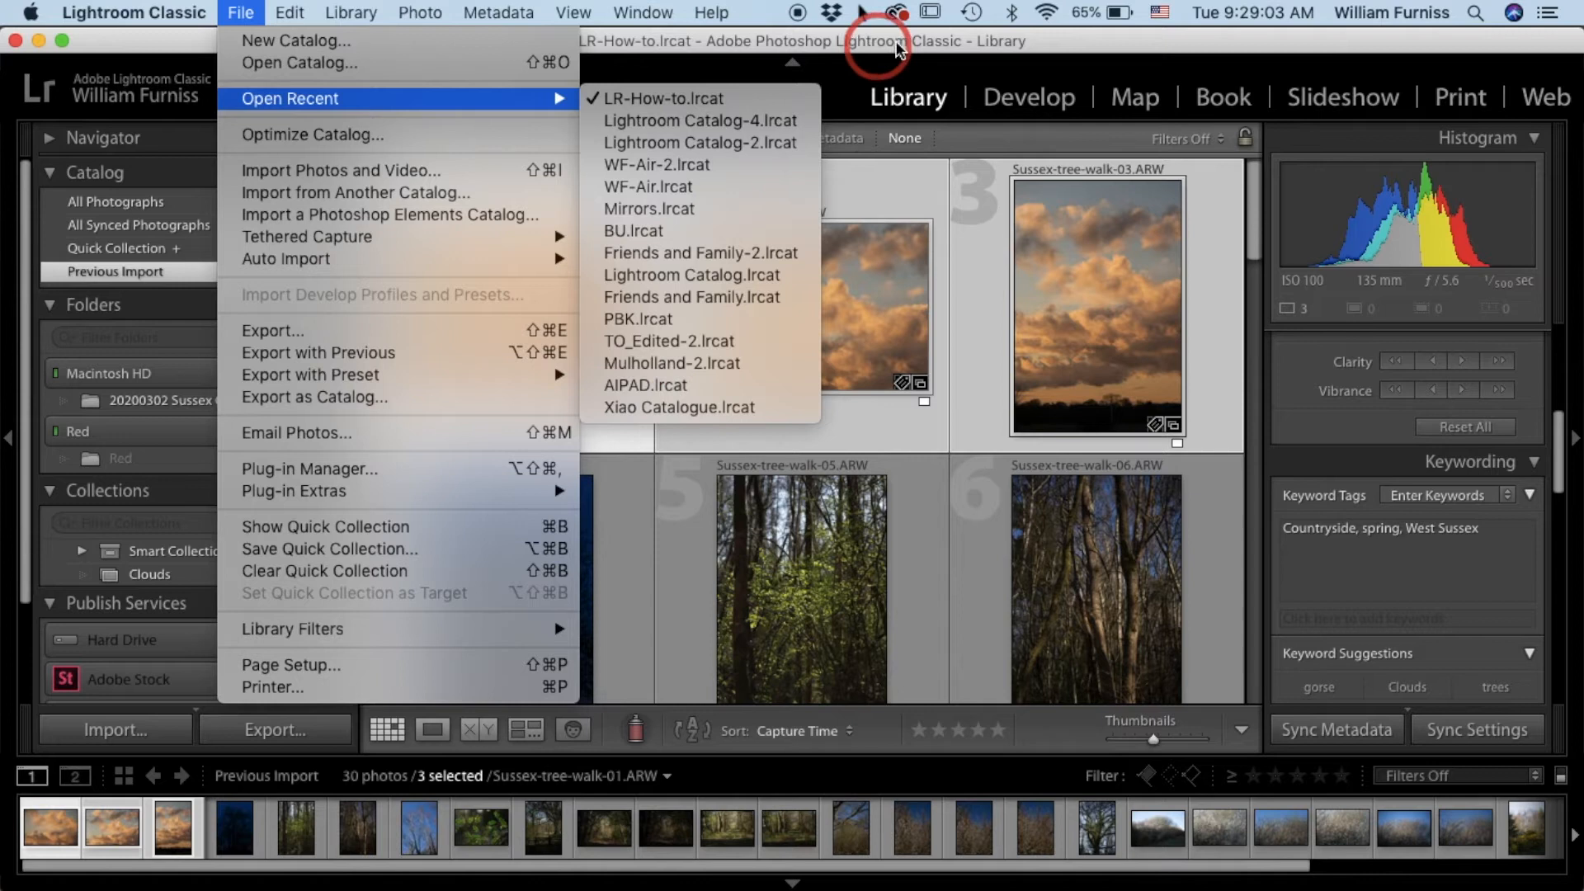
pyautogui.click(885, 60)
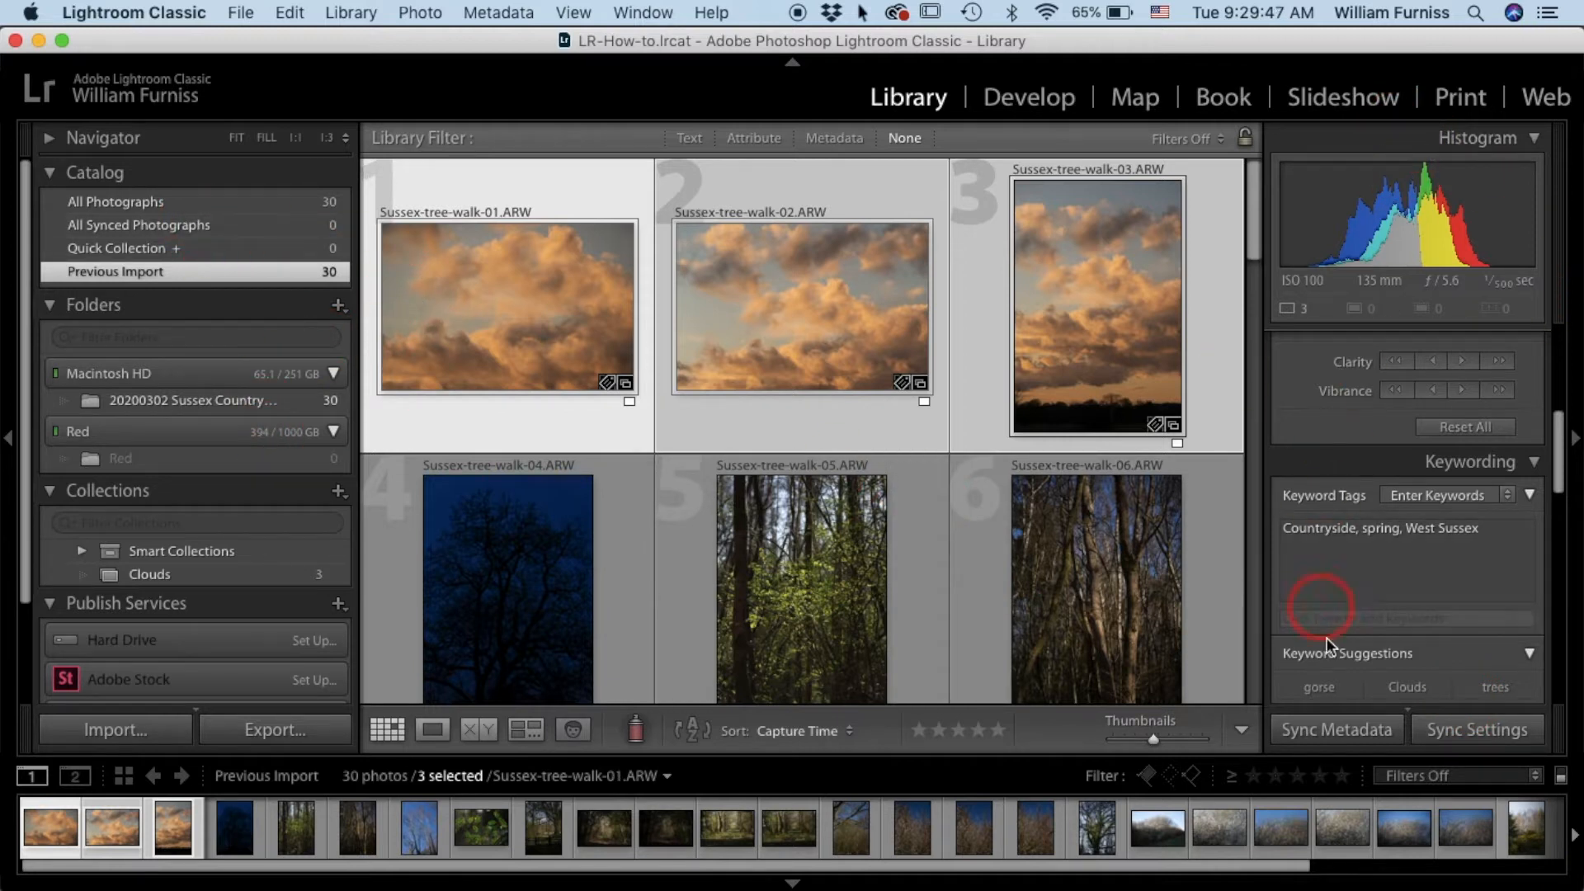
# - Add the keyword Clouds to the three selected cloud photos
pyautogui.click(1501, 533)
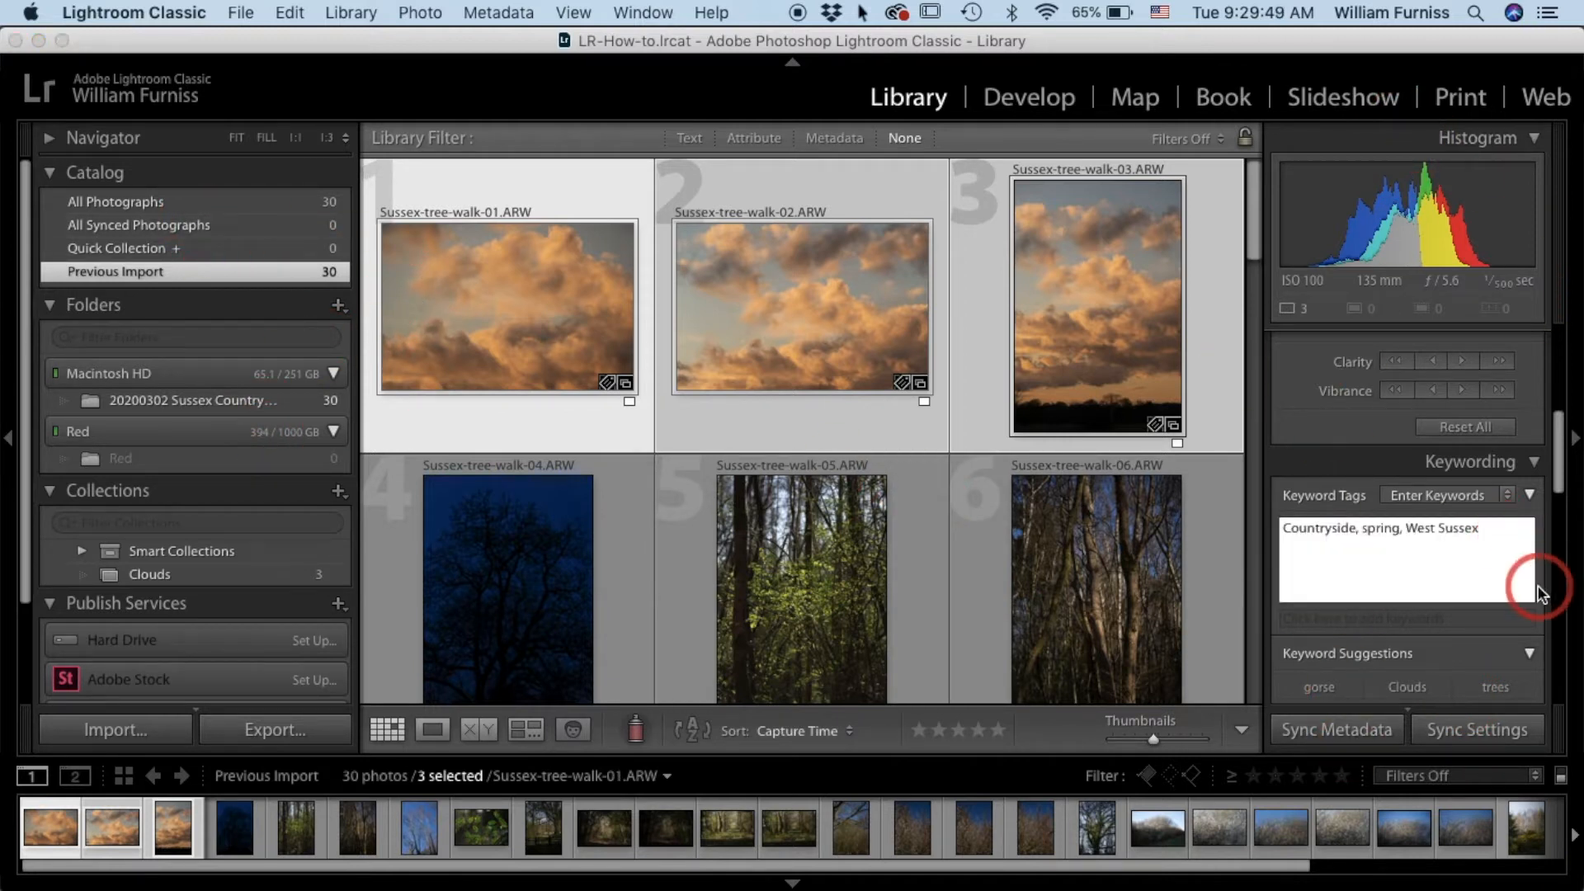
pyautogui.write(', clouds')
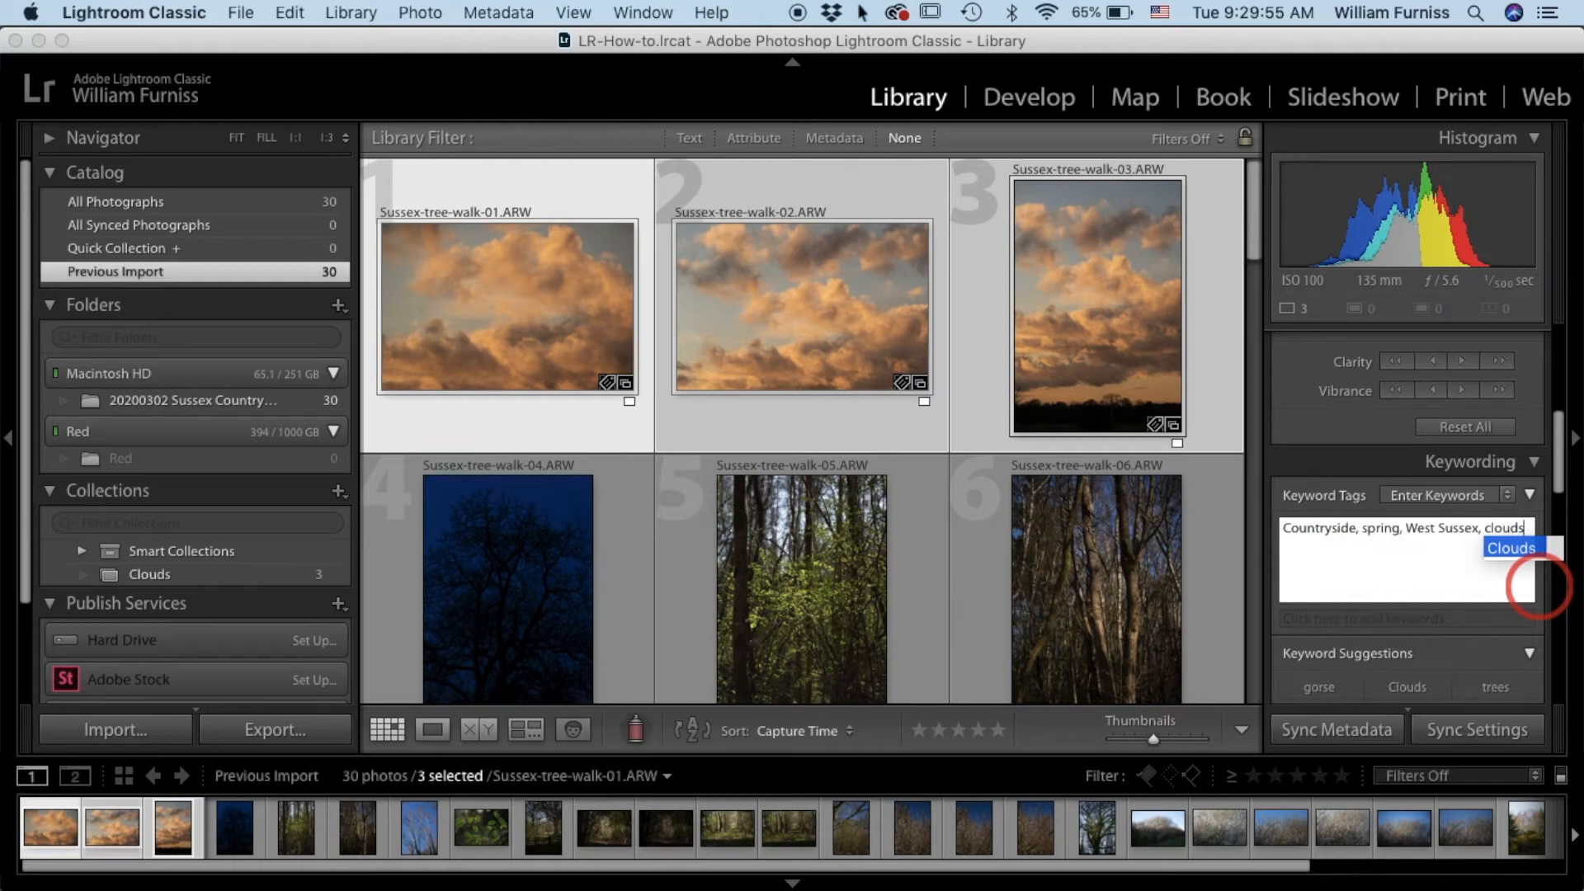
pyautogui.press('Return')
# - Select the photos Sussex-tree-walk-04 through 30 and enter trees as an additional keyword for them
pyautogui.moveTo(1254, 190); pyautogui.dragTo(1260, 240)
pyautogui.click(446, 347)
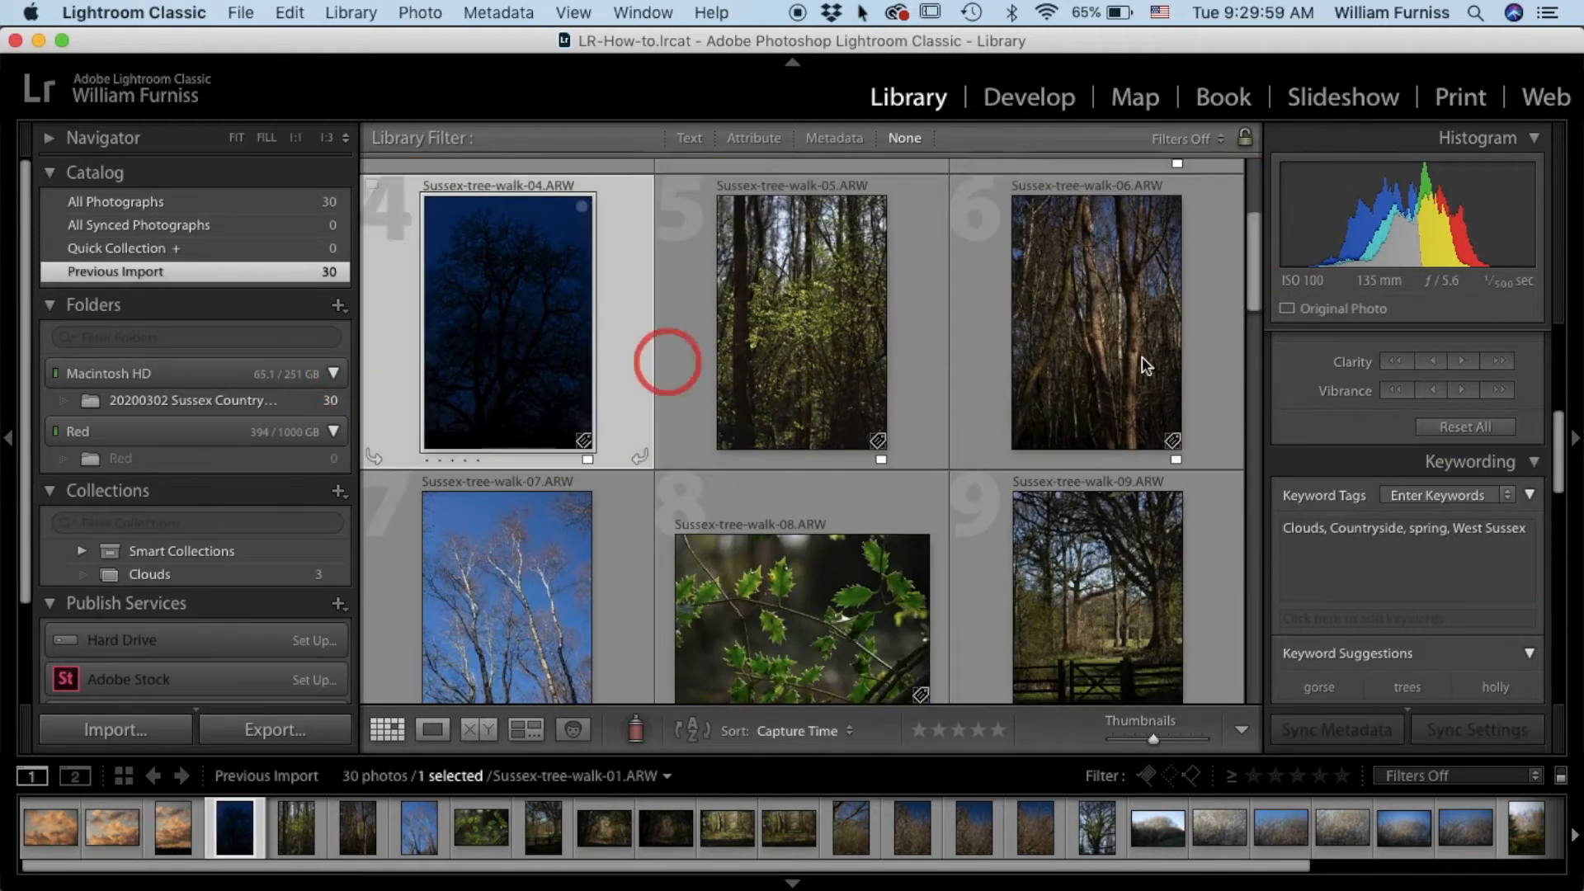
pyautogui.moveTo(1244, 288); pyautogui.dragTo(1194, 749)
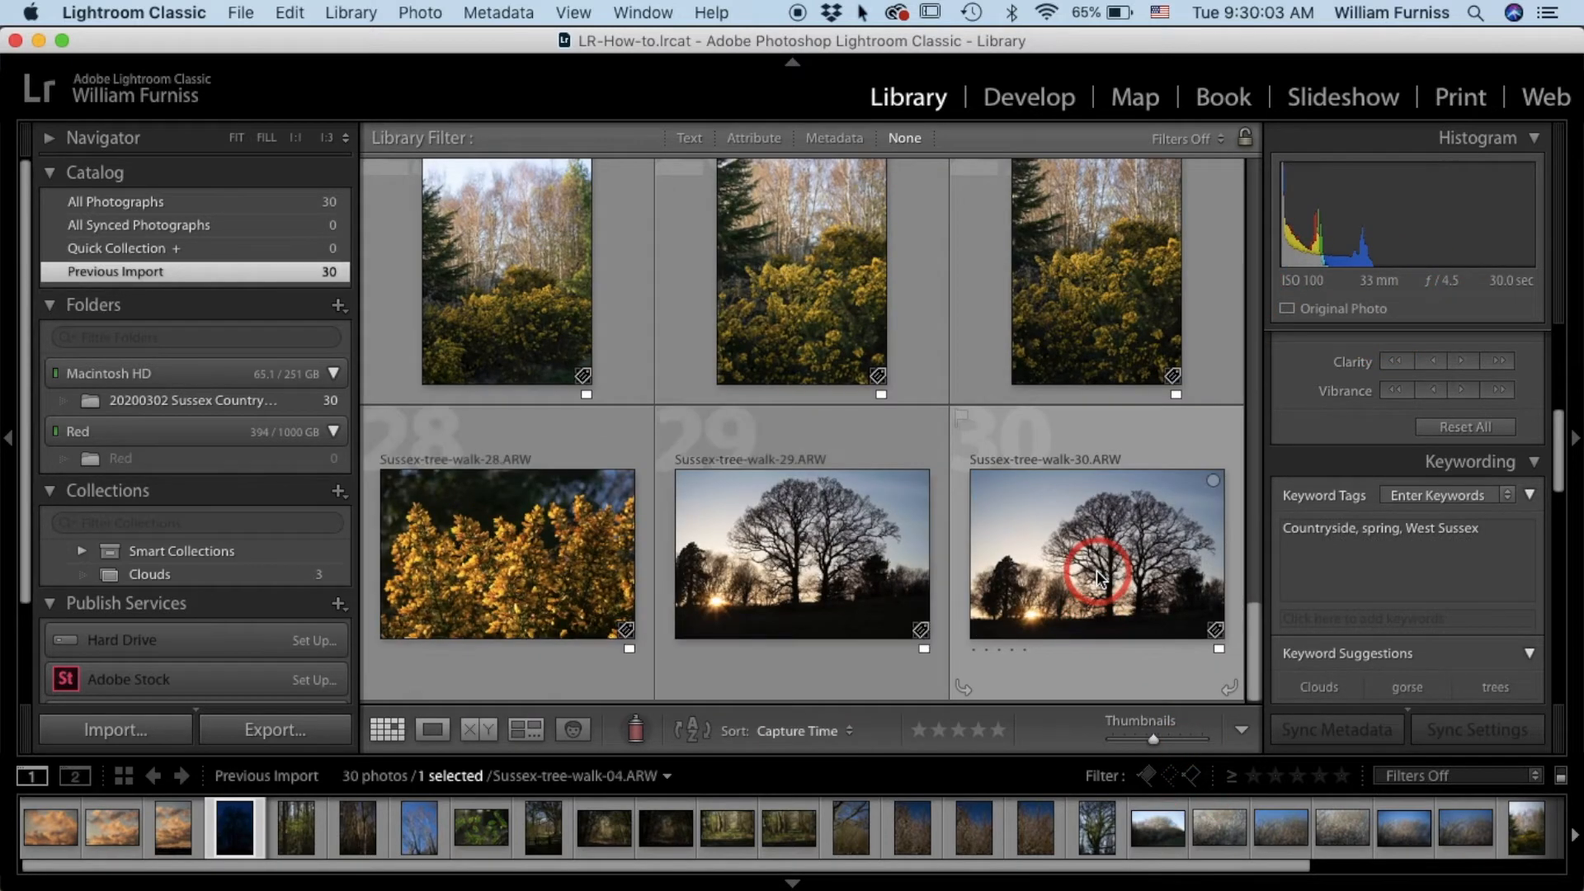
pyautogui.keyDown('shift'); pyautogui.click(1097, 575); pyautogui.keyUp('shift')
pyautogui.click(1493, 528)
pyautogui.write(', trees')
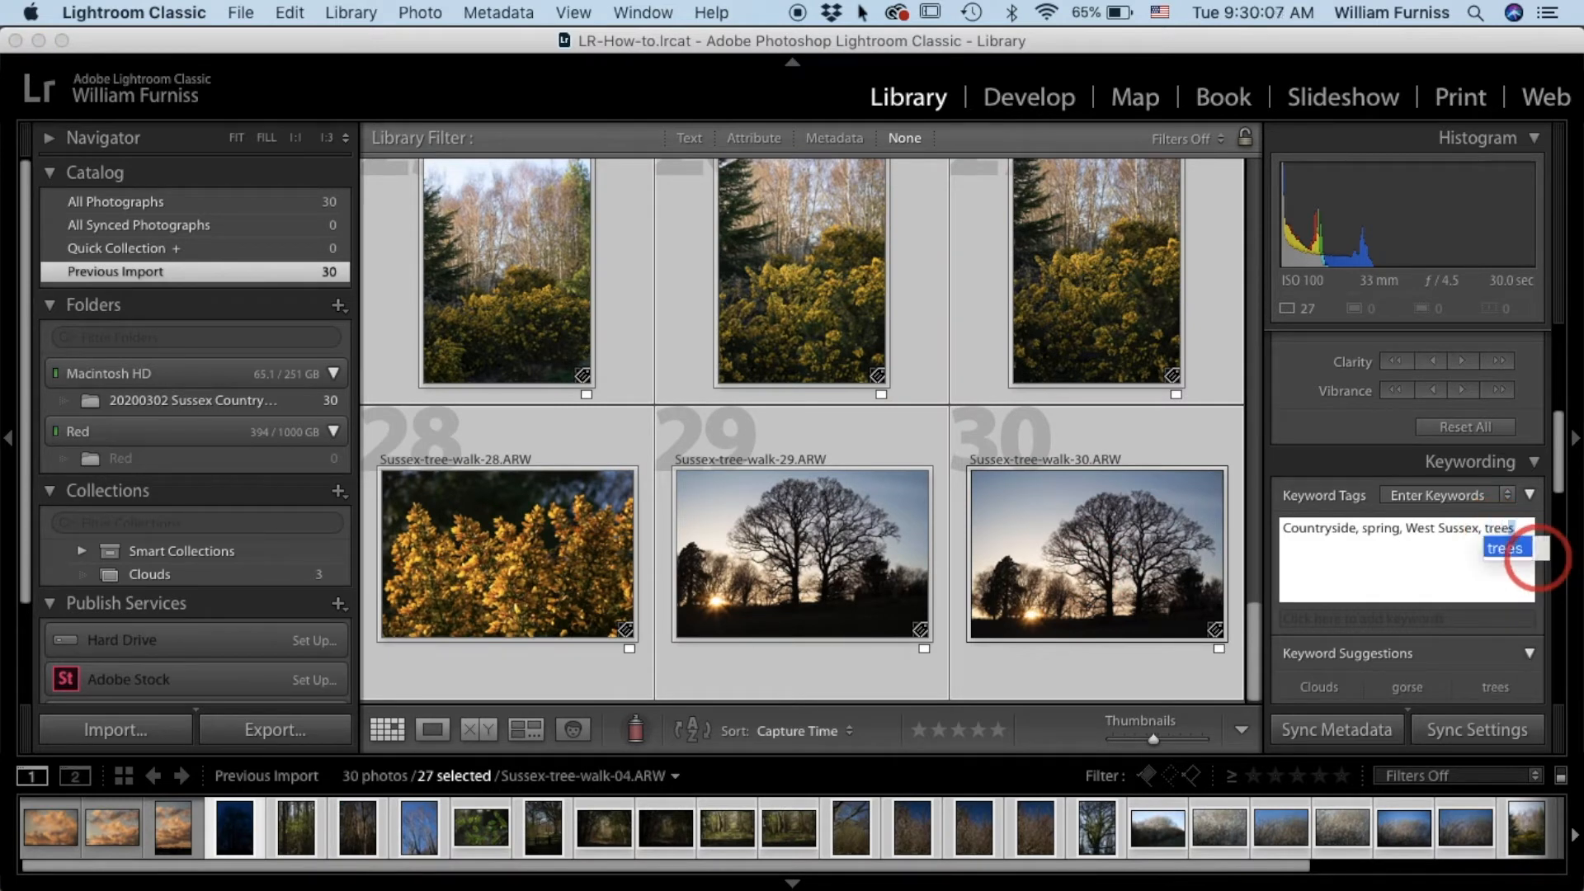
pyautogui.write(',')
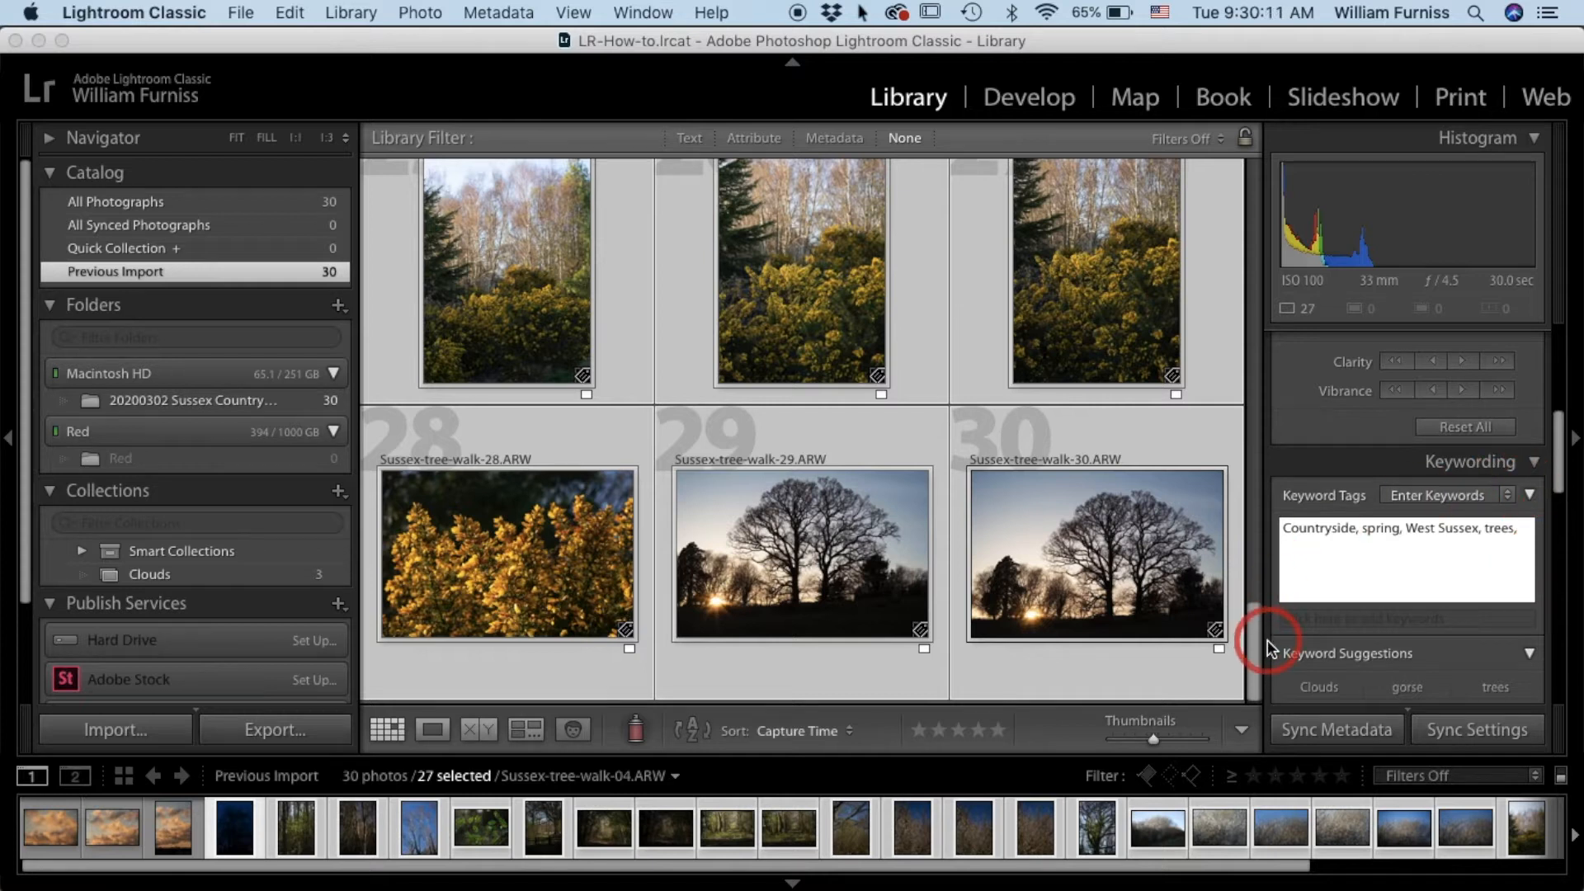
# - Select the yellow-flowered photos Sussex-tree-walk-25 to 28 and add the keyword gorse to them
pyautogui.click(749, 568)
pyautogui.click(543, 583)
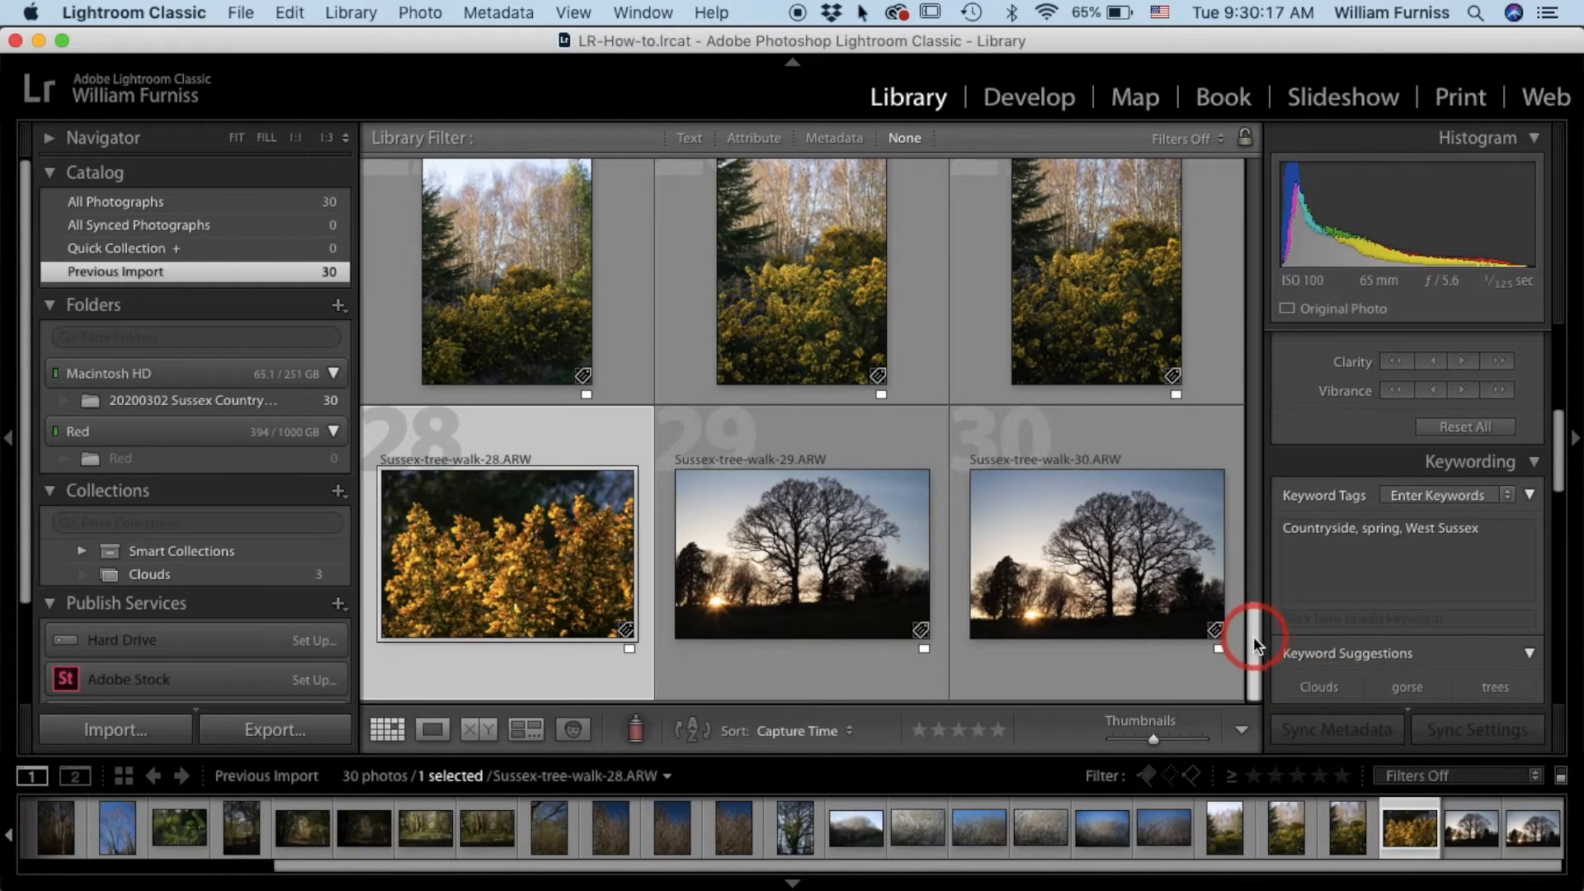
pyautogui.moveTo(1254, 636); pyautogui.dragTo(1250, 616)
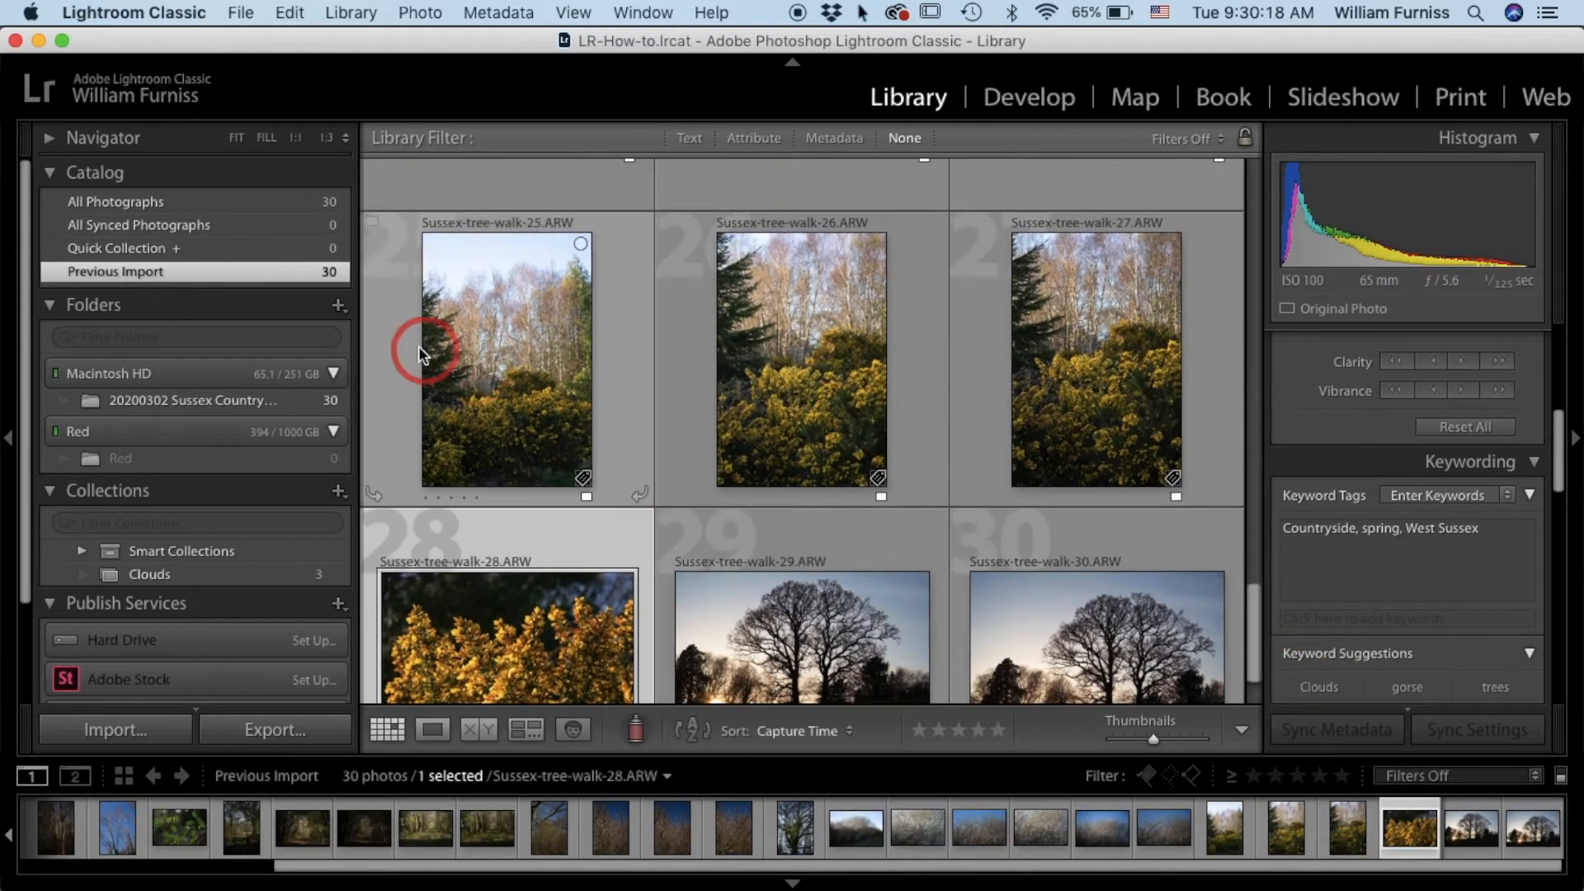
pyautogui.keyDown('shift'); pyautogui.click(502, 356); pyautogui.keyUp('shift')
pyautogui.click(1505, 532)
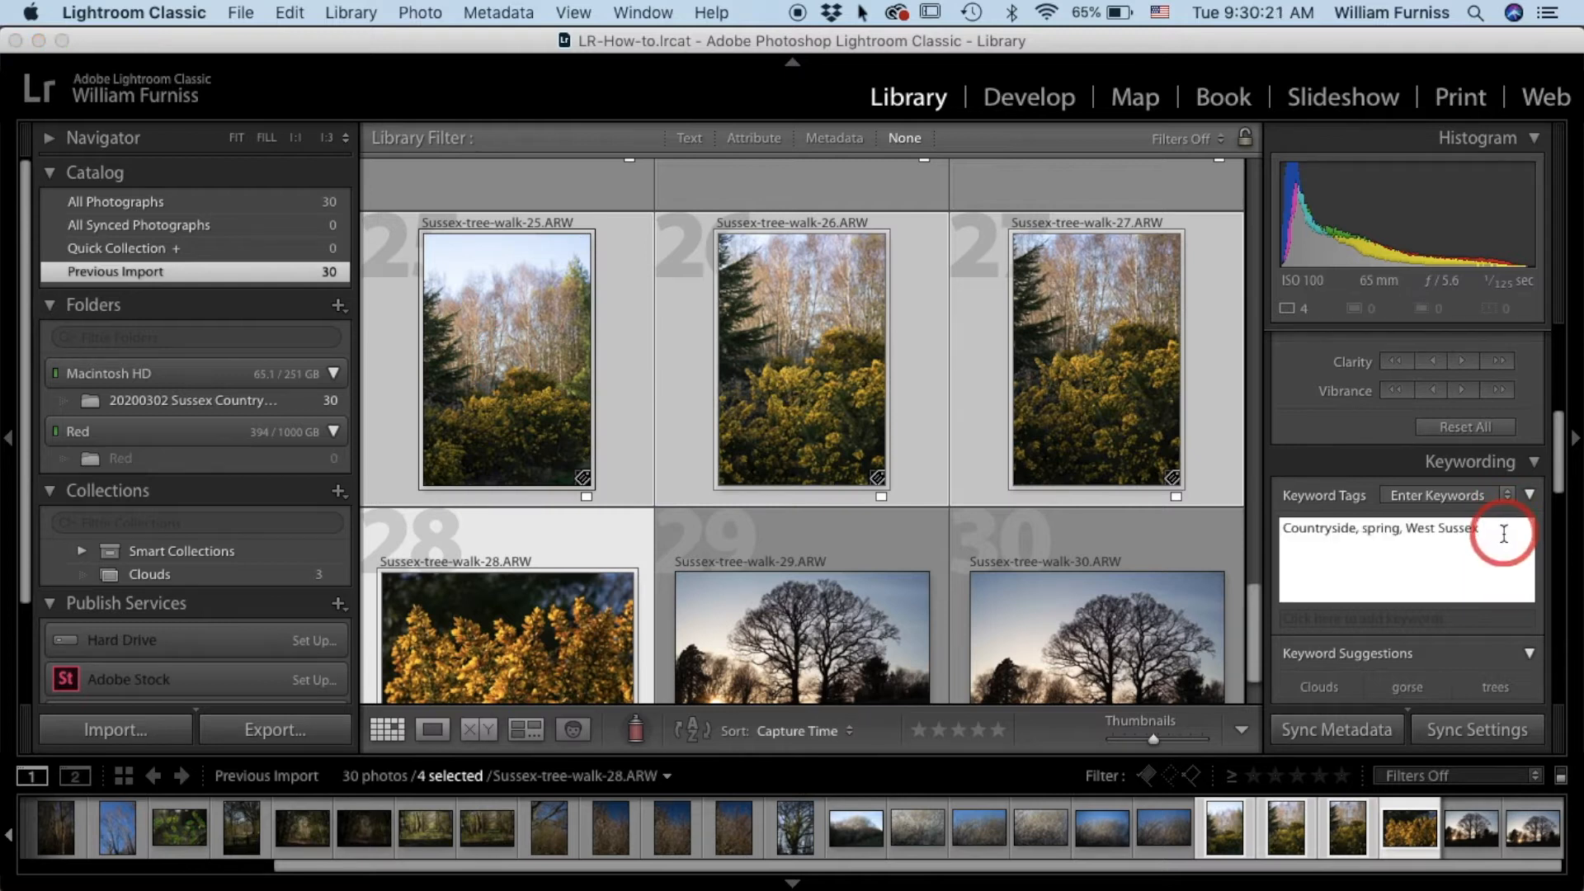
pyautogui.write(', gorse')
pyautogui.press('Return')
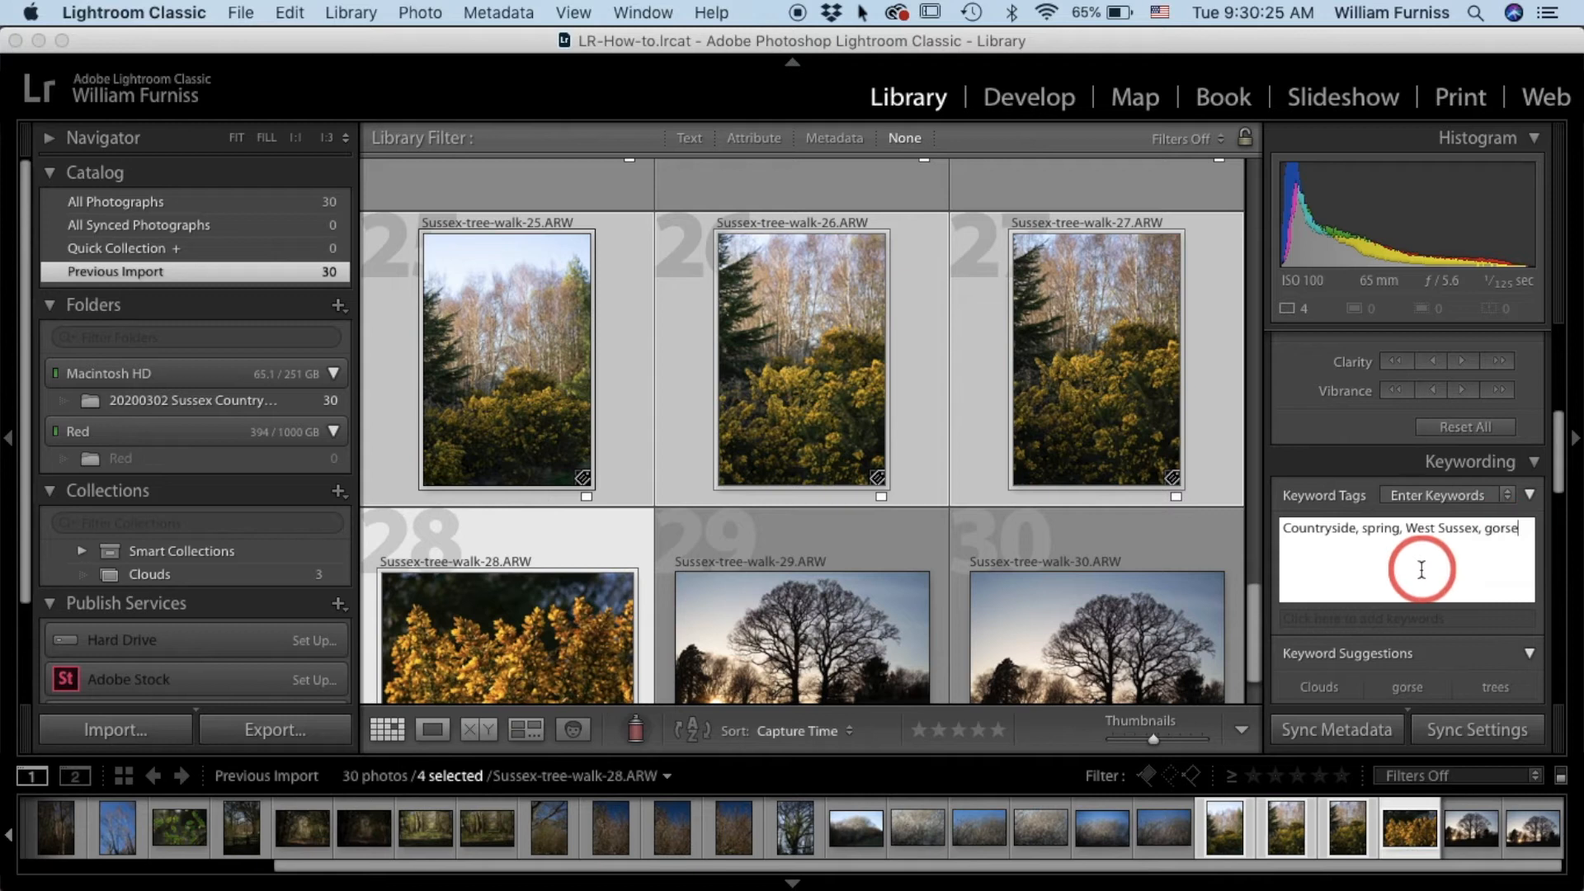
pyautogui.press('Return')
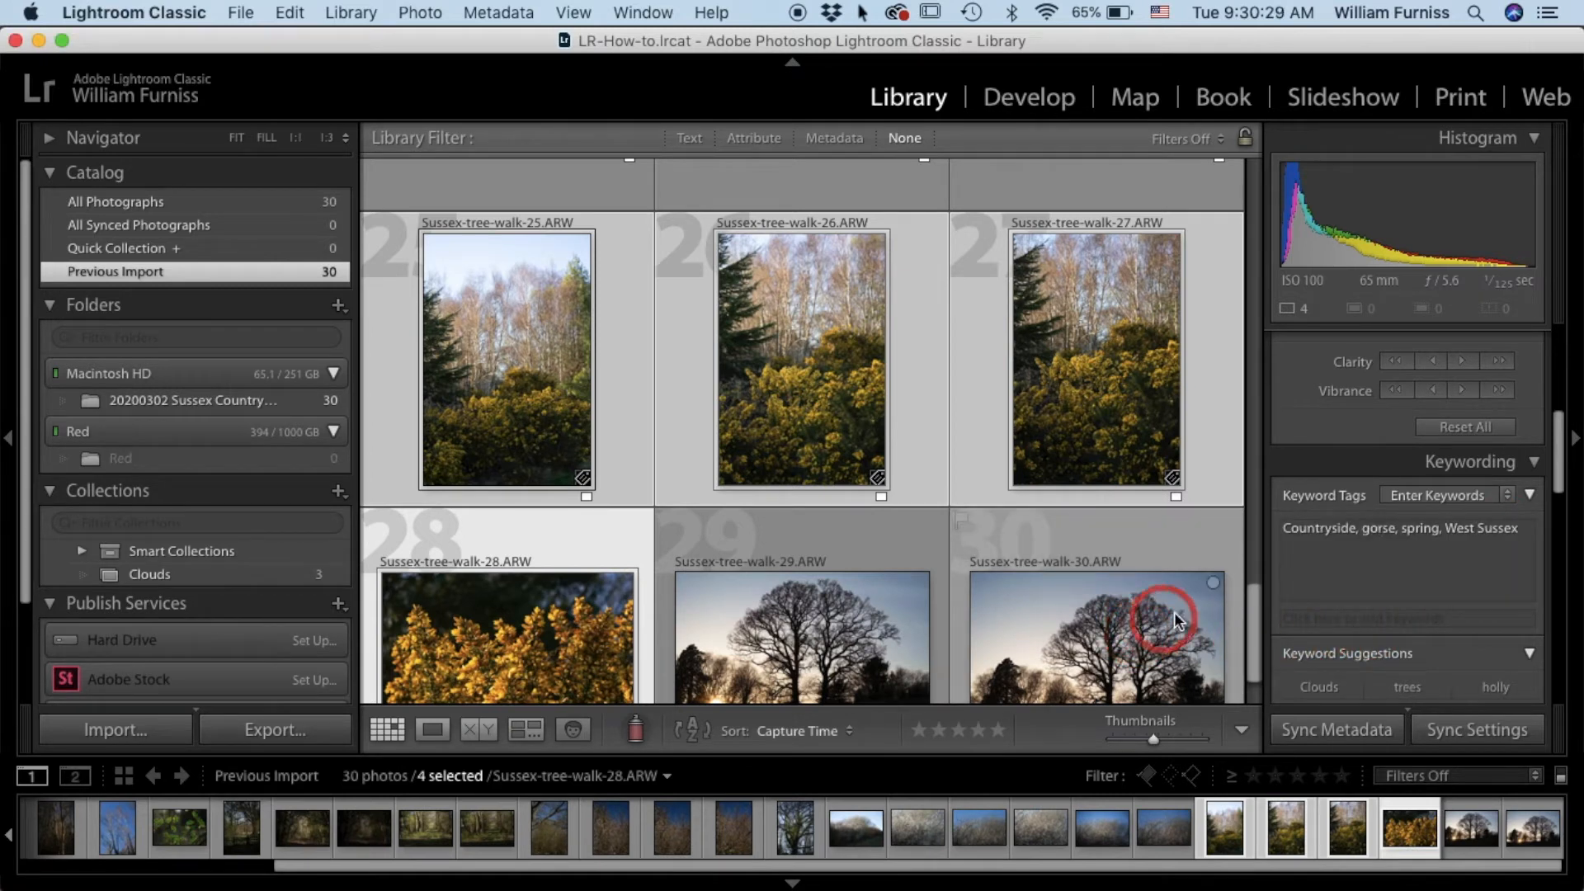
# - Search all photographs for the text gorse in any searchable field and look through the matching photos
pyautogui.moveTo(1251, 642); pyautogui.dragTo(1287, 513)
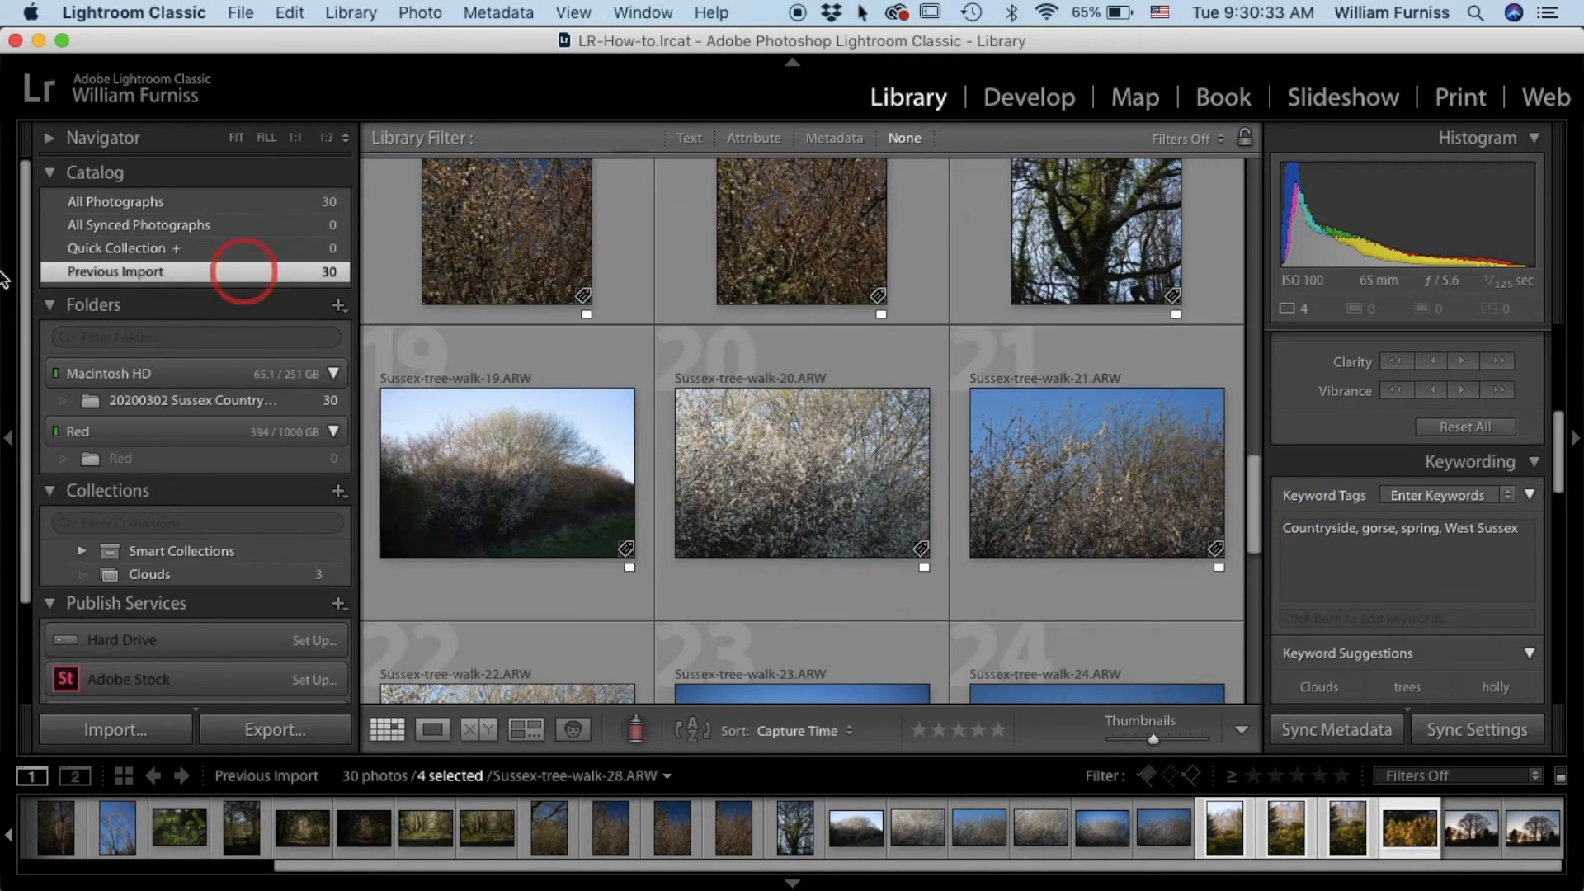
pyautogui.click(119, 203)
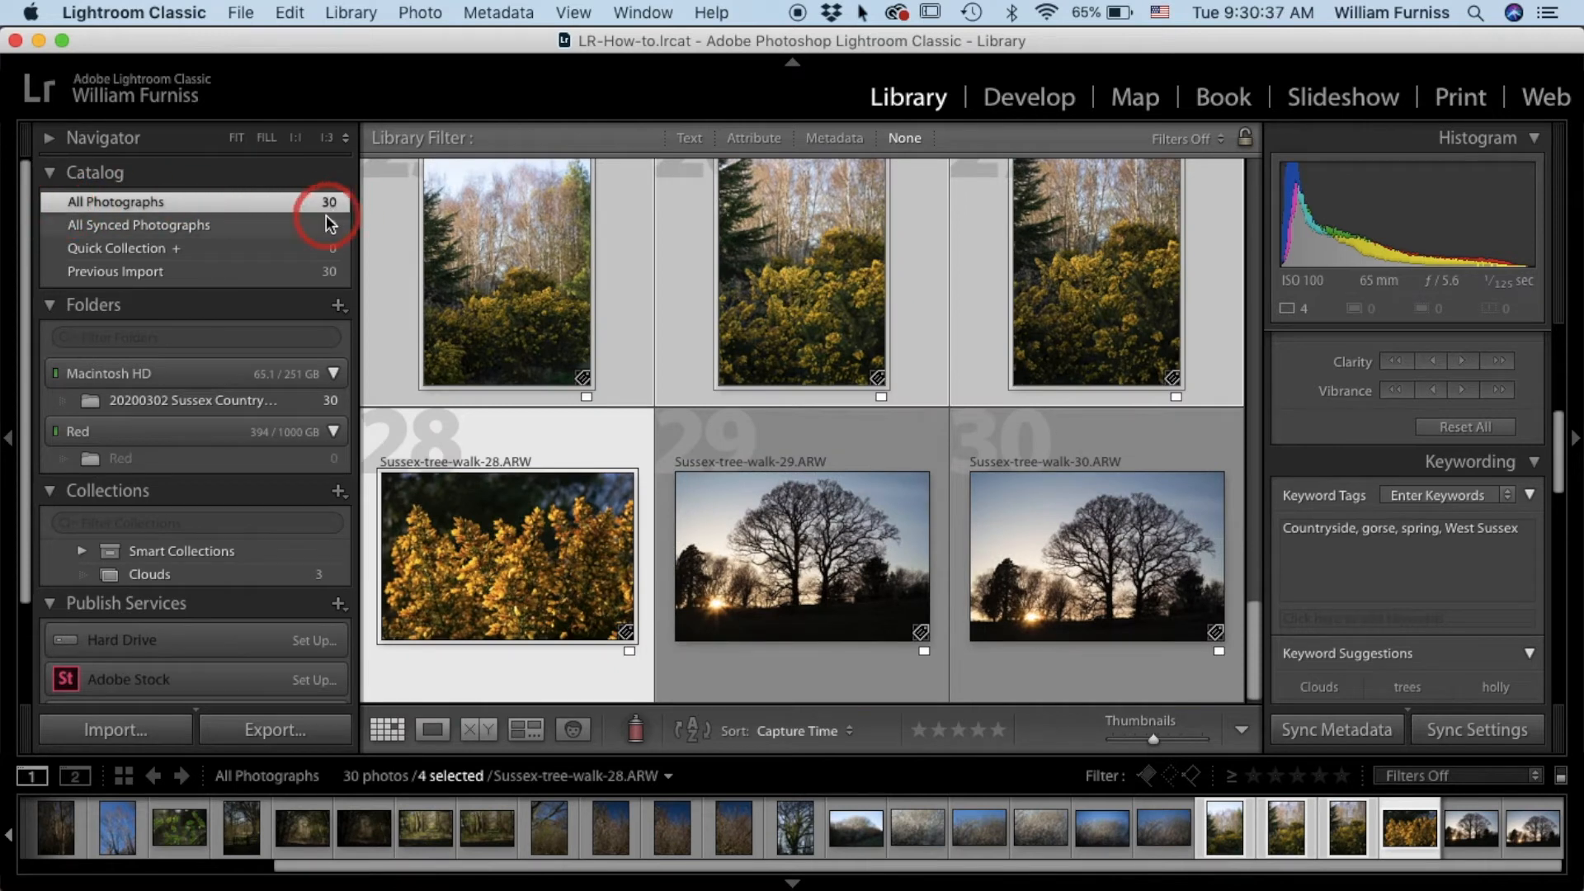
pyautogui.click(691, 138)
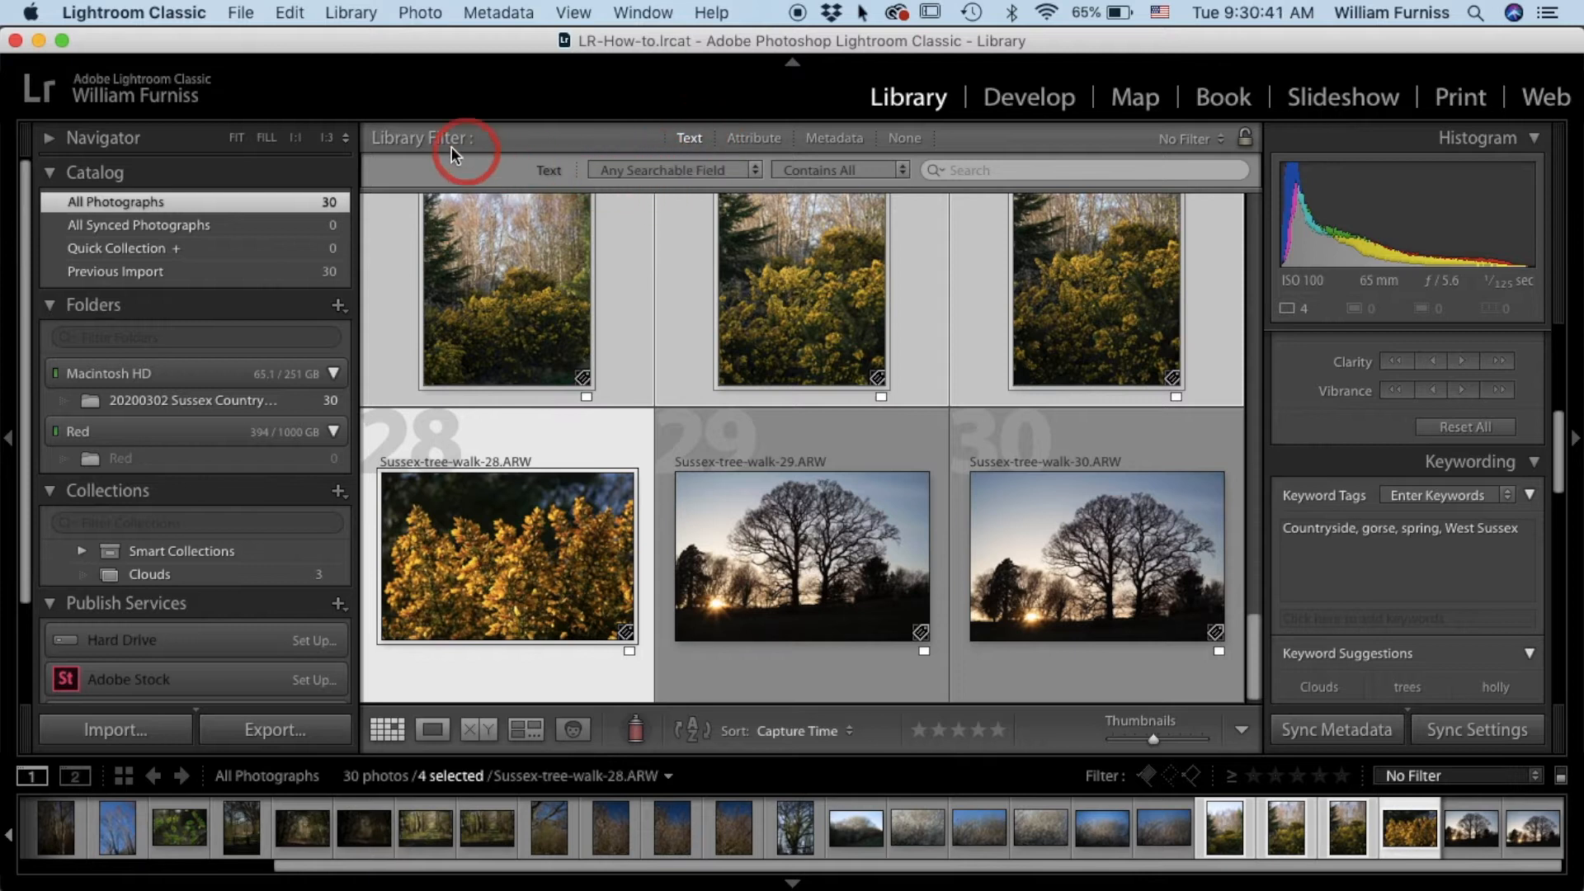
pyautogui.click(988, 168)
pyautogui.write('gor')
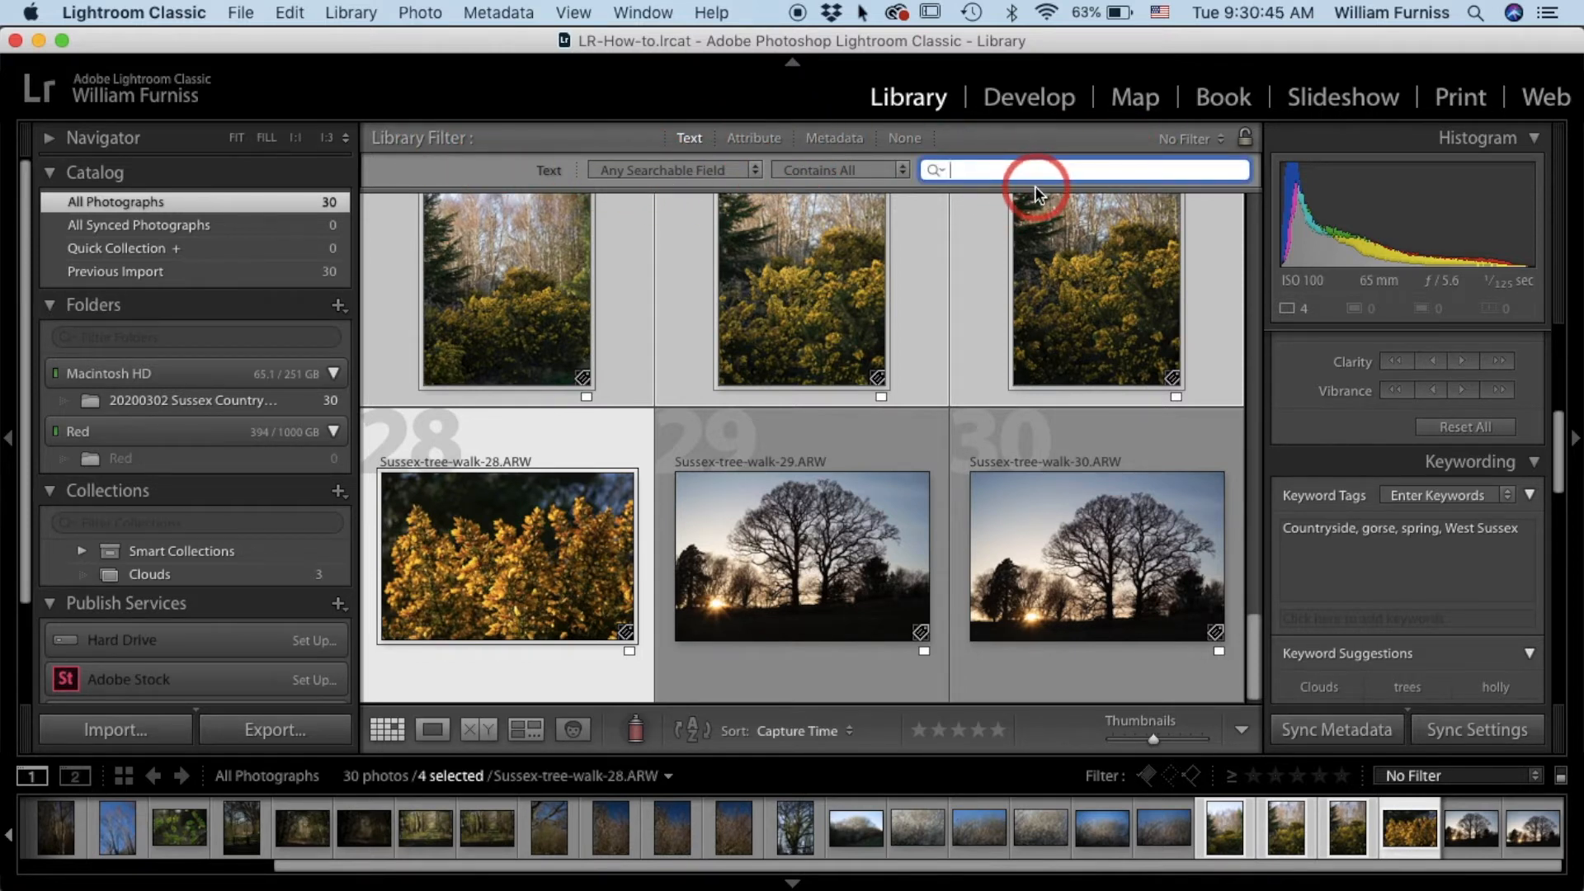
pyautogui.write('se')
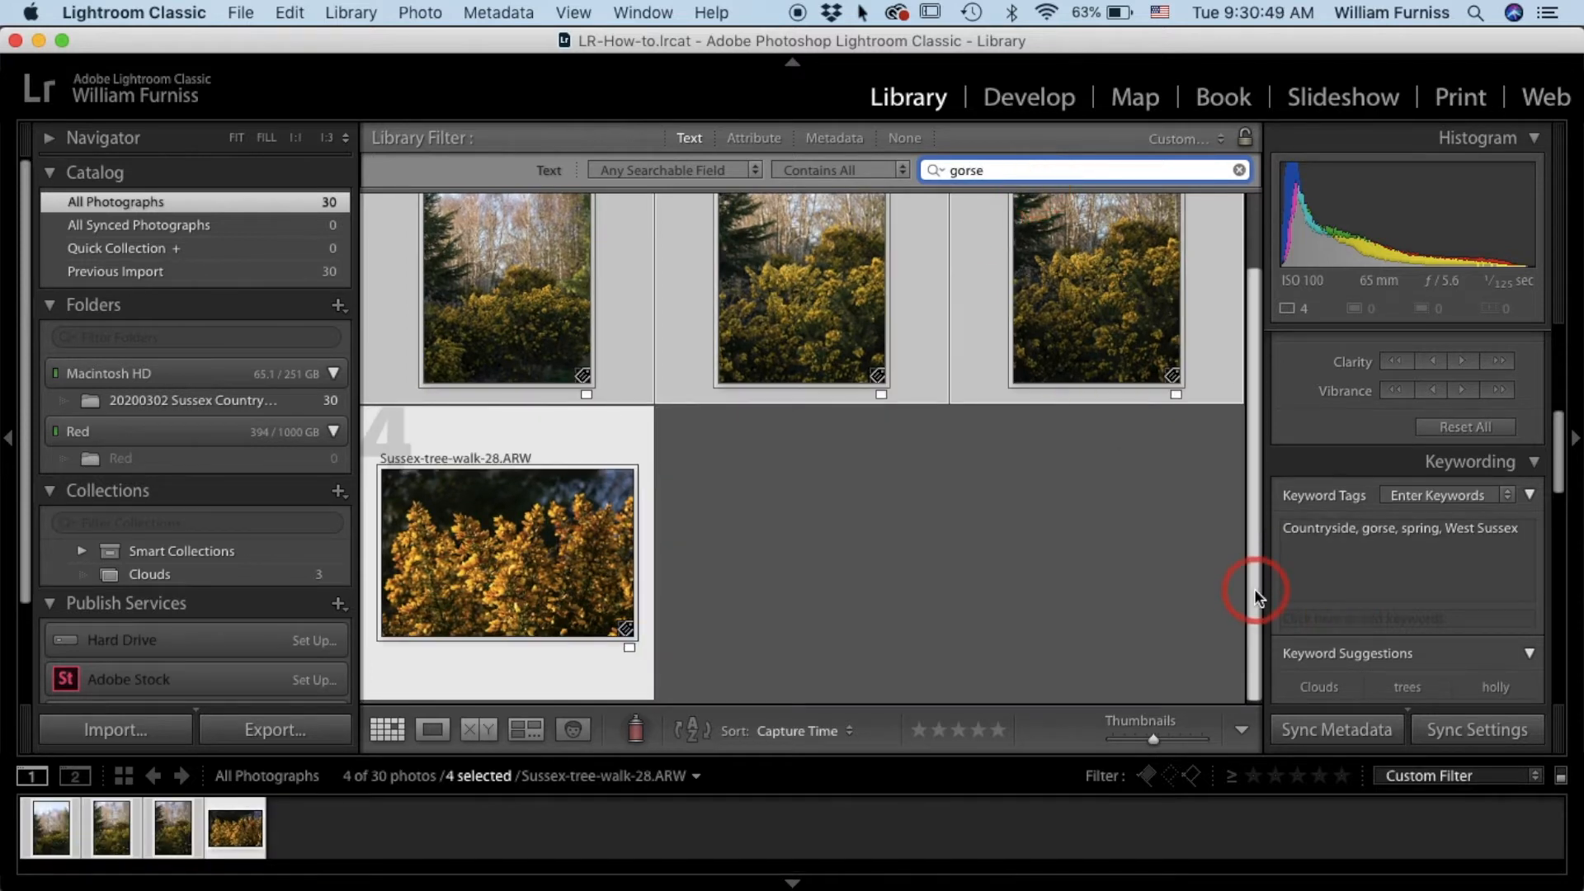
pyautogui.moveTo(1254, 587); pyautogui.dragTo(1245, 493)
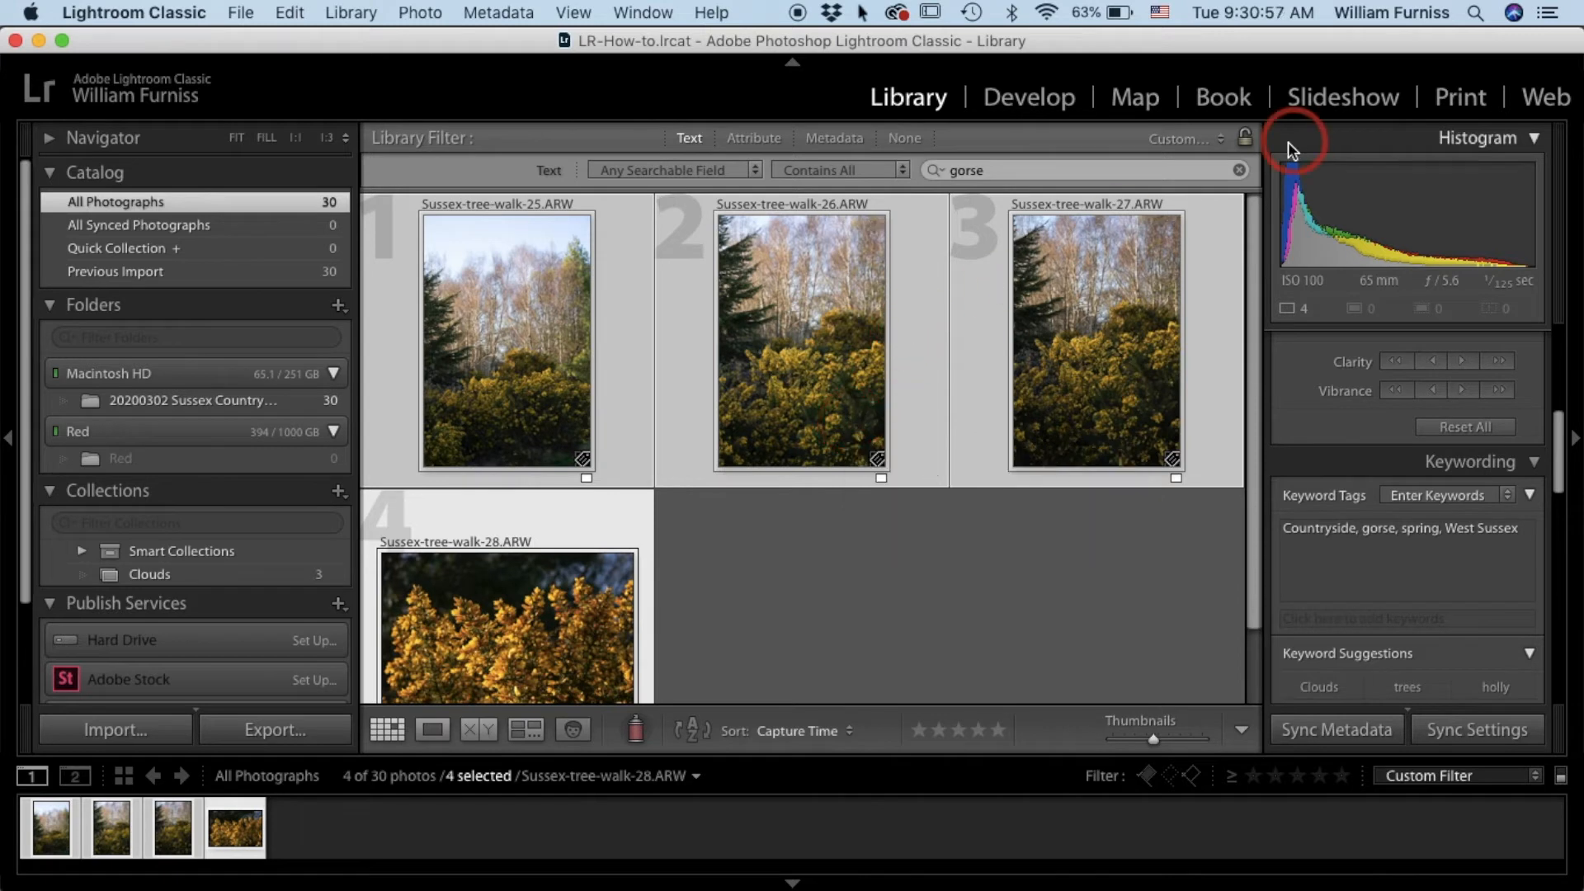
# - View the attribute and metadata filter options, and turn off all library filtering
pyautogui.click(749, 137)
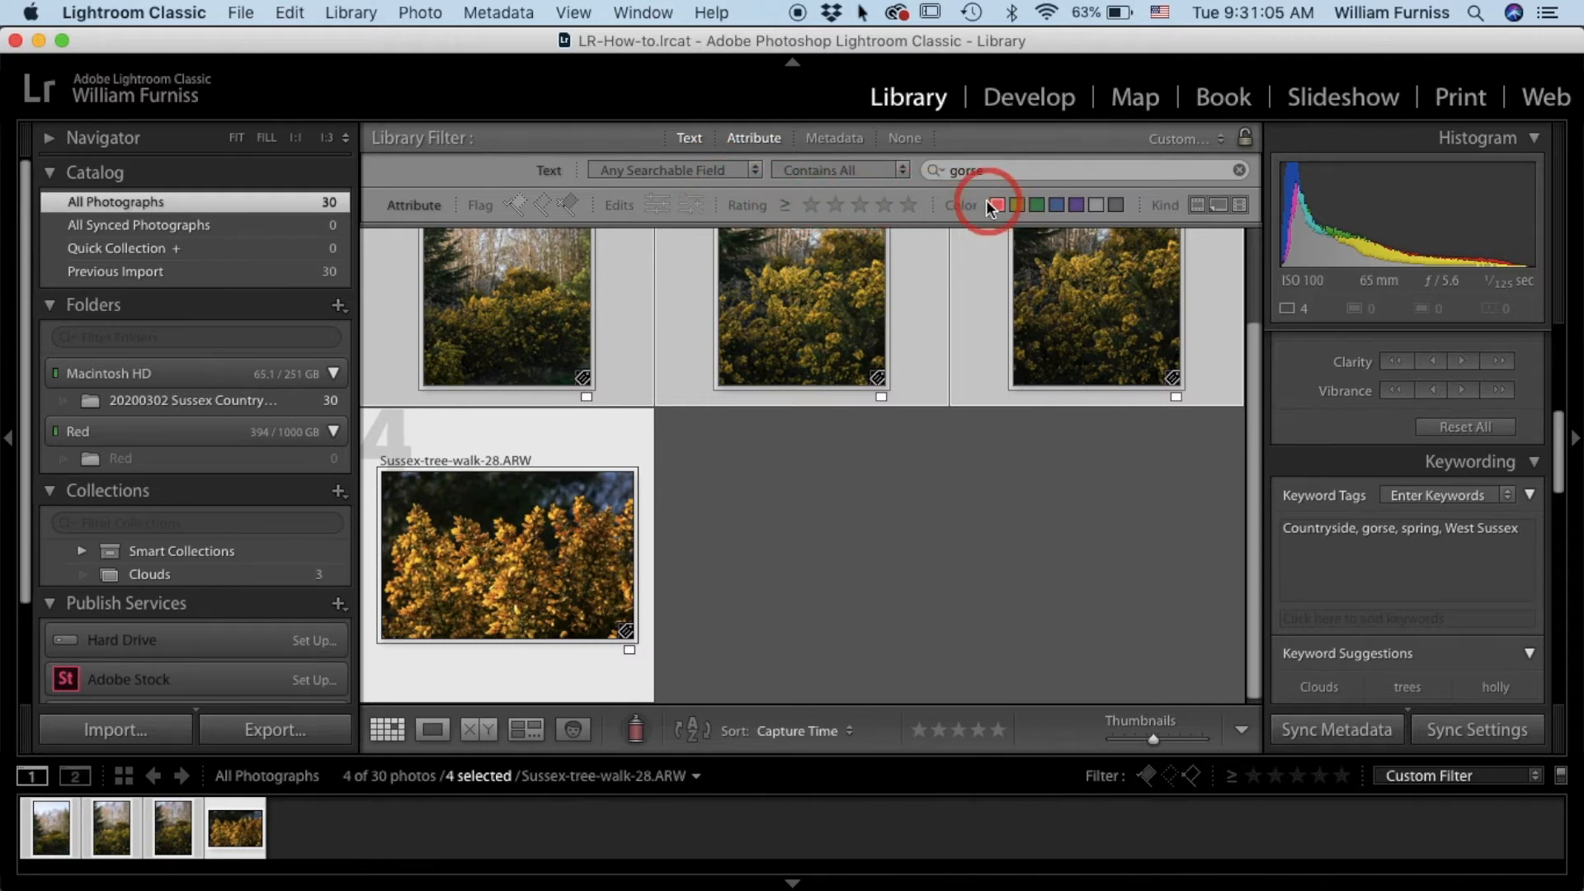
pyautogui.click(847, 140)
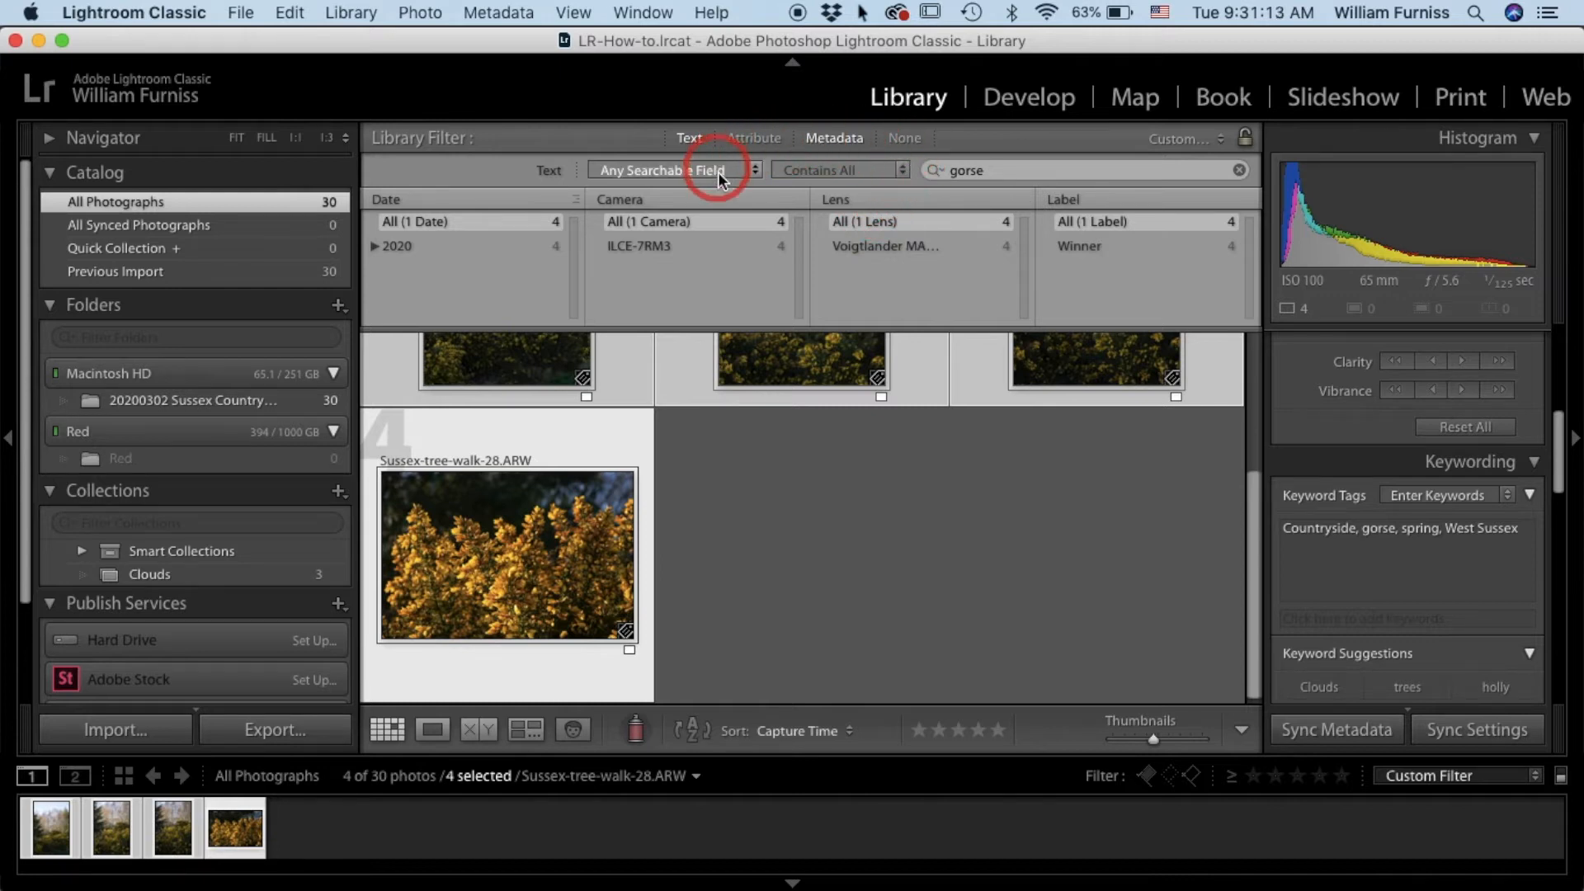
pyautogui.click(914, 137)
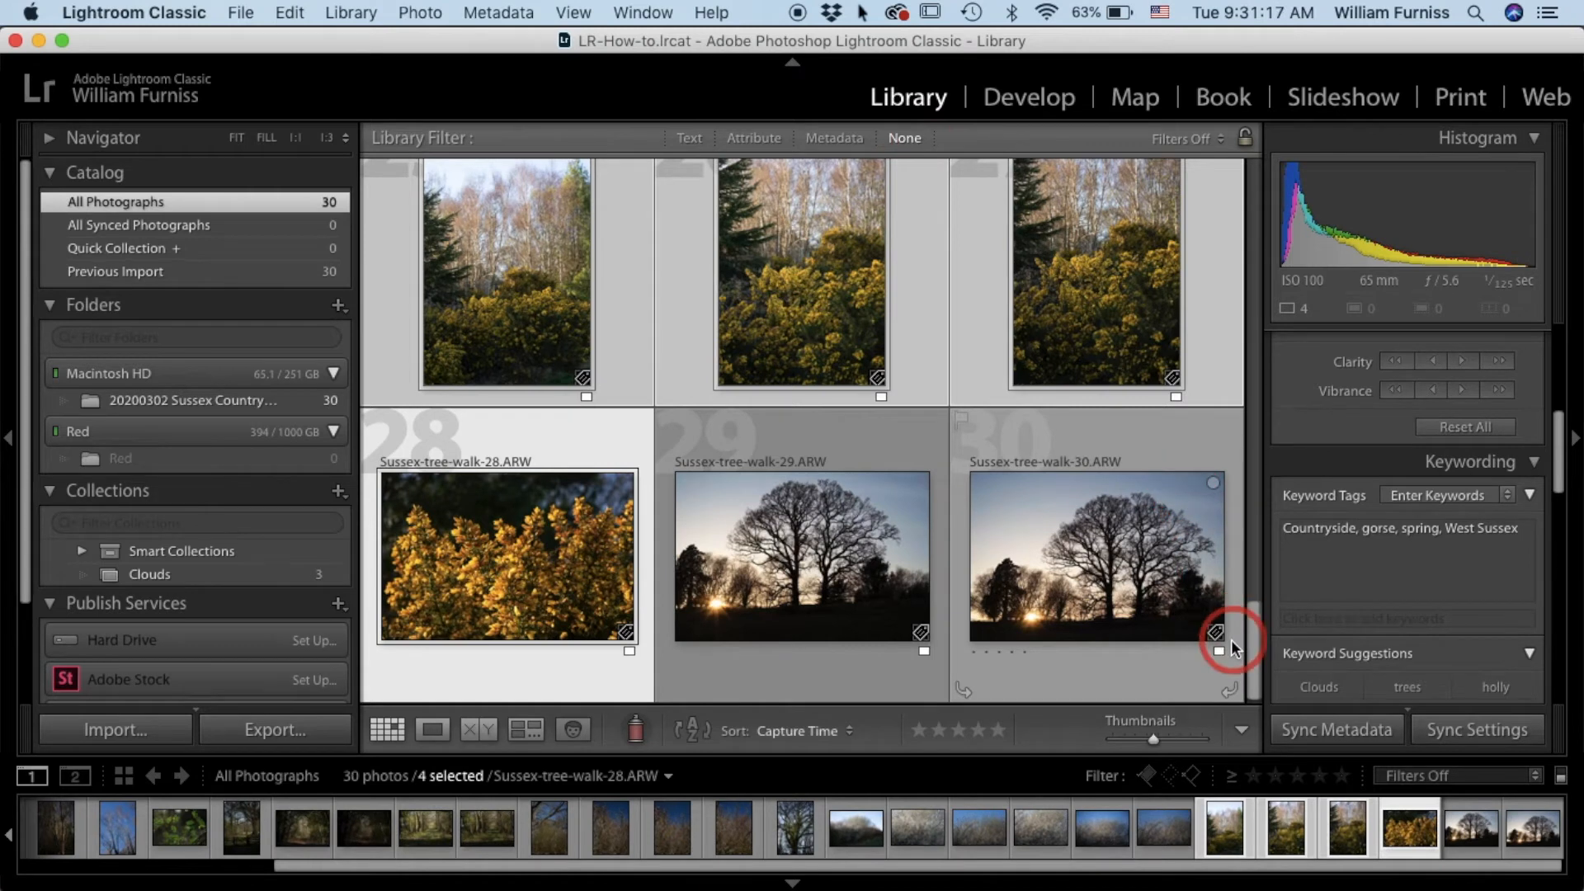
# - Try a three-star rating on the four selected gorse photos and remove it again
pyautogui.moveTo(1255, 649); pyautogui.dragTo(1260, 669)
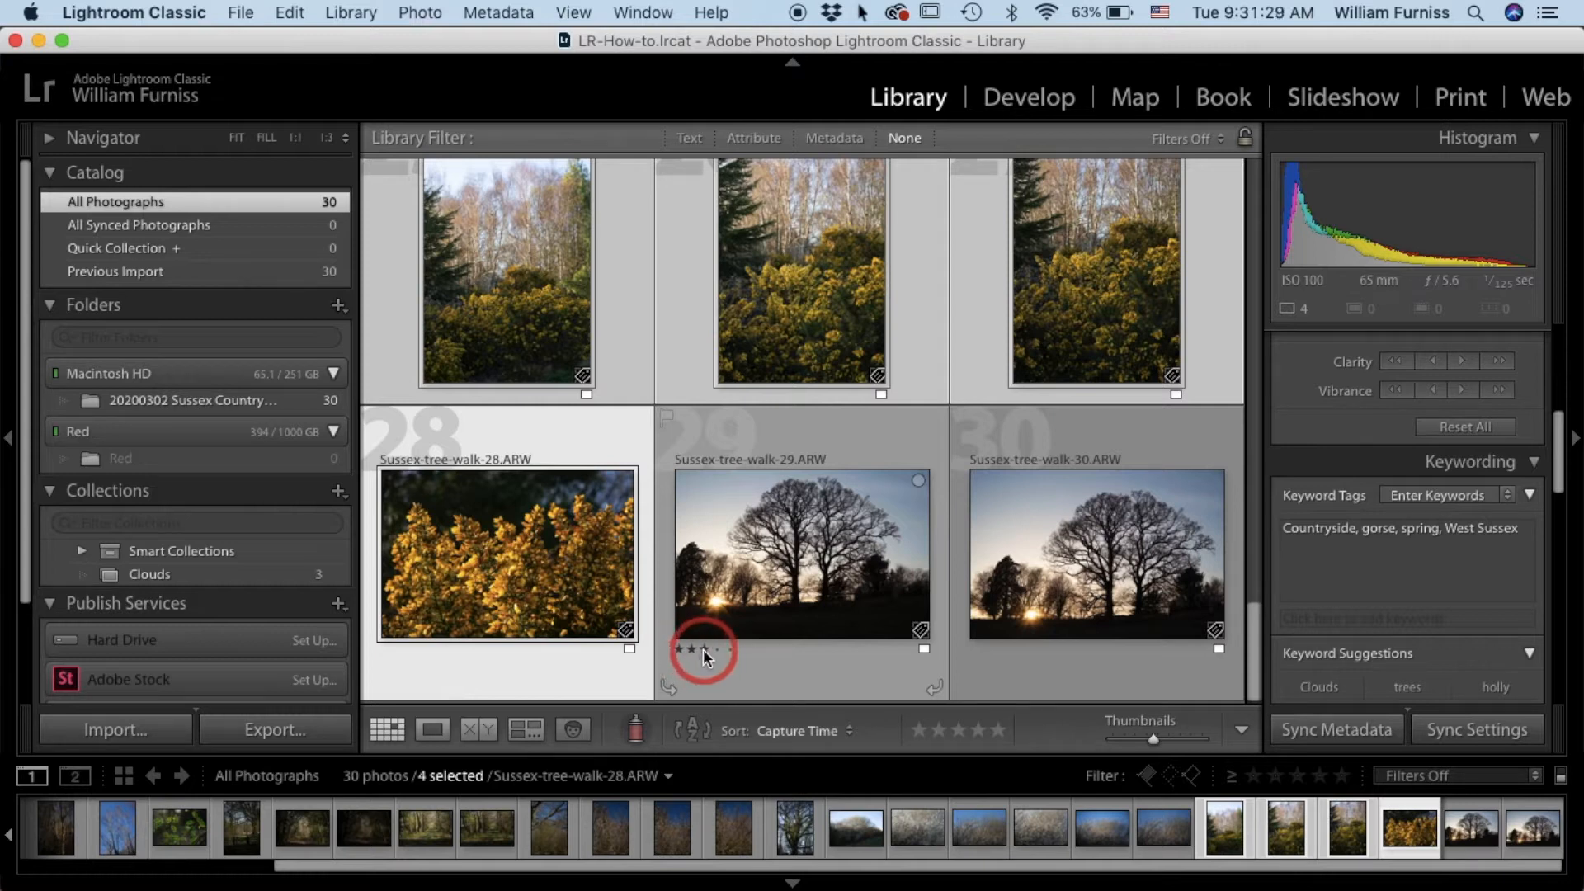
pyautogui.click(957, 728)
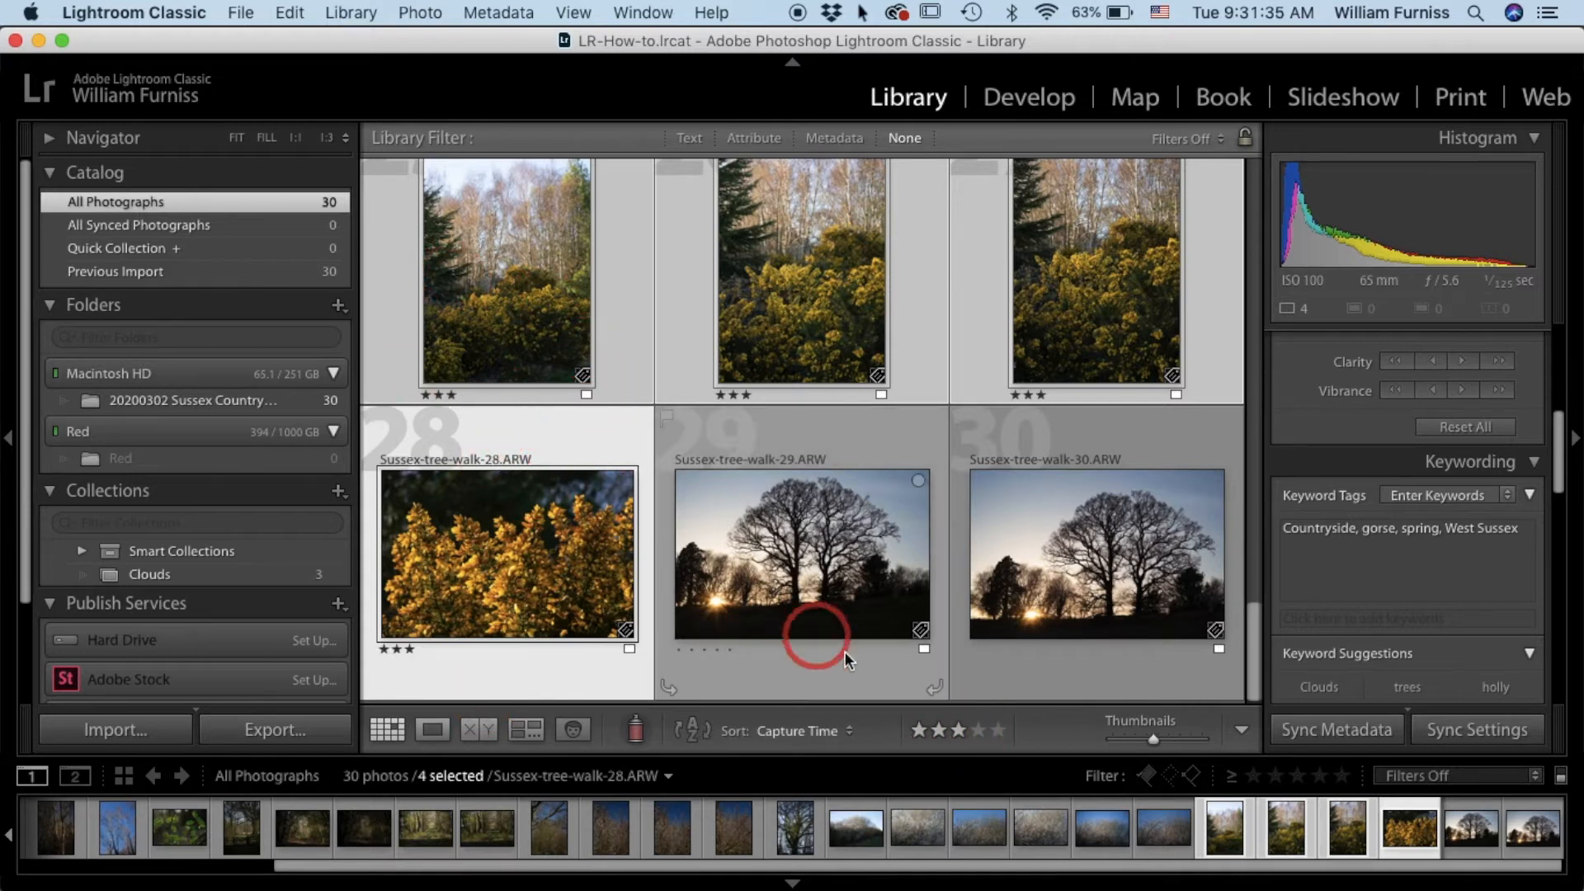
pyautogui.click(958, 730)
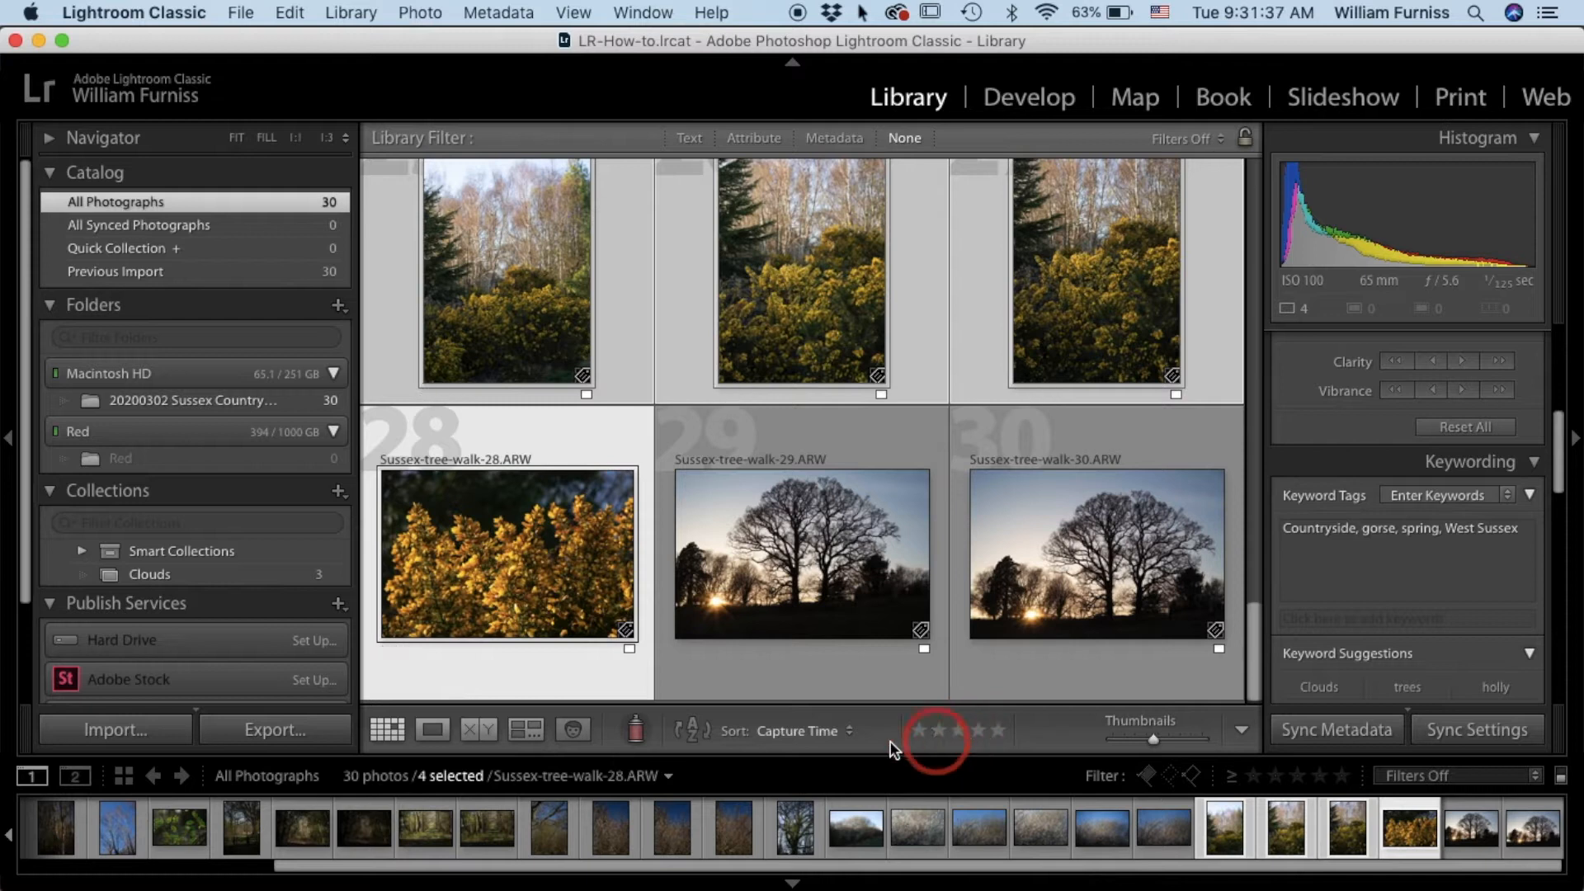
# - Paint the red colour label onto the sunset tree photos Sussex-tree-walk-29 and 30
pyautogui.click(634, 737)
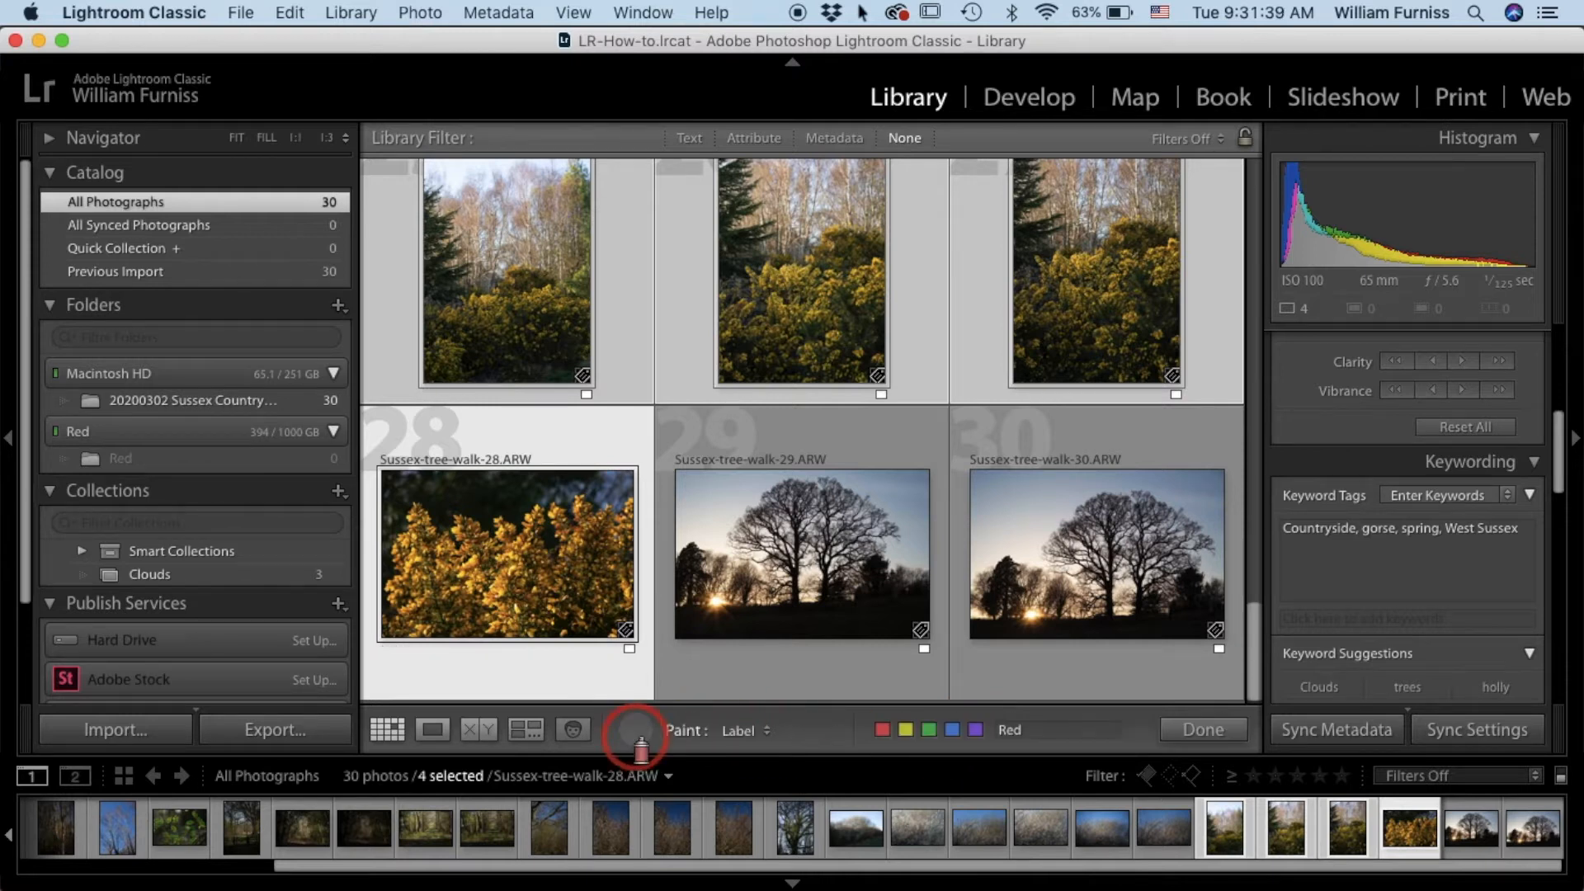
pyautogui.click(817, 553)
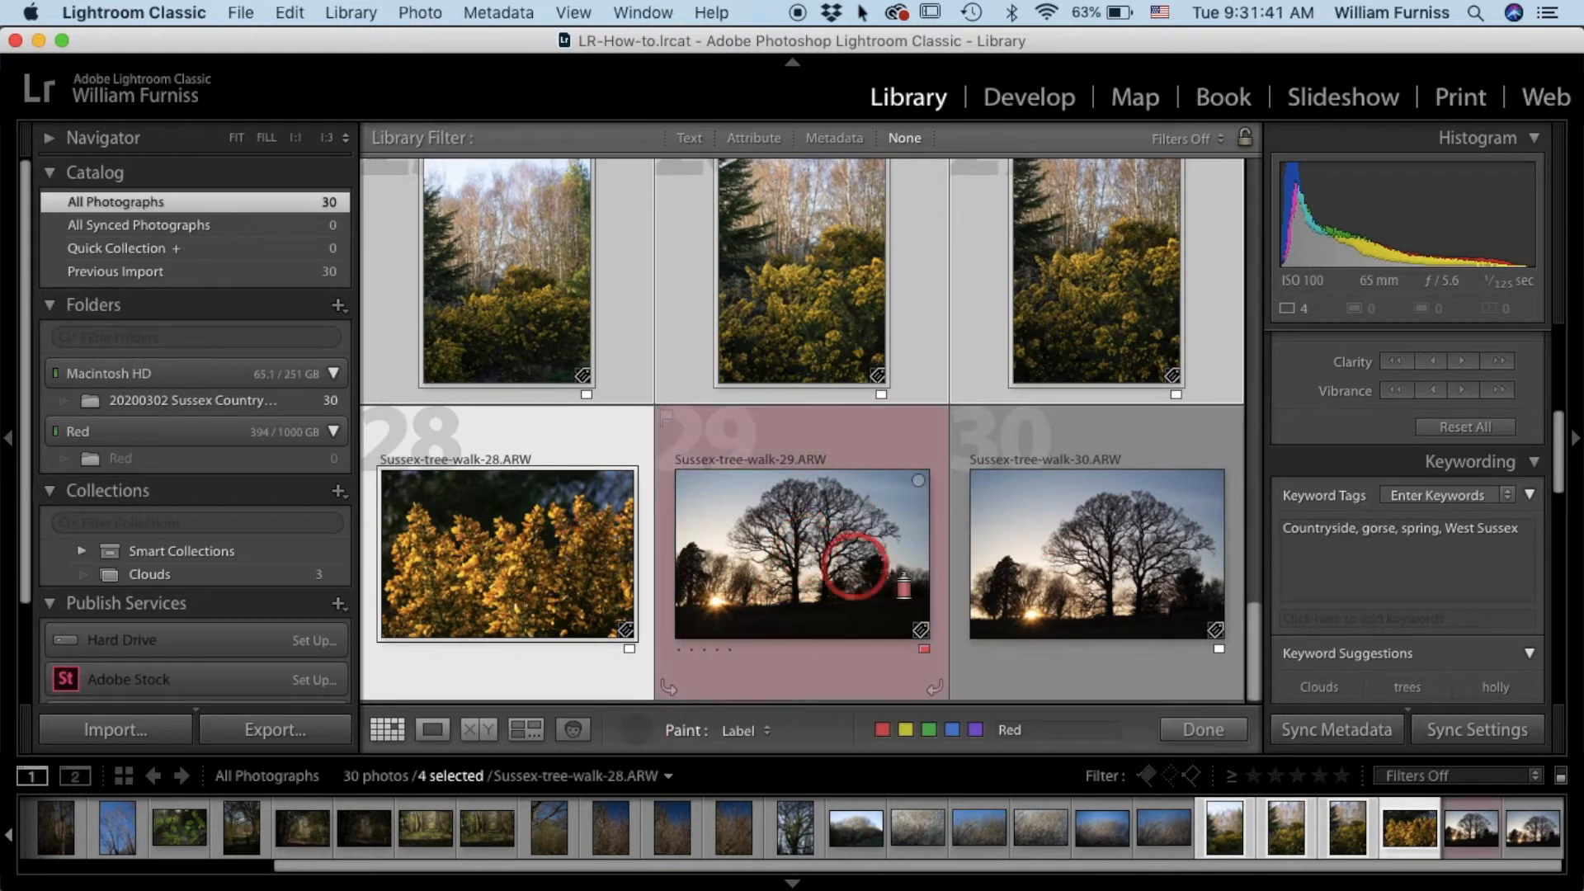
pyautogui.click(1068, 551)
# - Paint a three-star rating onto Sussex-tree-walk-29 and 30 and put the Painter tool away
pyautogui.click(745, 729)
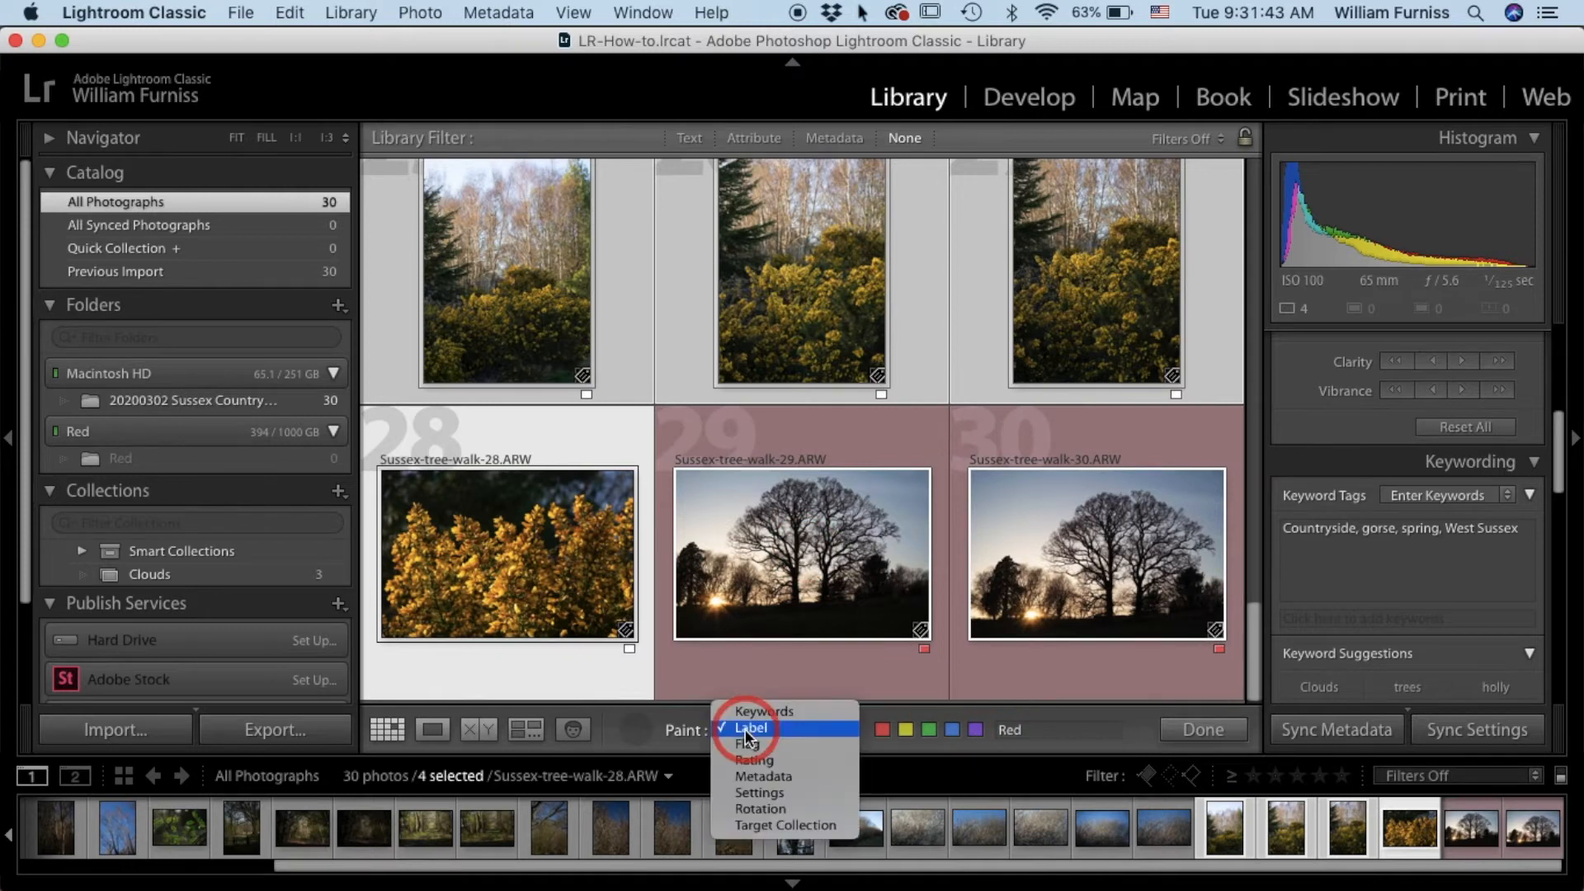
pyautogui.click(747, 751)
pyautogui.click(927, 725)
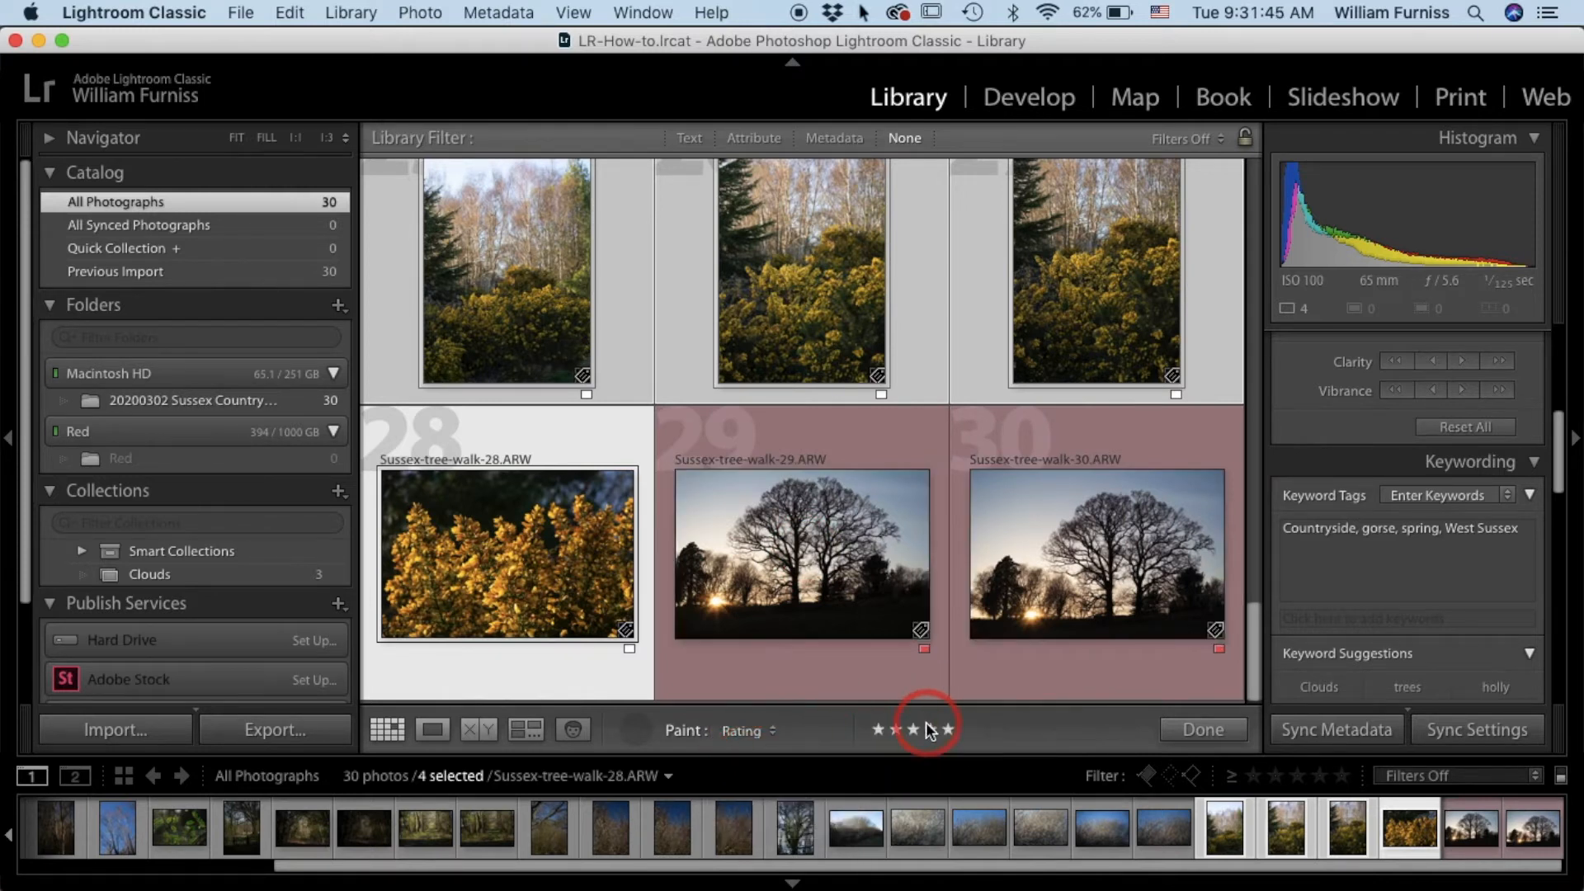
pyautogui.click(1023, 610)
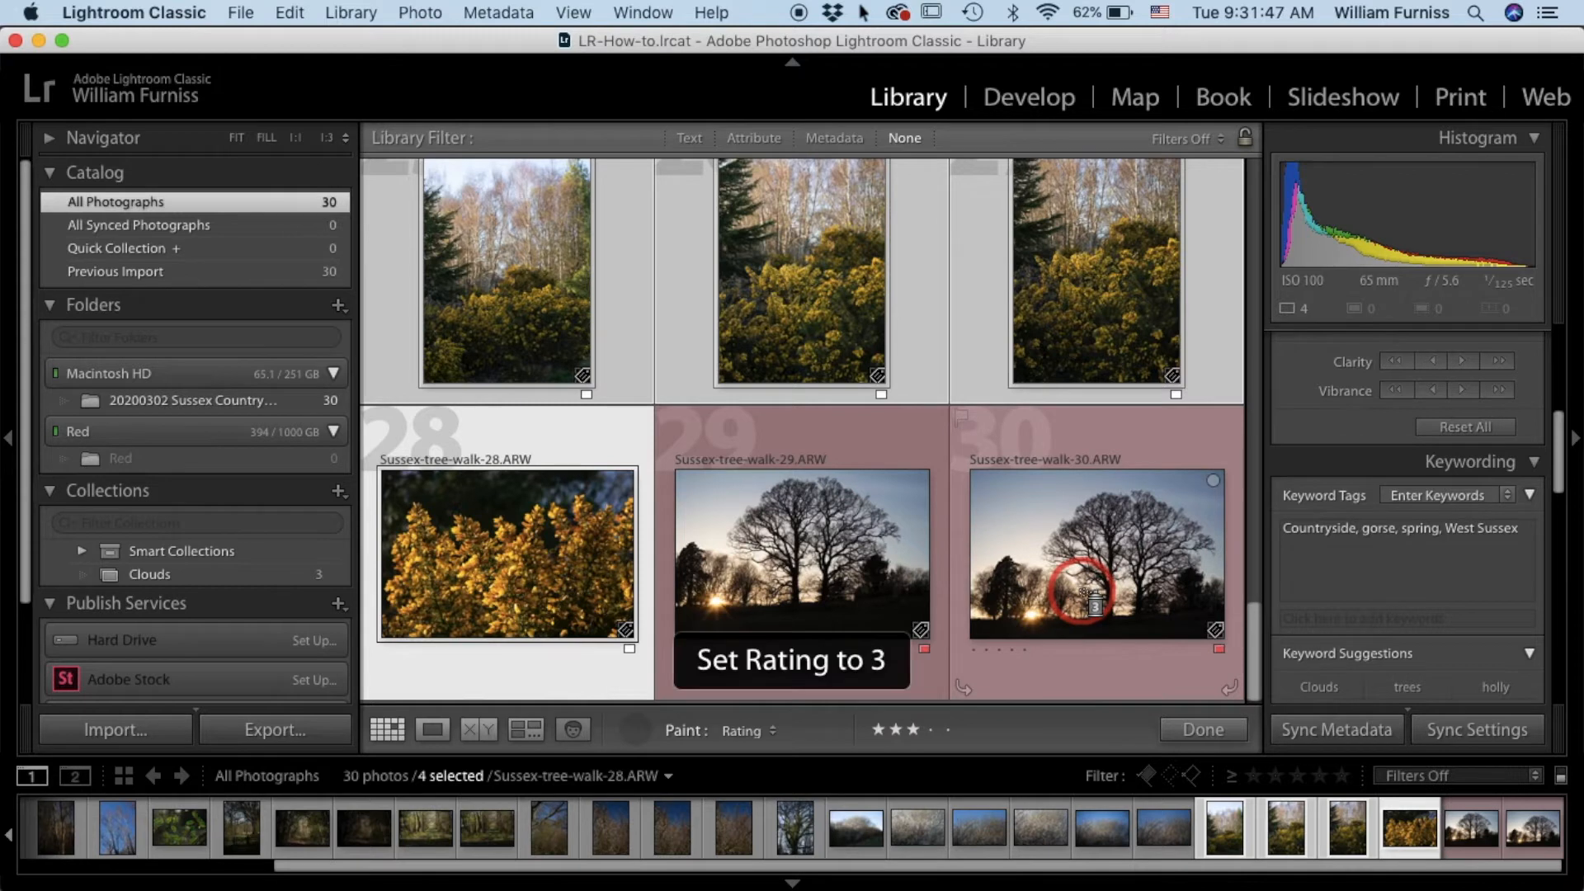
pyautogui.click(918, 631)
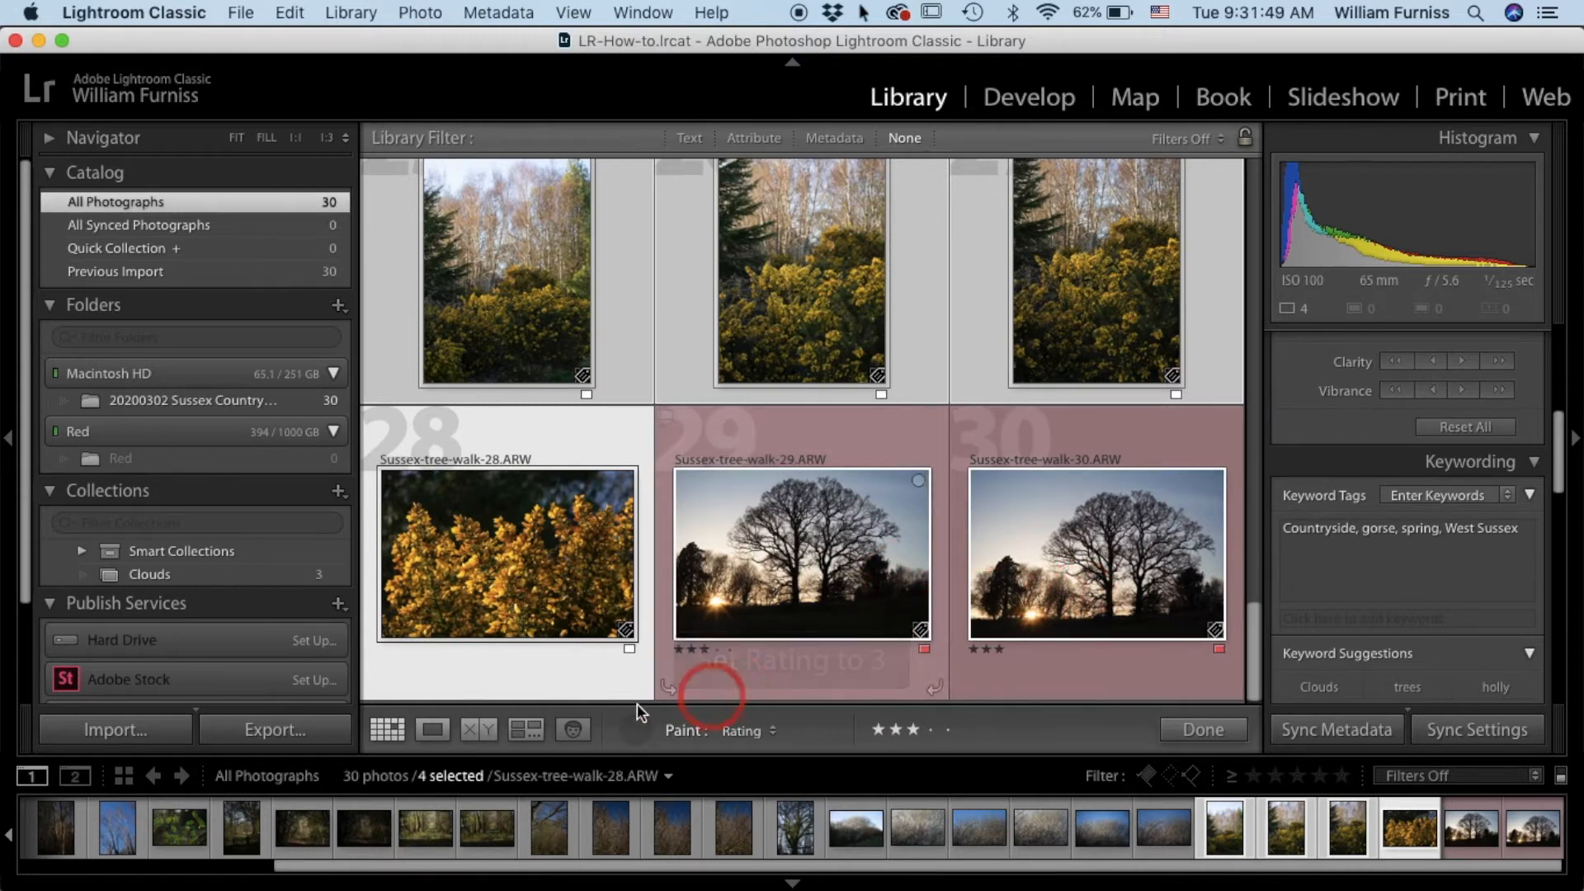
pyautogui.click(640, 730)
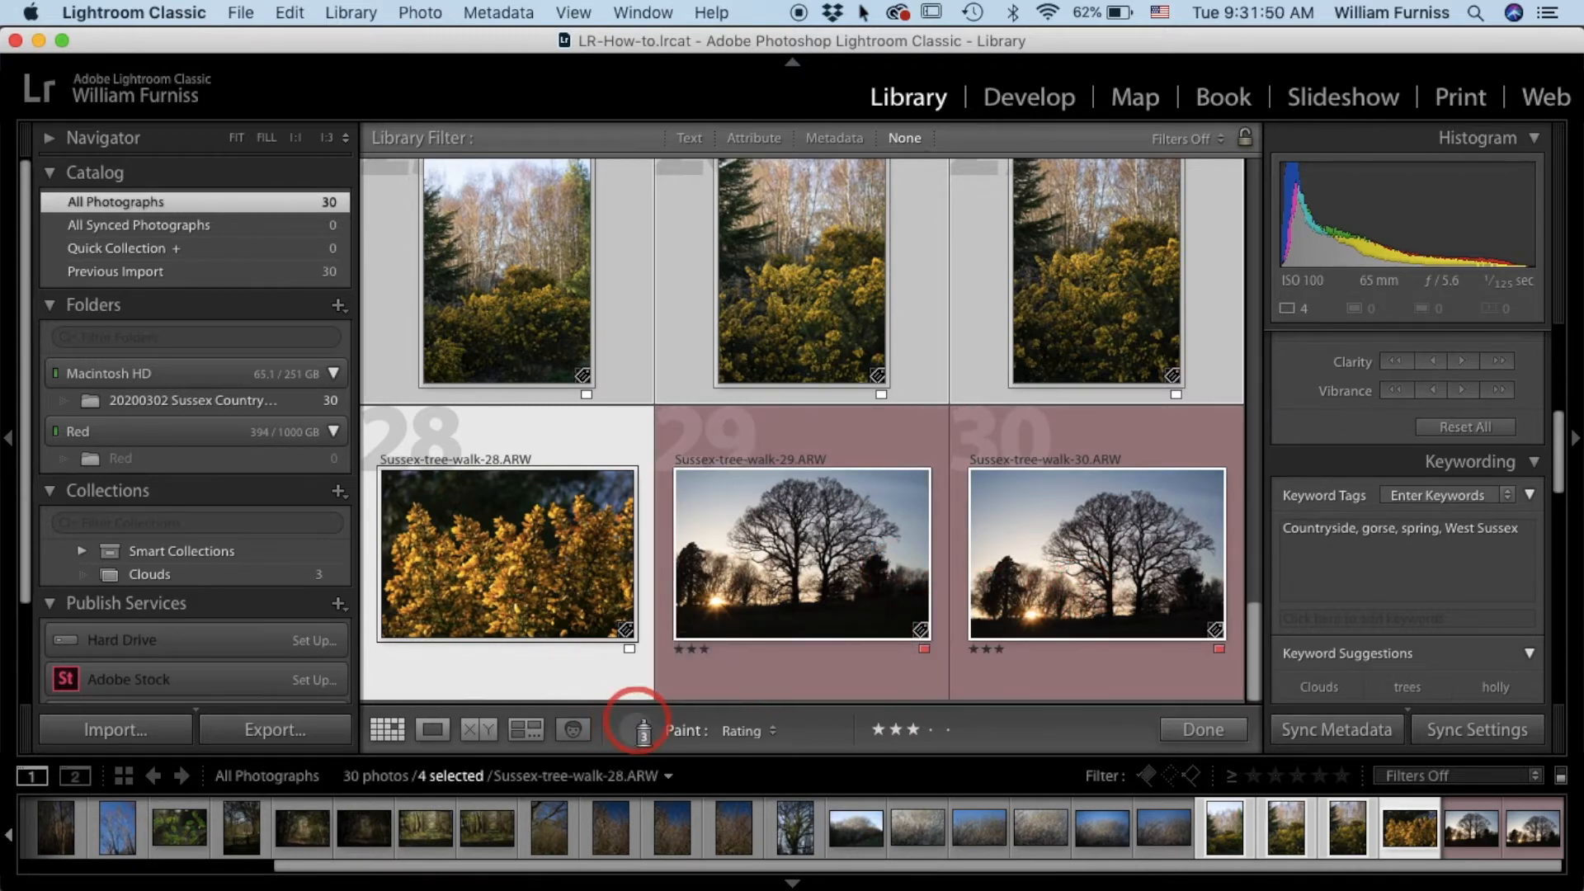
pyautogui.click(637, 729)
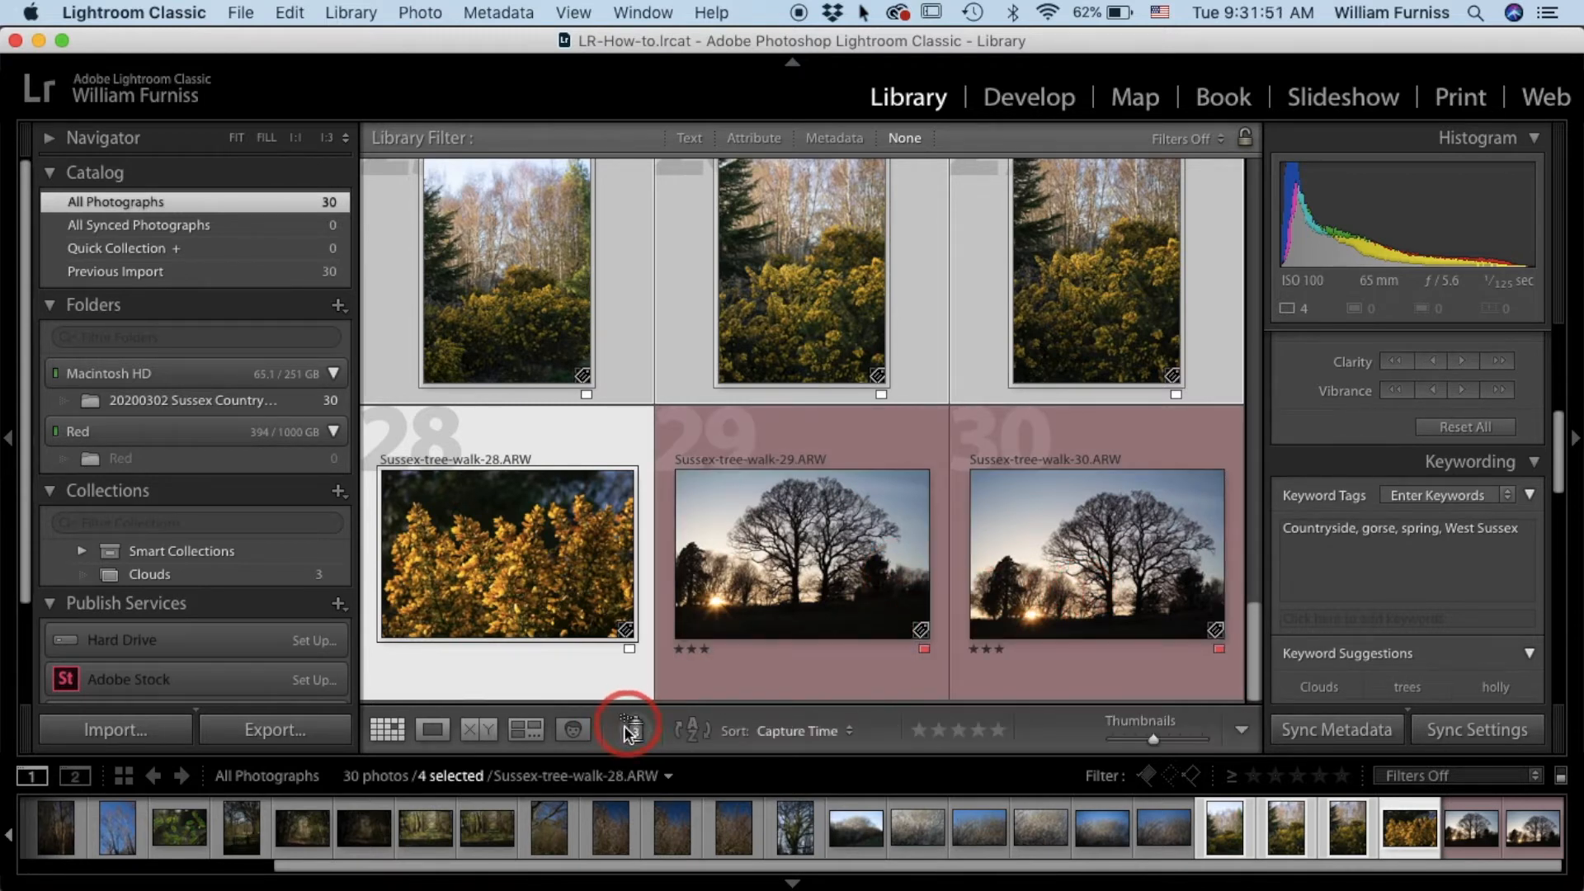
# - Sort all photographs by label color and go to the beginning of the grid
pyautogui.click(825, 731)
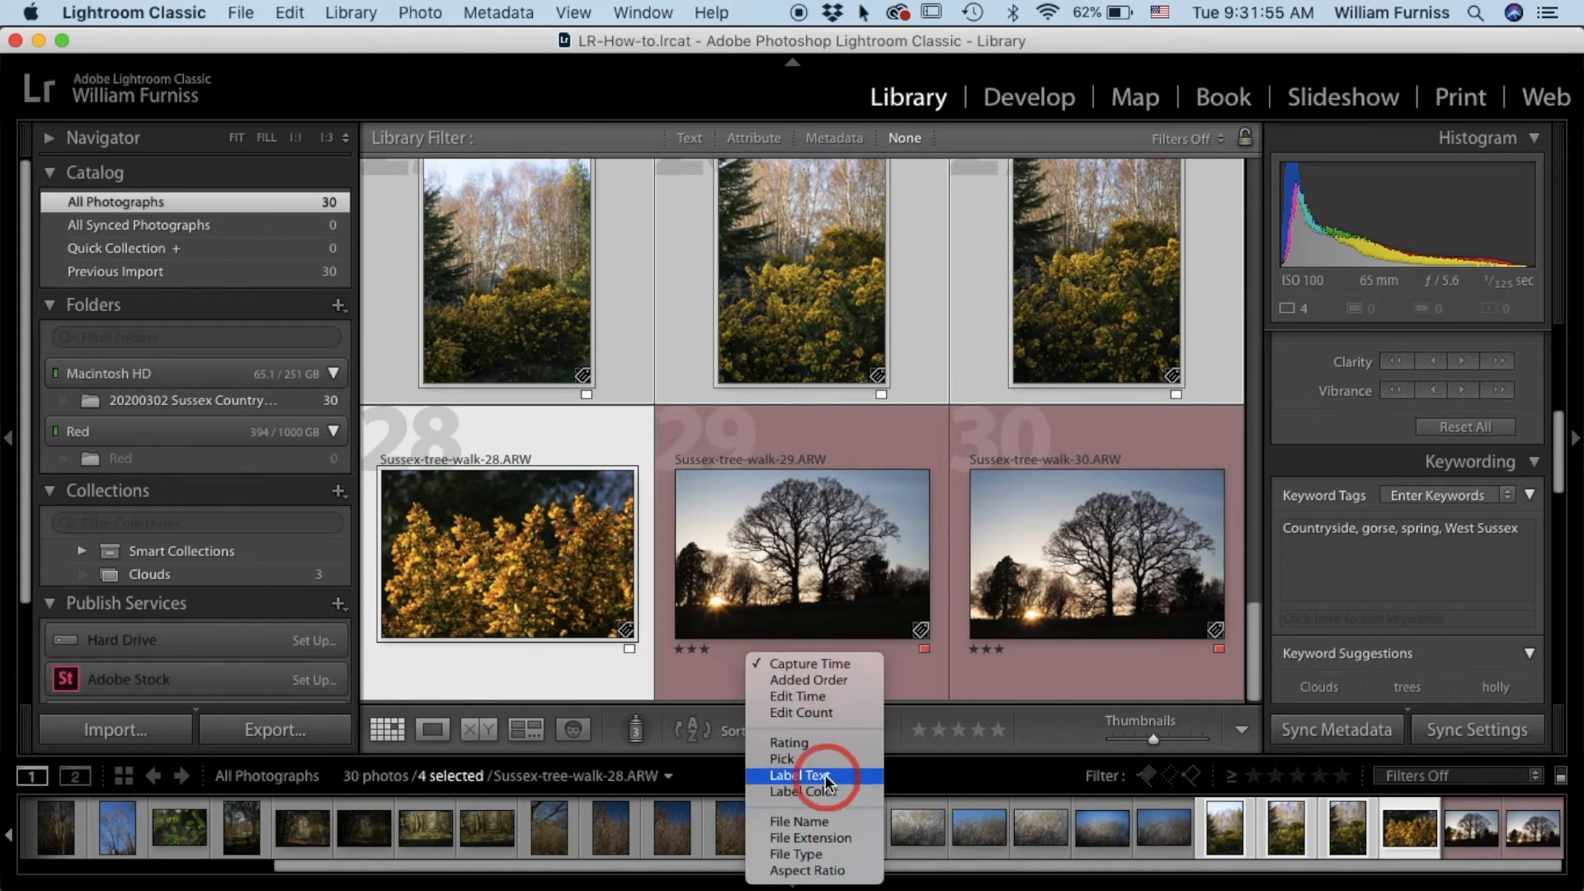
pyautogui.click(824, 790)
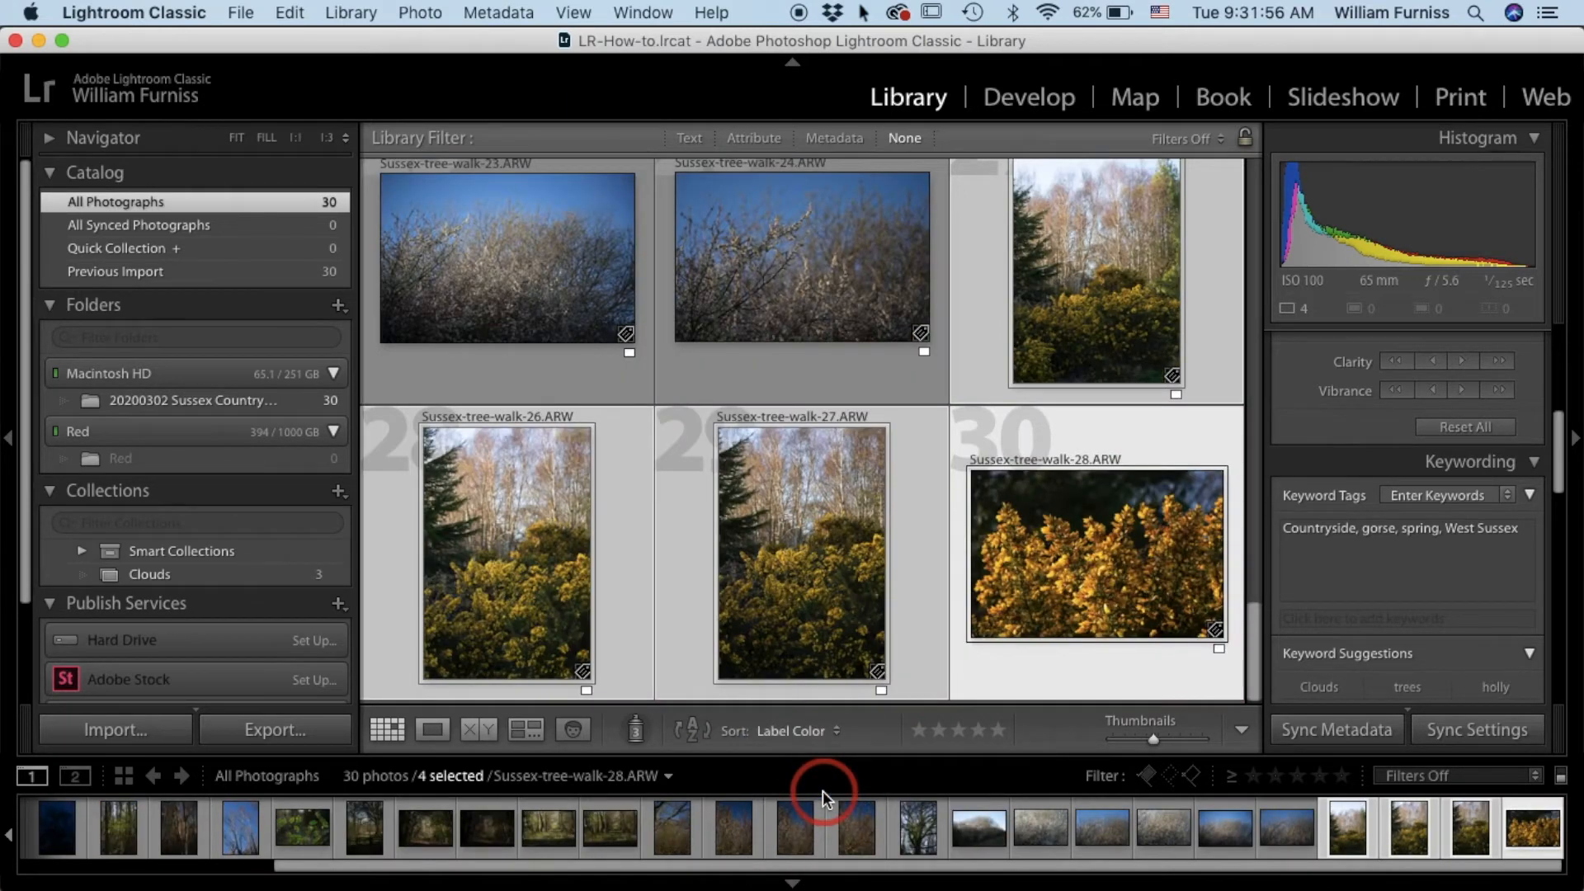
pyautogui.moveTo(1255, 616); pyautogui.dragTo(1220, 14)
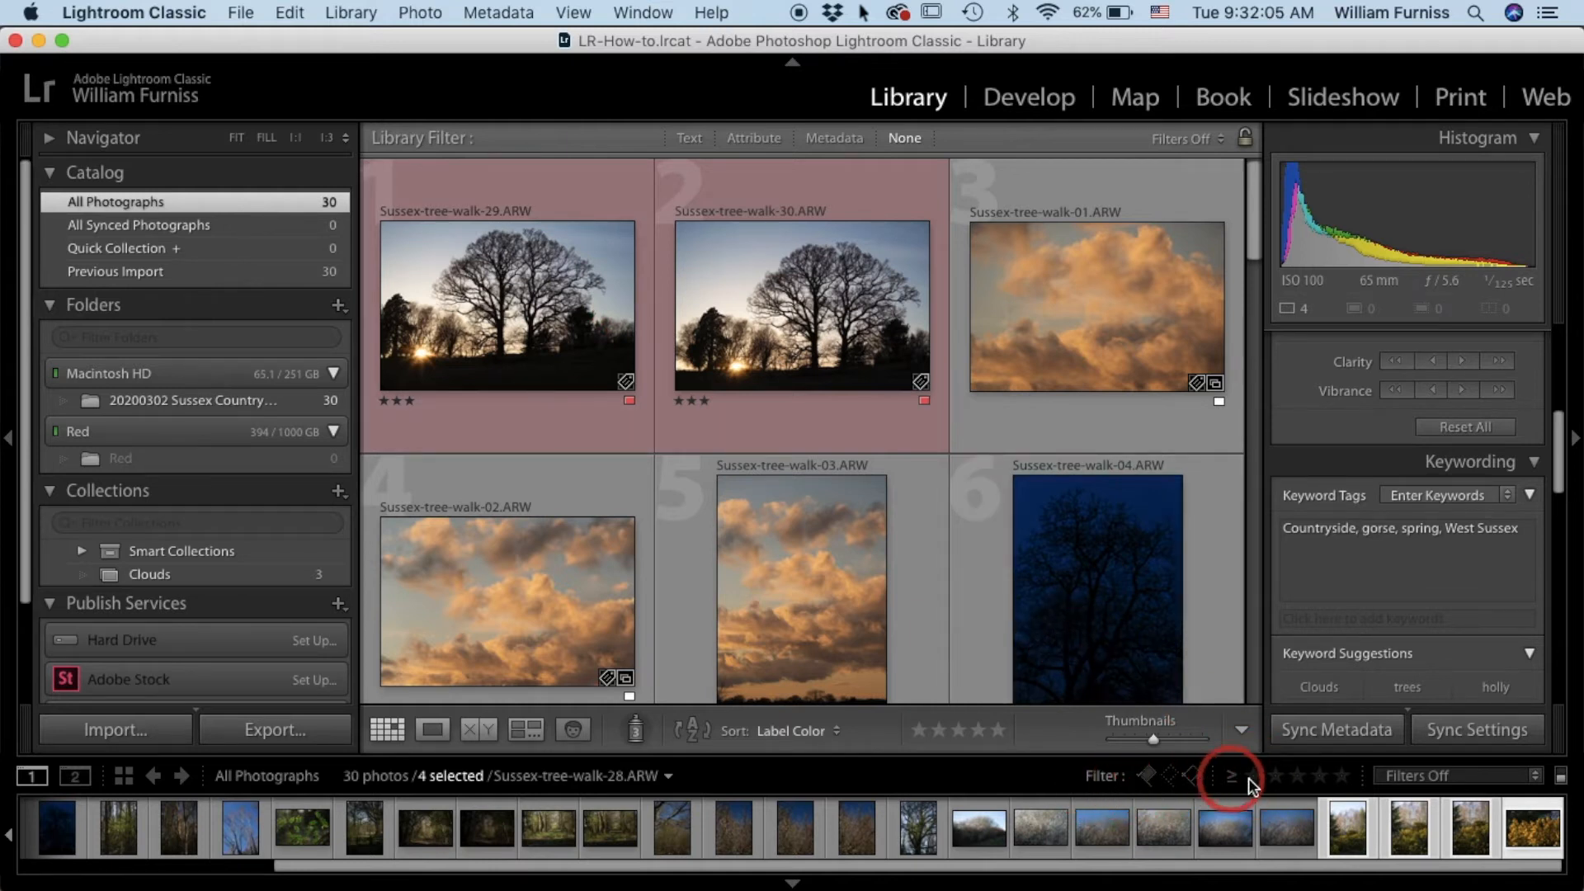
# - Filter the photographs to those rated three stars and higher, and clear the rating filter
pyautogui.click(1277, 777)
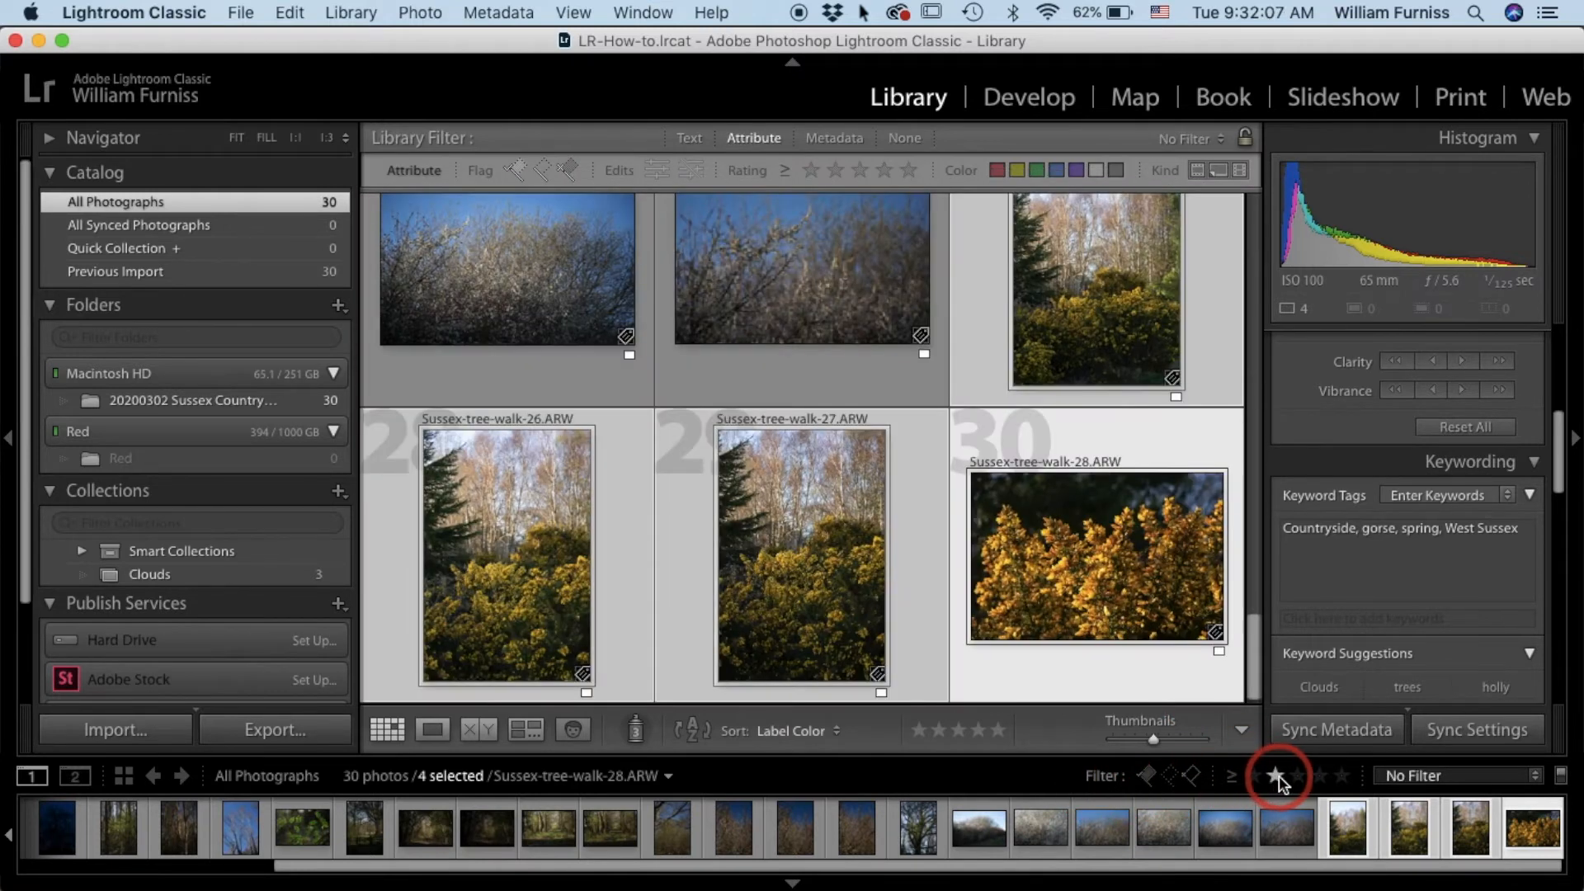
pyautogui.click(1293, 775)
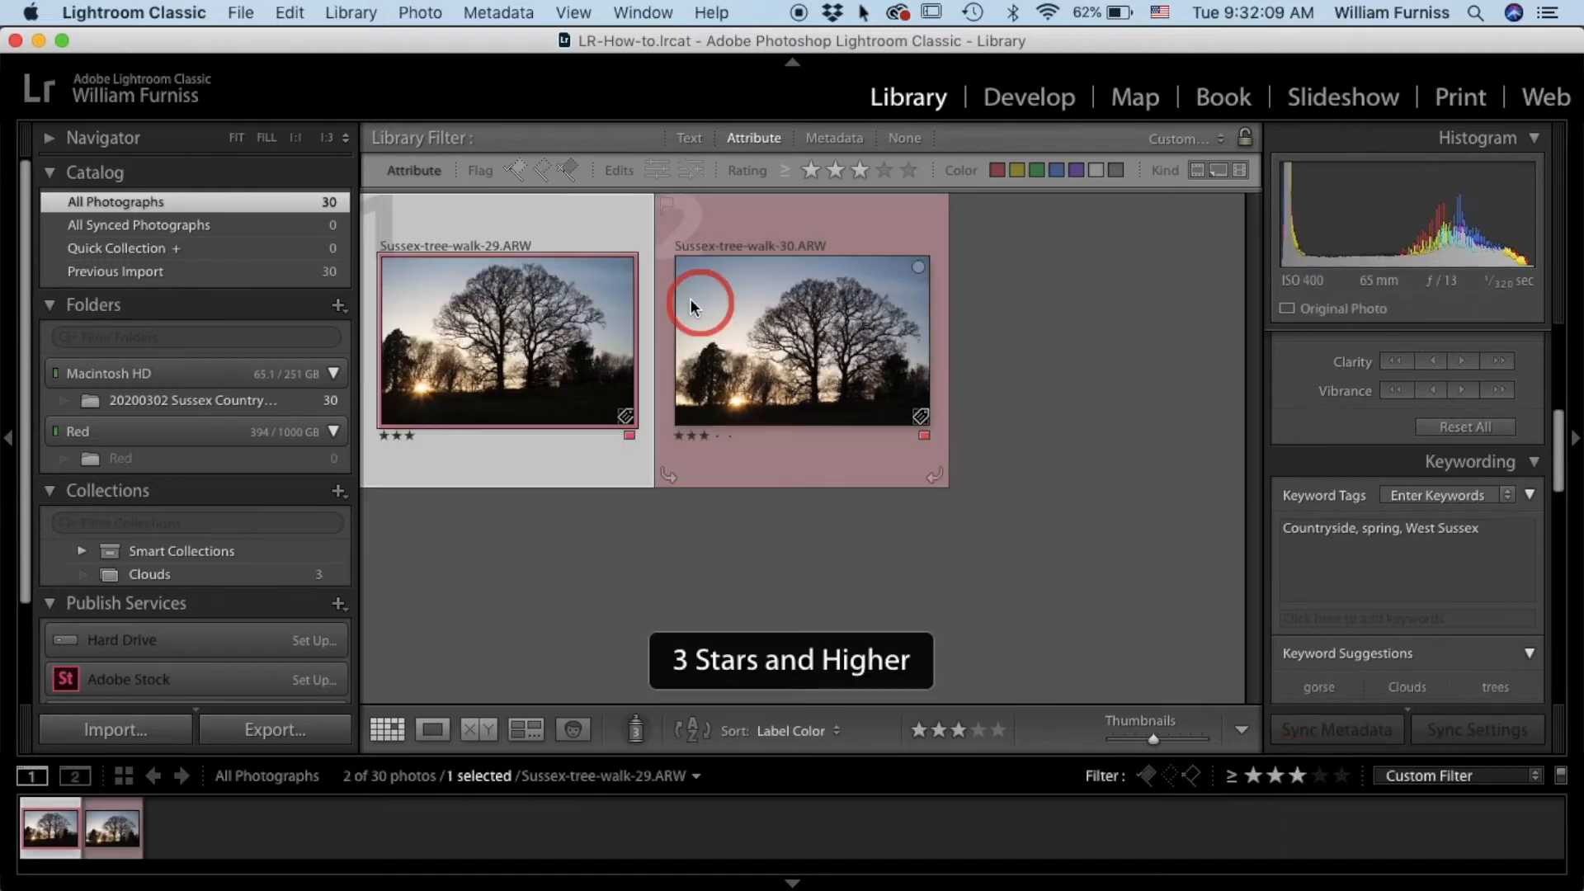
pyautogui.click(1298, 775)
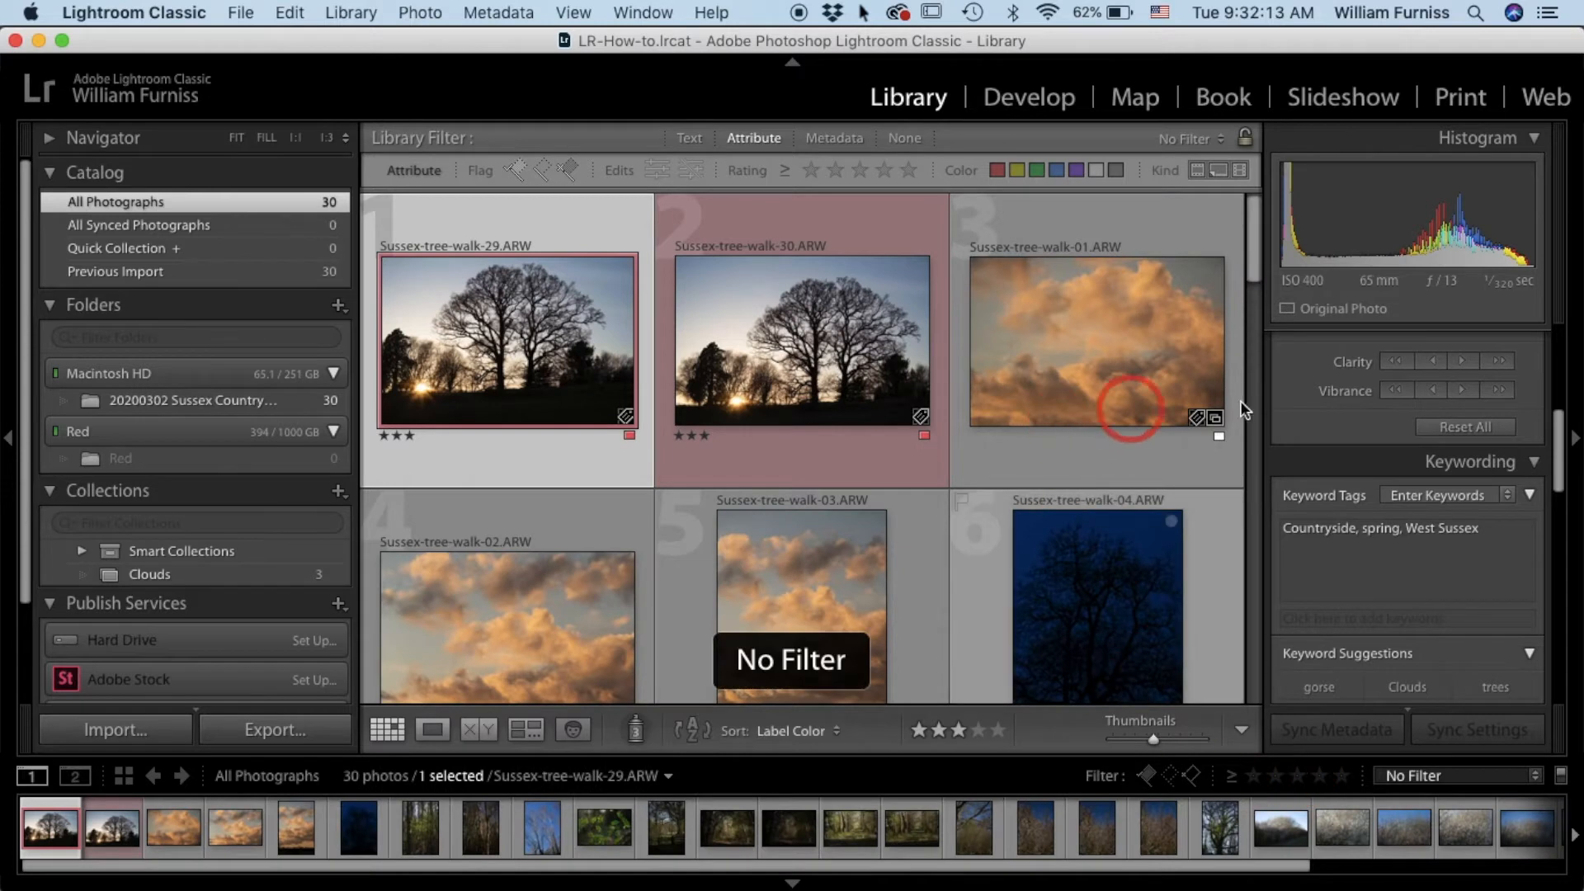
pyautogui.moveTo(1250, 216); pyautogui.dragTo(1226, 204)
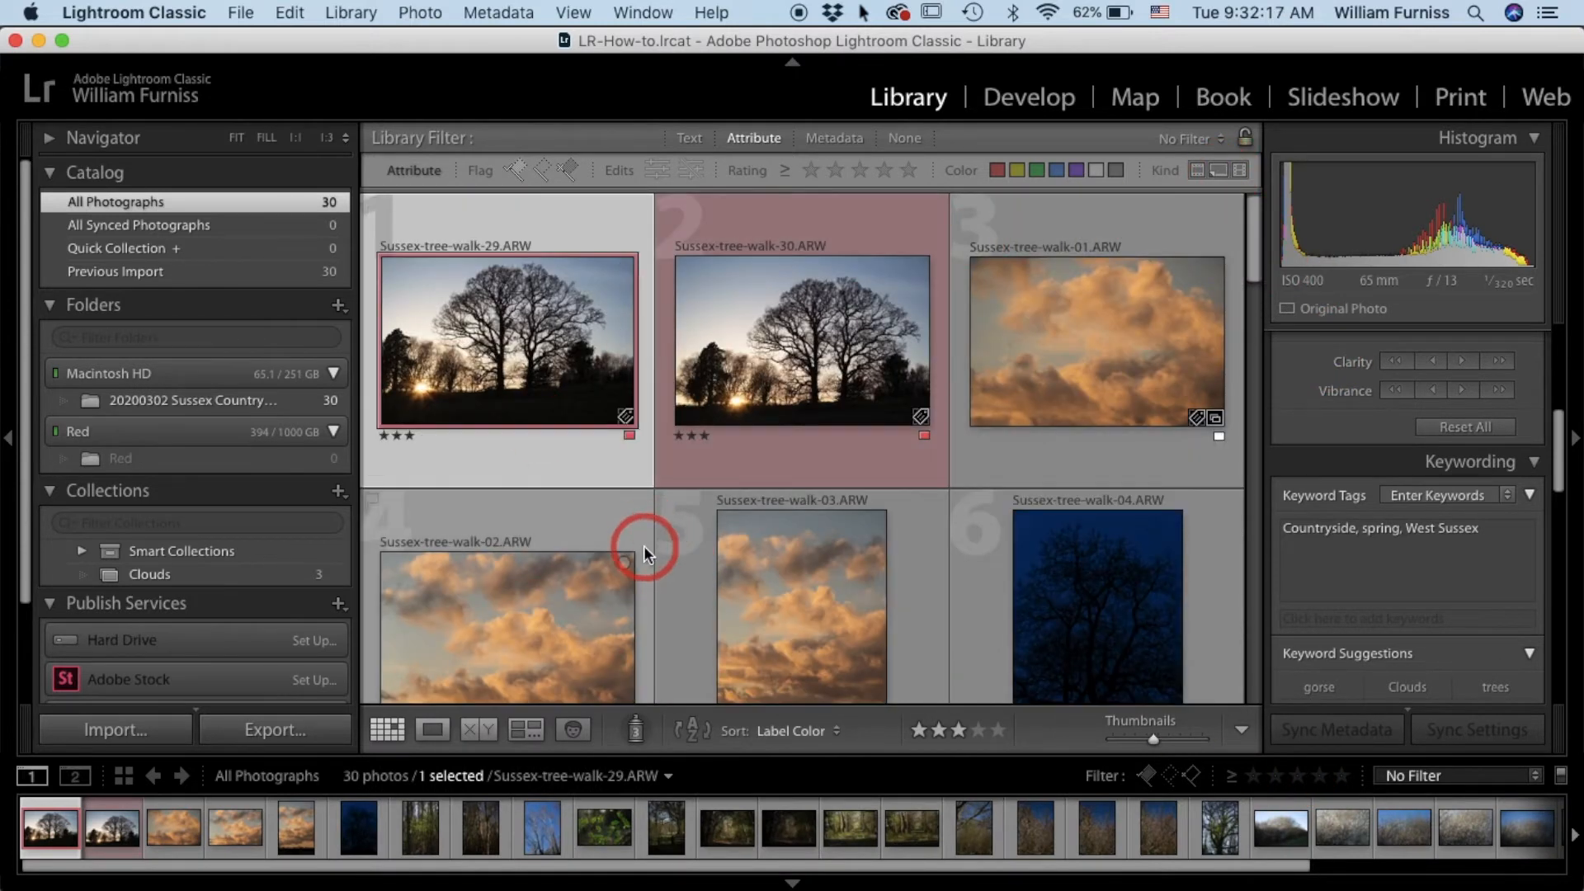
# - Remove the star ratings from the red-labelled photos Sussex-tree-walk-30 and 29
pyautogui.click(705, 435)
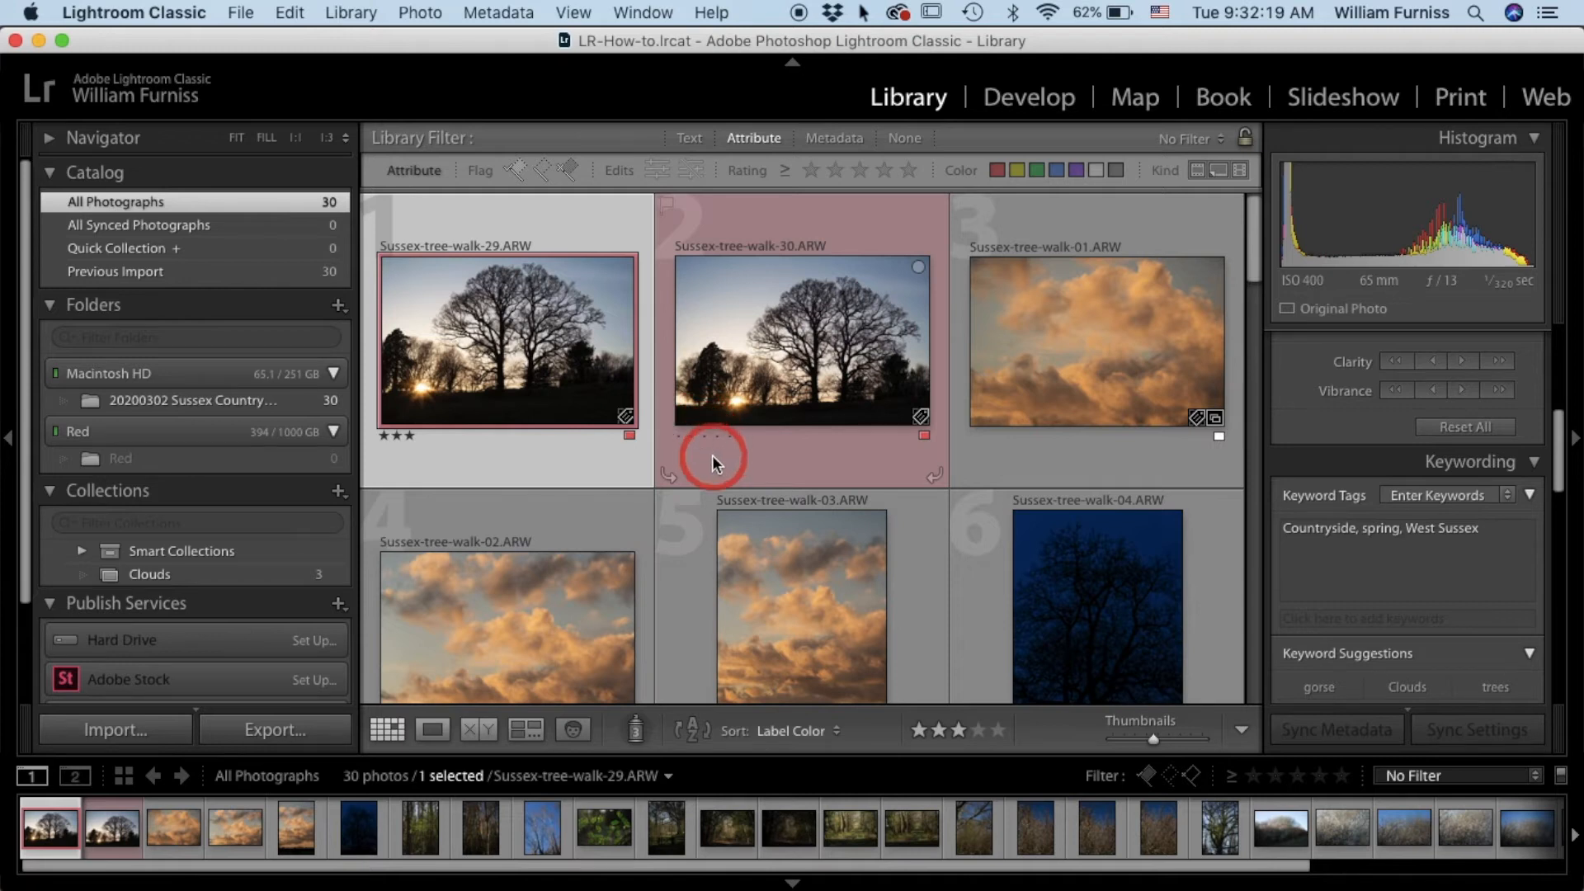
pyautogui.click(408, 435)
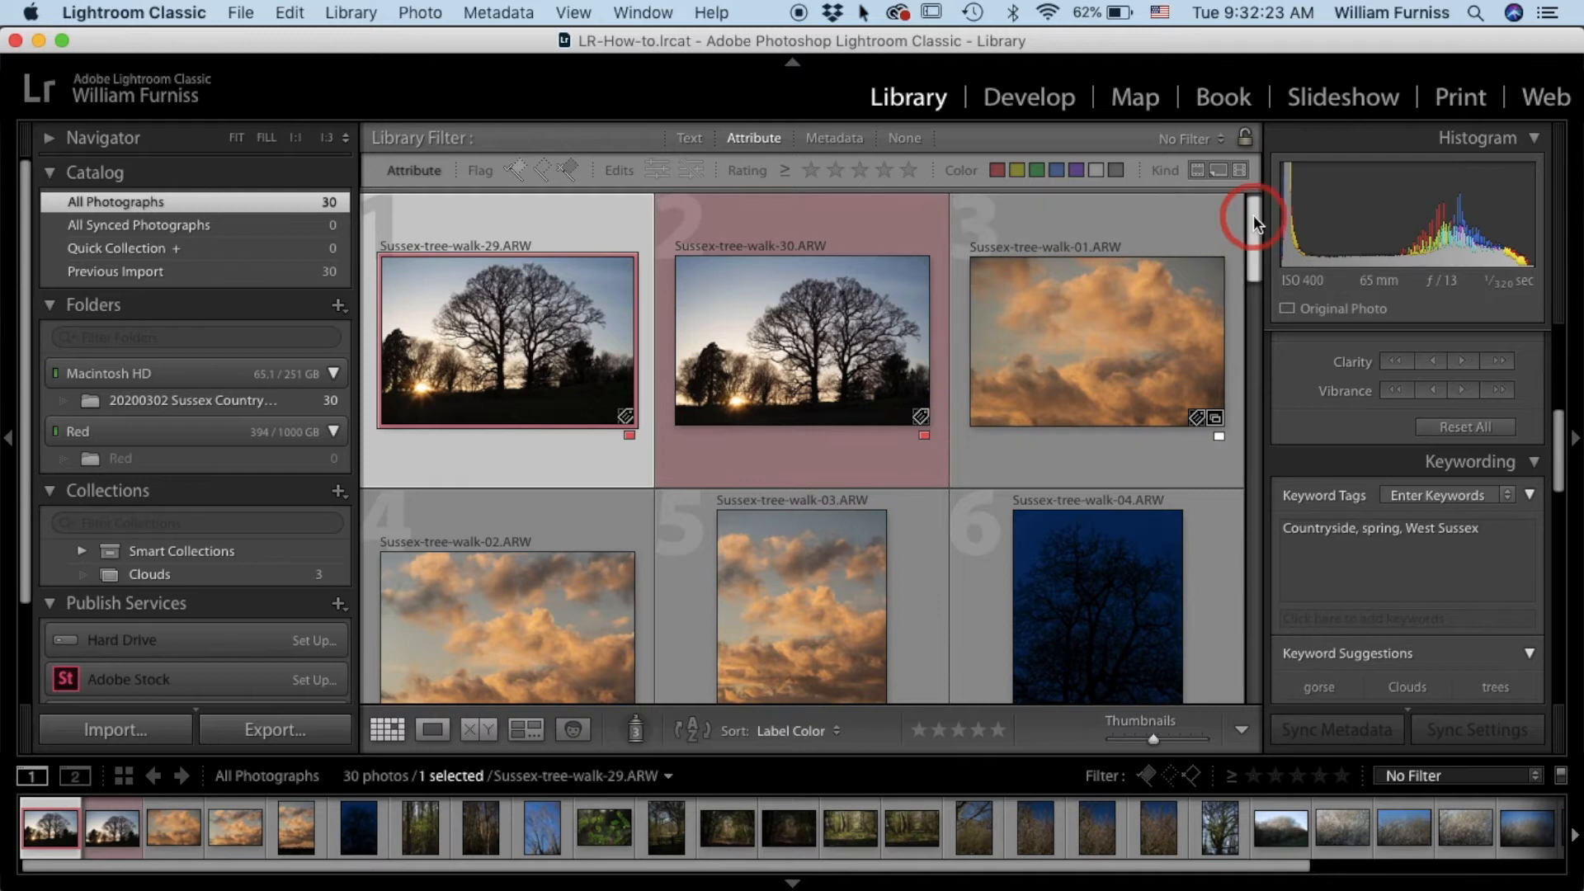
pyautogui.moveTo(1249, 220)
pyautogui.mouseDown()
pyautogui.moveTo(1265, 372)
pyautogui.moveTo(1265, 221)
pyautogui.mouseUp()
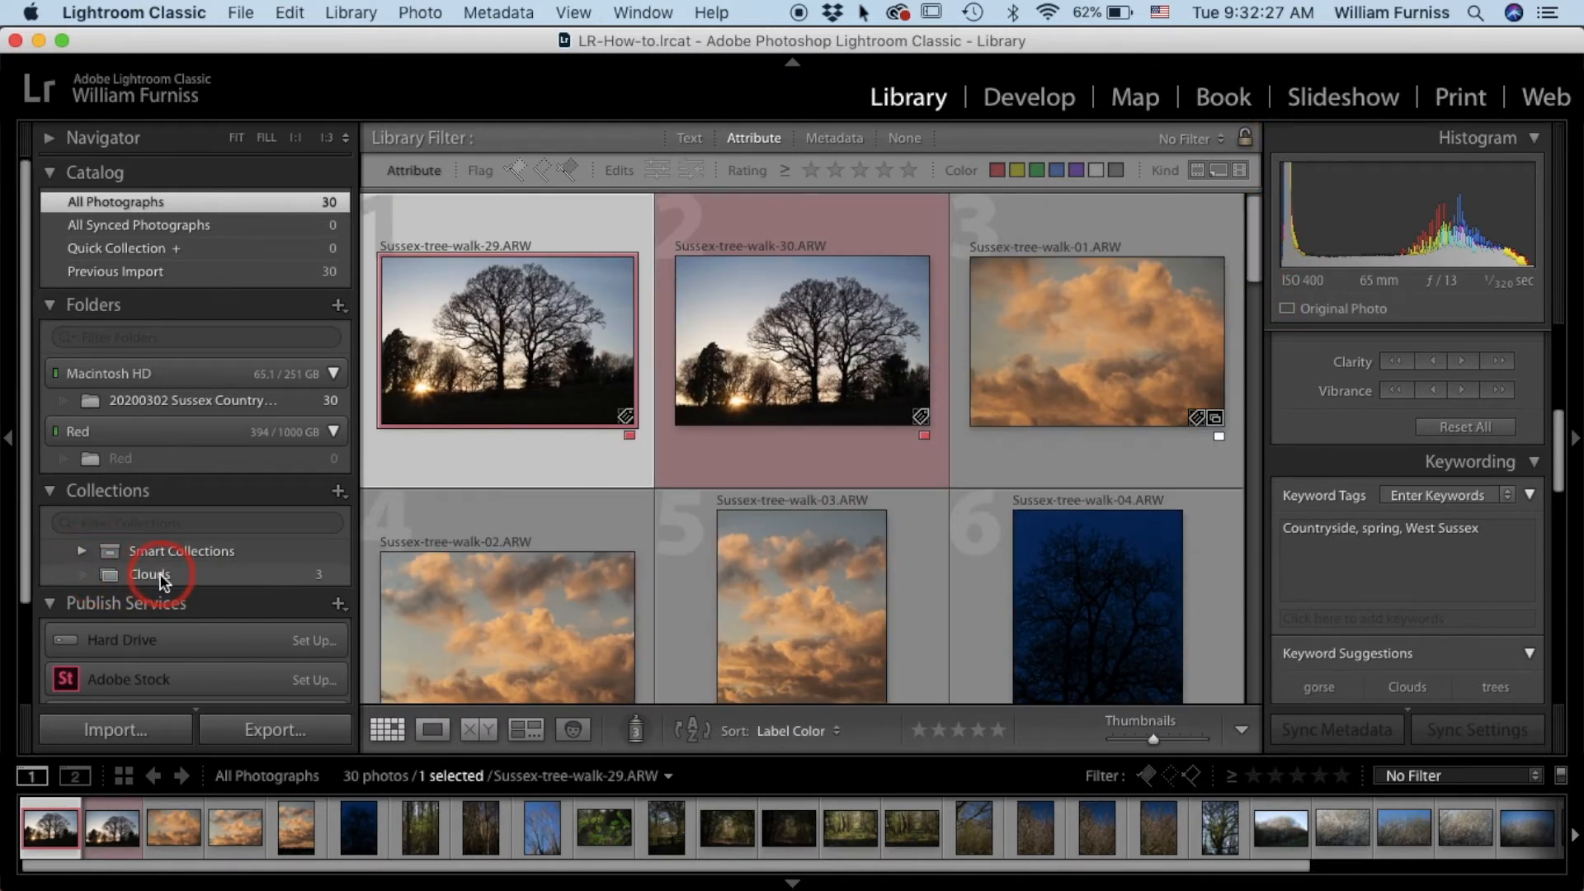
# - Create a collection named Trees without including the selected photo
pyautogui.click(338, 492)
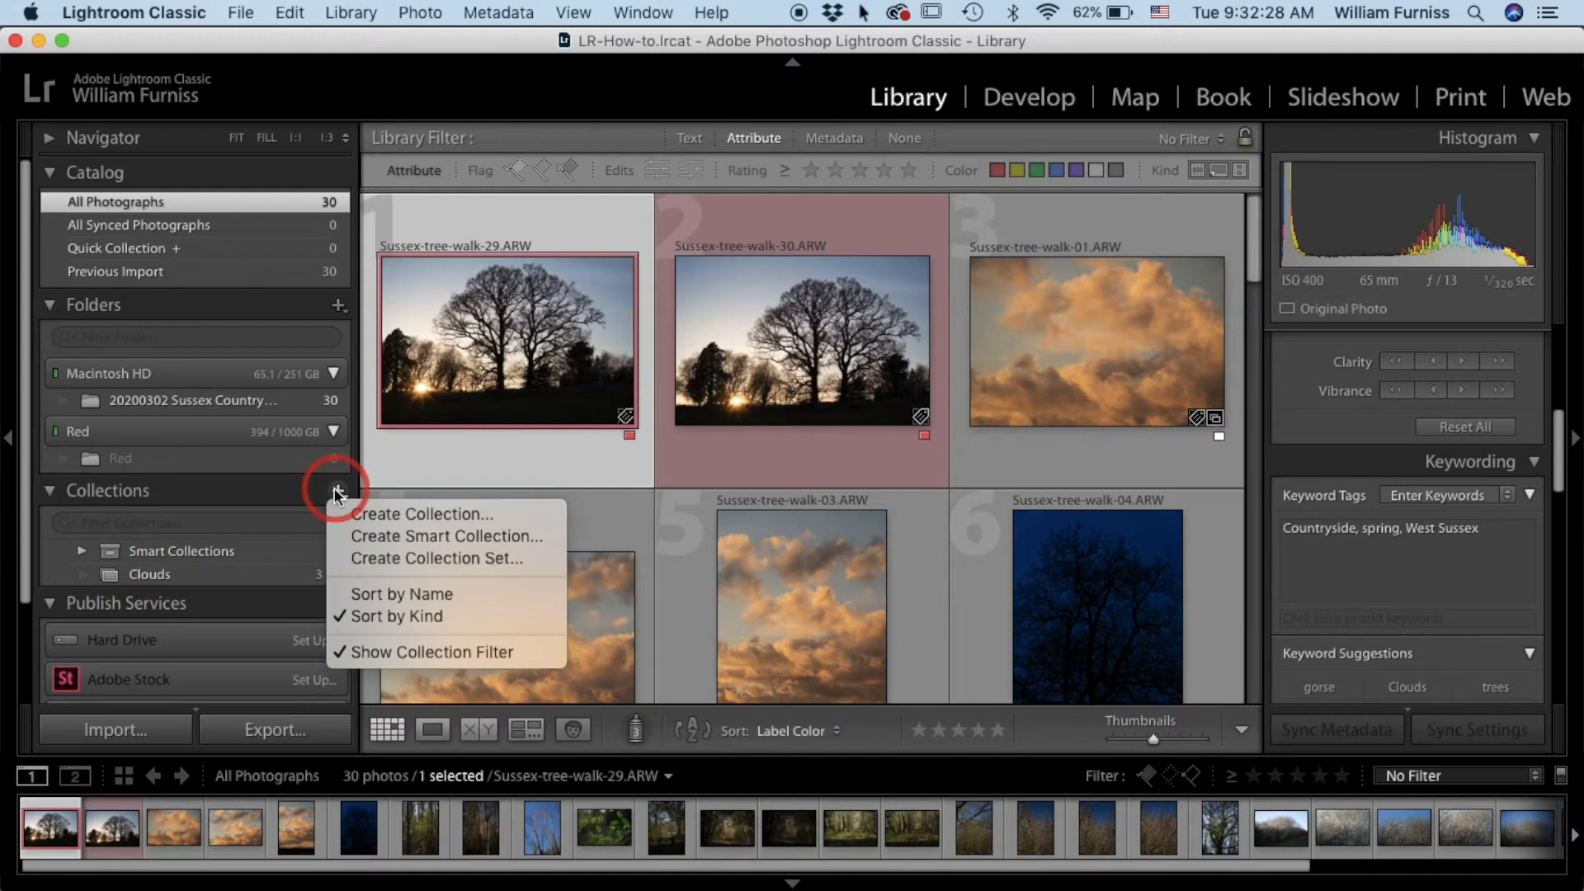
pyautogui.click(371, 515)
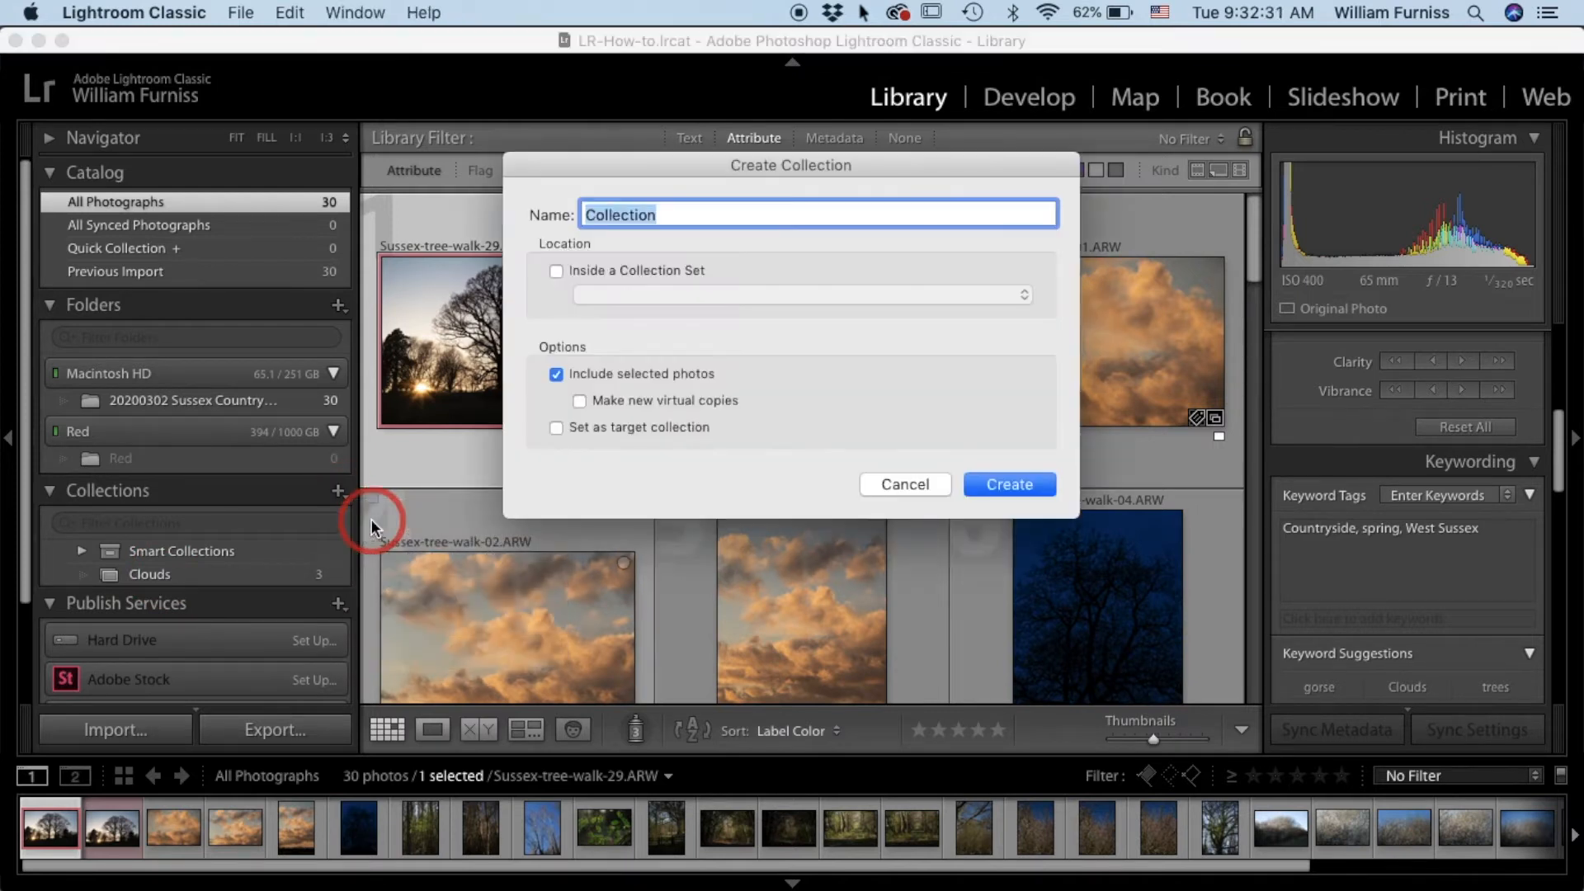
pyautogui.click(564, 381)
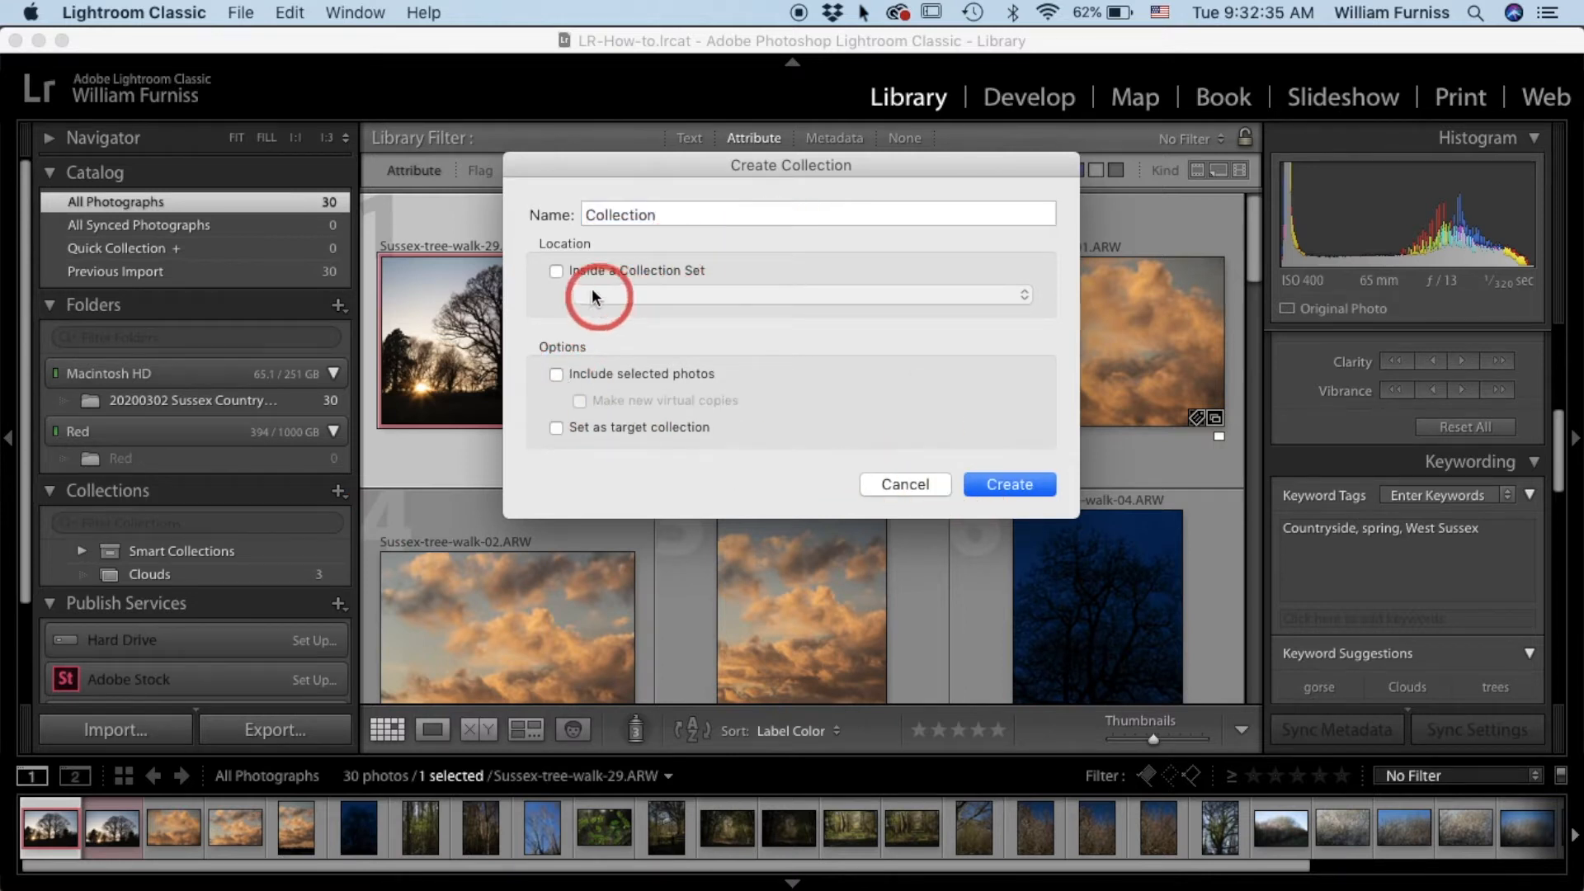
pyautogui.doubleClick(720, 213)
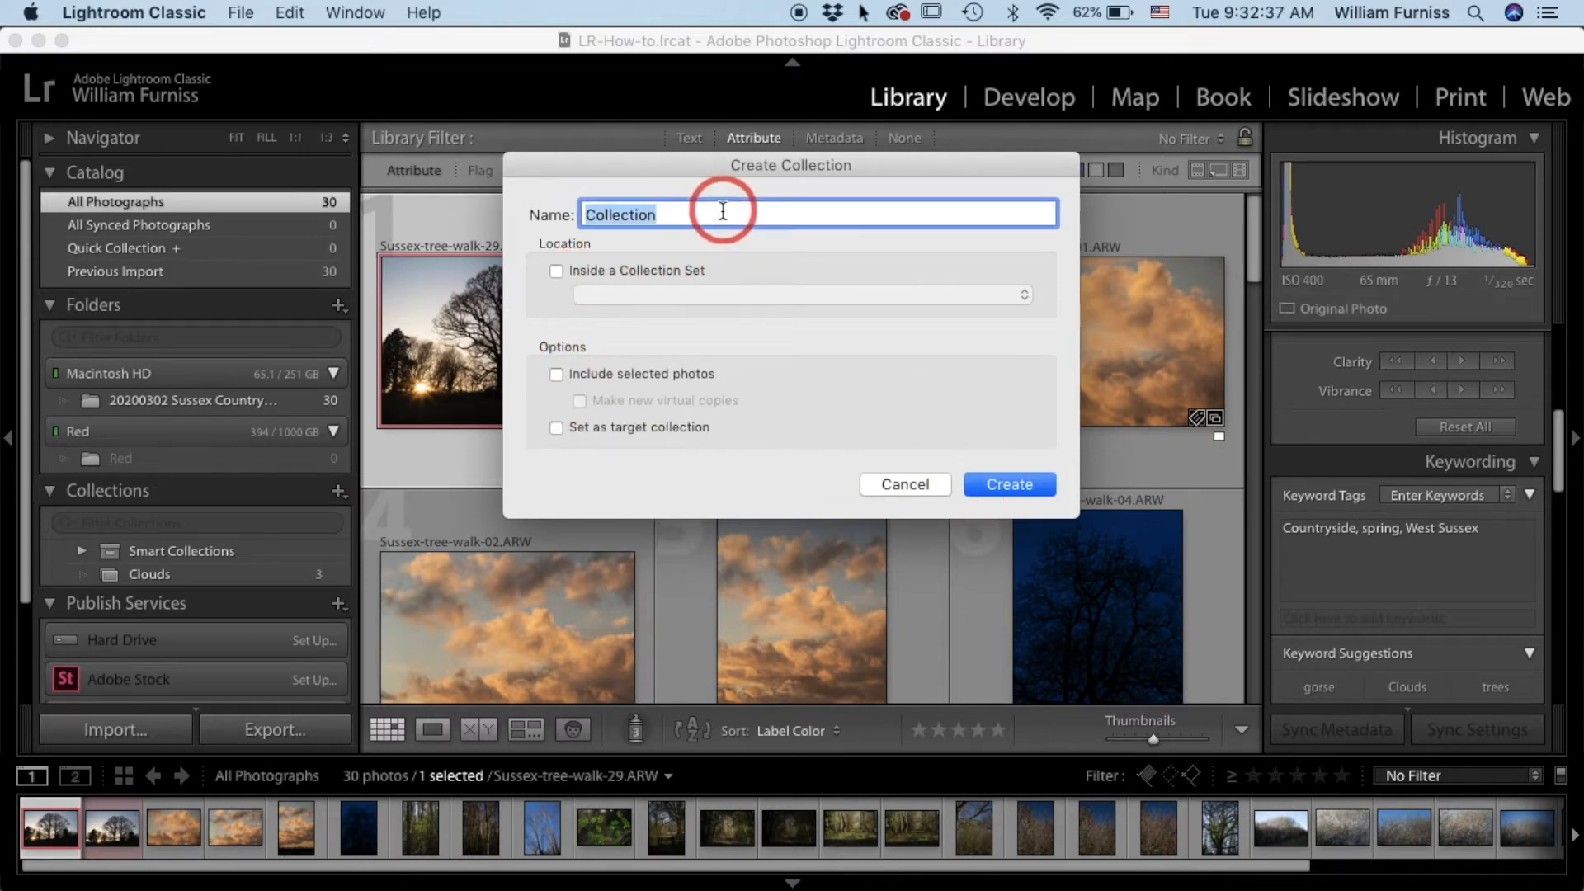
pyautogui.write('Trees')
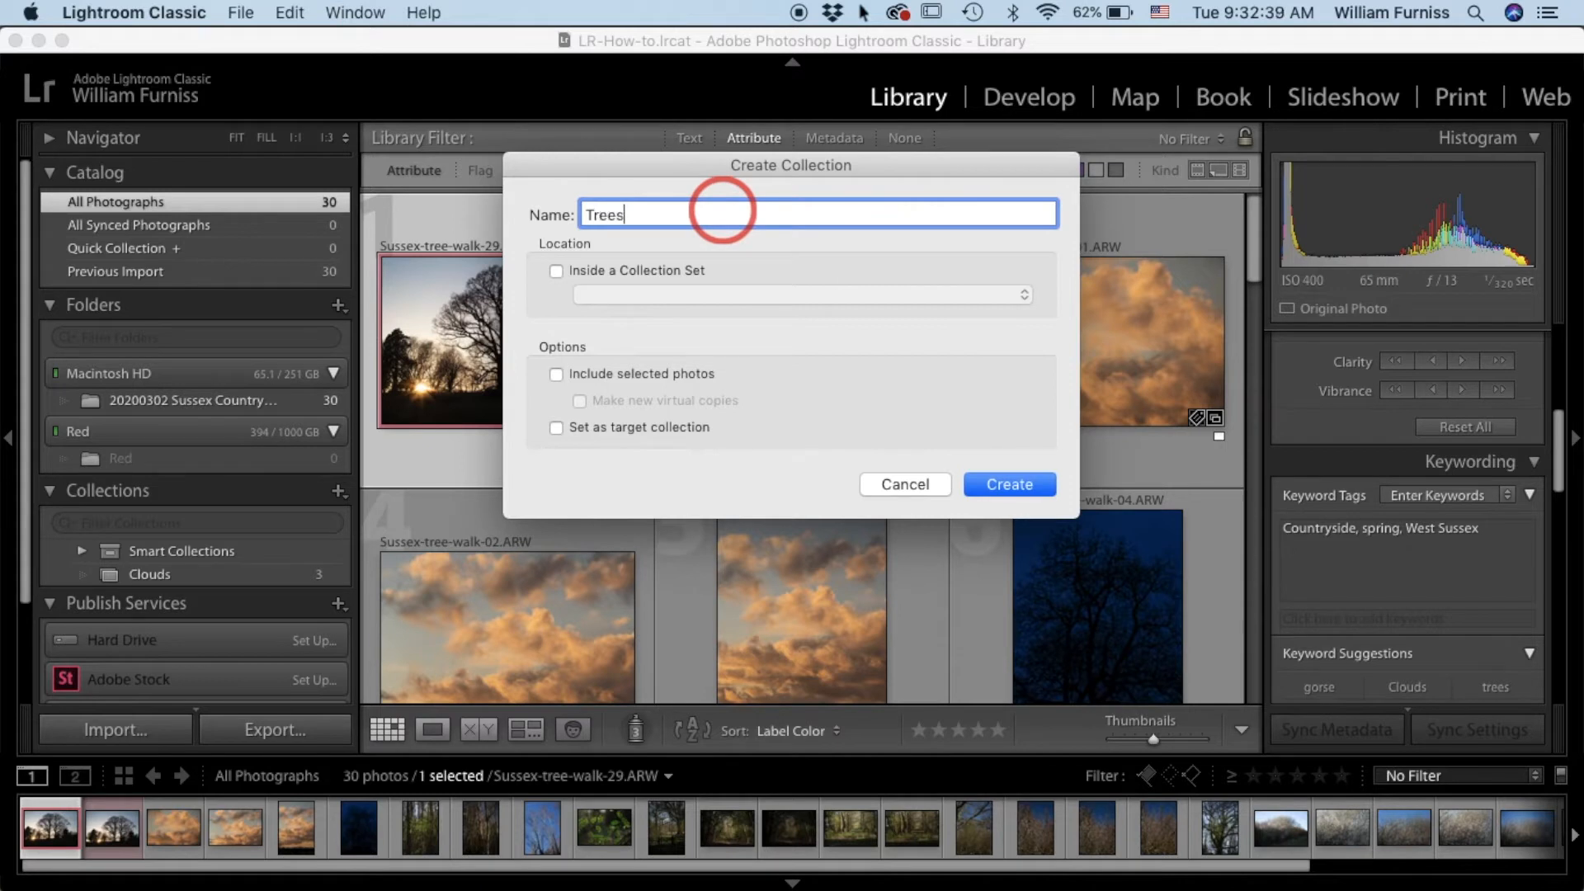
pyautogui.click(1013, 484)
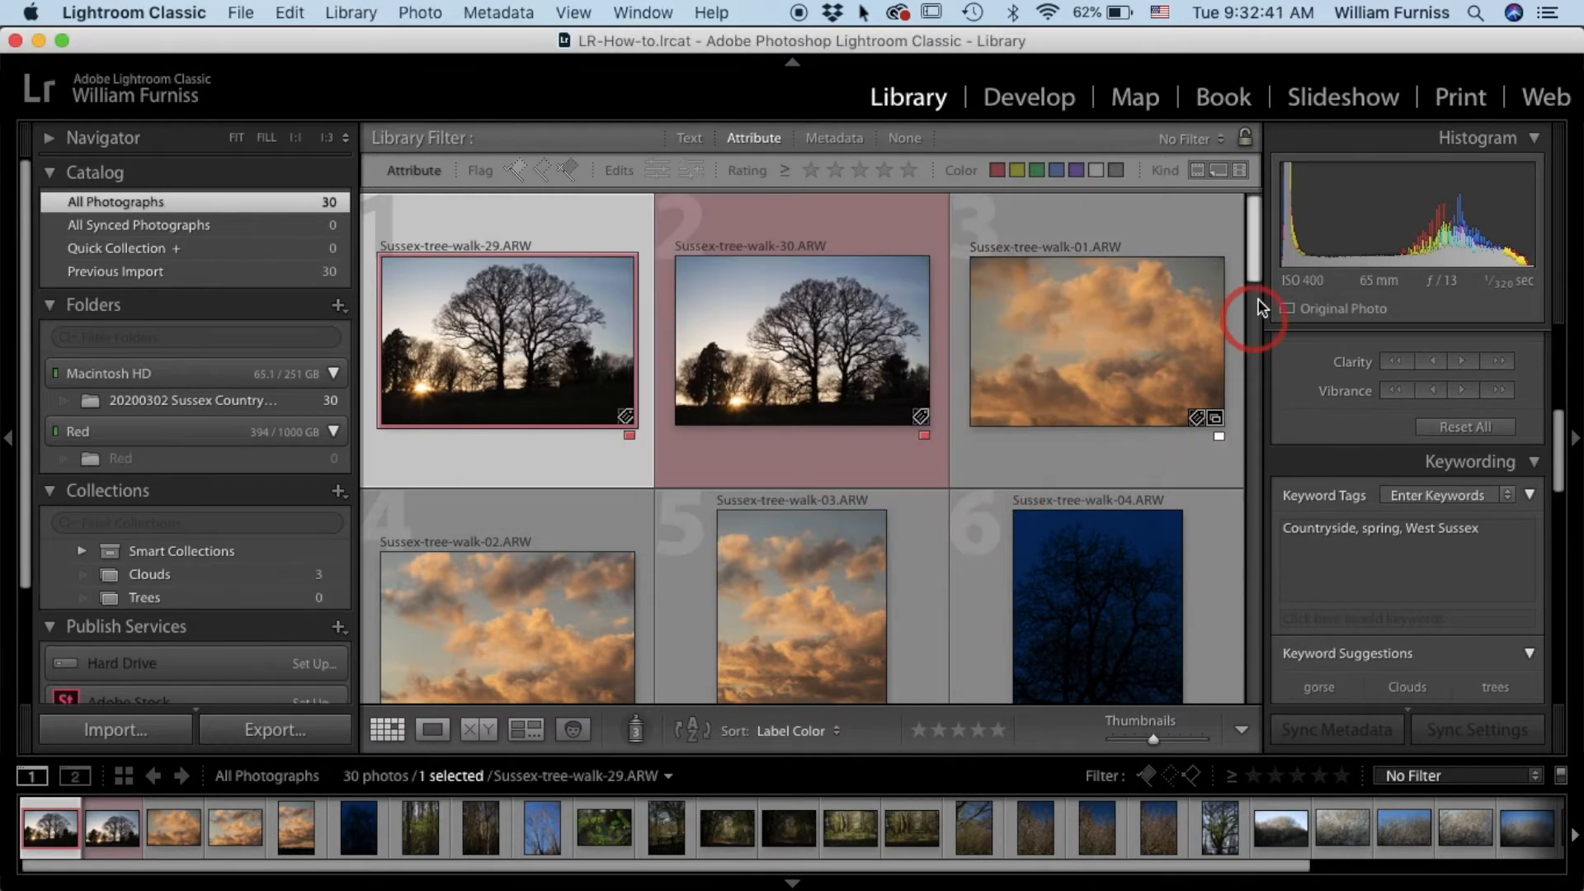
# - Set the Painter tool to Target Collection and paint Sussex-tree-walk-12 and 15 into the Quick Collection
pyautogui.moveTo(1255, 247); pyautogui.dragTo(1279, 453)
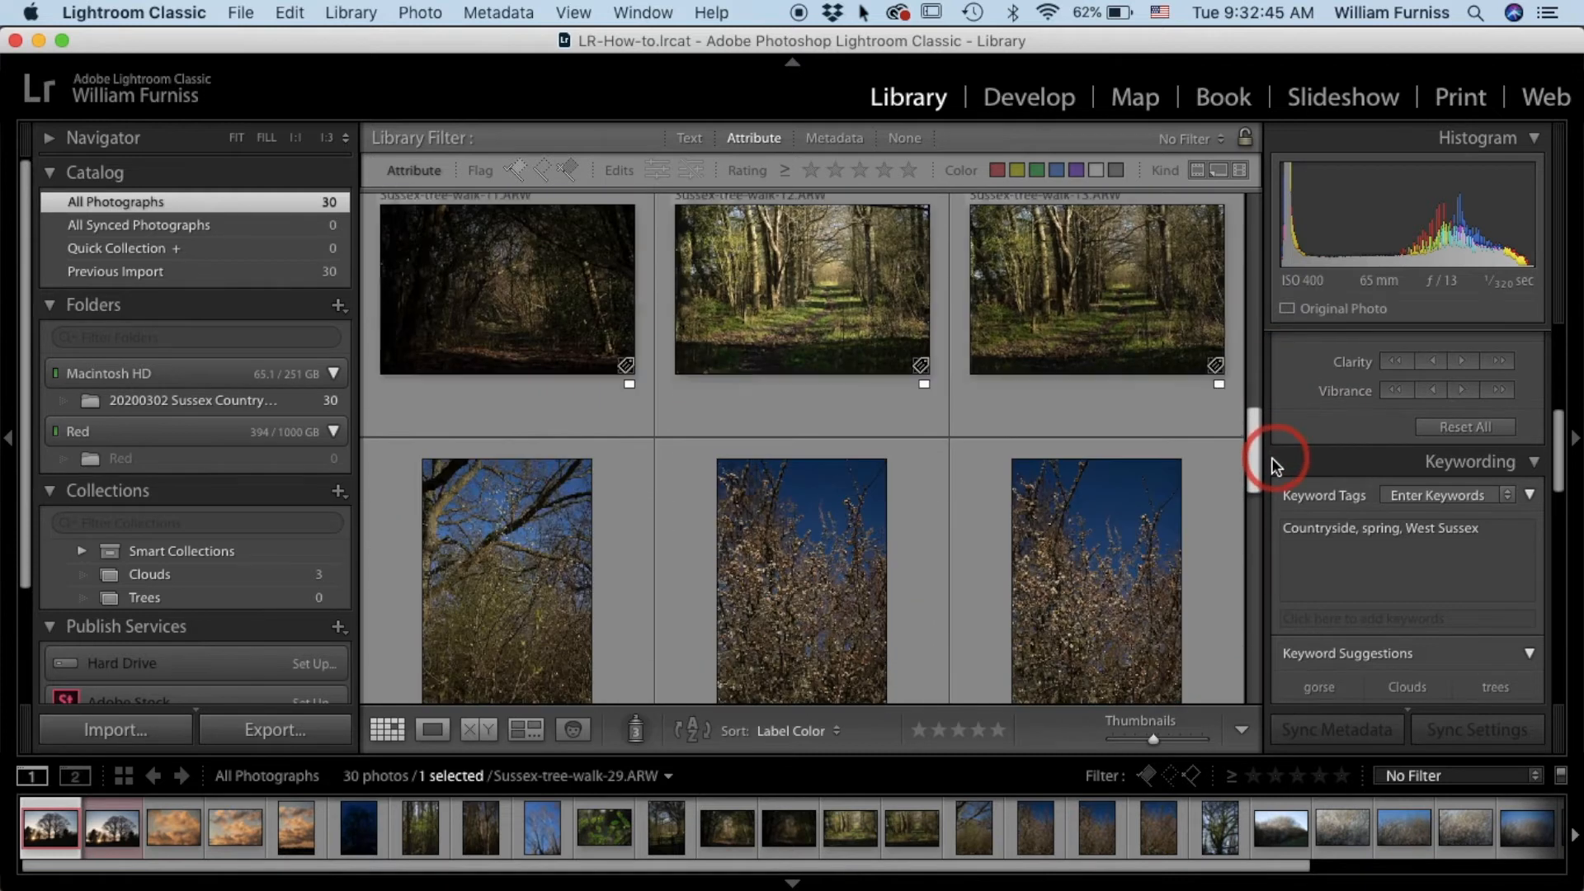
pyautogui.click(636, 731)
pyautogui.click(633, 726)
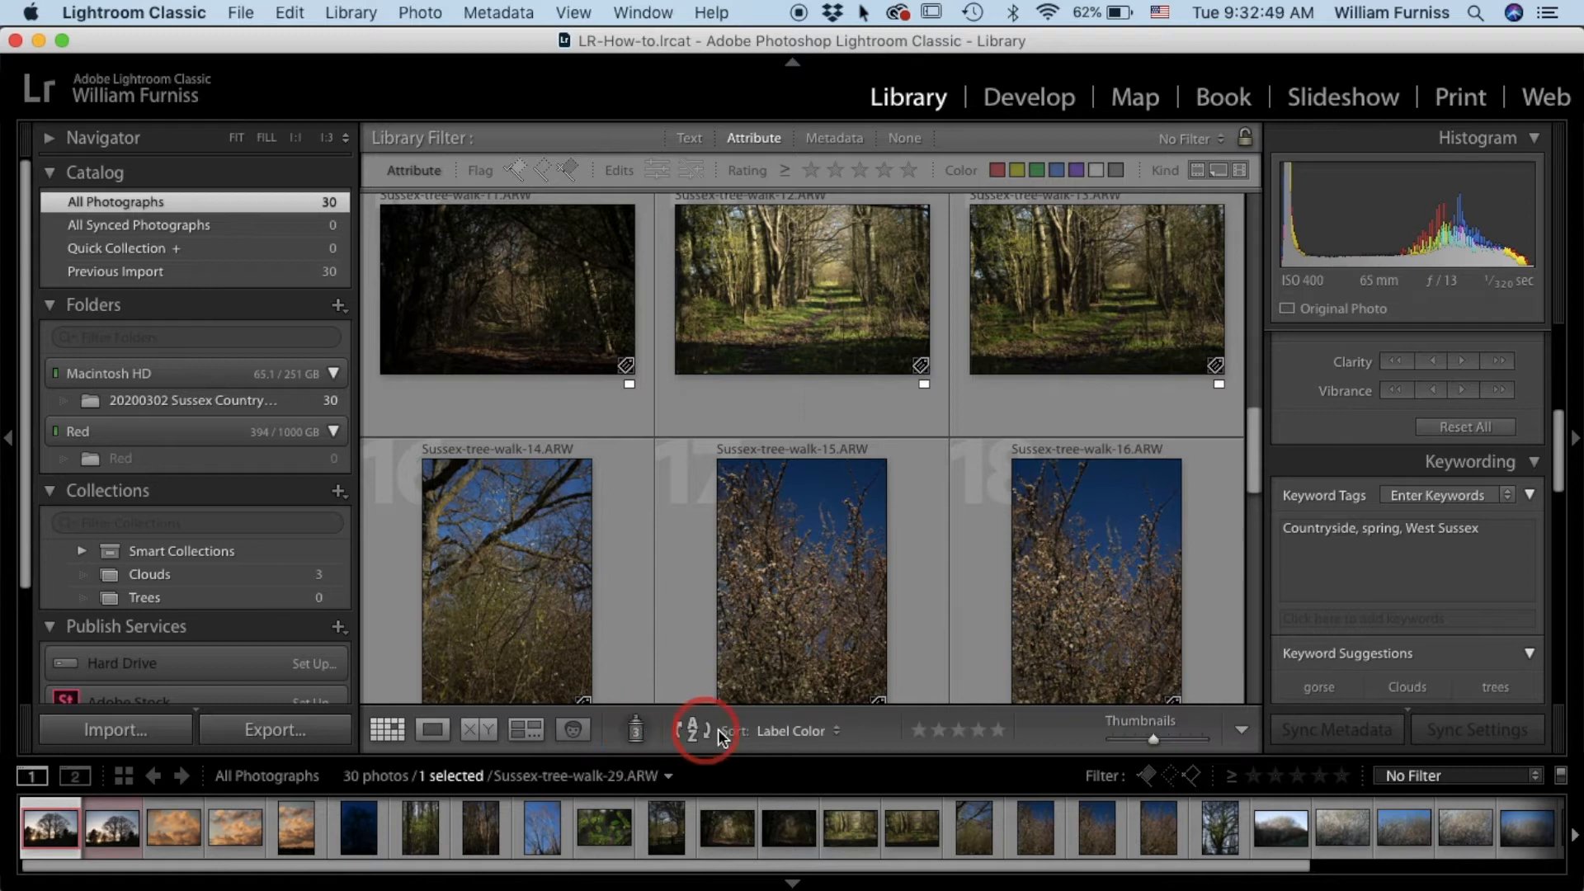
pyautogui.click(788, 731)
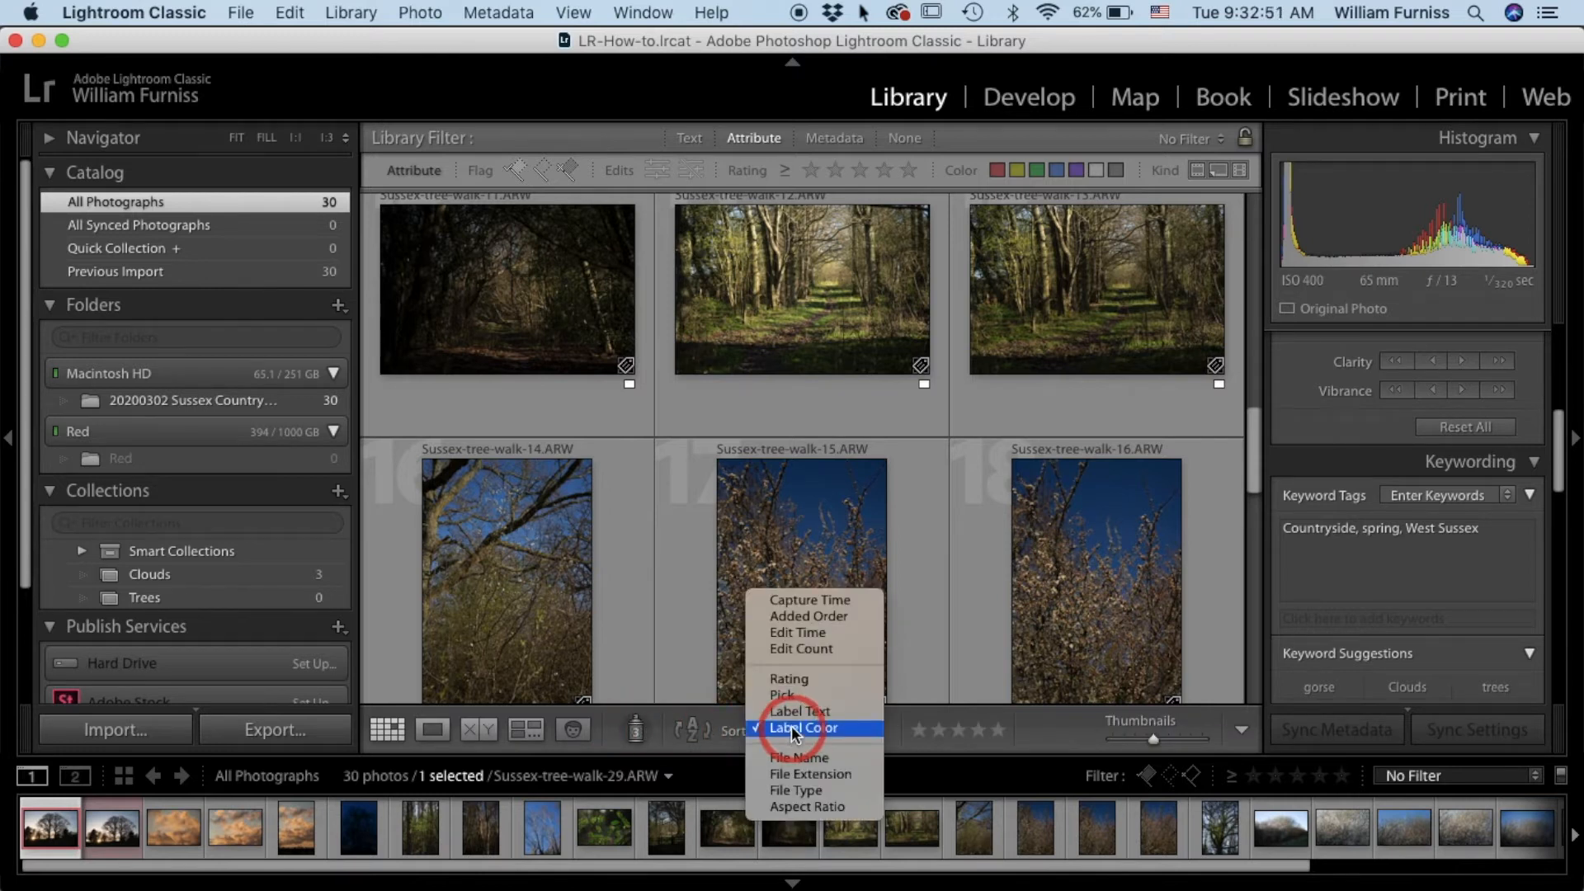
pyautogui.click(631, 728)
pyautogui.click(633, 731)
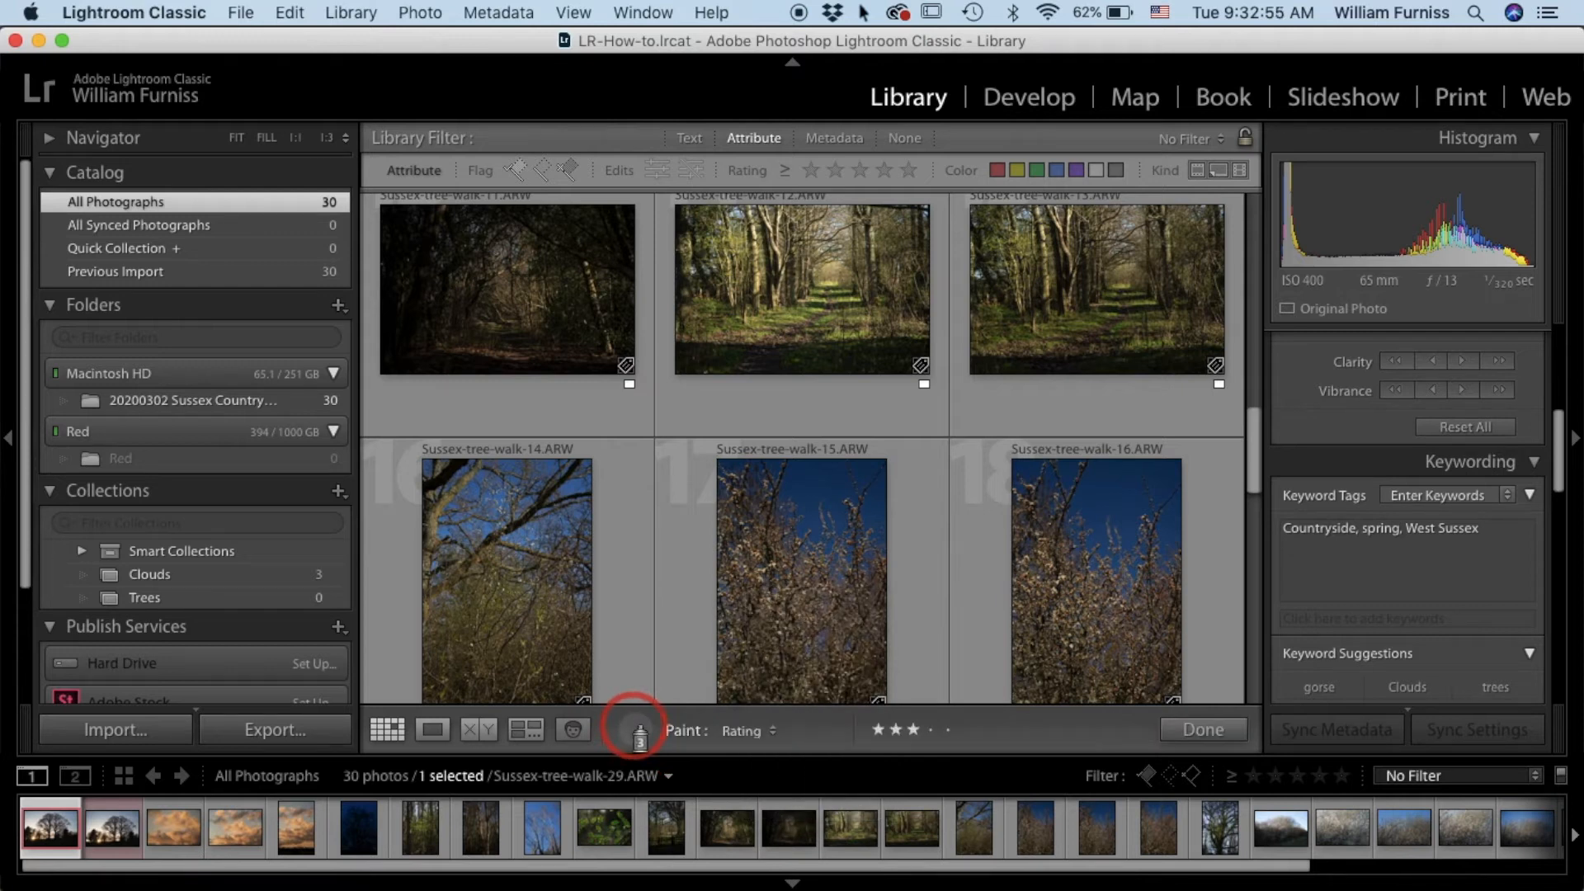
pyautogui.click(745, 732)
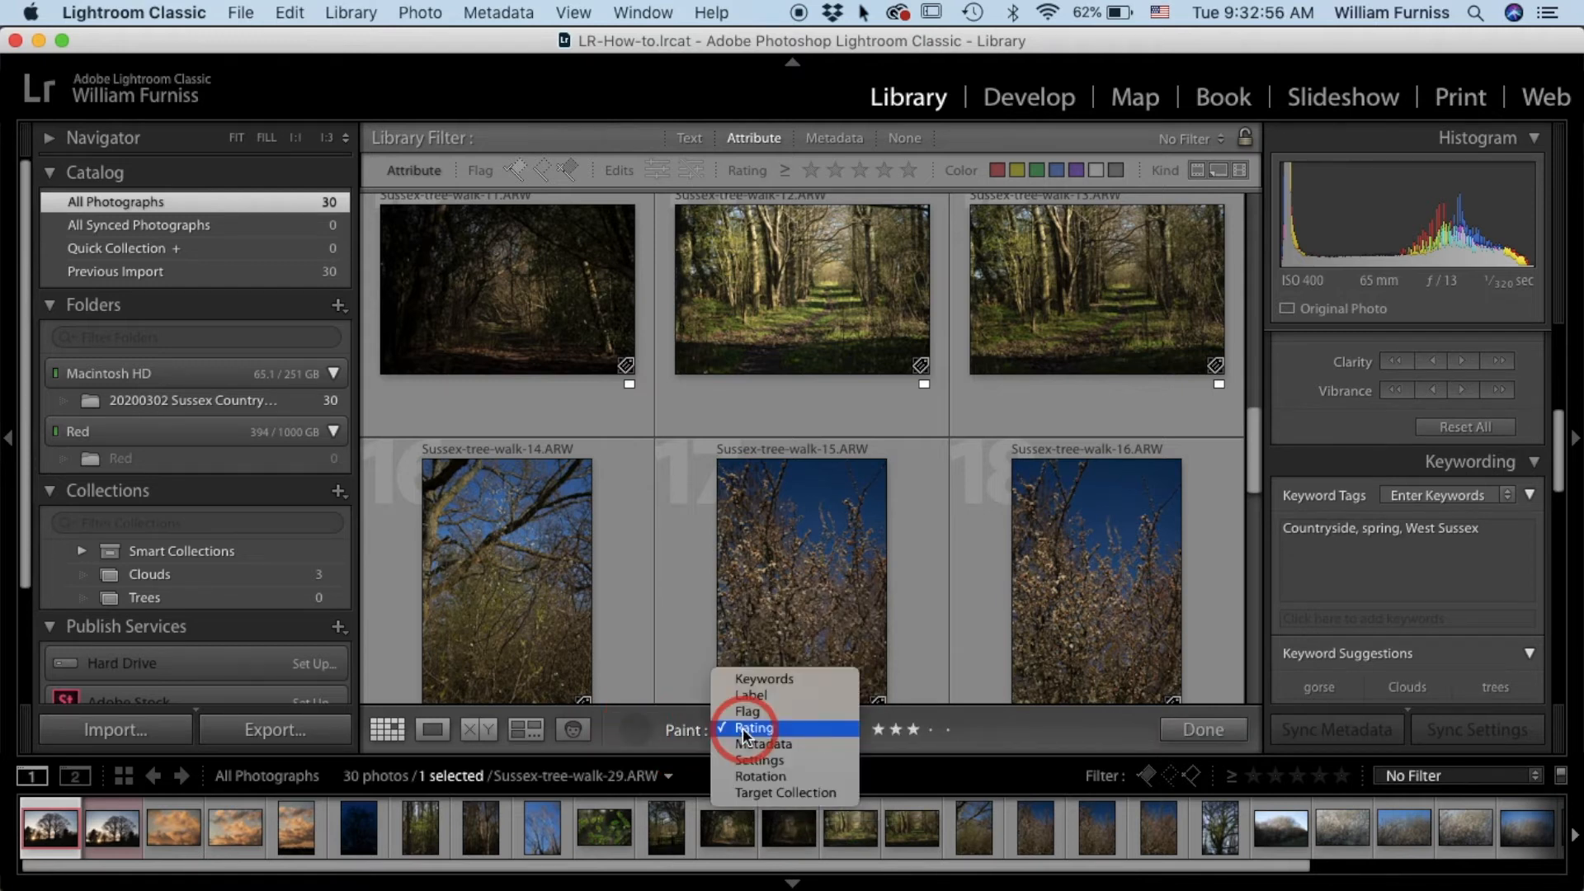
pyautogui.click(764, 793)
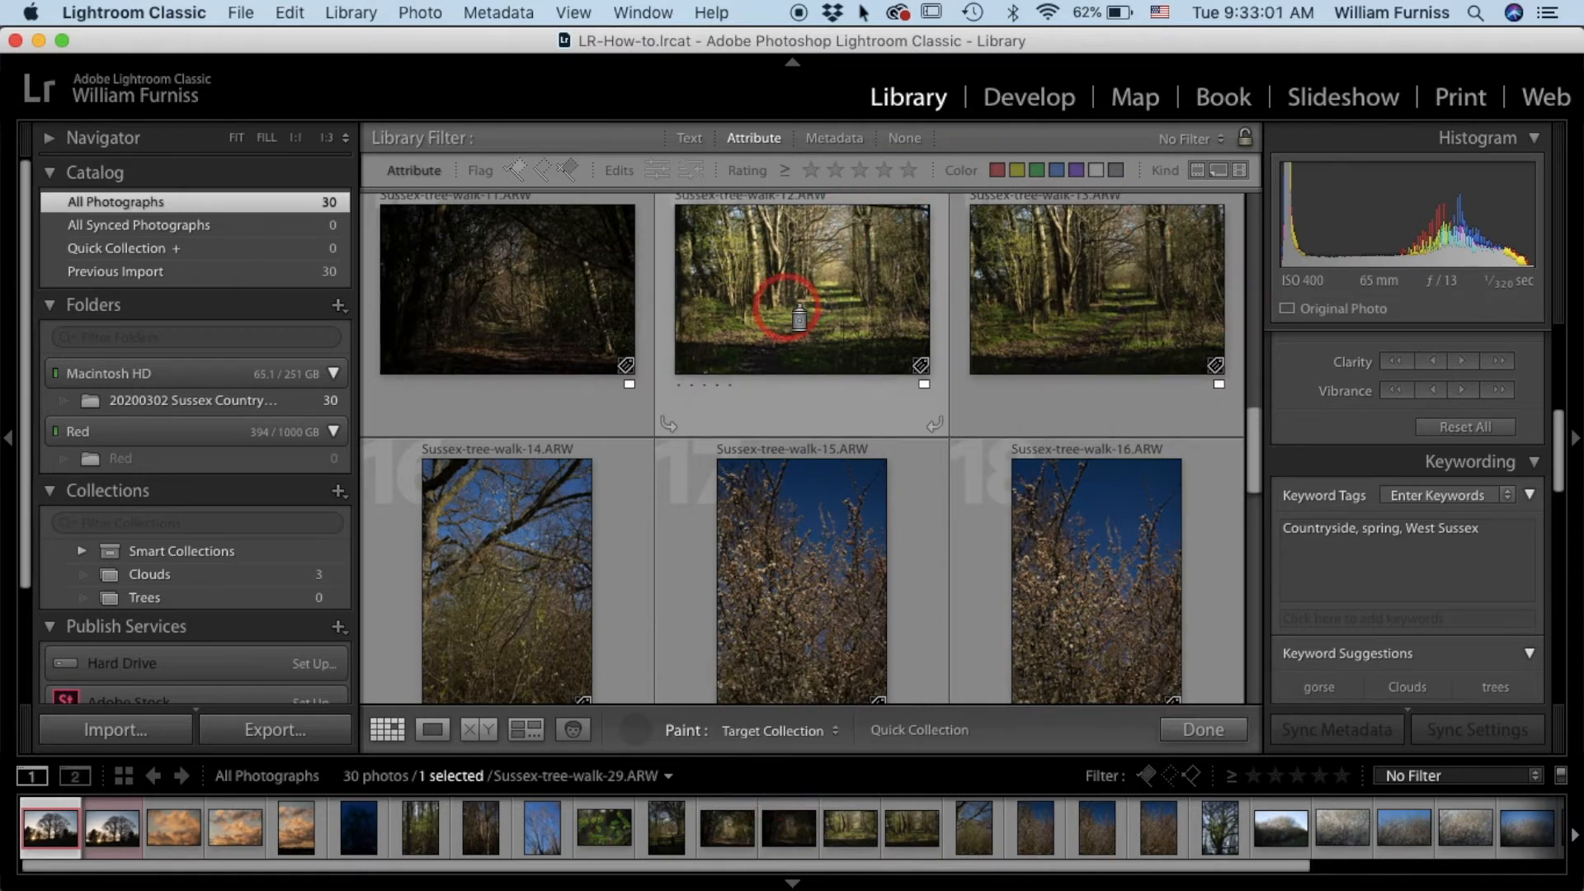
pyautogui.click(795, 312)
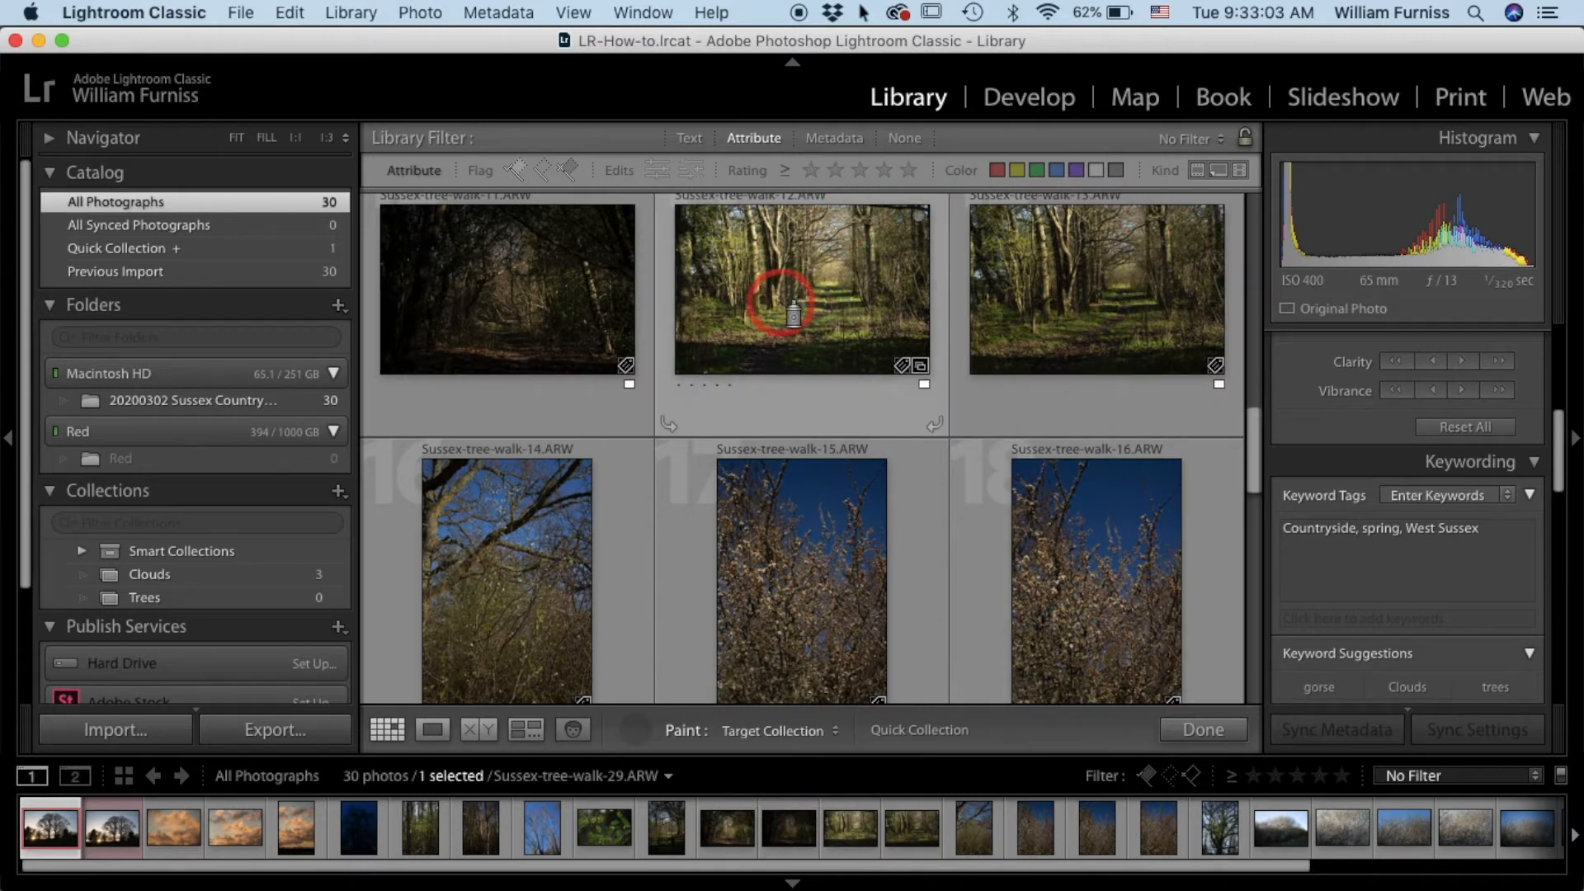
pyautogui.click(825, 528)
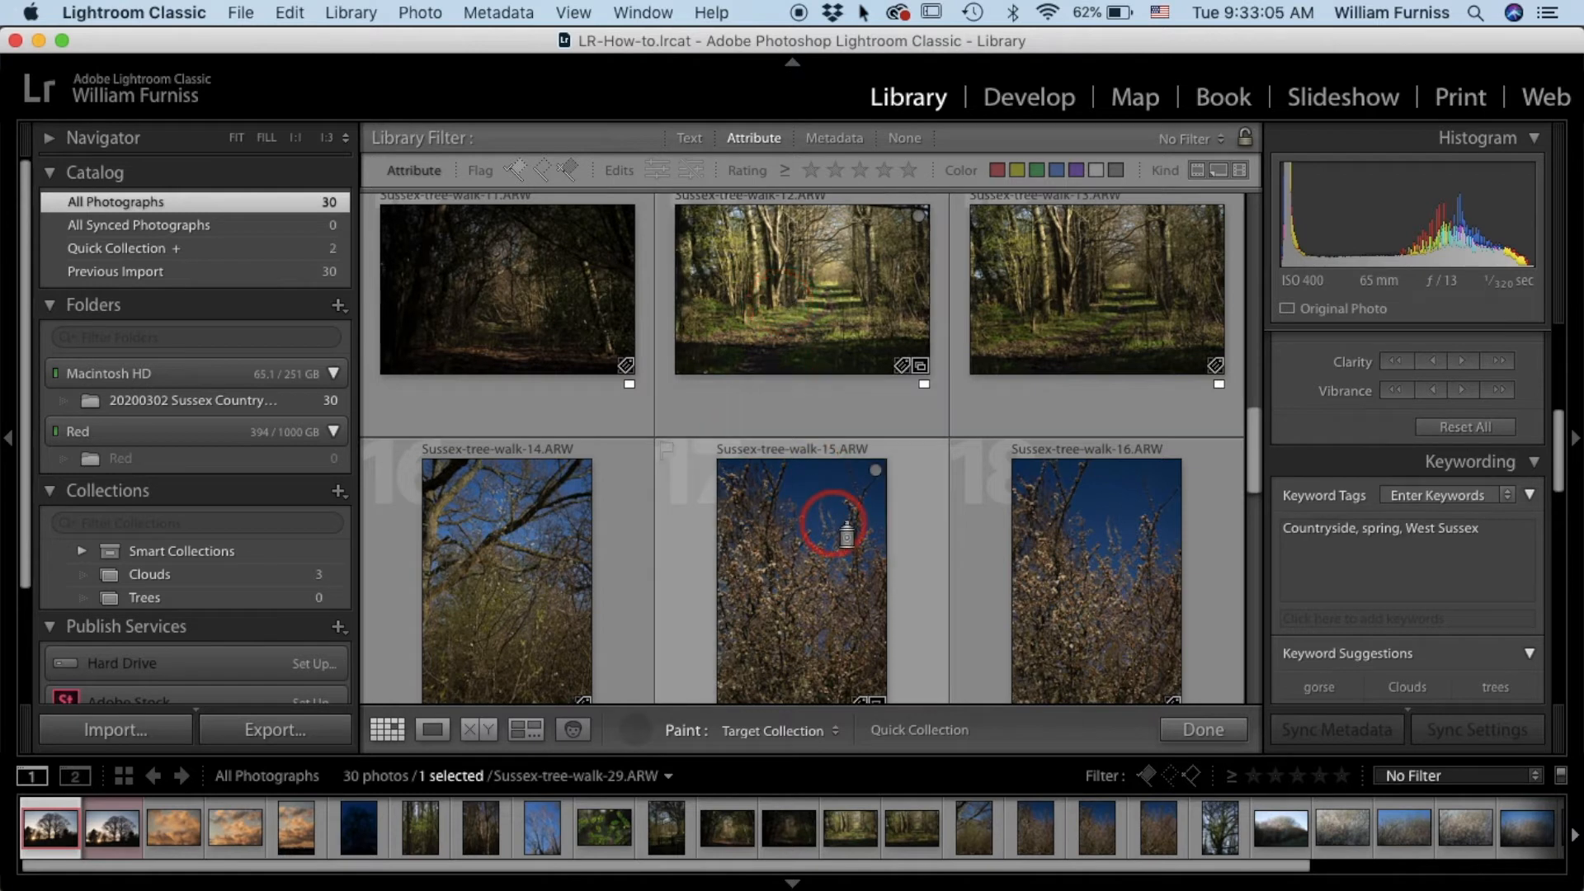
# - View the Quick Collection, put the Painter away, and add both Sussex-tree-walk-12 and 15 to the Trees collection
pyautogui.click(134, 249)
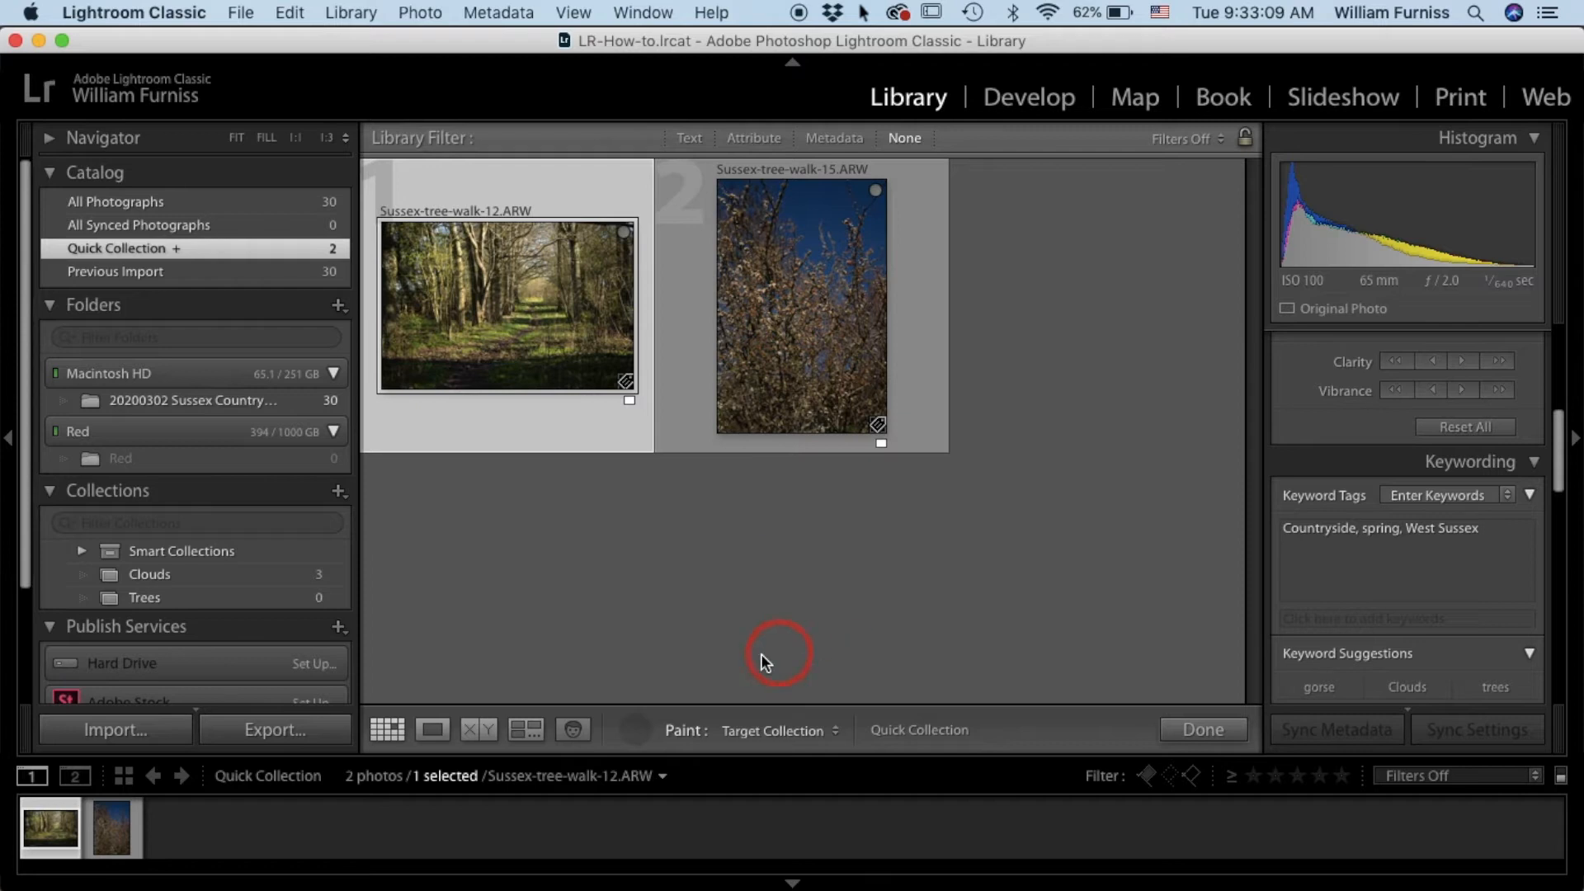
pyautogui.click(635, 730)
pyautogui.keyDown('super'); pyautogui.click(834, 345); pyautogui.keyUp('super')
pyautogui.click(509, 307)
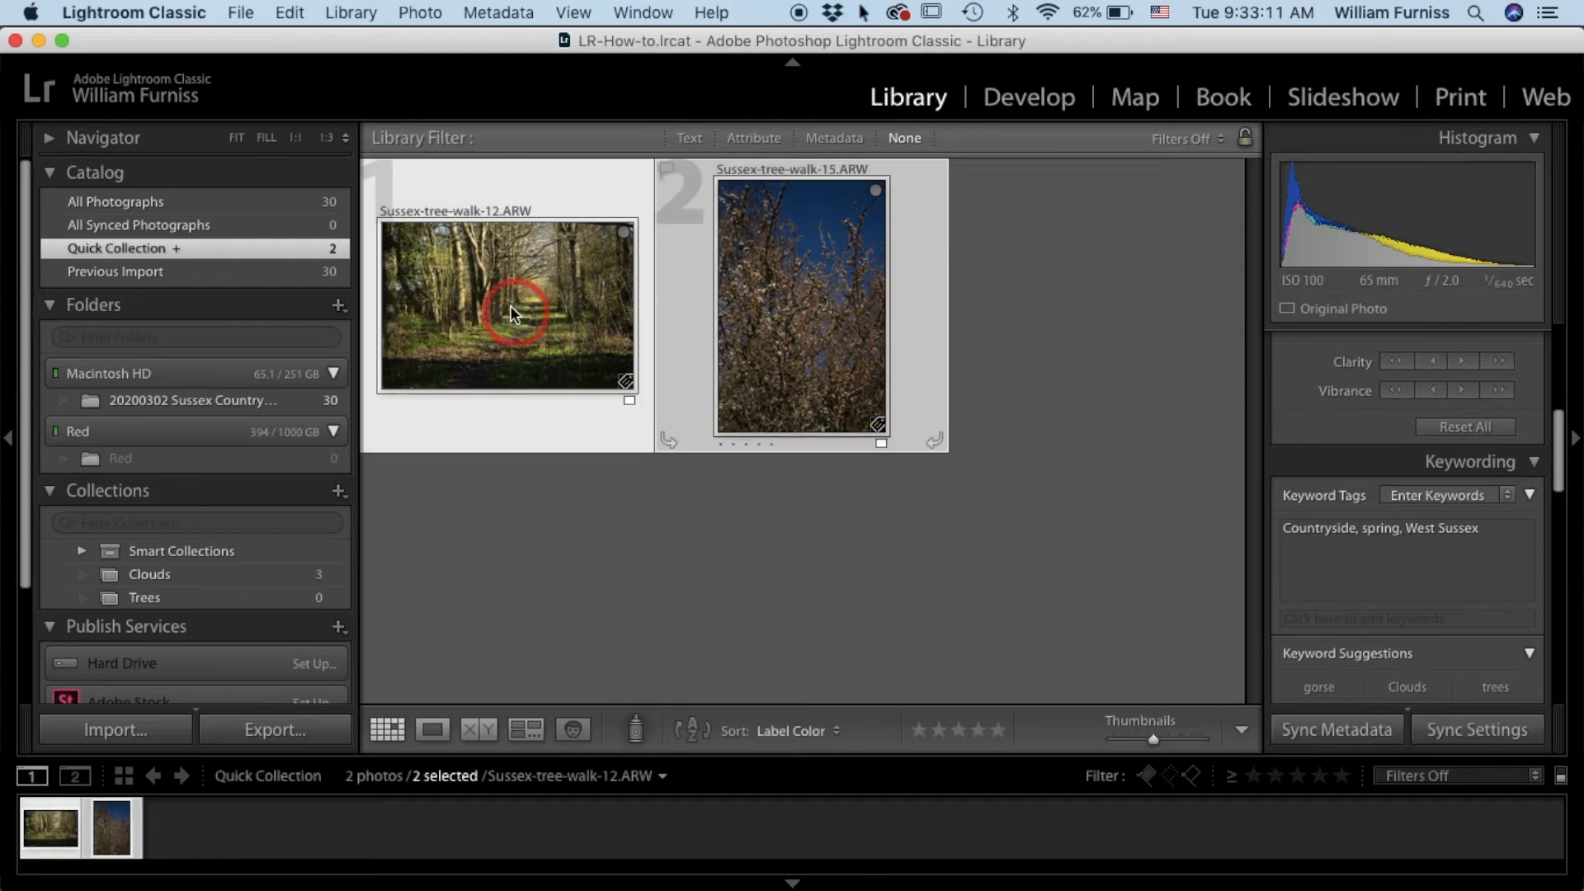
pyautogui.moveTo(547, 283); pyautogui.dragTo(213, 594)
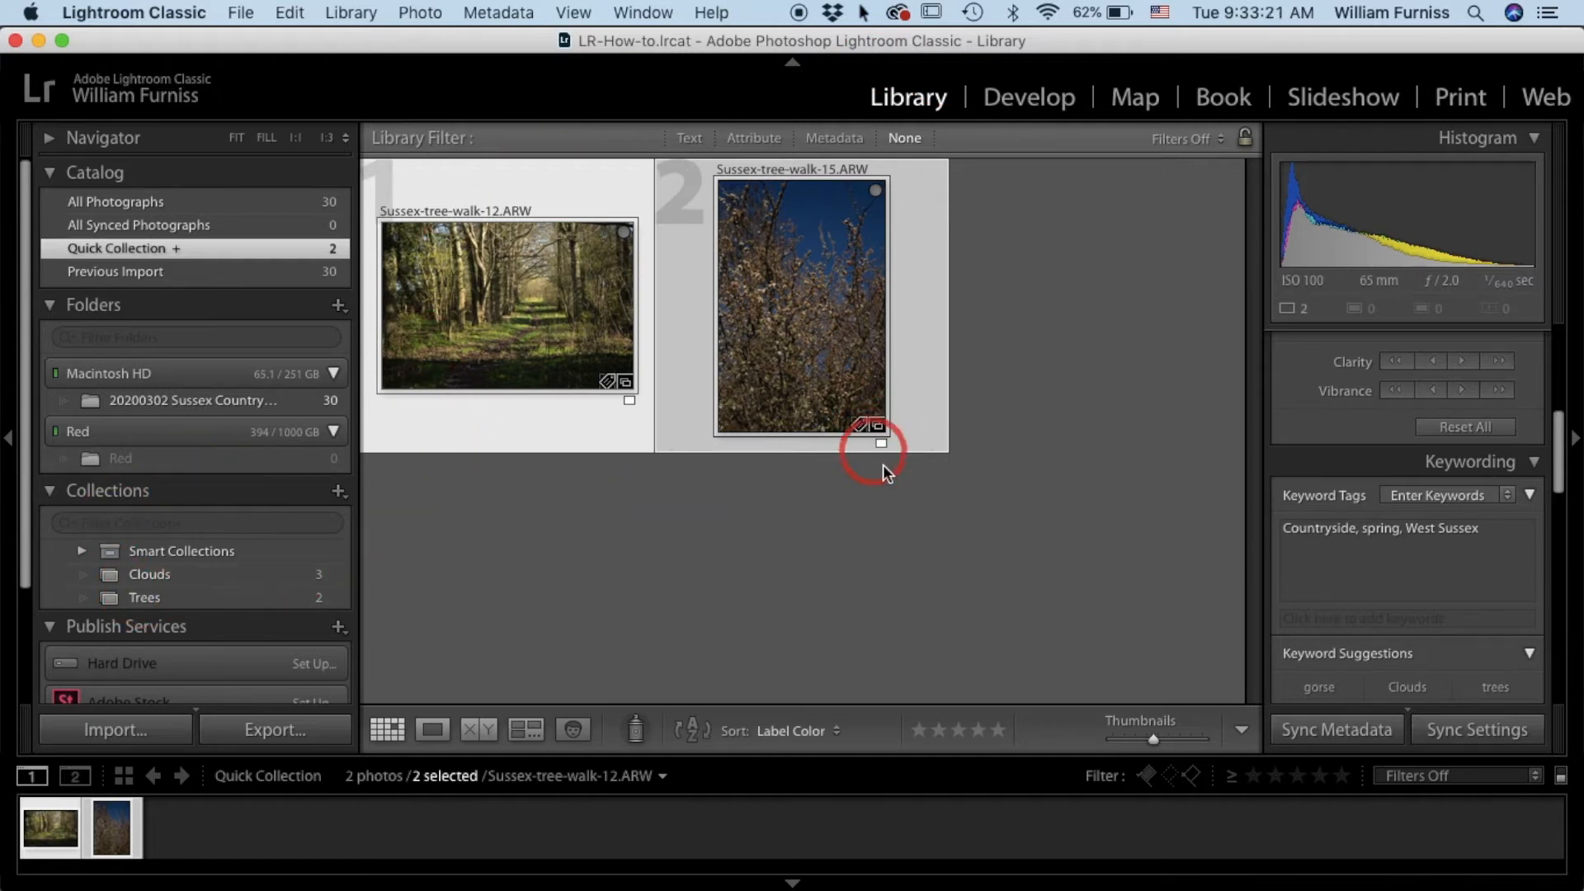
# - Increase the exposure of Sussex-tree-walk-15 with Quick Develop and check the enlarged photo before returning to the grid
pyautogui.moveTo(1557, 460); pyautogui.dragTo(1559, 368)
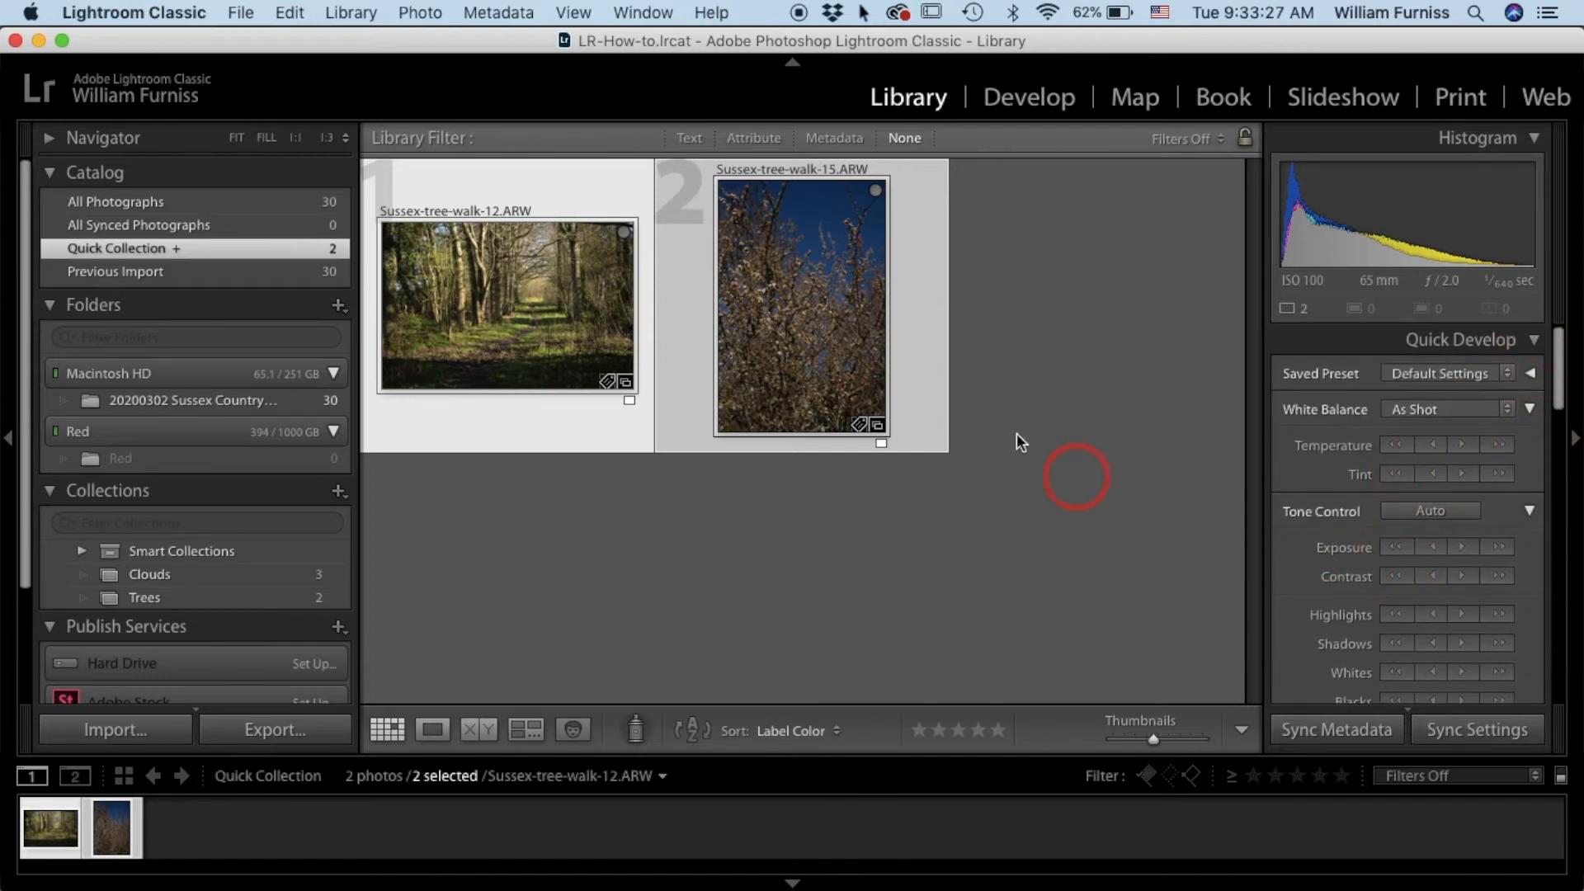
pyautogui.click(1086, 494)
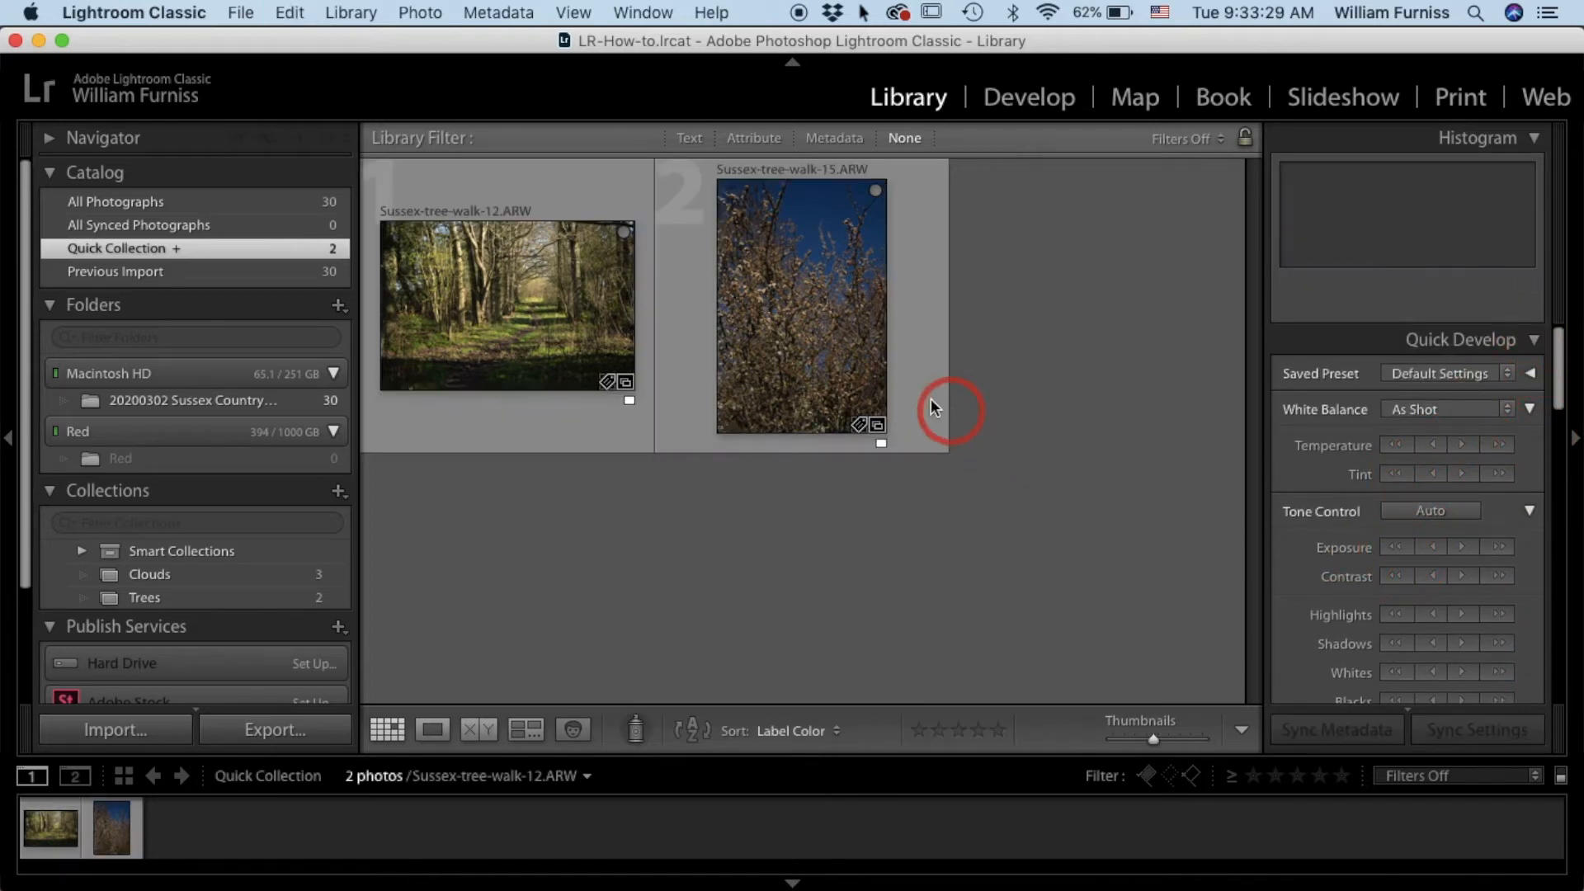
pyautogui.click(1499, 548)
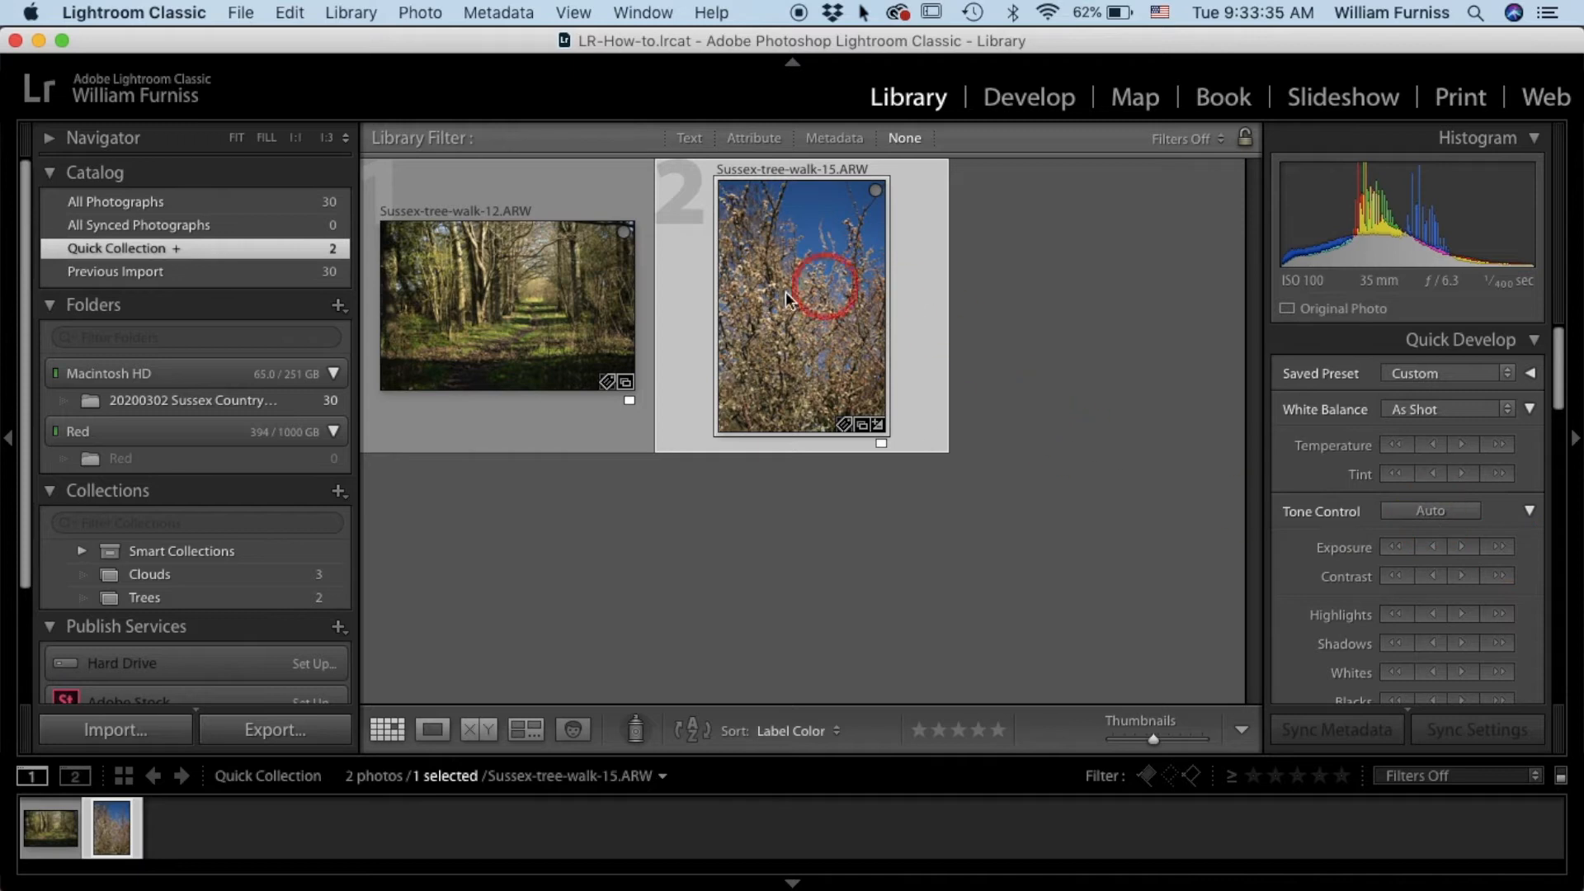
pyautogui.doubleClick(755, 361)
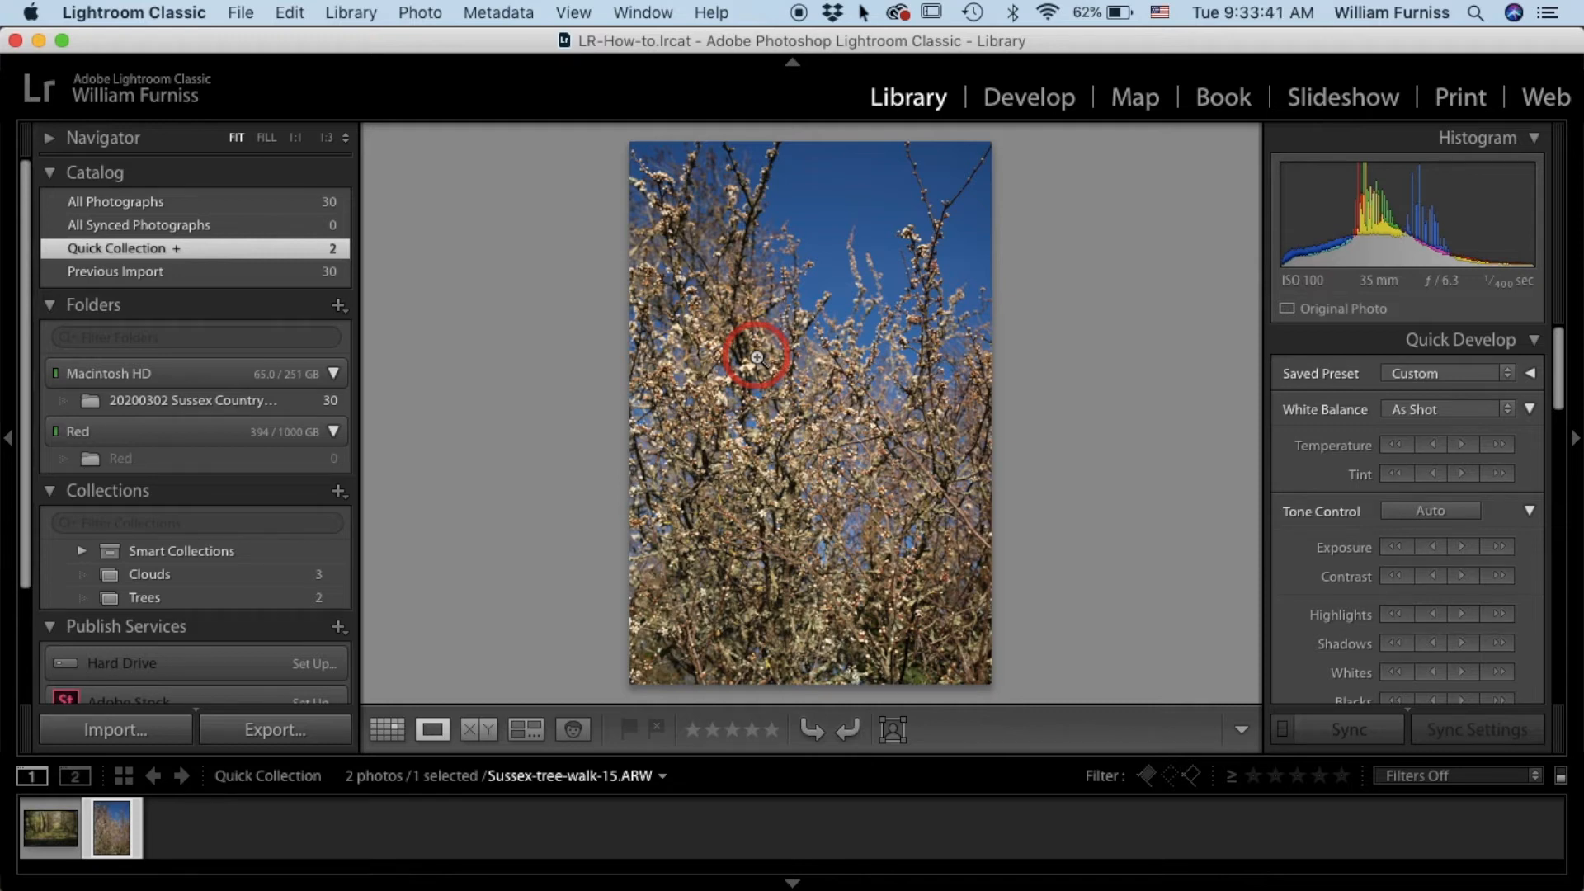
pyautogui.doubleClick(756, 358)
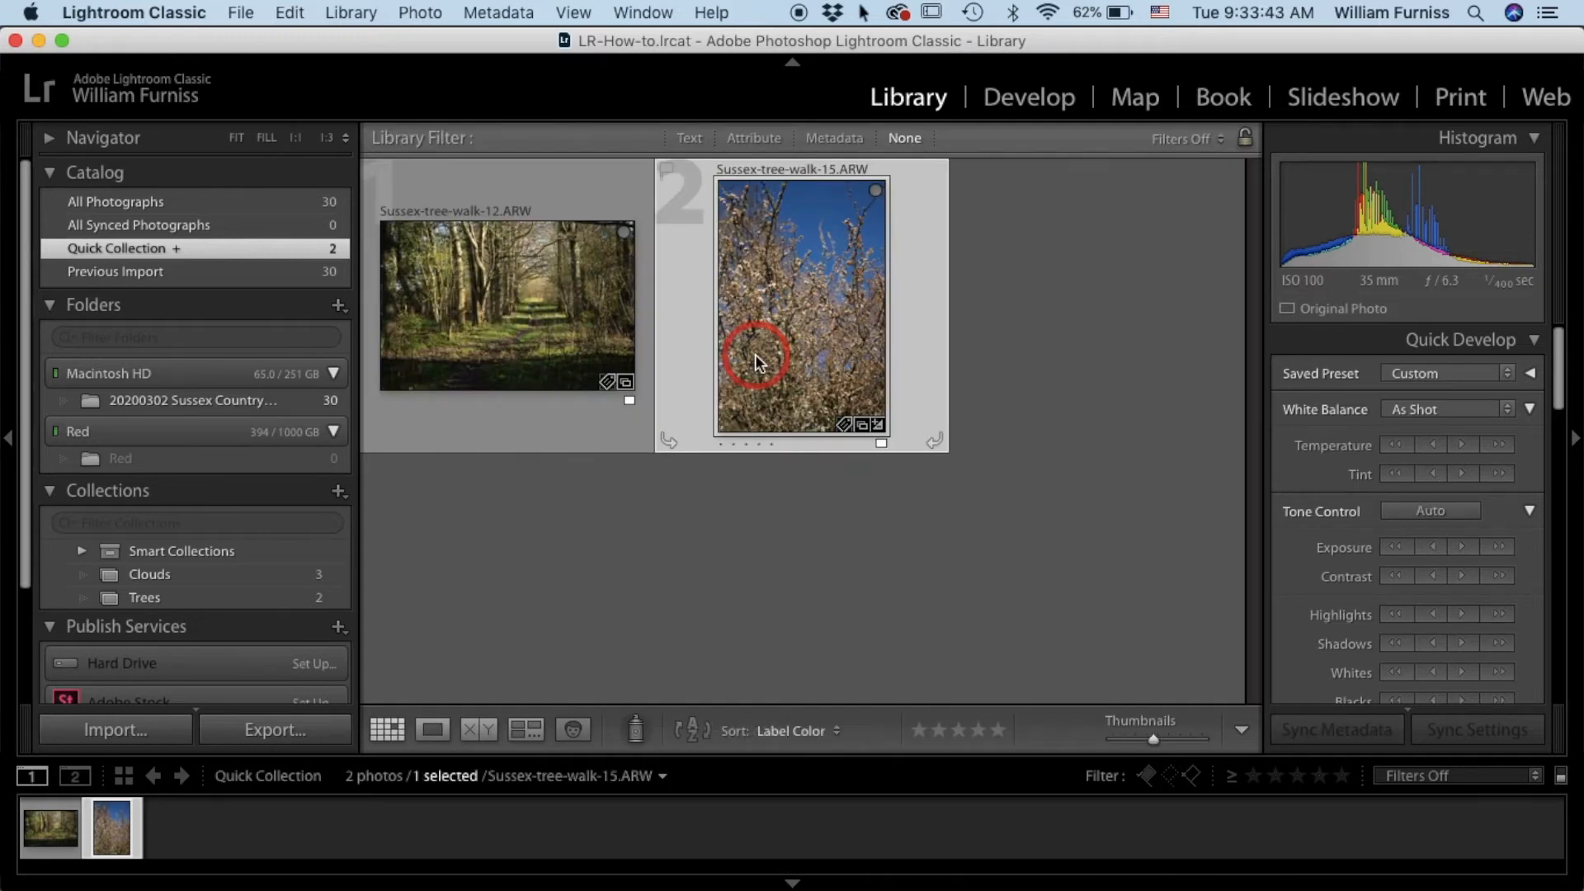
# - Enlarge Sussex-tree-walk-15, try increasing its contrast by two large increments, and undo both contrast changes
pyautogui.doubleClick(757, 360)
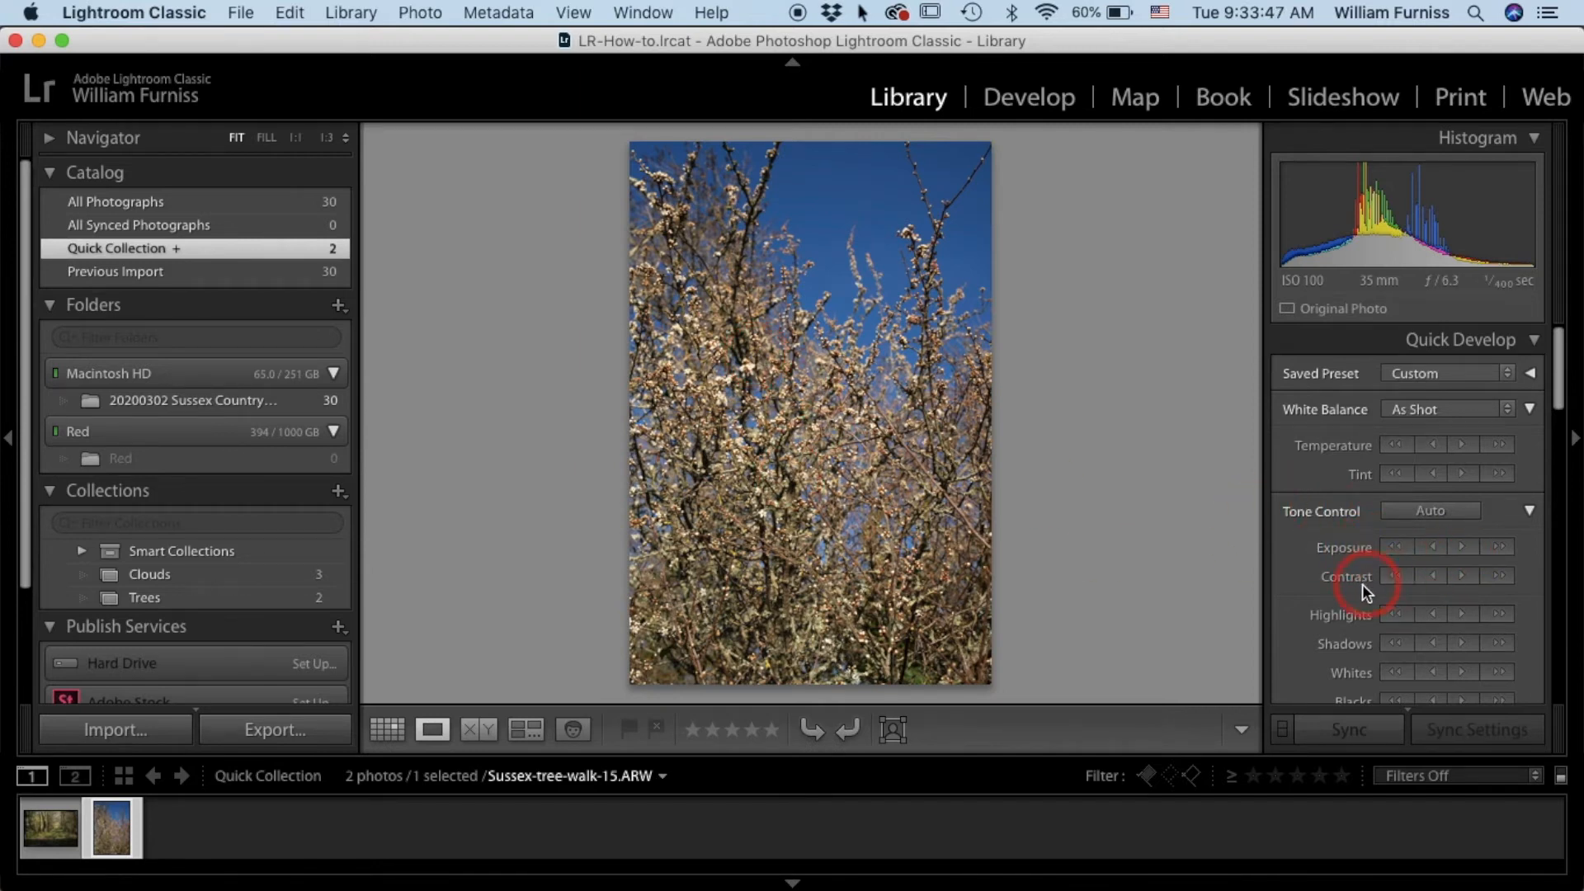
pyautogui.click(1503, 575)
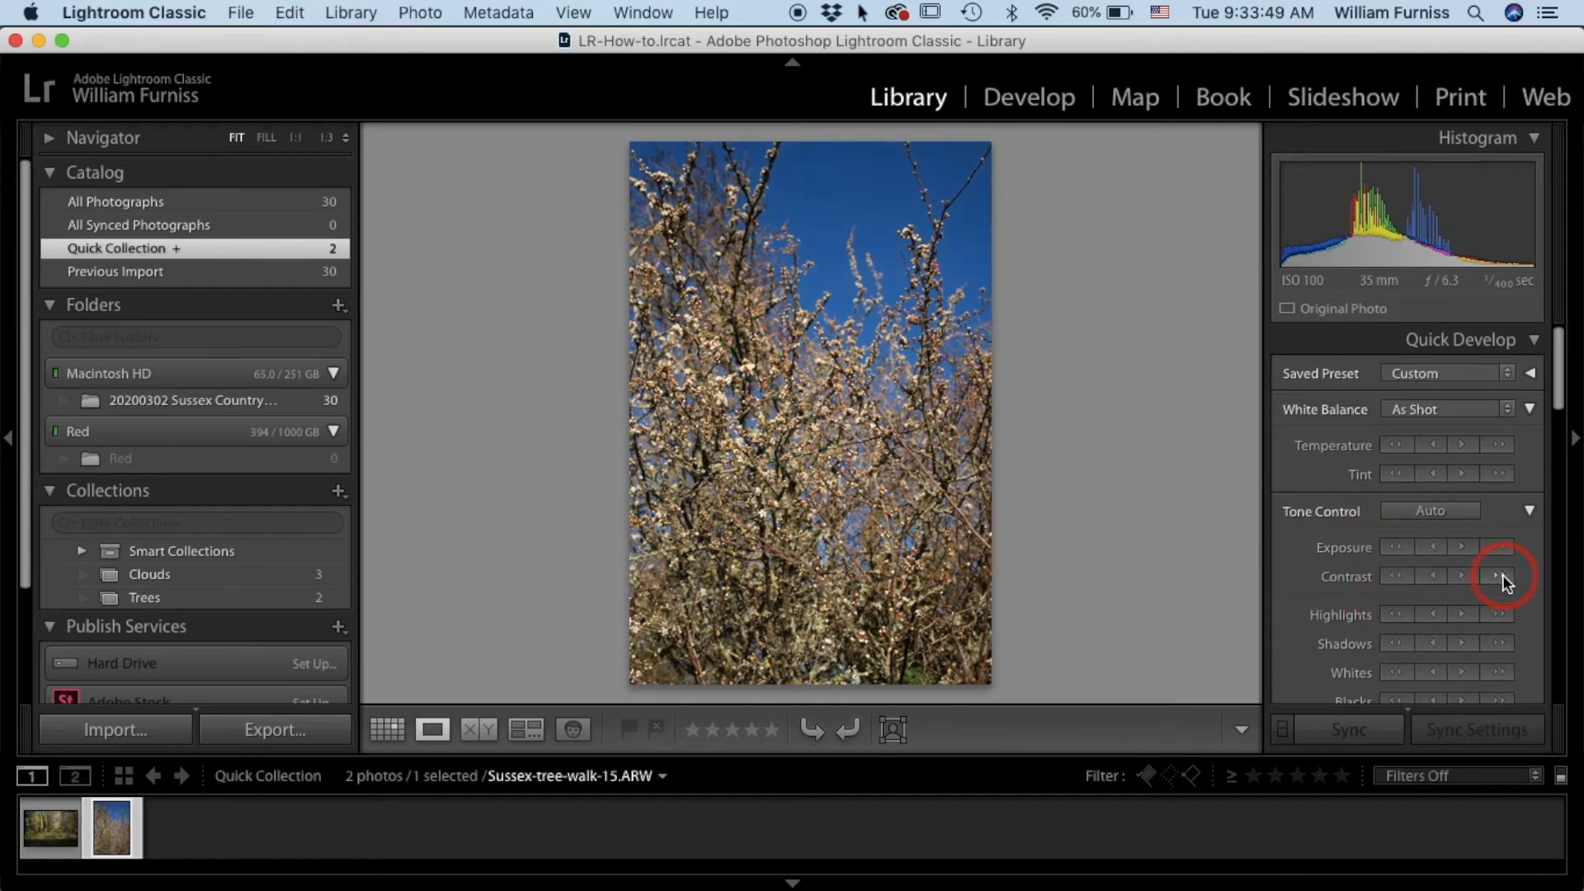
pyautogui.click(1502, 576)
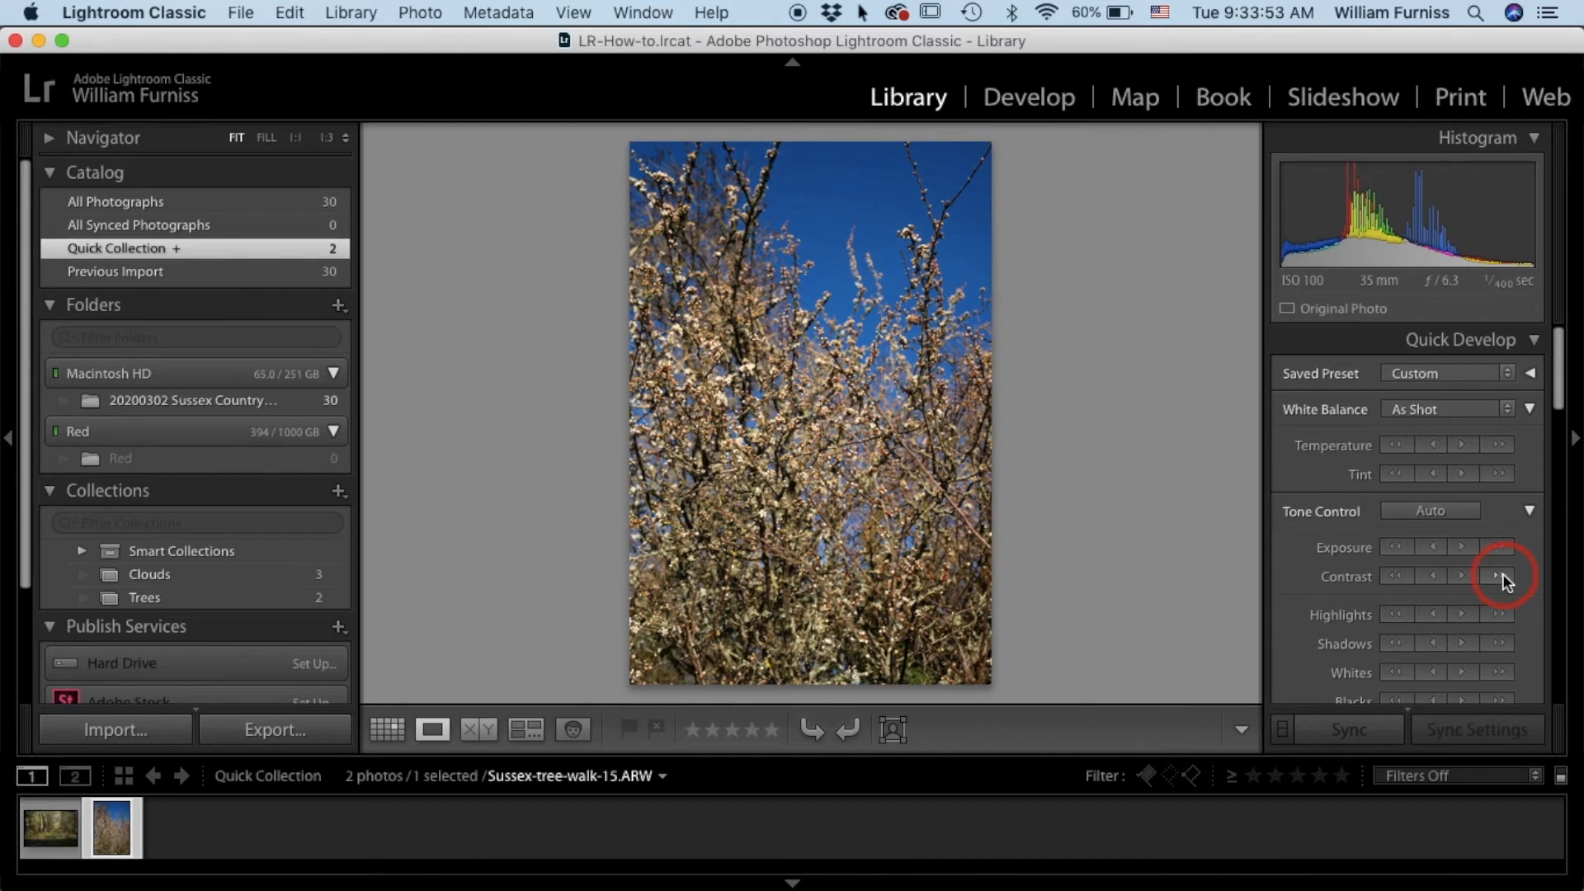
pyautogui.press('cmd+z')
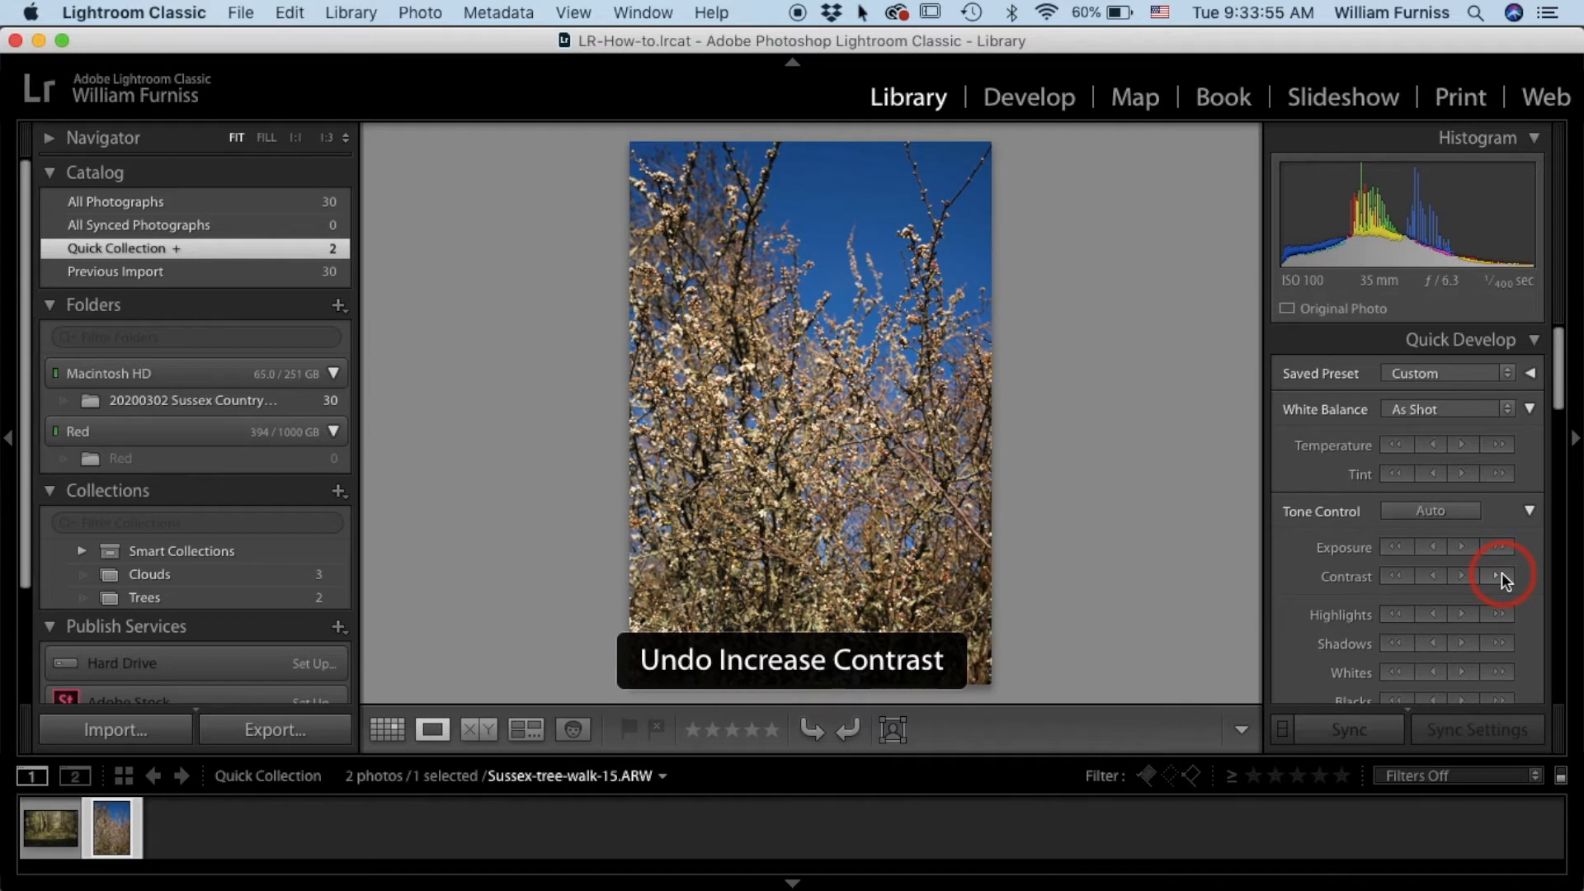
pyautogui.press('super+z')
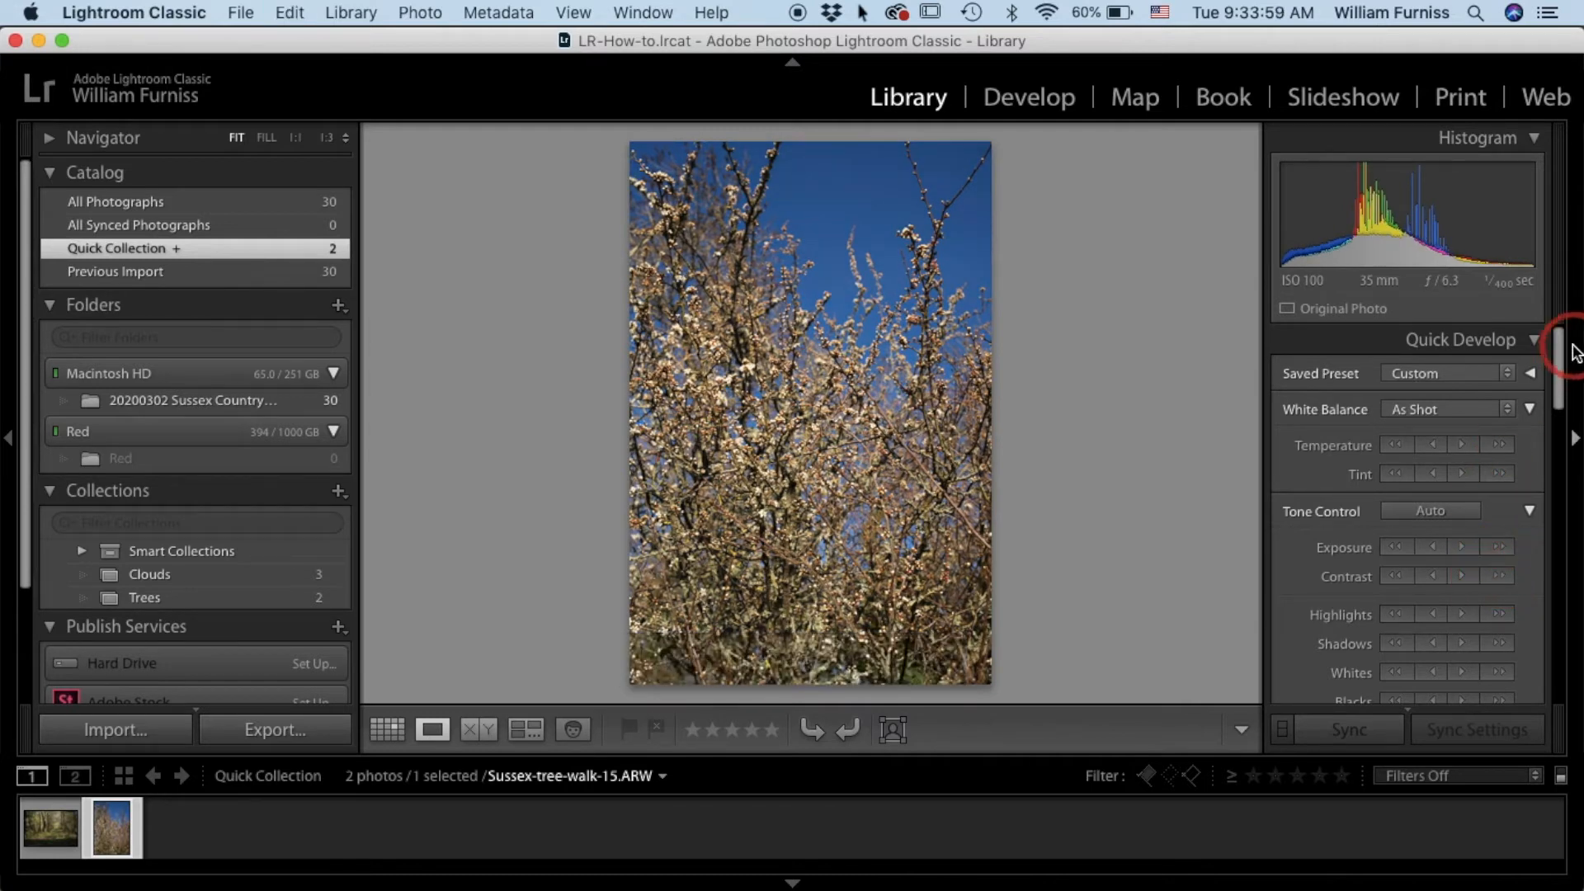
# - Reset all Quick Develop adjustments on Sussex-tree-walk-15
pyautogui.moveTo(1554, 366); pyautogui.dragTo(1551, 425)
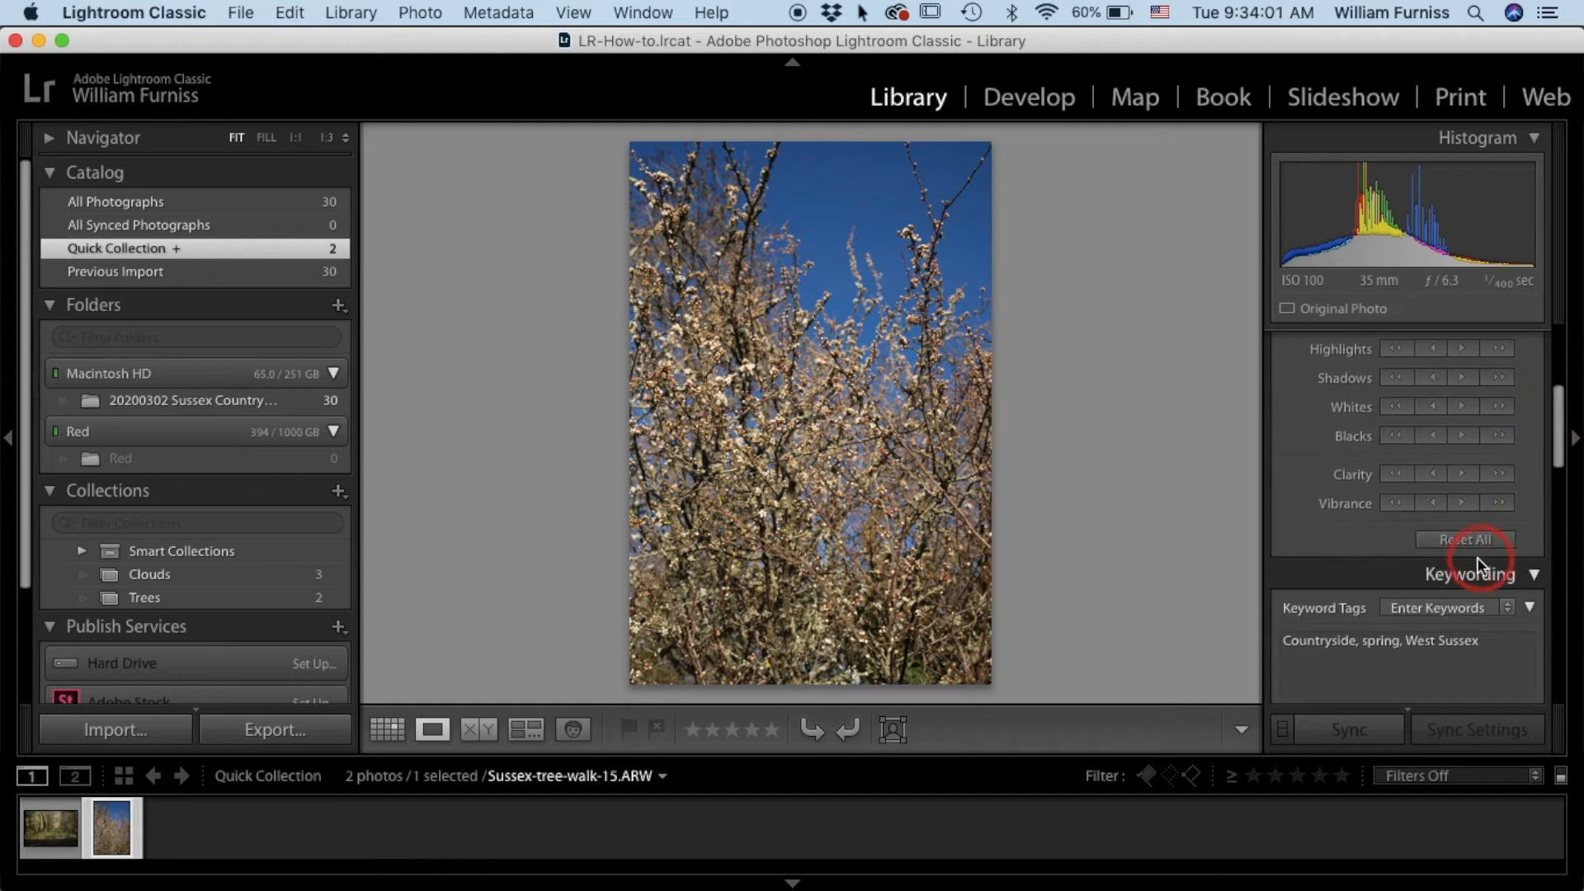
pyautogui.click(1458, 540)
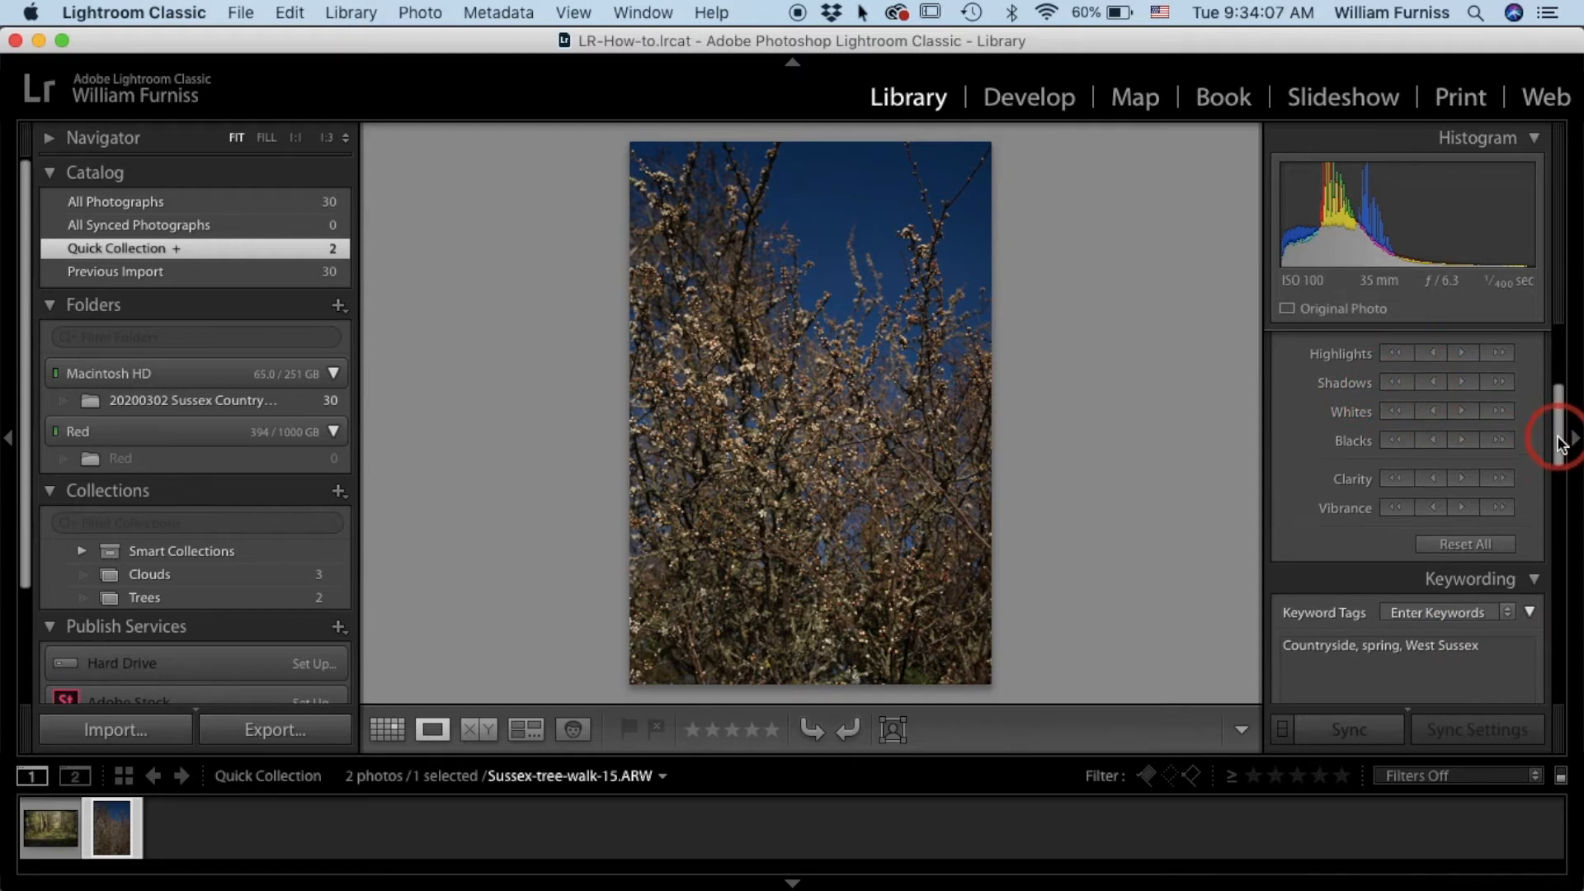
pyautogui.moveTo(1556, 438); pyautogui.dragTo(1570, 369)
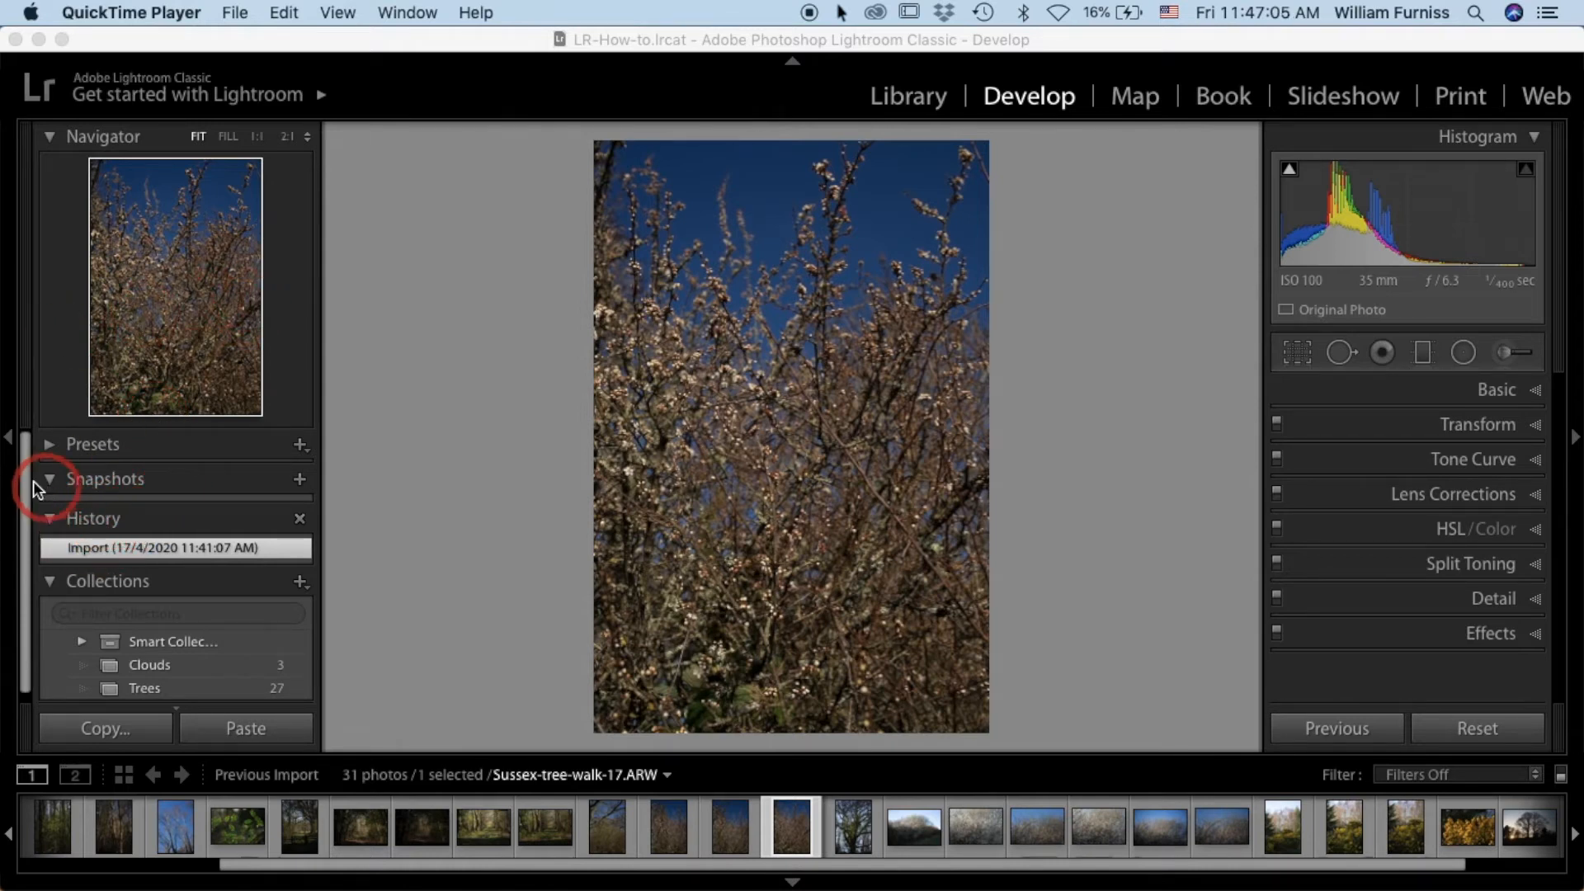
# - Hide and restore the Develop side panels containing Navigator and History, and hide the filmstrip to enlarge Sussex-tree-walk-17
pyautogui.click(7, 446)
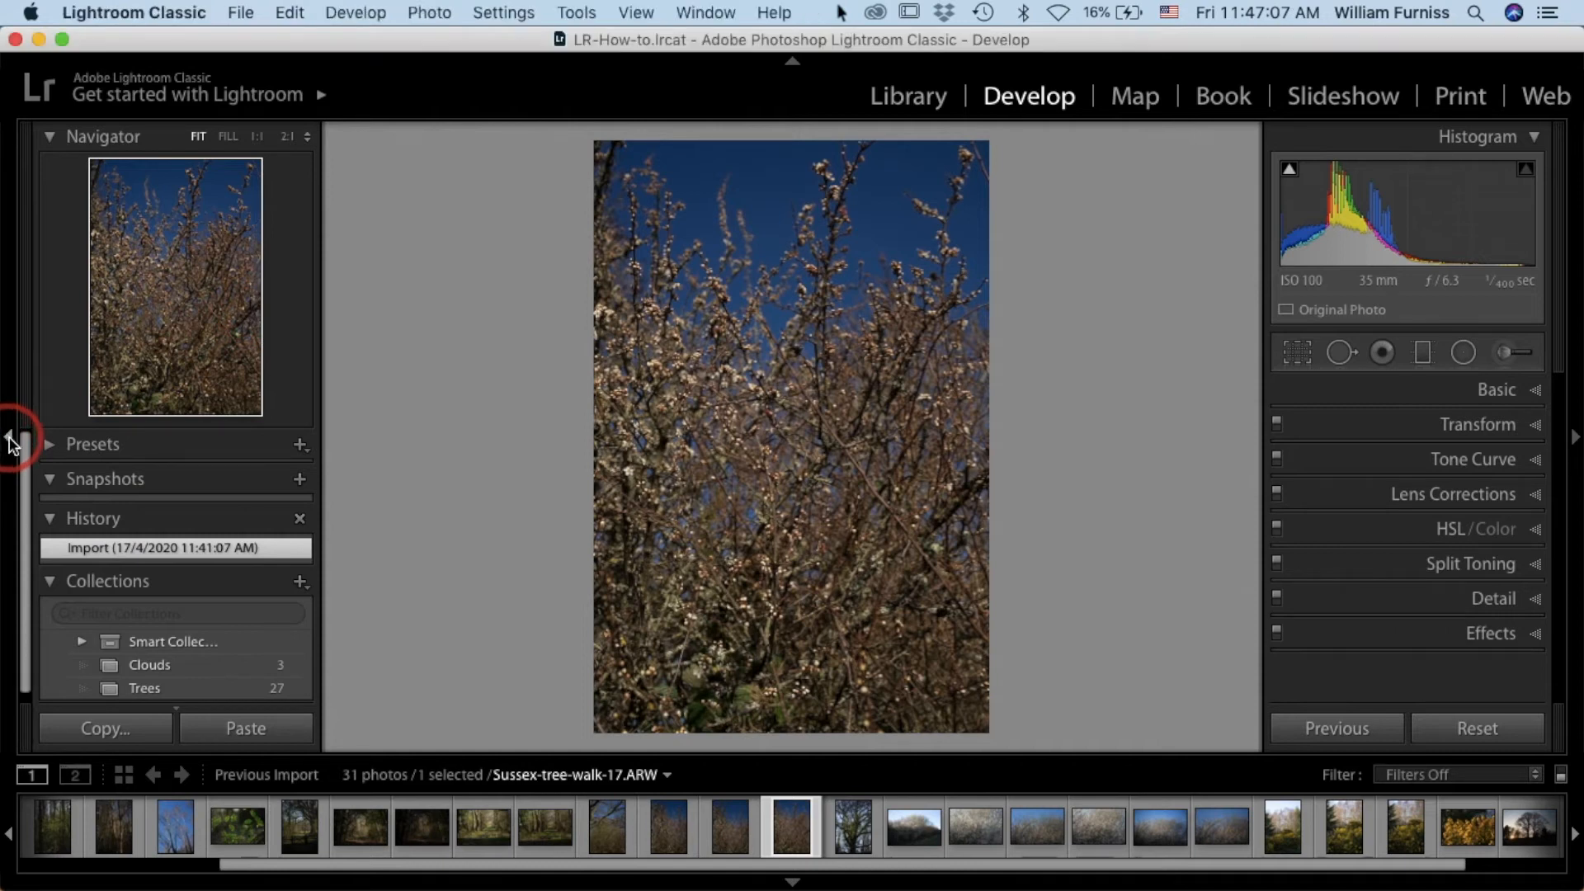
pyautogui.click(10, 443)
pyautogui.click(8, 440)
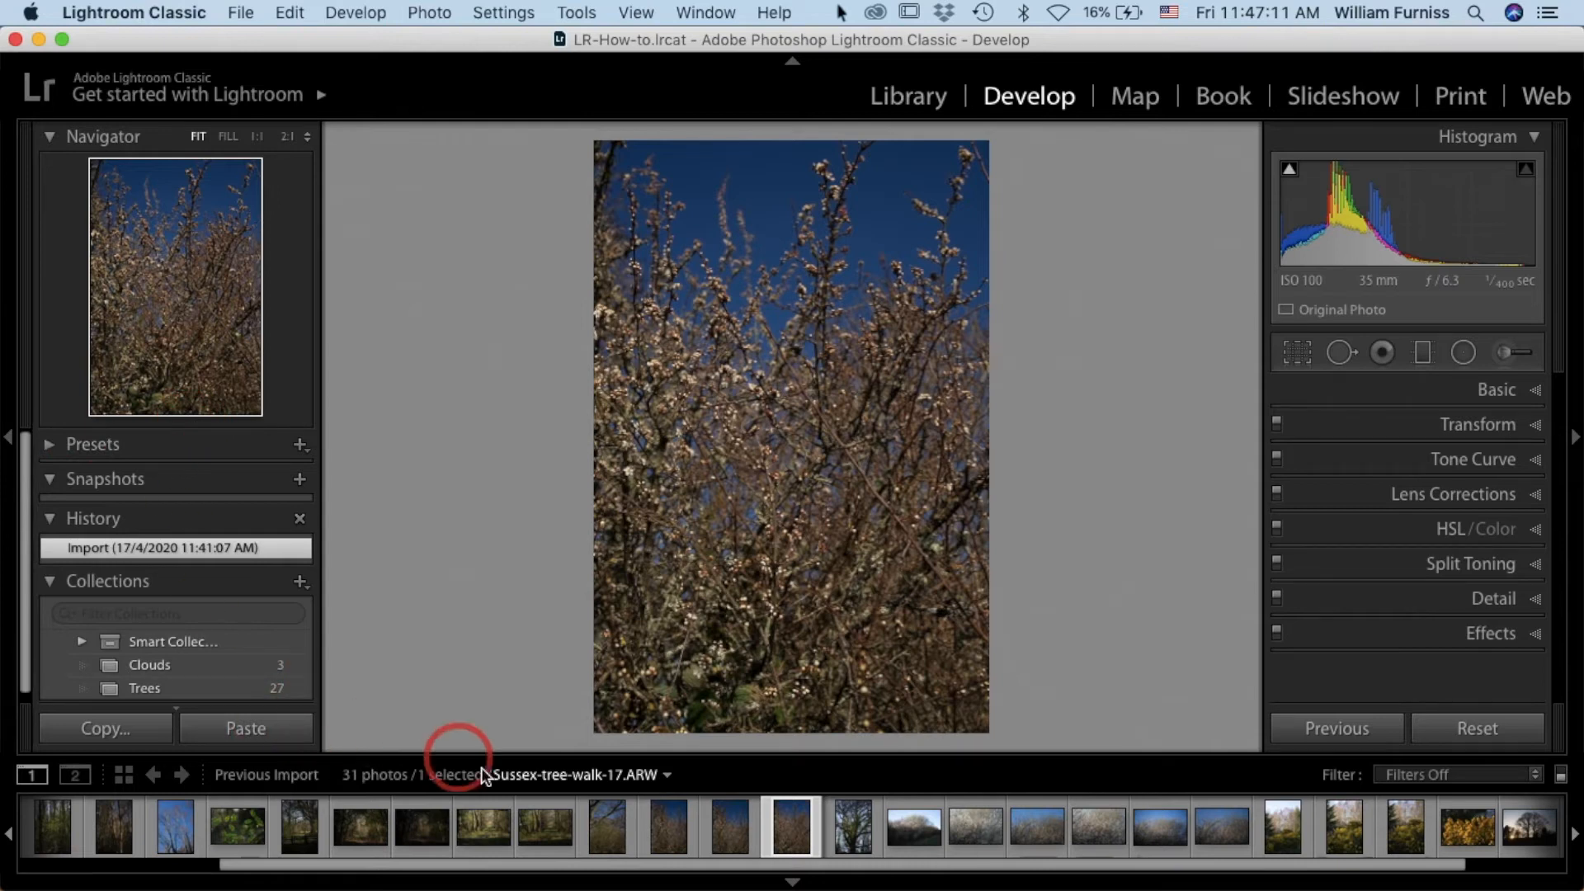
pyautogui.click(792, 881)
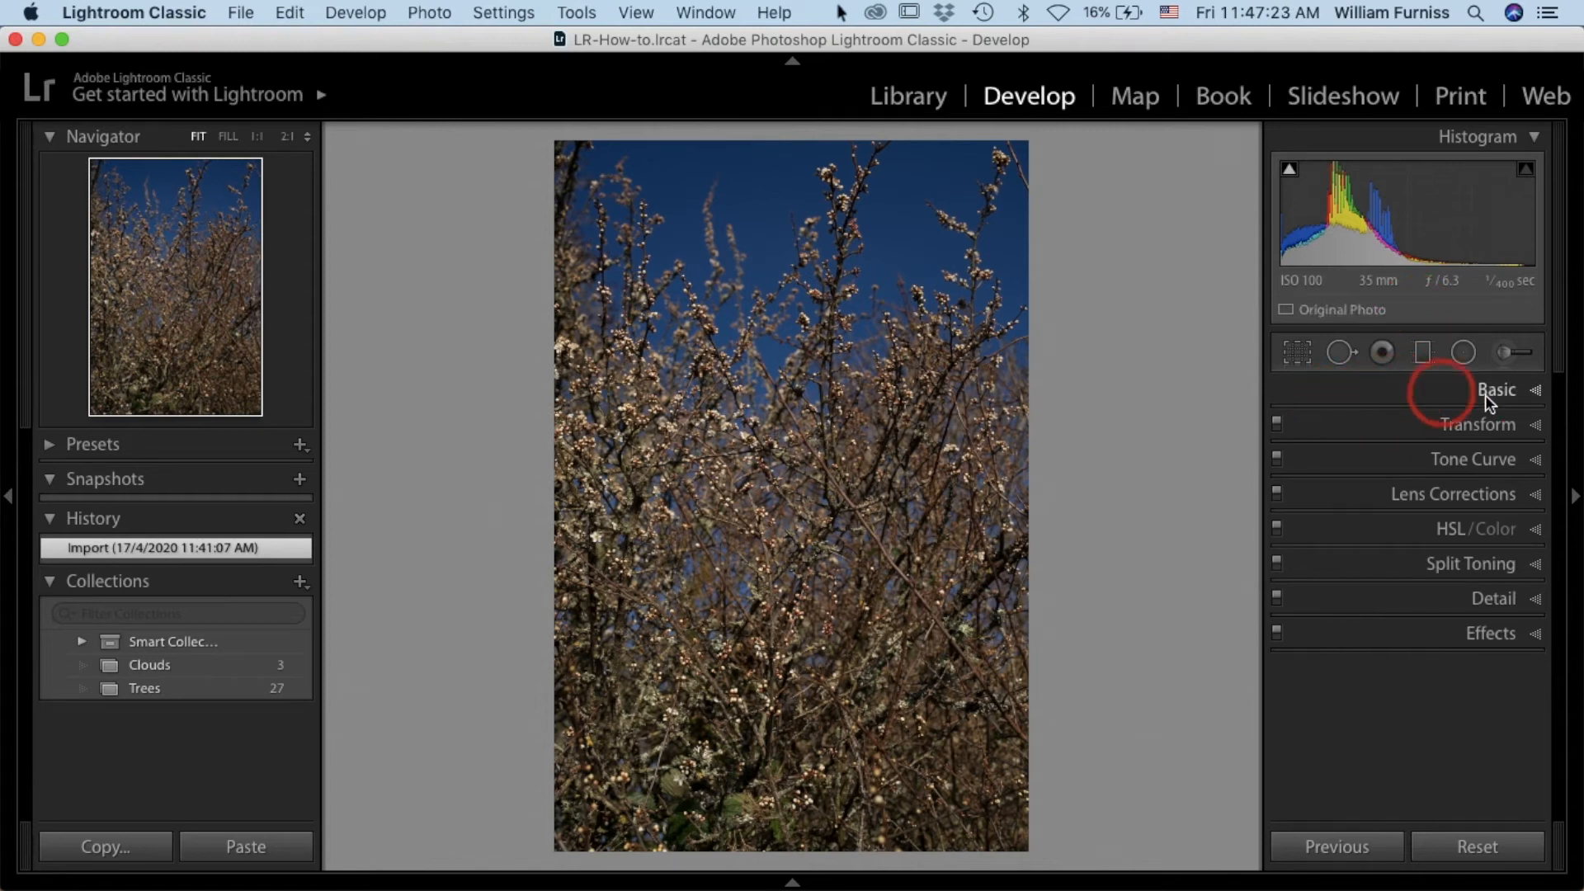
# - Expand the Basic adjustments to view their controls, and collapse them again
pyautogui.click(1538, 392)
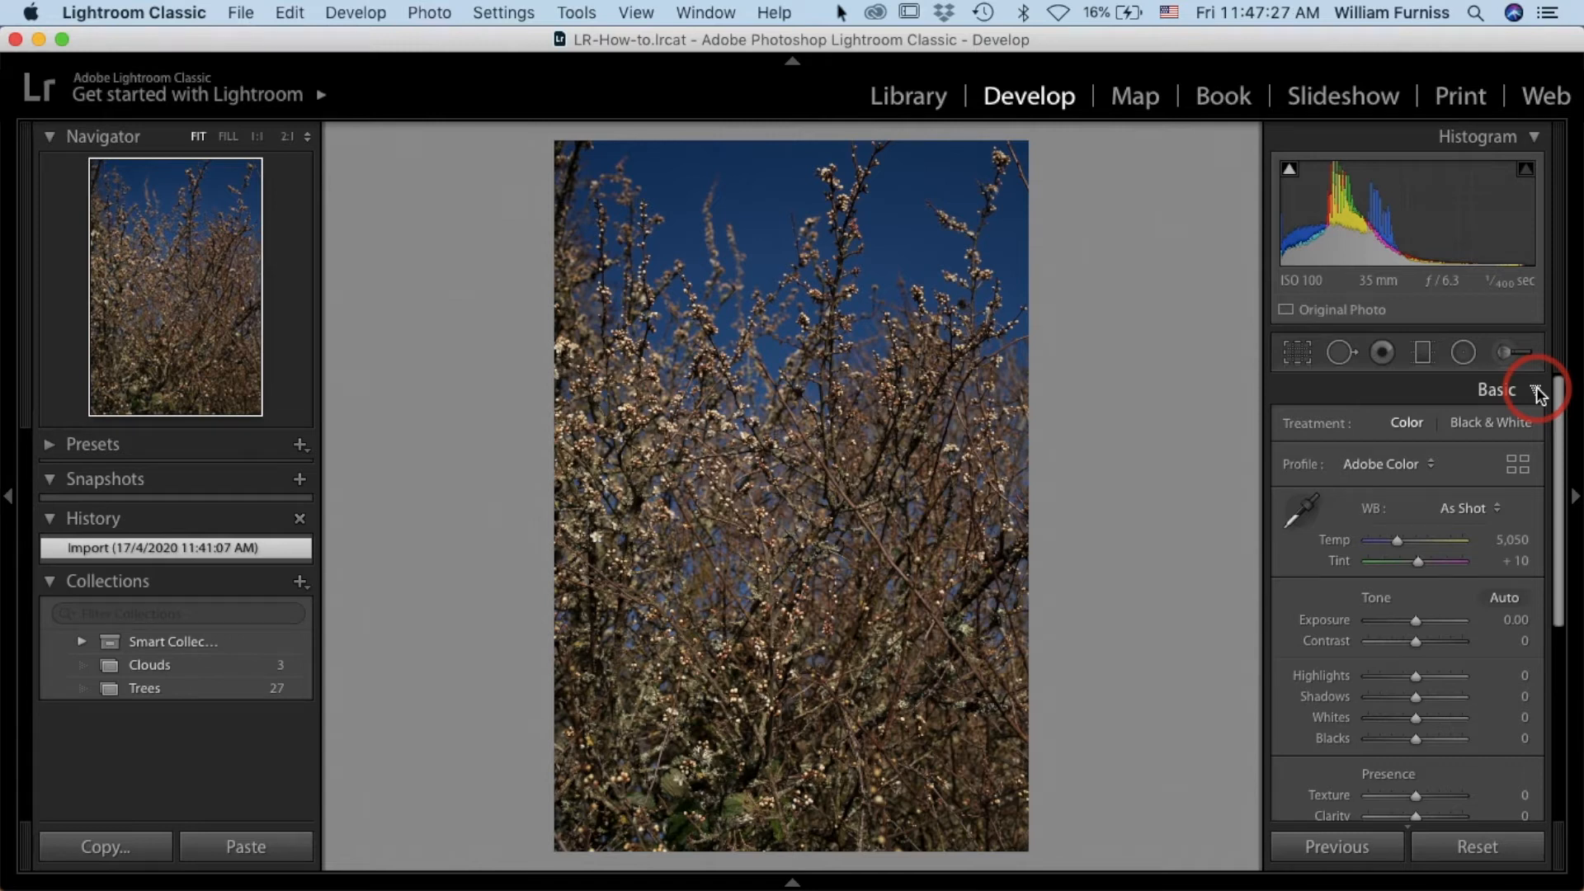
pyautogui.click(1538, 392)
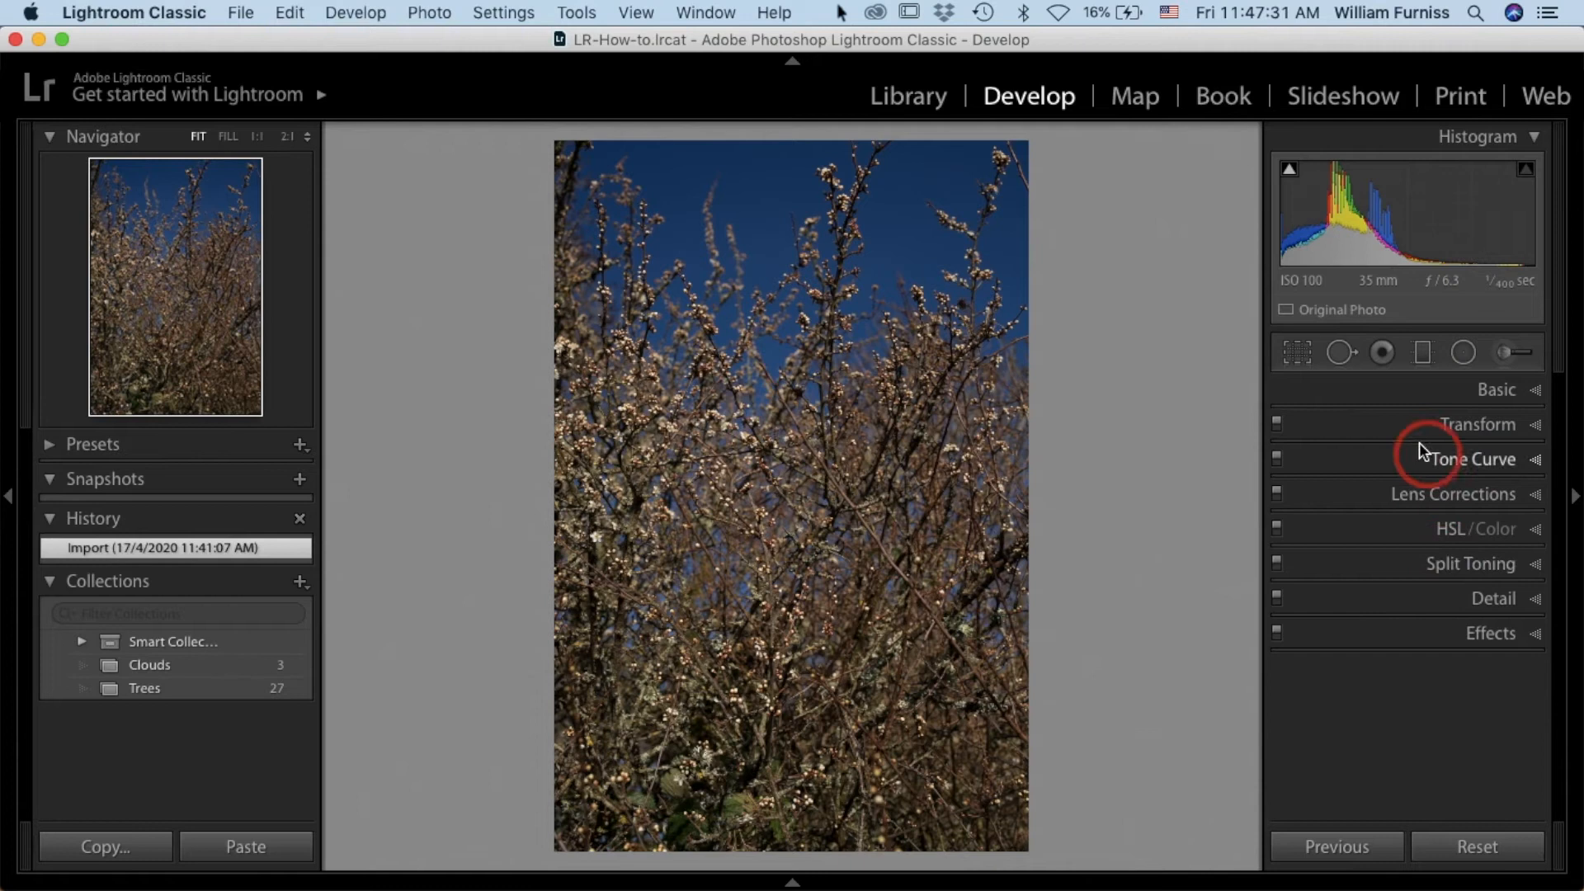
# - Open the Develop panel customization to examine the order and visibility of the adjustment sections, and cancel it
pyautogui.rightClick(1382, 396)
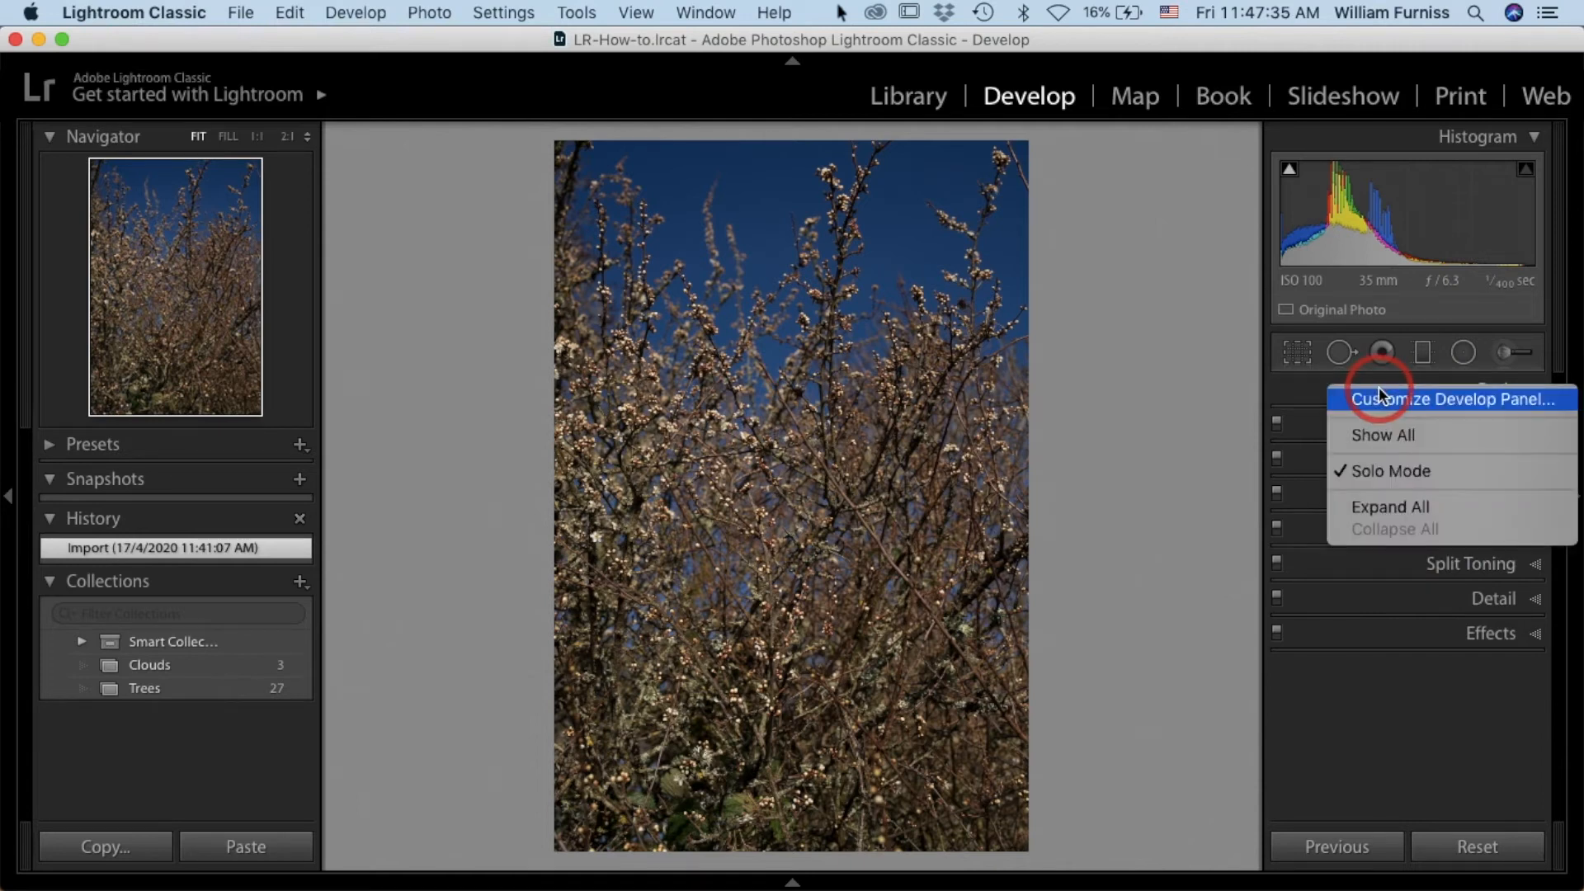
pyautogui.click(1464, 400)
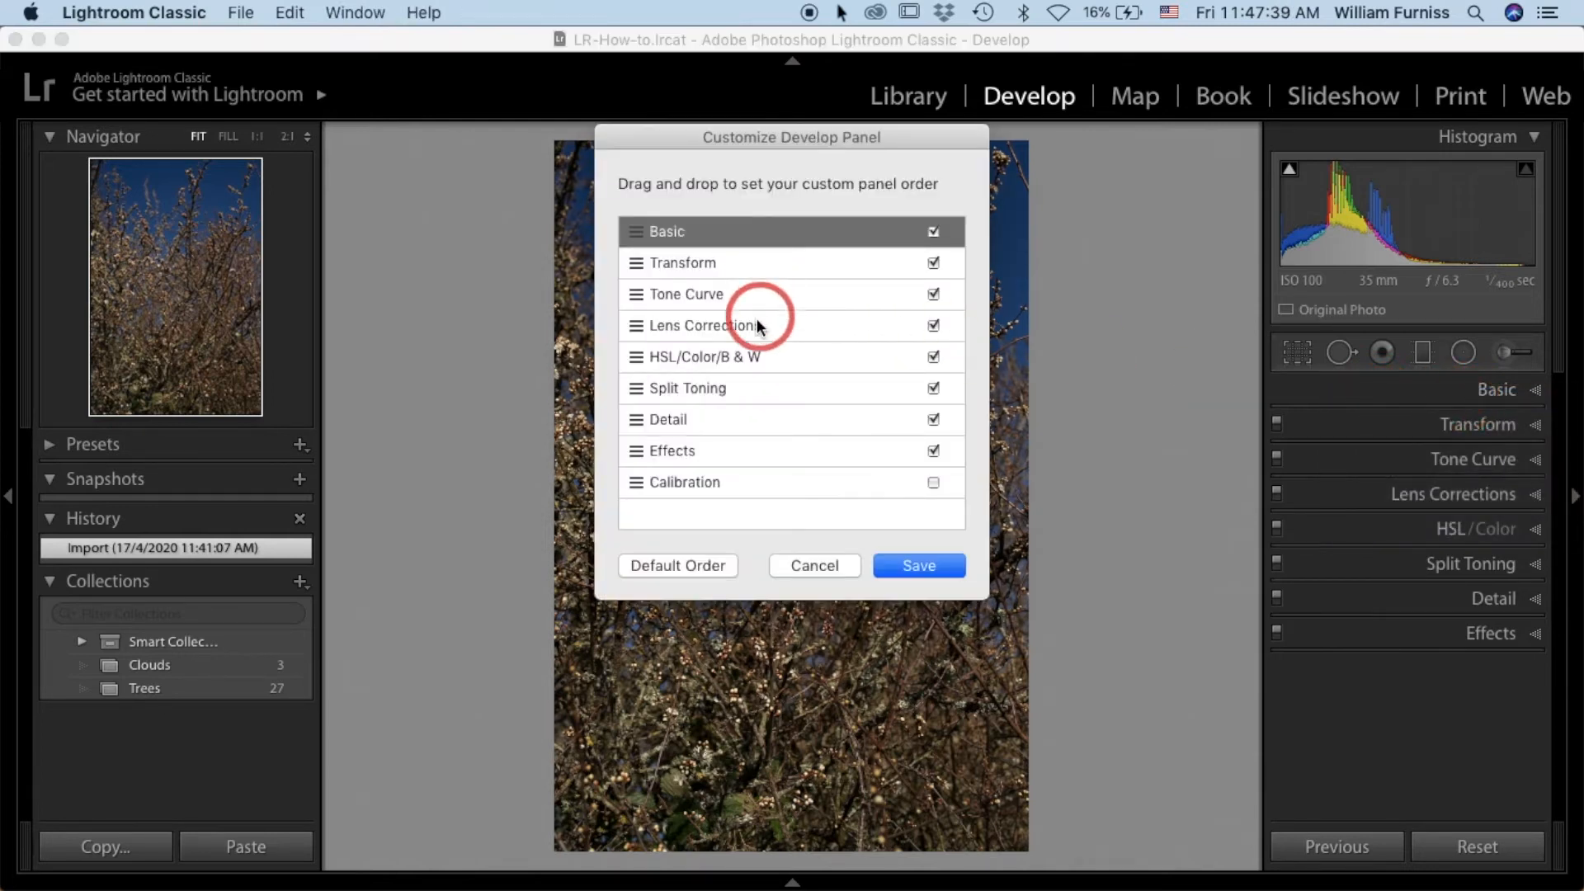
pyautogui.moveTo(737, 323)
pyautogui.mouseDown()
pyautogui.moveTo(745, 299)
pyautogui.moveTo(742, 322)
pyautogui.mouseUp()
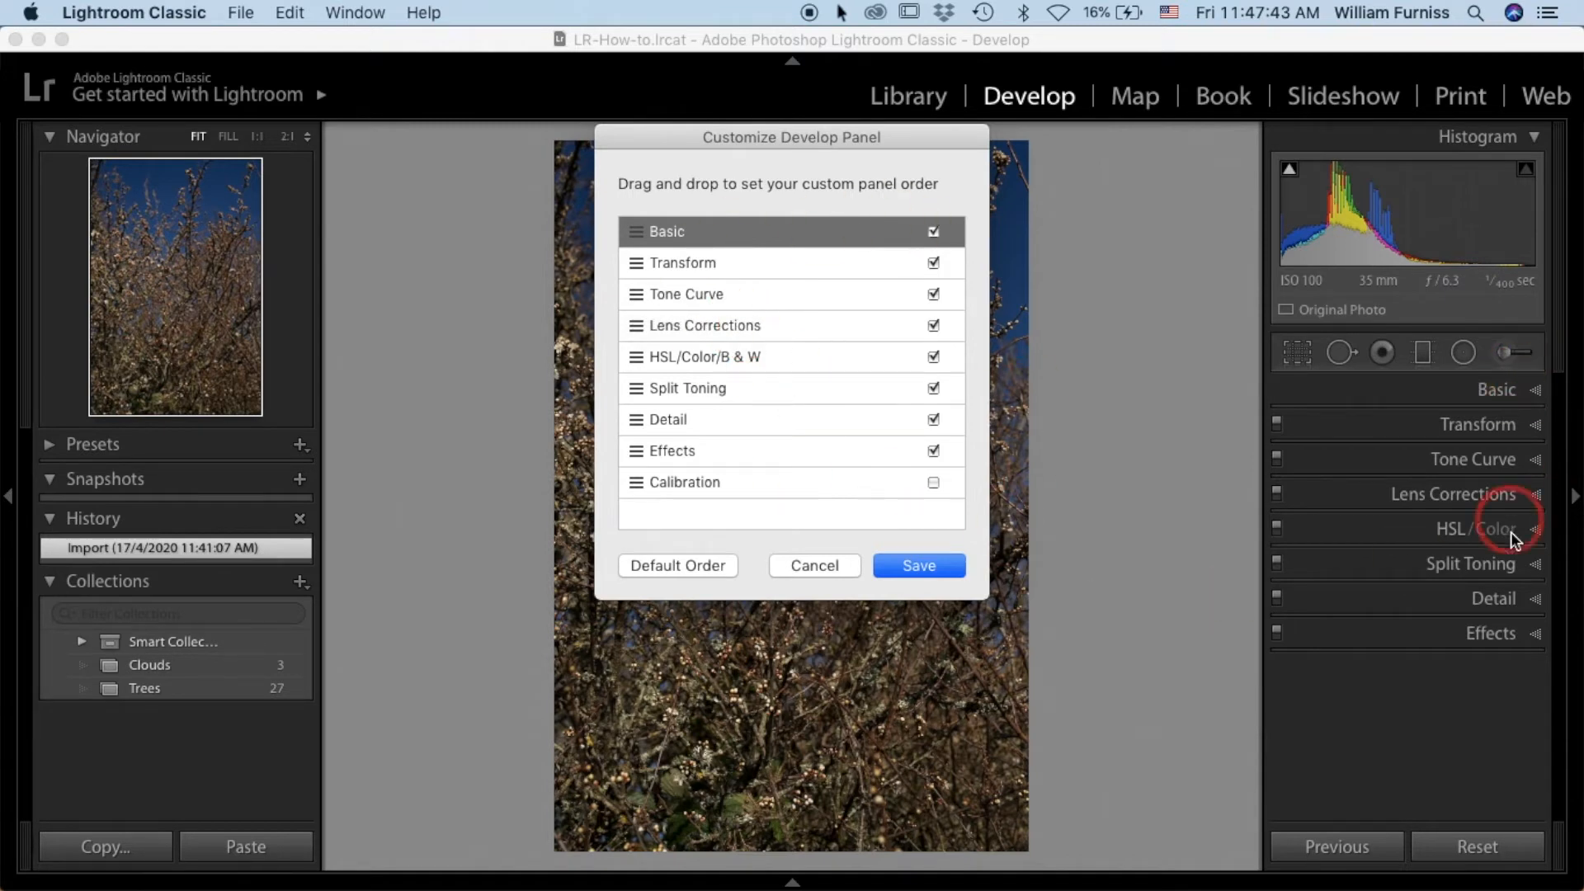
pyautogui.click(797, 569)
# - View the HSL/Color and Tone Curve controls in turn, collapse them, and expand the Basic adjustments
pyautogui.click(1495, 394)
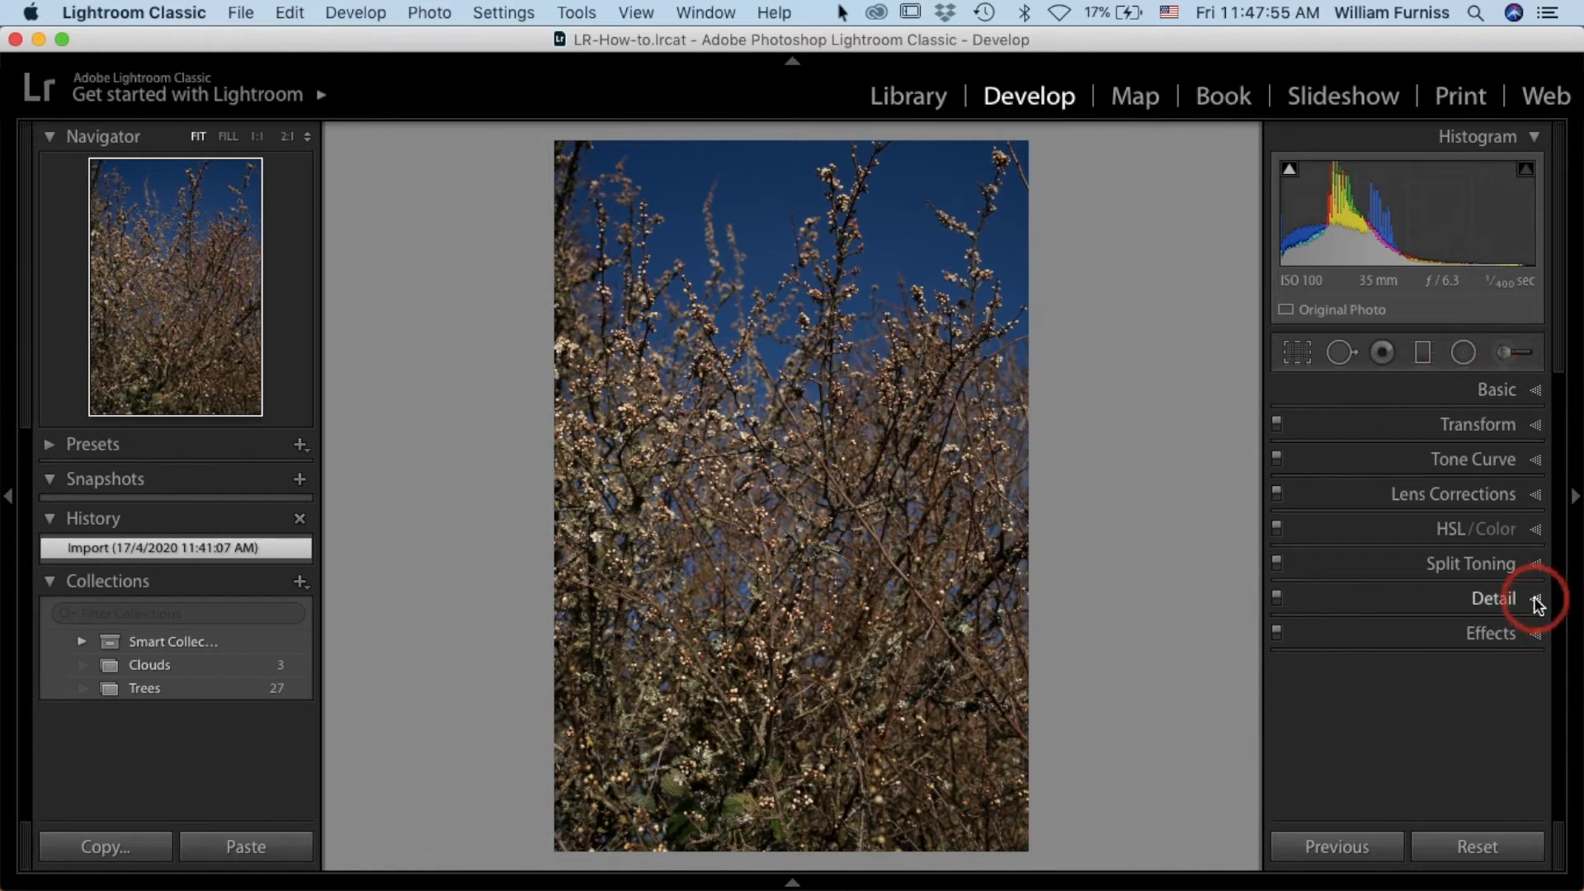
pyautogui.click(1536, 529)
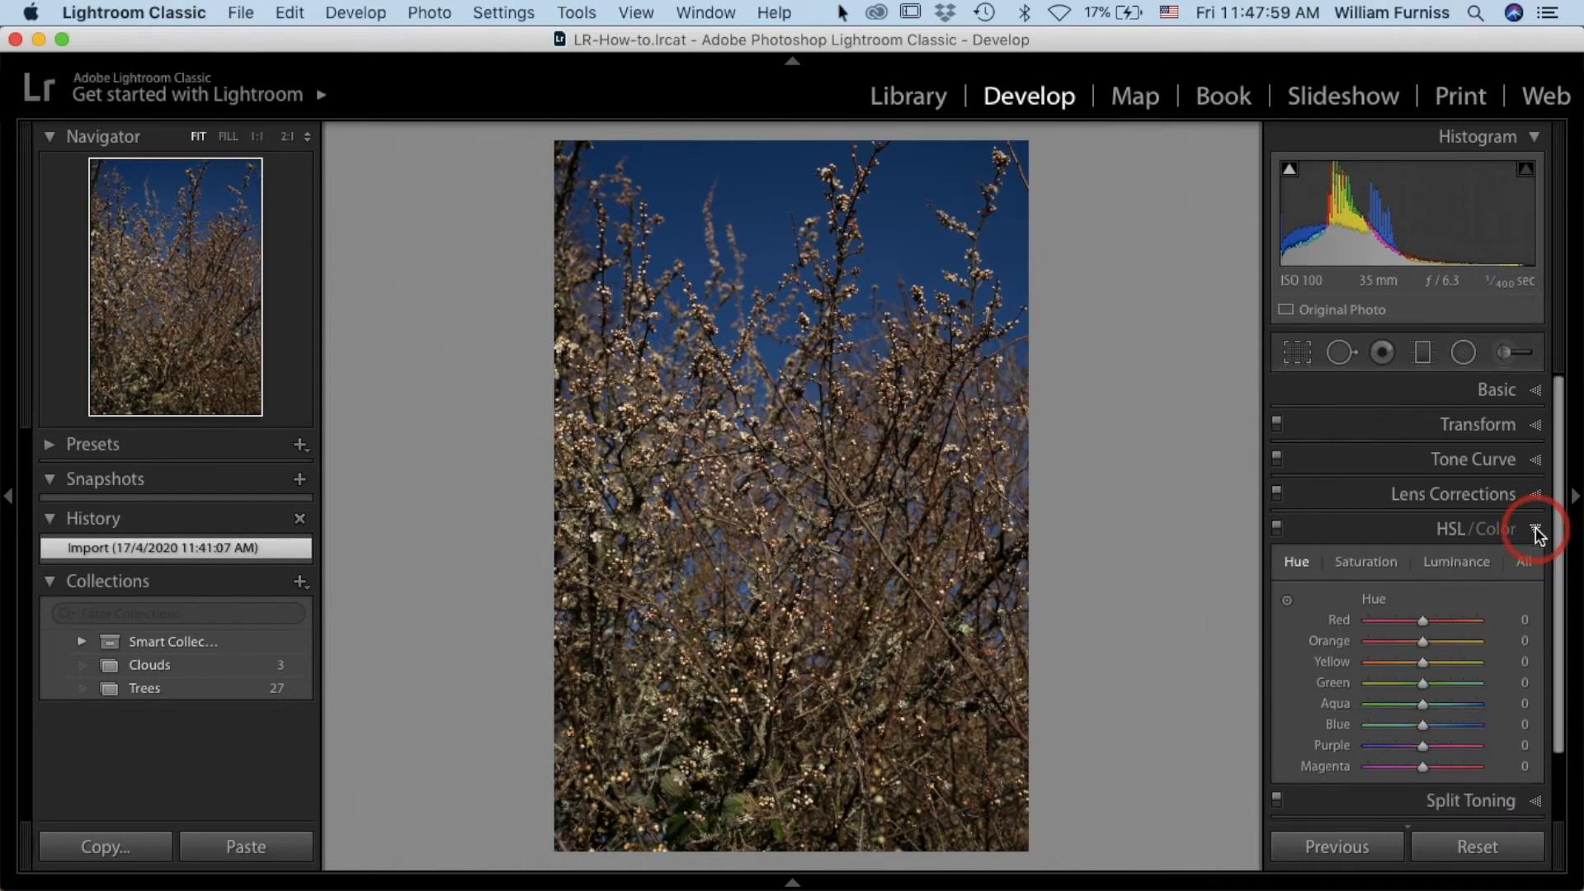
pyautogui.click(1536, 530)
pyautogui.click(1536, 530)
pyautogui.click(1535, 464)
pyautogui.moveTo(1555, 454); pyautogui.dragTo(1556, 417)
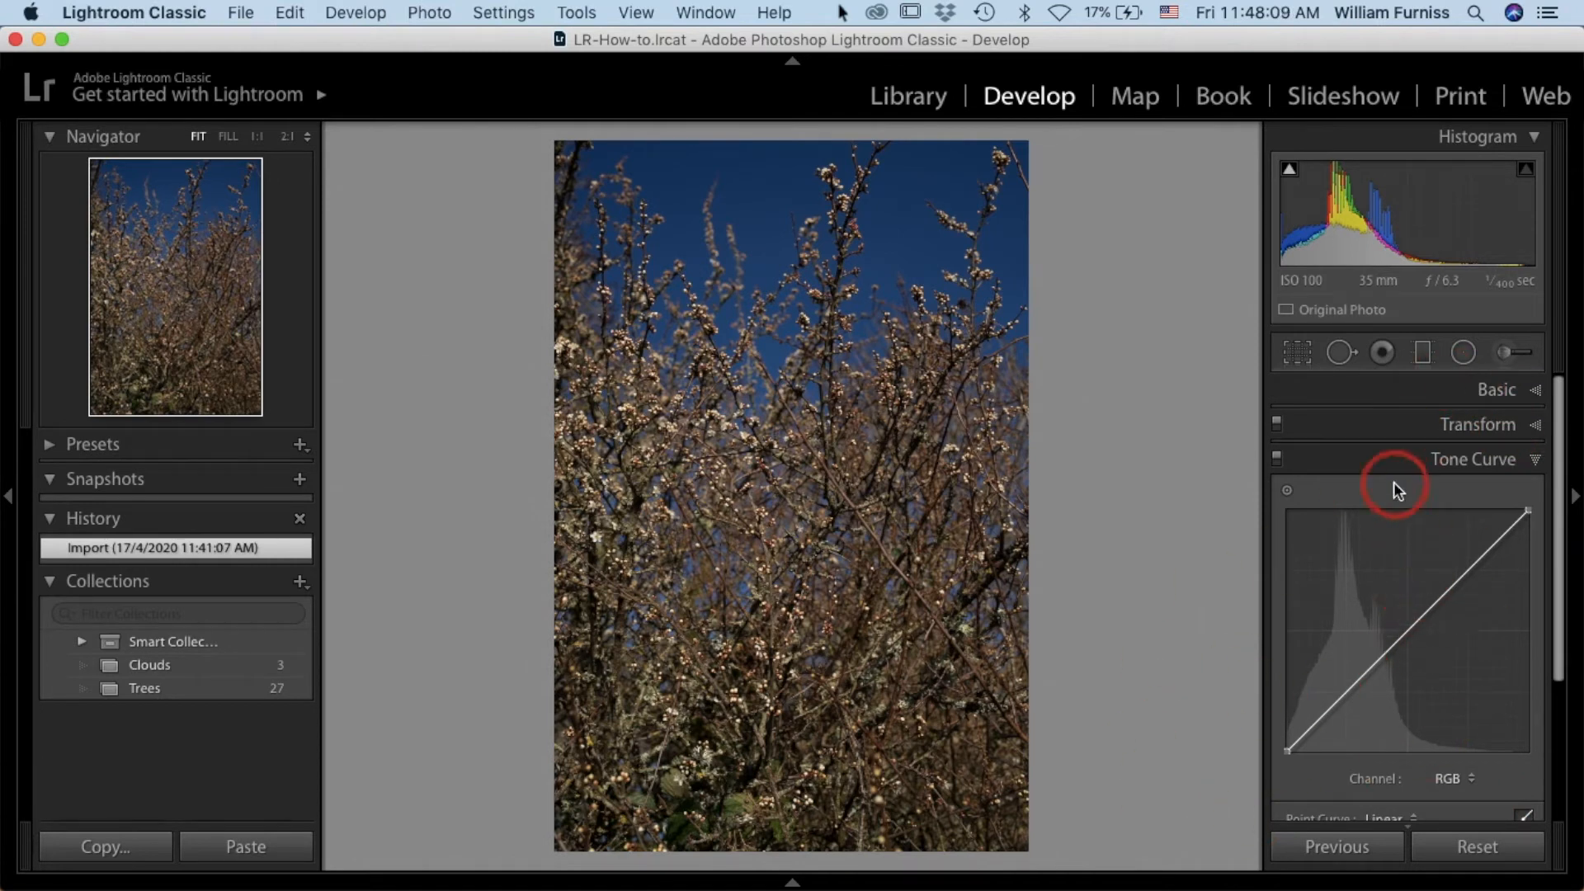
pyautogui.click(1538, 459)
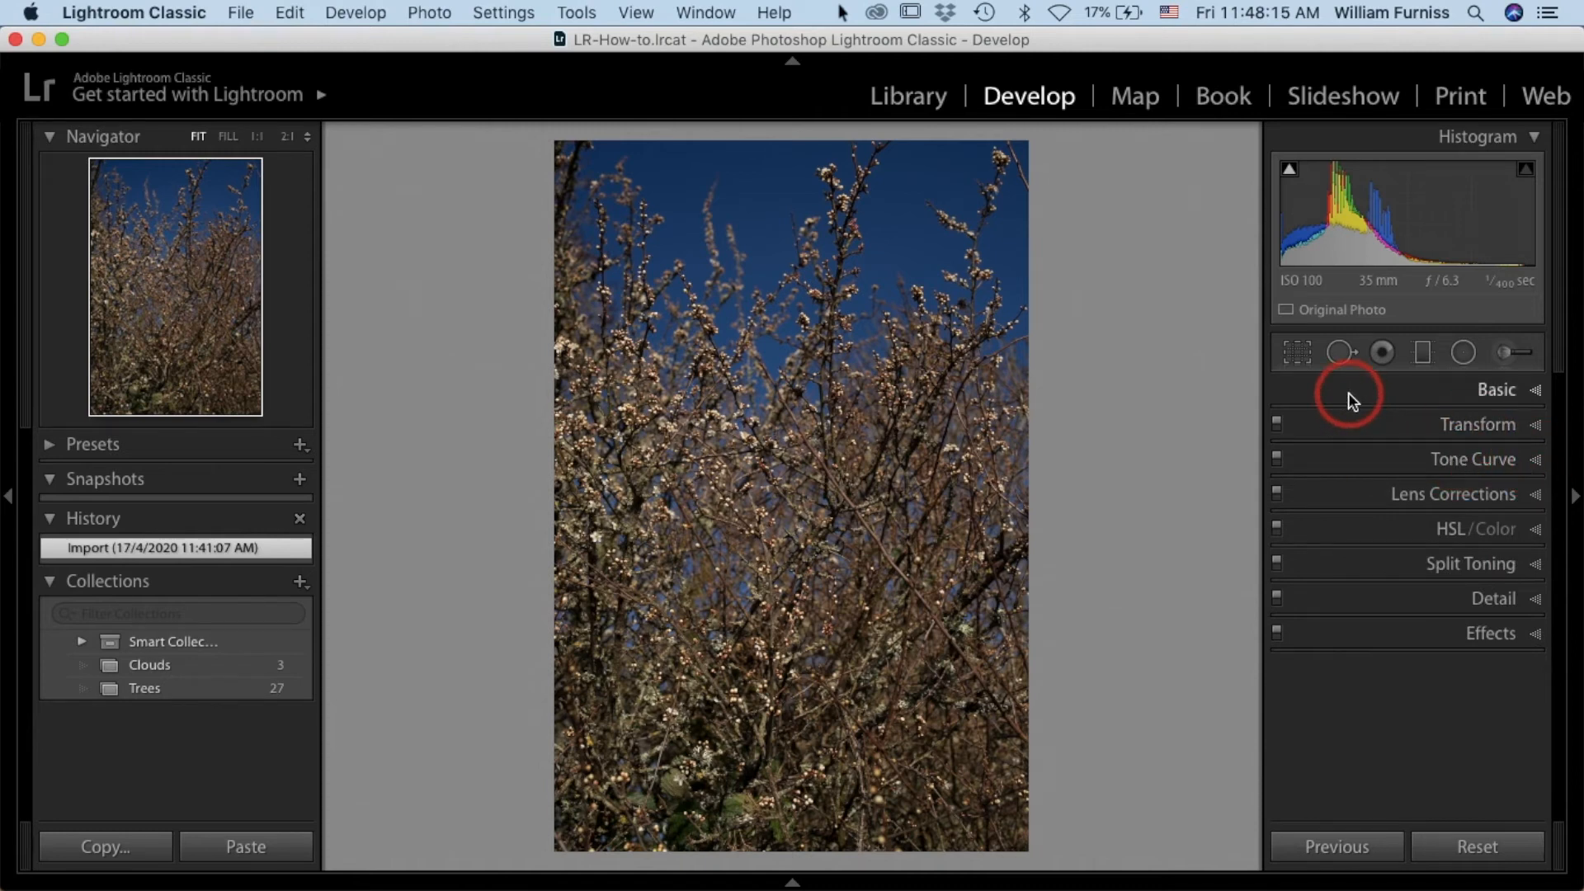
pyautogui.click(1537, 393)
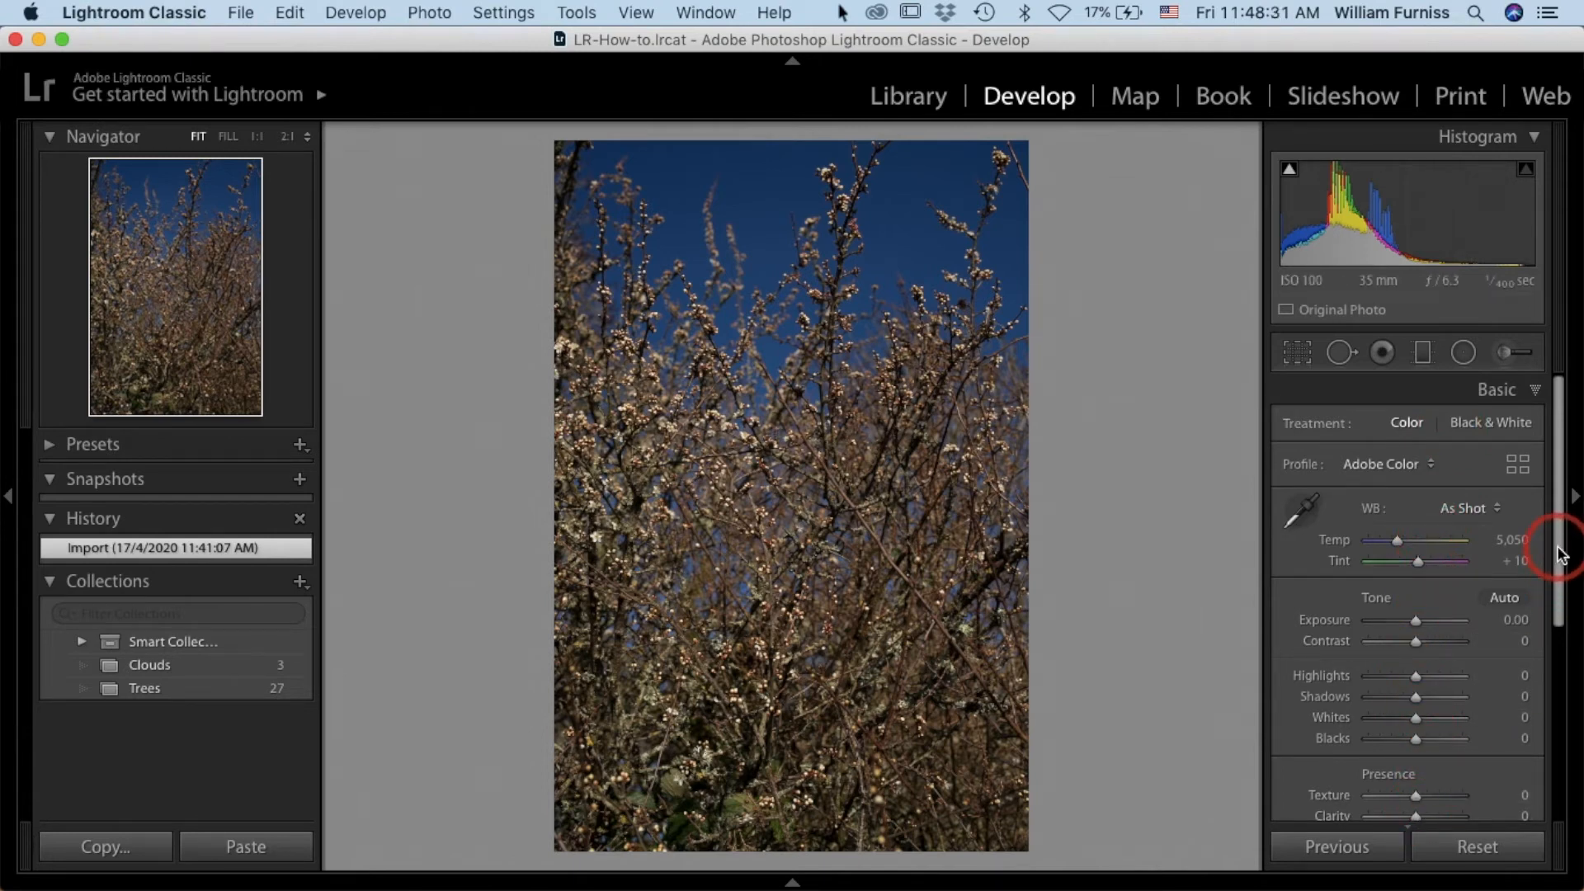
pyautogui.moveTo(1558, 548); pyautogui.dragTo(1559, 528)
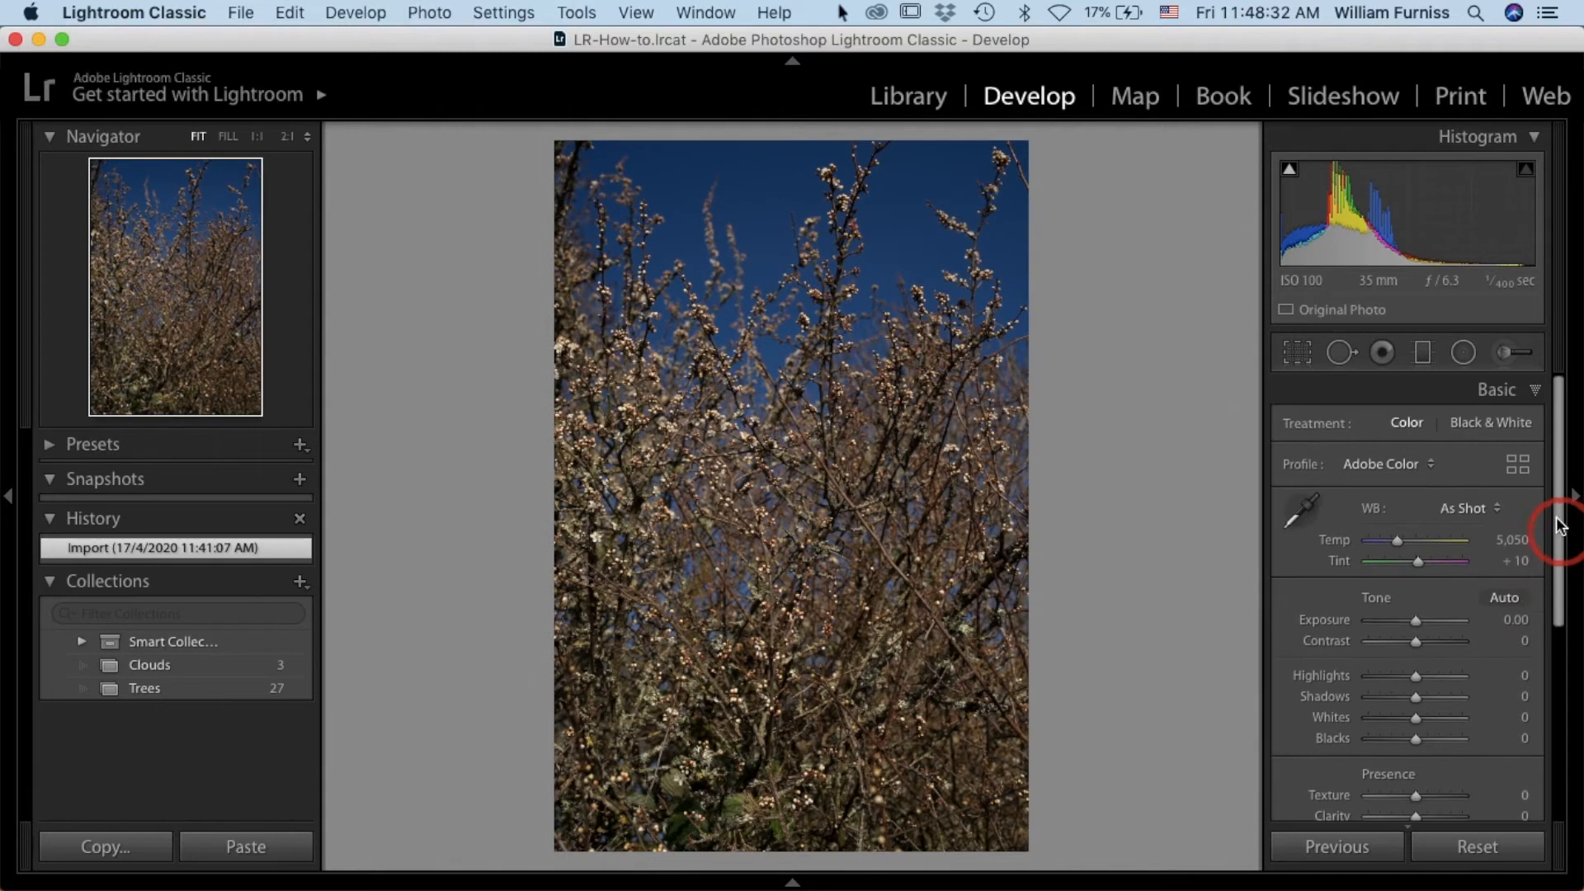
# - Browse the available profiles and apply the camera-matching Standard profile to the photo
pyautogui.click(1369, 465)
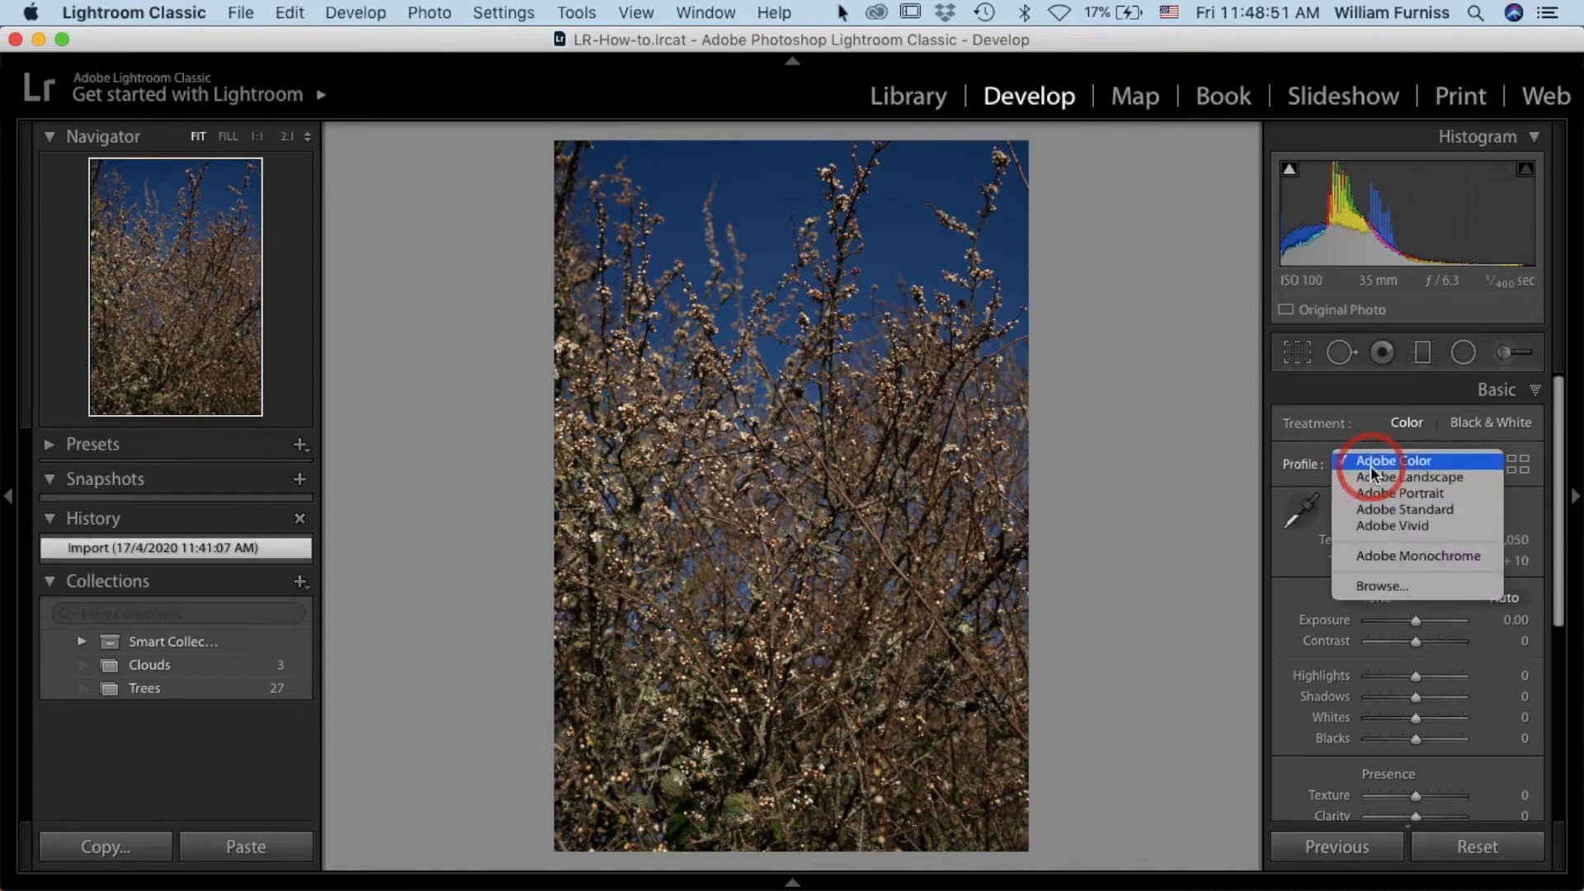
pyautogui.click(1383, 585)
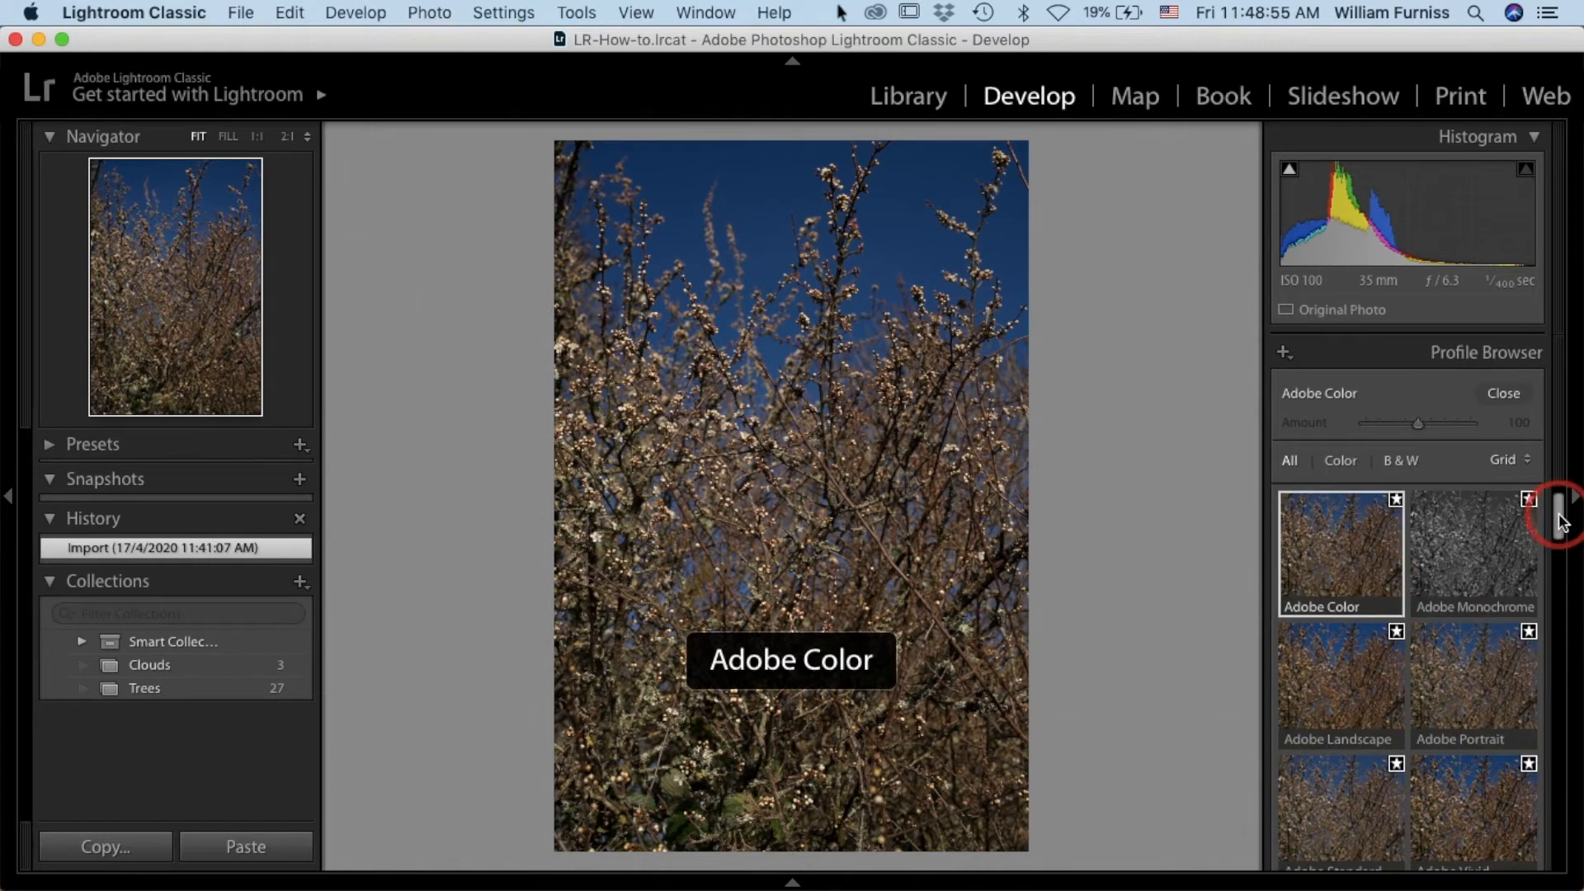
pyautogui.moveTo(1560, 521); pyautogui.dragTo(1559, 617)
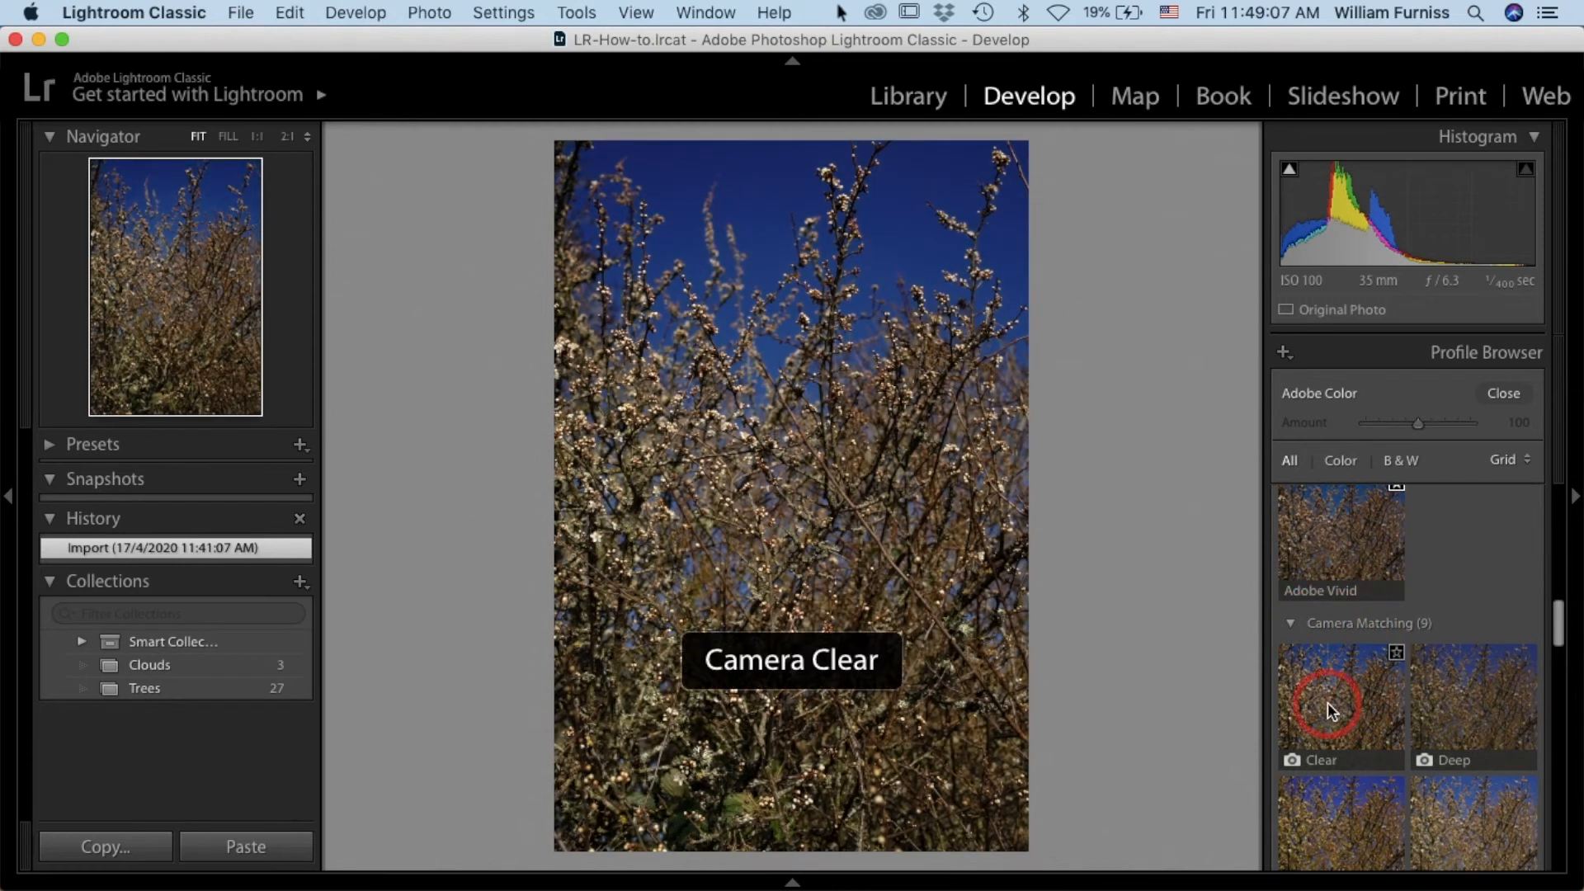
pyautogui.moveTo(1559, 620); pyautogui.dragTo(1559, 656)
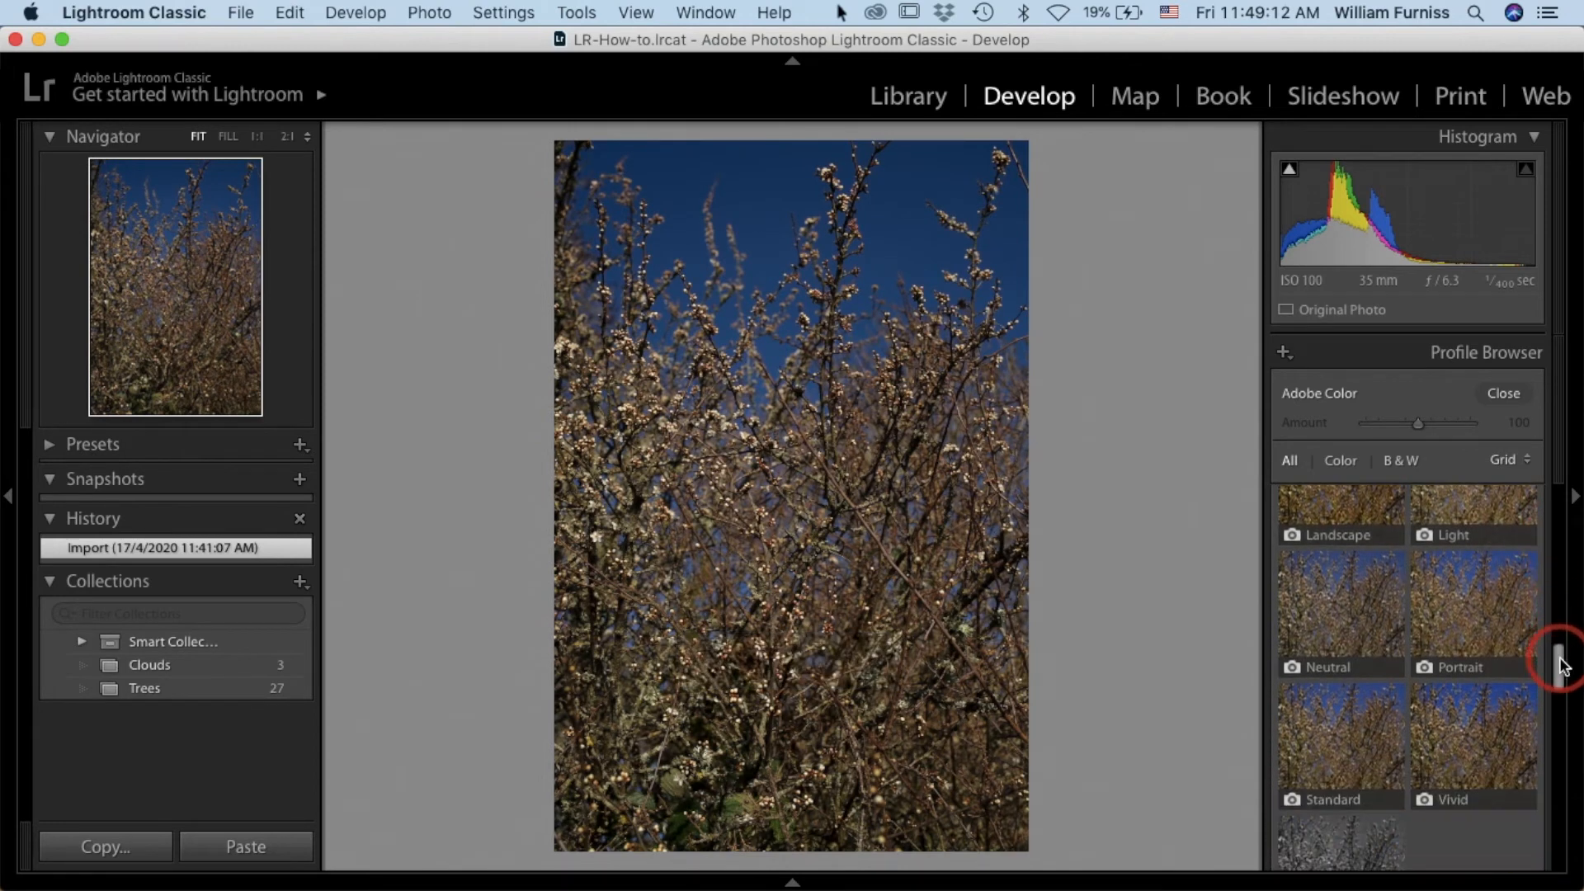
pyautogui.click(1345, 754)
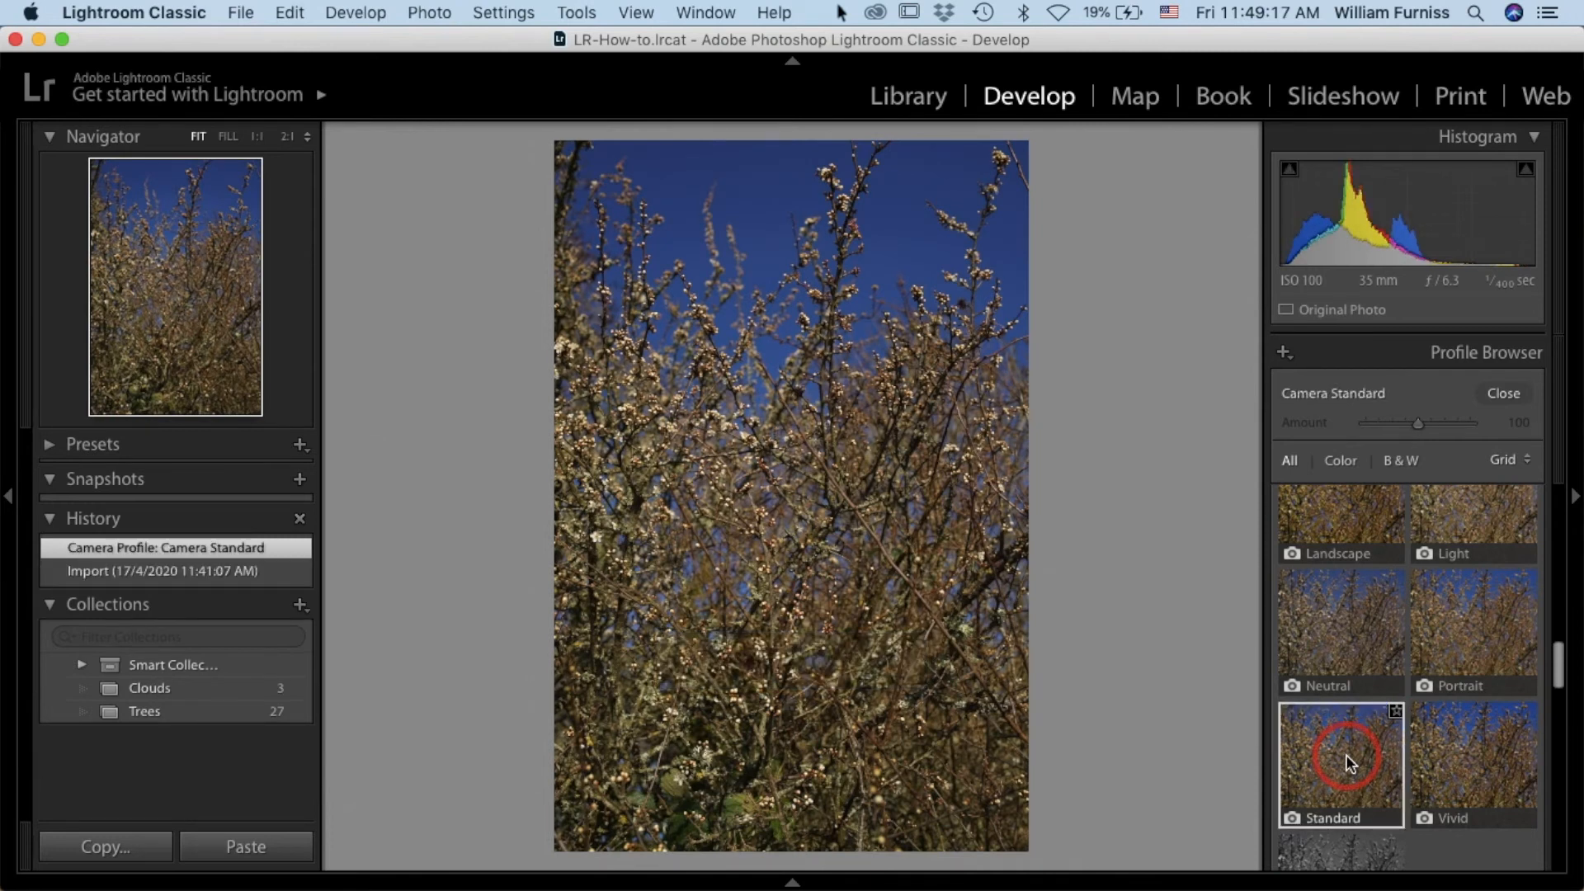
# - Set the photo's profile back to the favorite Adobe Color and close the Profile Browser
pyautogui.moveTo(1562, 678); pyautogui.dragTo(1576, 505)
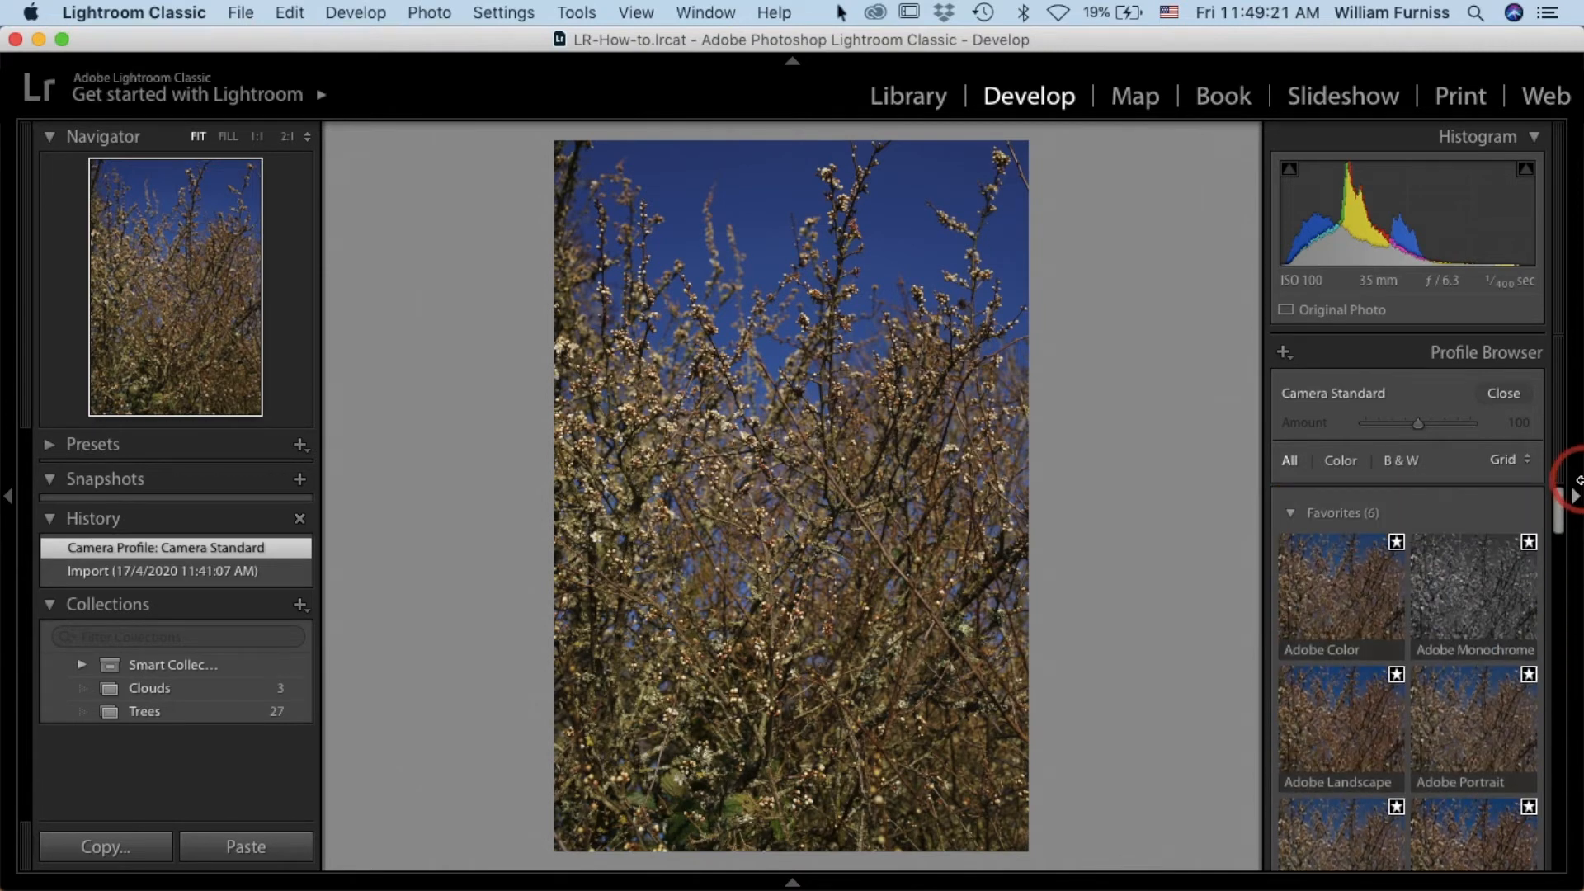
pyautogui.click(1322, 596)
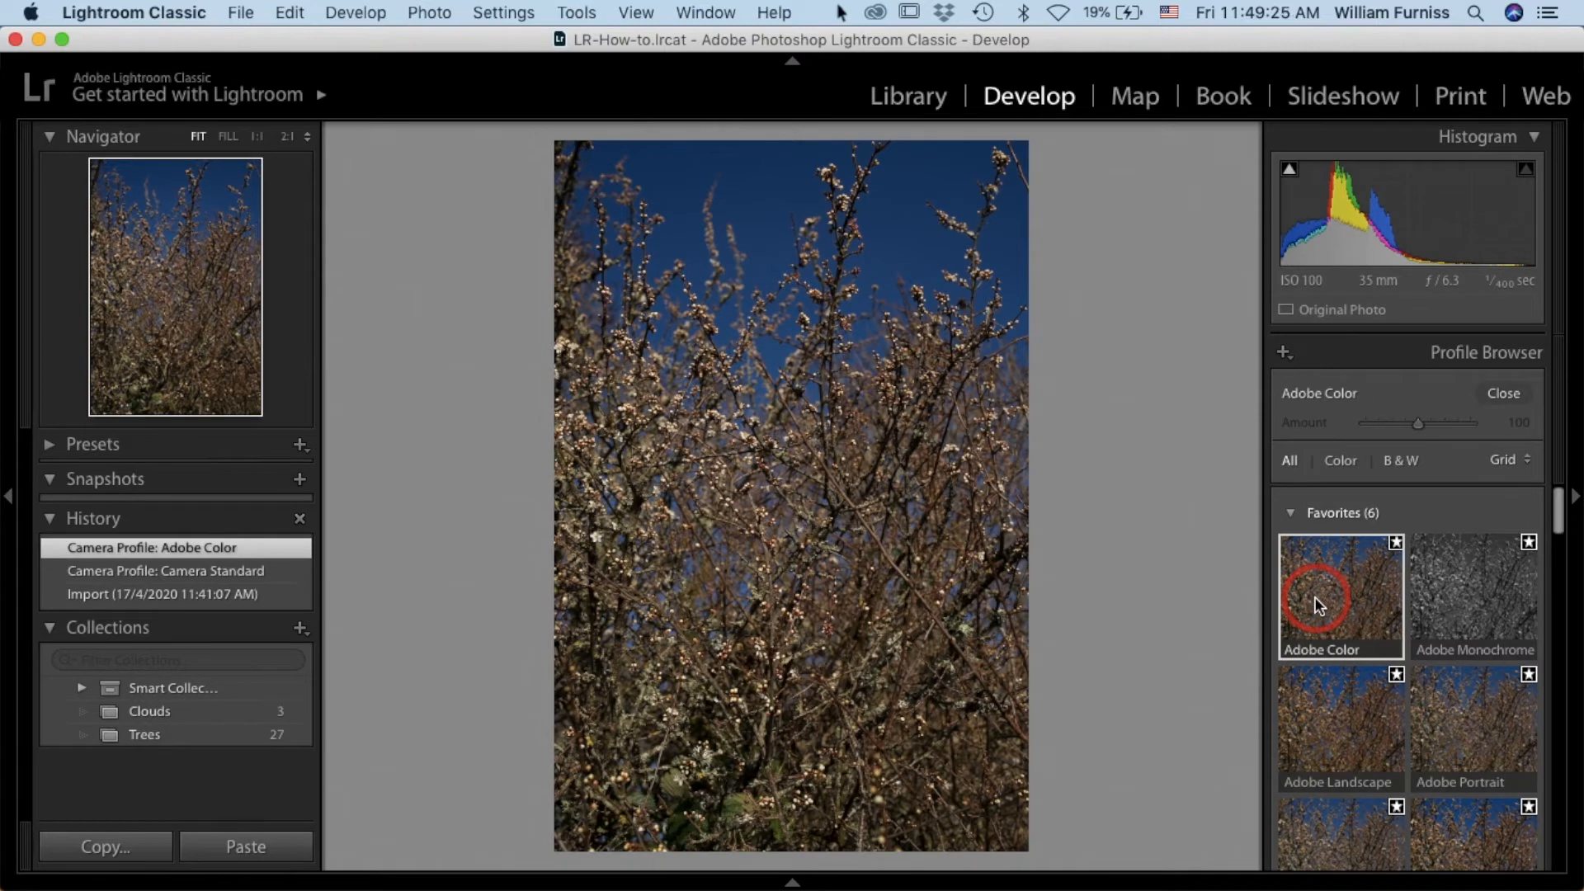
pyautogui.click(1528, 379)
pyautogui.click(1513, 394)
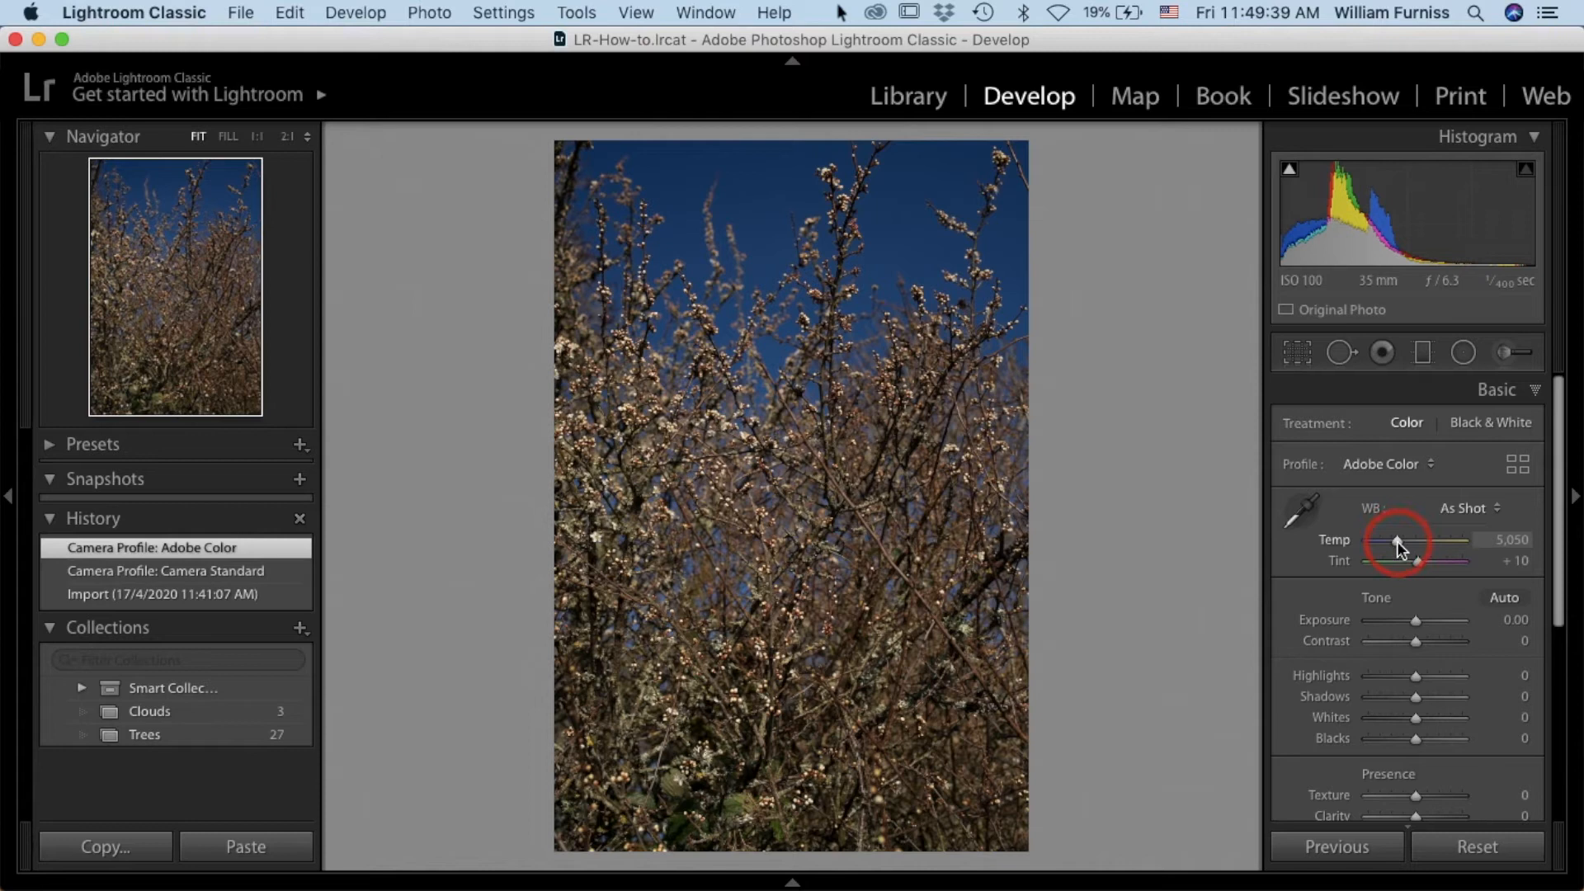
# - Try raising the color temperature to 50,000, undo it, and widen the adjustment panel to lengthen the sliders
pyautogui.moveTo(1397, 539); pyautogui.dragTo(1494, 546)
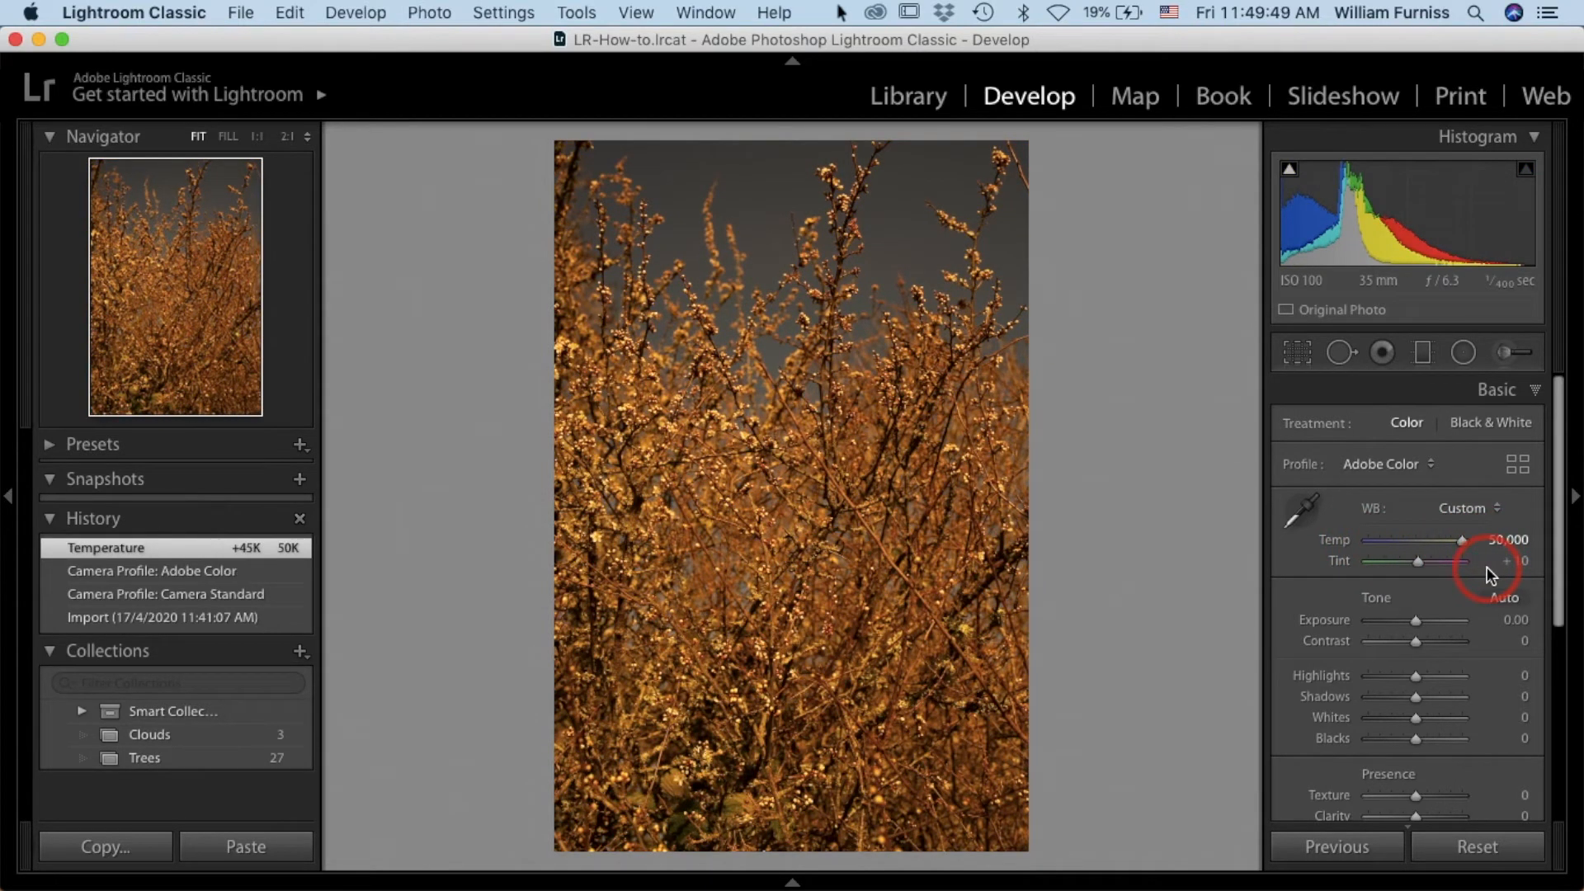
pyautogui.press('cmd+z')
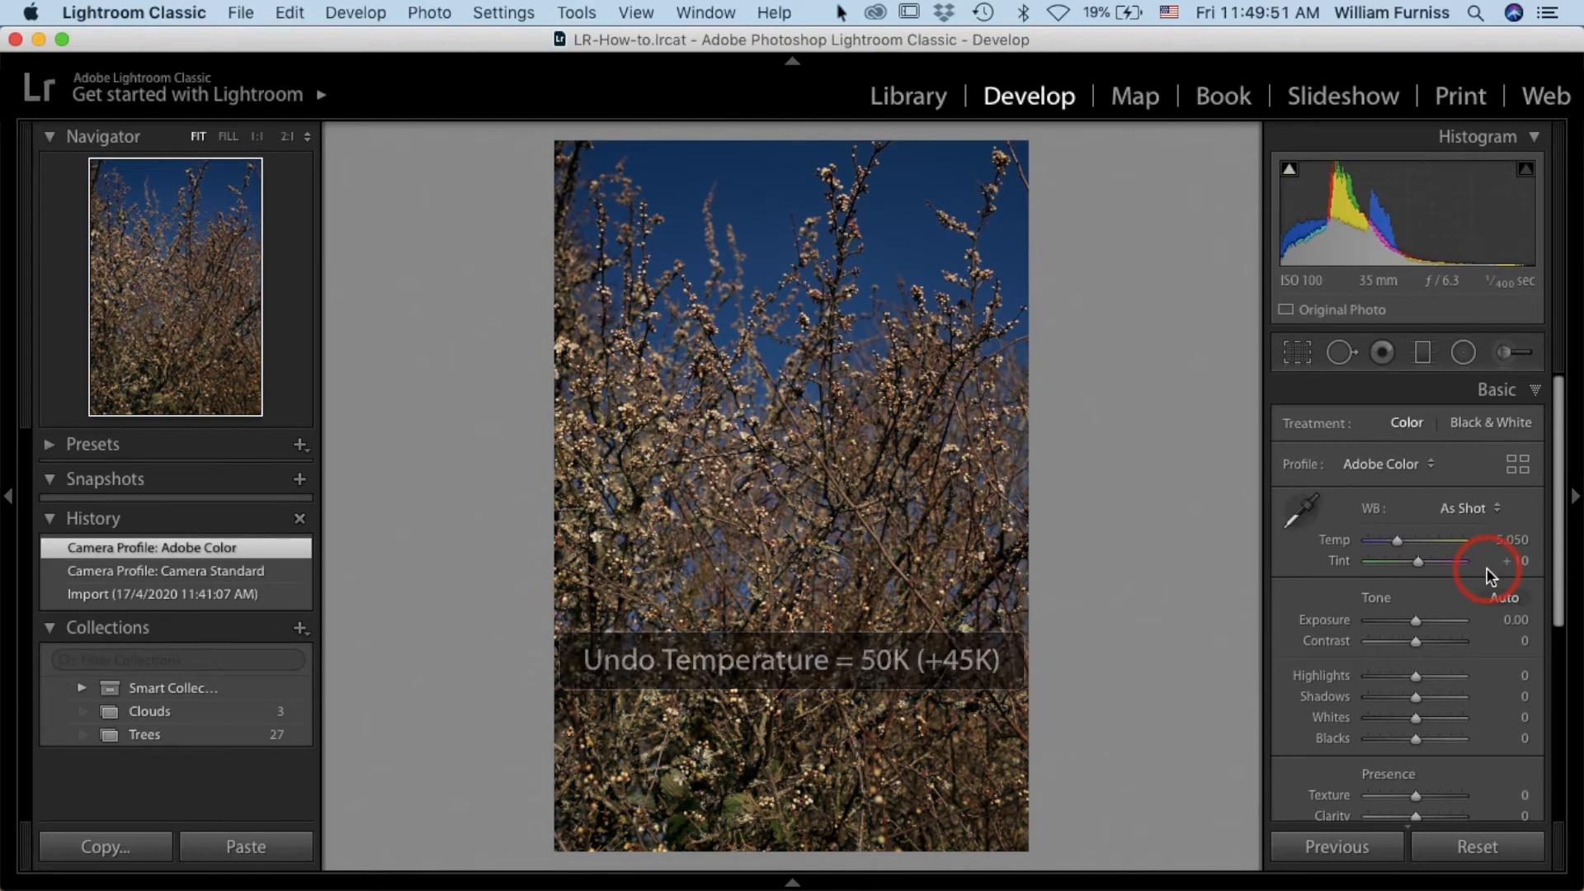
pyautogui.moveTo(1259, 541); pyautogui.dragTo(1167, 555)
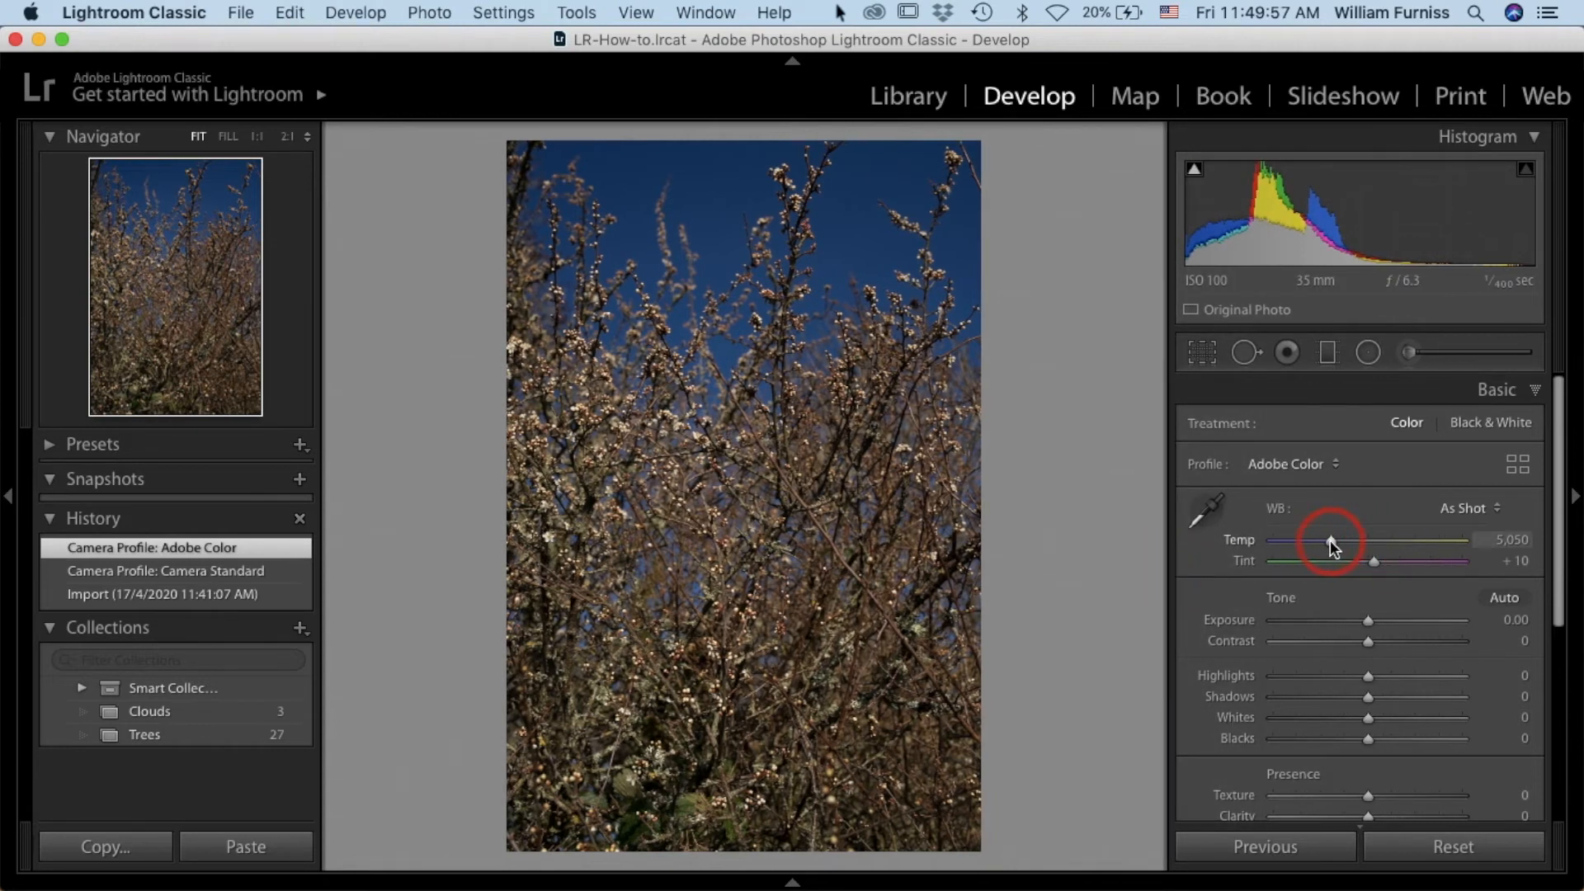
# - Try a slight temperature adjustment and a tint of +83, undoing each change
pyautogui.moveTo(1330, 540); pyautogui.dragTo(1332, 542)
pyautogui.press('cmd+z')
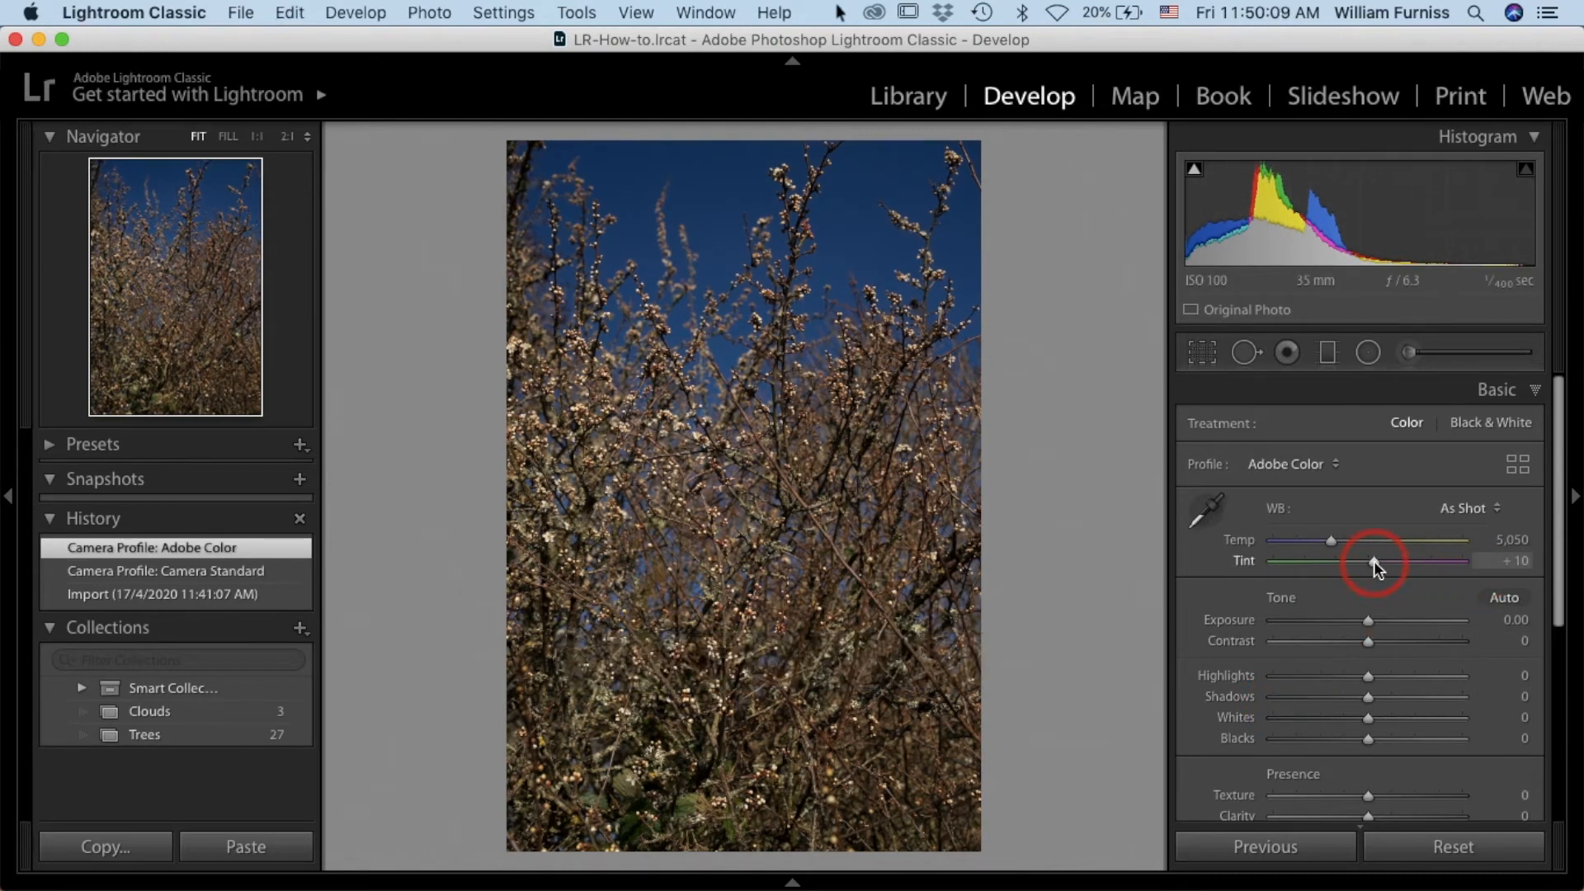
pyautogui.moveTo(1374, 561); pyautogui.dragTo(1416, 560)
pyautogui.press('super+z')
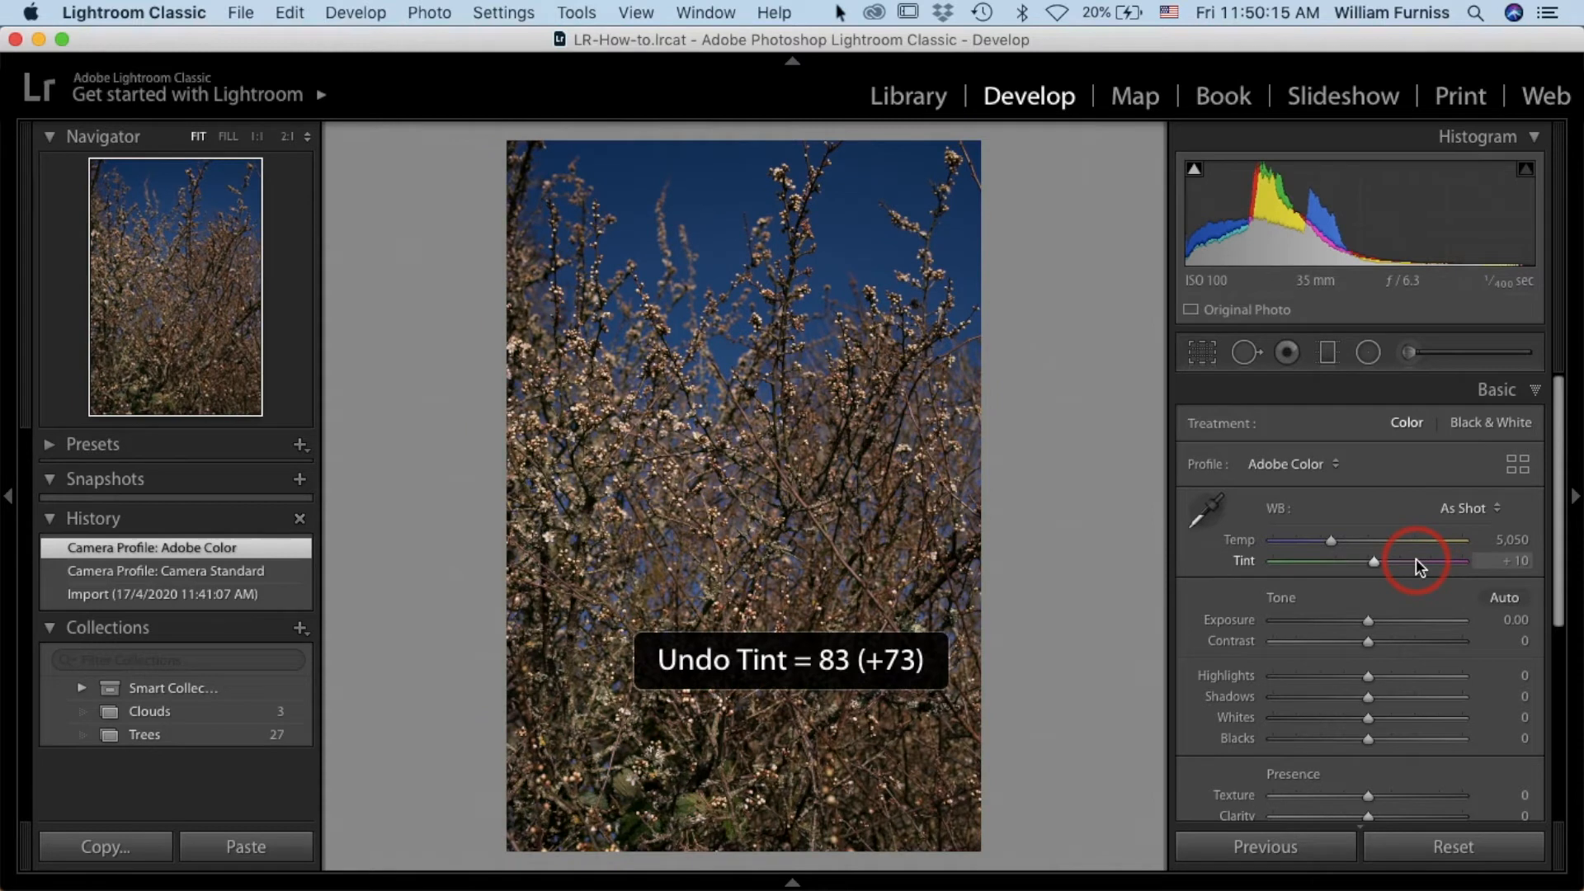
# - Set a custom white balance by sampling the branches just below the sky with the White Balance Selector
pyautogui.click(1211, 509)
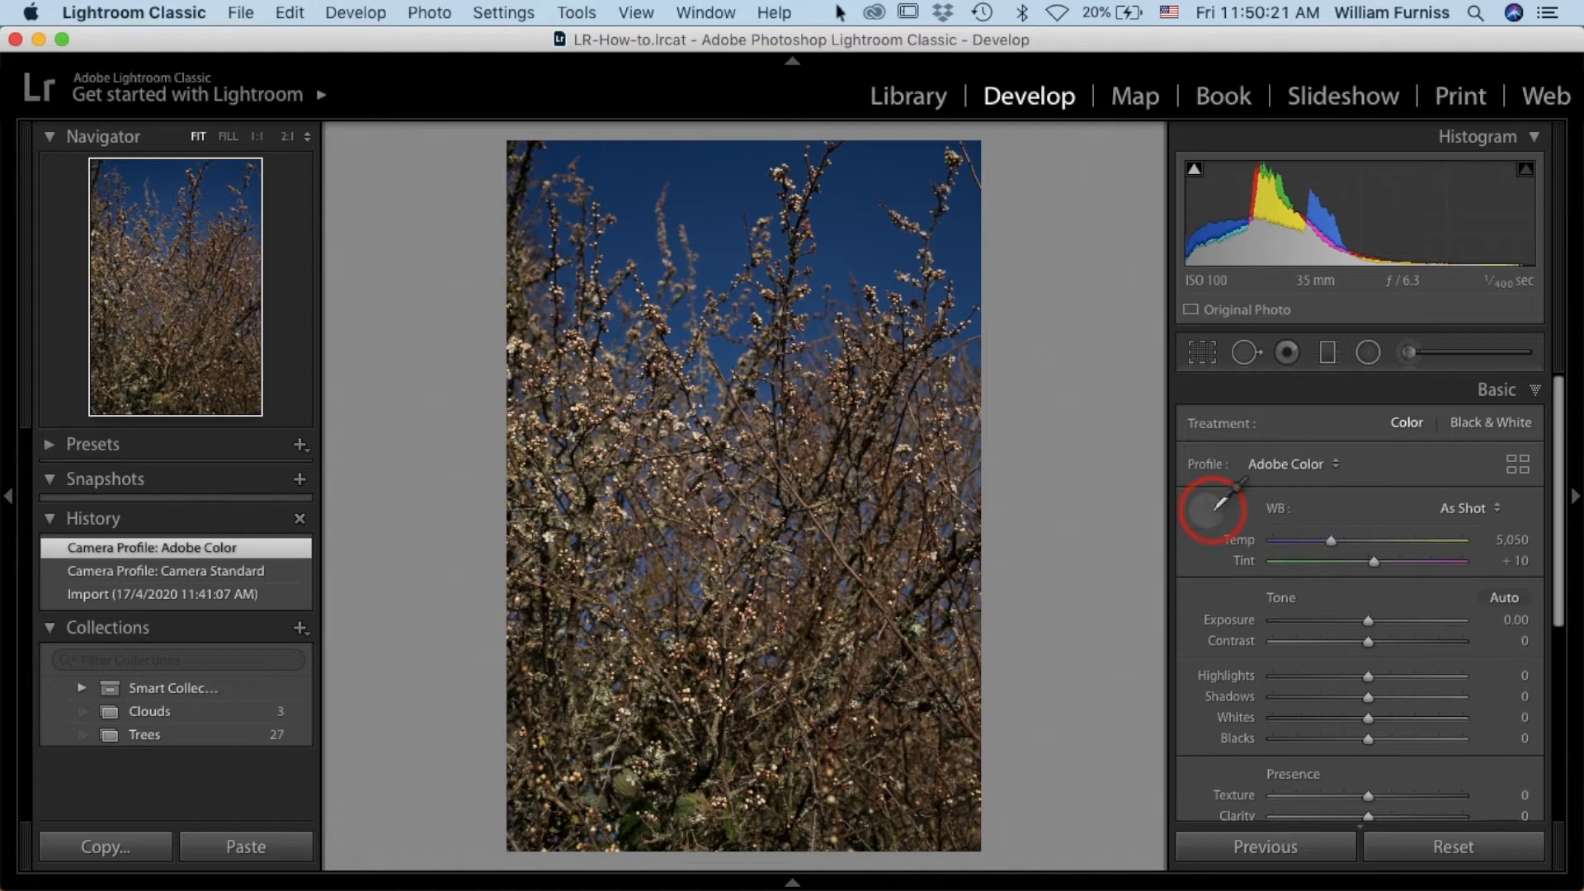
pyautogui.click(682, 421)
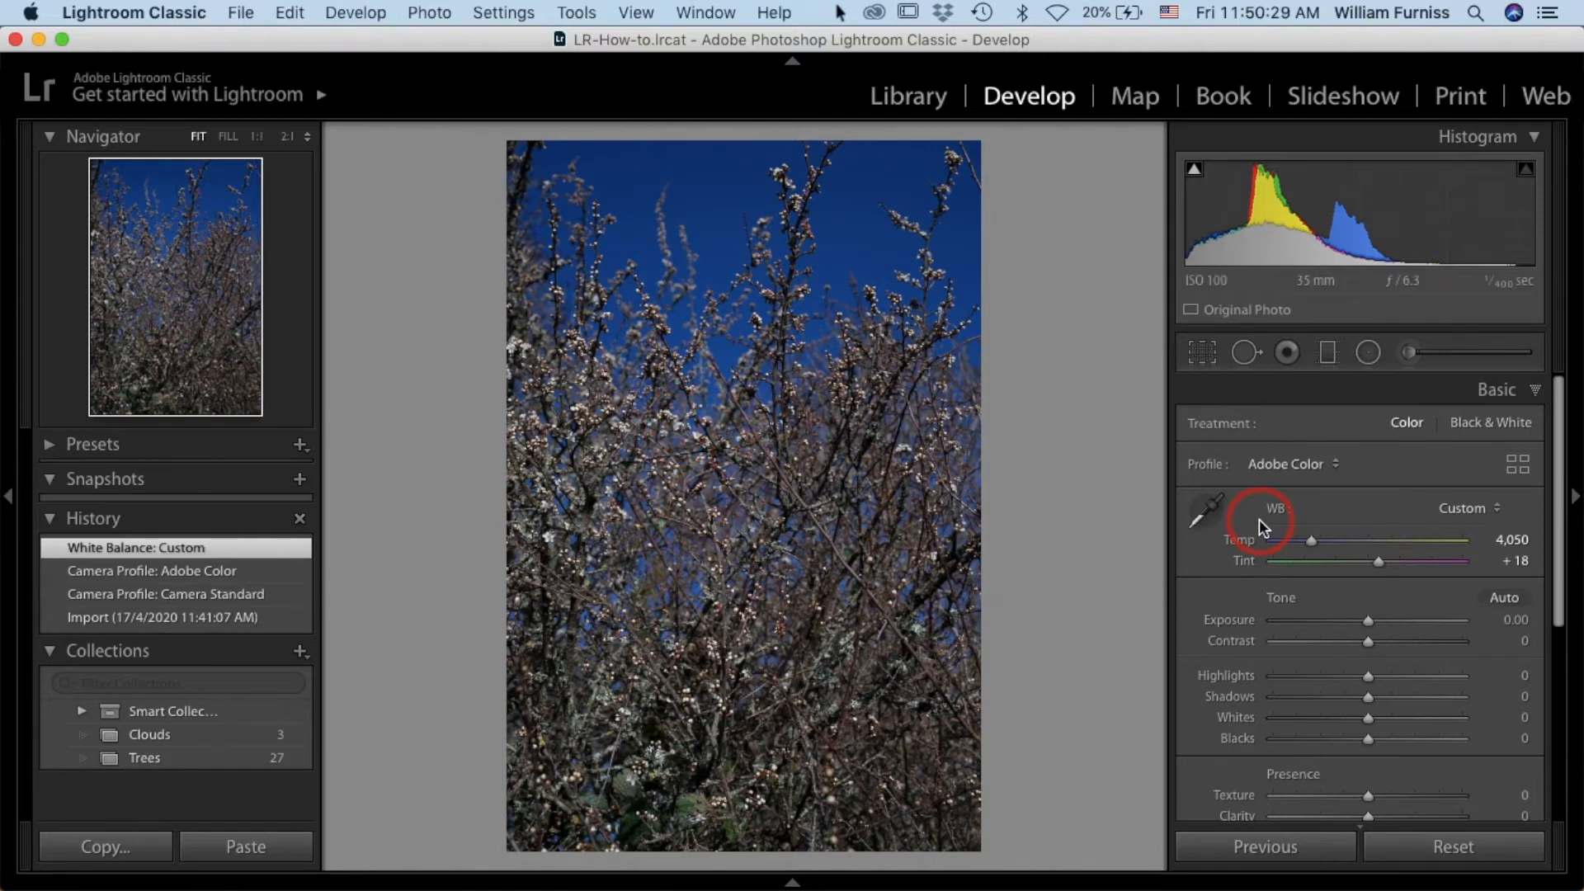
# - Undo the custom white balance change on the blossom photo
pyautogui.press('super+z')
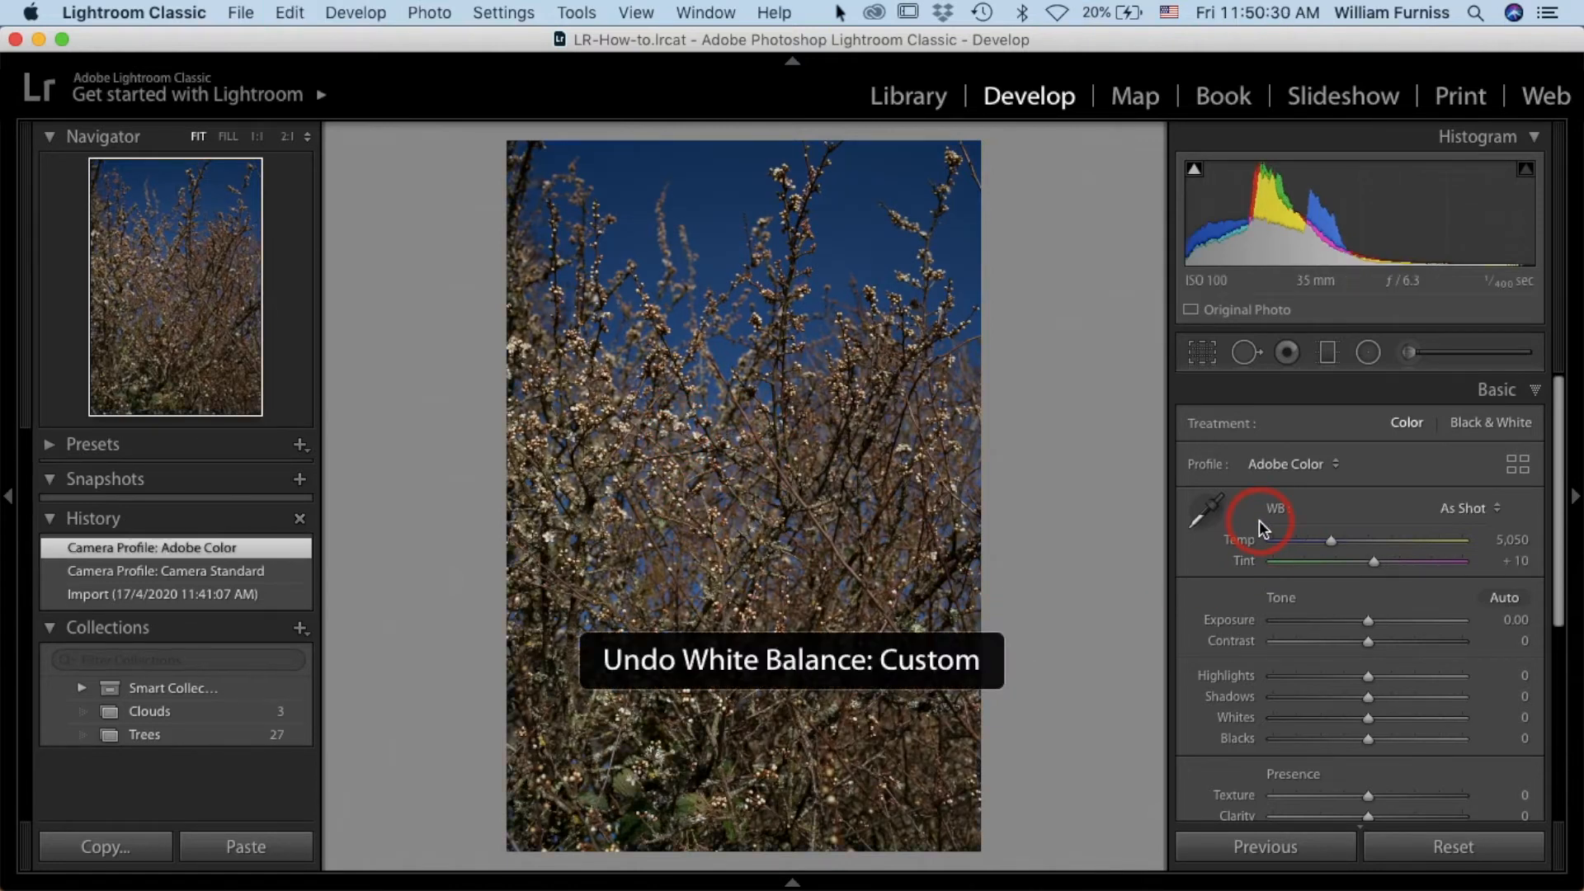
# - Try the Auto white balance preset, and return the photo to its earlier Adobe Color profile state
pyautogui.click(1474, 510)
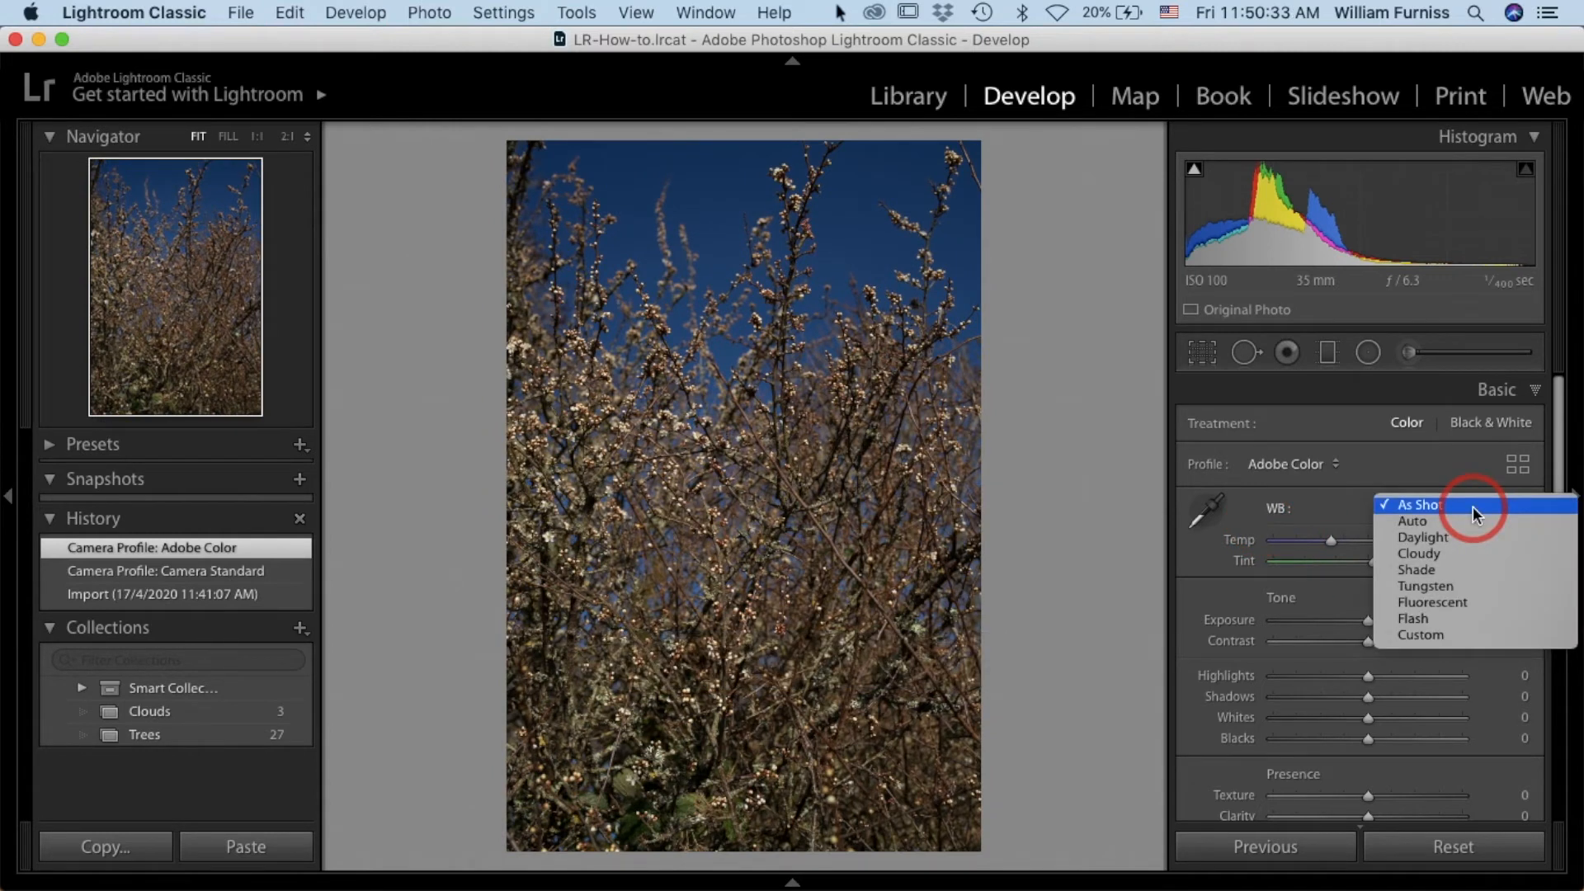
pyautogui.click(1416, 521)
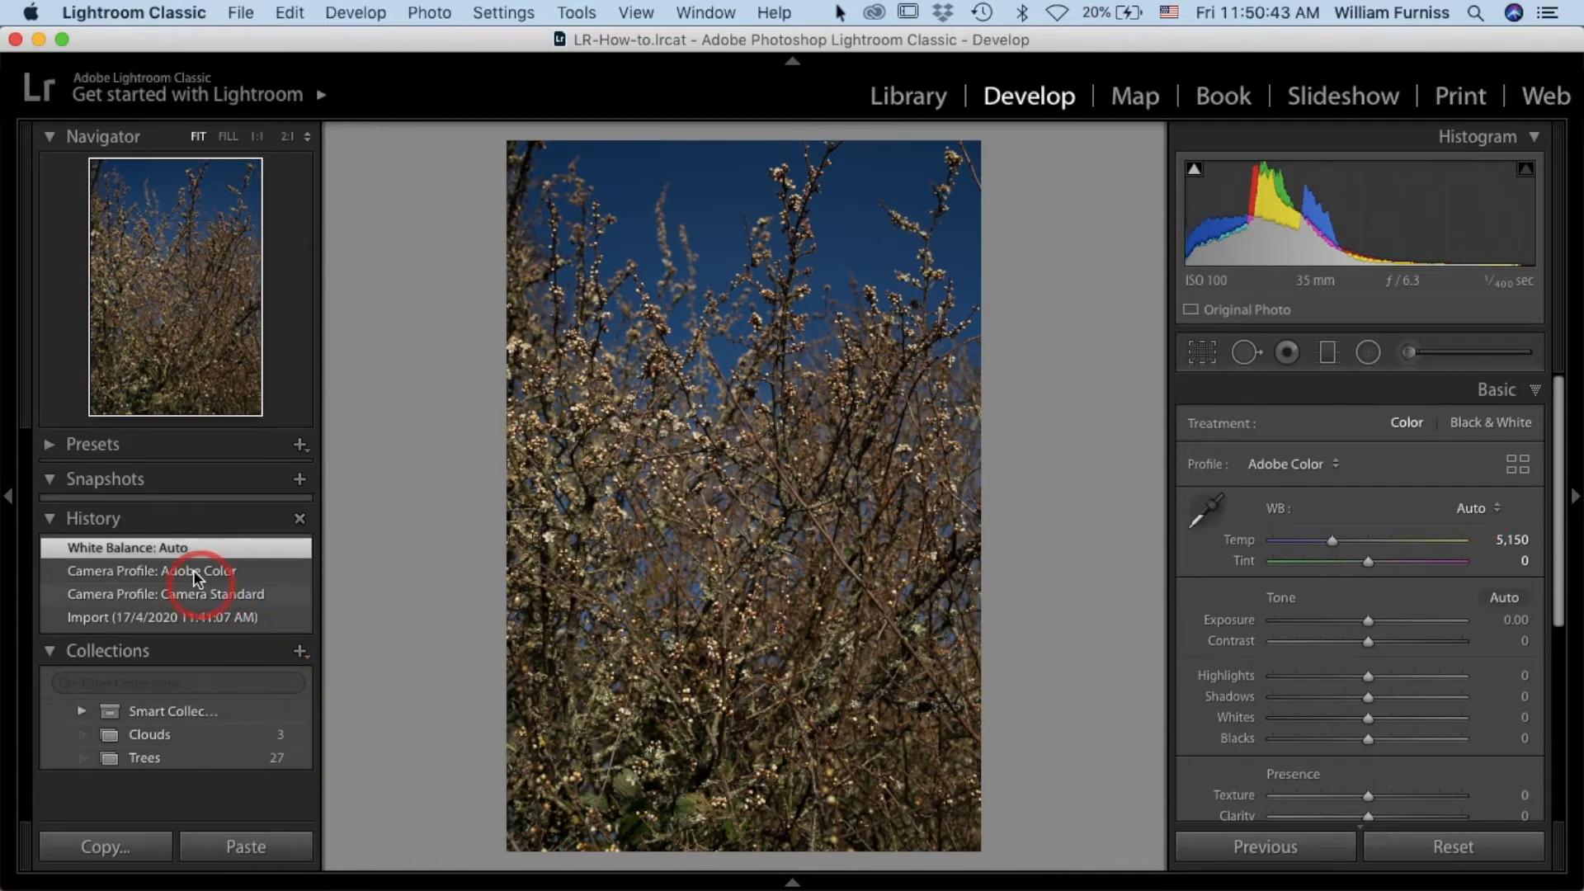
pyautogui.click(144, 569)
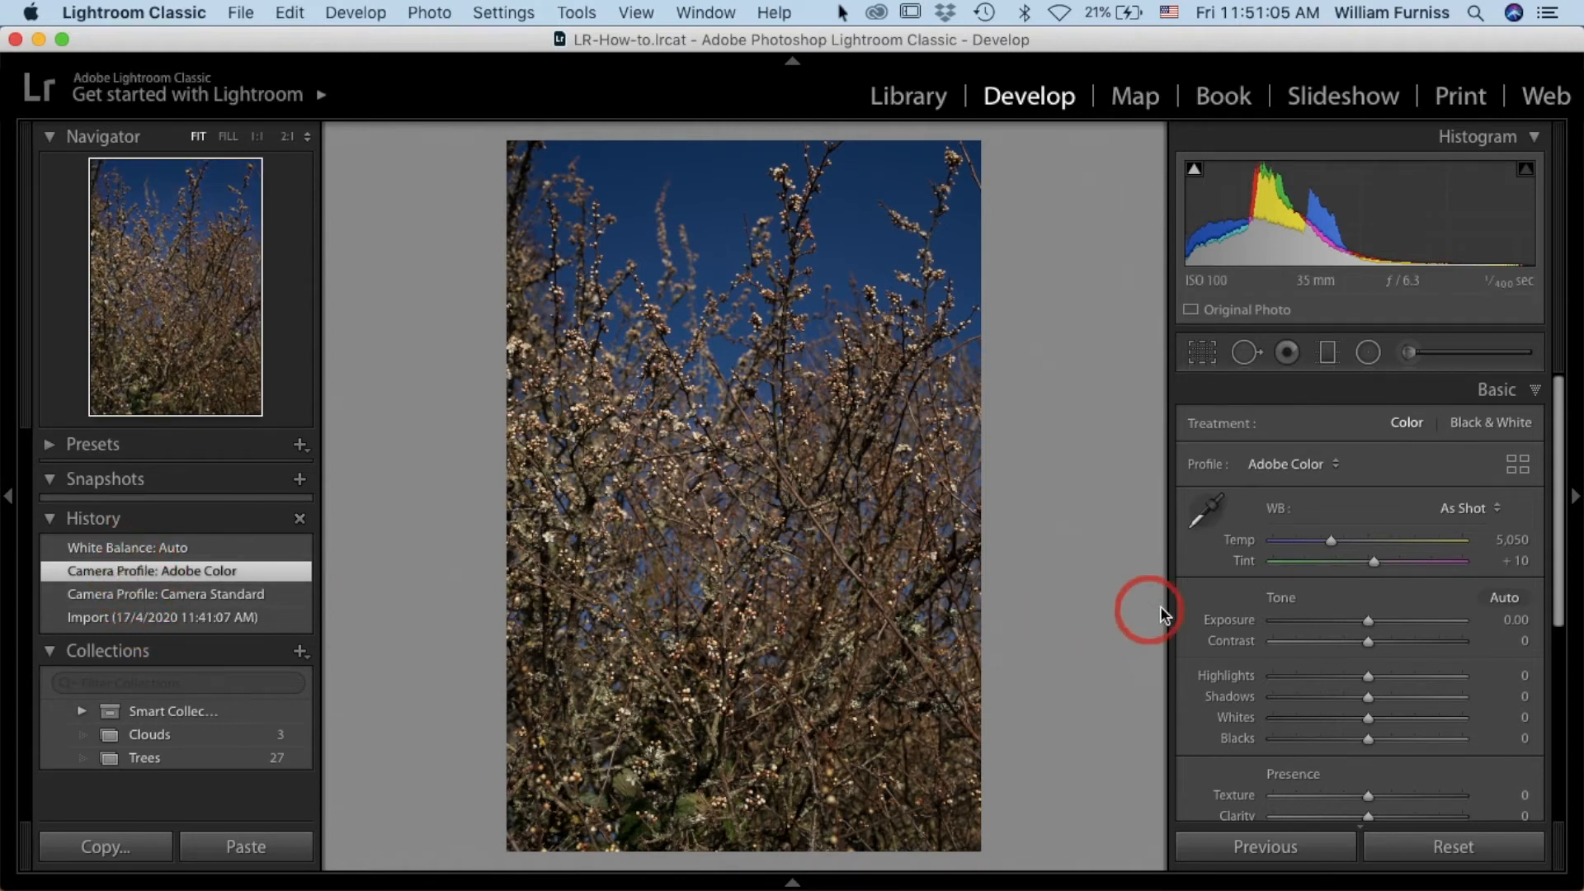
# - Brighten the blossom photo to an exposure of +1.04 and reduce its highlights to −45
pyautogui.moveTo(1560, 530); pyautogui.dragTo(1567, 611)
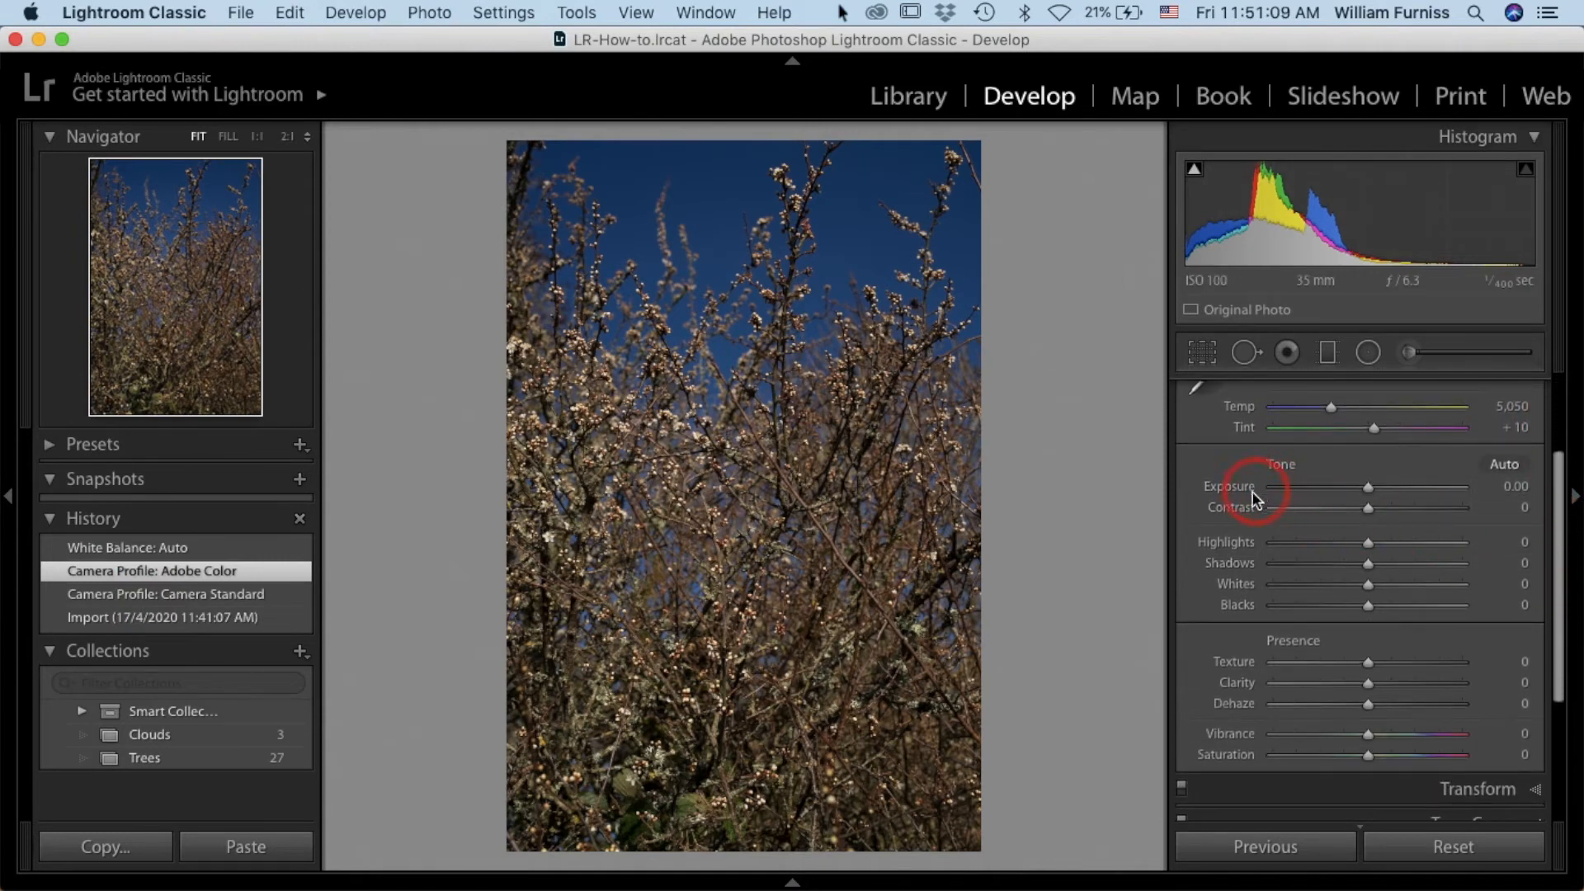
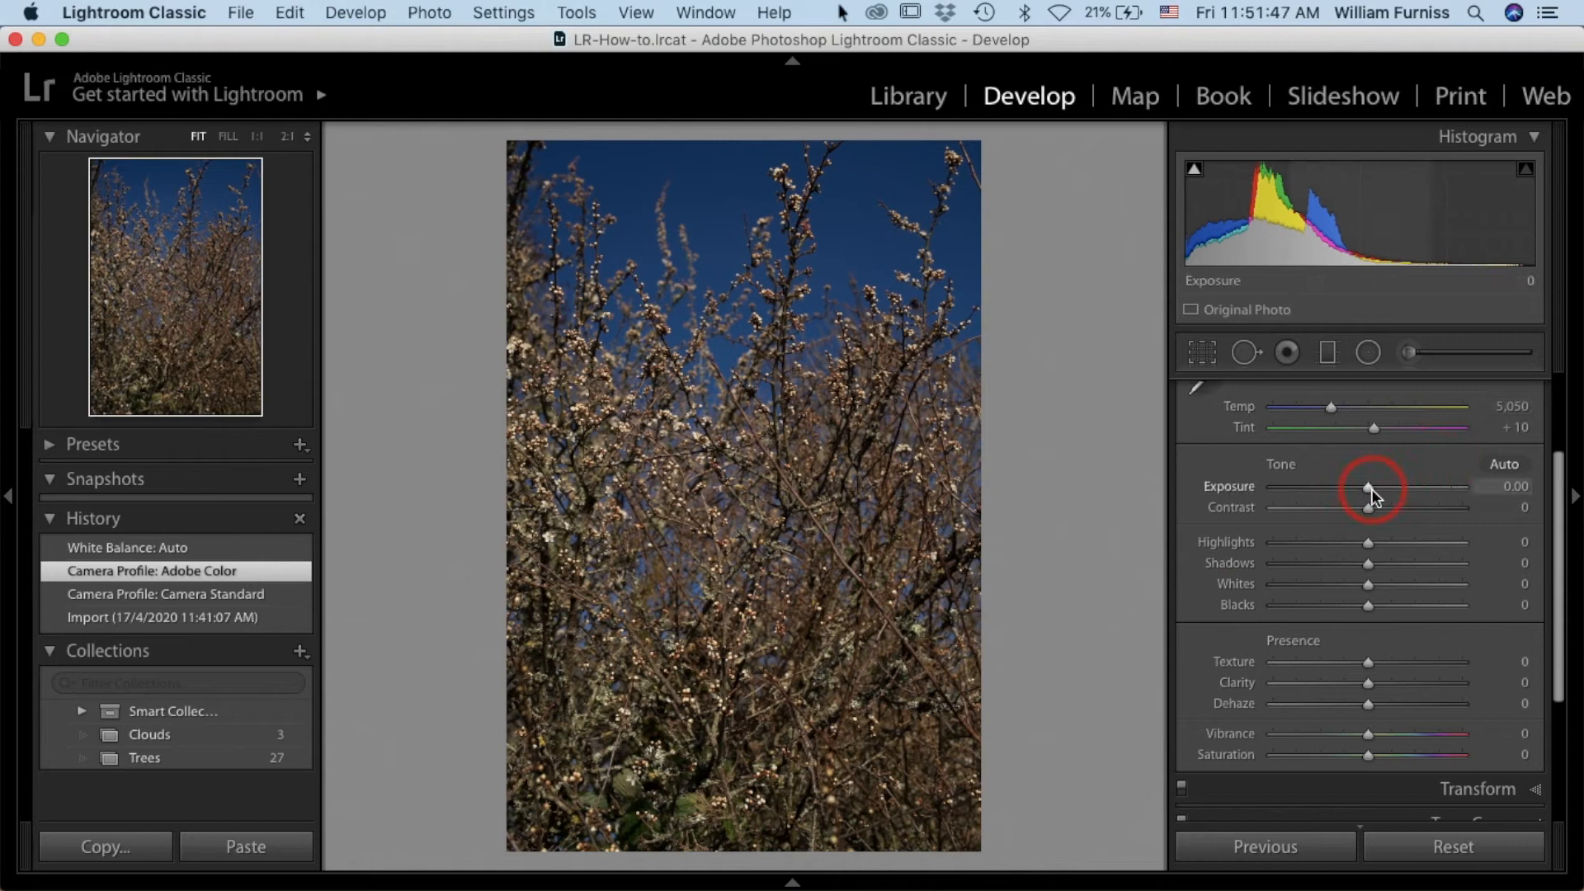
pyautogui.moveTo(1369, 493); pyautogui.dragTo(1382, 480)
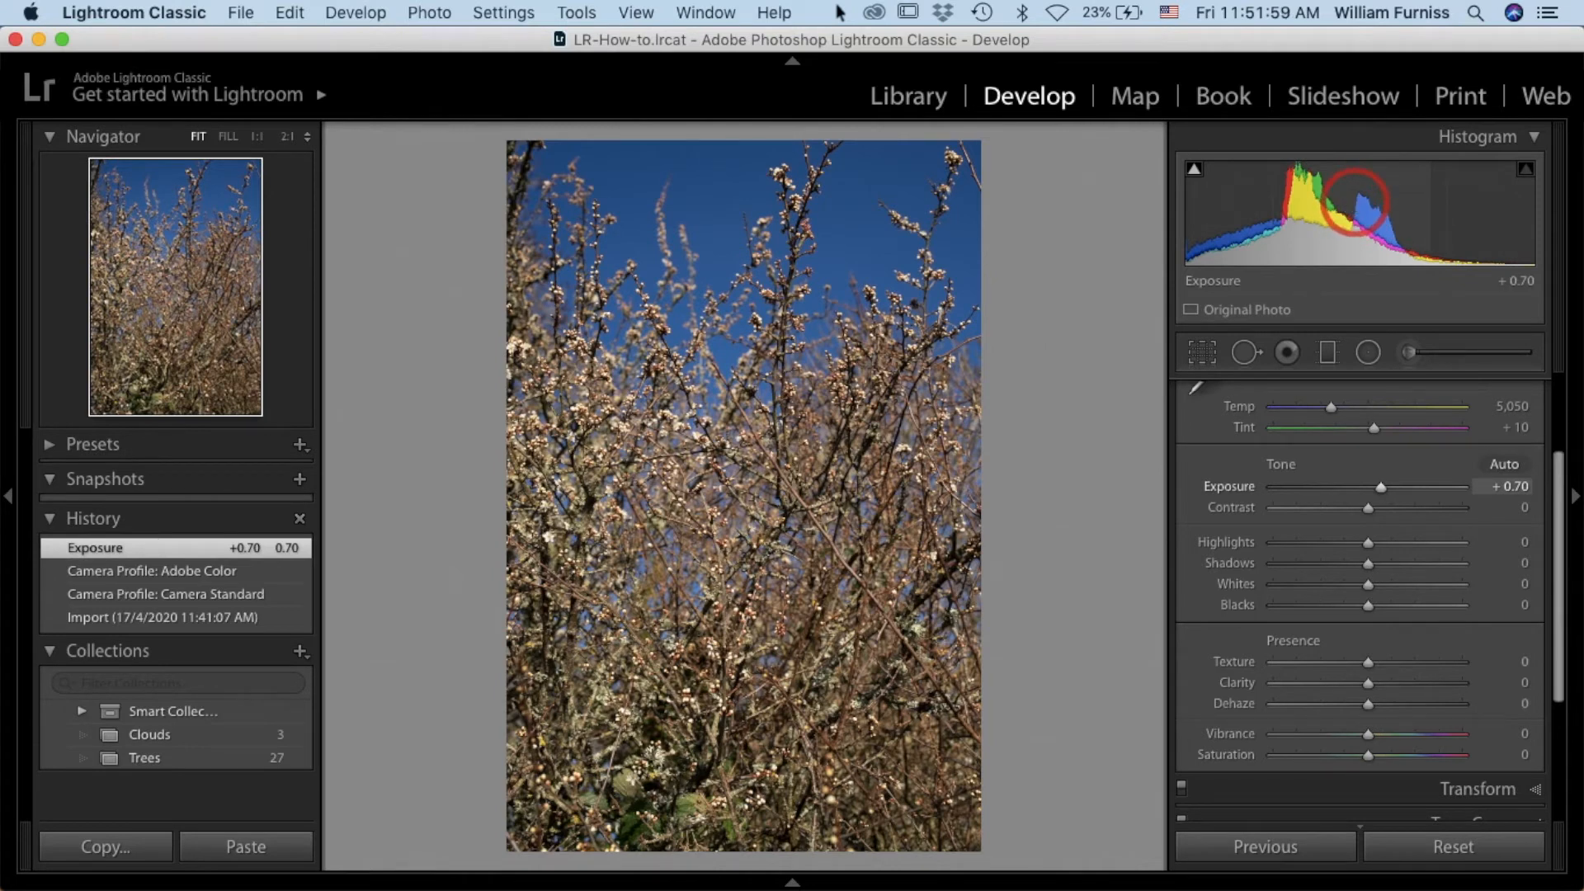
pyautogui.moveTo(1354, 201)
pyautogui.mouseDown()
pyautogui.moveTo(1274, 206)
pyautogui.moveTo(1365, 205)
pyautogui.mouseUp()
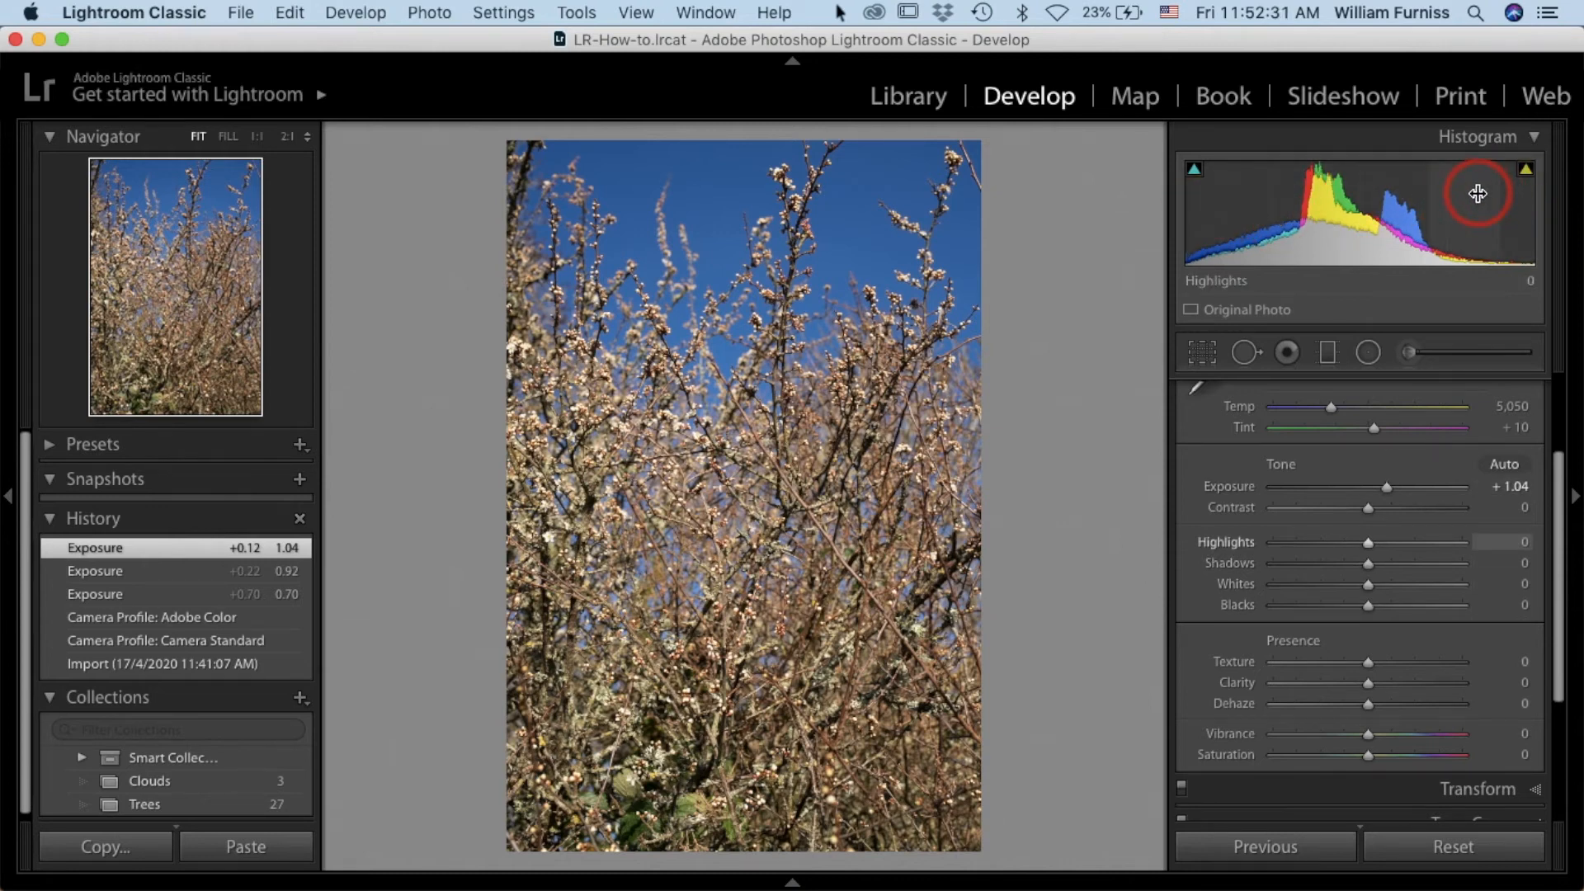
pyautogui.moveTo(1463, 191); pyautogui.dragTo(1424, 190)
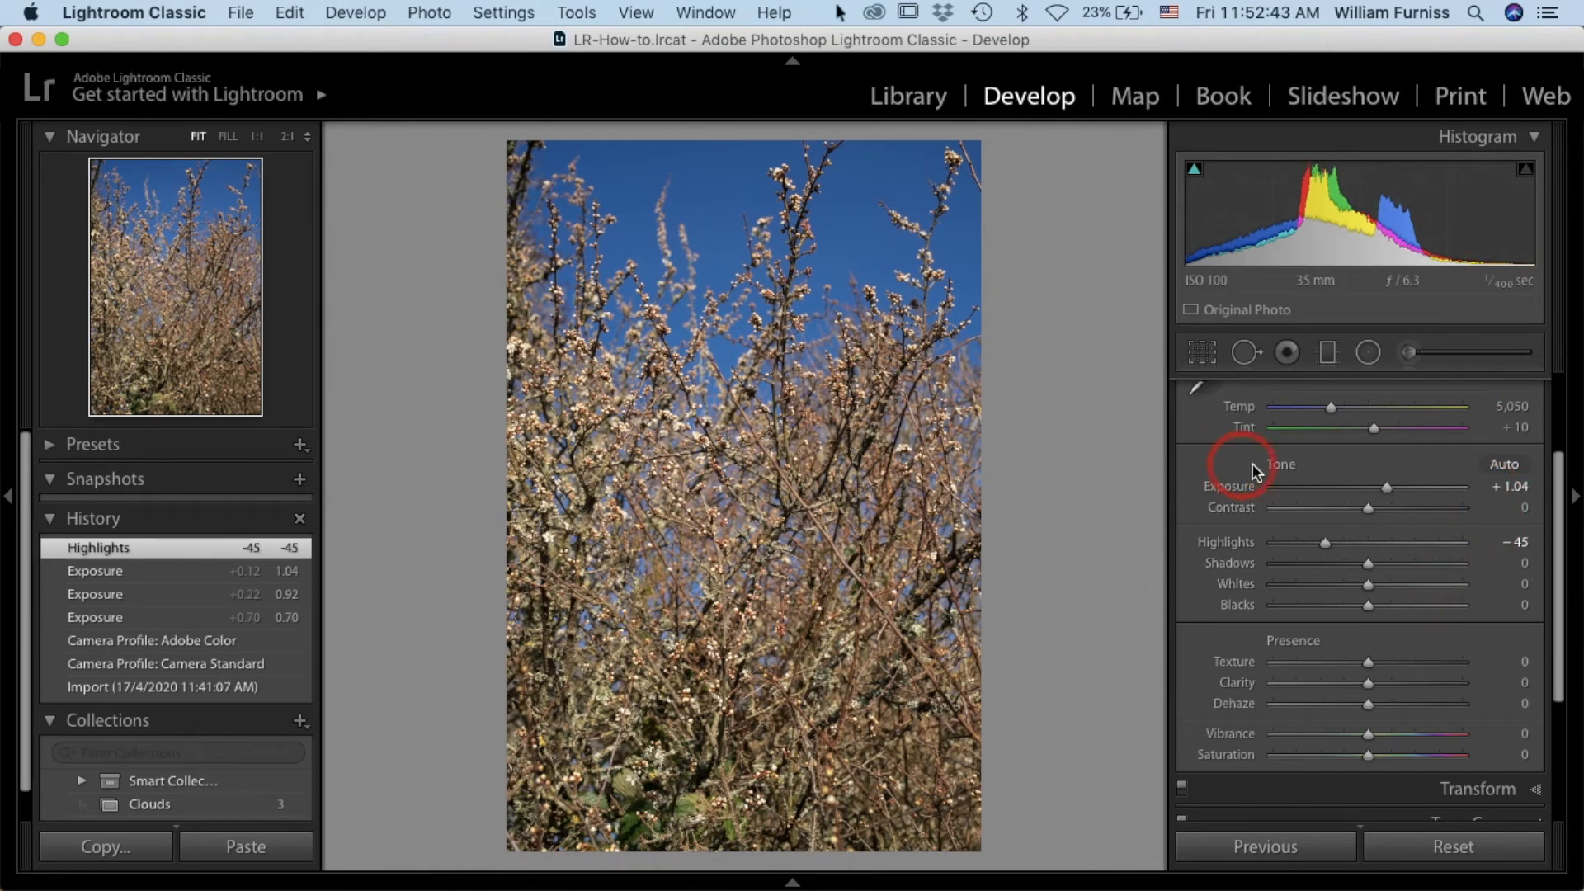
# - Try the automatic tone adjustment, and return the photo to its earlier Highlights −45 state
pyautogui.click(1504, 467)
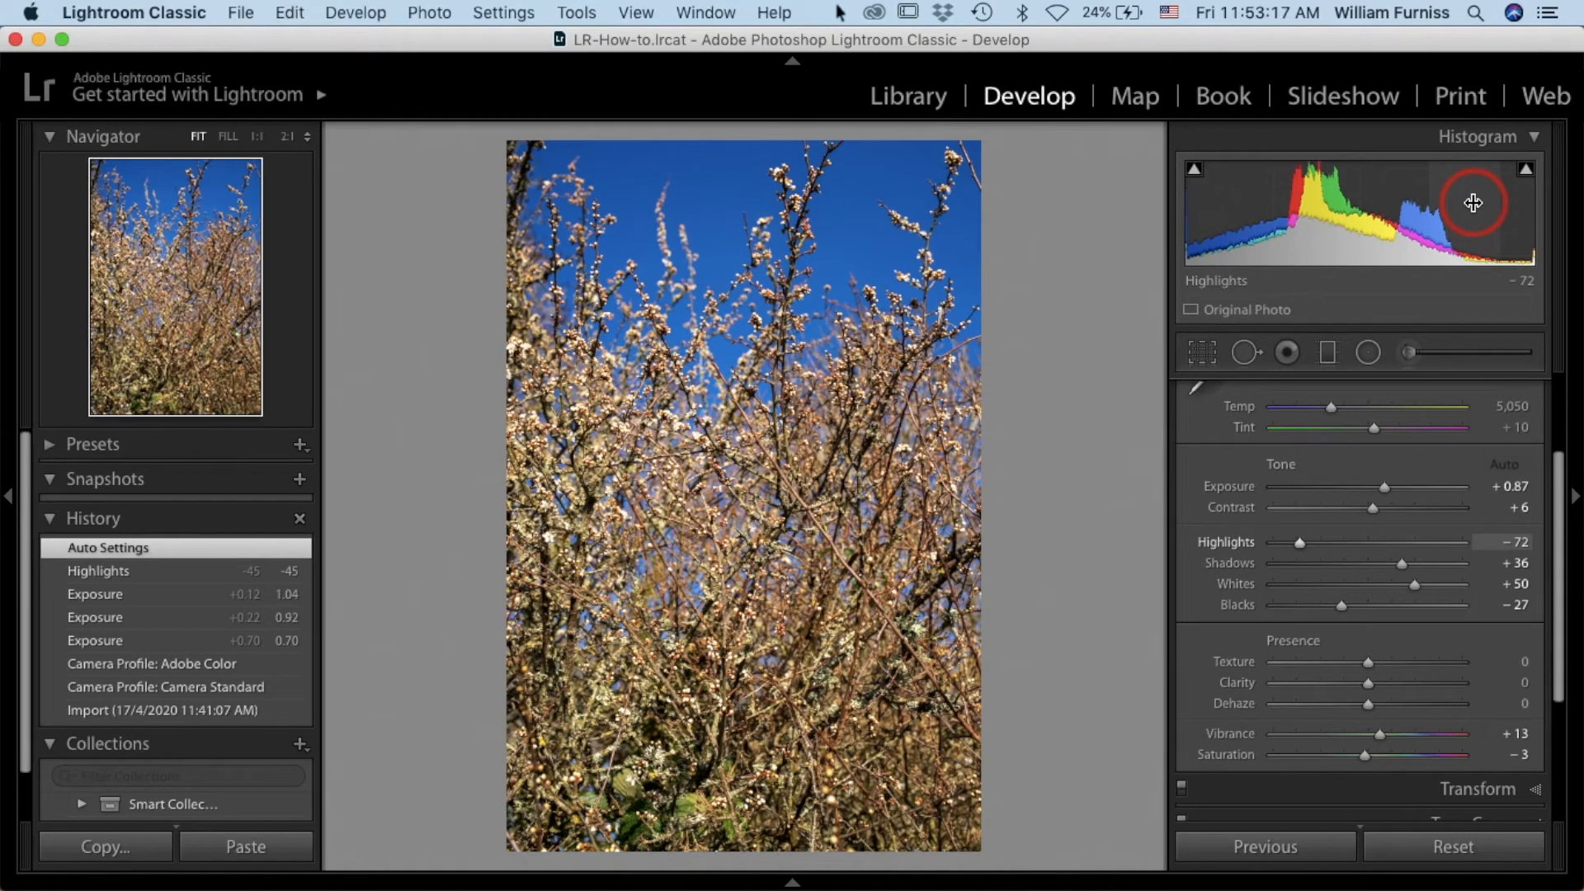
pyautogui.click(86, 575)
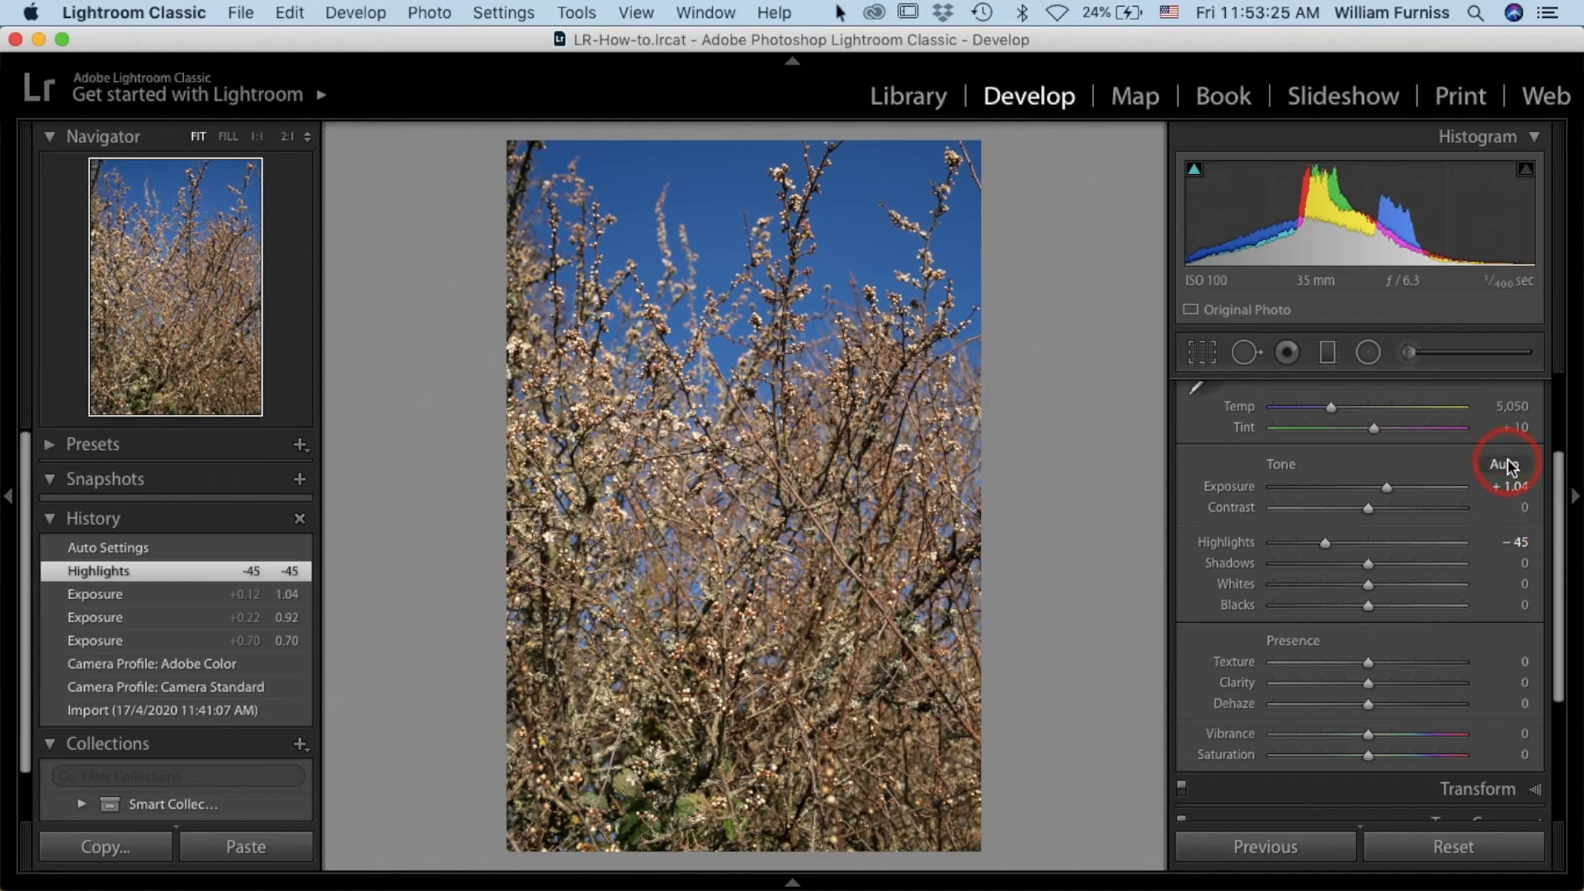
# - Try raising the blossom photo's shadows to +3, and undo that change
pyautogui.moveTo(1557, 617); pyautogui.dragTo(1564, 666)
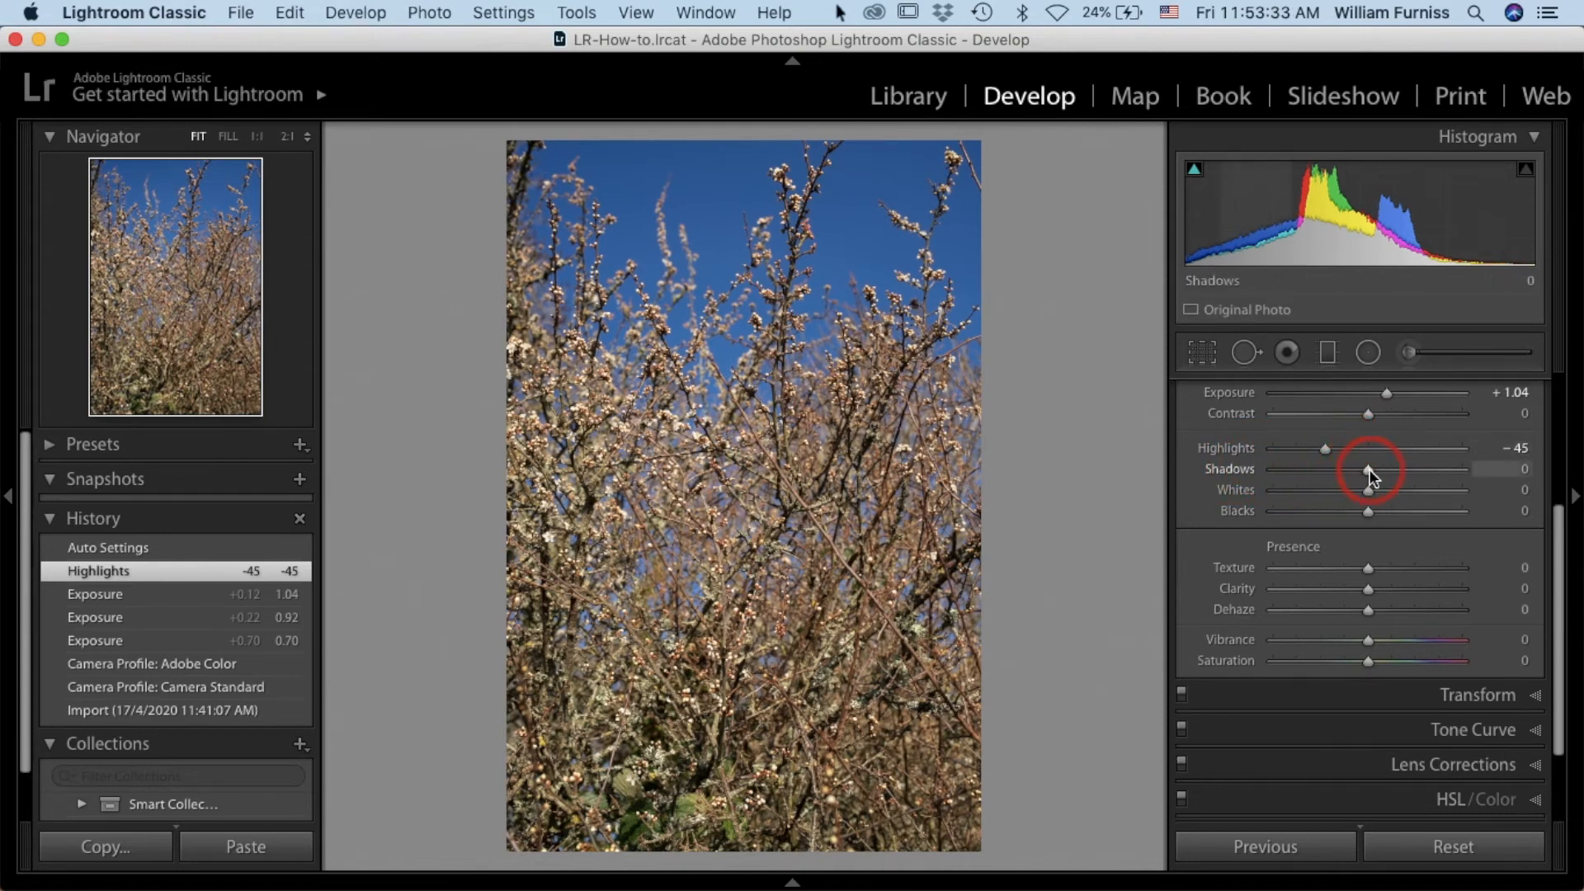
pyautogui.moveTo(1368, 468)
pyautogui.mouseDown()
pyautogui.moveTo(1523, 471)
pyautogui.moveTo(1368, 477)
pyautogui.mouseUp()
pyautogui.press('super+z')
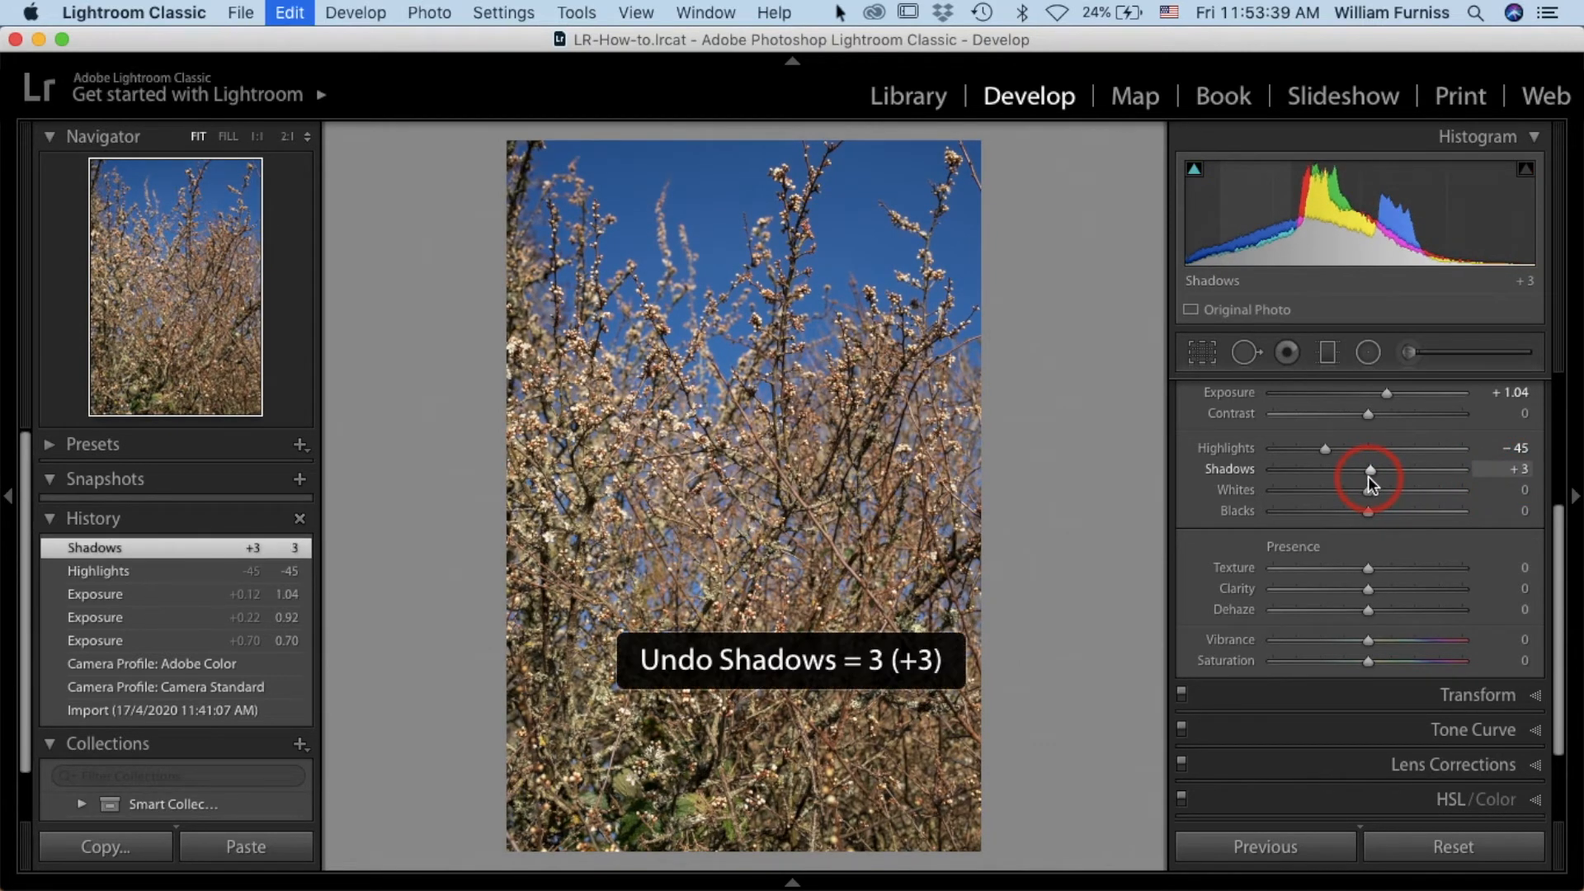
# - Find the sunset tree photo Sussex-tree-walk-29.ARW in the photo library and open it for developing
pyautogui.press('g')
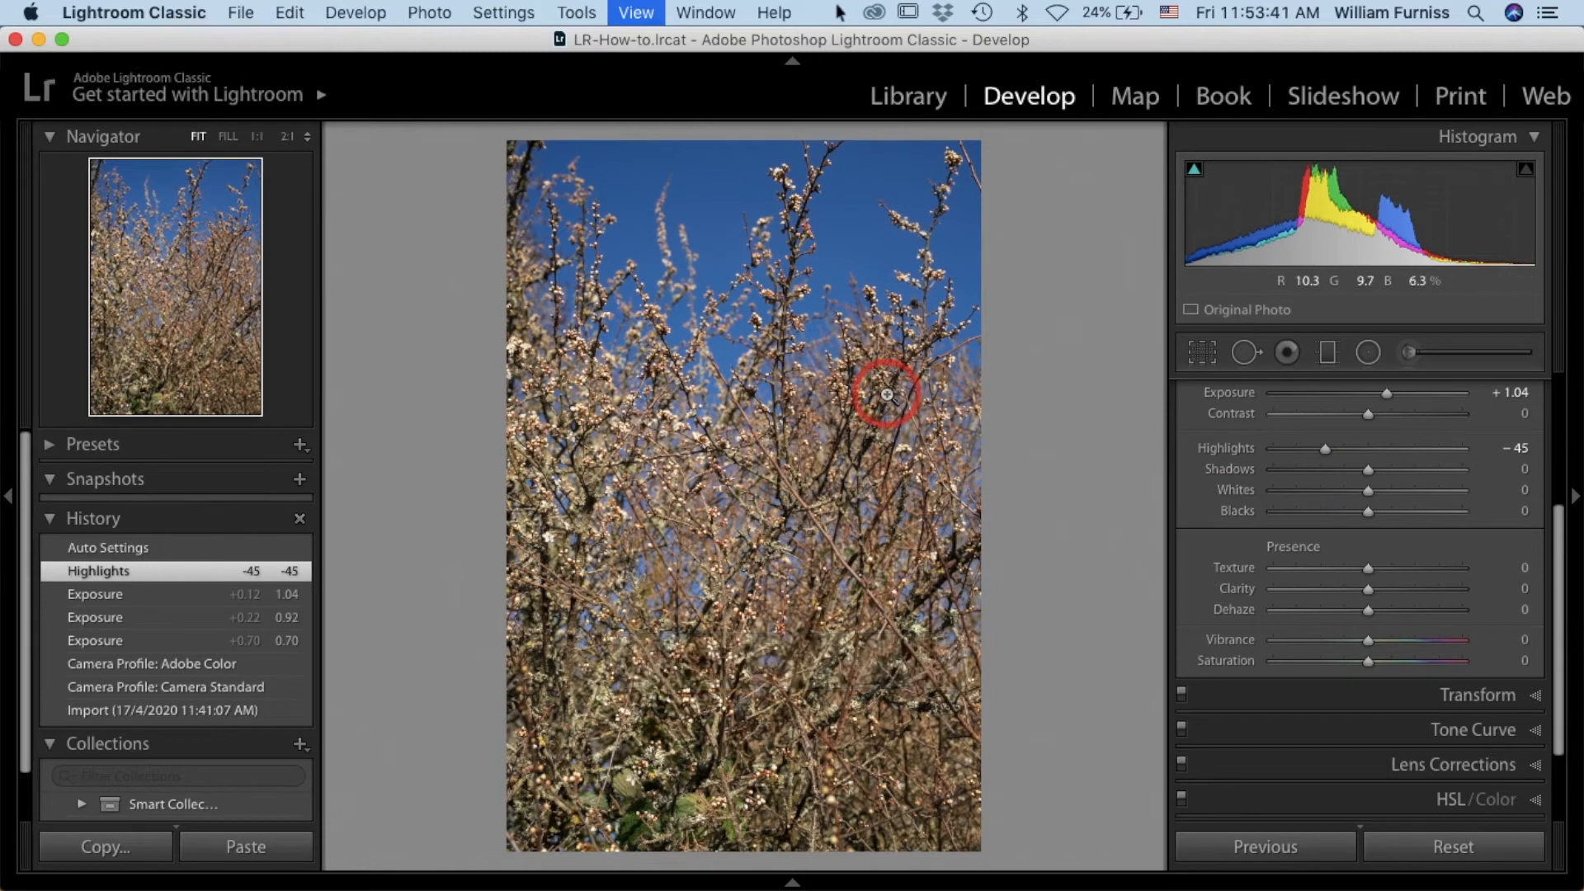
pyautogui.moveTo(1256, 475); pyautogui.dragTo(1275, 817)
pyautogui.click(827, 381)
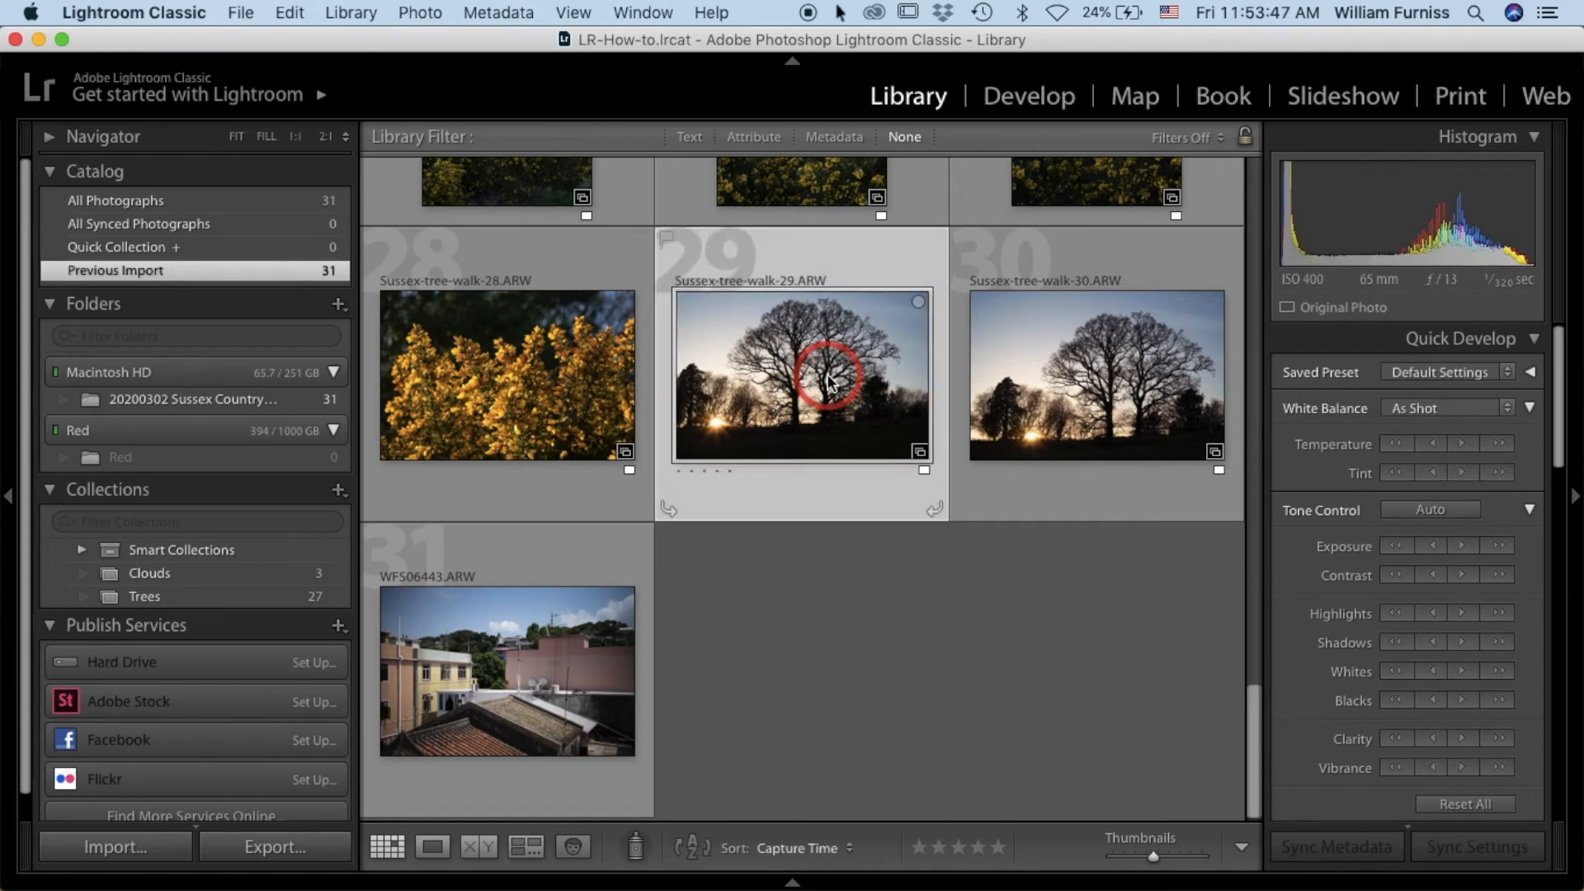
pyautogui.press('d')
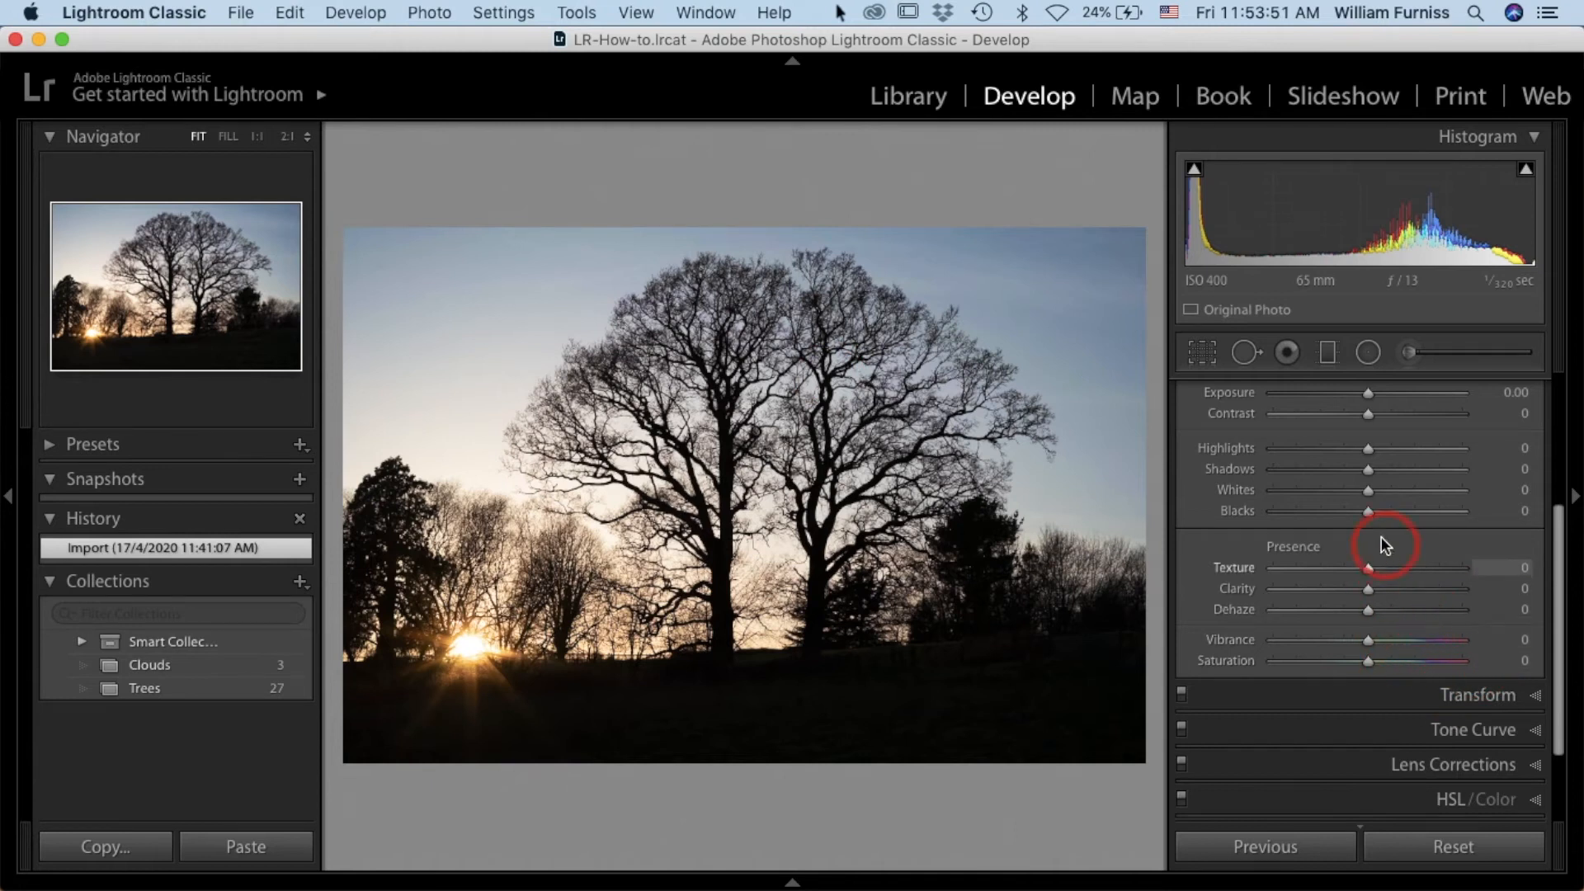
# - Raise the tree photo's shadows to +100, and inspect the trunk base and dark foreground grass at 1:1
pyautogui.moveTo(1370, 468); pyautogui.dragTo(1517, 484)
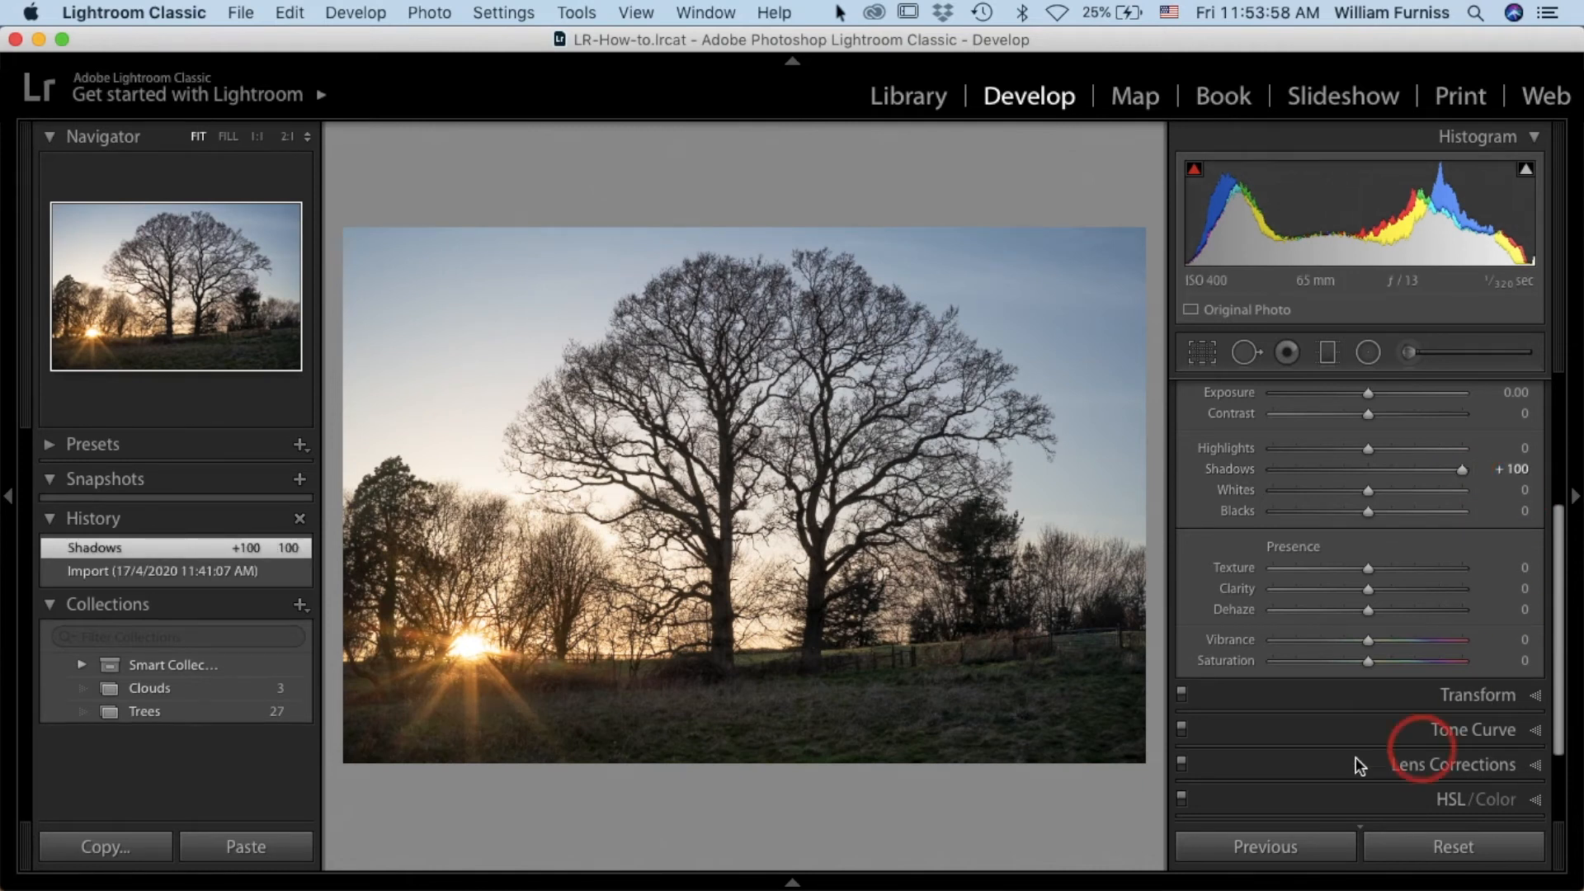
pyautogui.click(728, 672)
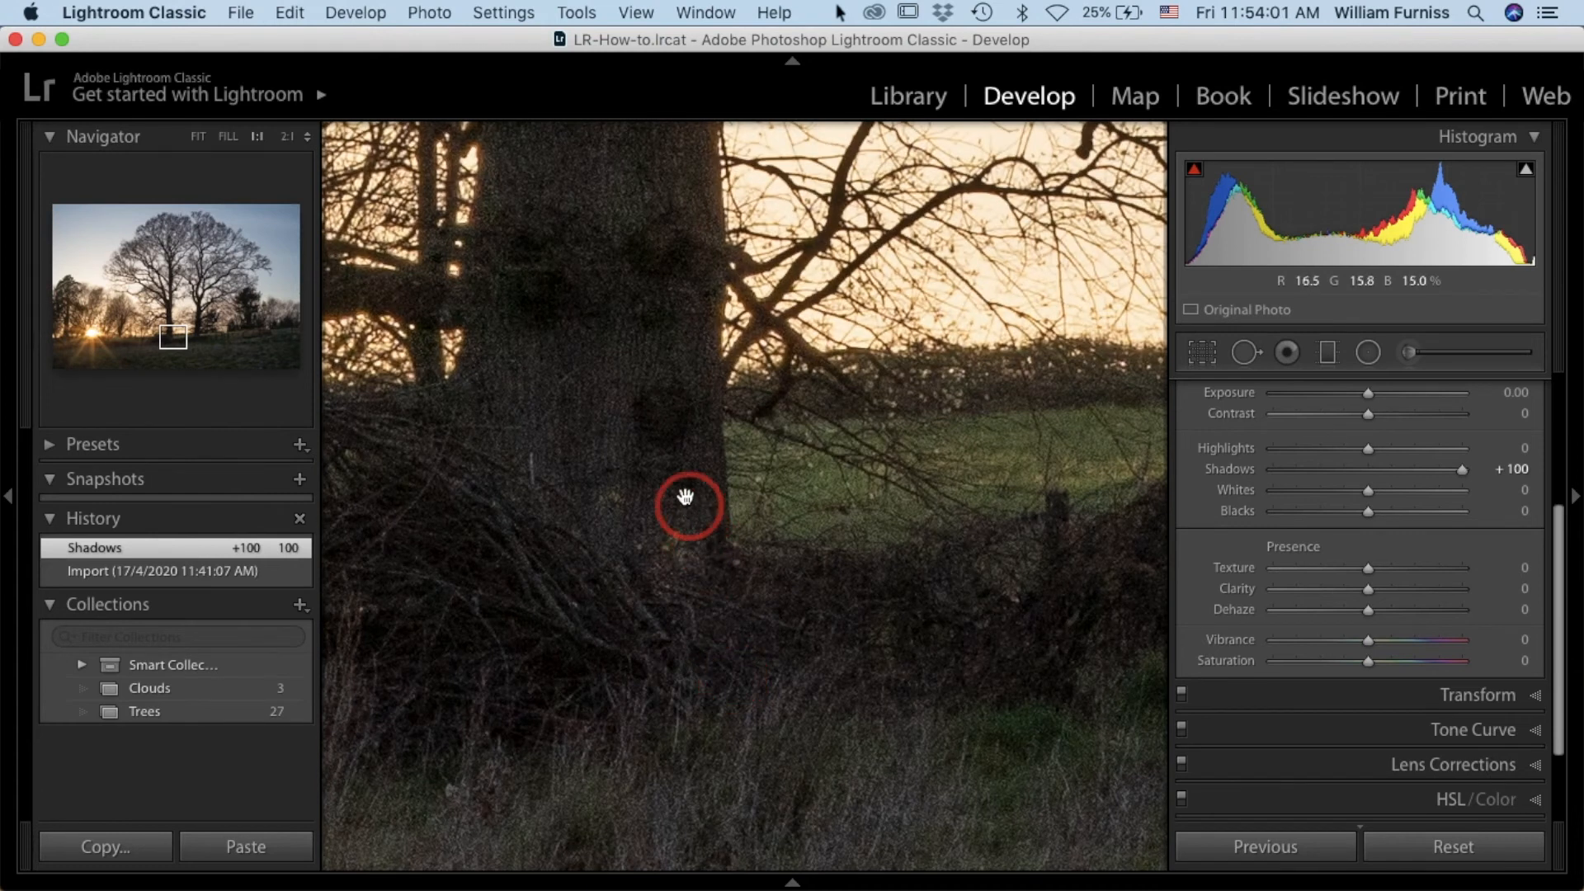
pyautogui.moveTo(771, 742); pyautogui.dragTo(841, 467)
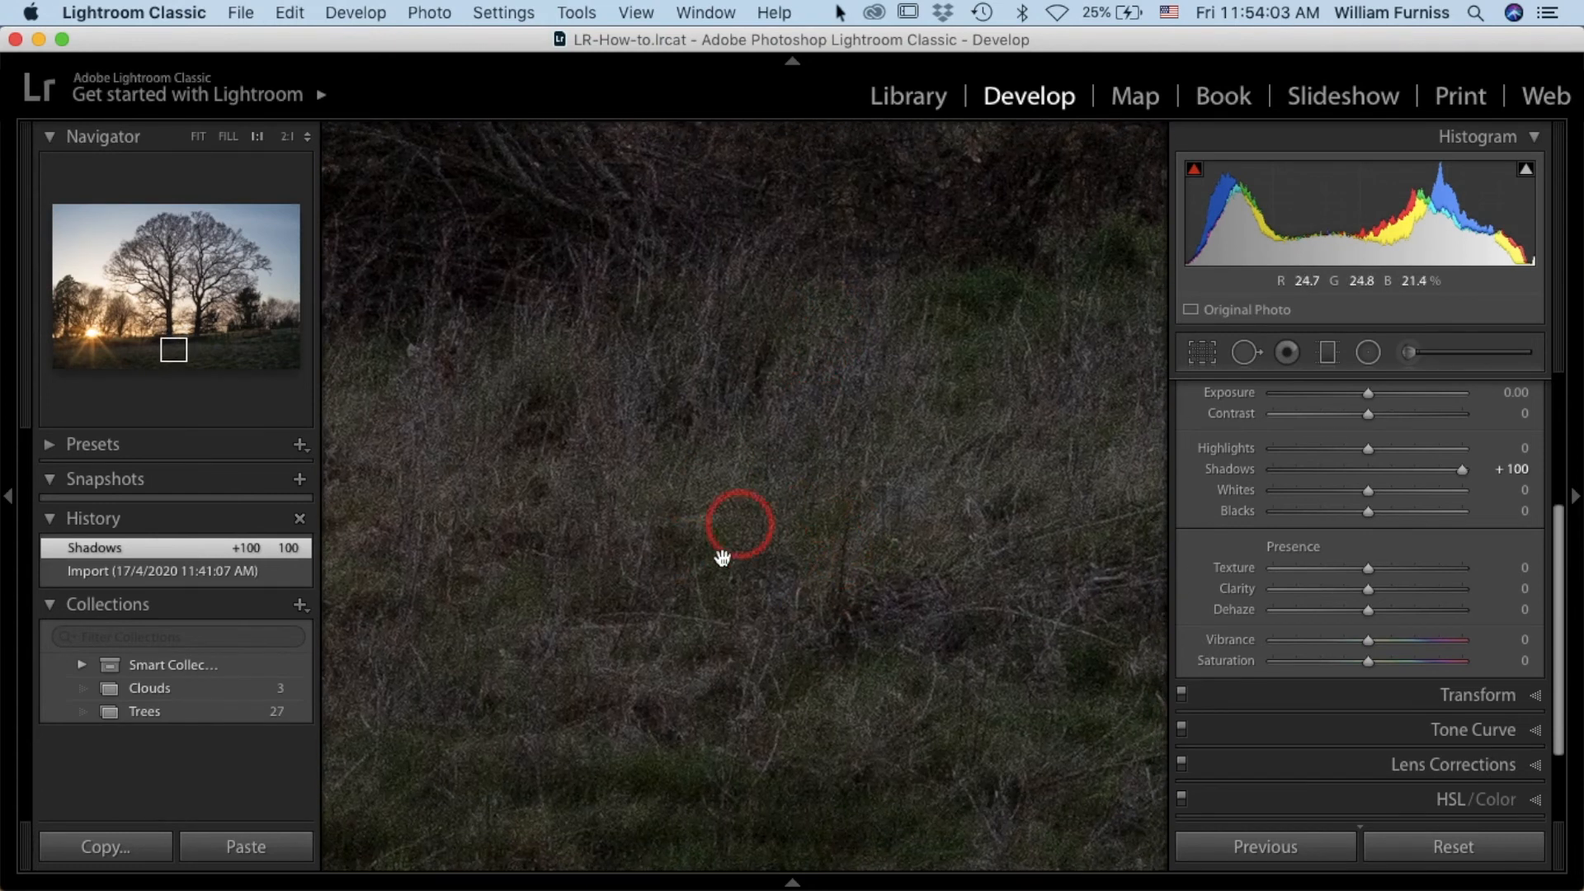
# - Try luminance noise reduction at 21 on the foreground grass, reset it to 0, and return to the whole photo
pyautogui.moveTo(1555, 678); pyautogui.dragTo(1559, 753)
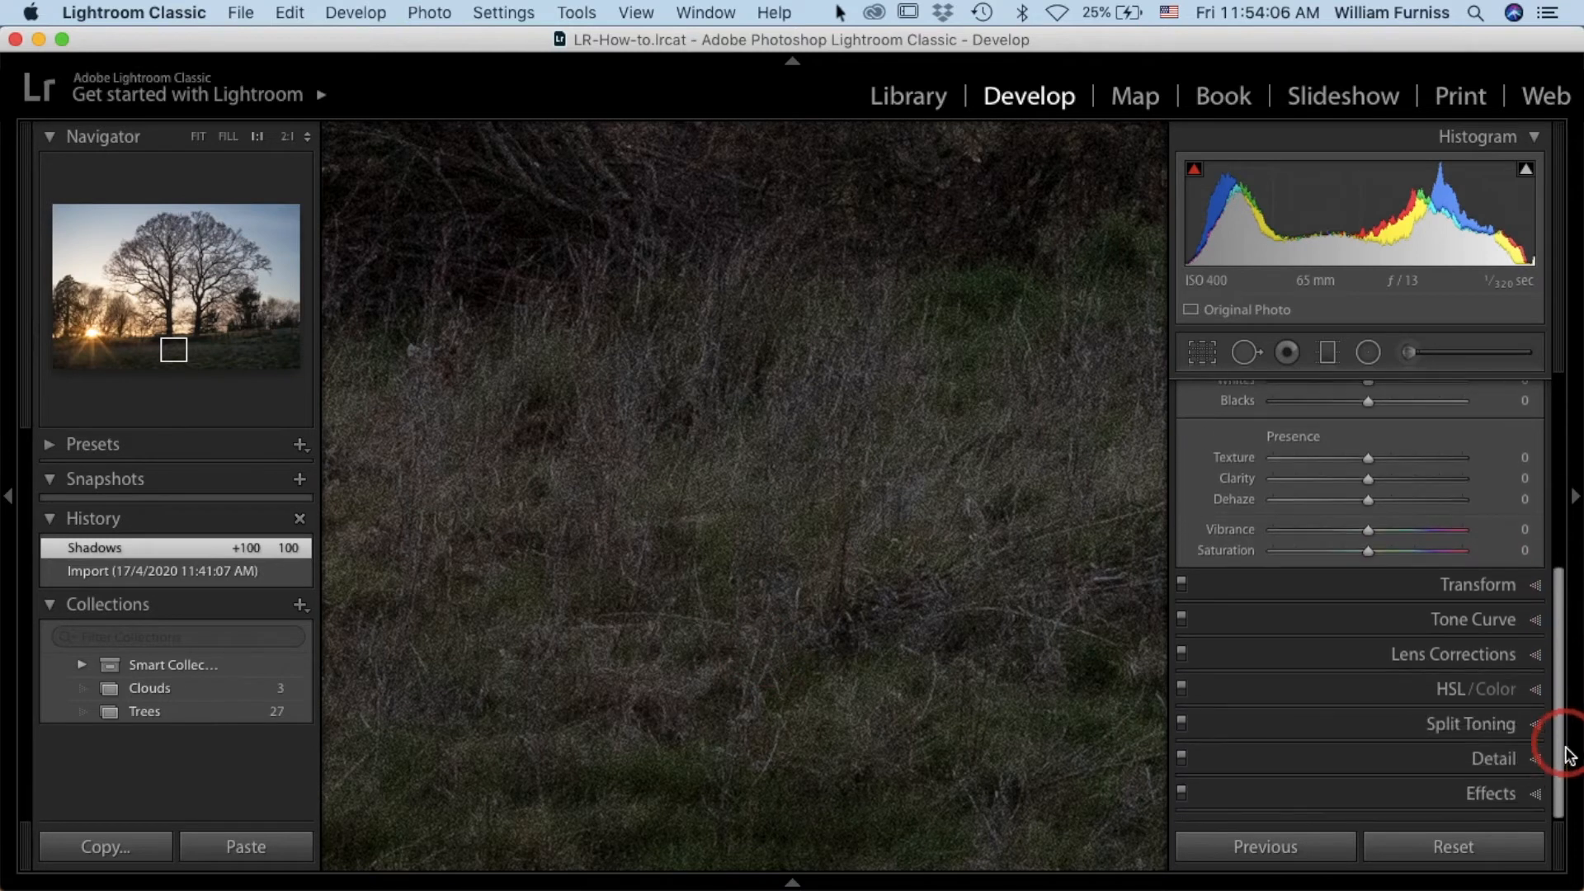
pyautogui.click(1487, 754)
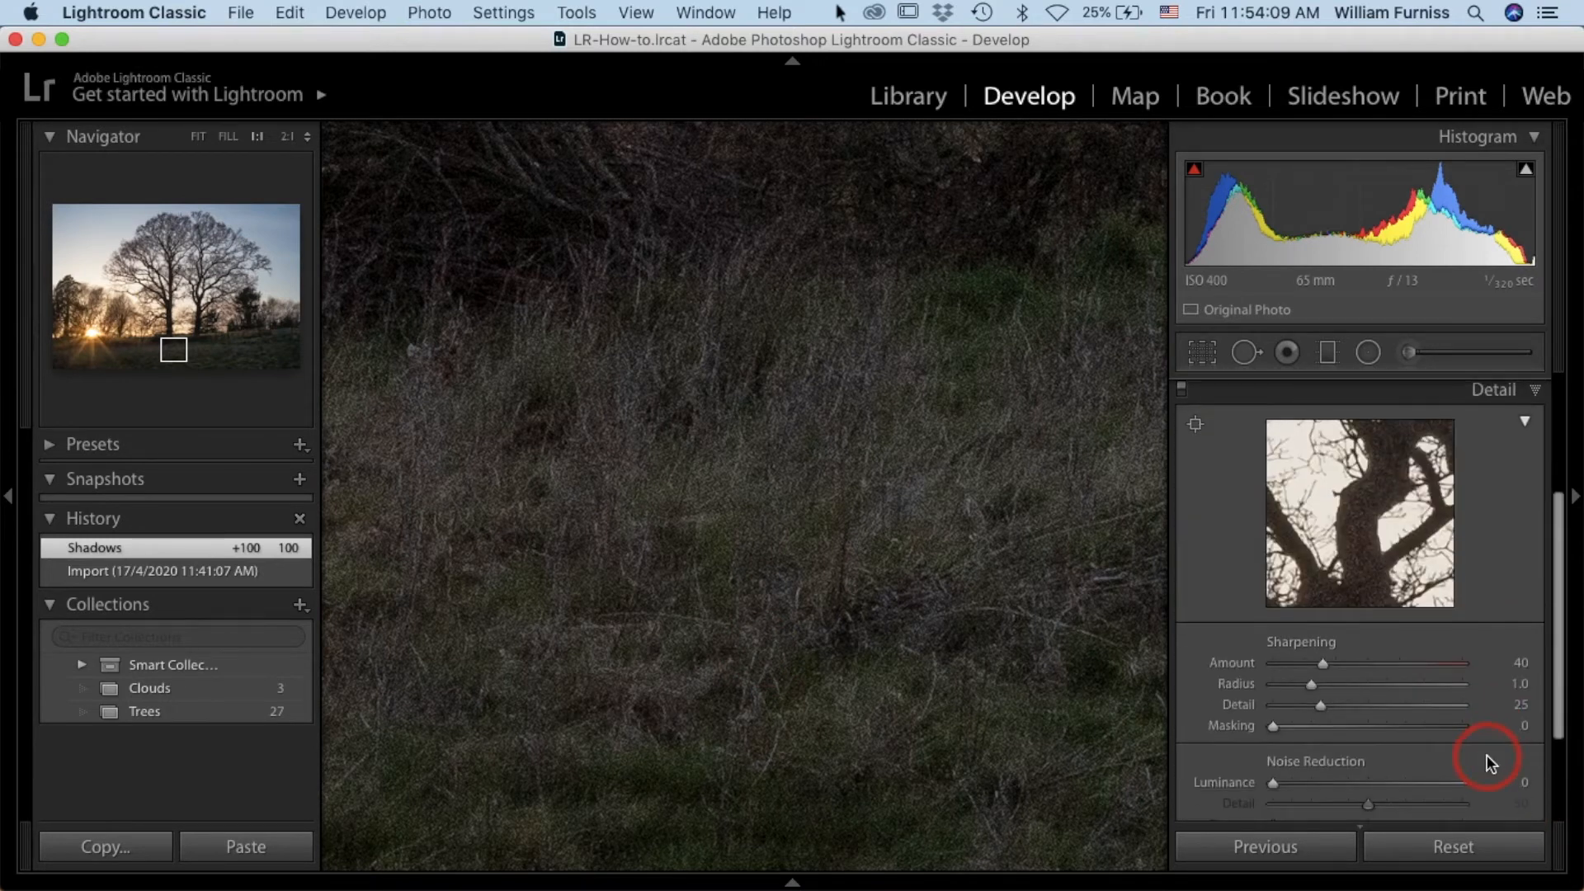
pyautogui.moveTo(1563, 689); pyautogui.dragTo(1562, 735)
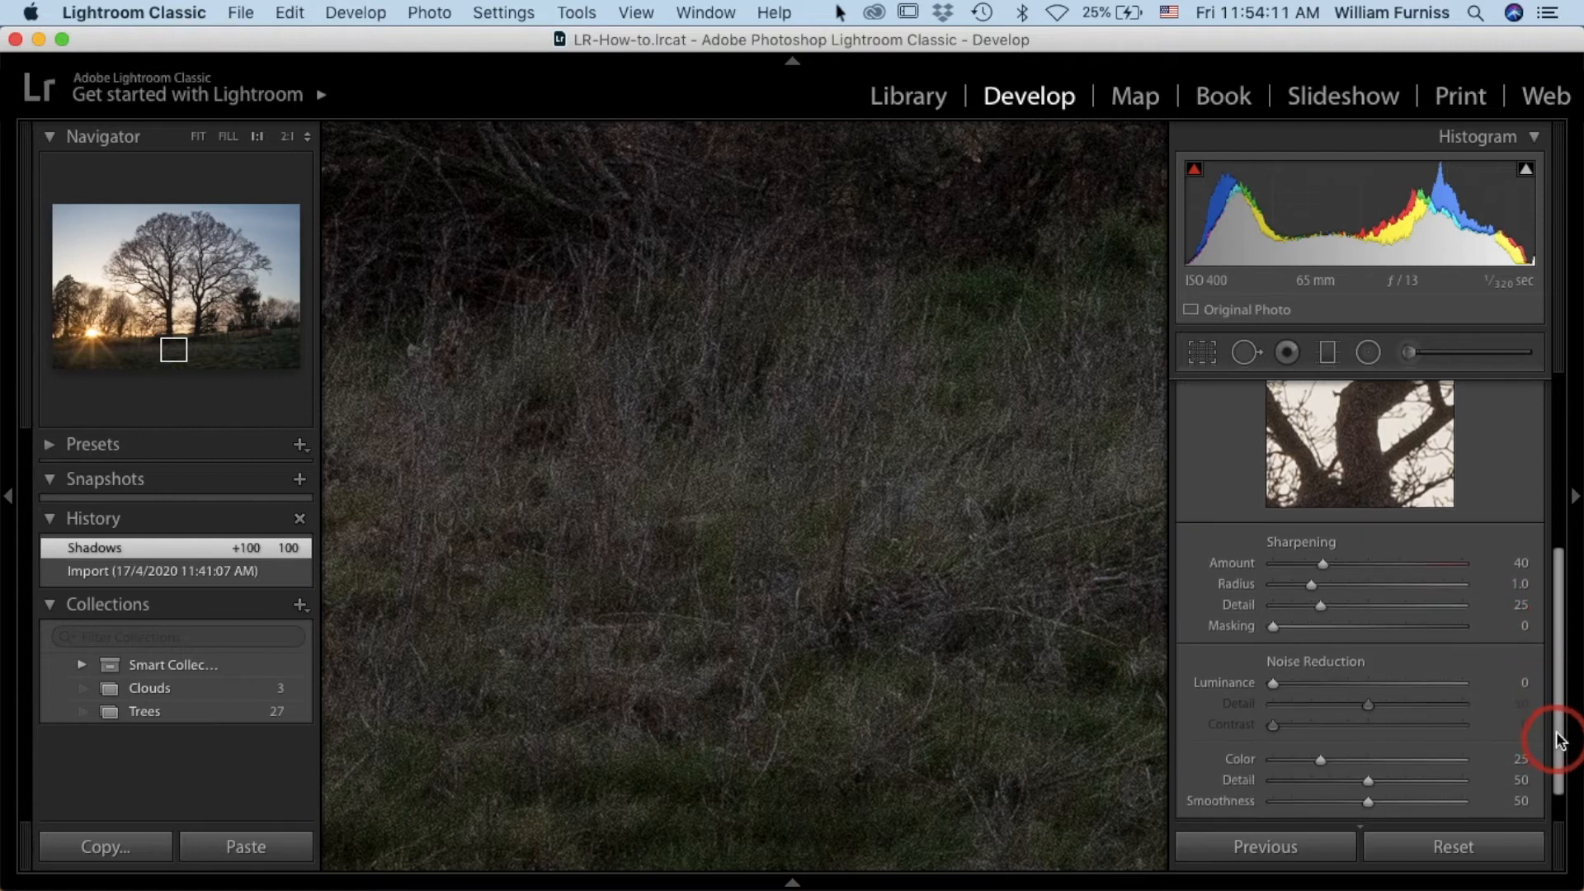
pyautogui.click(1310, 695)
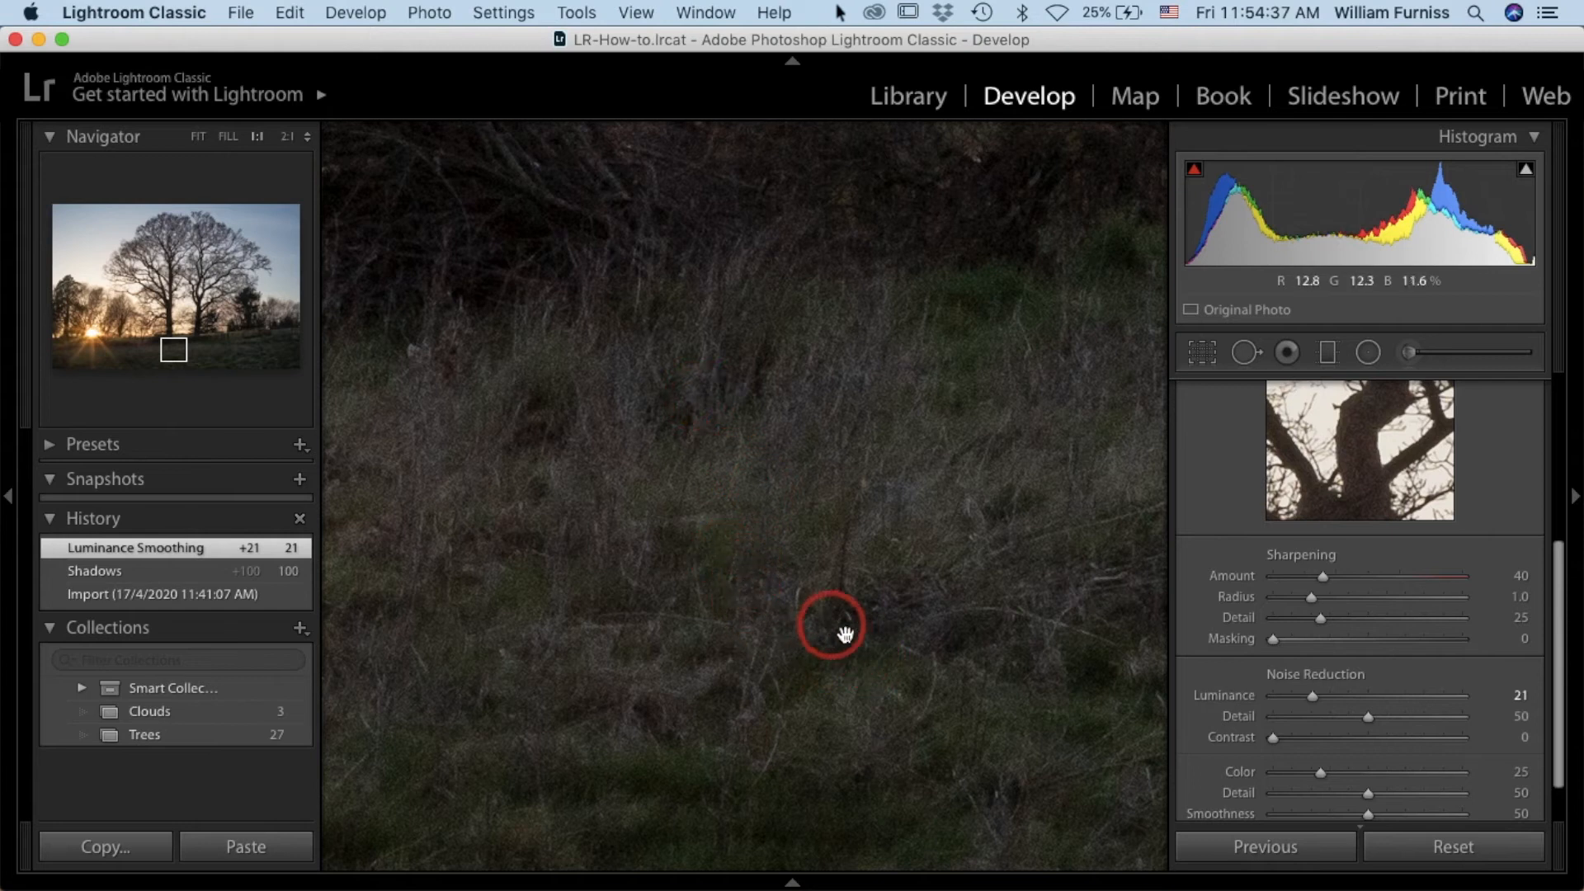
pyautogui.moveTo(1310, 696); pyautogui.dragTo(1273, 698)
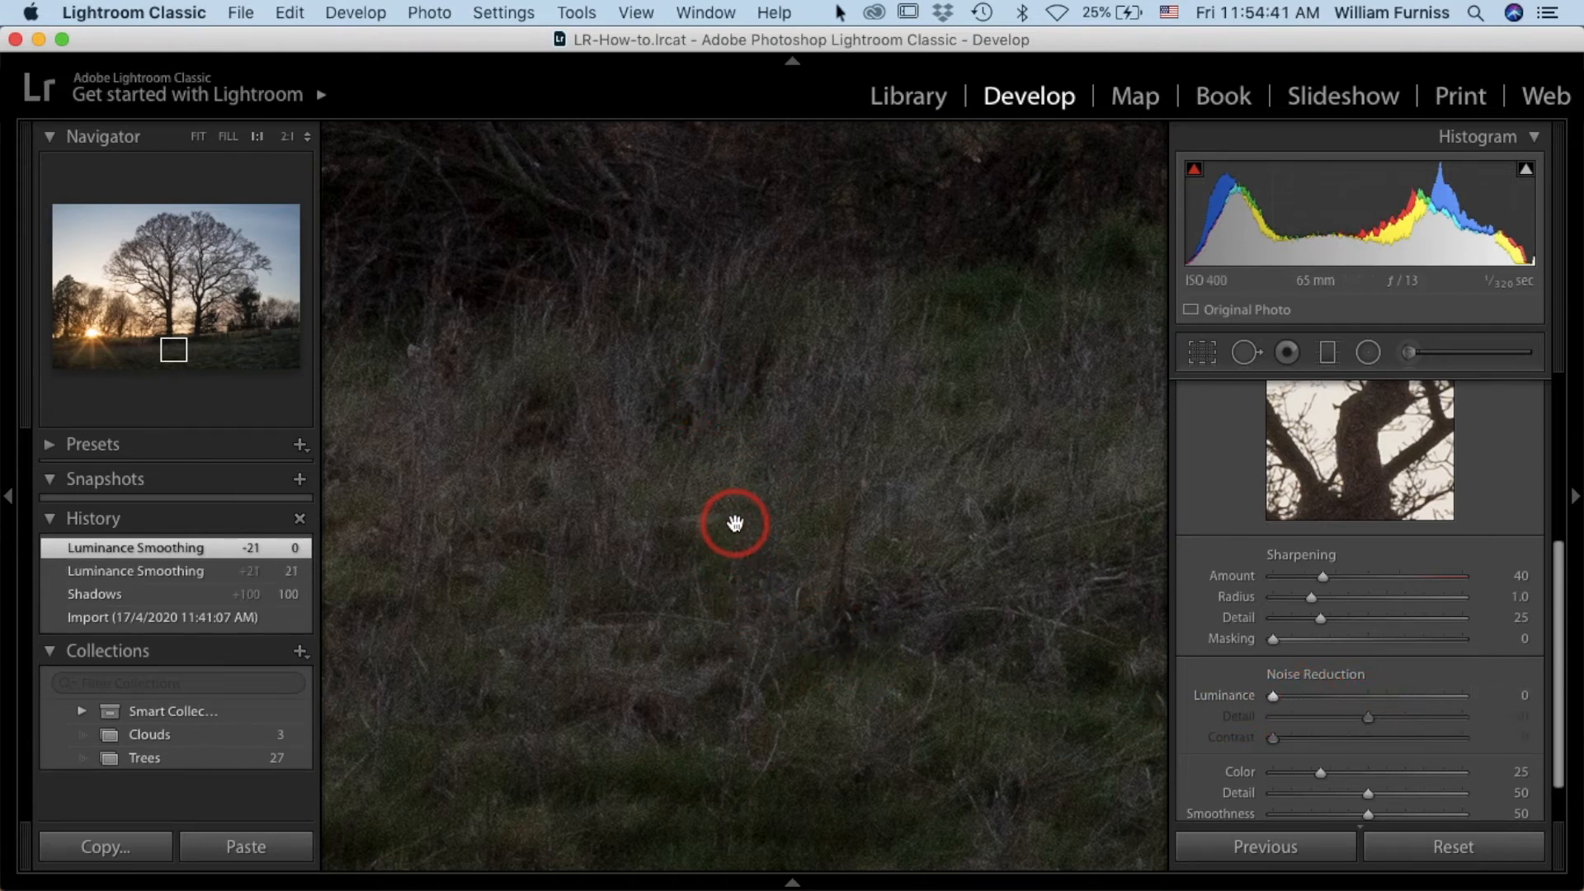
pyautogui.click(735, 523)
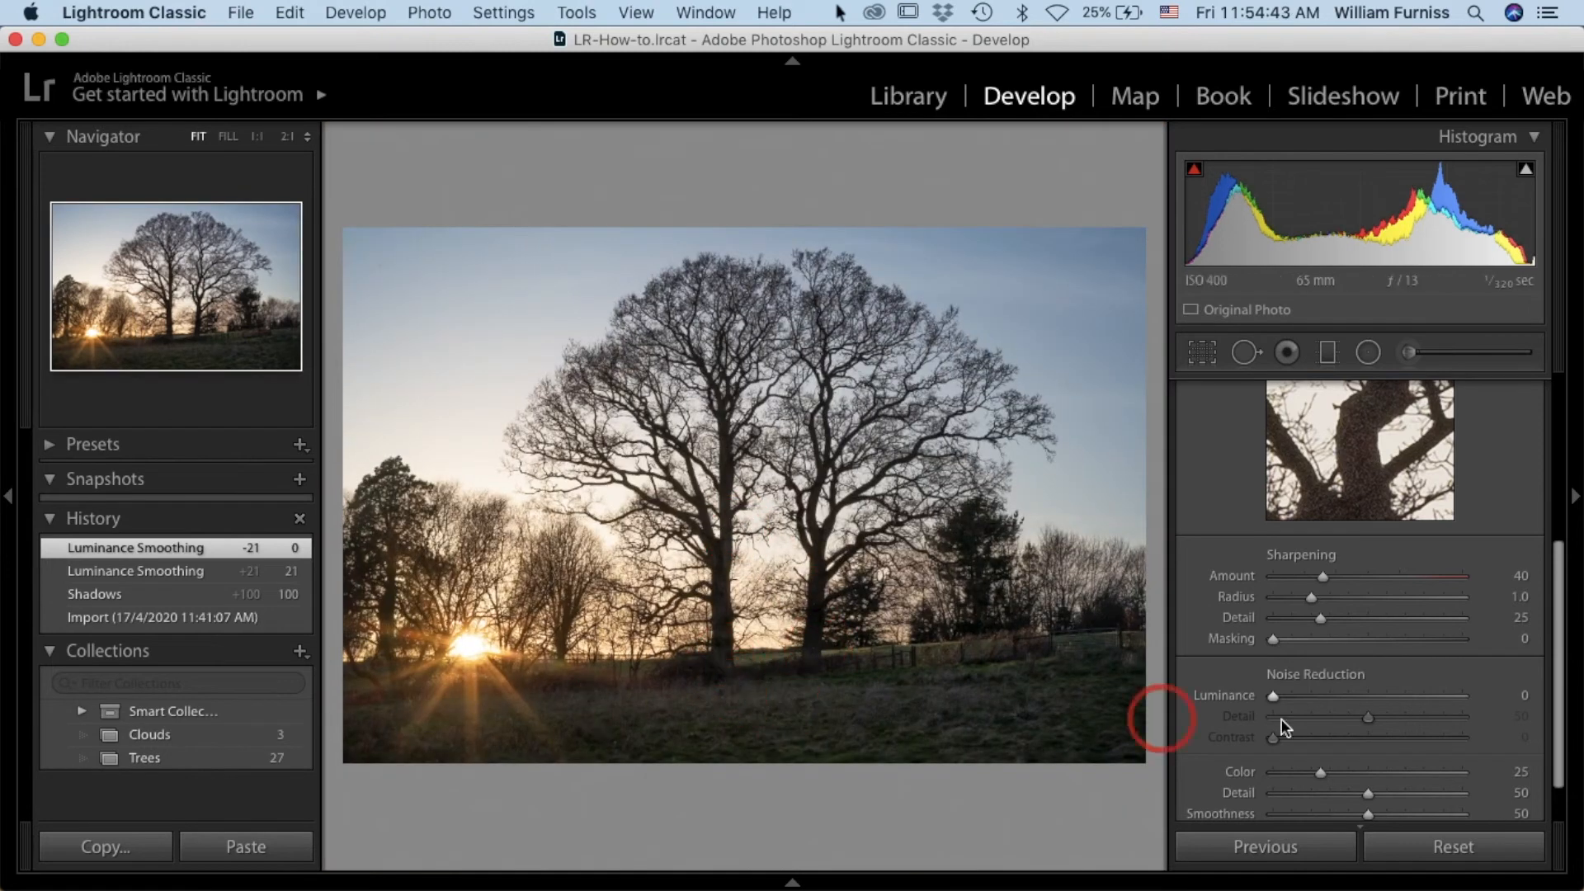
# - Set the tree photo's shadows to +58 and its exposure to −0.20
pyautogui.moveTo(1559, 688); pyautogui.dragTo(1553, 394)
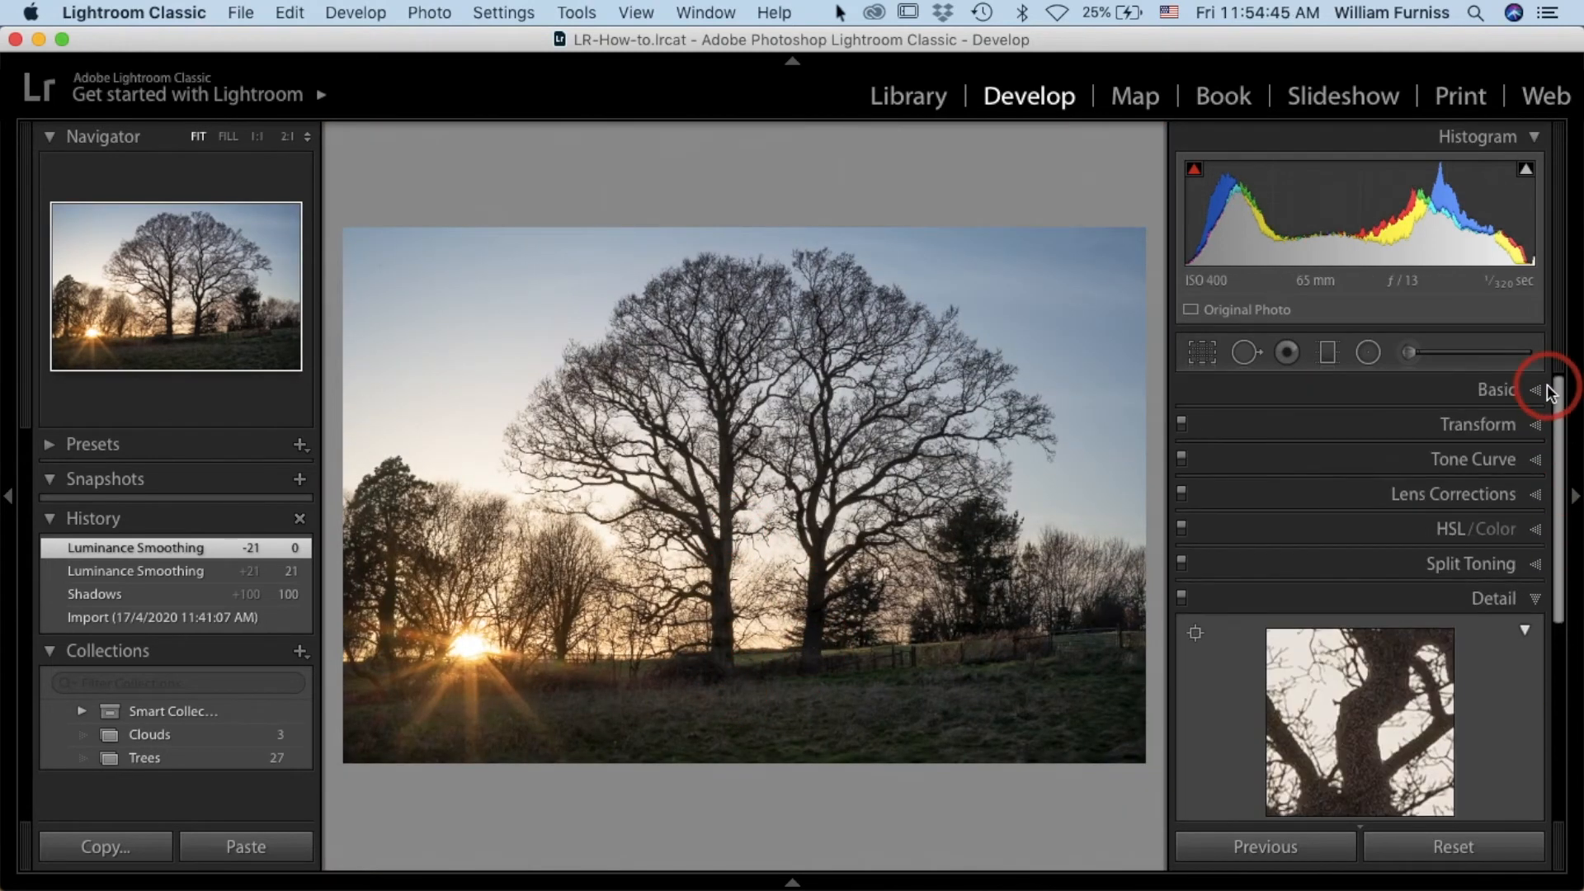
pyautogui.click(1438, 387)
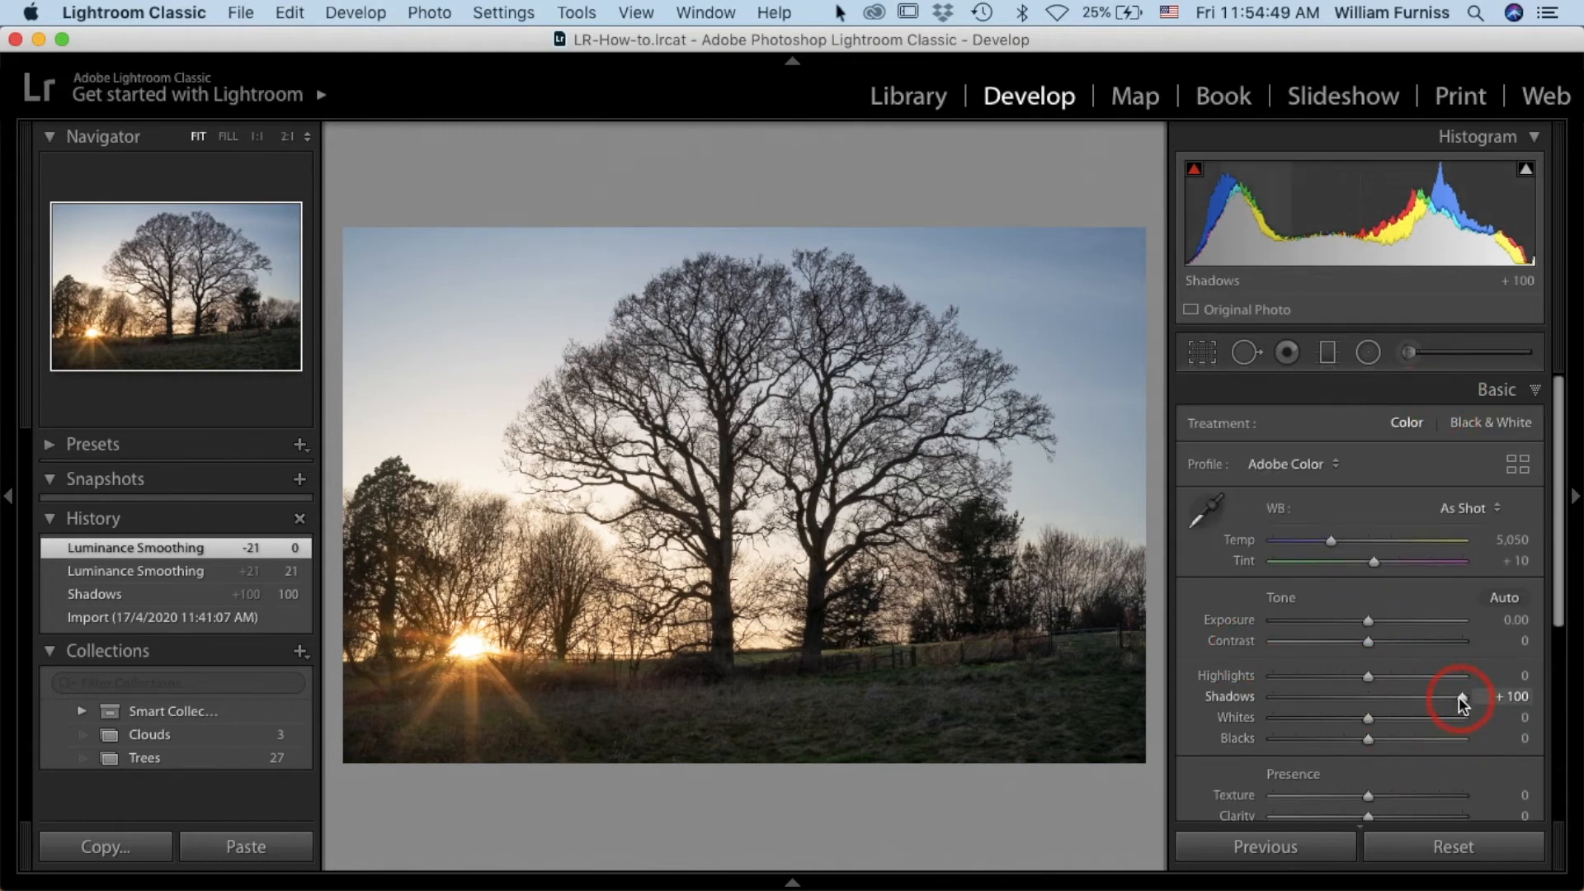
pyautogui.moveTo(1462, 696); pyautogui.dragTo(1421, 700)
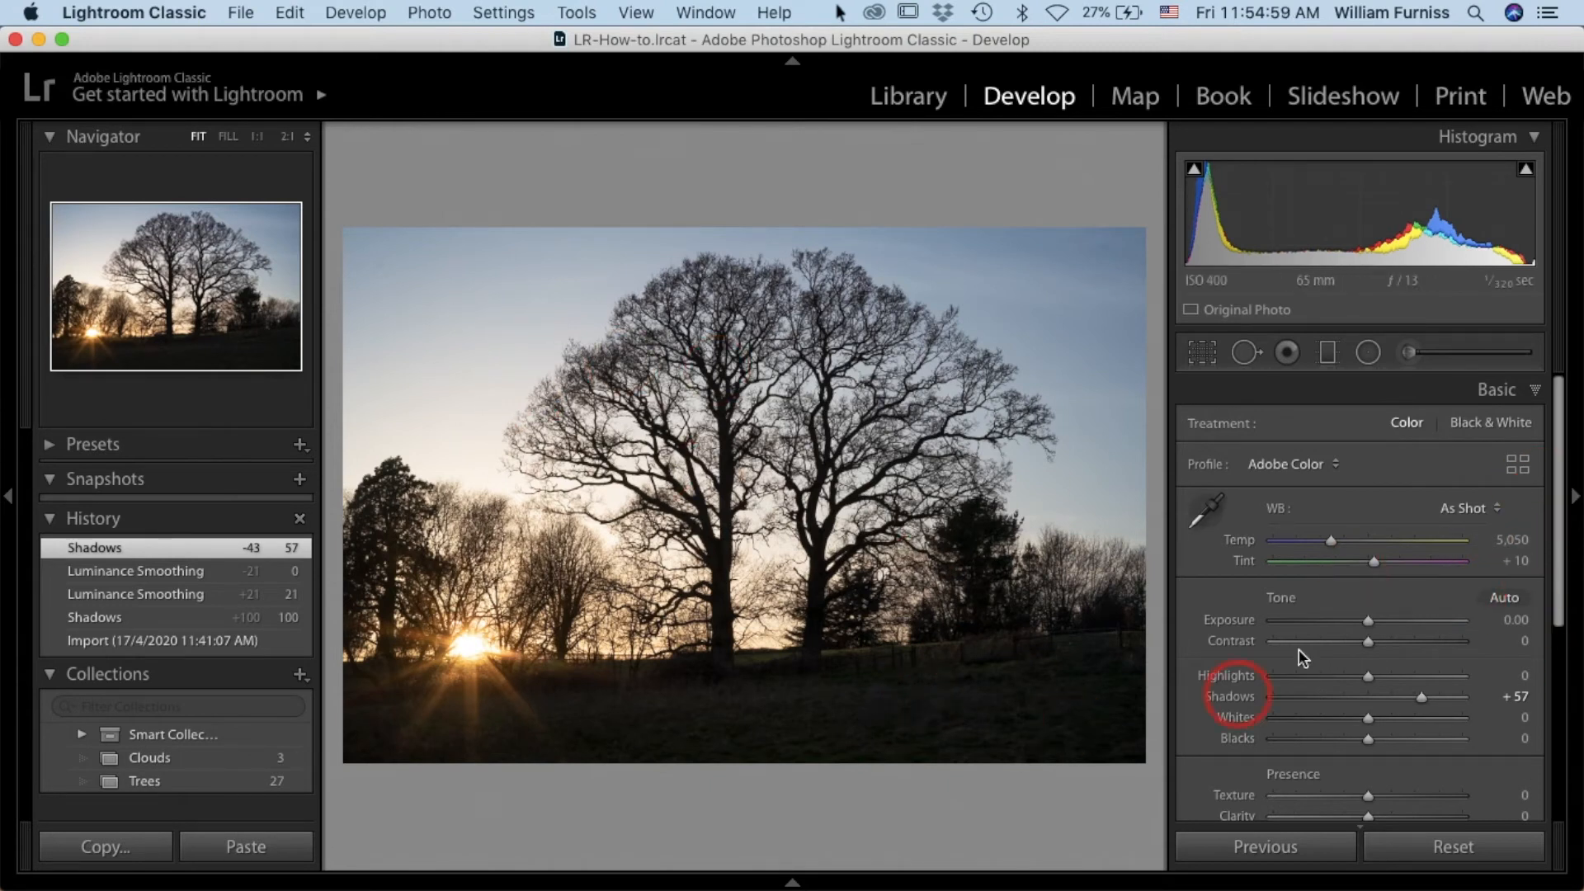
pyautogui.moveTo(1368, 619); pyautogui.dragTo(1363, 620)
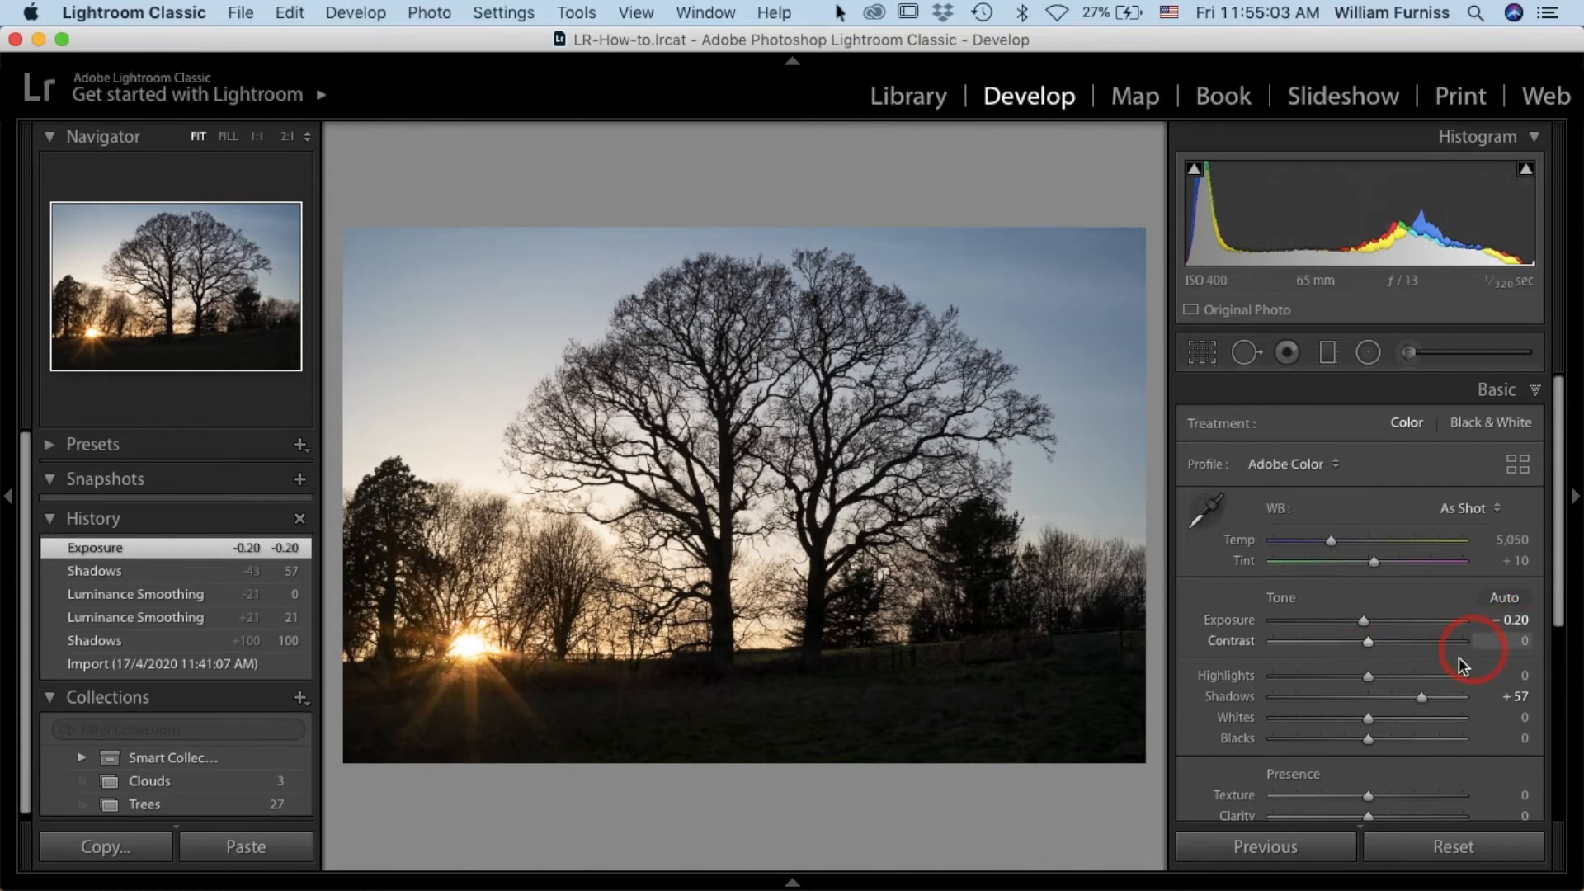
pyautogui.moveTo(1422, 694); pyautogui.dragTo(1422, 695)
# - Intensify the sunset colours by setting vibrance to +41 and saturation to +20
pyautogui.moveTo(1556, 567); pyautogui.dragTo(1549, 664)
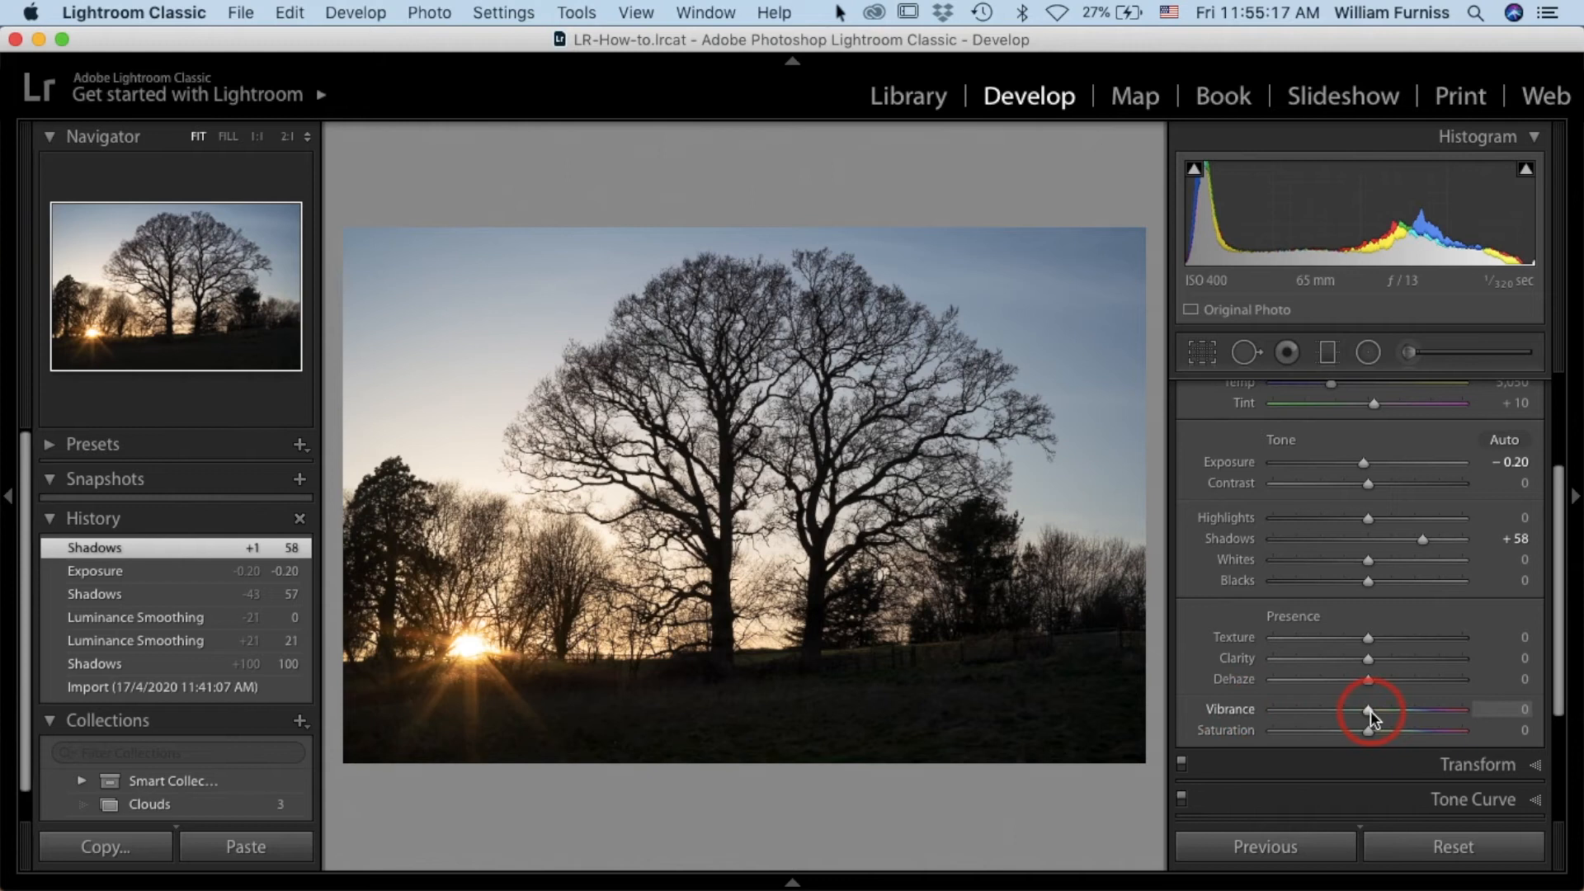
pyautogui.moveTo(1378, 713); pyautogui.dragTo(1406, 715)
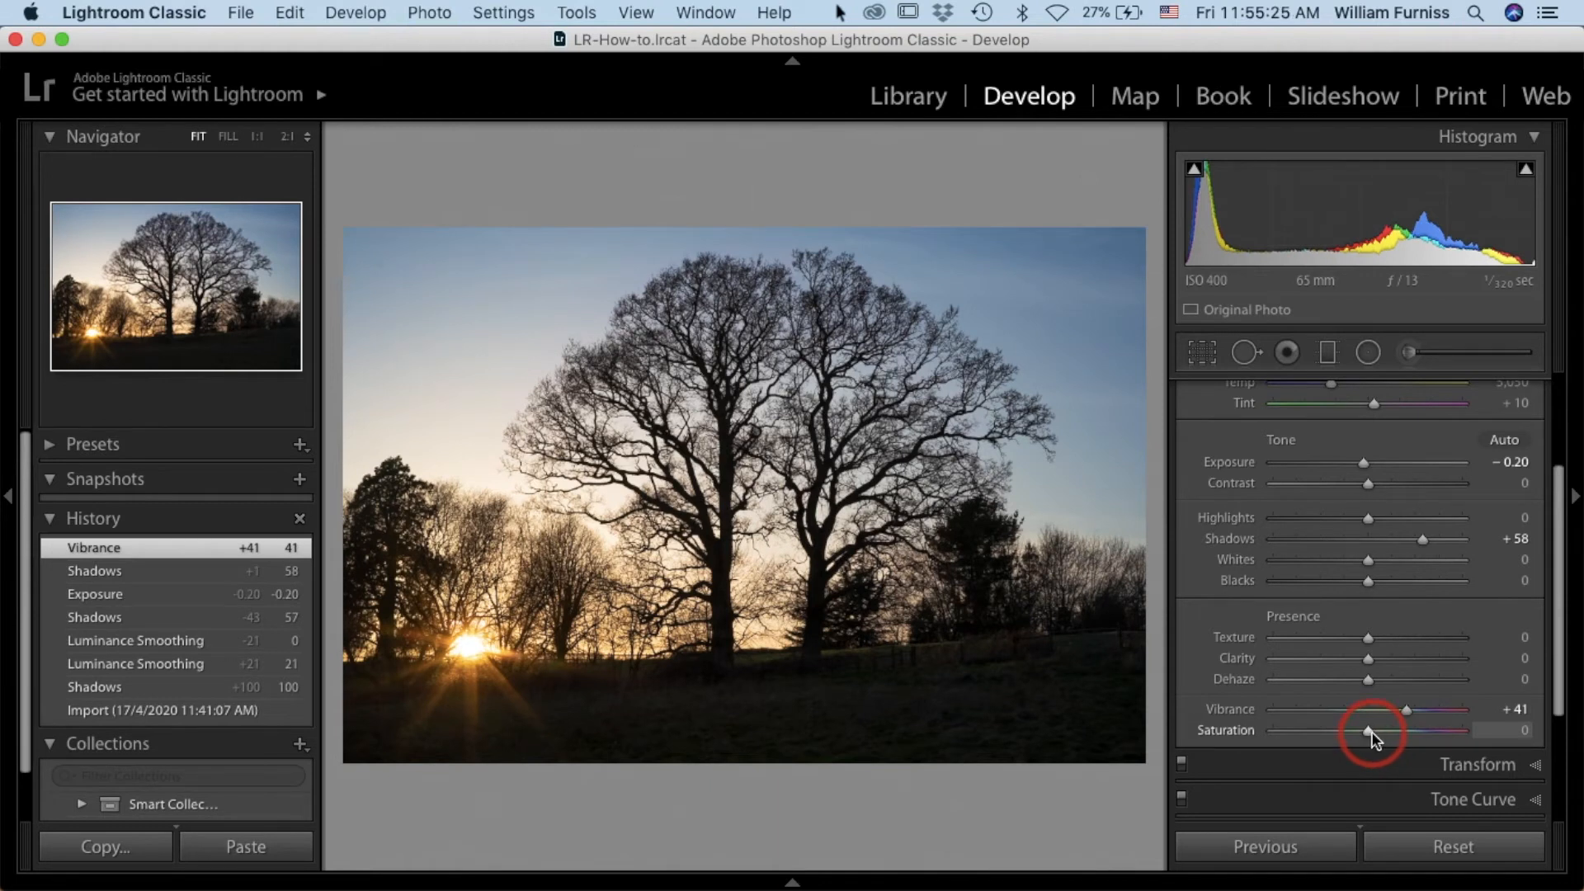
pyautogui.moveTo(1371, 731); pyautogui.dragTo(1408, 734)
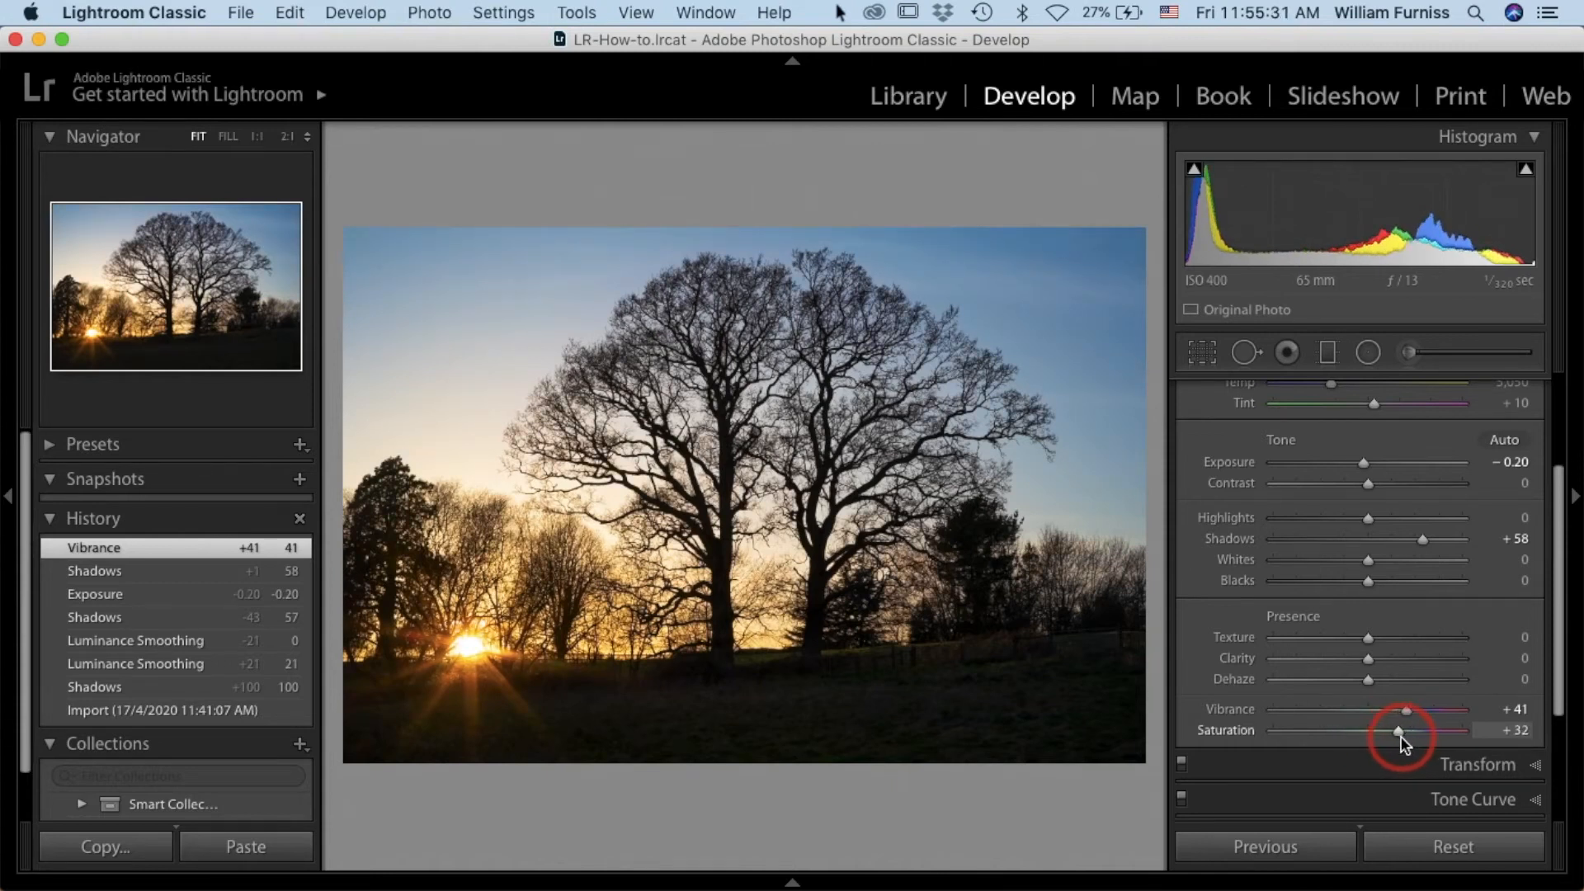
pyautogui.moveTo(1398, 736); pyautogui.dragTo(1395, 737)
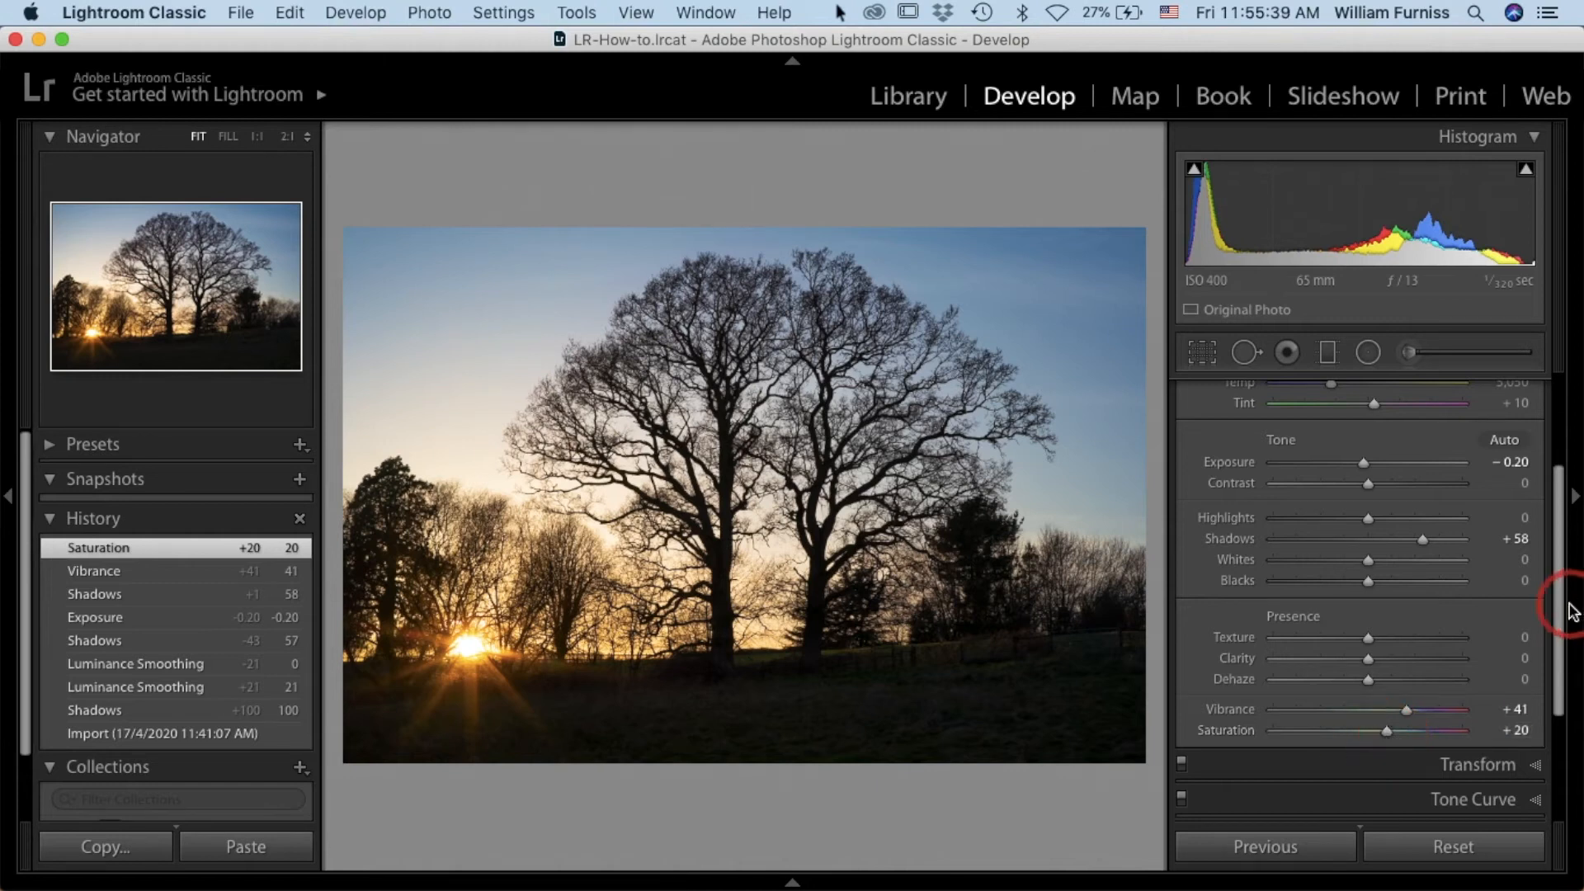
# - Inspect the tree's branches against the sky at 1:1 in several spots of the crown, with the Detail settings open
pyautogui.scroll(-5, 1556, 658)
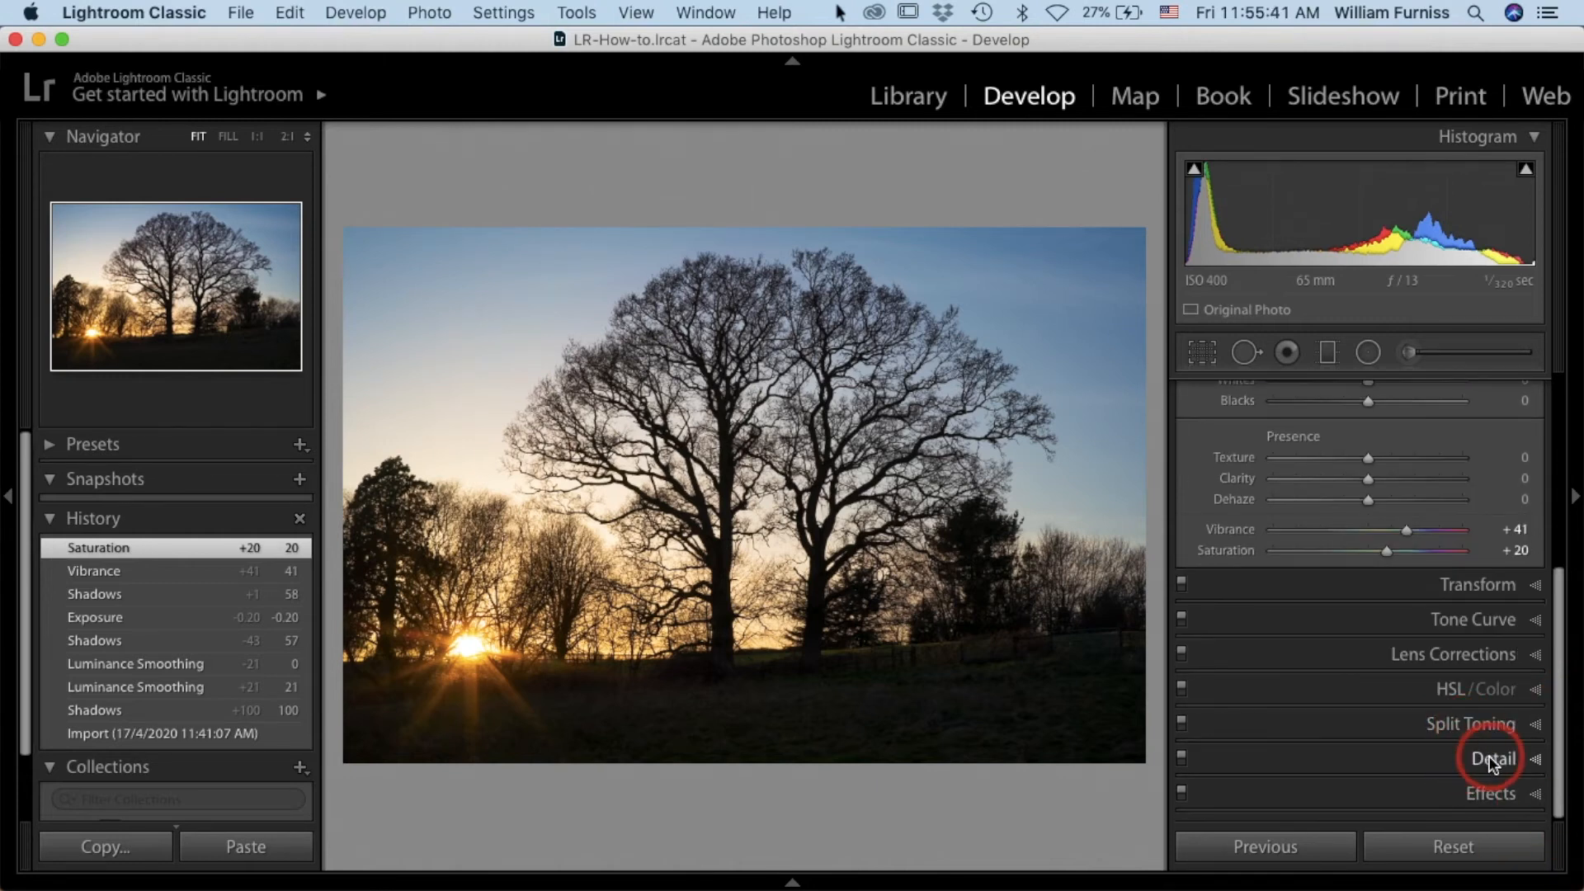
pyautogui.click(1465, 757)
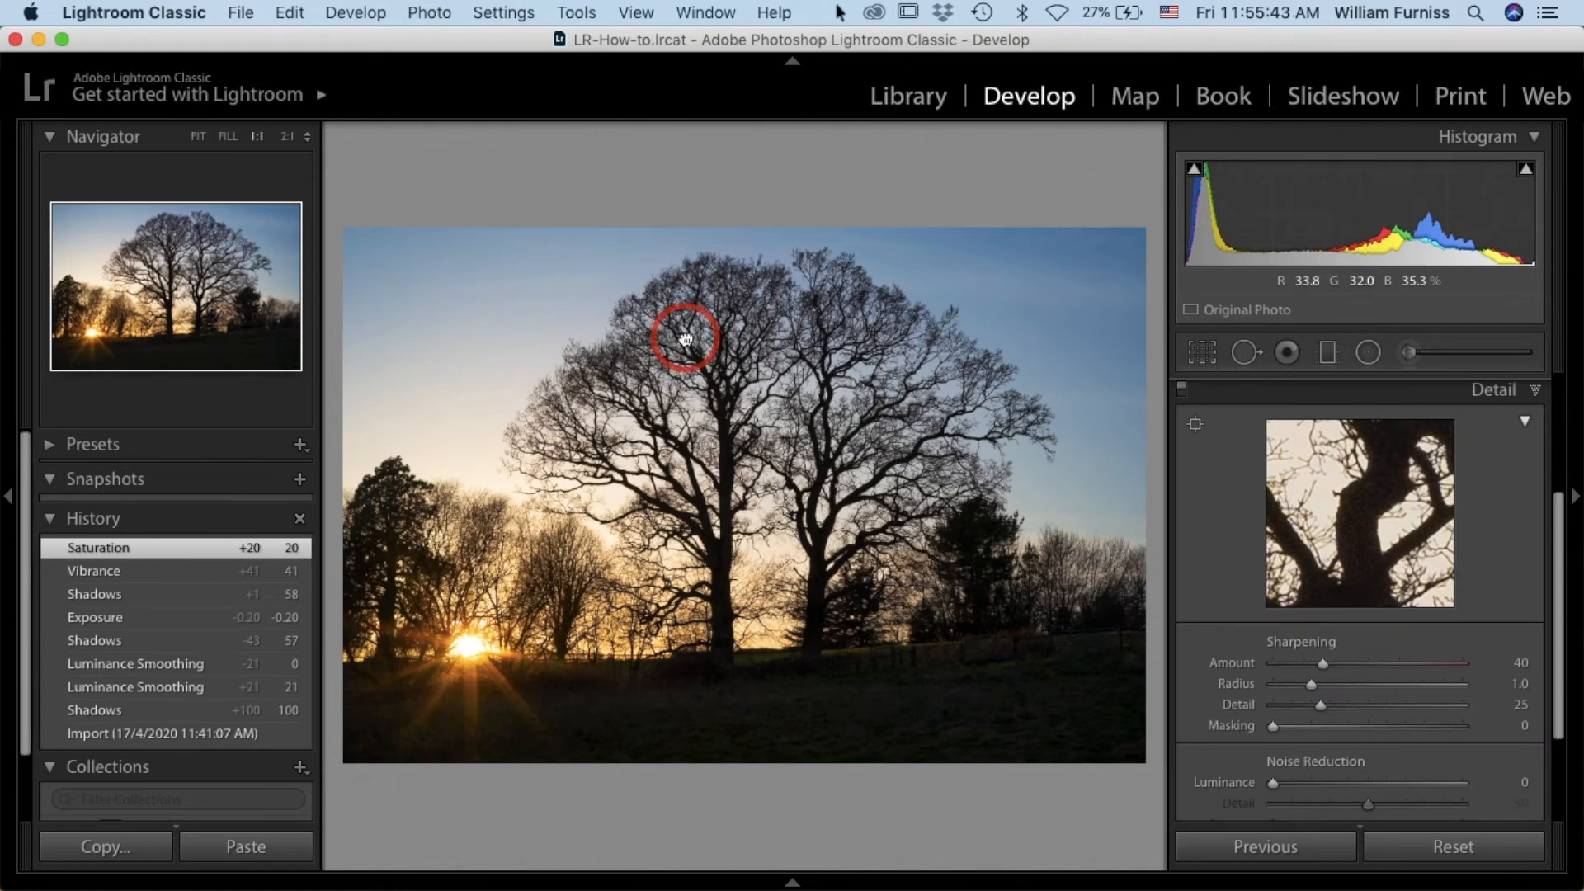
pyautogui.click(686, 338)
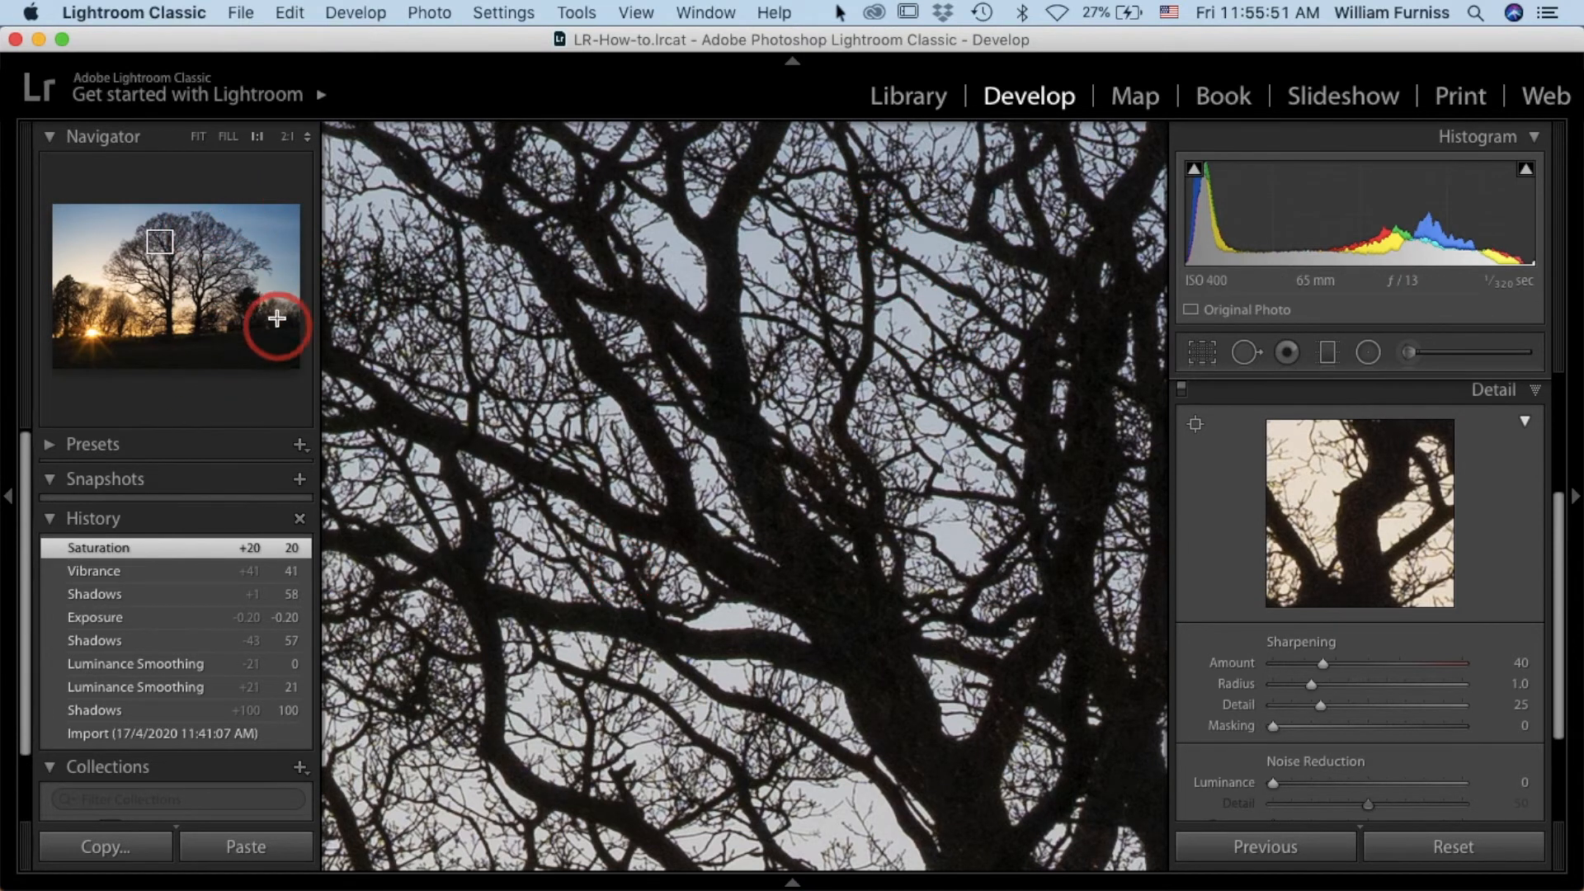
pyautogui.click(594, 400)
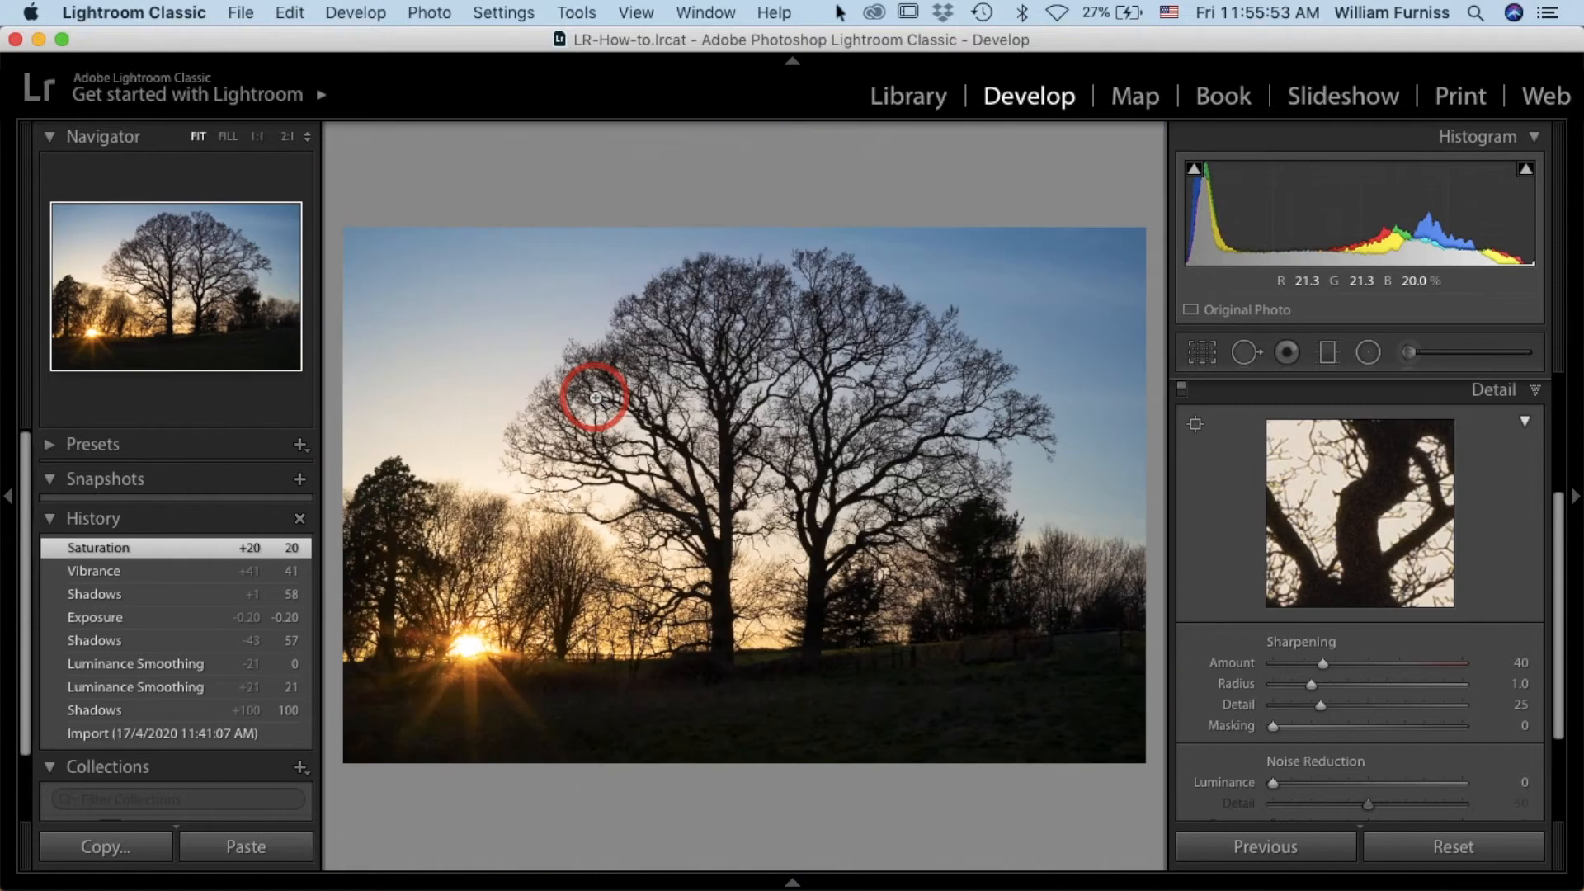
pyautogui.click(938, 323)
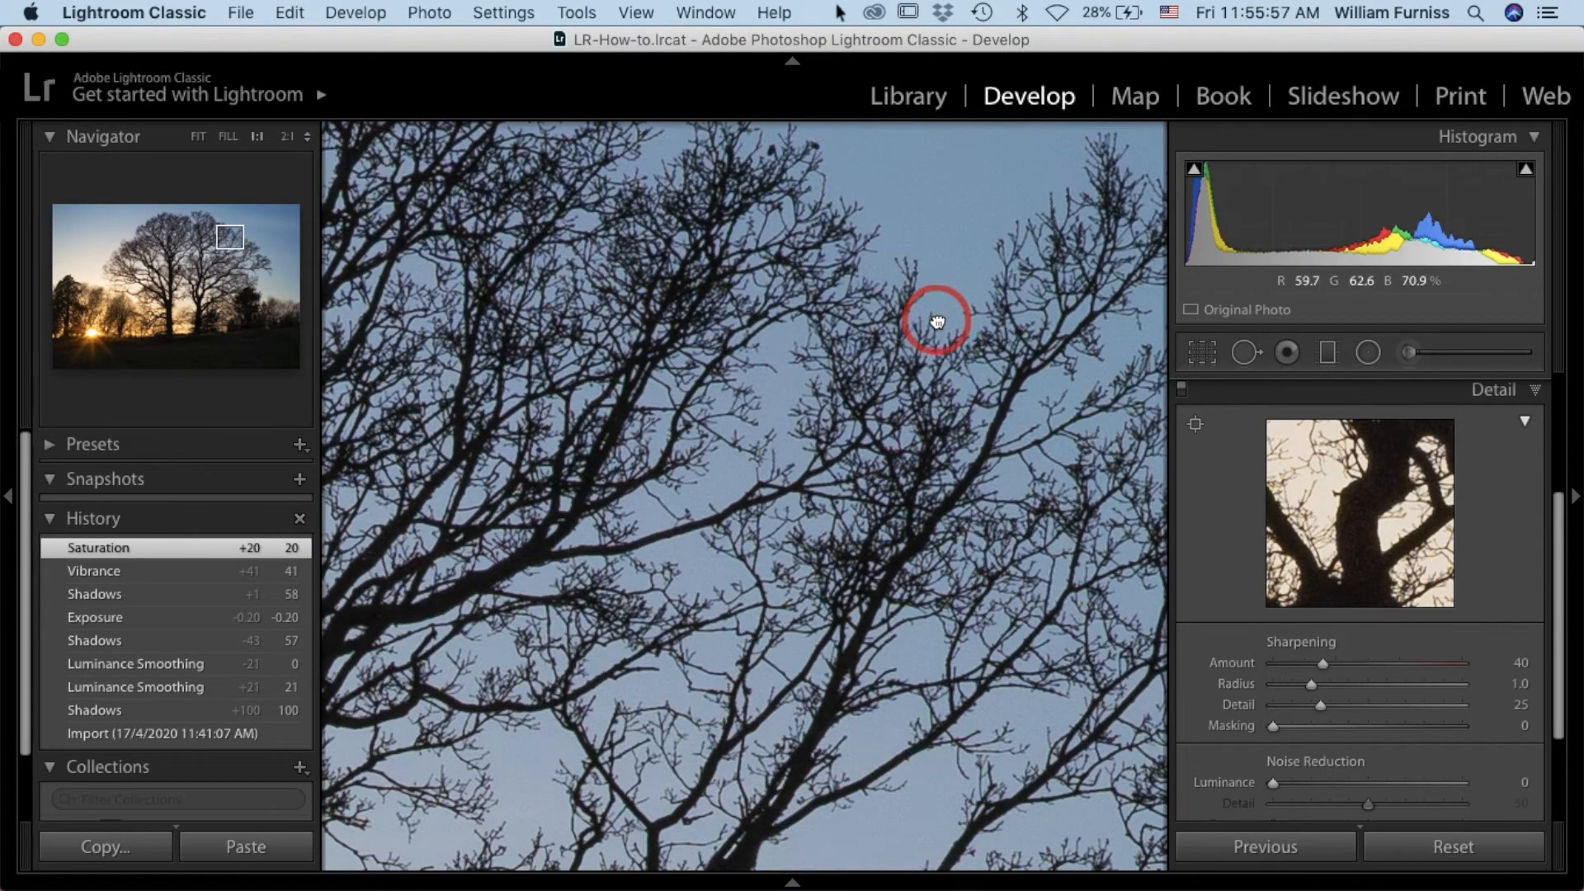
pyautogui.click(937, 321)
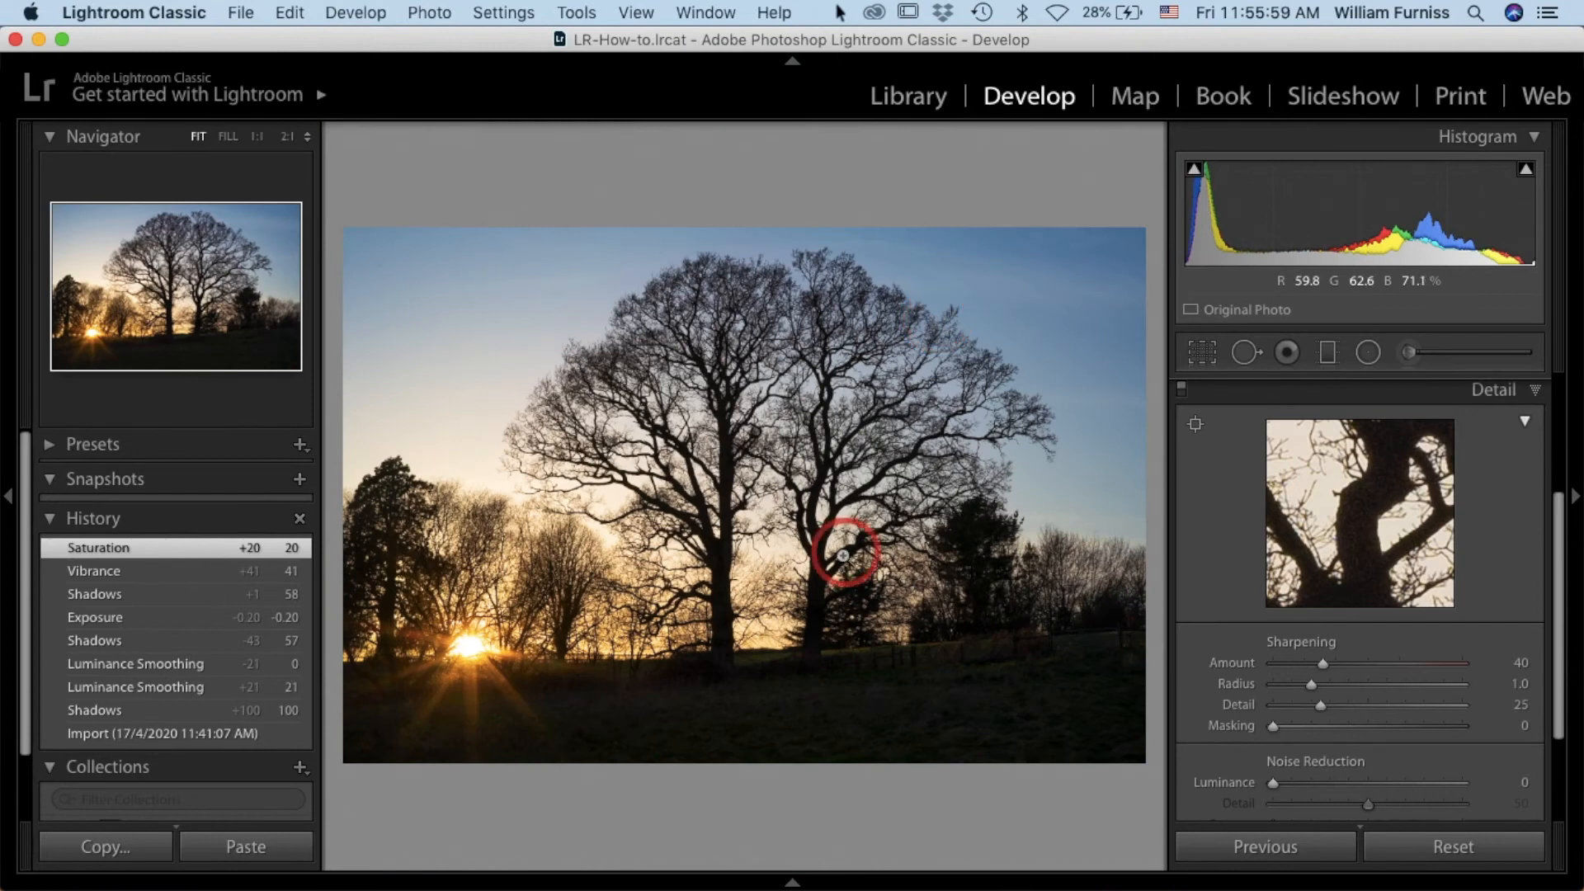
pyautogui.click(563, 397)
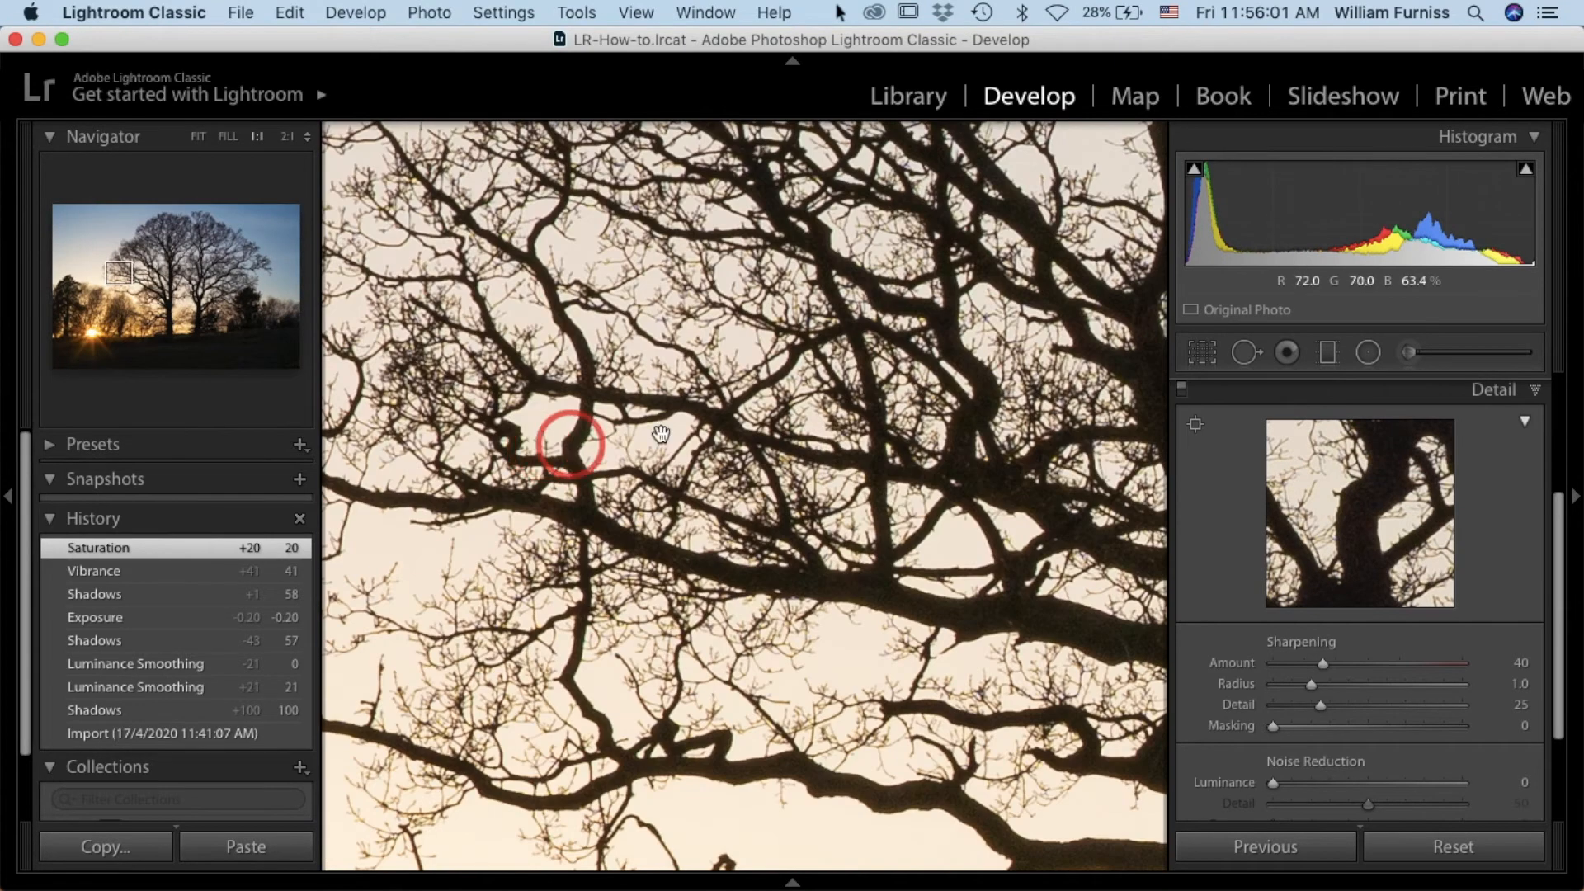
pyautogui.click(851, 485)
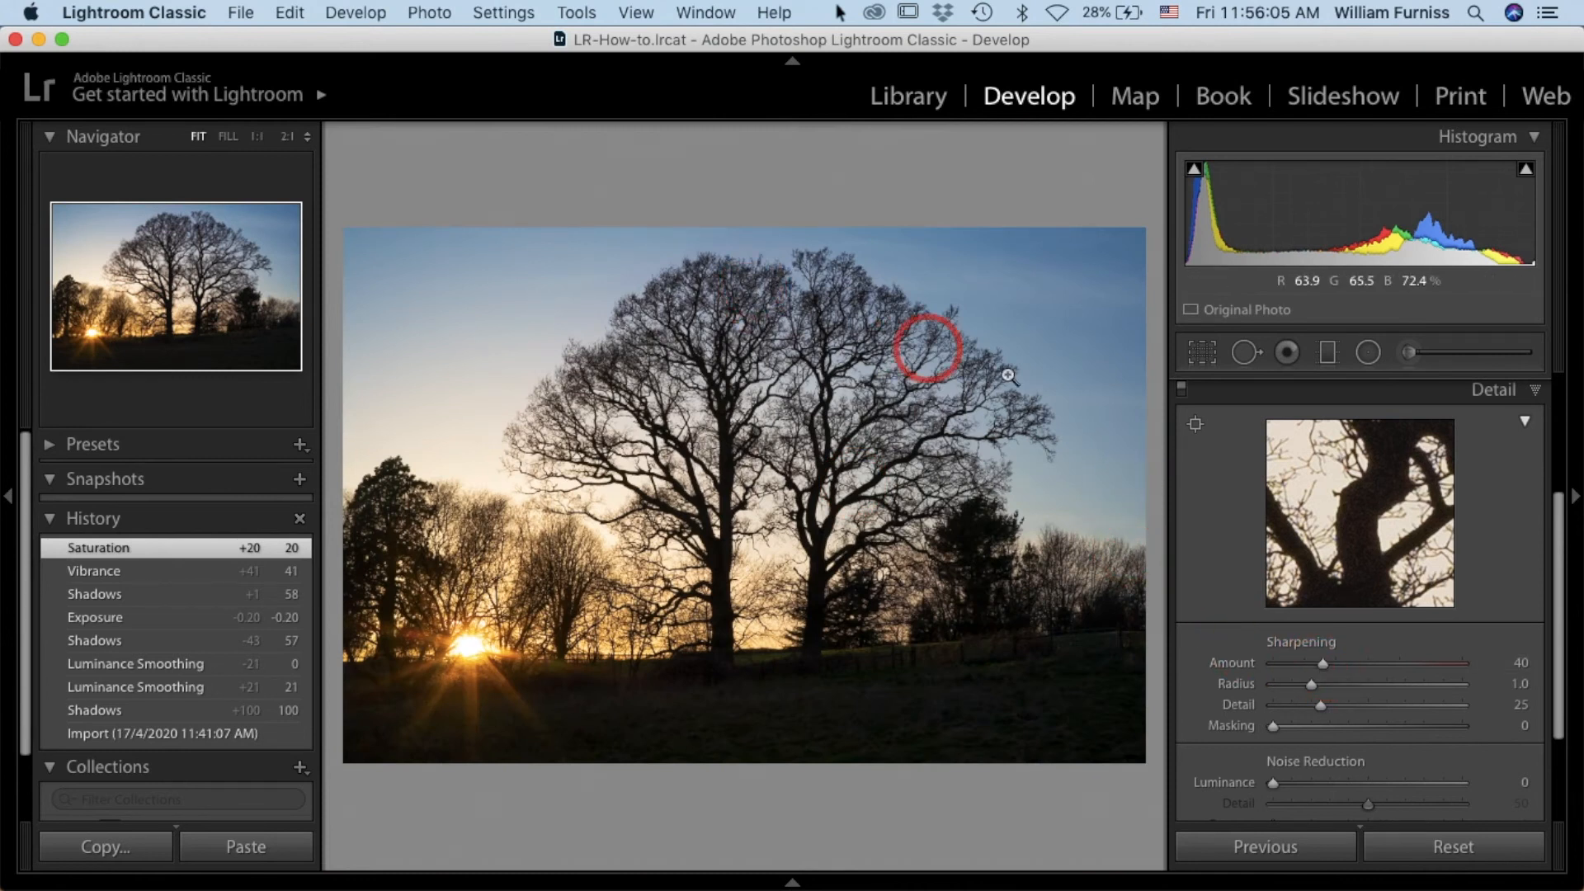
# - Try texture at +100 while viewing the backlit bushes at 1:1, and reset it to 0
pyautogui.moveTo(1559, 702); pyautogui.dragTo(1573, 551)
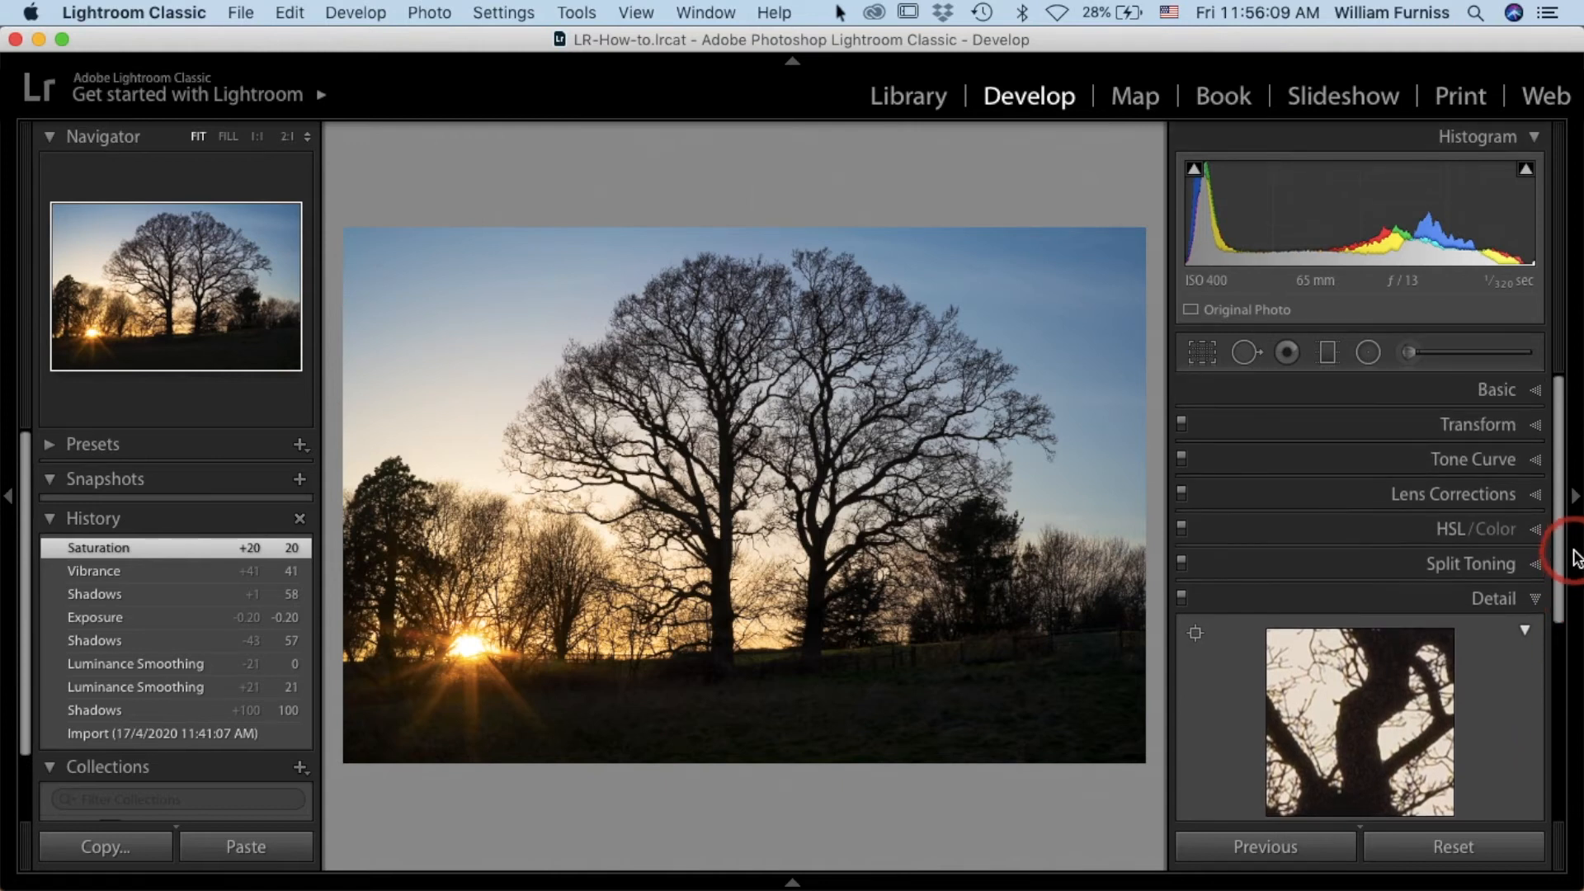
pyautogui.click(1535, 598)
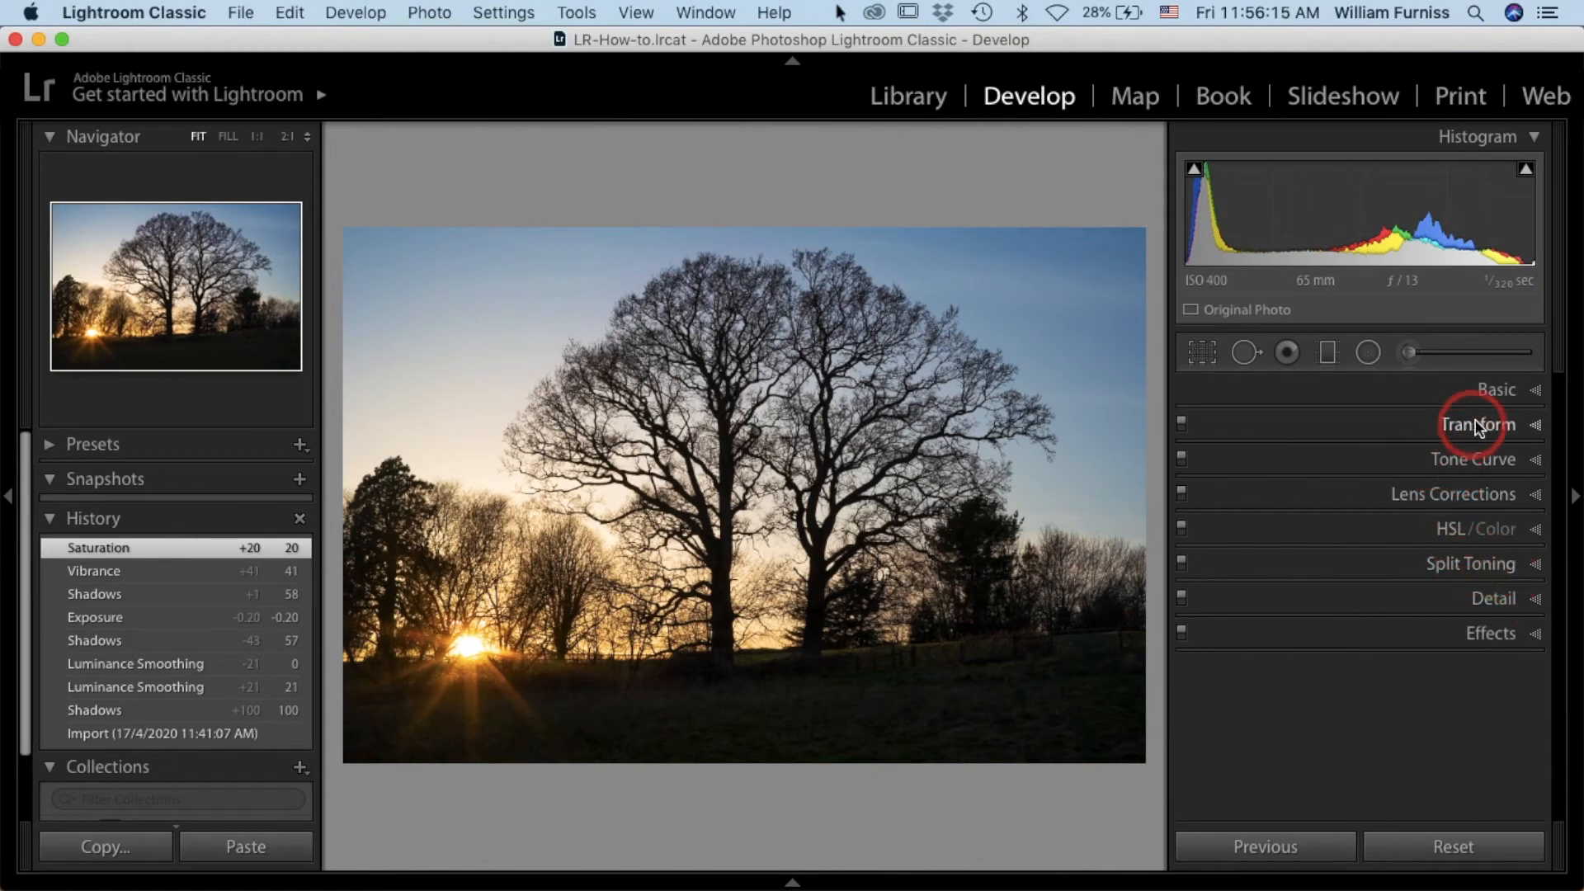
pyautogui.click(1535, 391)
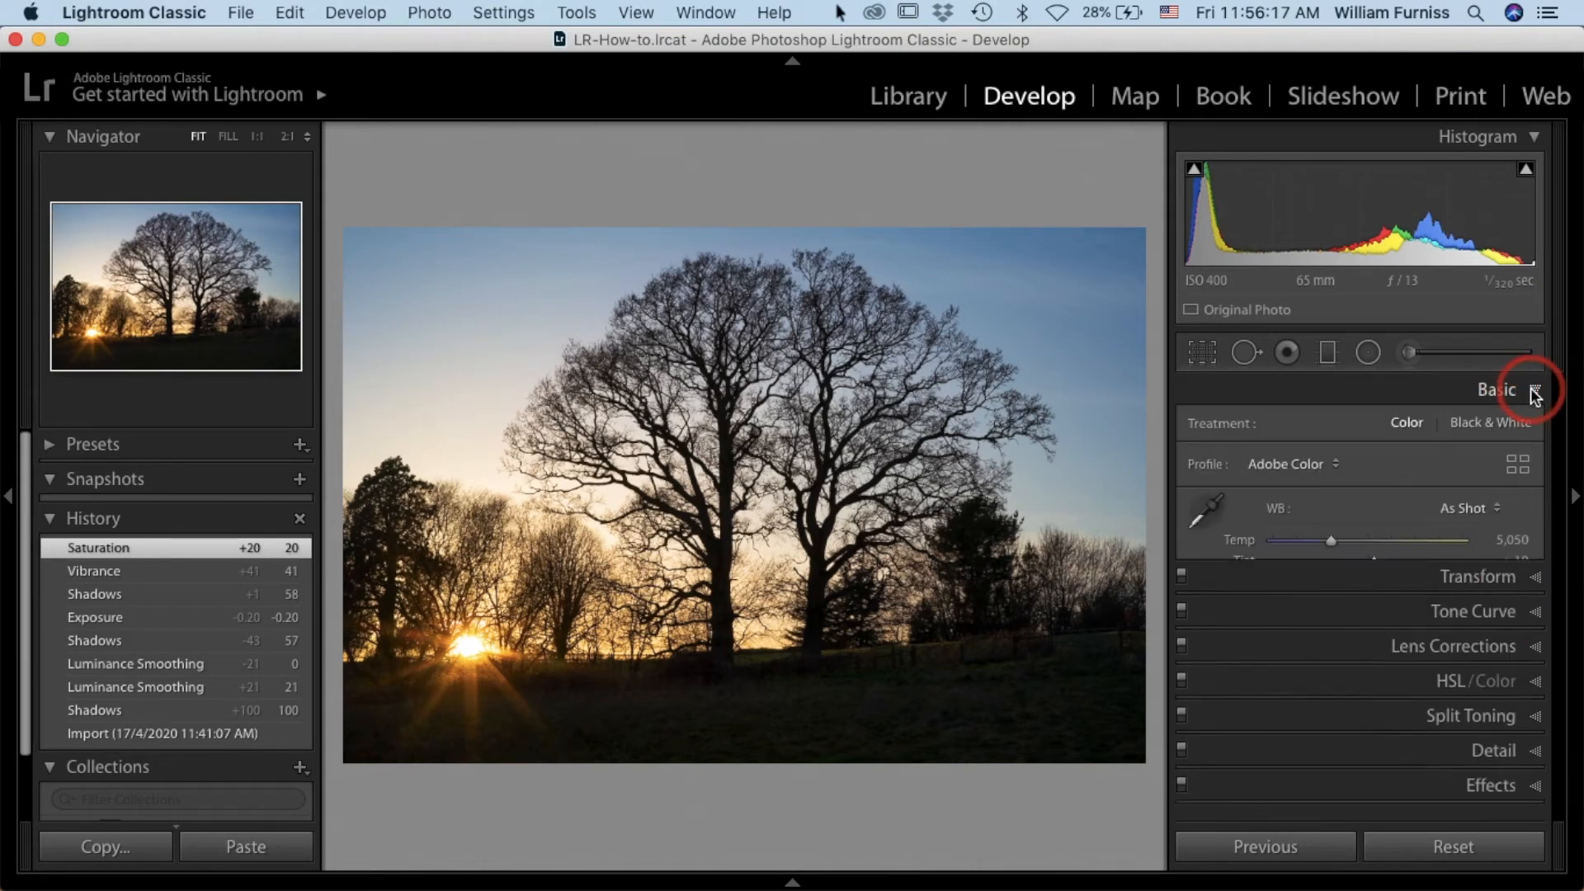
pyautogui.moveTo(1559, 425); pyautogui.dragTo(1533, 551)
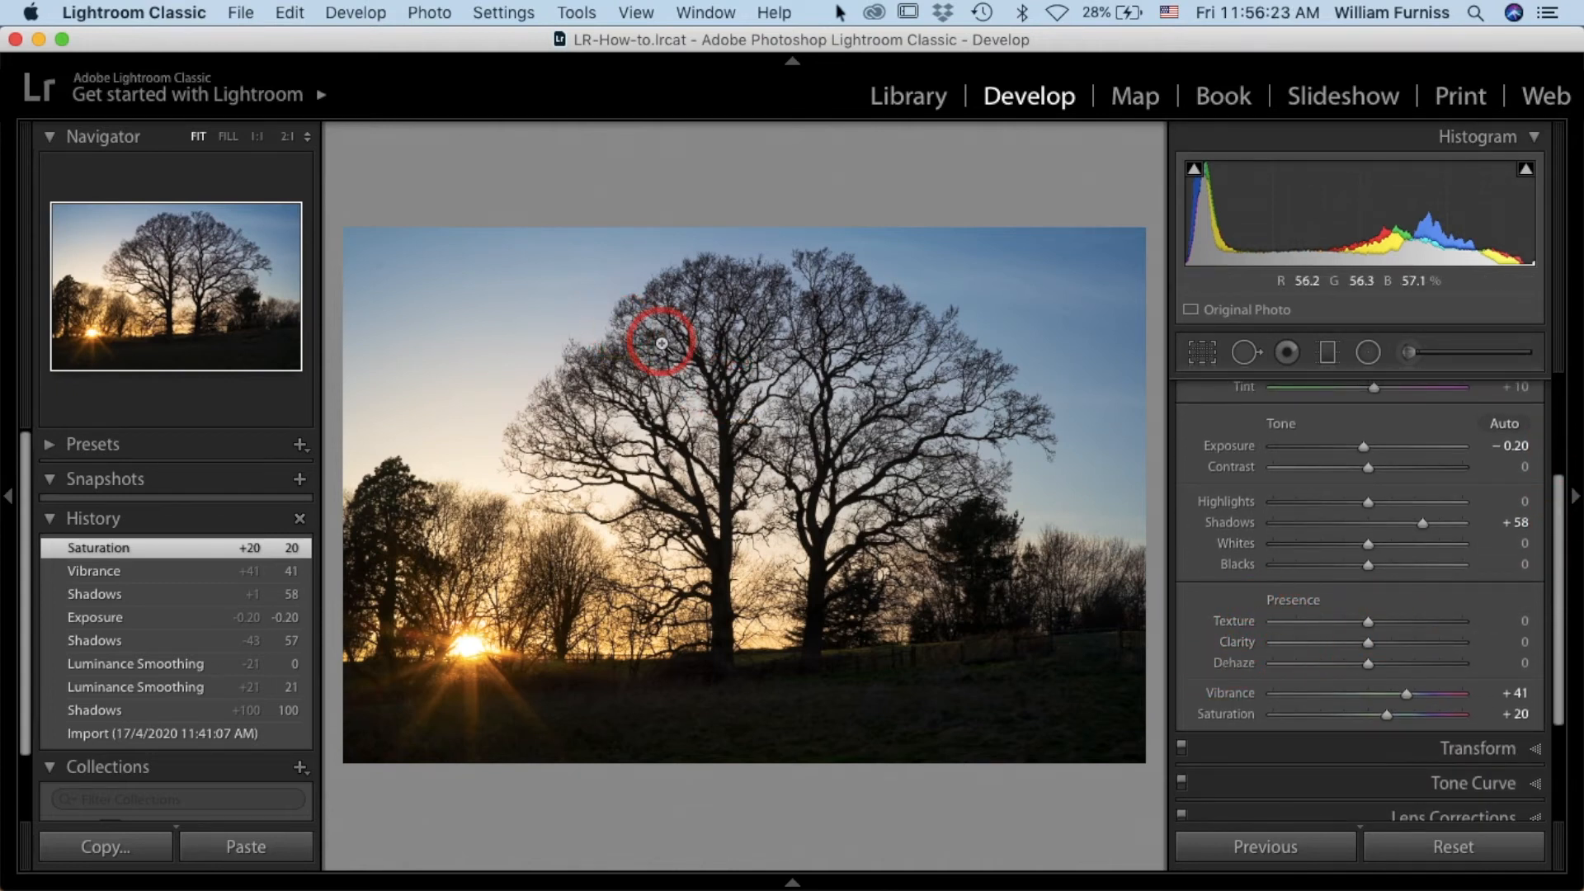
pyautogui.click(550, 587)
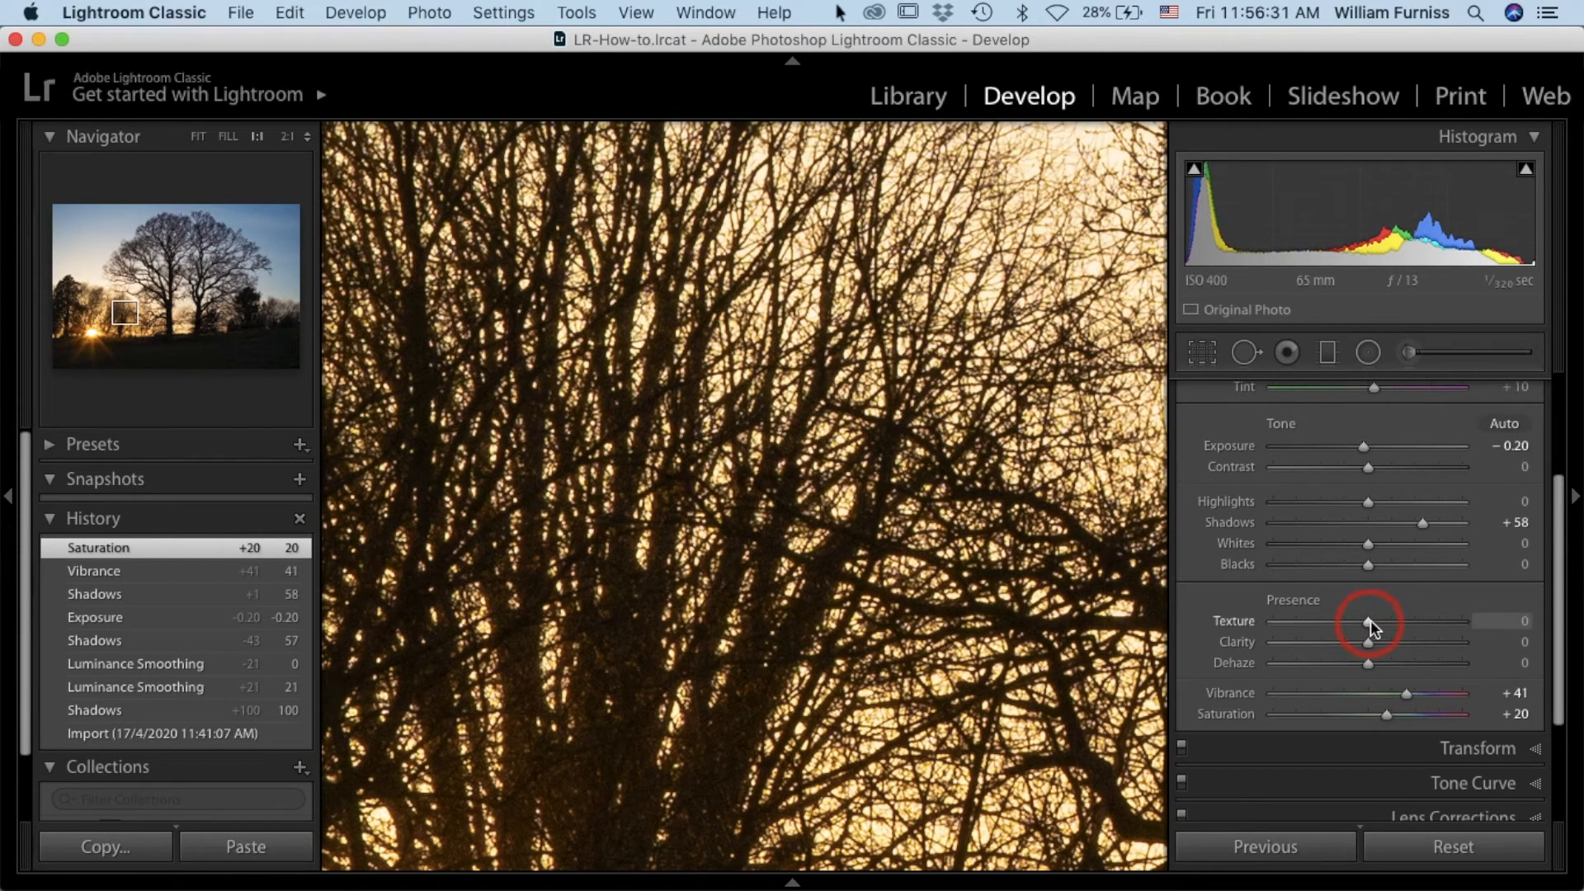
pyautogui.moveTo(1371, 620); pyautogui.dragTo(1566, 660)
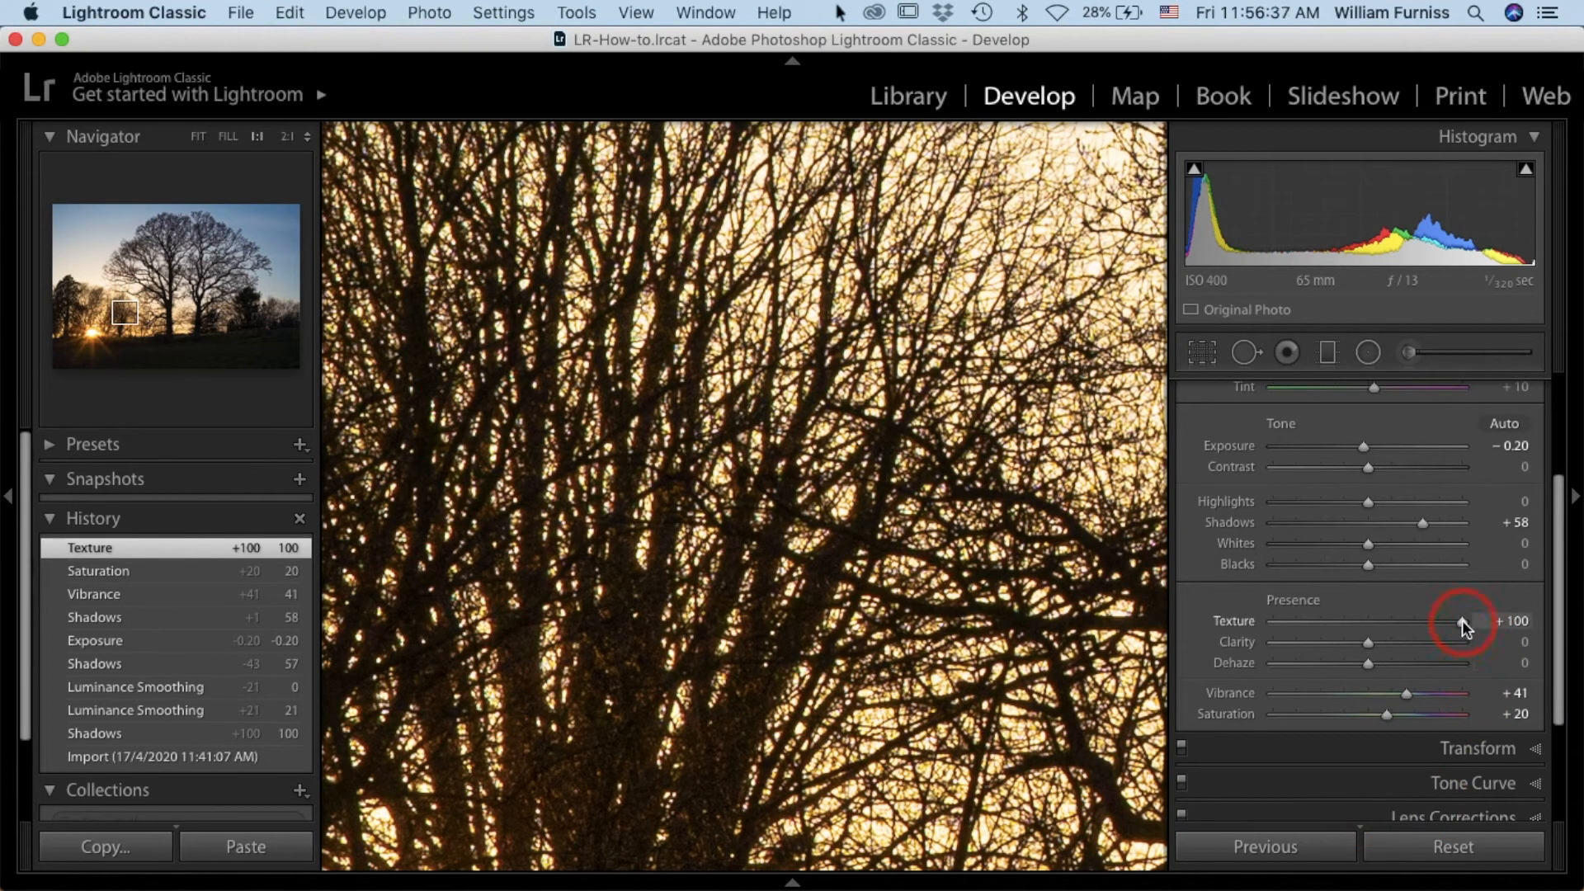
pyautogui.moveTo(1462, 620); pyautogui.dragTo(1369, 627)
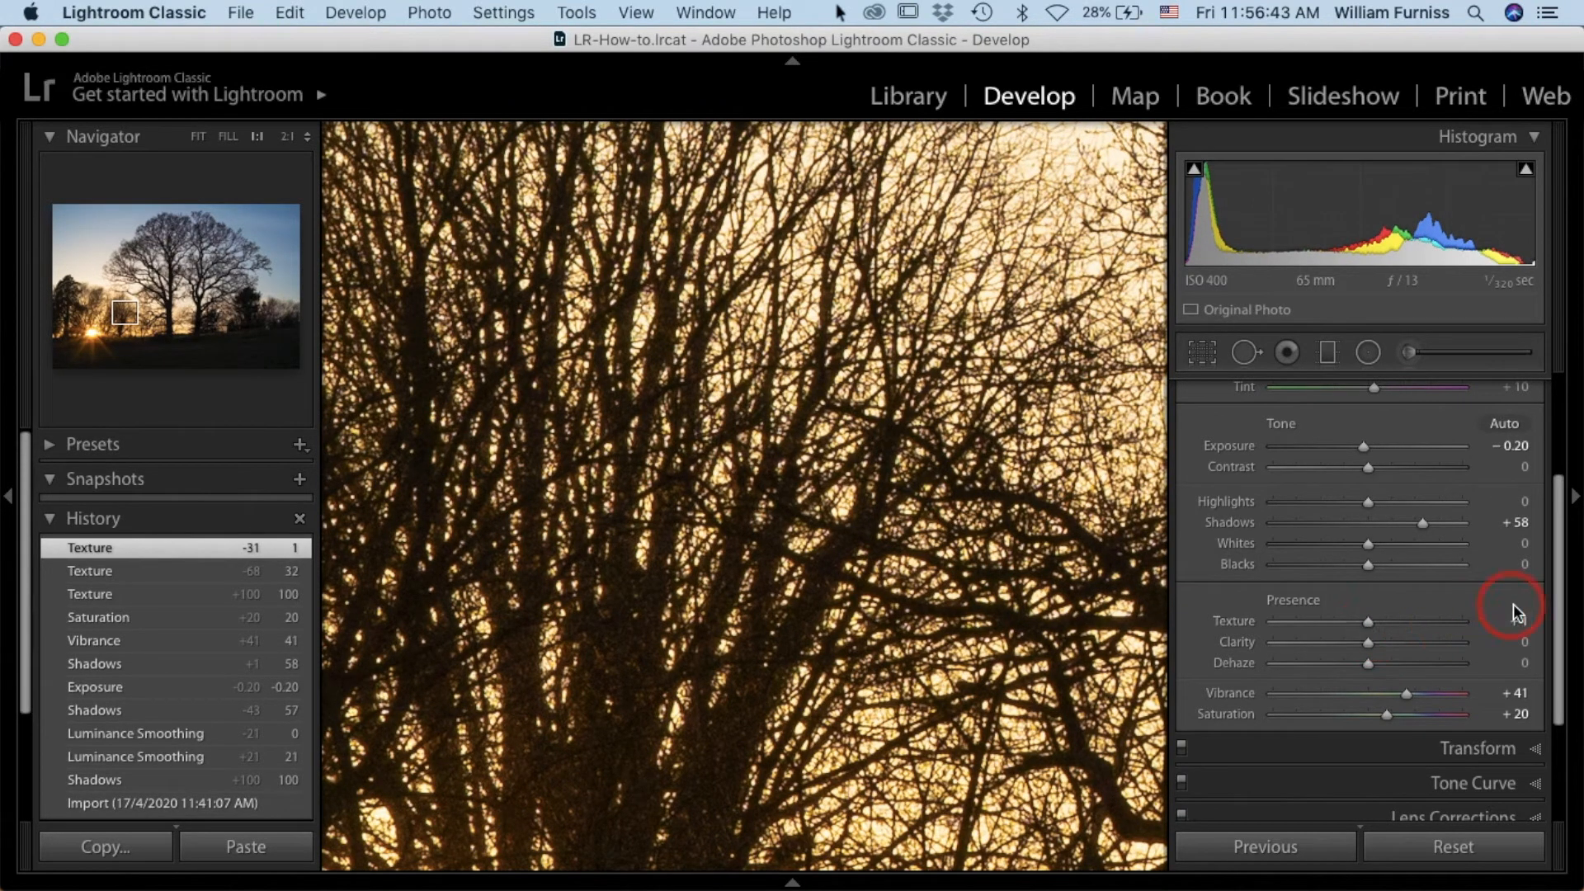
pyautogui.click(1520, 627)
pyautogui.write('0')
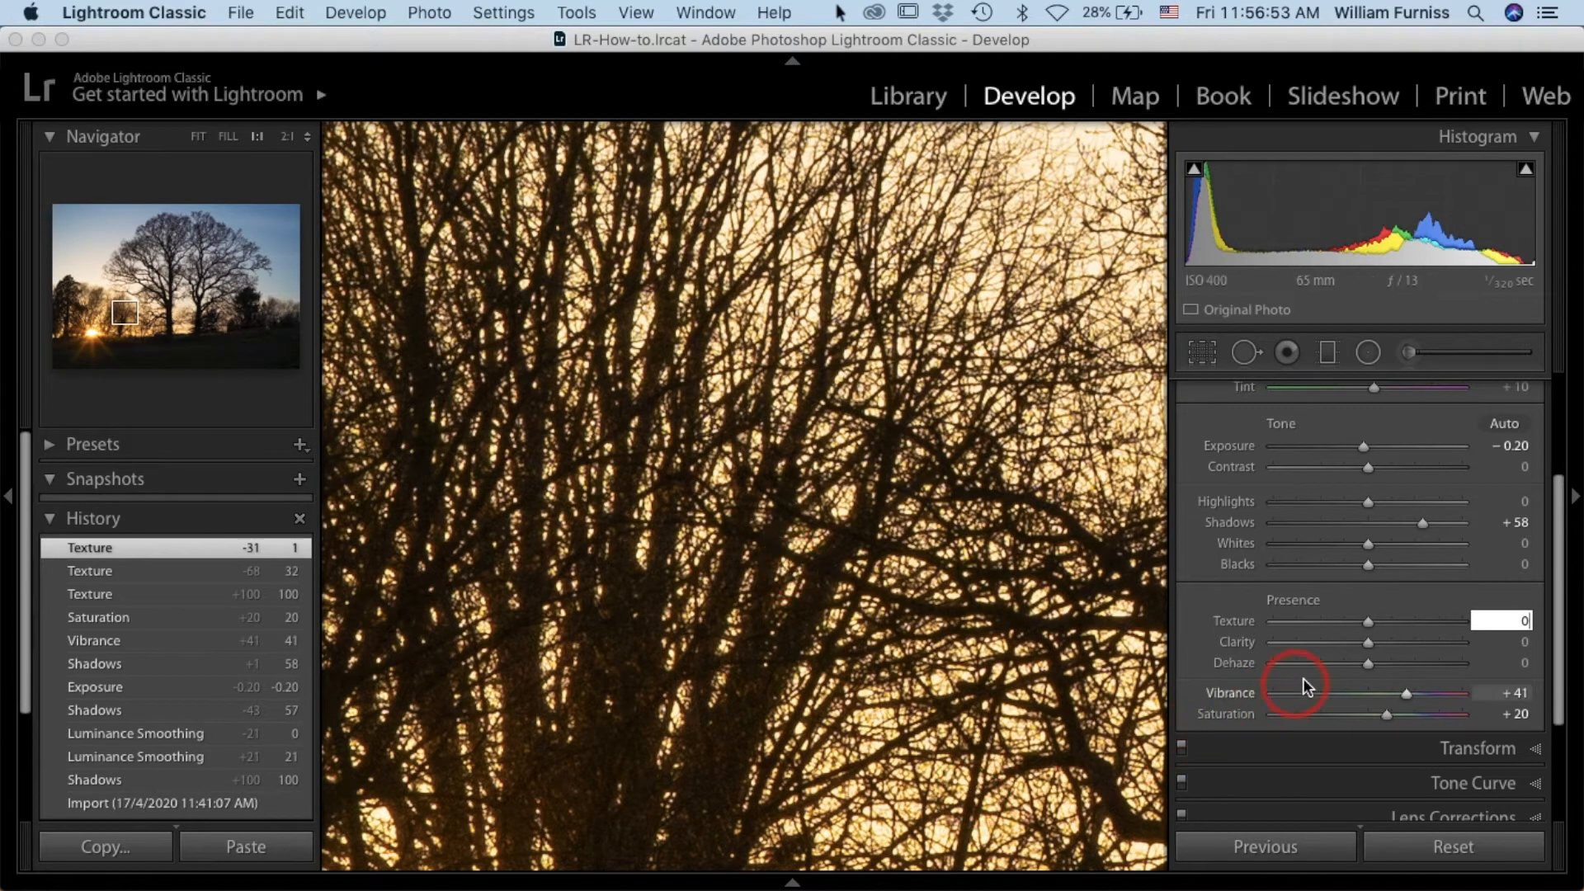
# - Try clarity at +100, check its effect on the whole tree photo, and reset it to 0
pyautogui.click(1369, 642)
pyautogui.moveTo(1369, 642); pyautogui.dragTo(1539, 661)
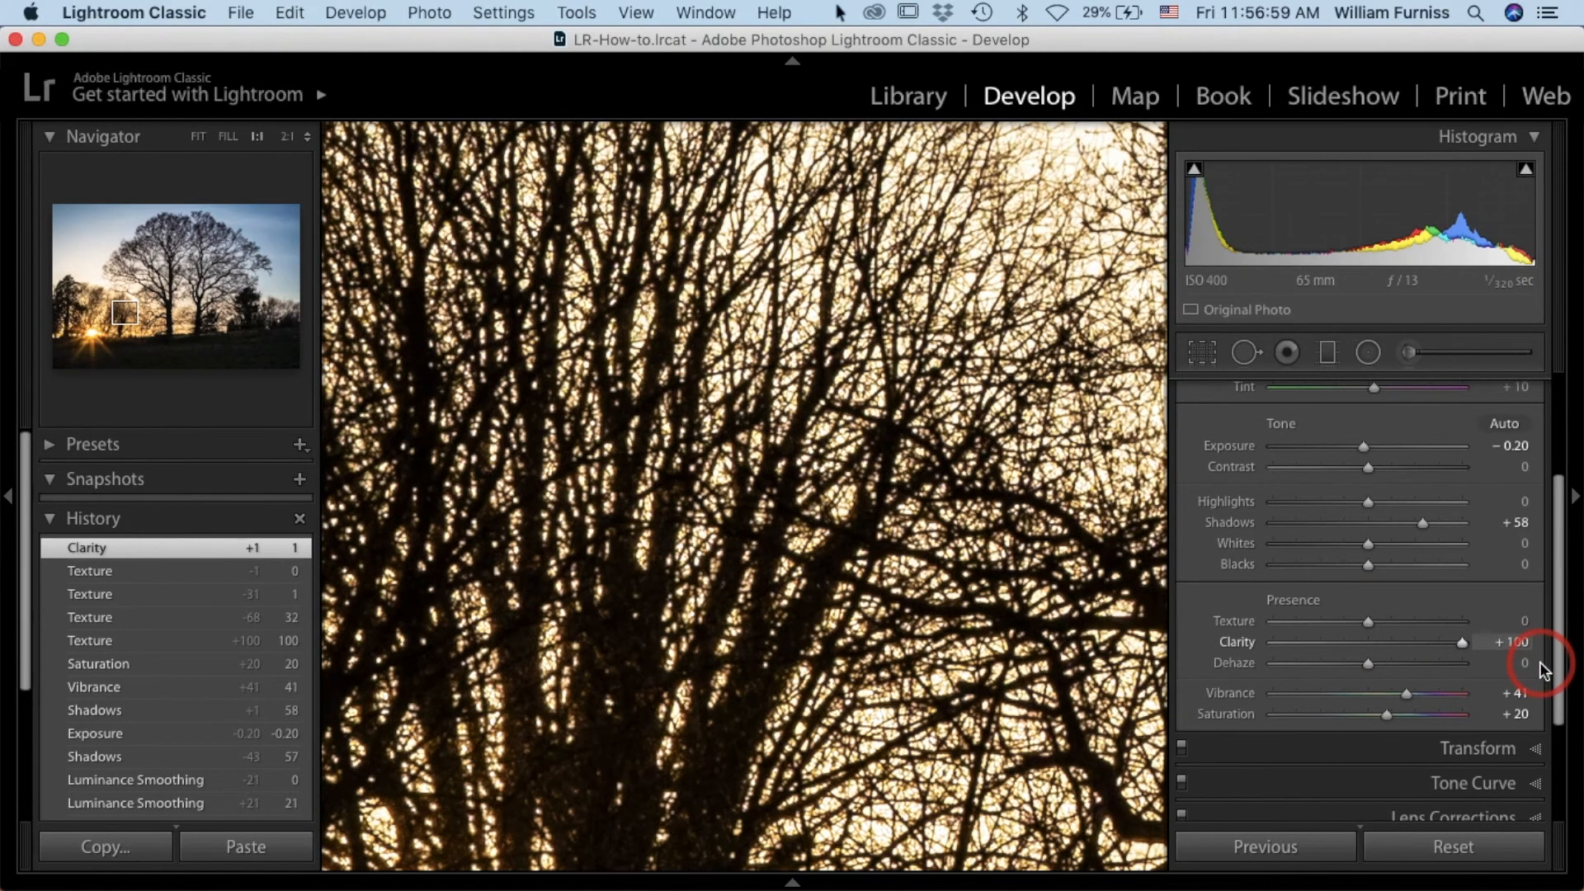
pyautogui.click(1018, 560)
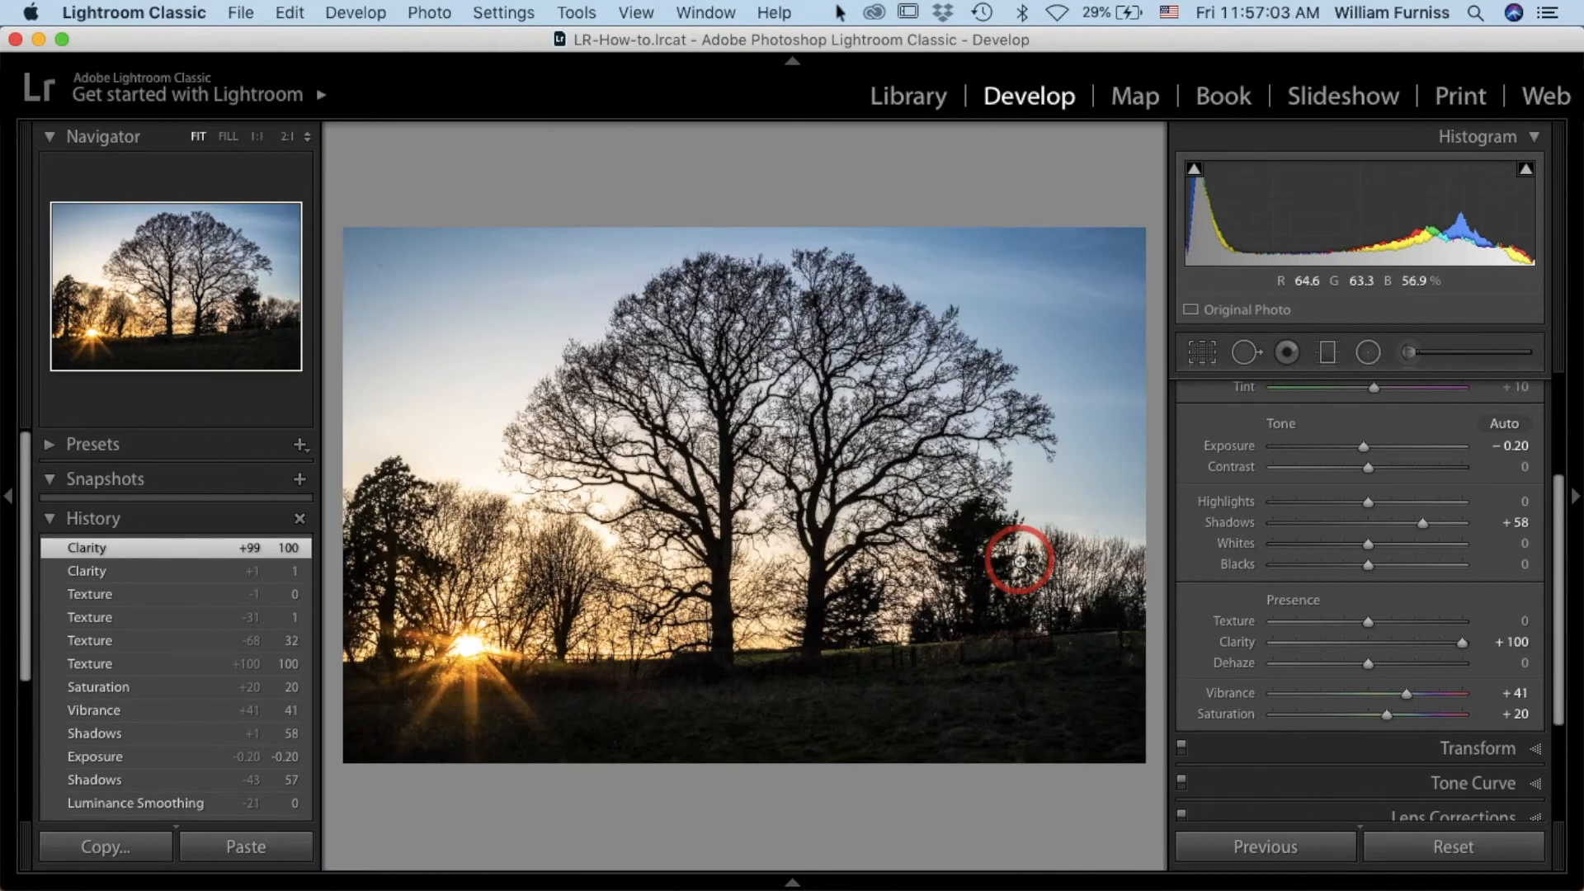
pyautogui.moveTo(1459, 645)
pyautogui.mouseDown()
pyautogui.moveTo(1364, 652)
pyautogui.moveTo(1475, 651)
pyautogui.moveTo(1388, 662)
pyautogui.moveTo(1463, 658)
pyautogui.mouseUp()
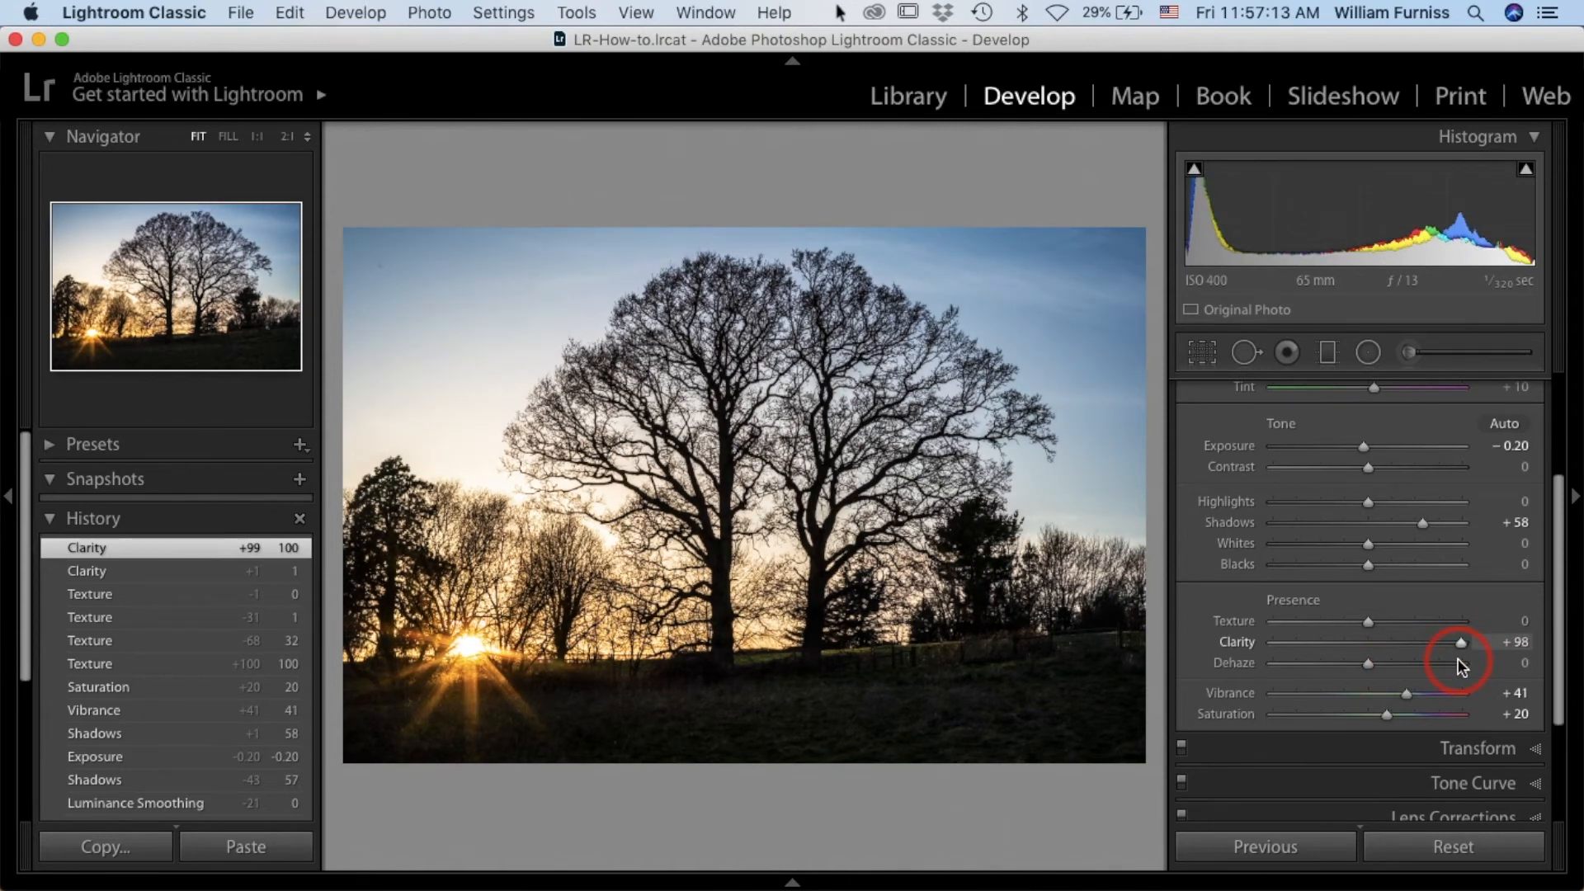
pyautogui.click(1521, 642)
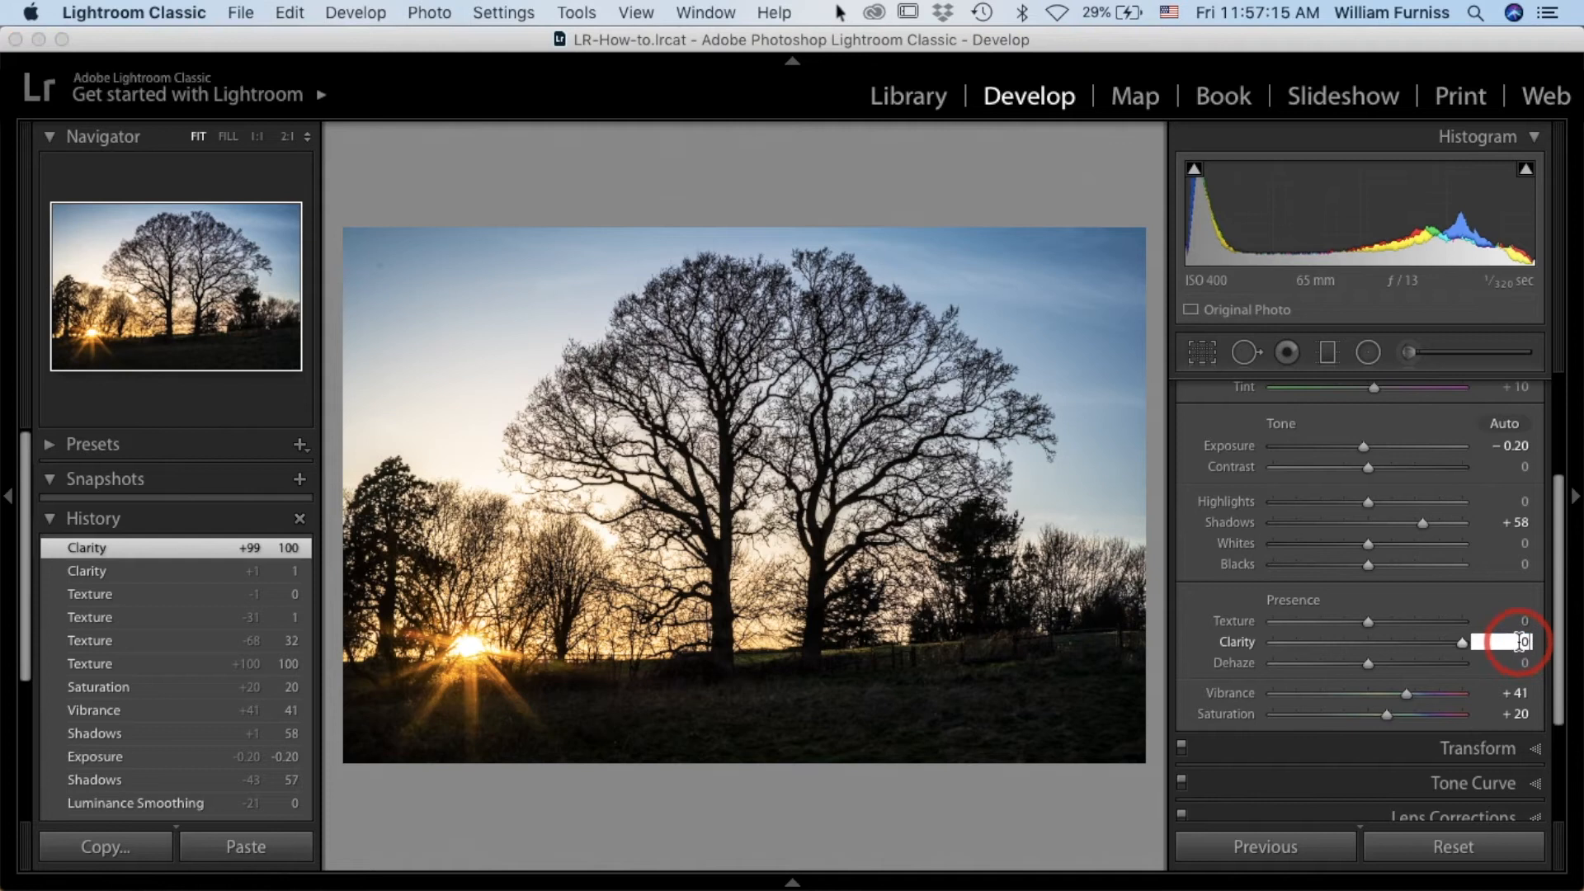
pyautogui.write('0')
pyautogui.press('Return')
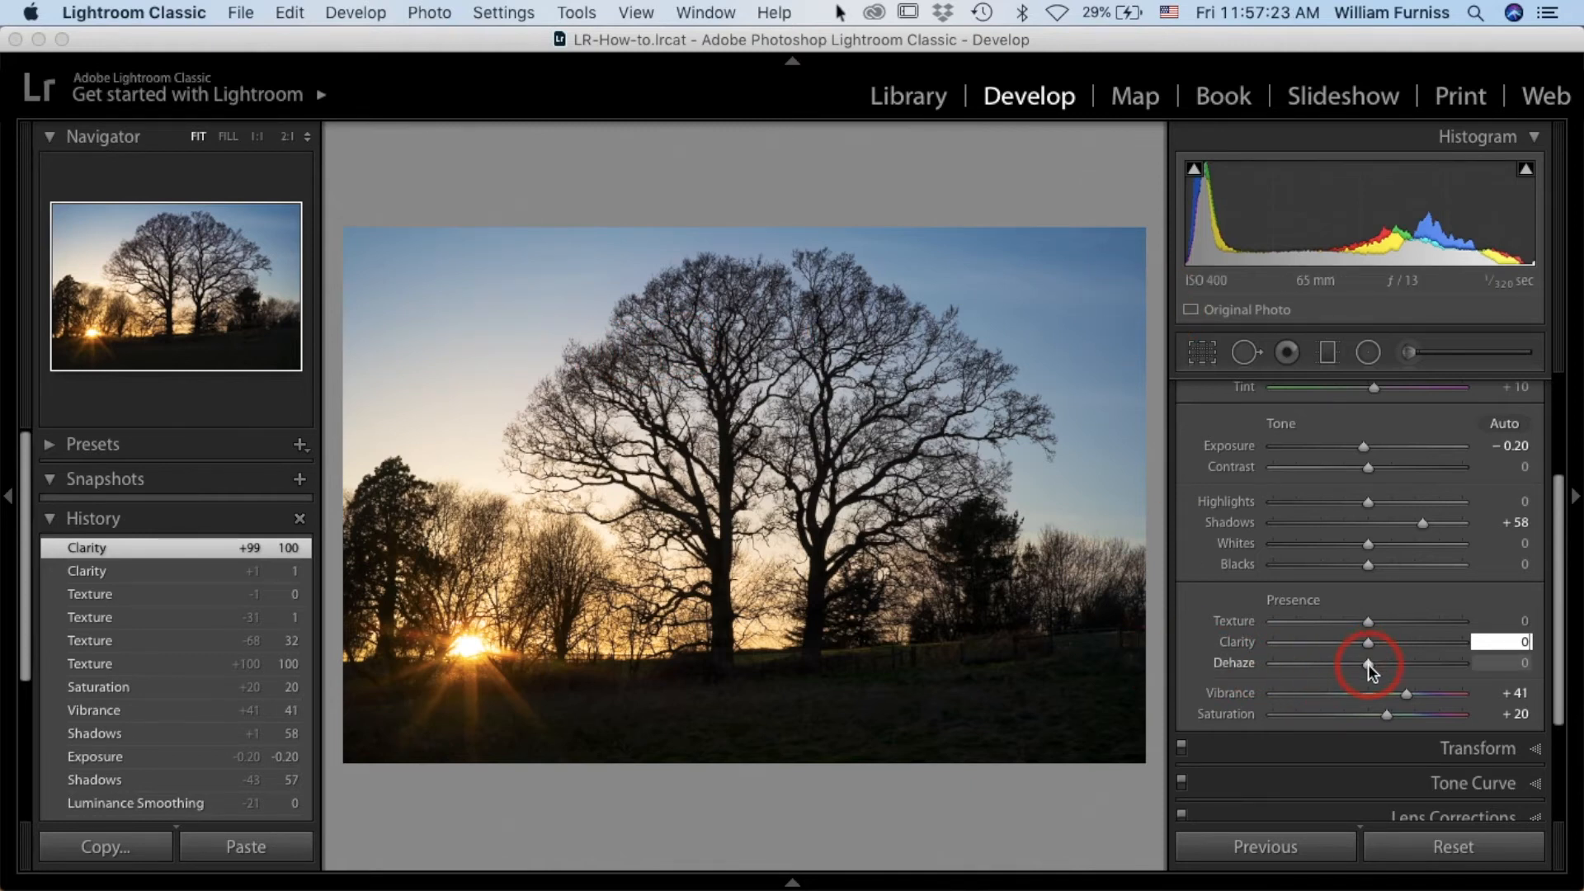
# - Set the tree photo's dehaze to +24, and look over the Transform options
pyautogui.moveTo(1368, 662); pyautogui.dragTo(1501, 647)
pyautogui.press('super+z')
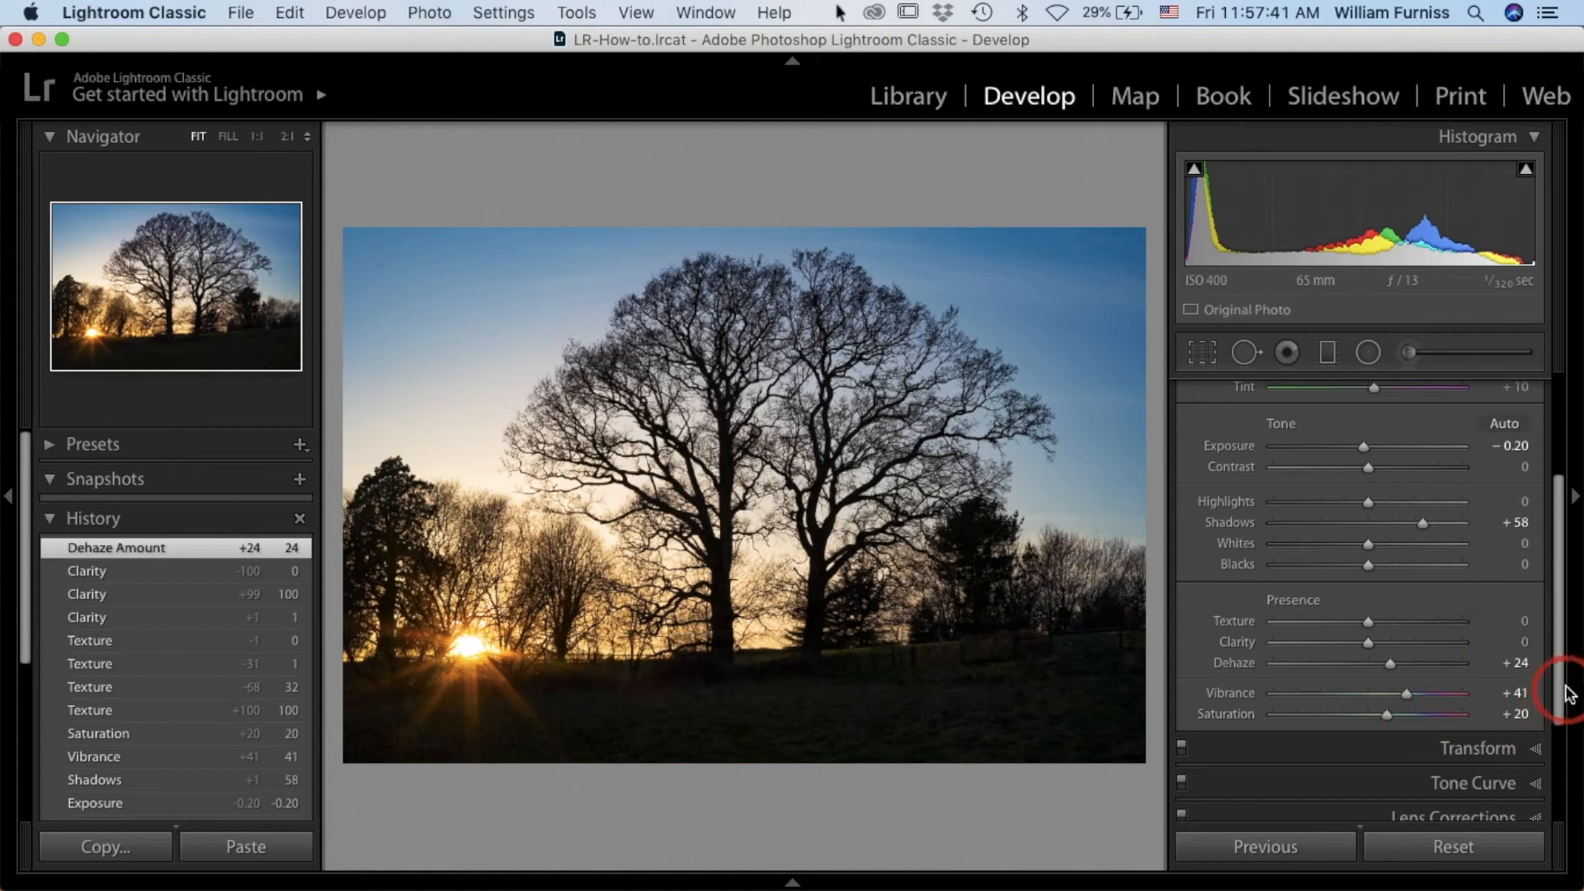
pyautogui.click(1430, 751)
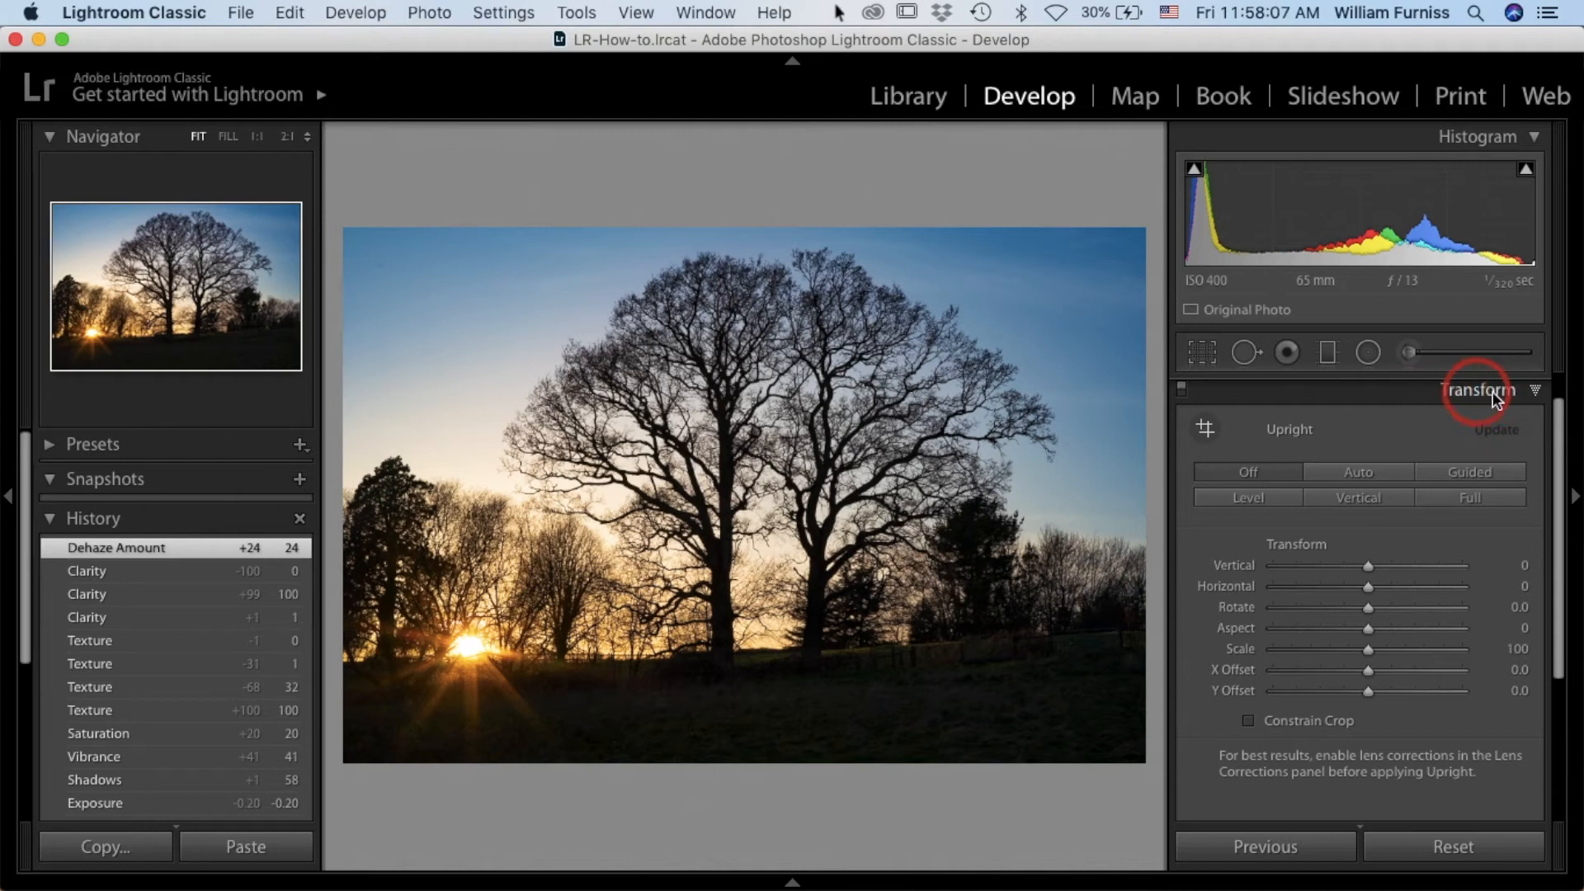
pyautogui.click(1535, 392)
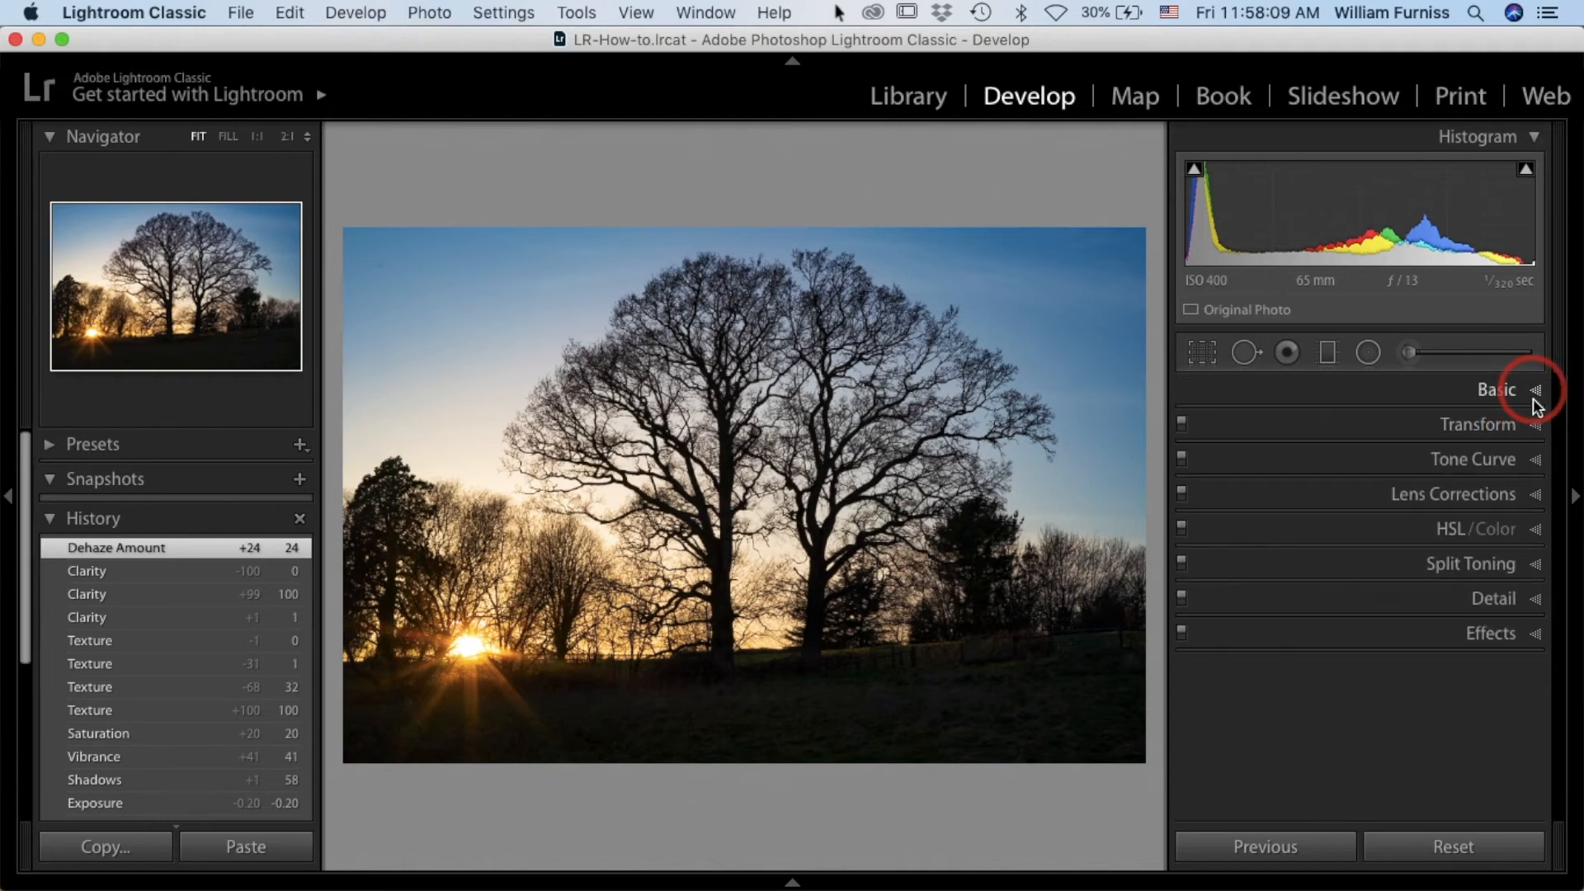
# - Try the Medium Contrast point curve on the tree photo, and return the curve to Linear
pyautogui.click(1383, 459)
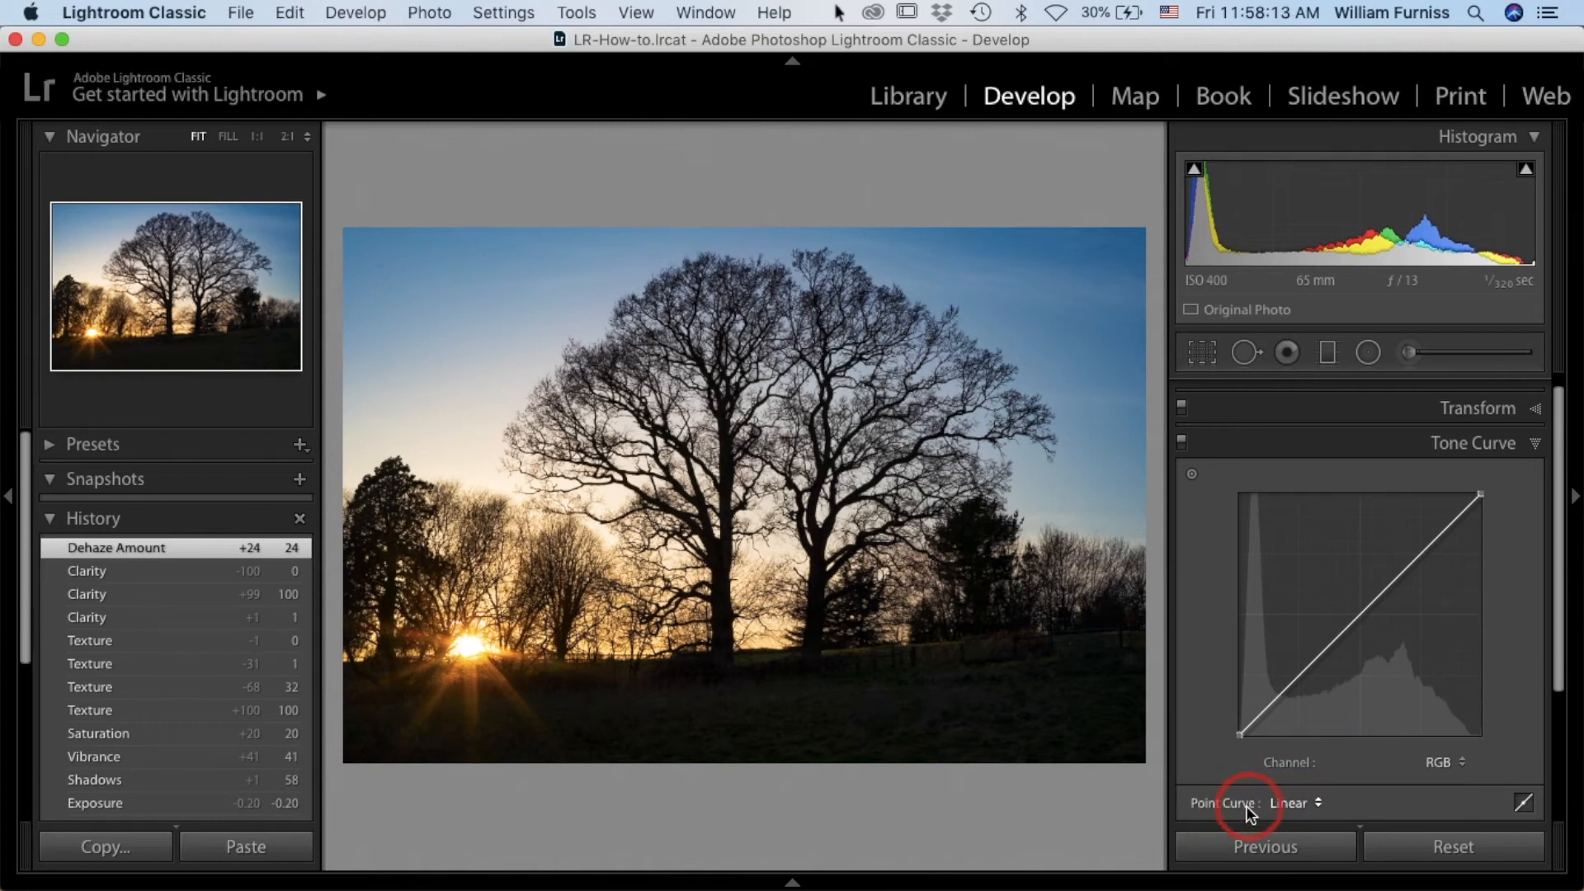
pyautogui.click(1292, 800)
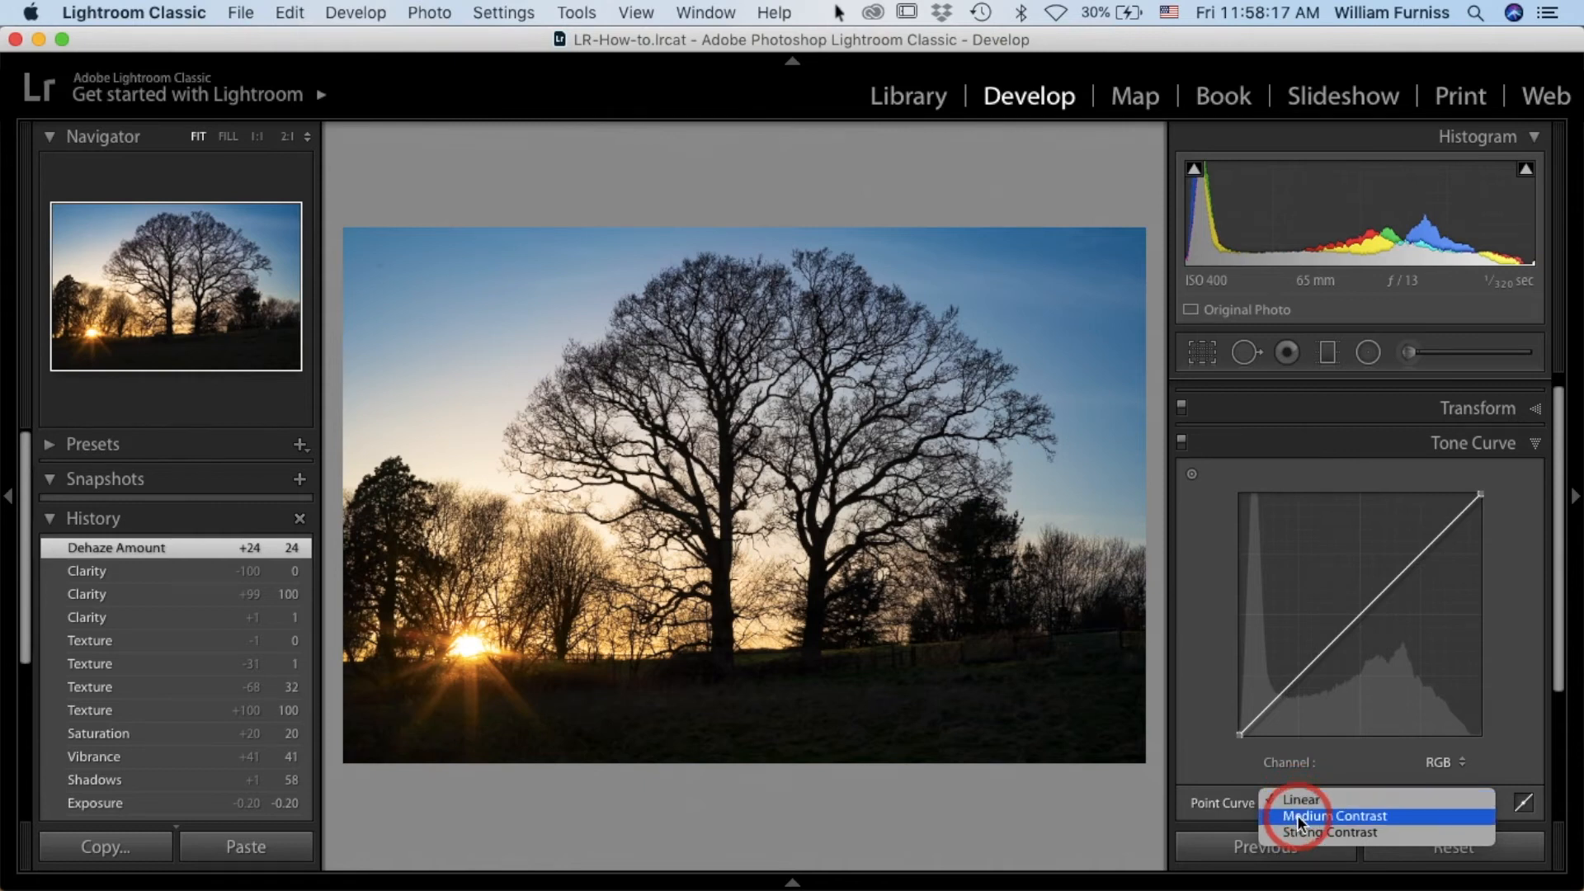
pyautogui.click(1297, 816)
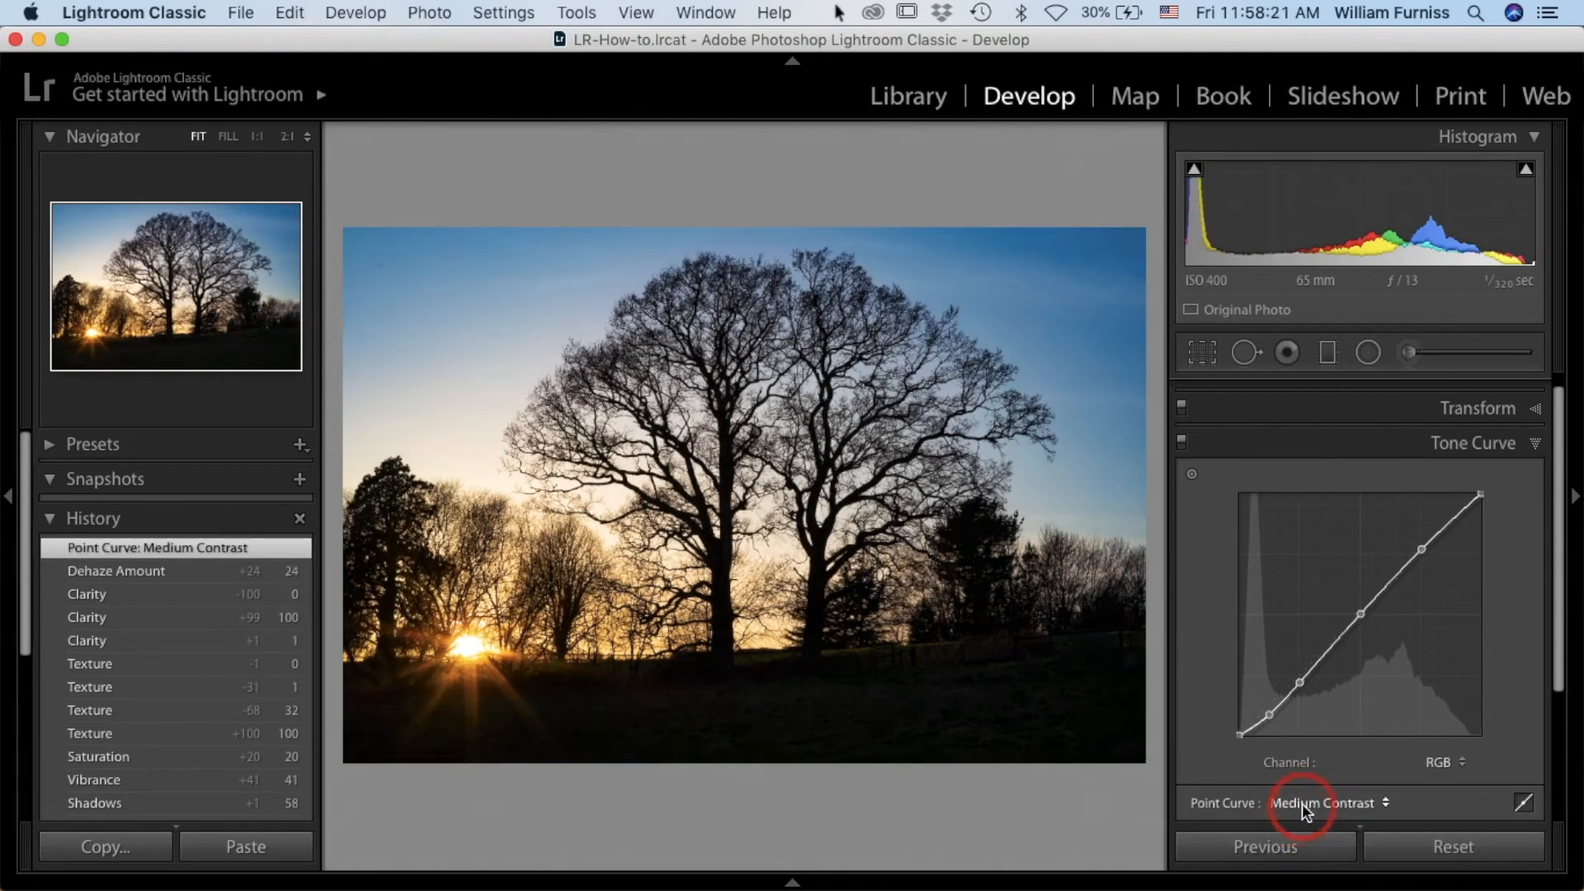
pyautogui.click(1306, 804)
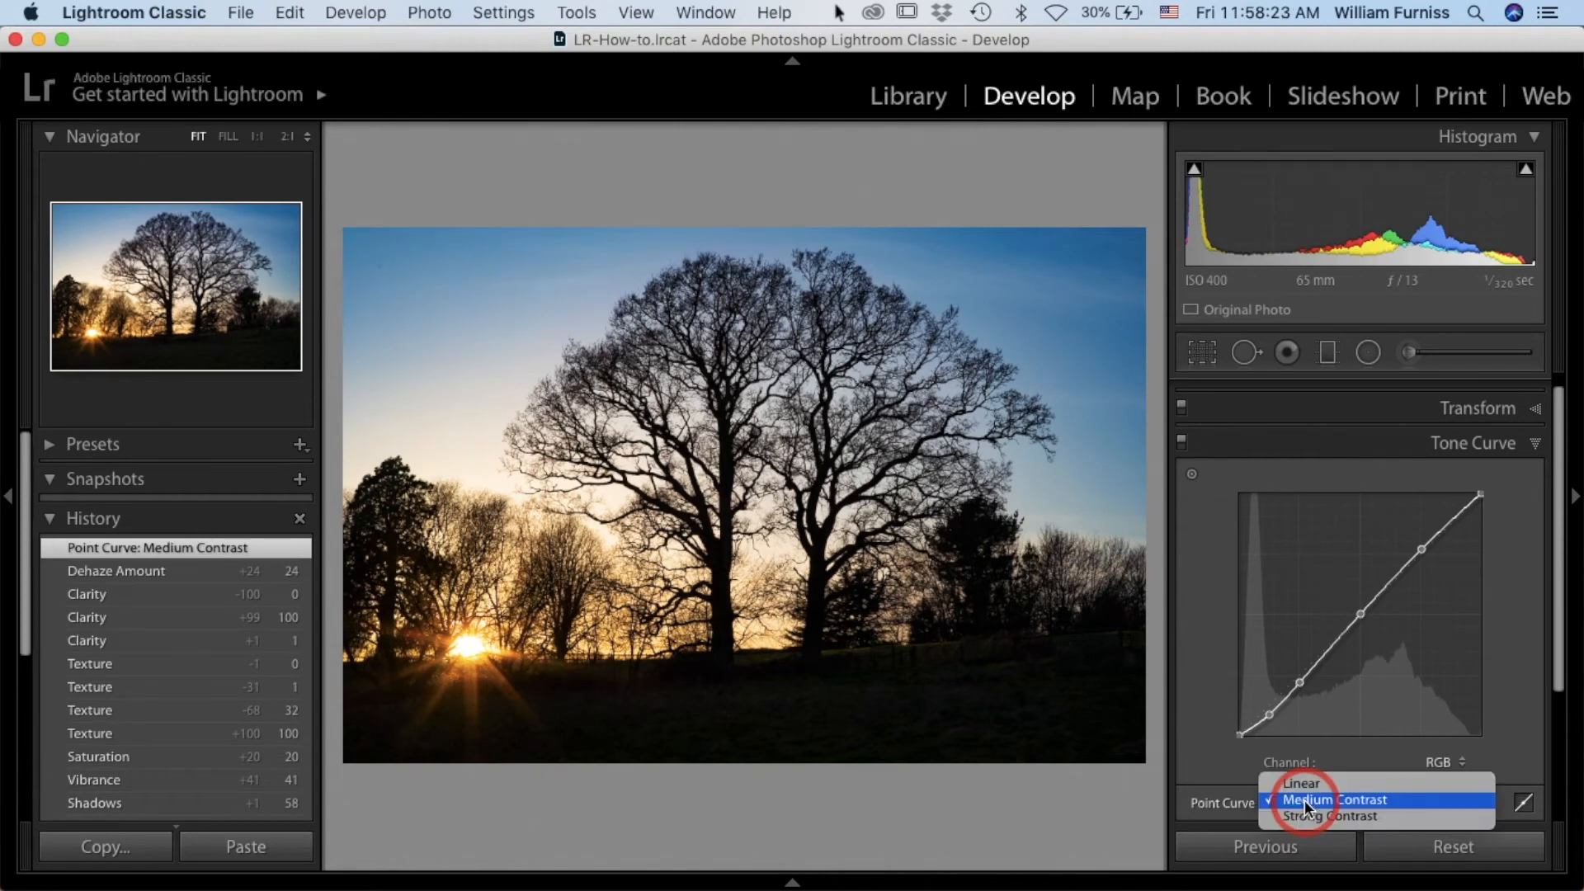
pyautogui.click(1313, 784)
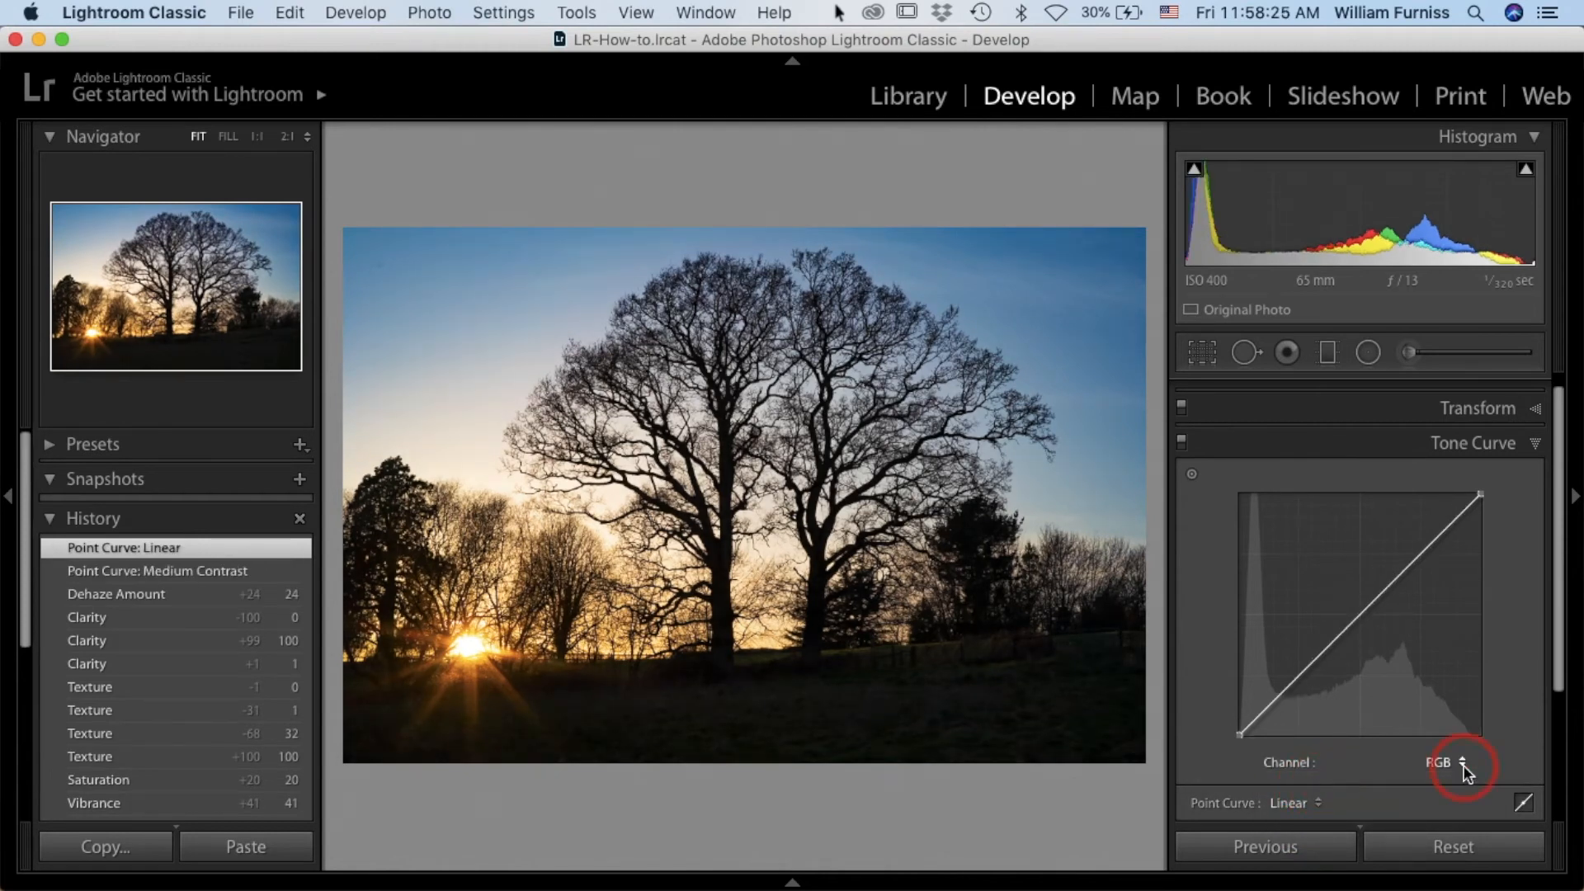
pyautogui.moveTo(1562, 639); pyautogui.dragTo(1560, 642)
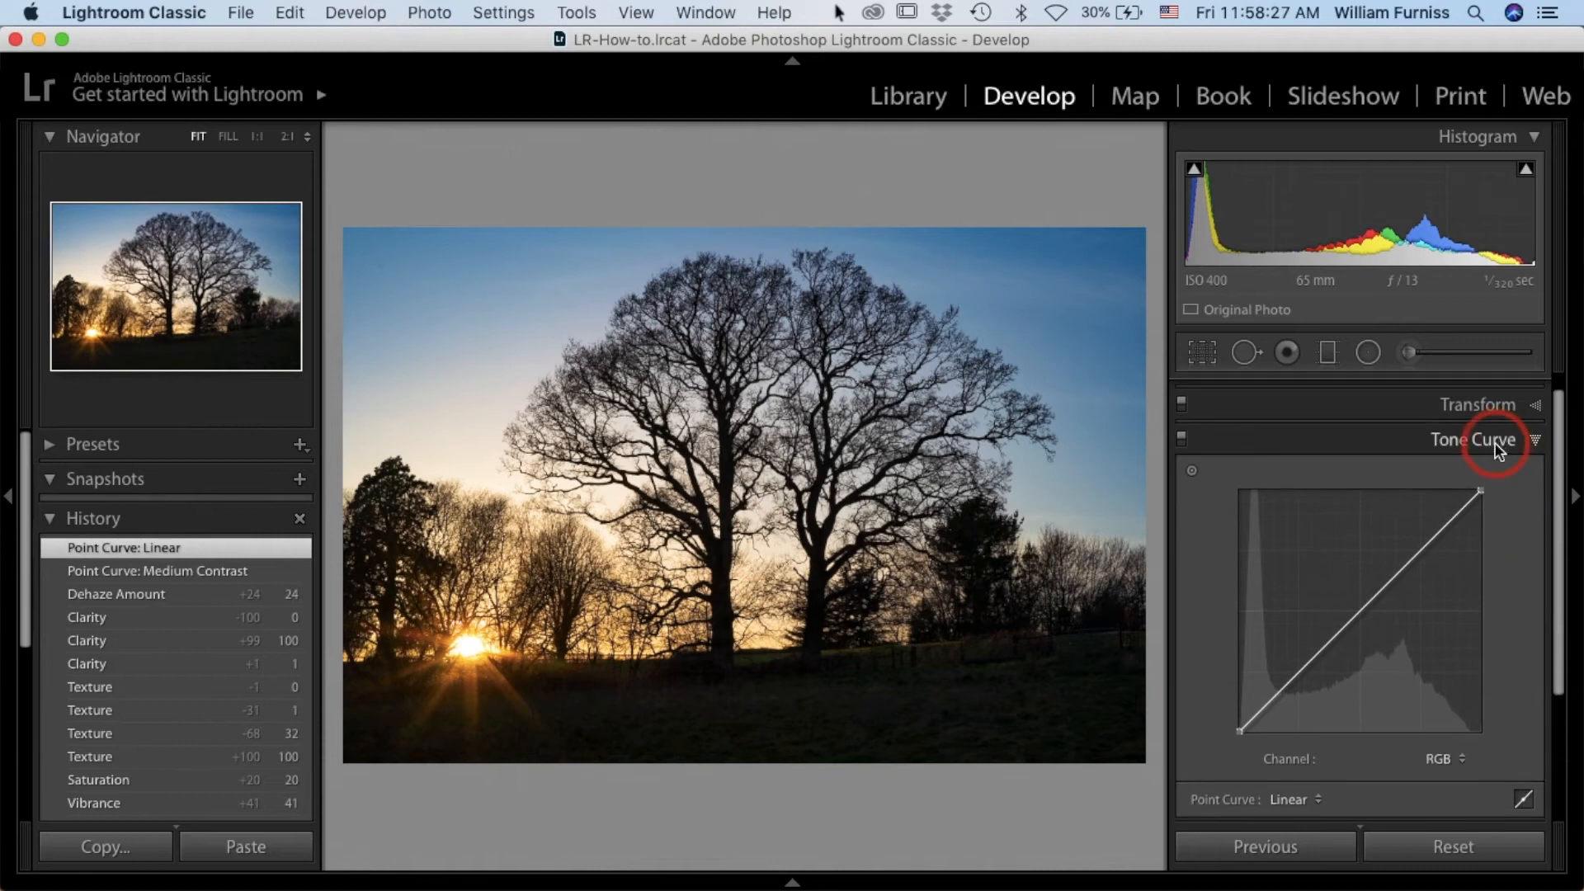
pyautogui.click(1497, 437)
# - Open the rooftop photo WFS06443.ARW for developing, and show its profile-based lens correction settings
pyautogui.click(1492, 488)
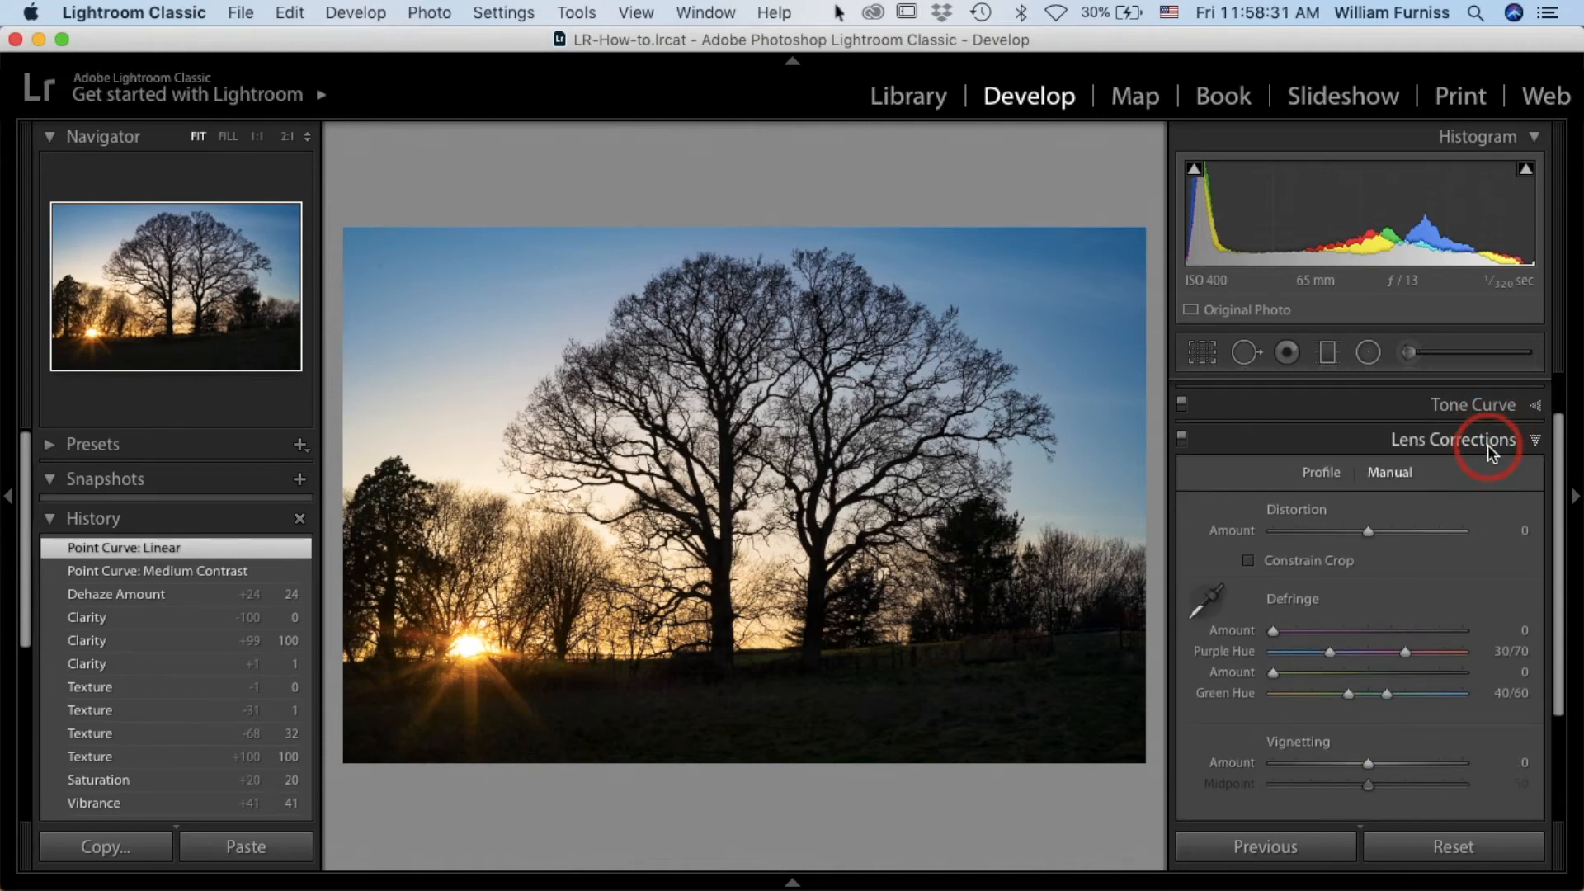
pyautogui.press('g')
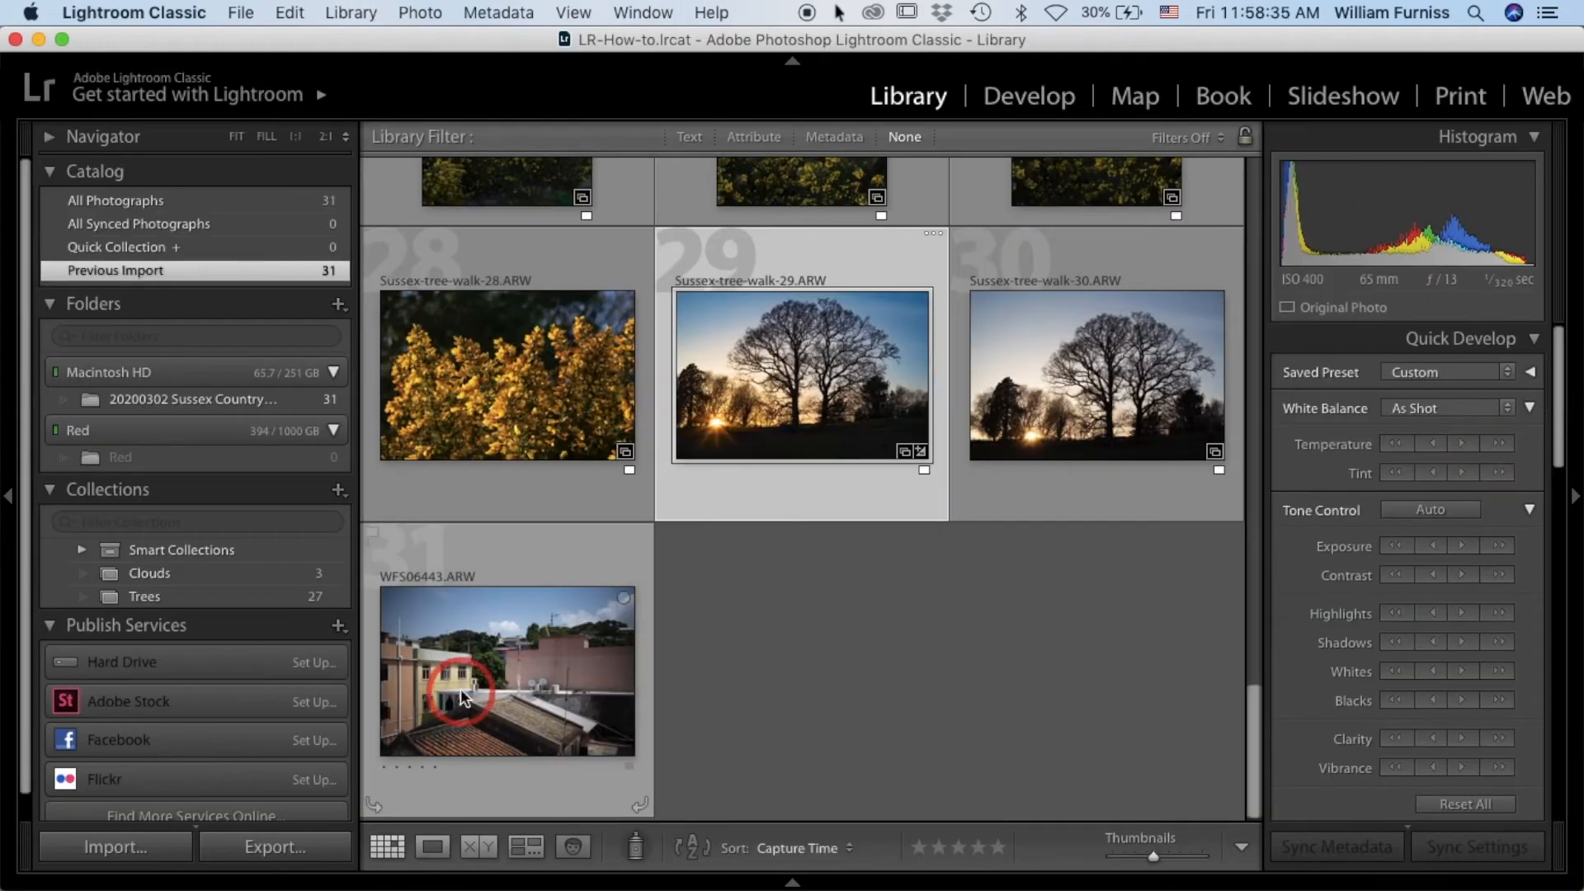
pyautogui.click(457, 685)
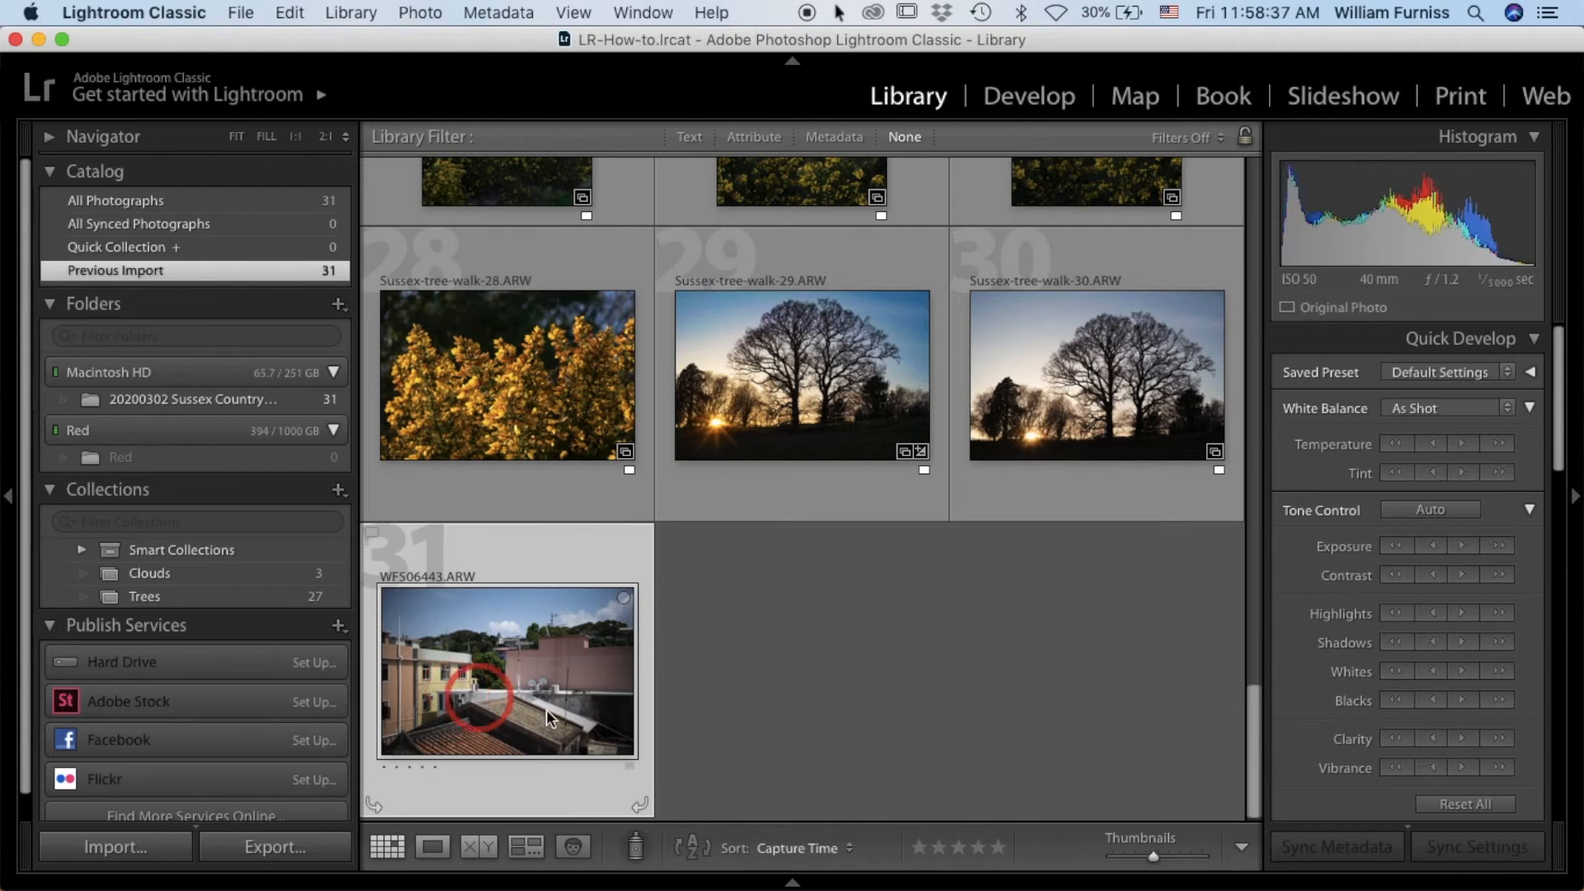
pyautogui.press('d')
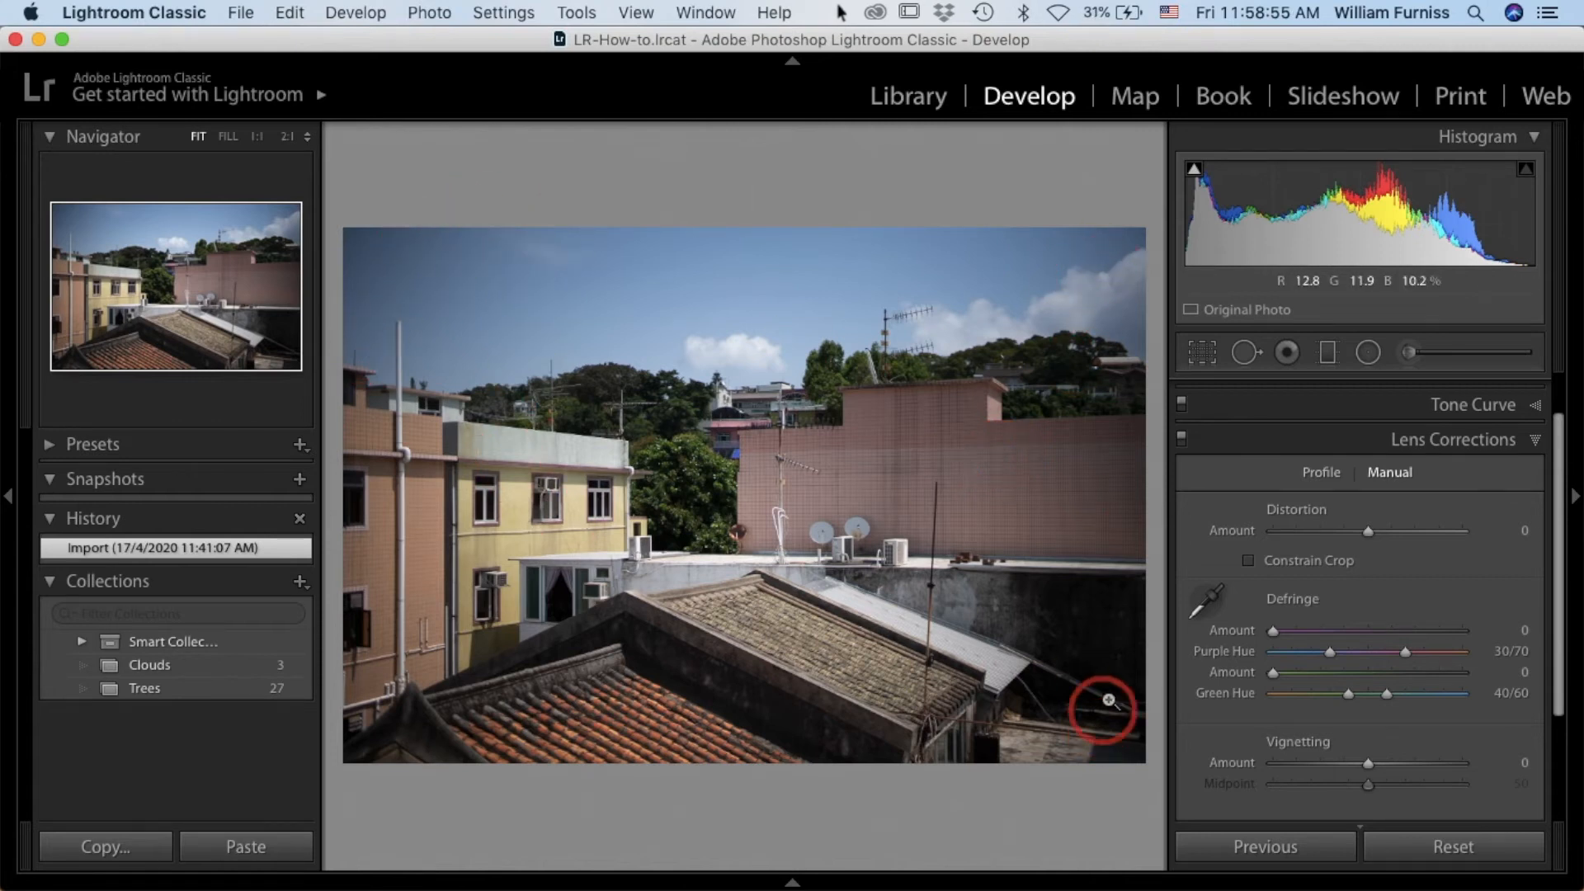
pyautogui.click(1323, 472)
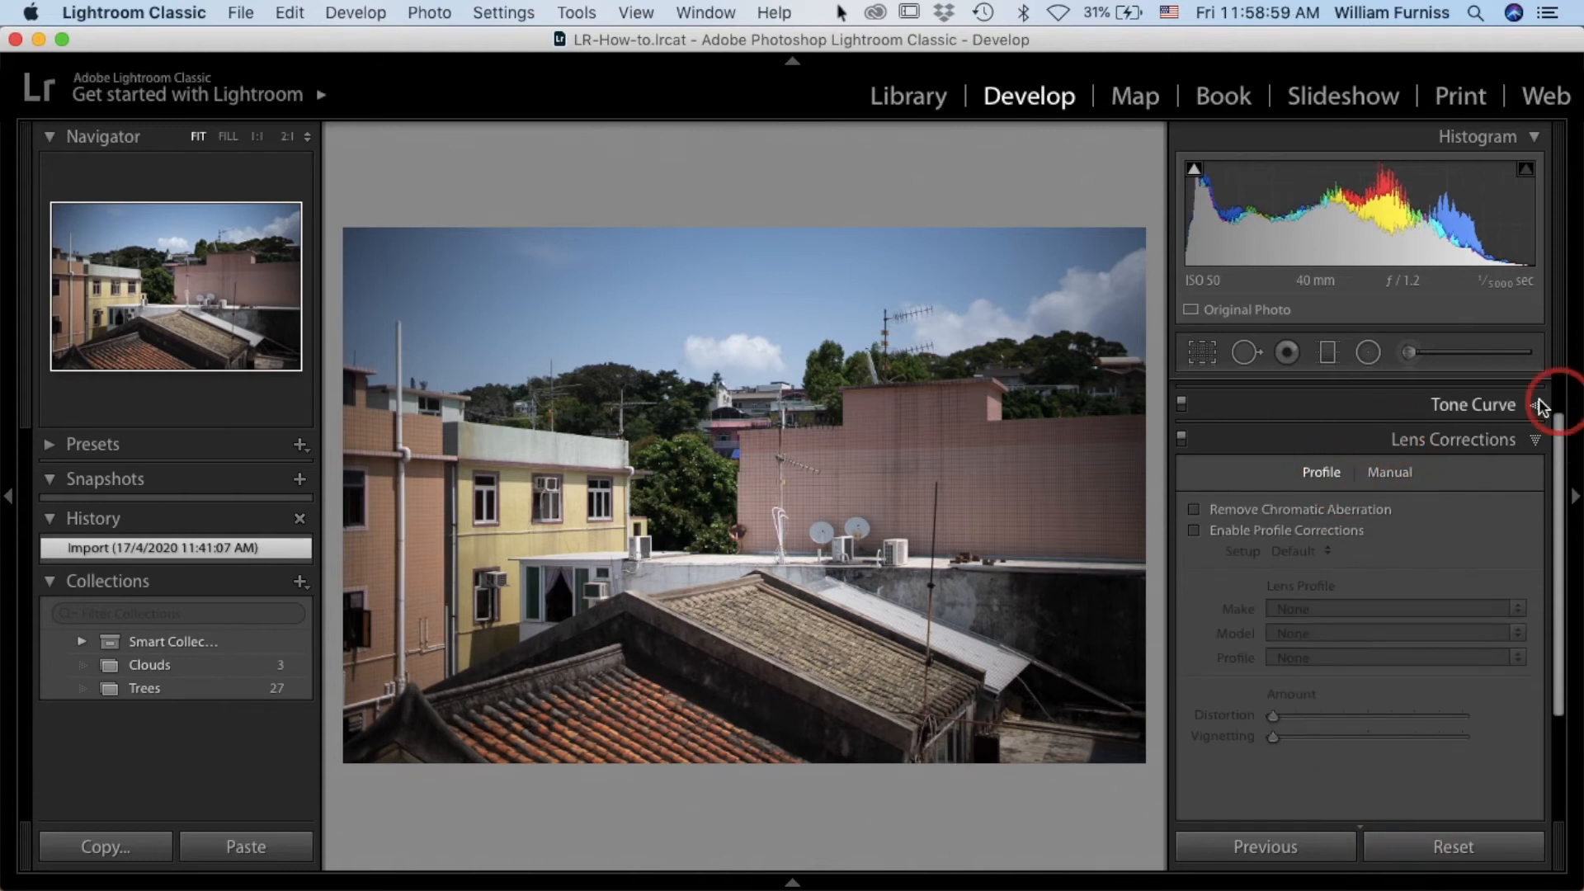
# - Enable profile corrections on the rooftop photo, and compare the air conditioner's fringes with Remove Chromatic Aberration on and off
pyautogui.click(1195, 531)
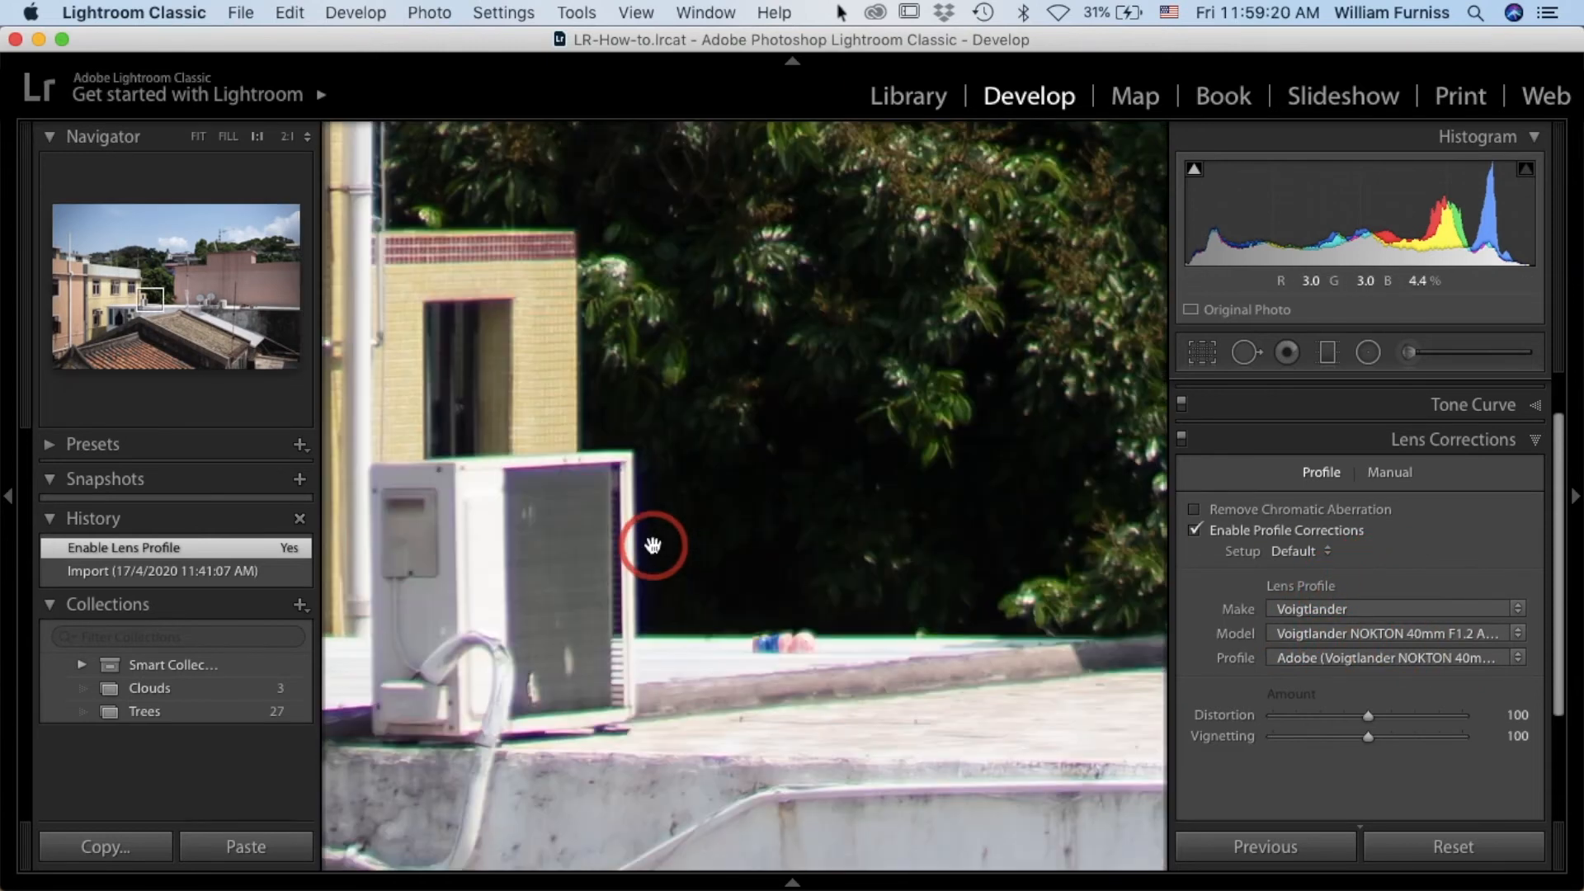
pyautogui.click(653, 544)
pyautogui.press('super+equal')
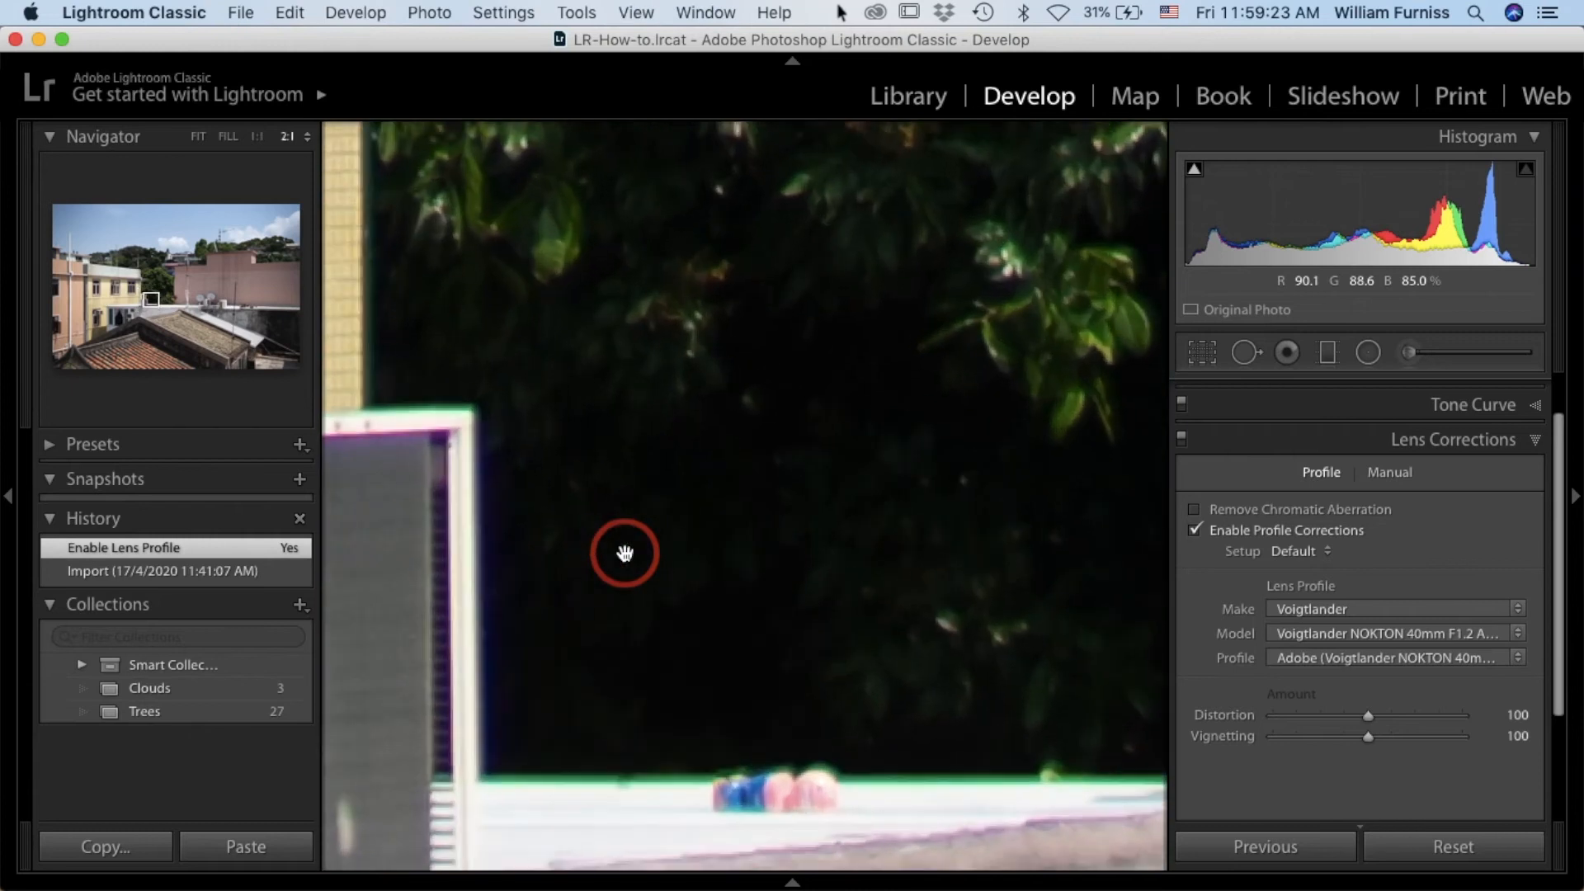
pyautogui.moveTo(671, 715); pyautogui.dragTo(1024, 513)
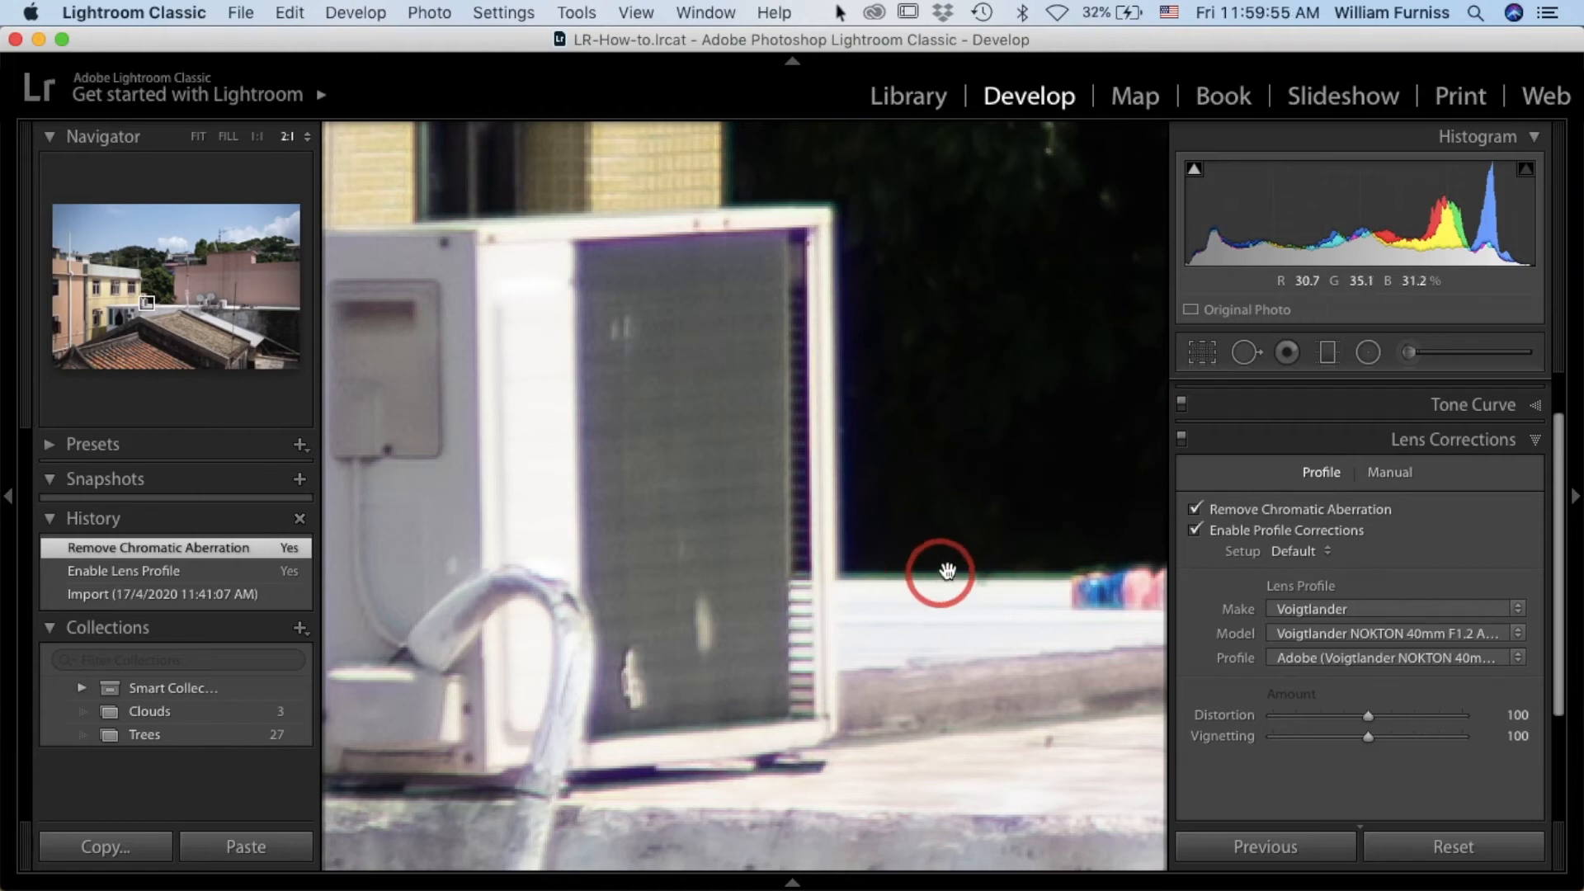
pyautogui.click(1193, 509)
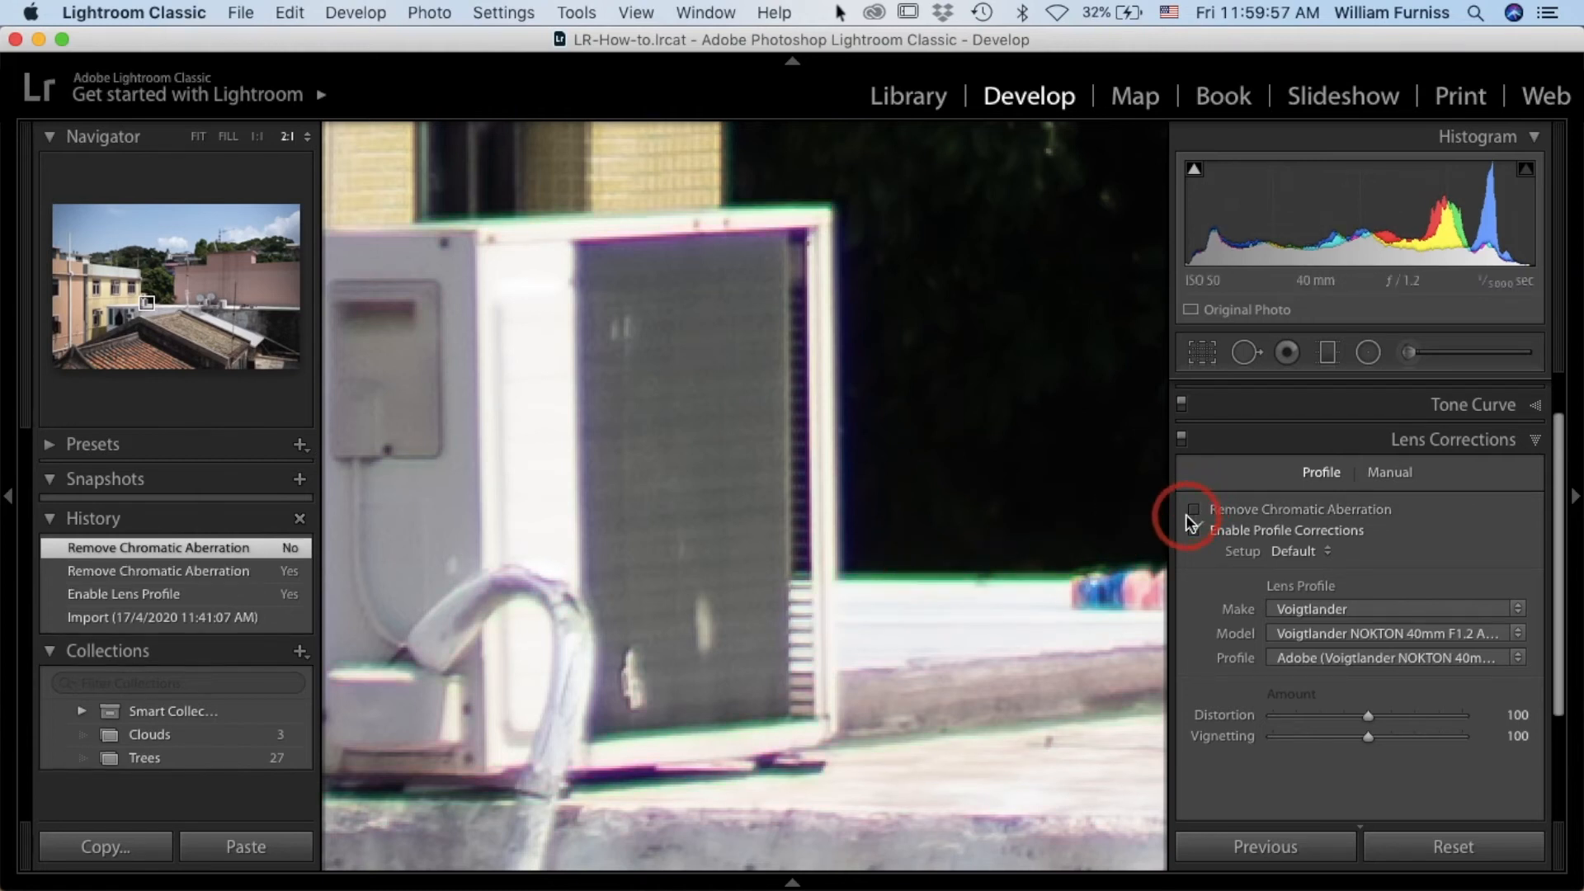
# - Defringe the rooftop photo manually by sampling the green ledge fringe and purple air-conditioner fringe, and undo an extra sample near the yellow wall
pyautogui.click(1403, 473)
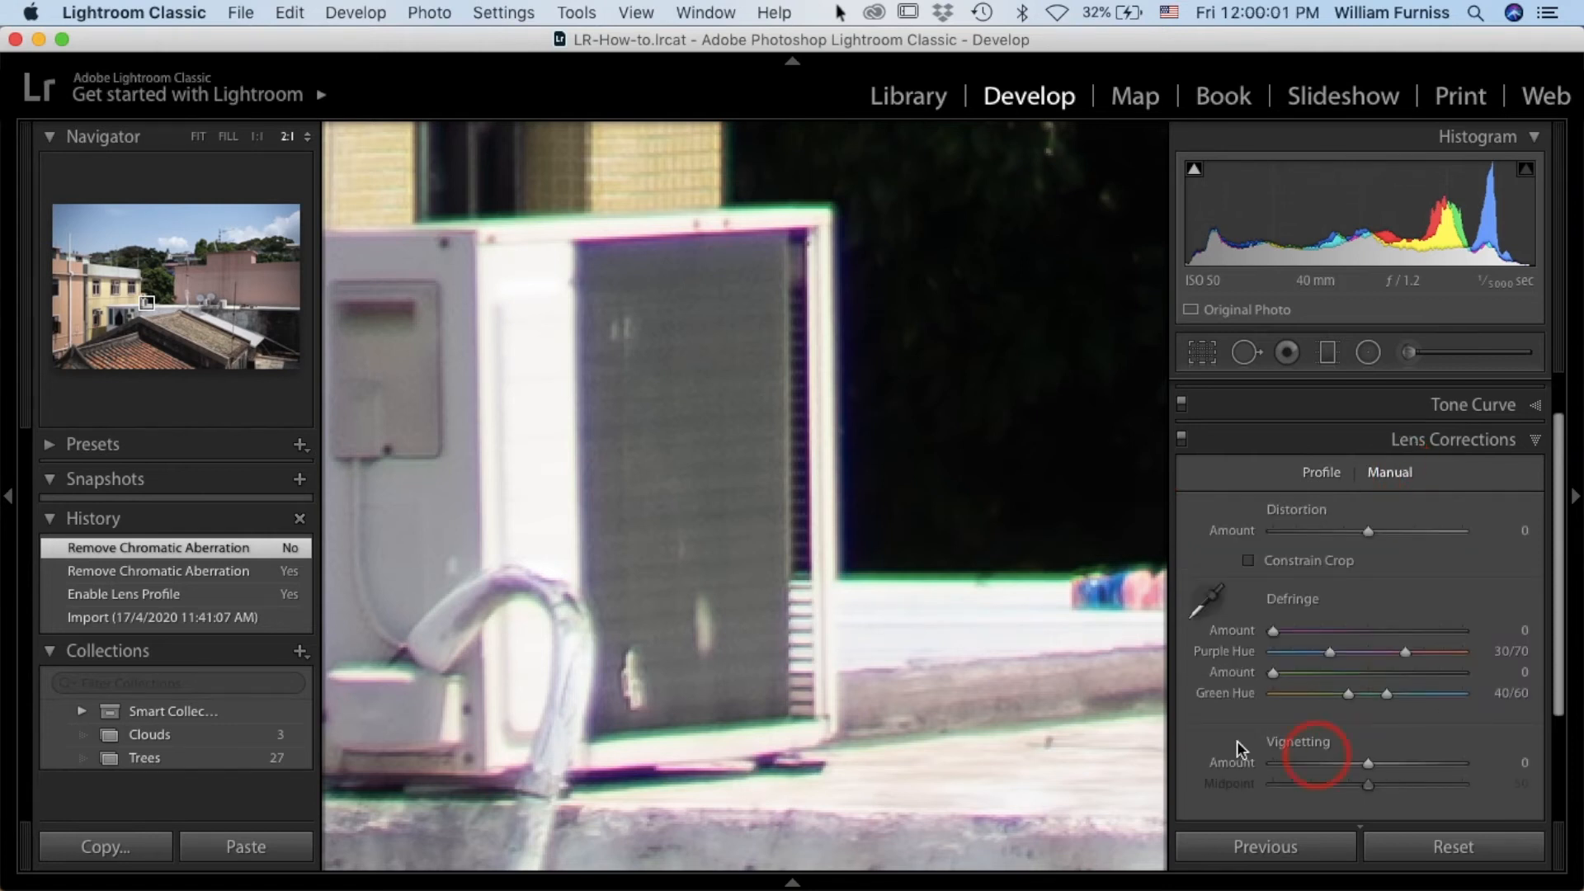
pyautogui.click(1206, 601)
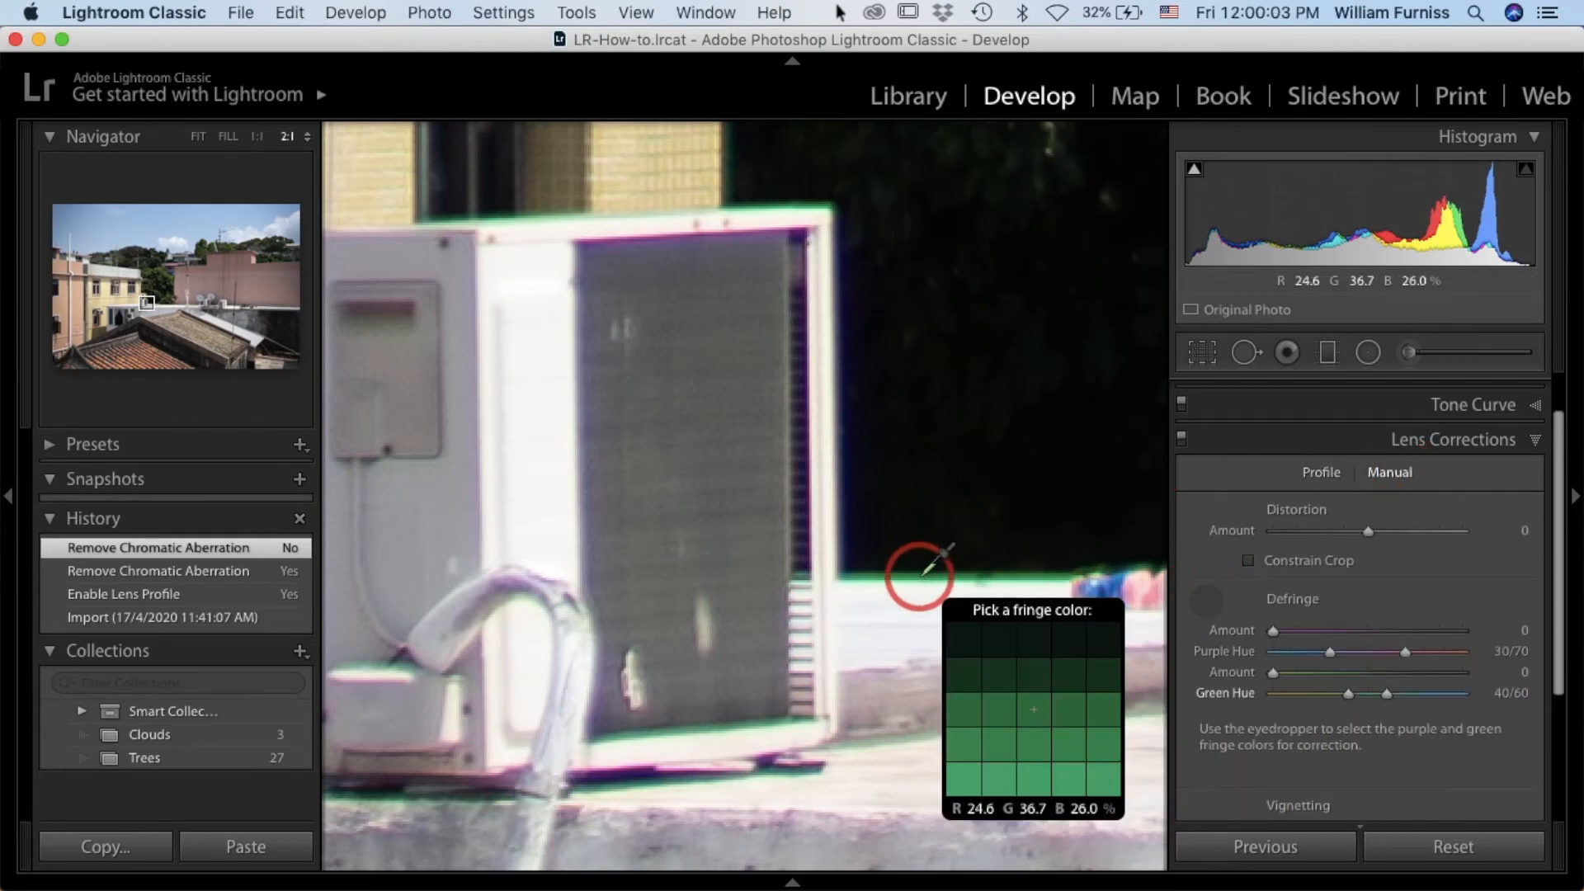
pyautogui.click(923, 572)
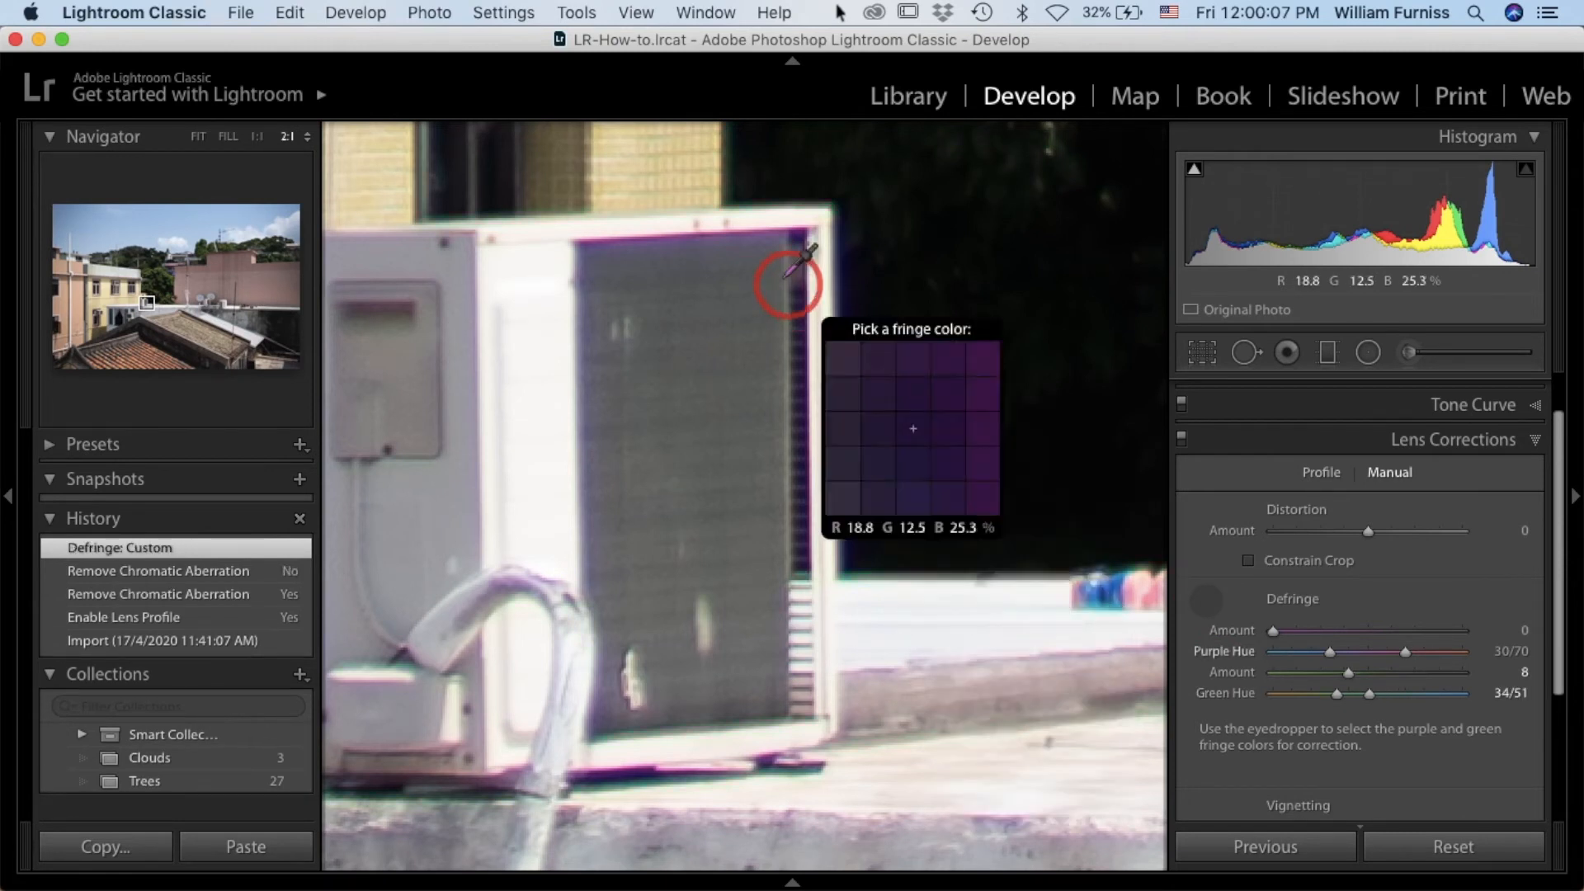
pyautogui.click(760, 234)
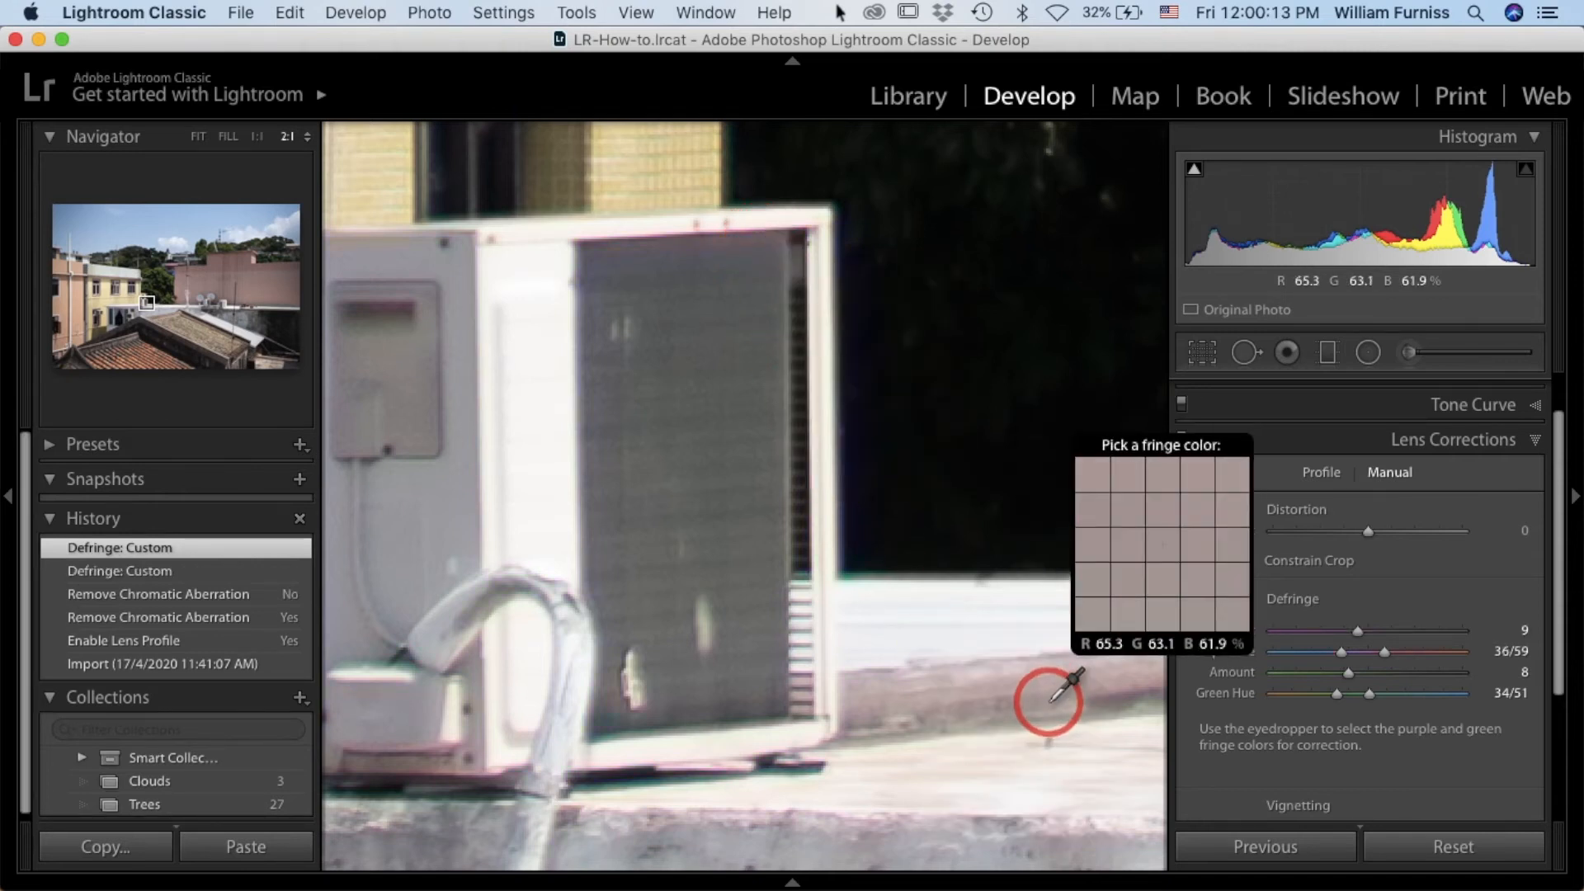
pyautogui.click(670, 141)
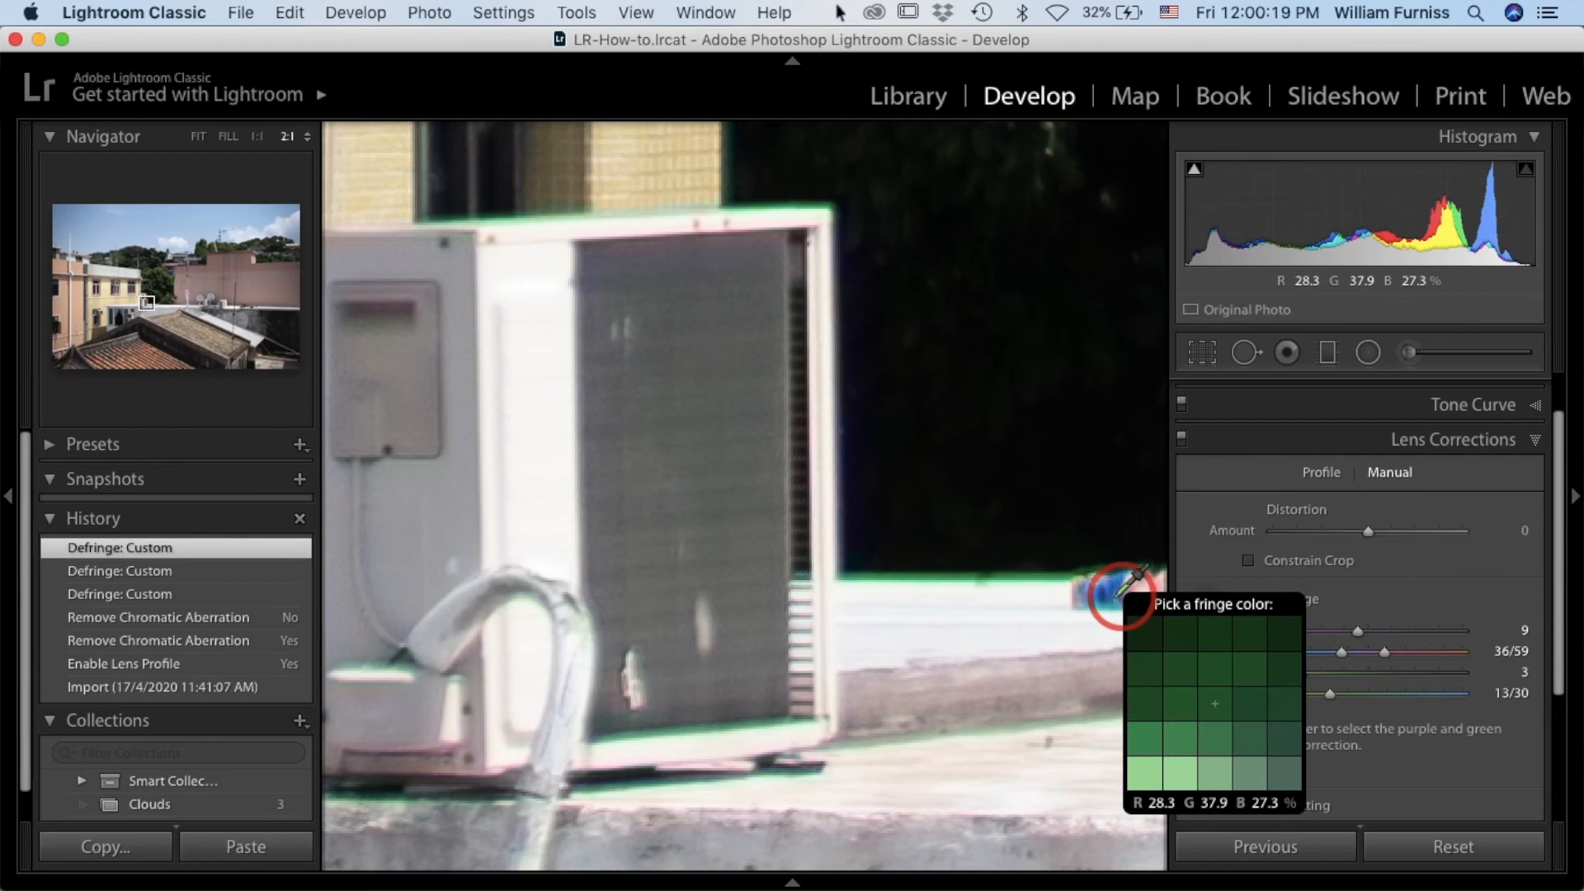
pyautogui.press('super+z')
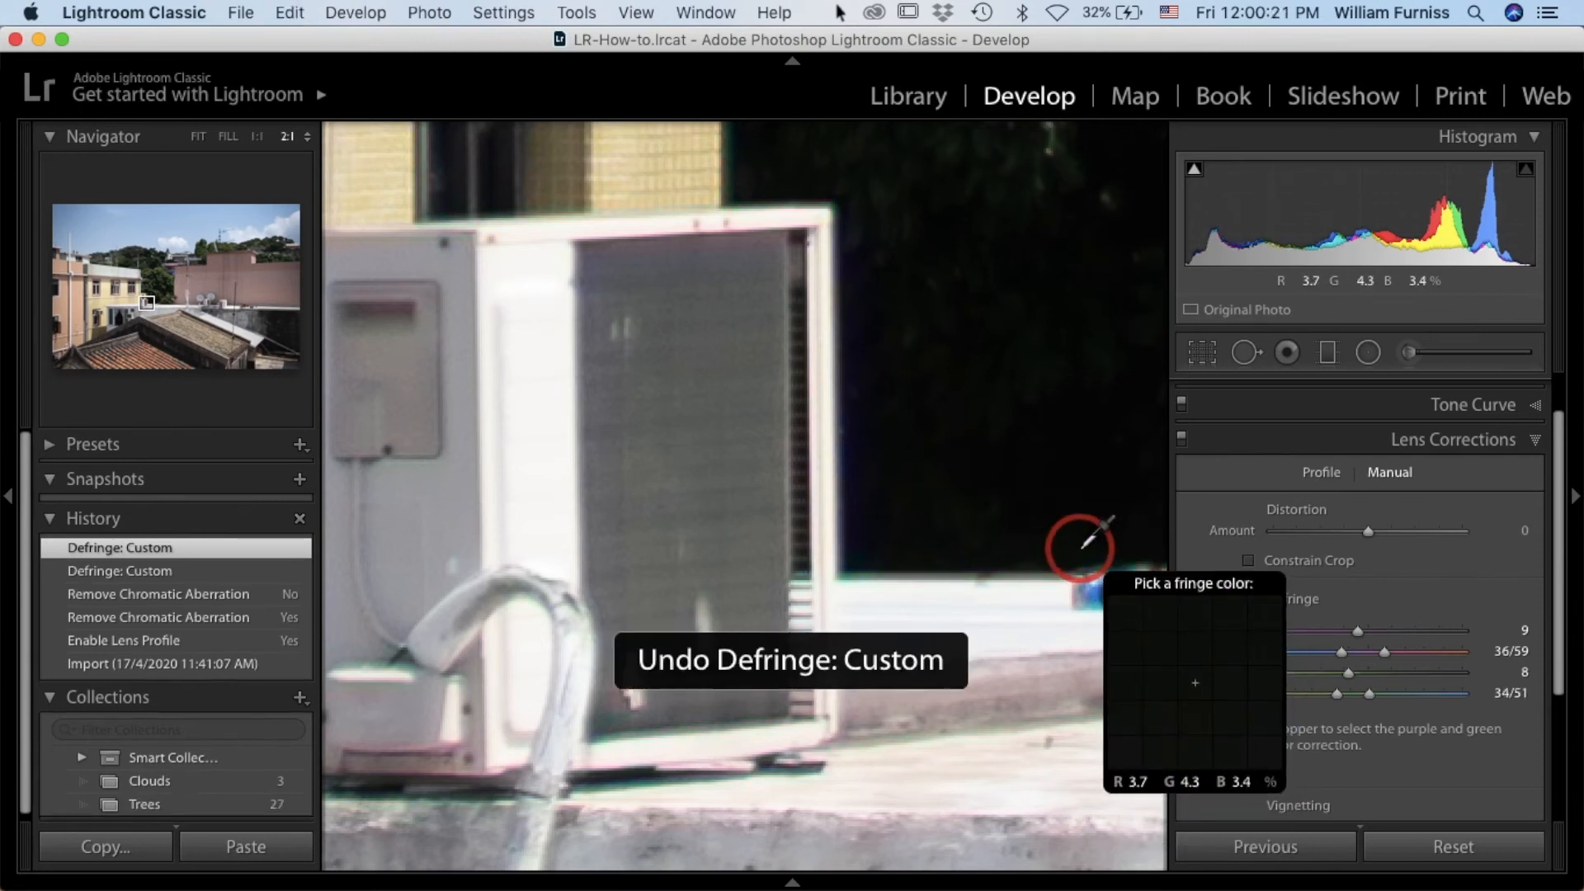
pyautogui.click(1197, 608)
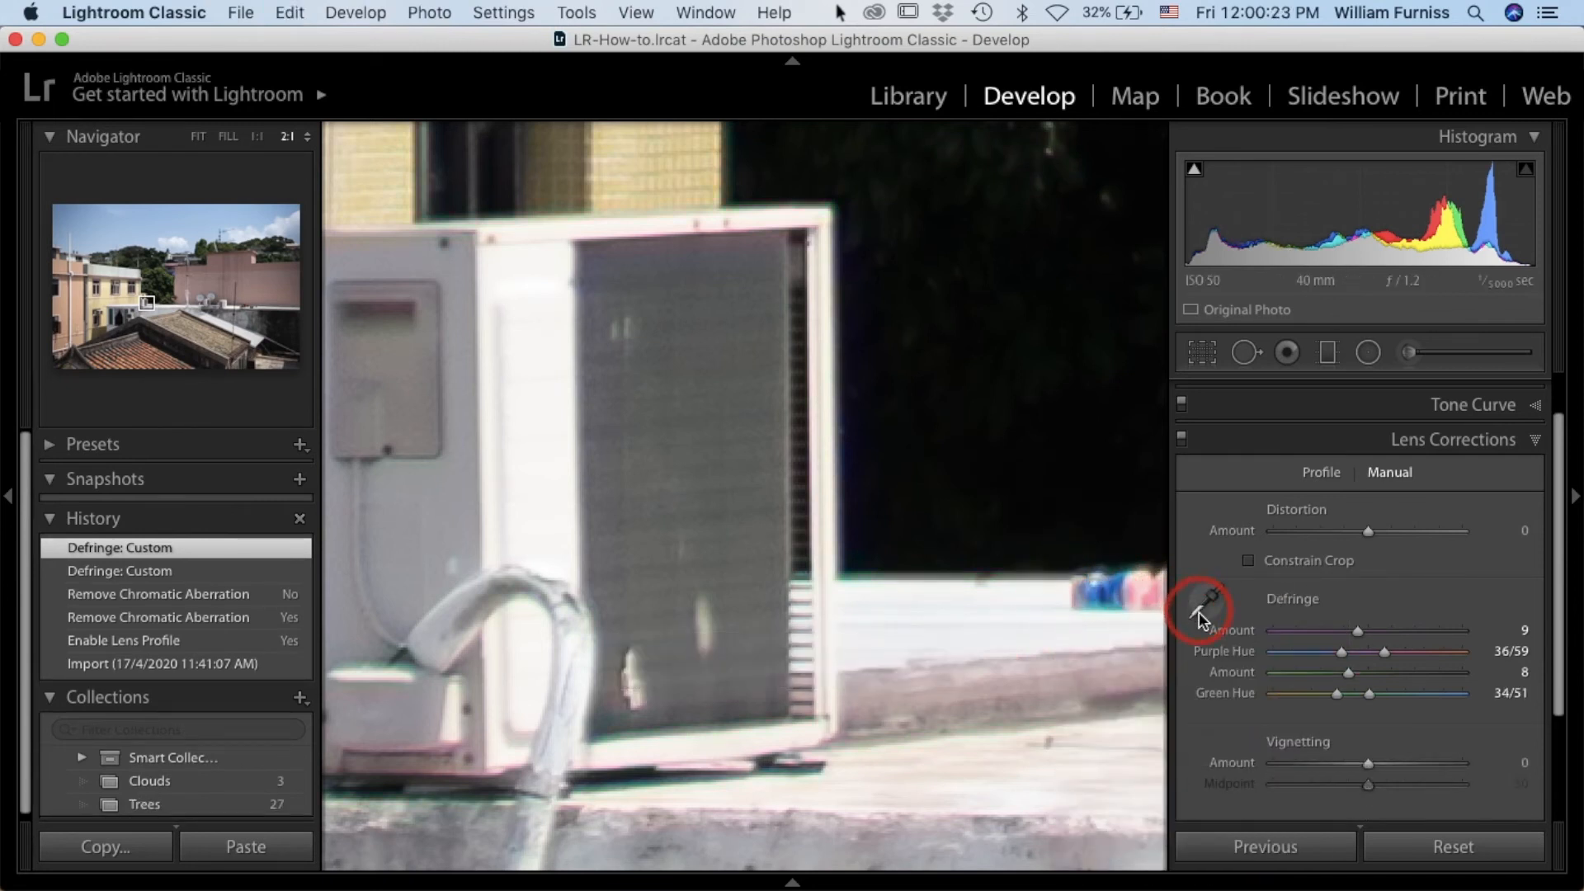
# - Show the Effects settings, and open the photo of bare birch trees against blue sky for developing, fitted whole in view
pyautogui.click(1503, 443)
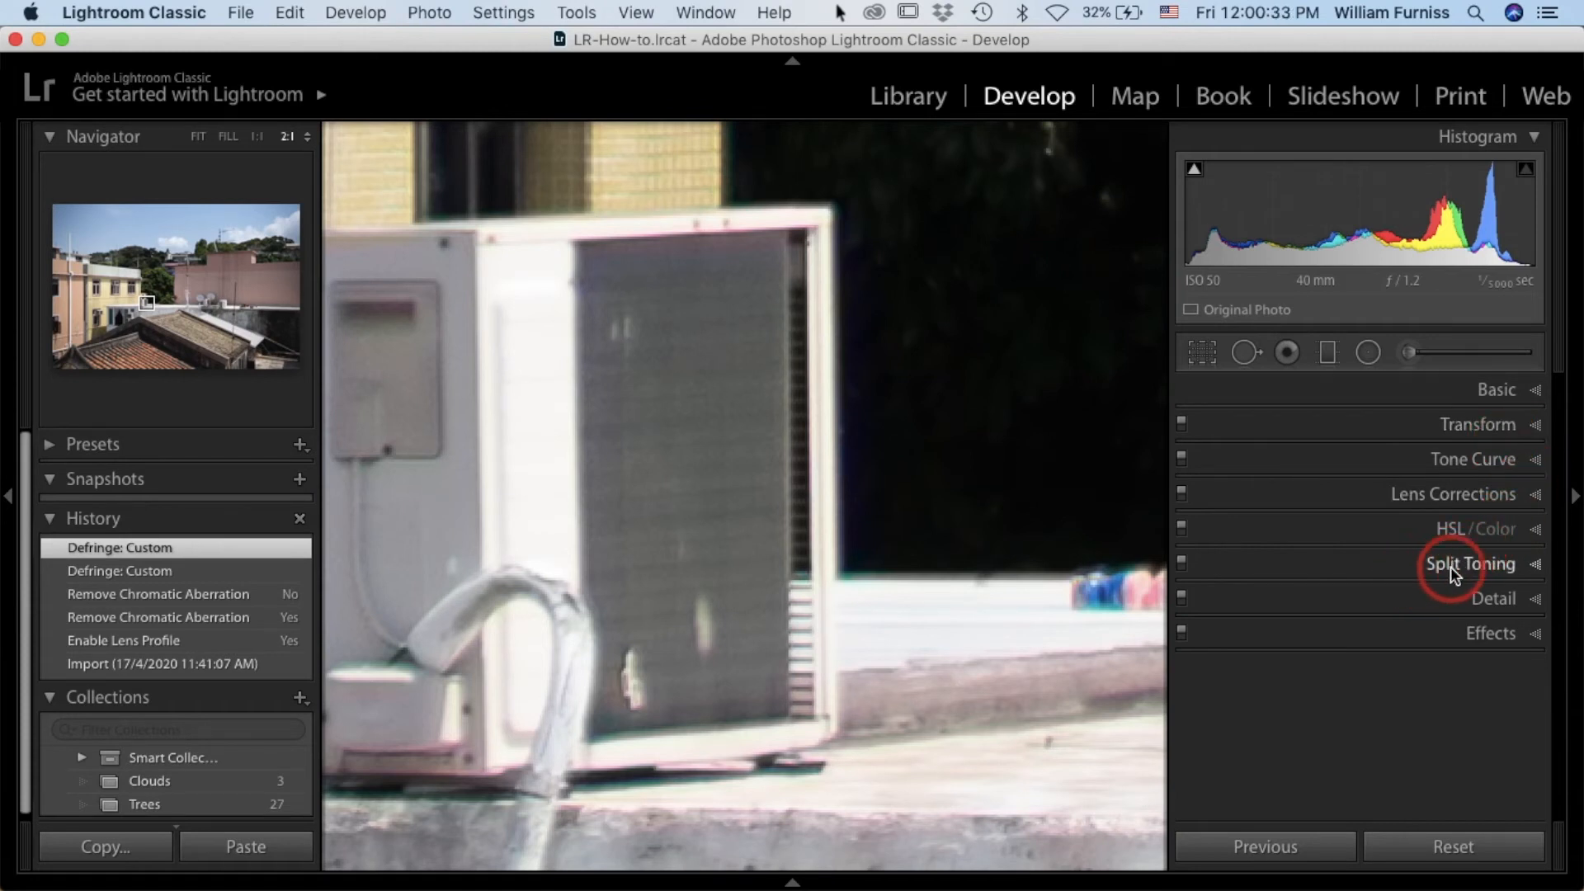
pyautogui.click(1507, 636)
pyautogui.press('g')
pyautogui.moveTo(1254, 729); pyautogui.dragTo(1320, 294)
pyautogui.click(496, 496)
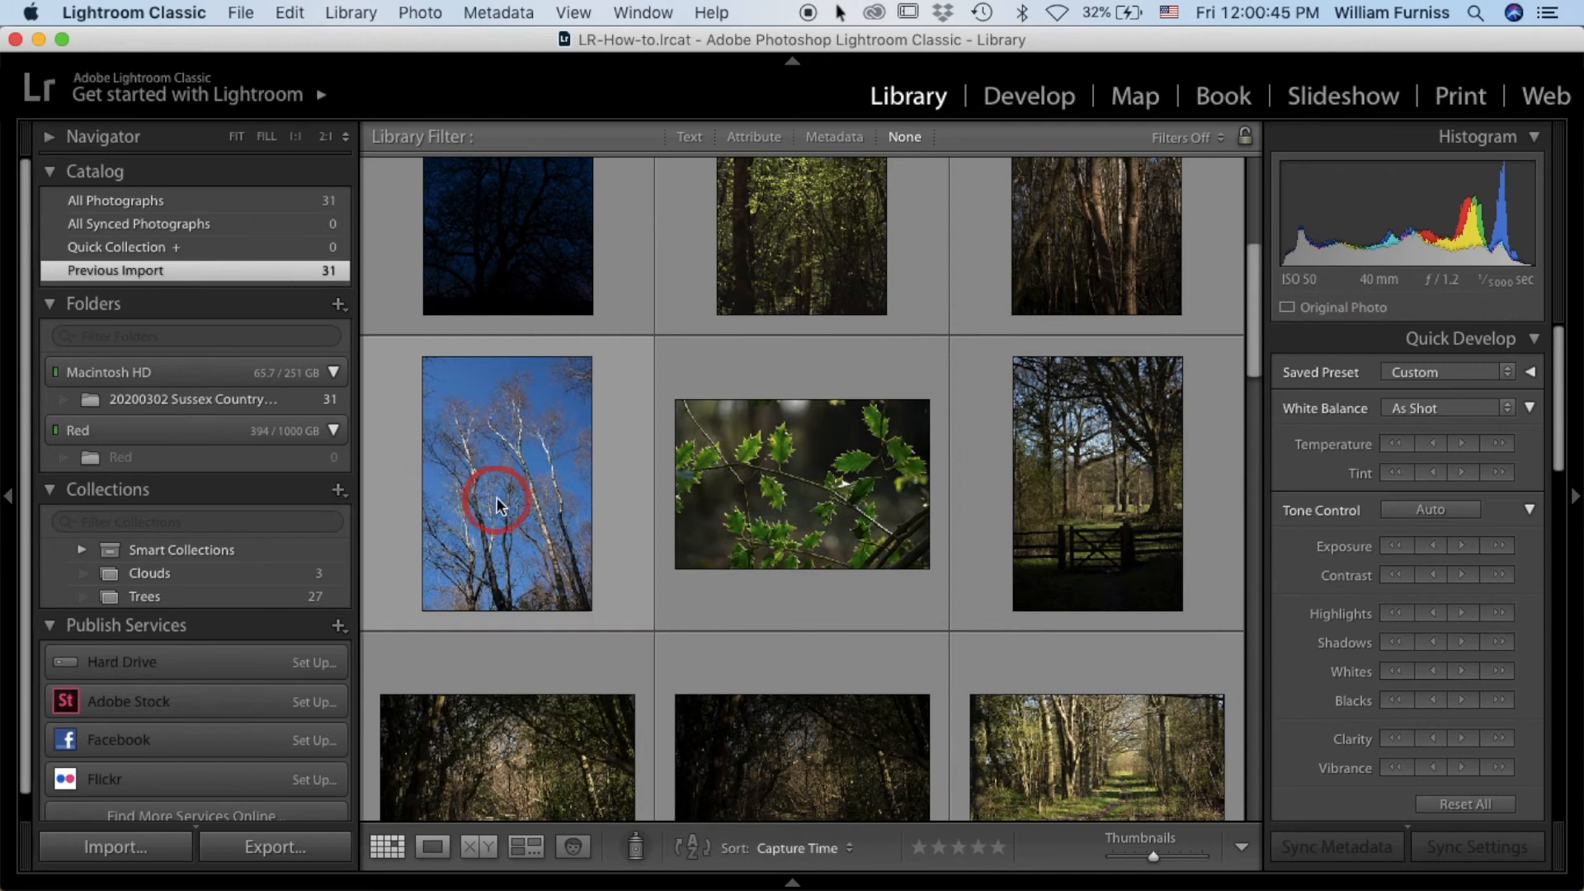
pyautogui.press('d')
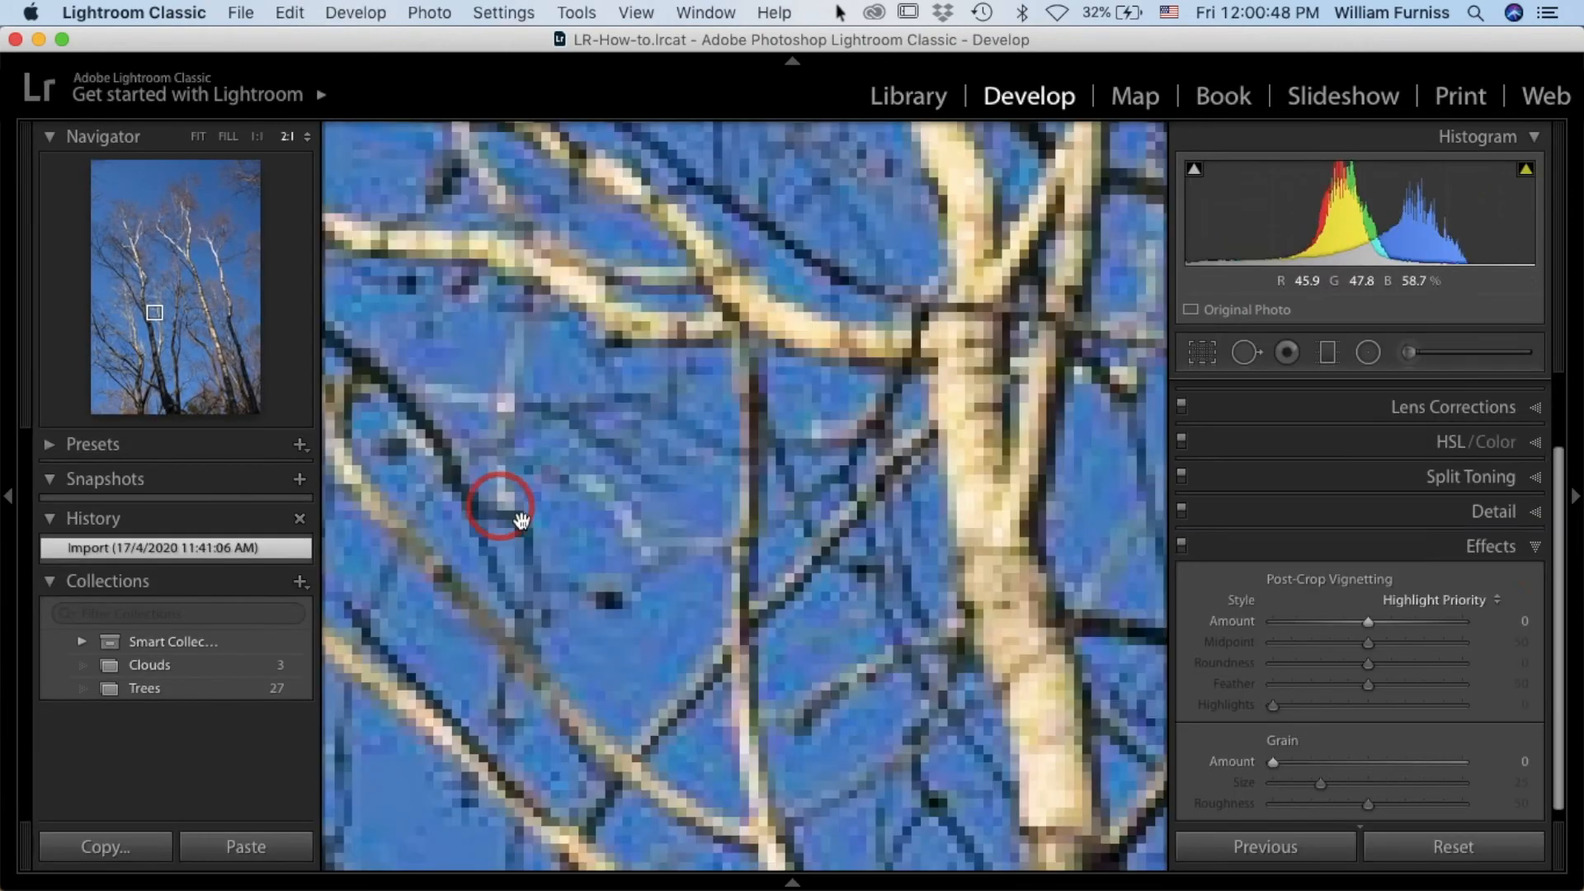
pyautogui.click(696, 626)
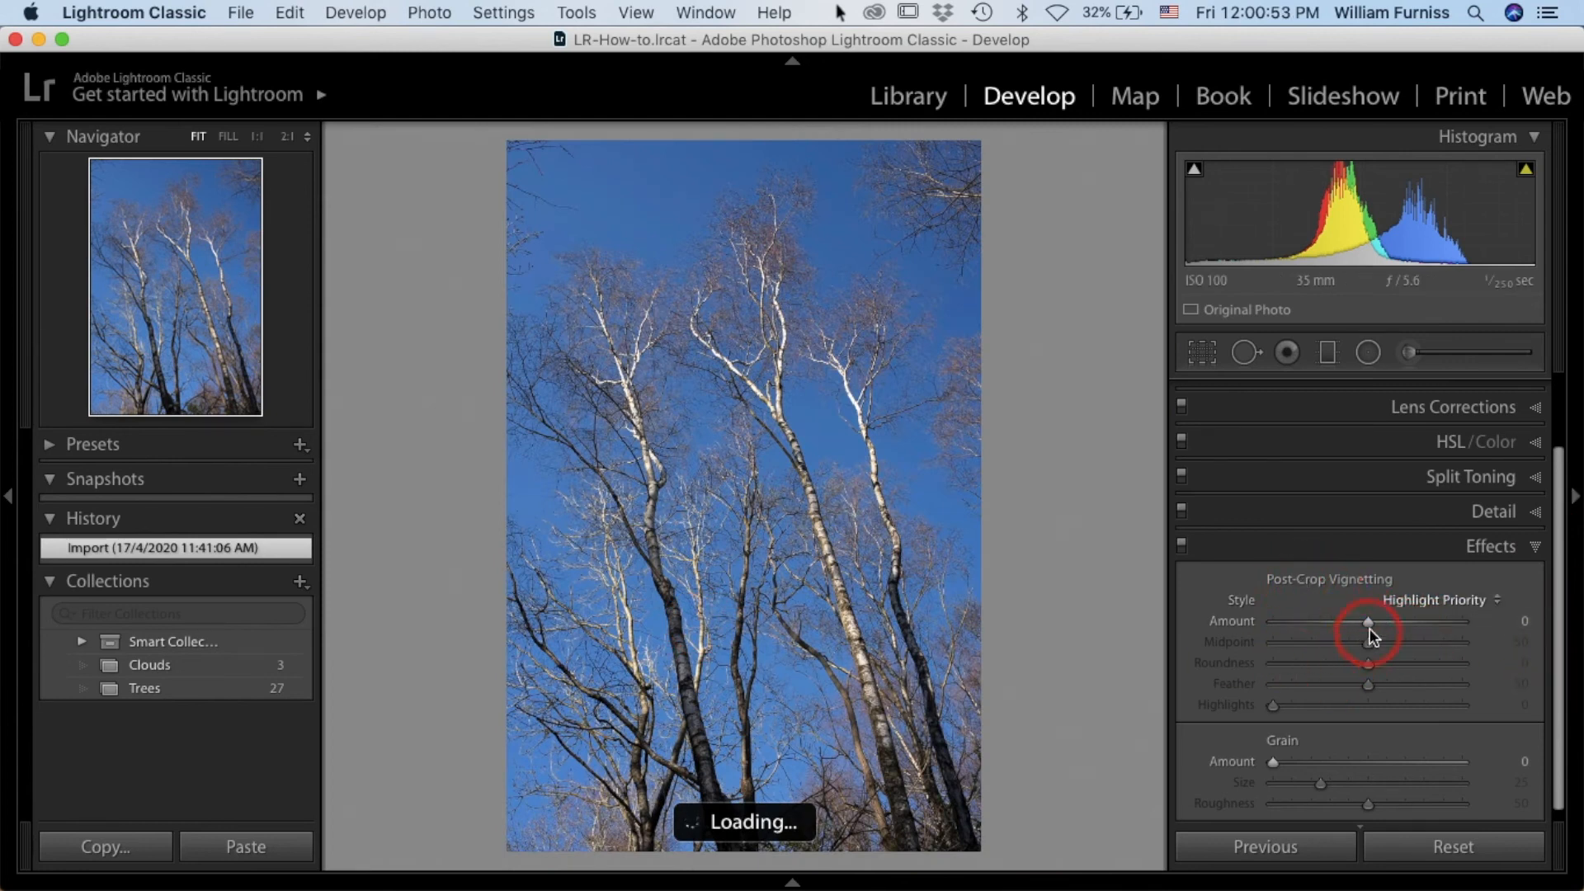
# - Try a post-crop vignette with amount -65, midpoint 0 and roundness -12 on the birch photo, and reset its amount to 0
pyautogui.moveTo(1369, 626); pyautogui.dragTo(1262, 668)
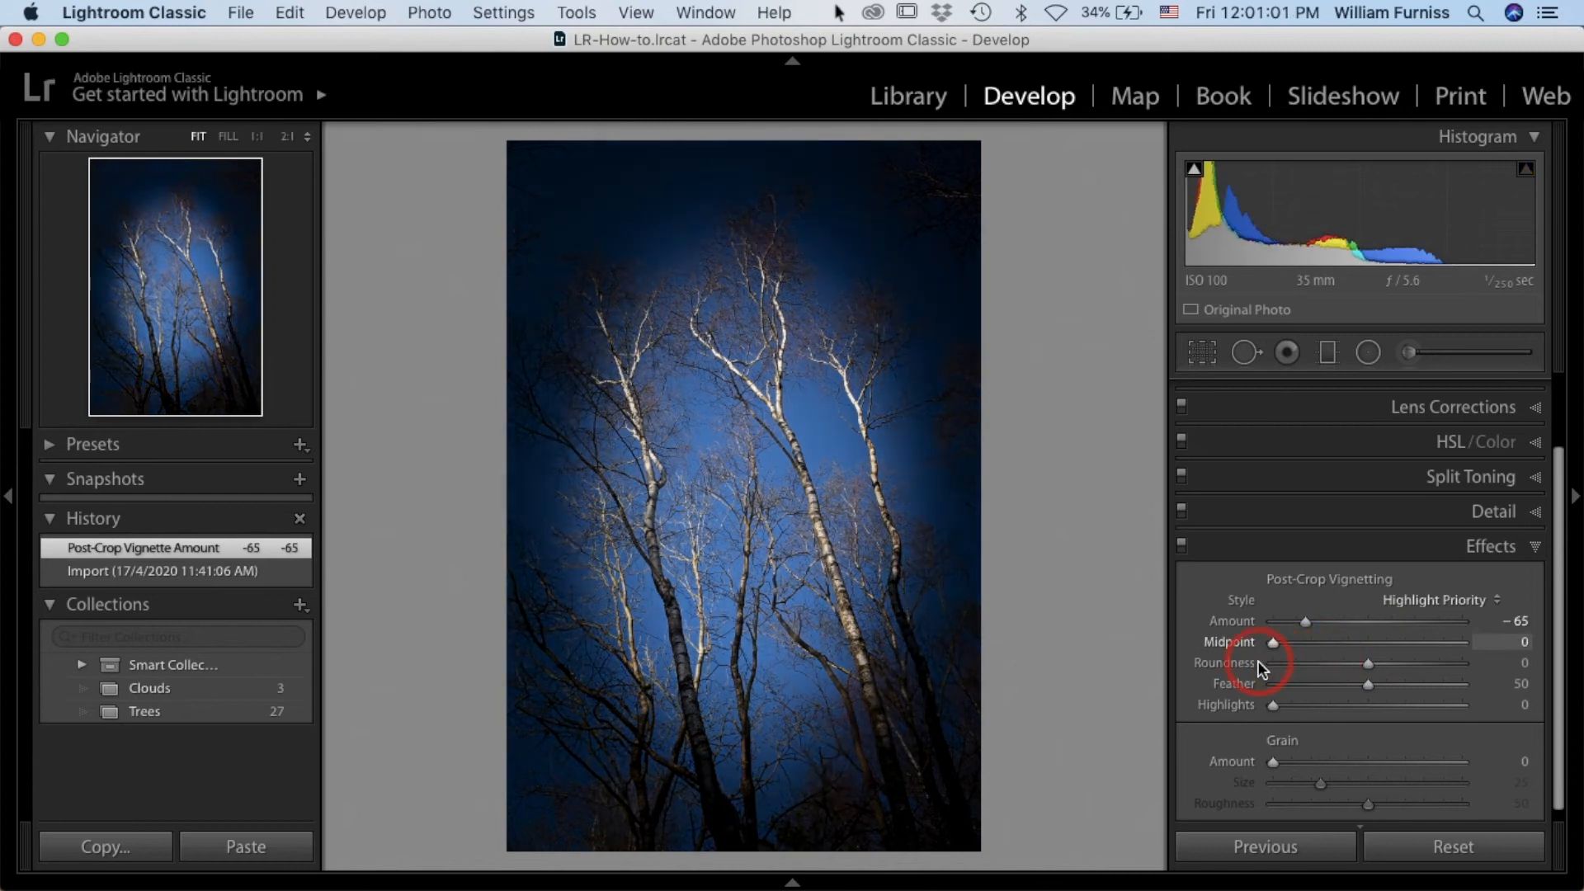
pyautogui.moveTo(1239, 743); pyautogui.dragTo(1239, 742)
pyautogui.moveTo(1368, 663)
pyautogui.mouseDown()
pyautogui.moveTo(1479, 658)
pyautogui.moveTo(1263, 692)
pyautogui.moveTo(1357, 682)
pyautogui.mouseUp()
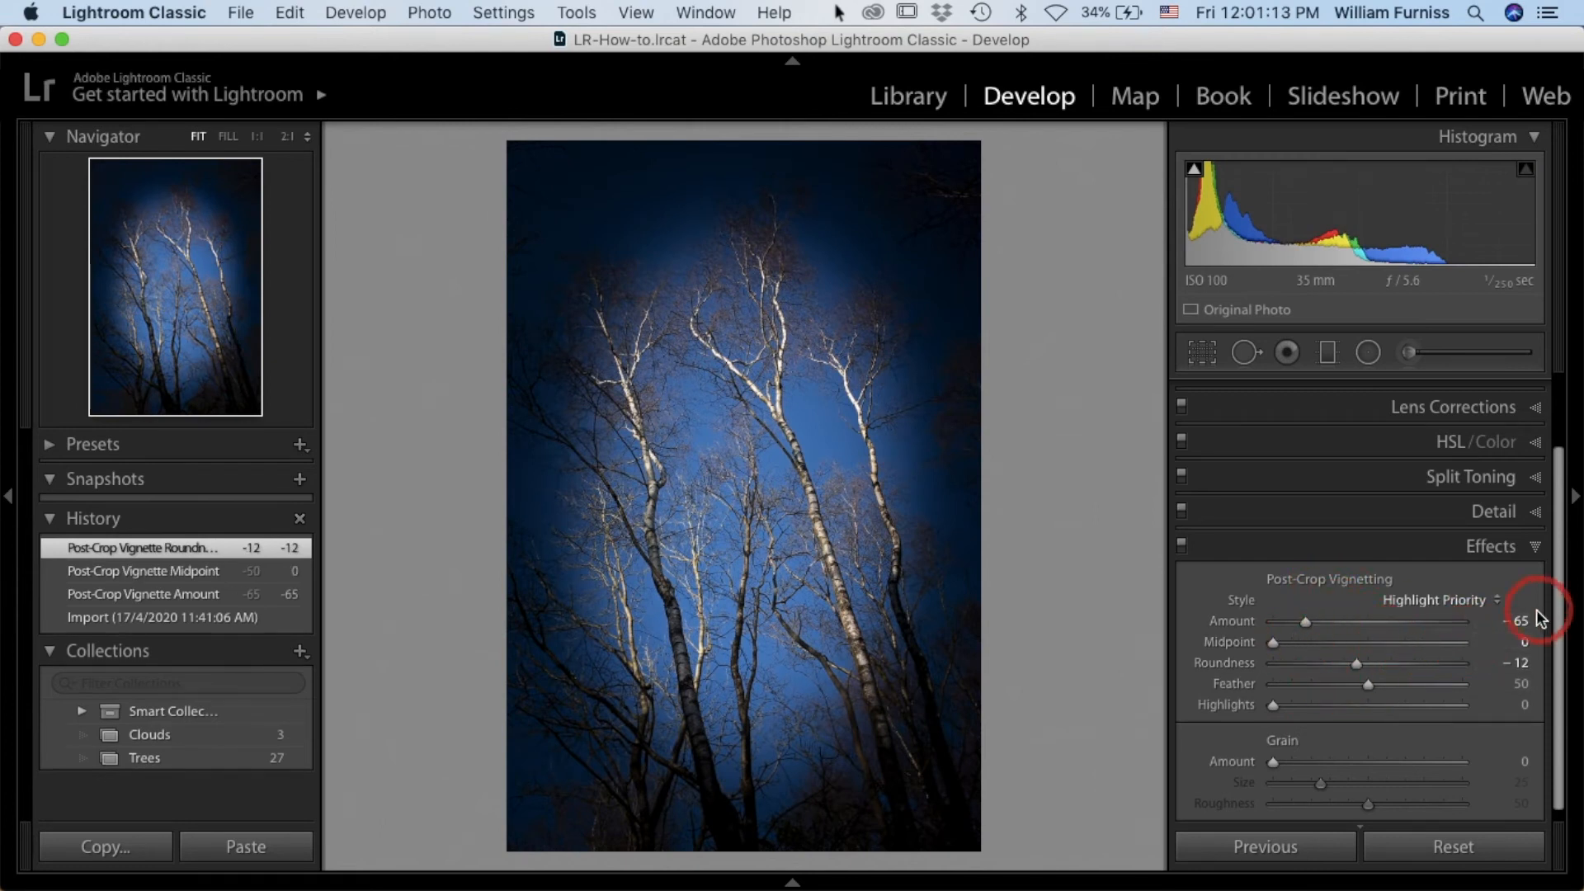
pyautogui.click(1520, 626)
pyautogui.write('0')
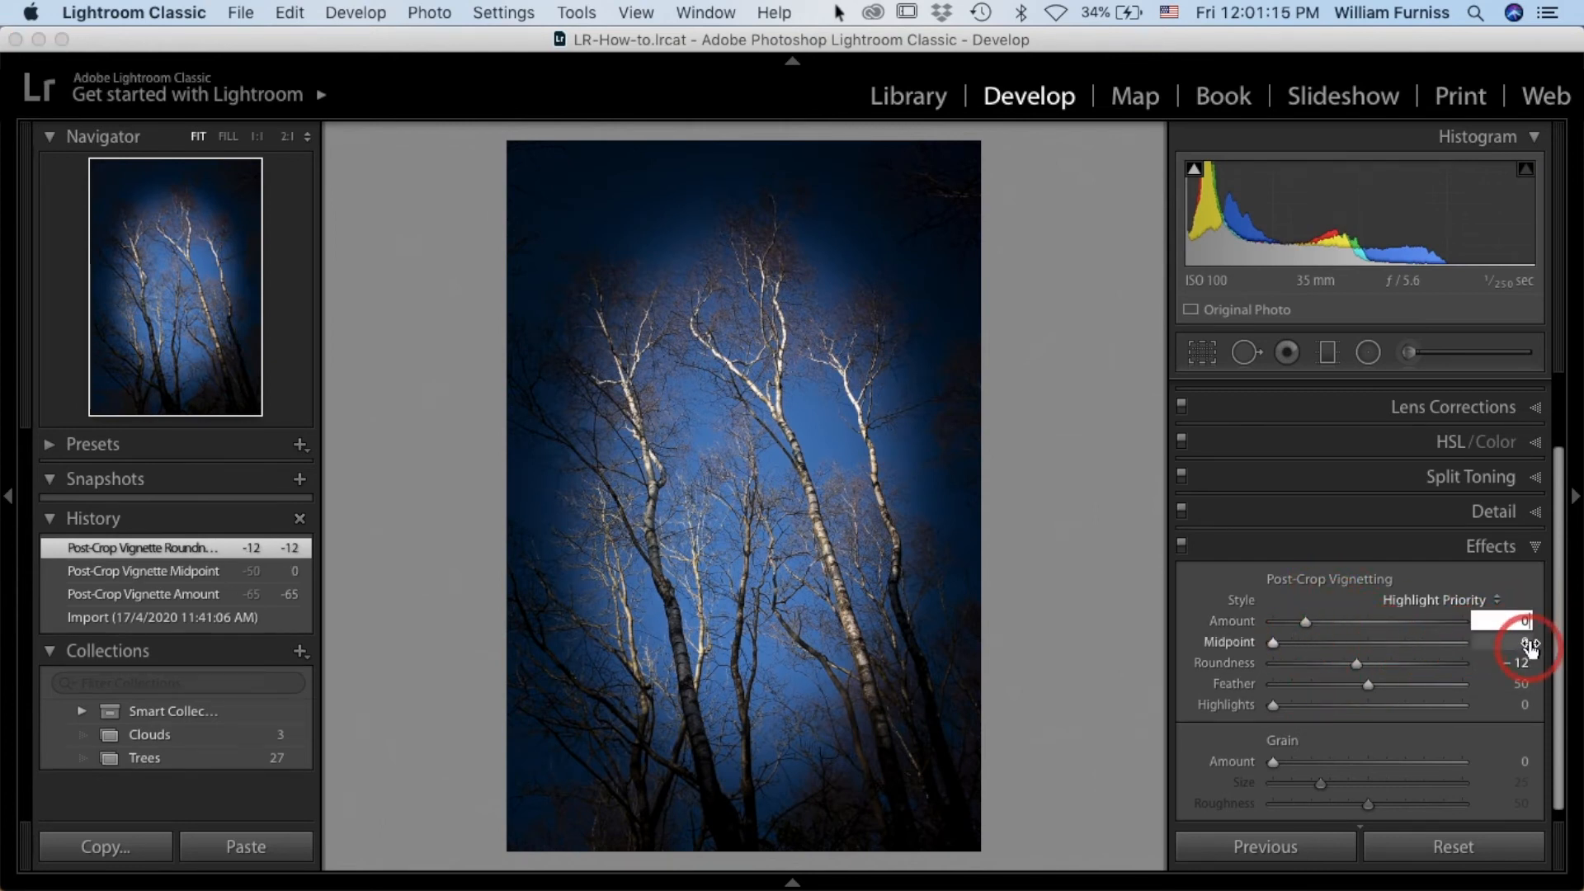
pyautogui.press('Return')
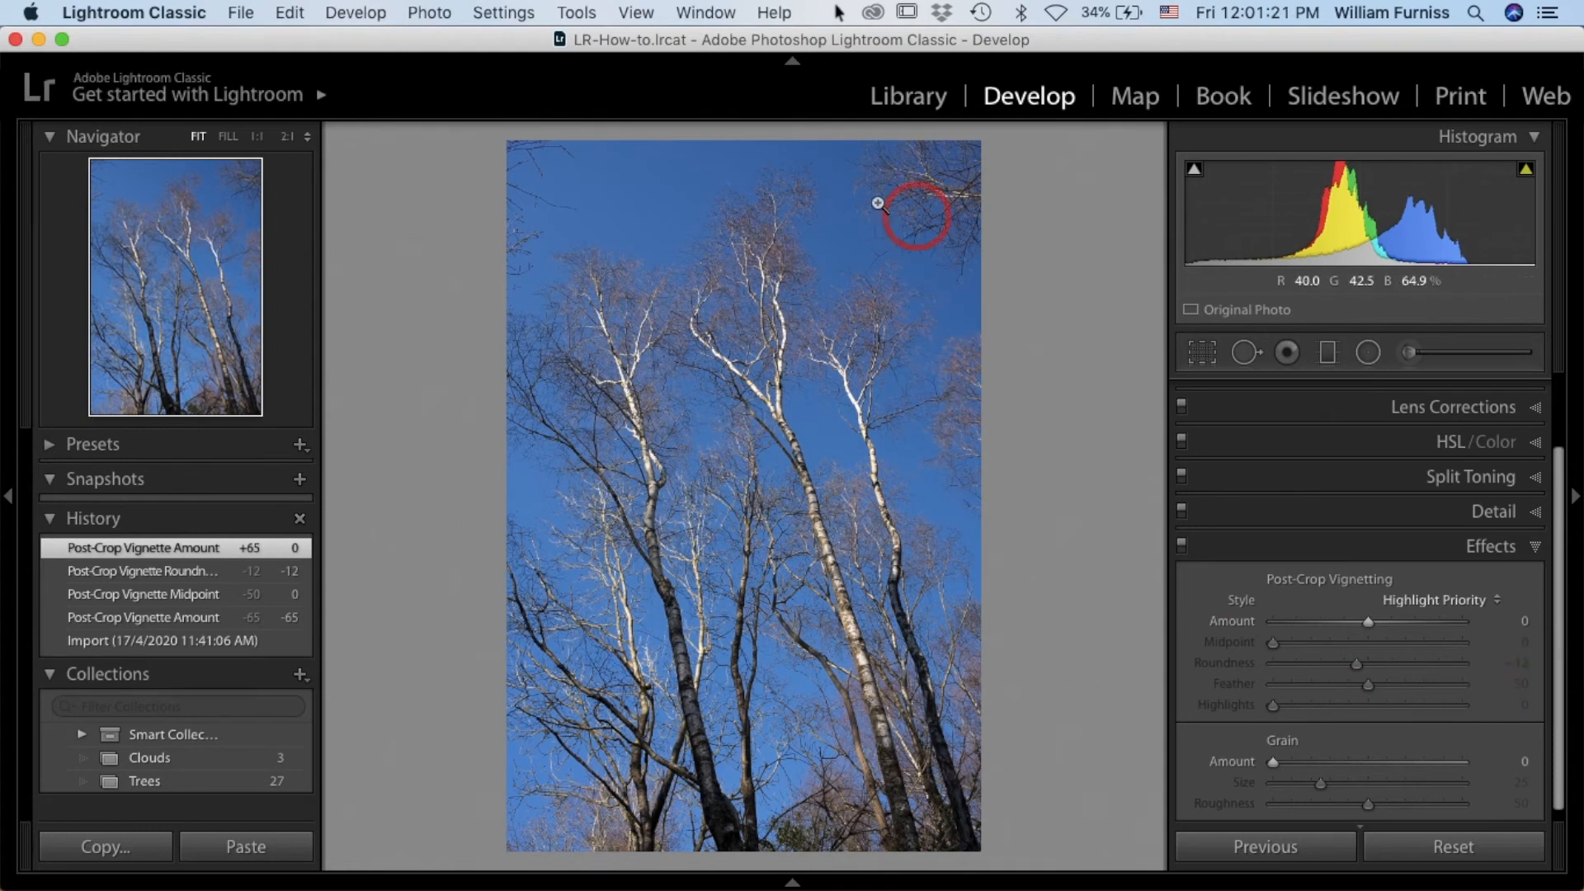
# - Try a grain amount of 29 on the birch photo, compare the sky up close and whole, and reset the grain to 0
pyautogui.click(559, 193)
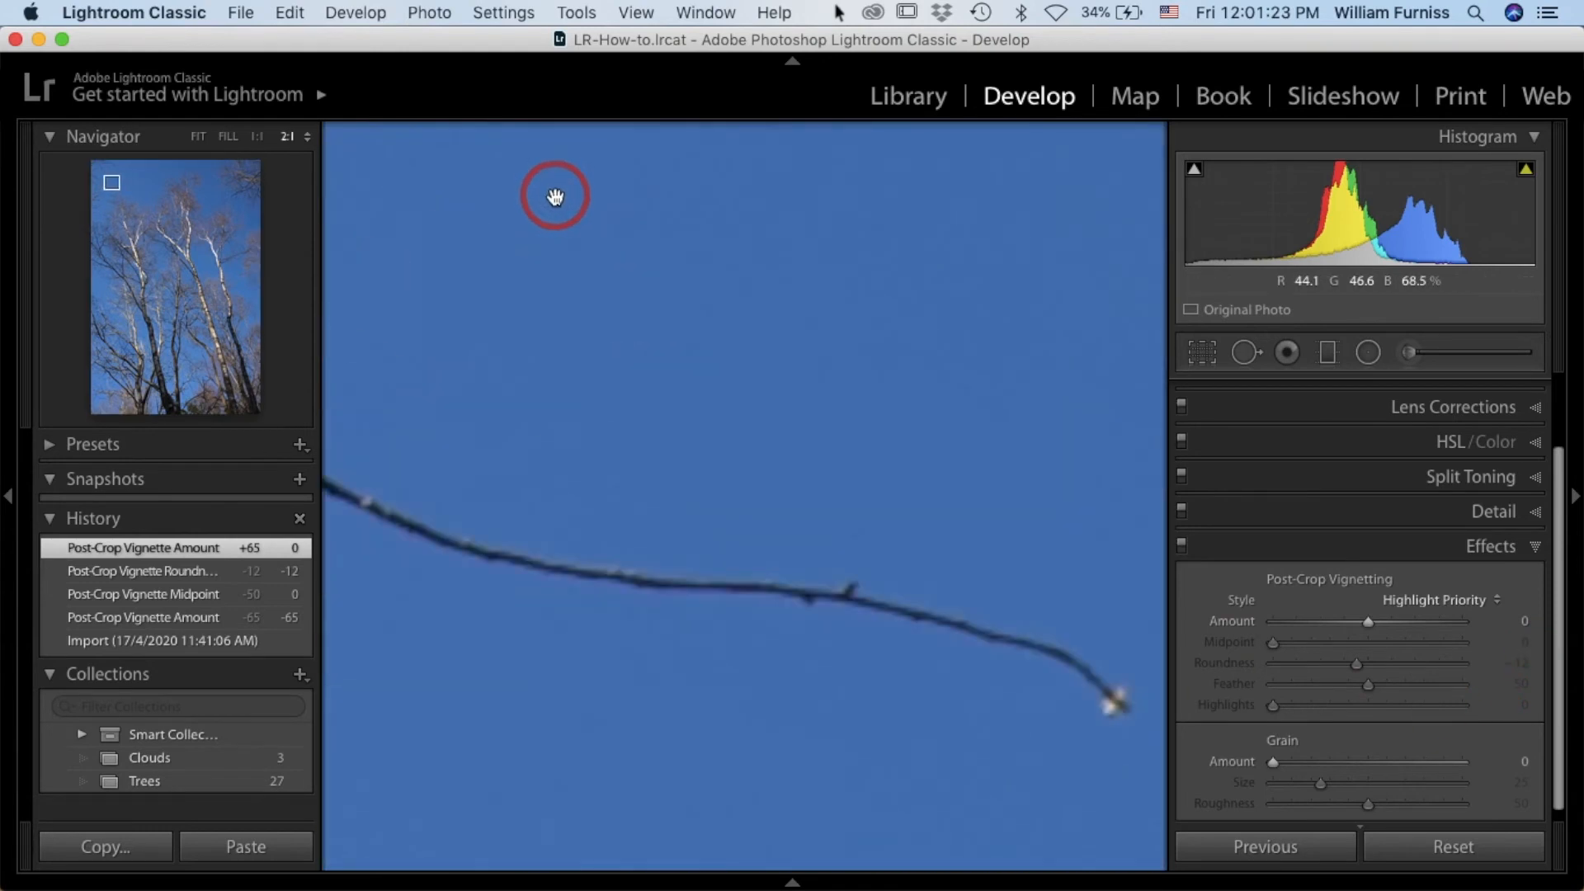
pyautogui.moveTo(873, 364); pyautogui.dragTo(529, 683)
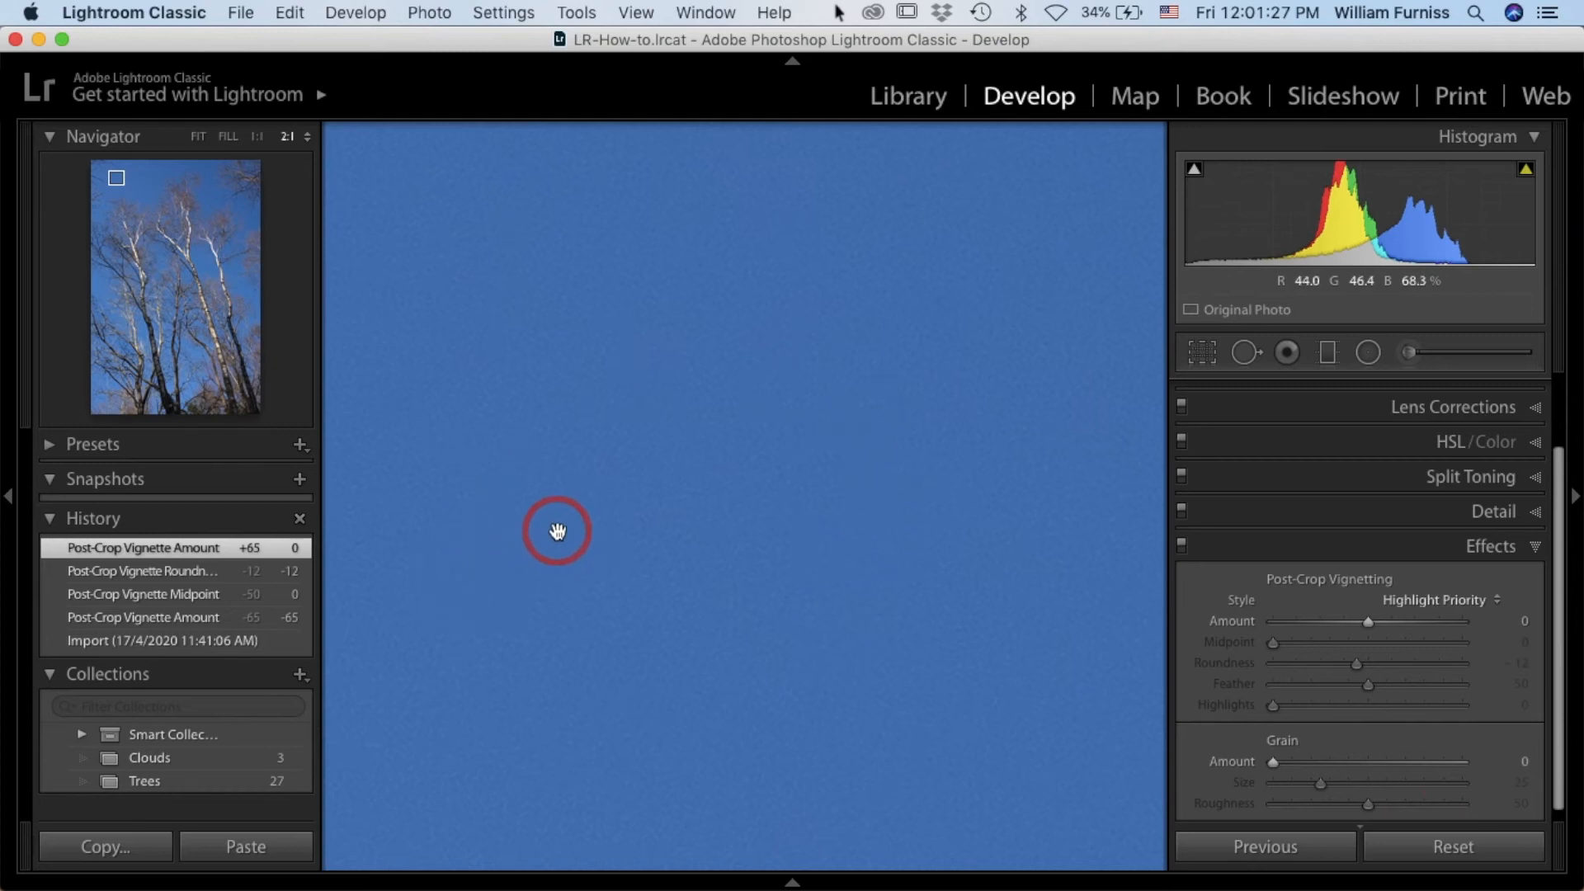
pyautogui.click(634, 344)
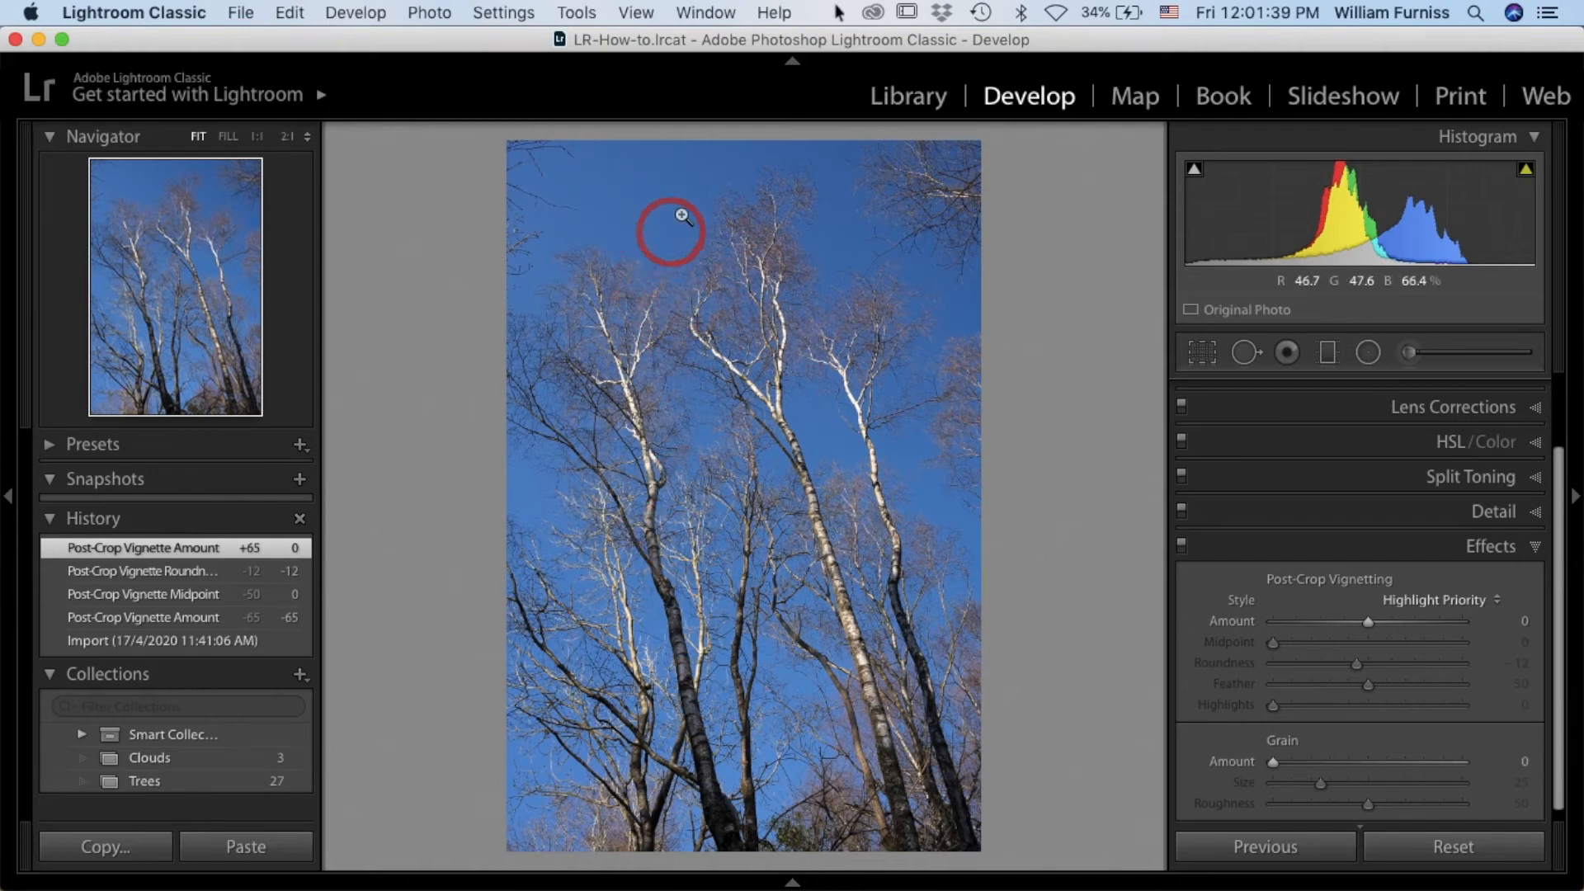
pyautogui.click(643, 205)
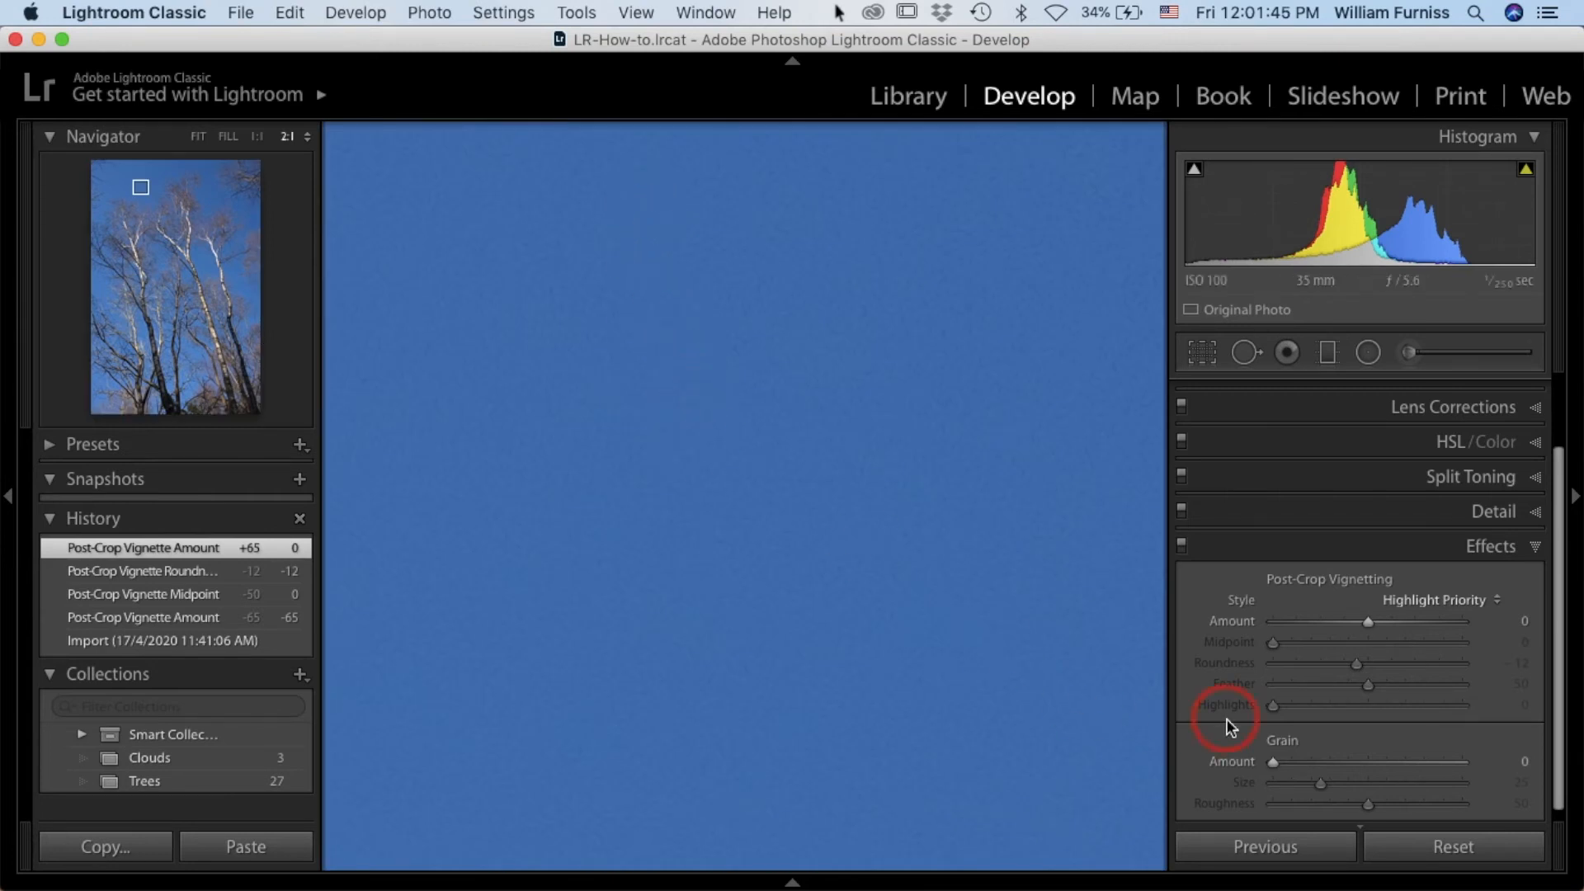
pyautogui.click(1329, 761)
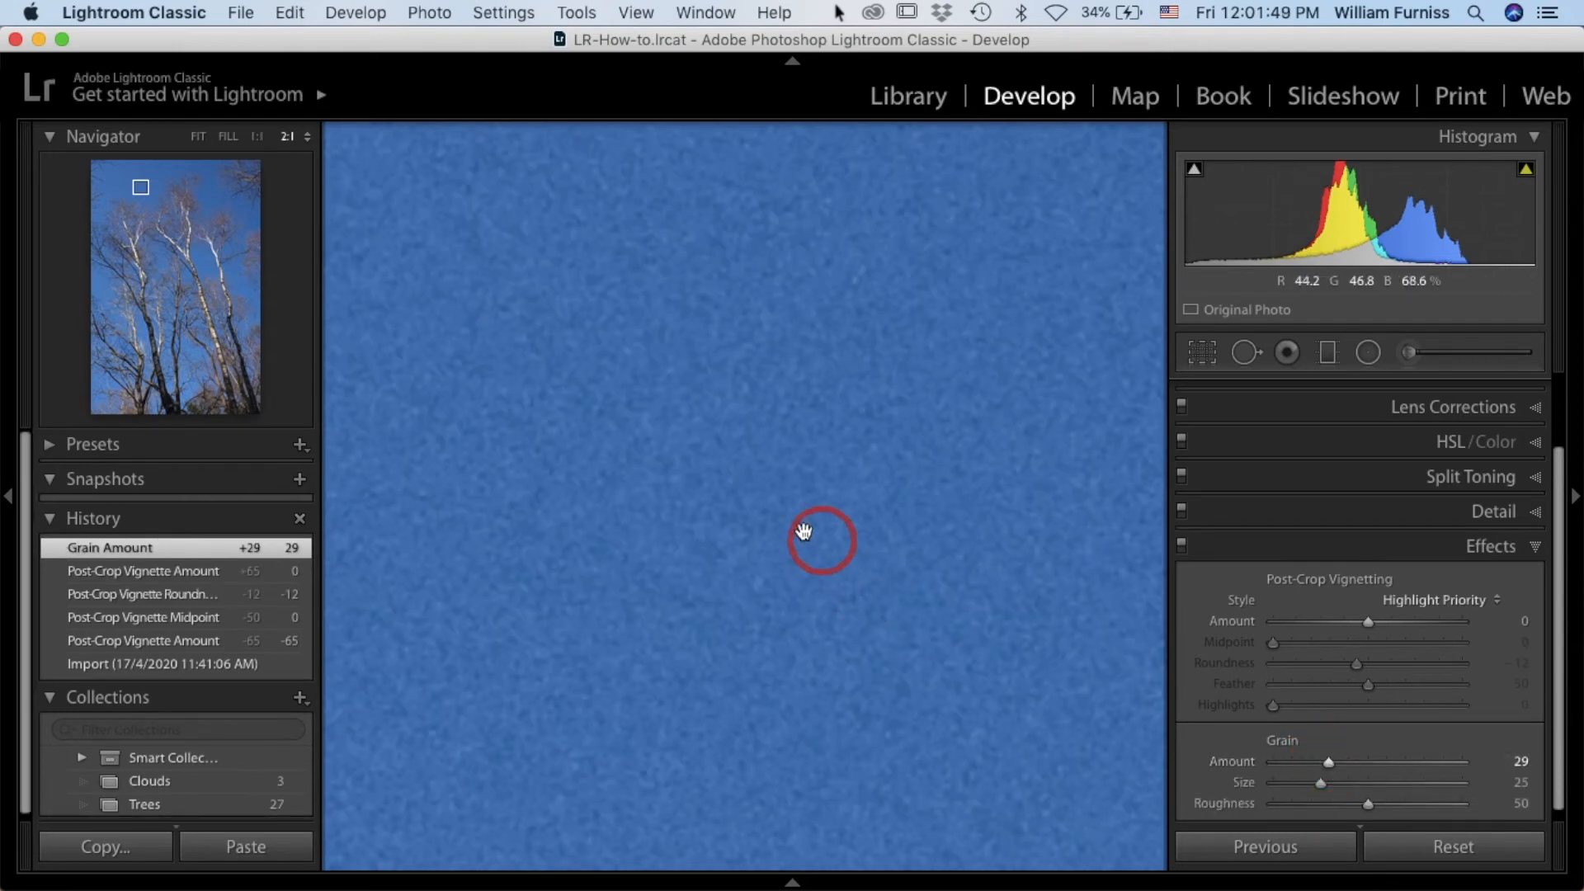
pyautogui.click(678, 370)
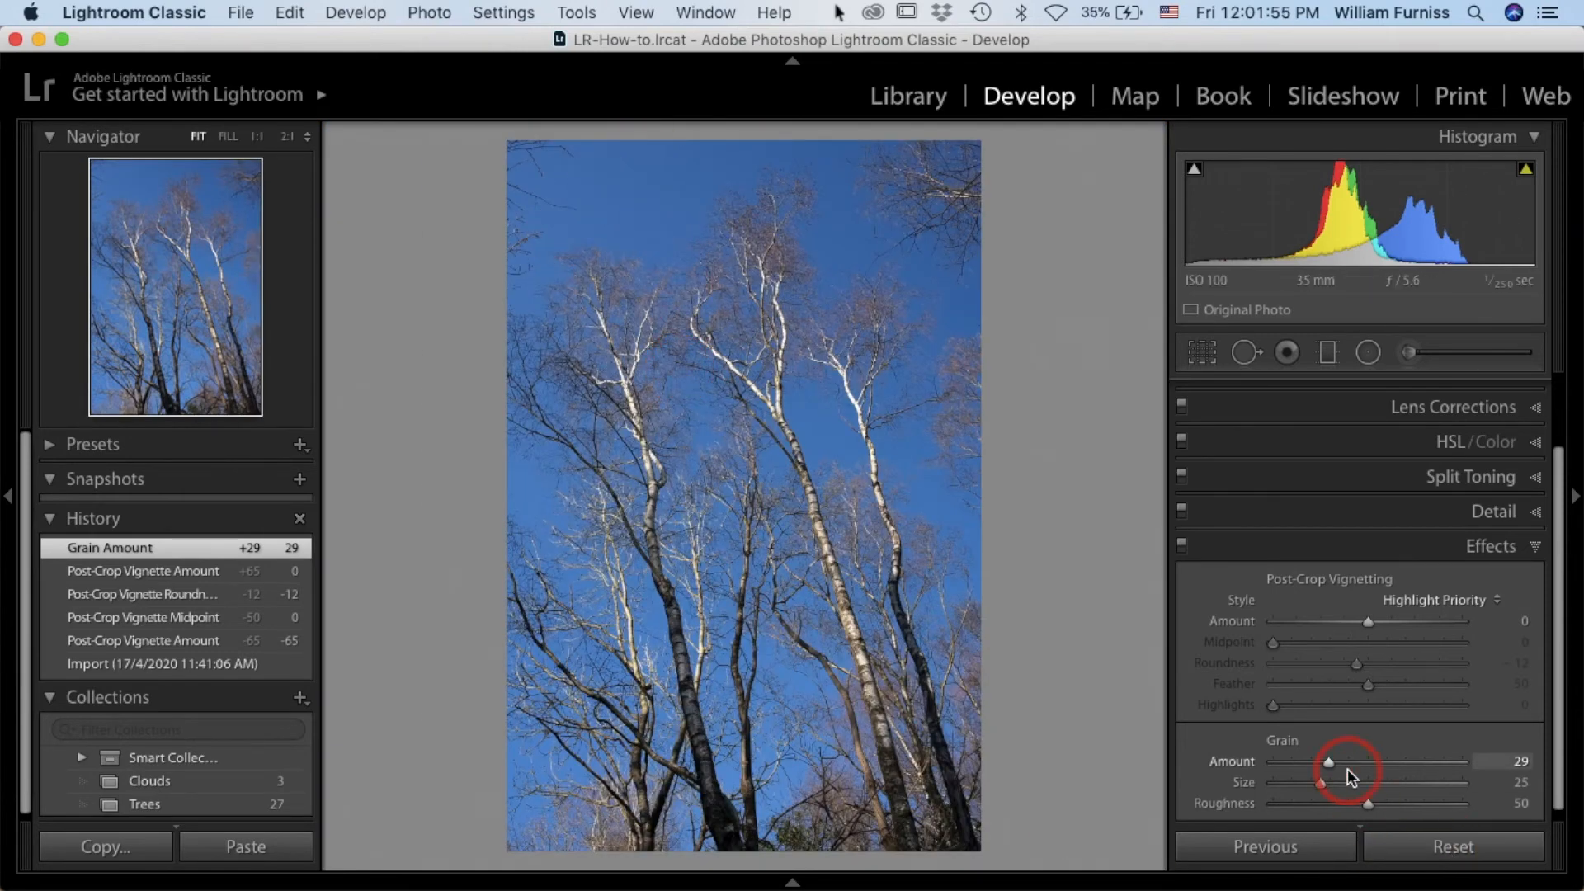
pyautogui.moveTo(1282, 764); pyautogui.dragTo(1129, 751)
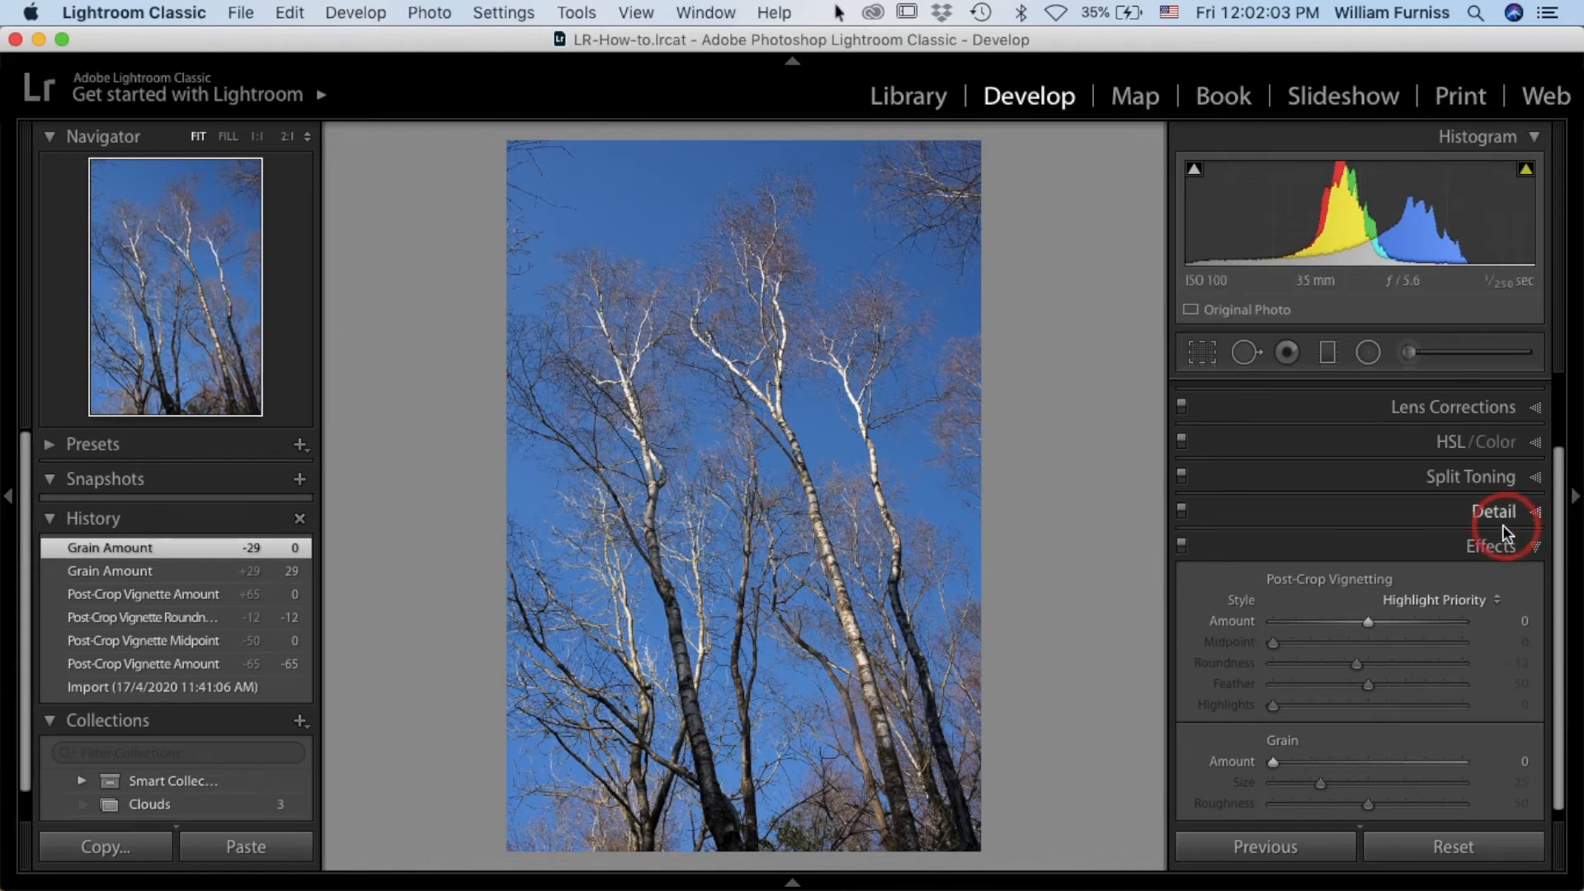
pyautogui.click(1502, 549)
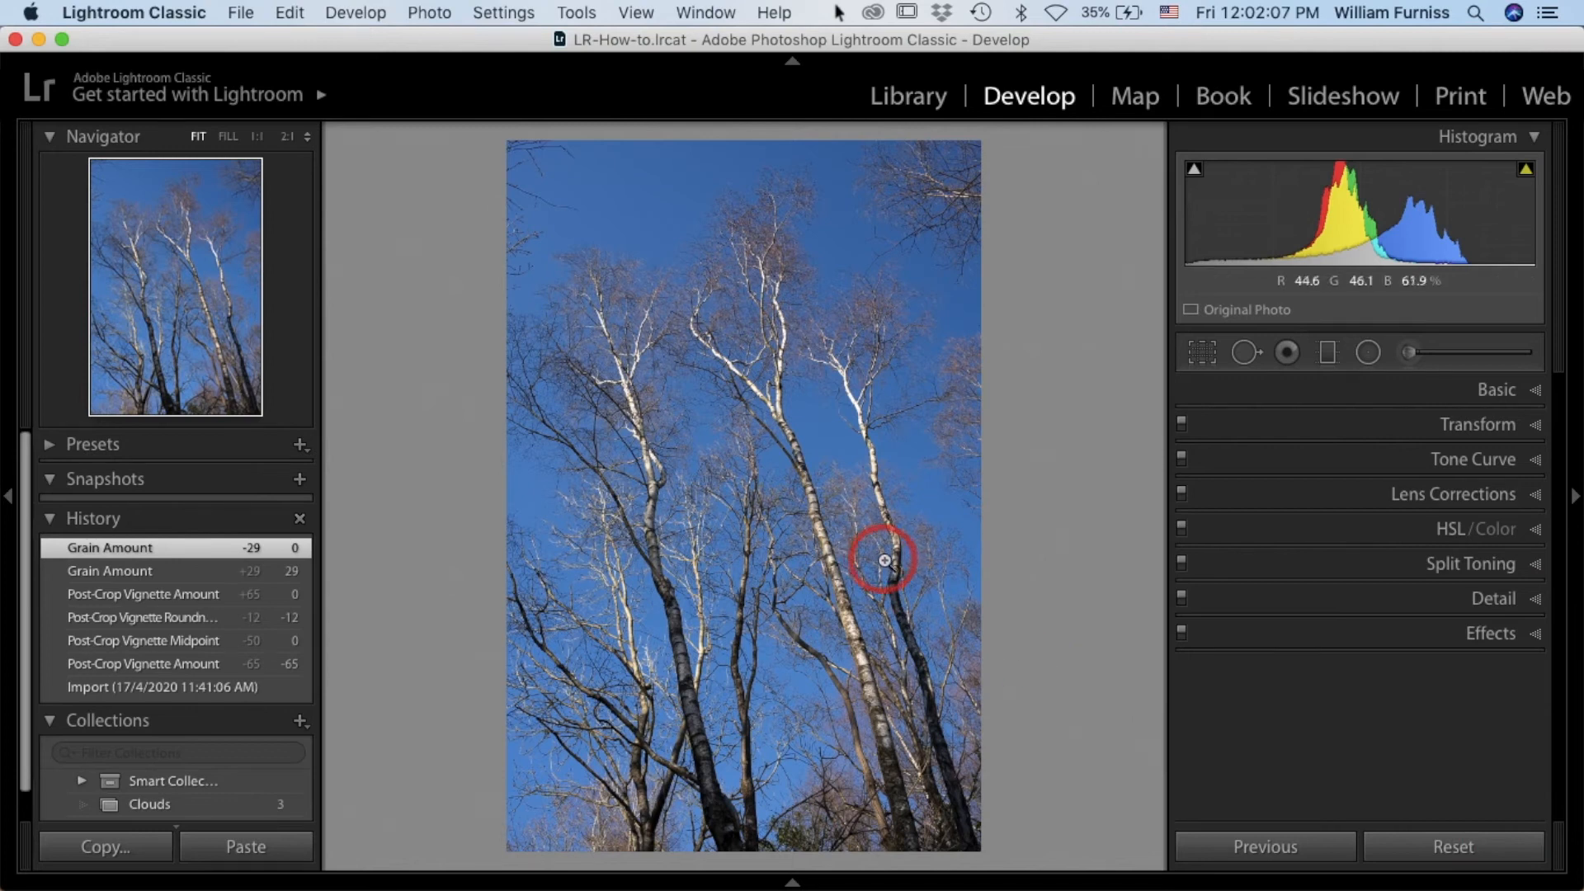
# - Open the sunset tree photo Sussex-tree-walk-29.ARW from the library for developing
pyautogui.press('g')
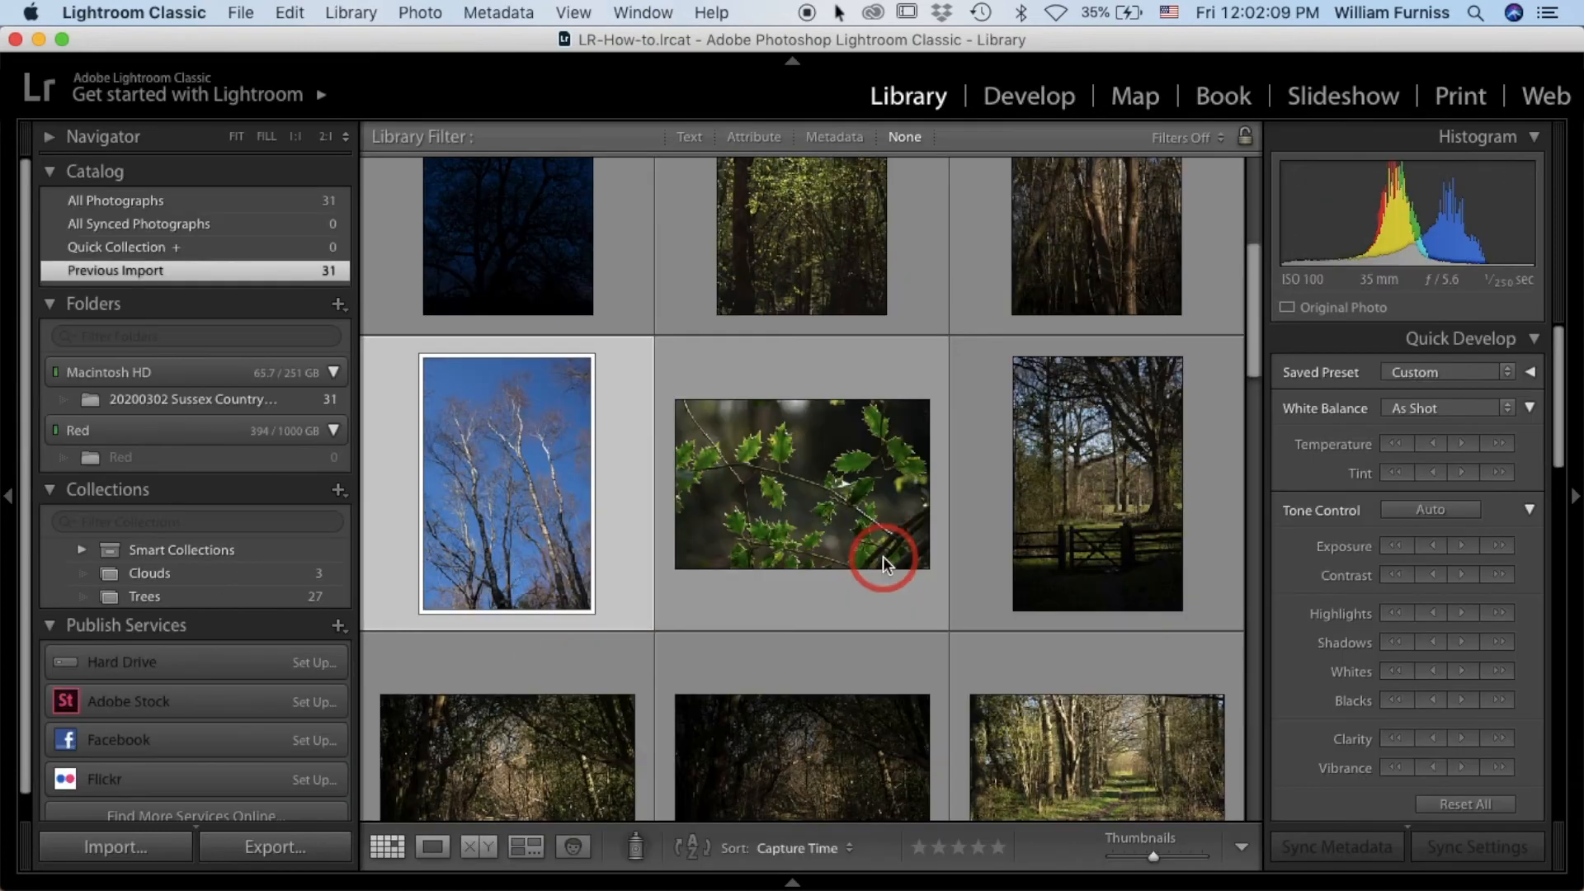
pyautogui.moveTo(1250, 286); pyautogui.dragTo(1224, 507)
pyautogui.scroll(-10, 1196, 578)
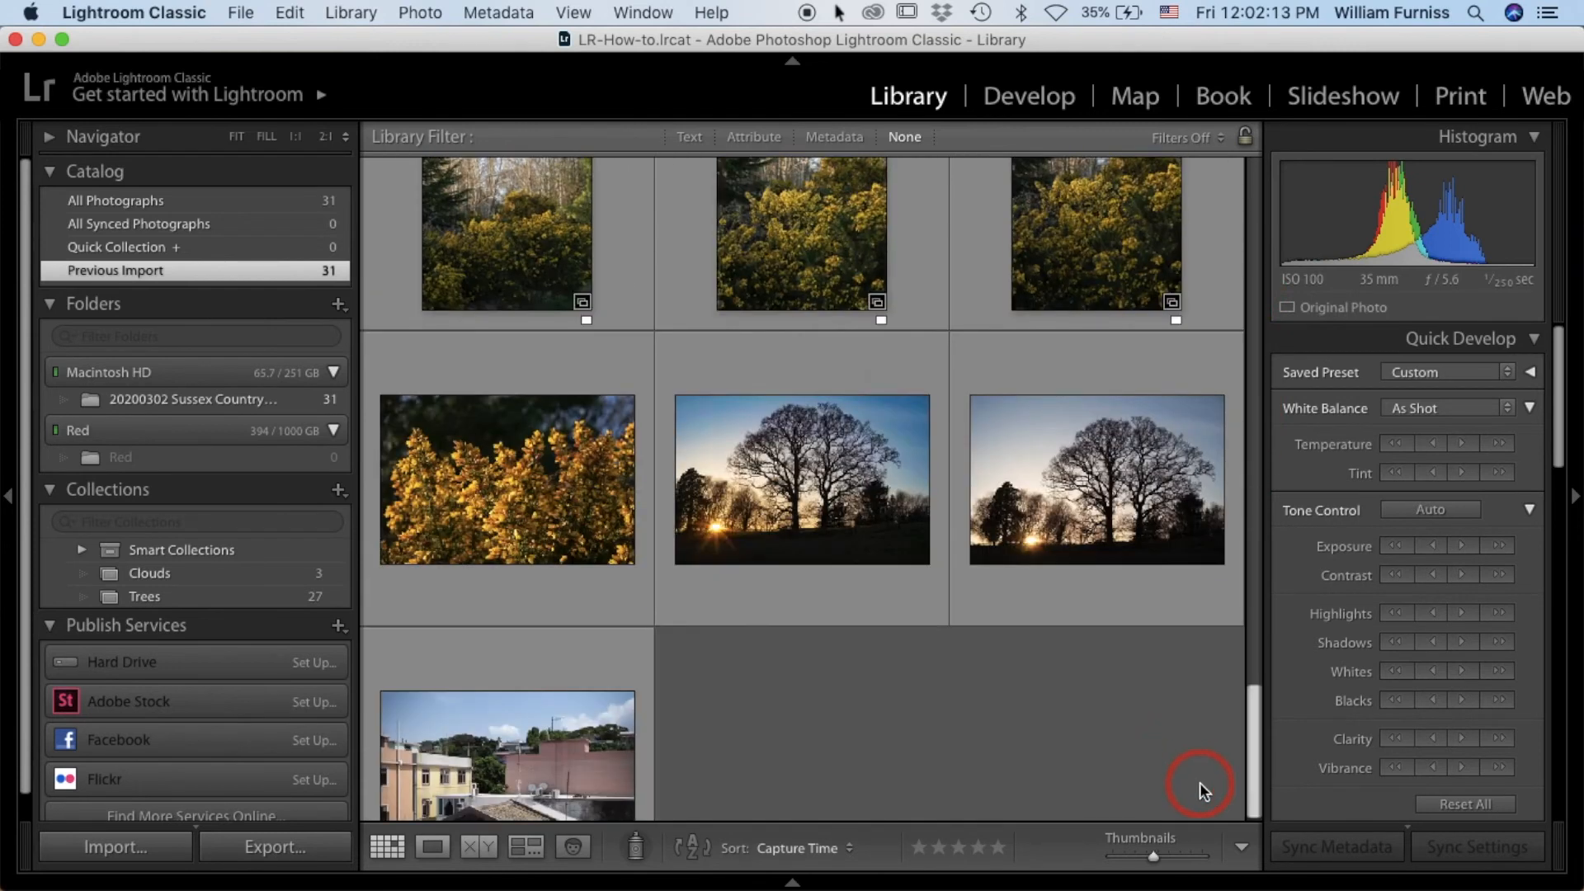
pyautogui.click(800, 379)
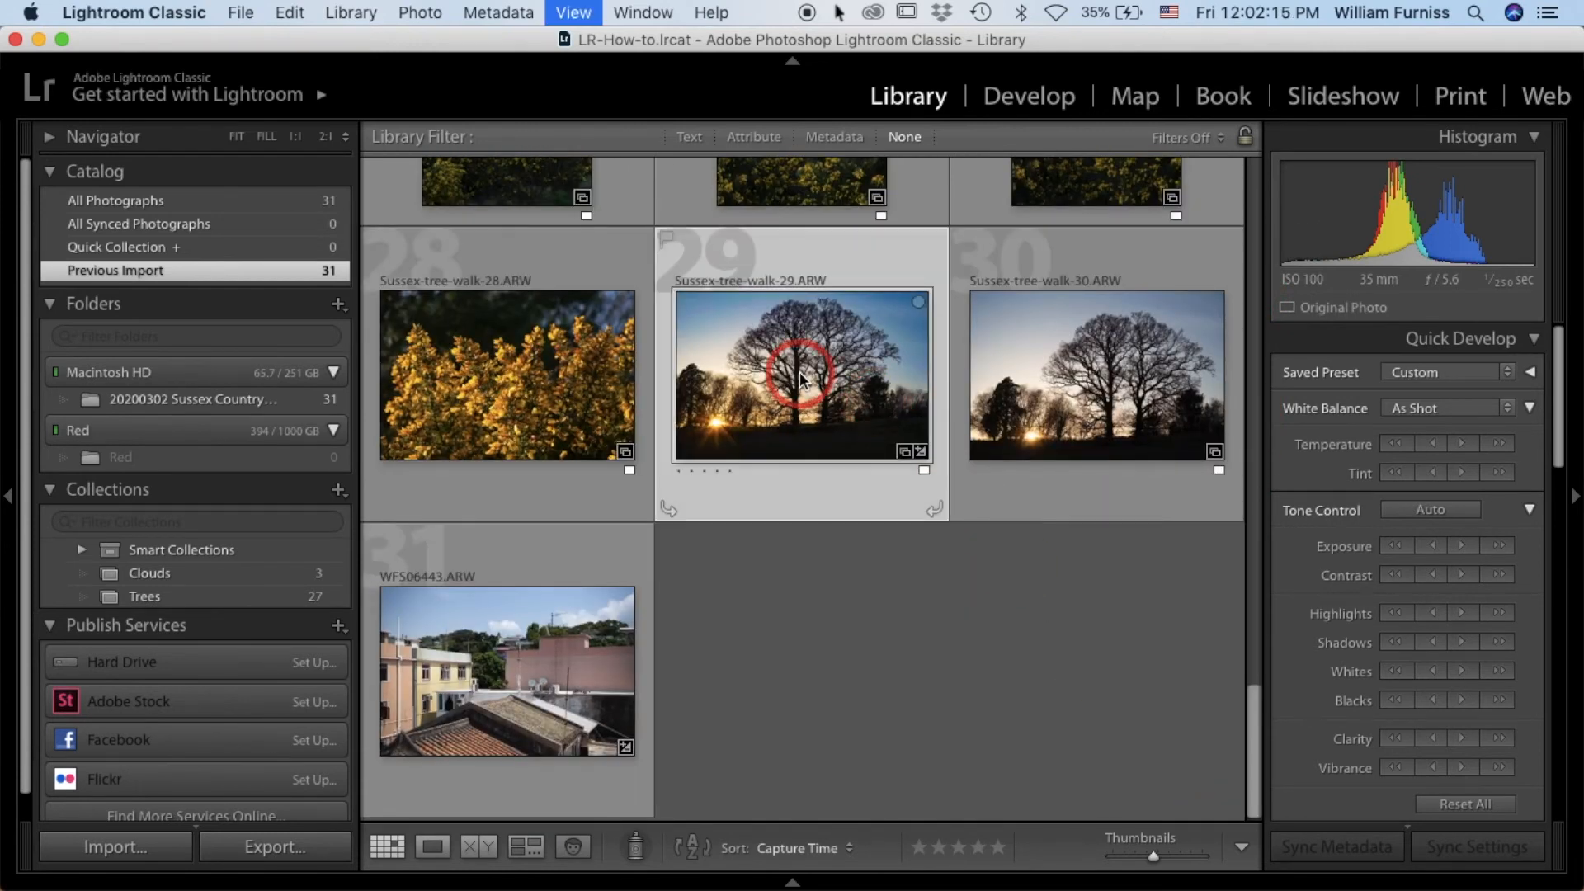
pyautogui.press('d')
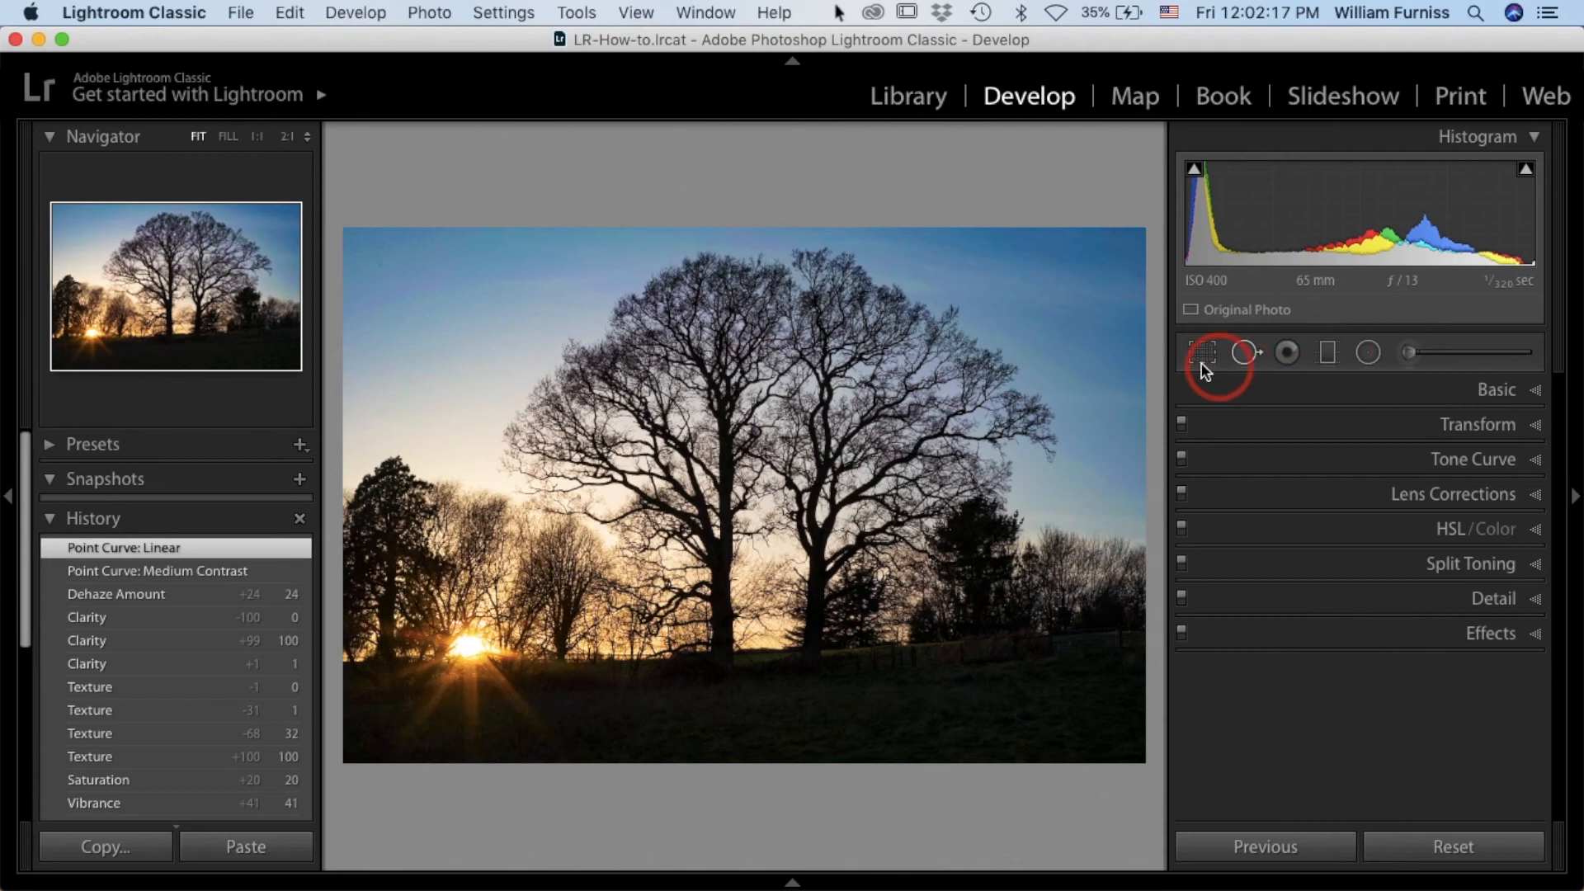
# - Start cropping the sunset tree photo, and set the crop aspect ratio to 1 x 1
pyautogui.click(1207, 354)
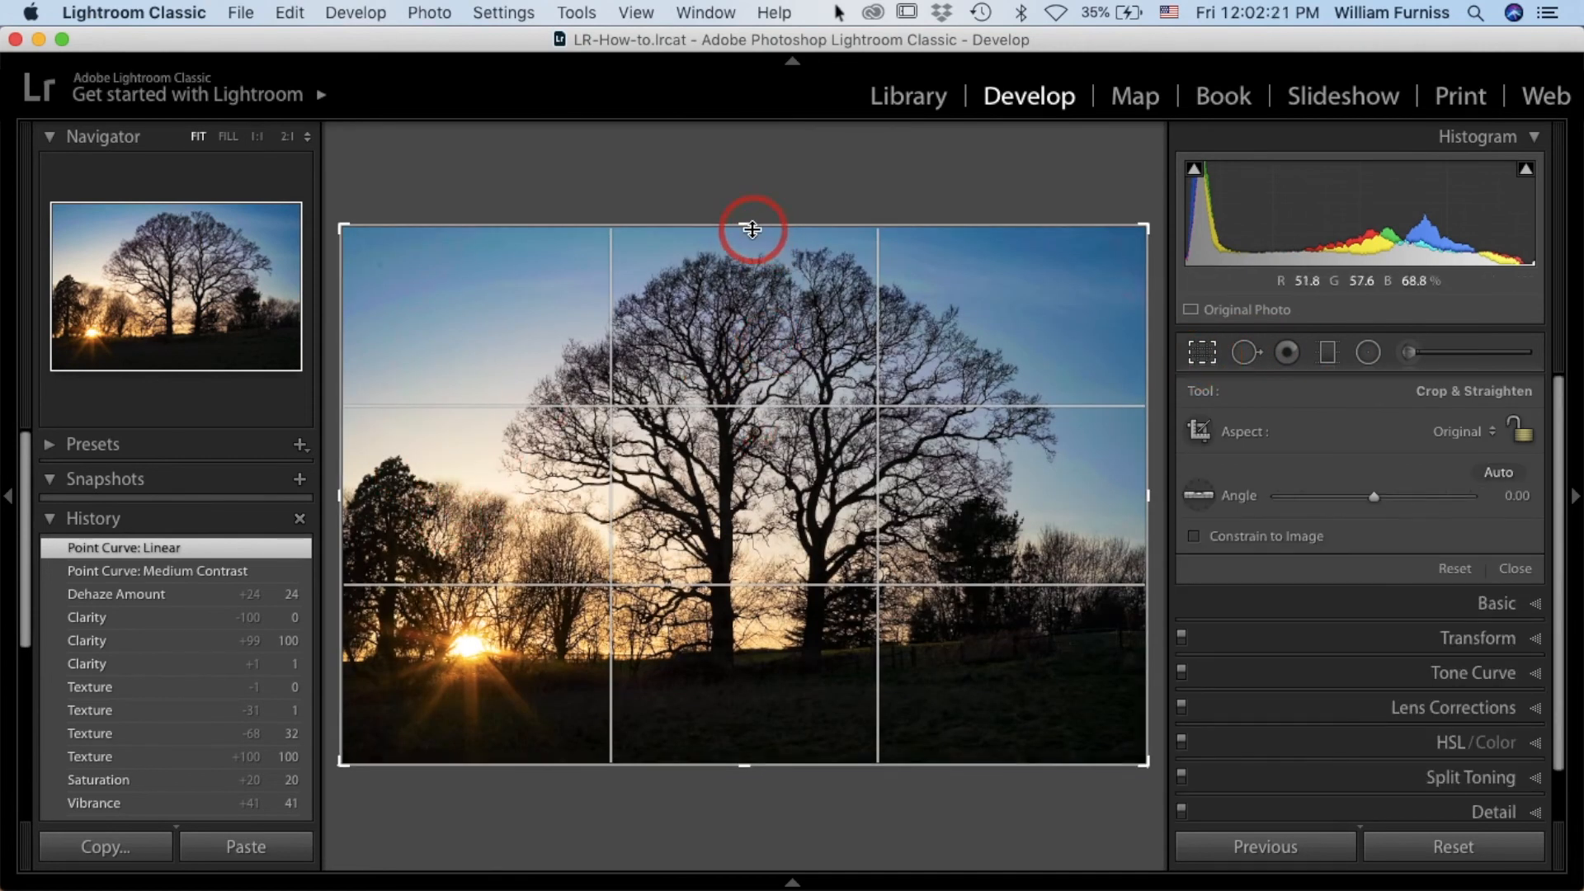
pyautogui.moveTo(743, 223)
pyautogui.mouseDown()
pyautogui.moveTo(738, 249)
pyautogui.moveTo(745, 220)
pyautogui.mouseUp()
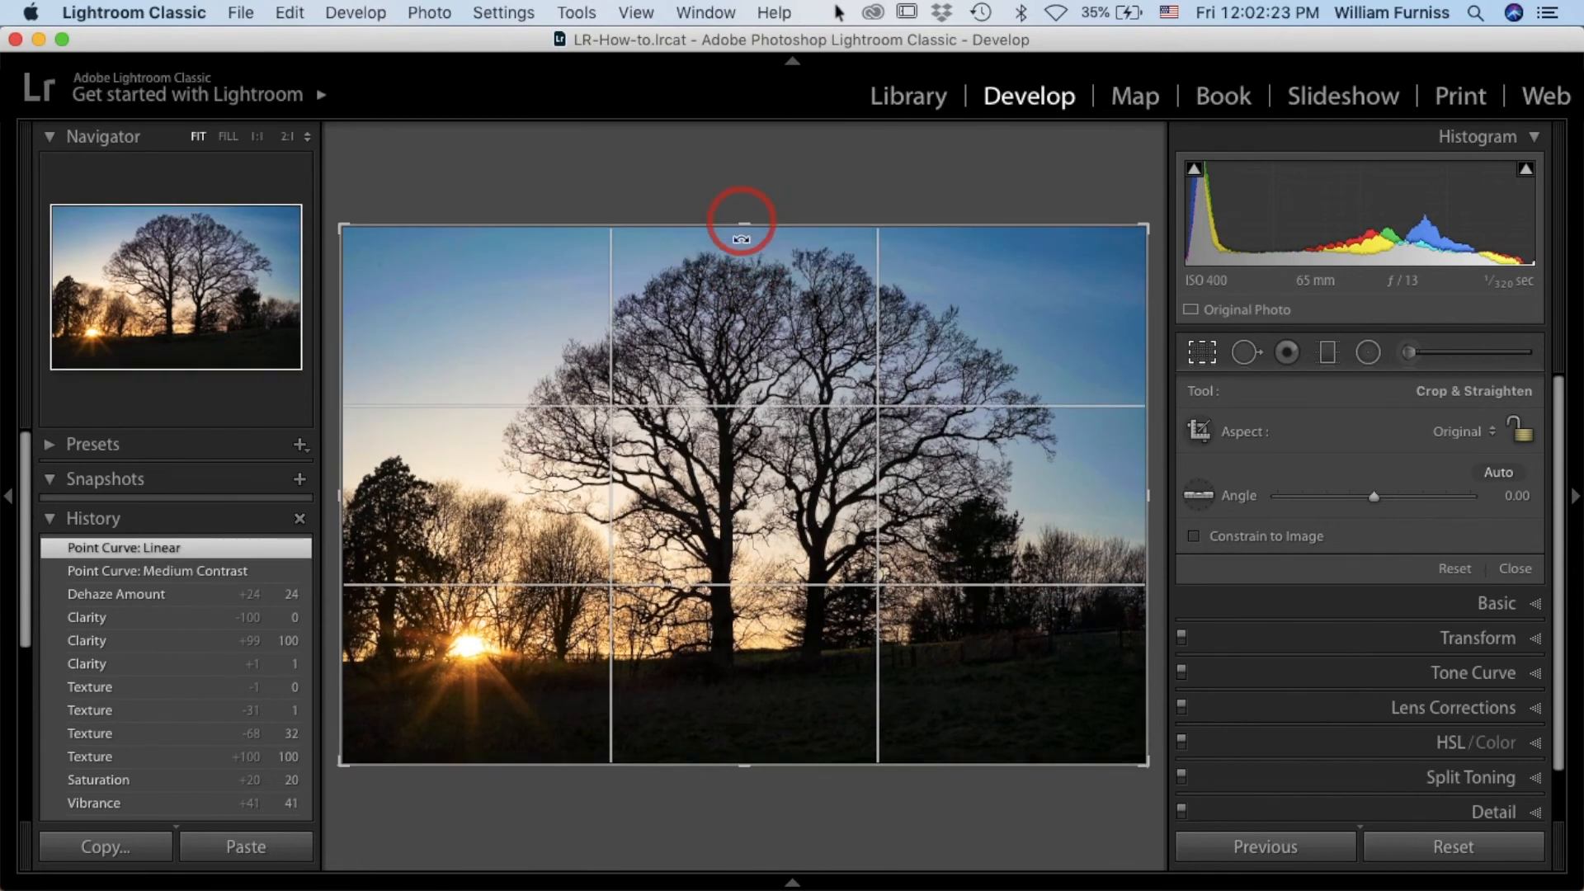
pyautogui.click(1452, 431)
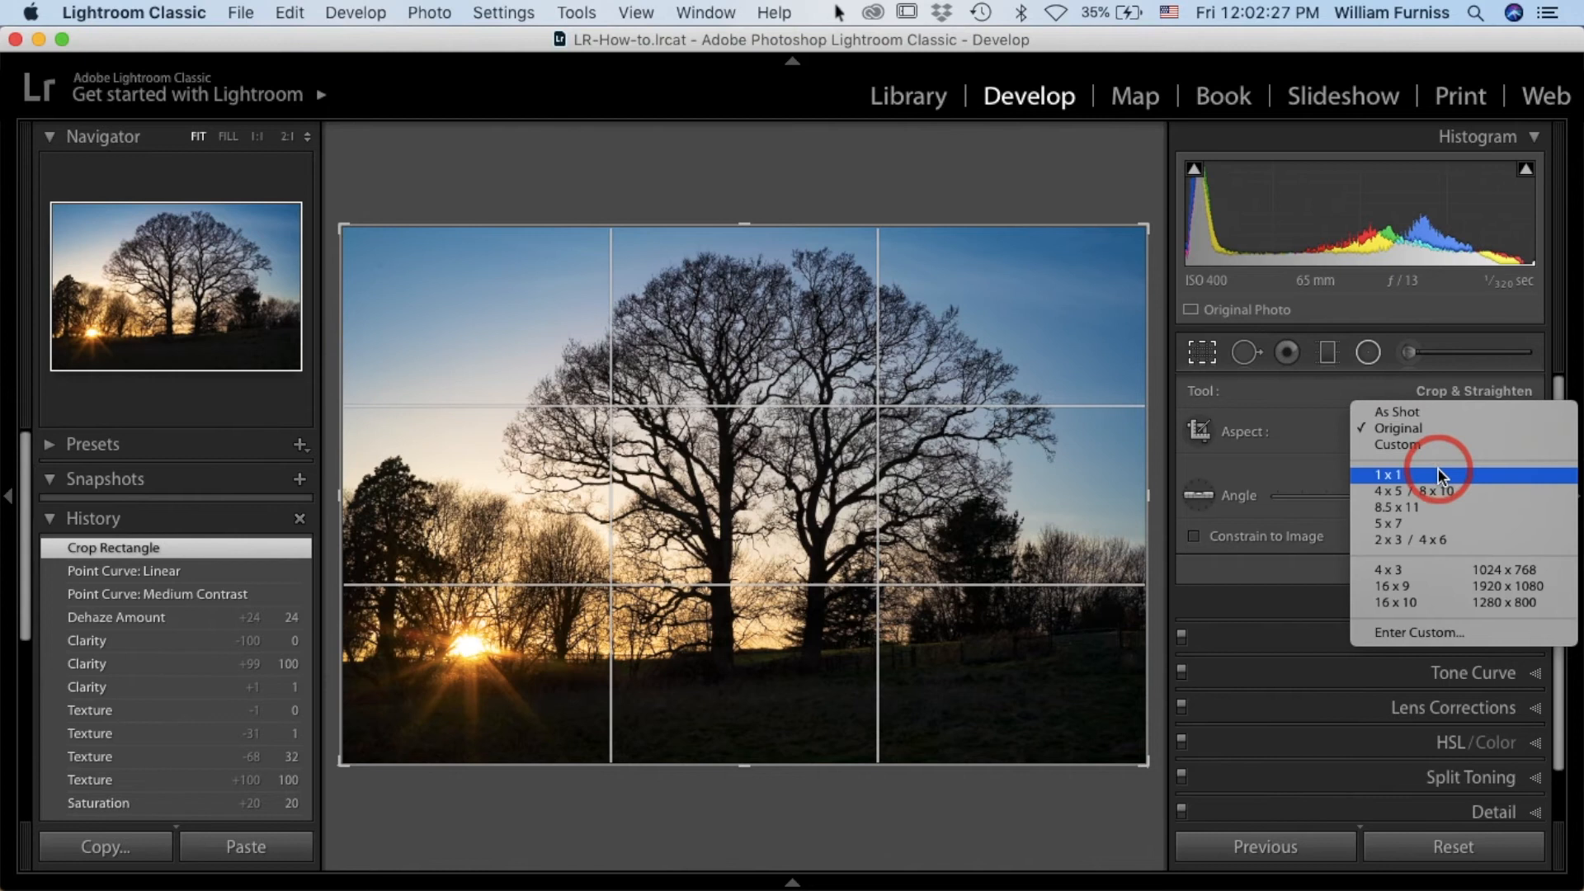
pyautogui.click(1393, 476)
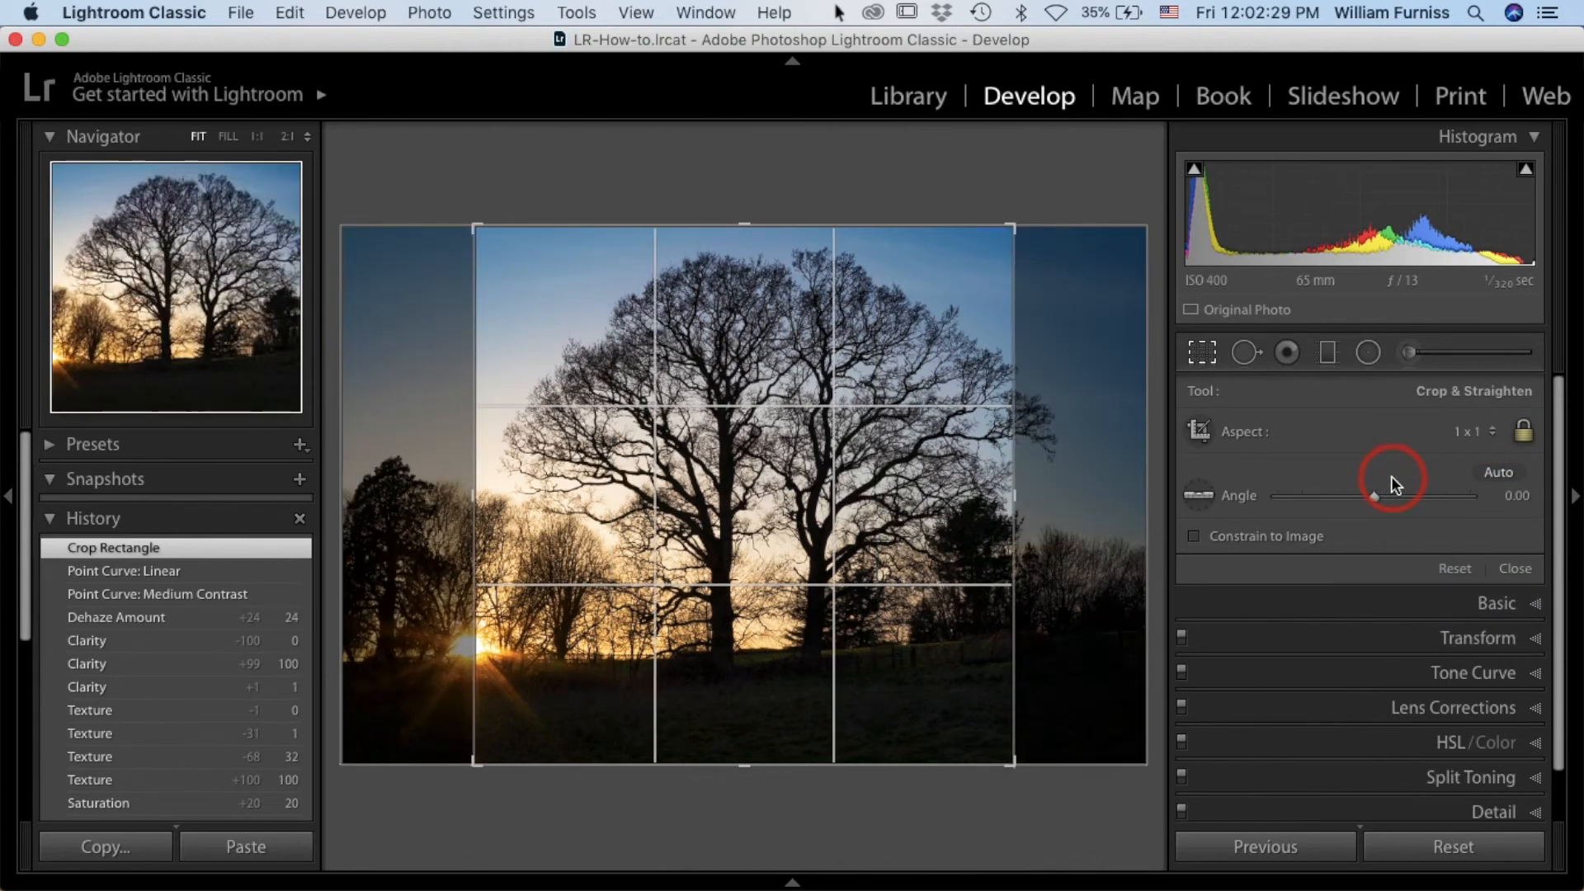
# - Set the crop aspect ratio of the sunset tree photo back to As Shot
pyautogui.click(1463, 430)
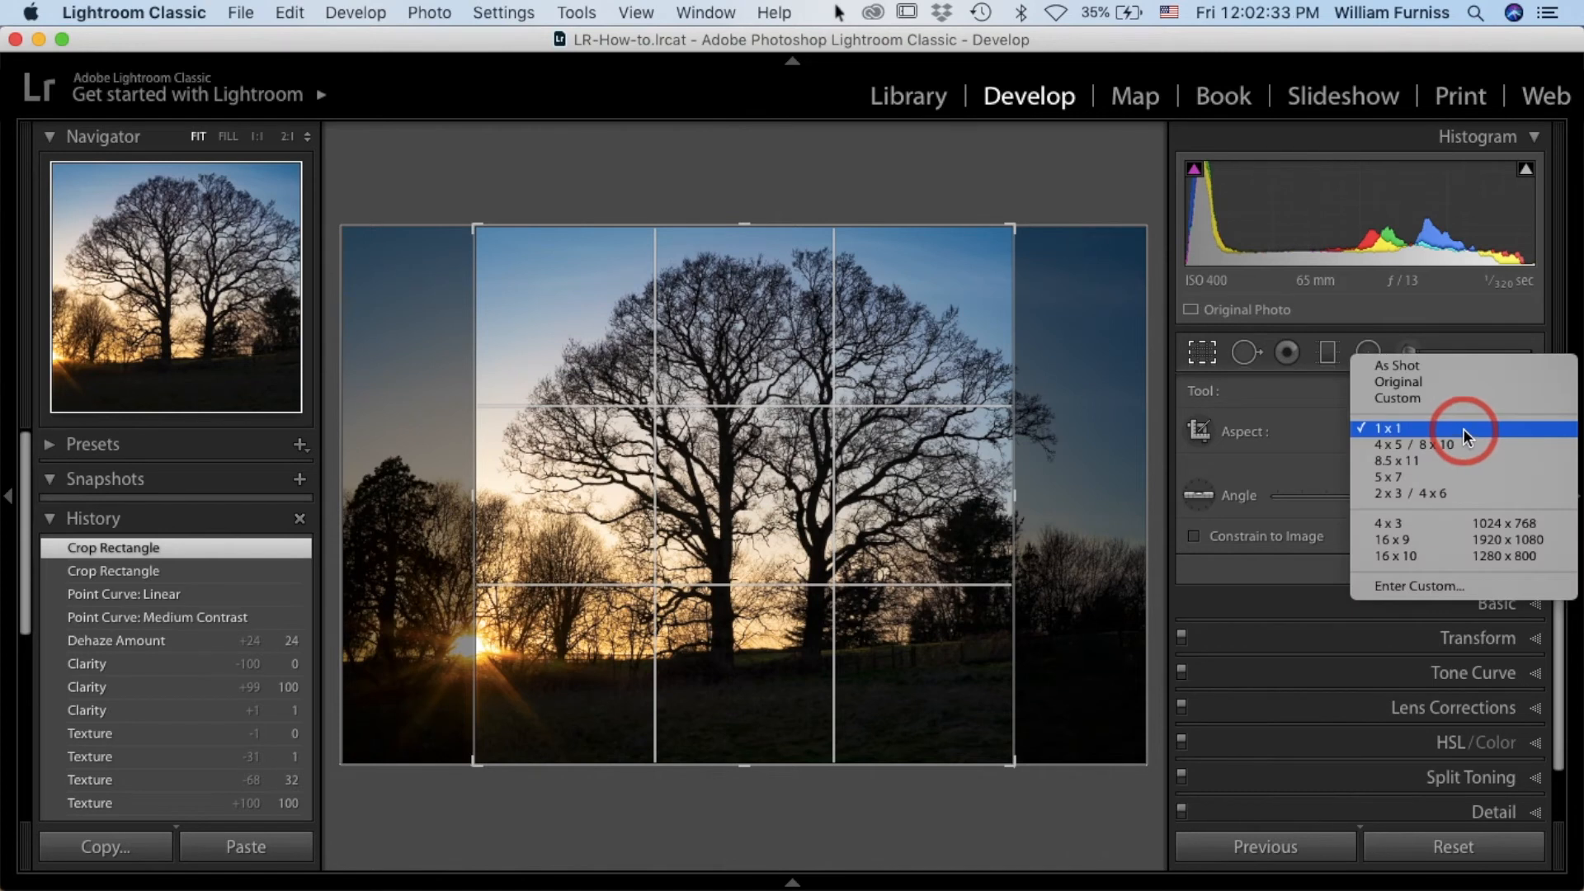
pyautogui.click(1450, 363)
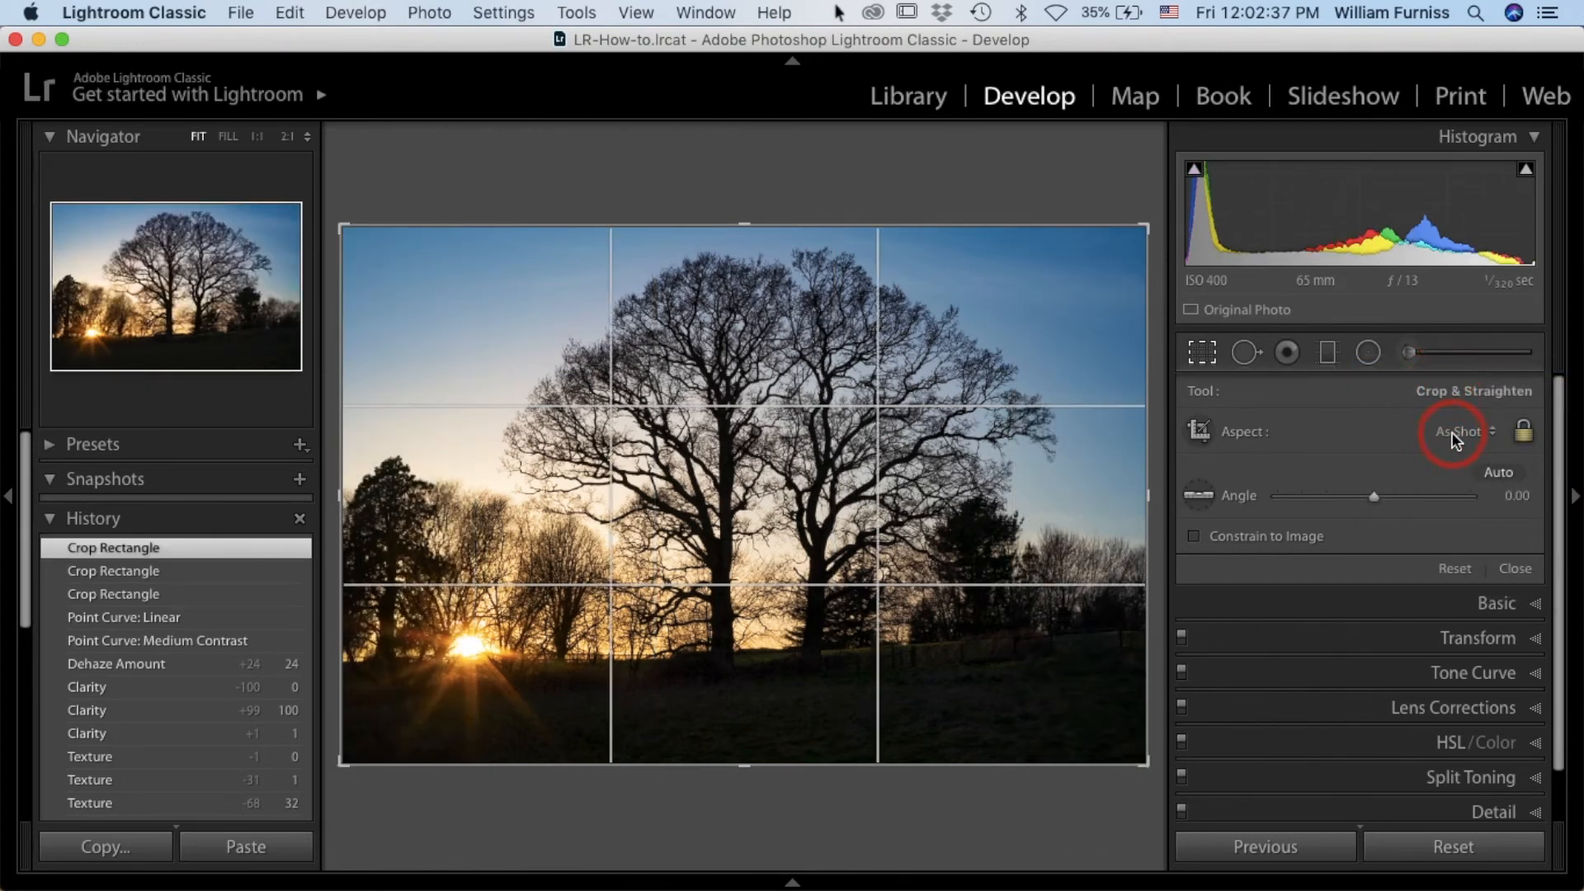
# - Heal the dark dust spot in the upper-left sky with Spot Removal at size 75, feather 100 and opacity 100, and close the tool
pyautogui.click(1246, 353)
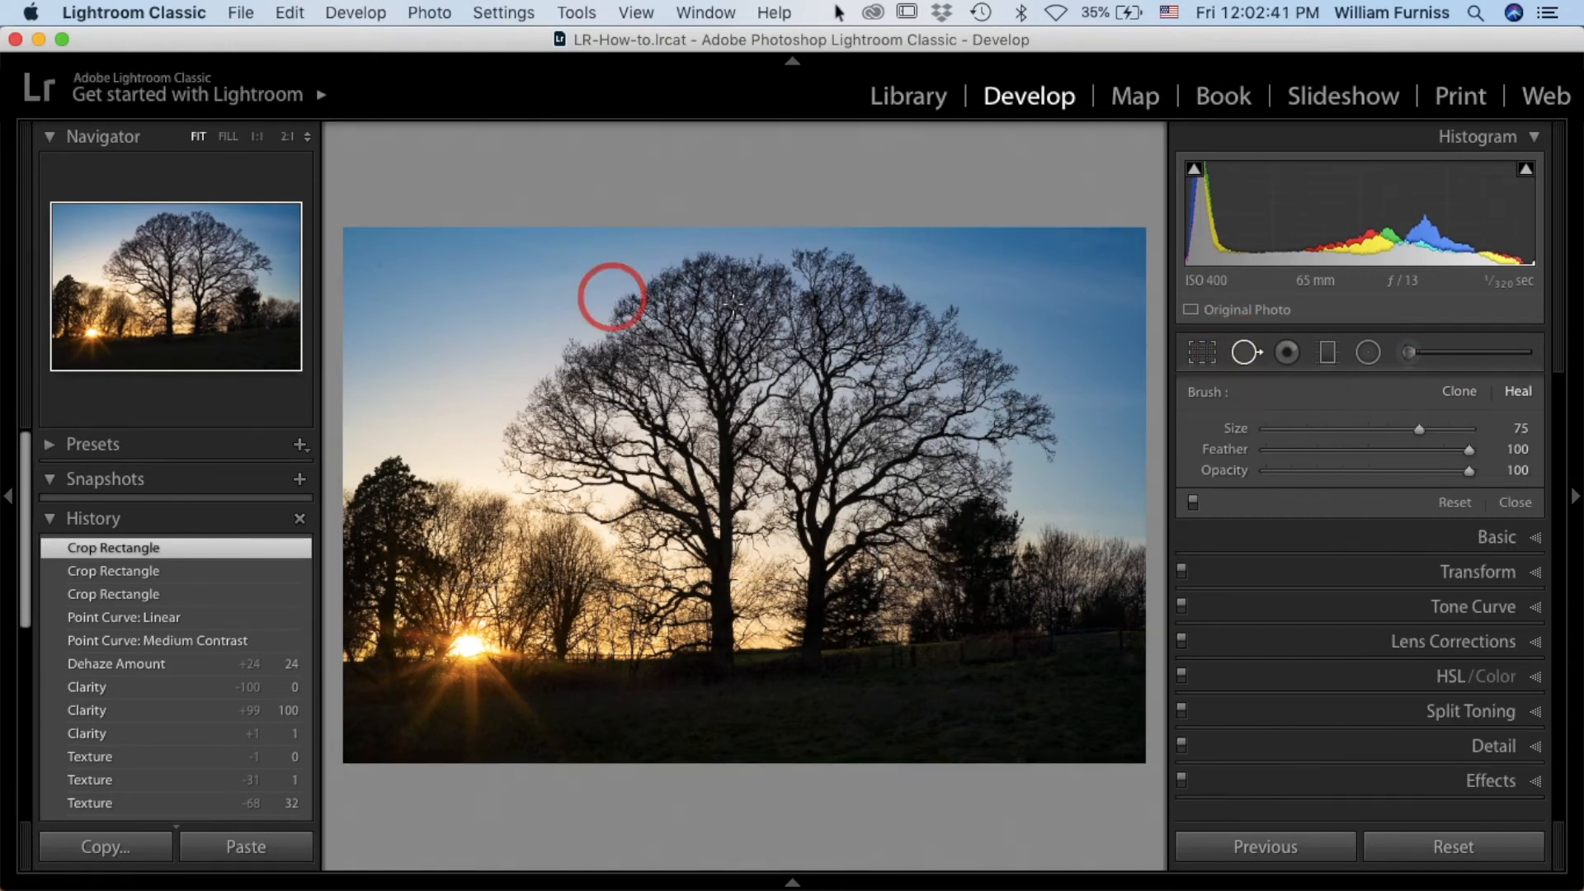
pyautogui.click(382, 271)
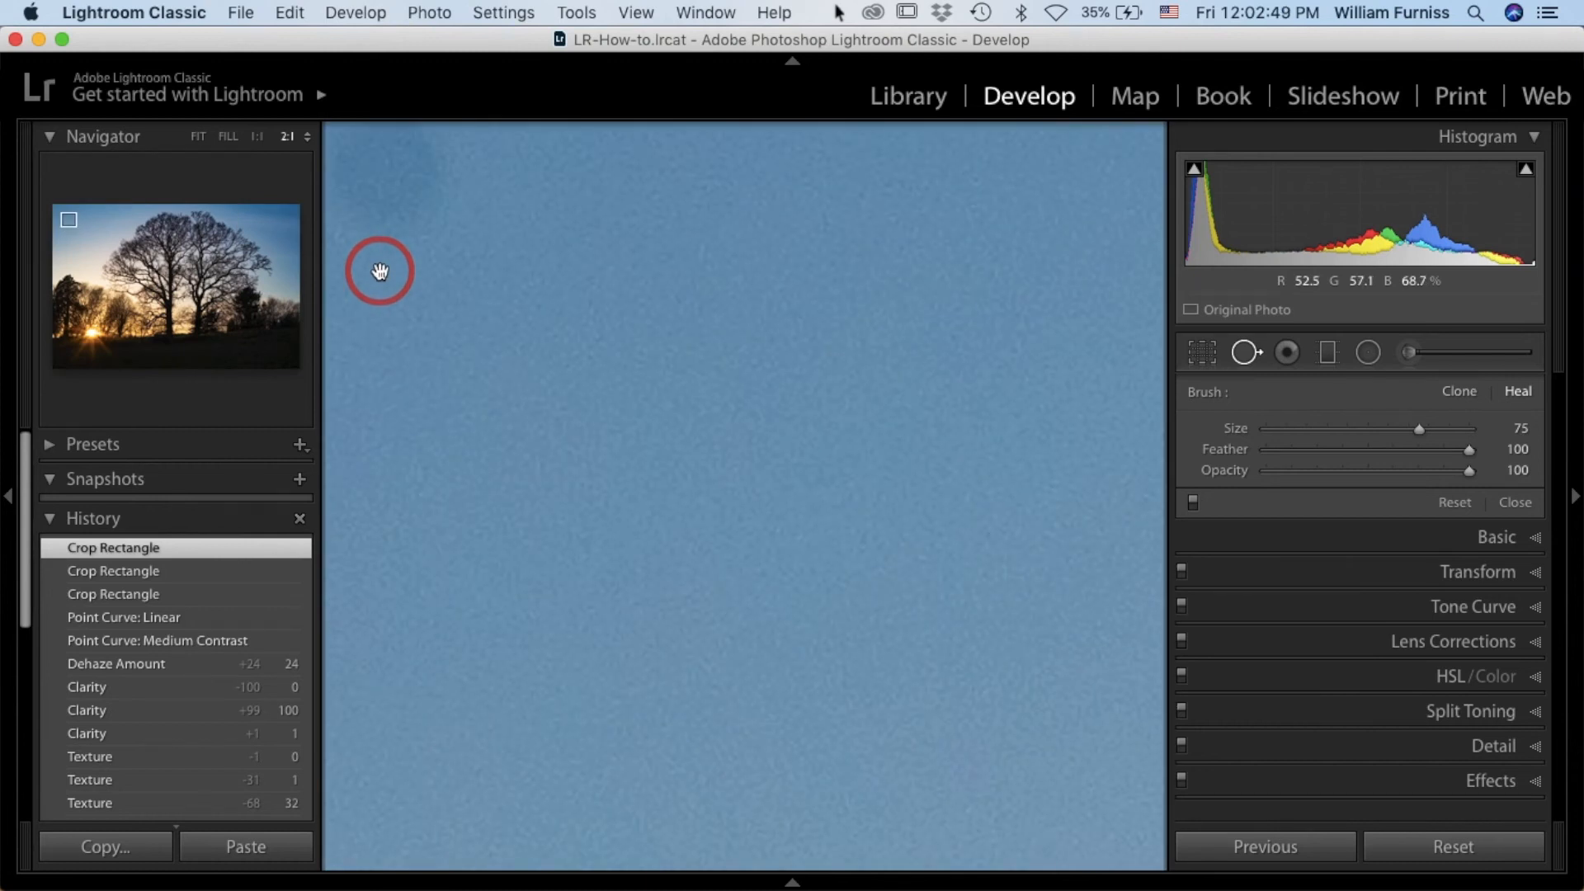
pyautogui.moveTo(396, 265); pyautogui.dragTo(651, 506)
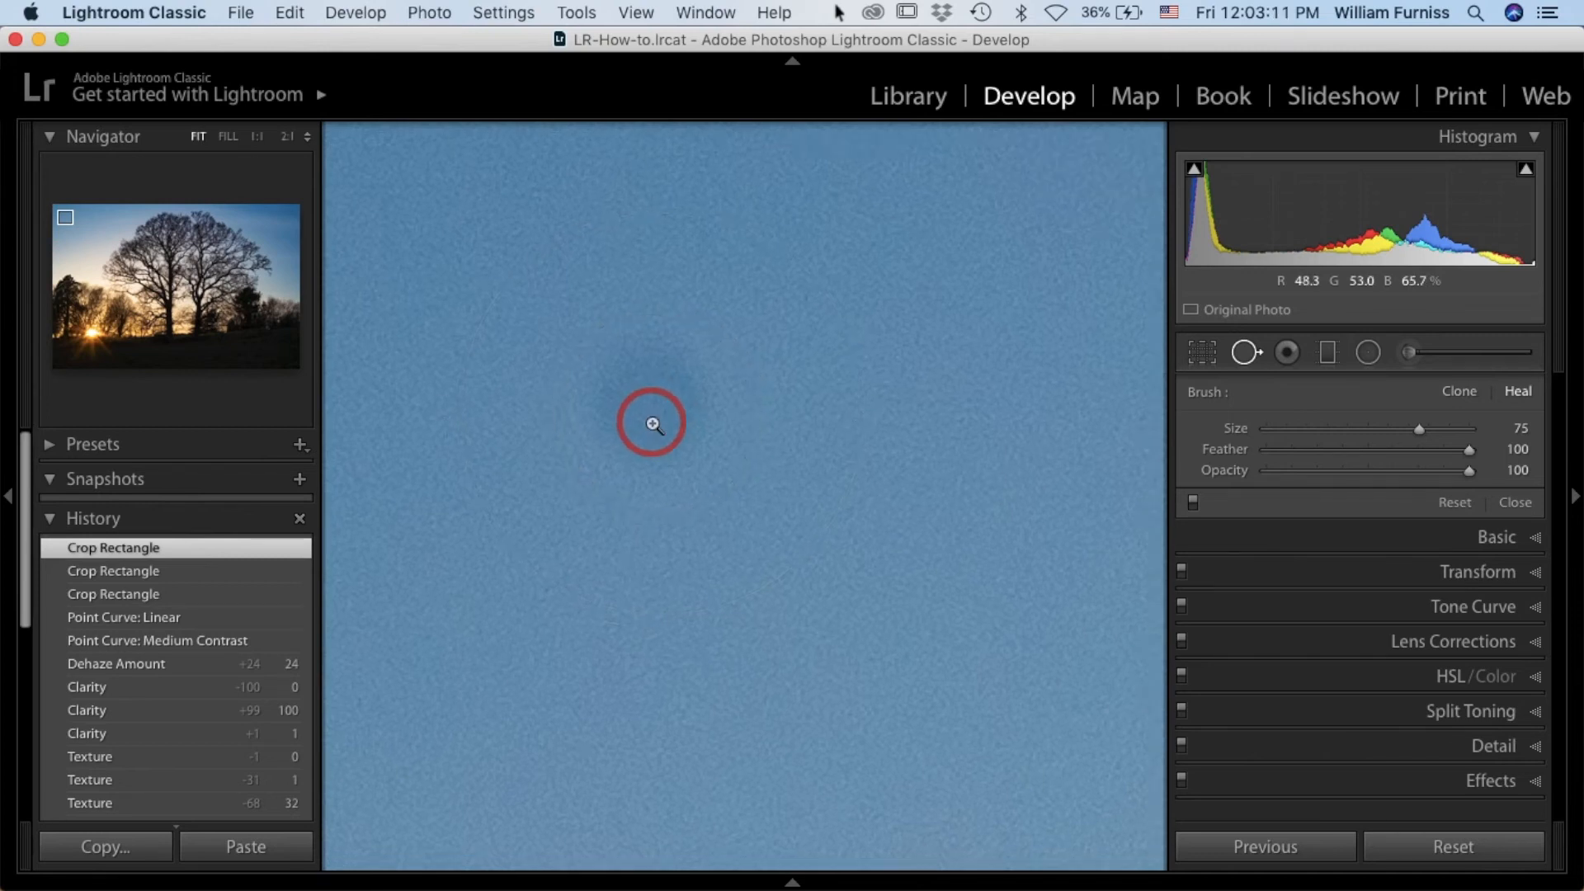
pyautogui.click(652, 424)
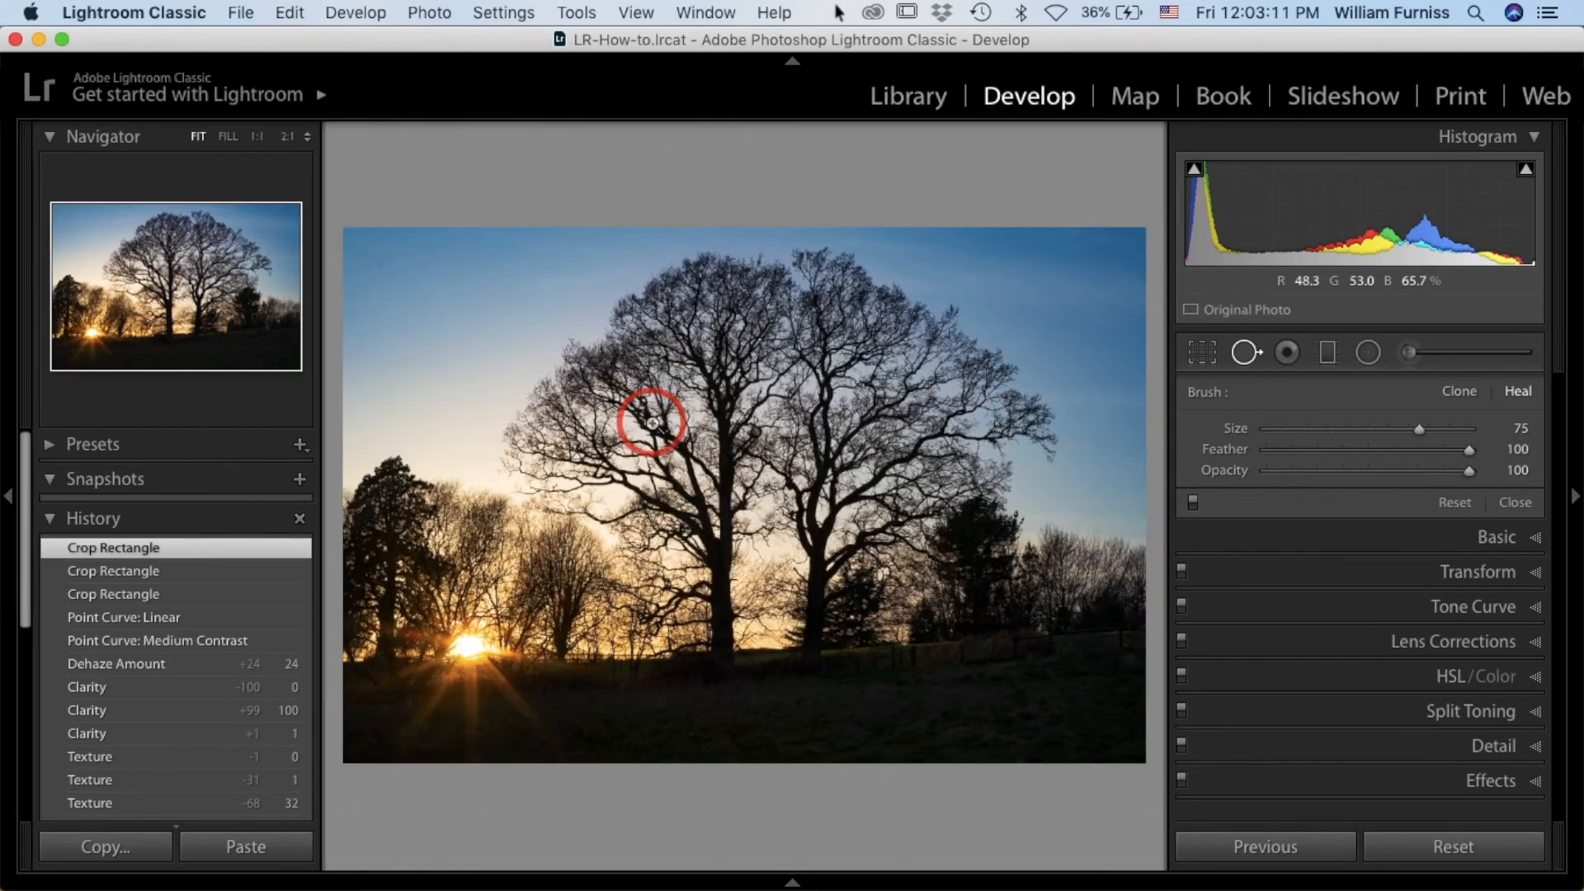
pyautogui.click(381, 268)
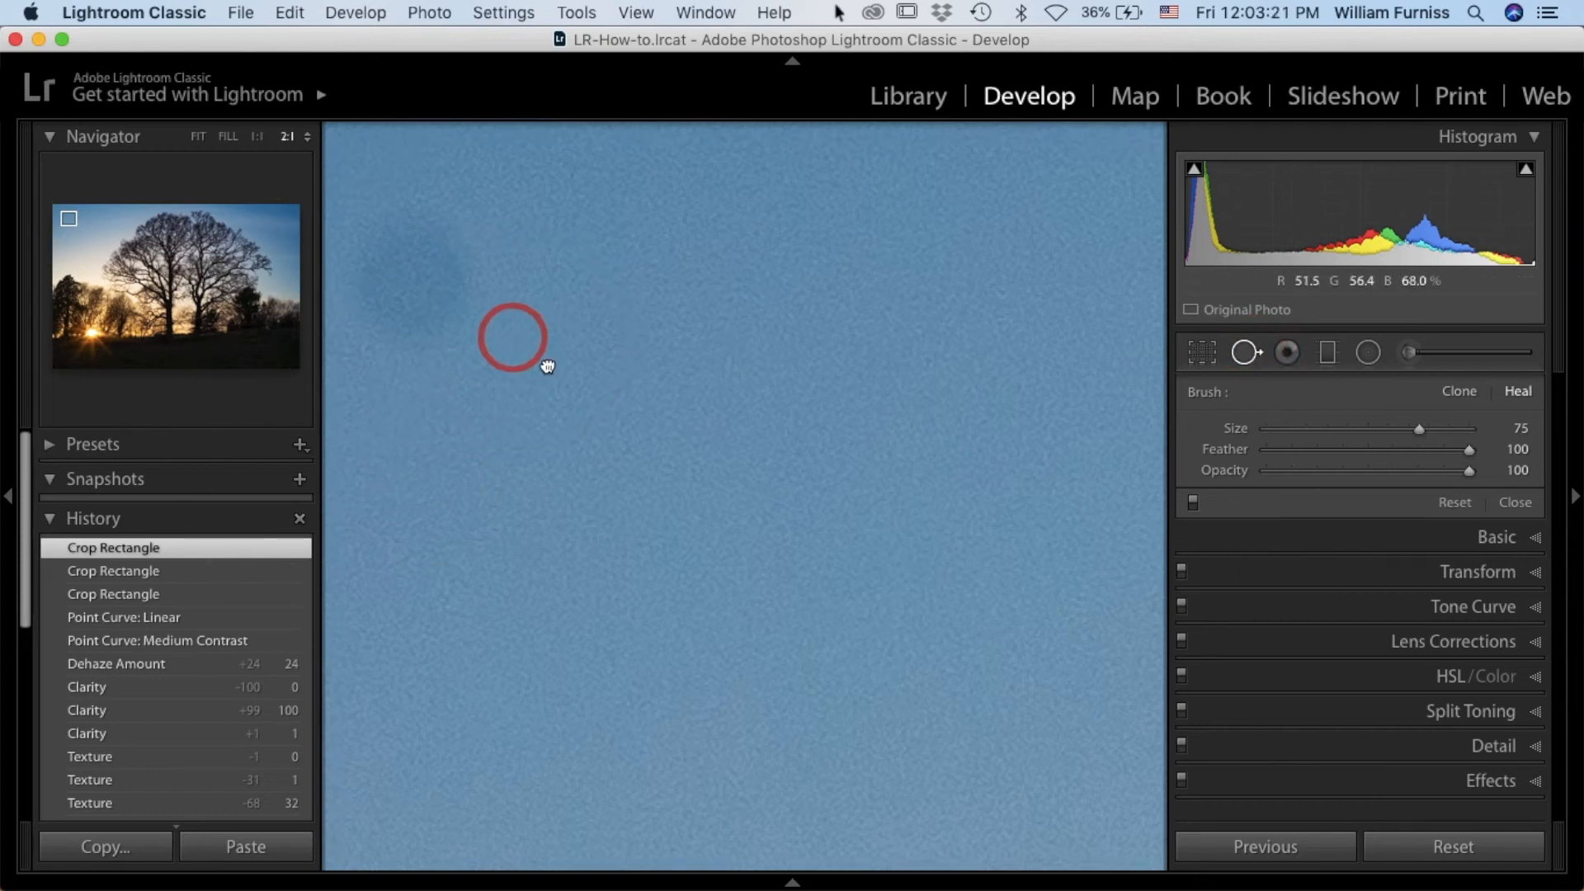
pyautogui.moveTo(513, 335); pyautogui.dragTo(954, 555)
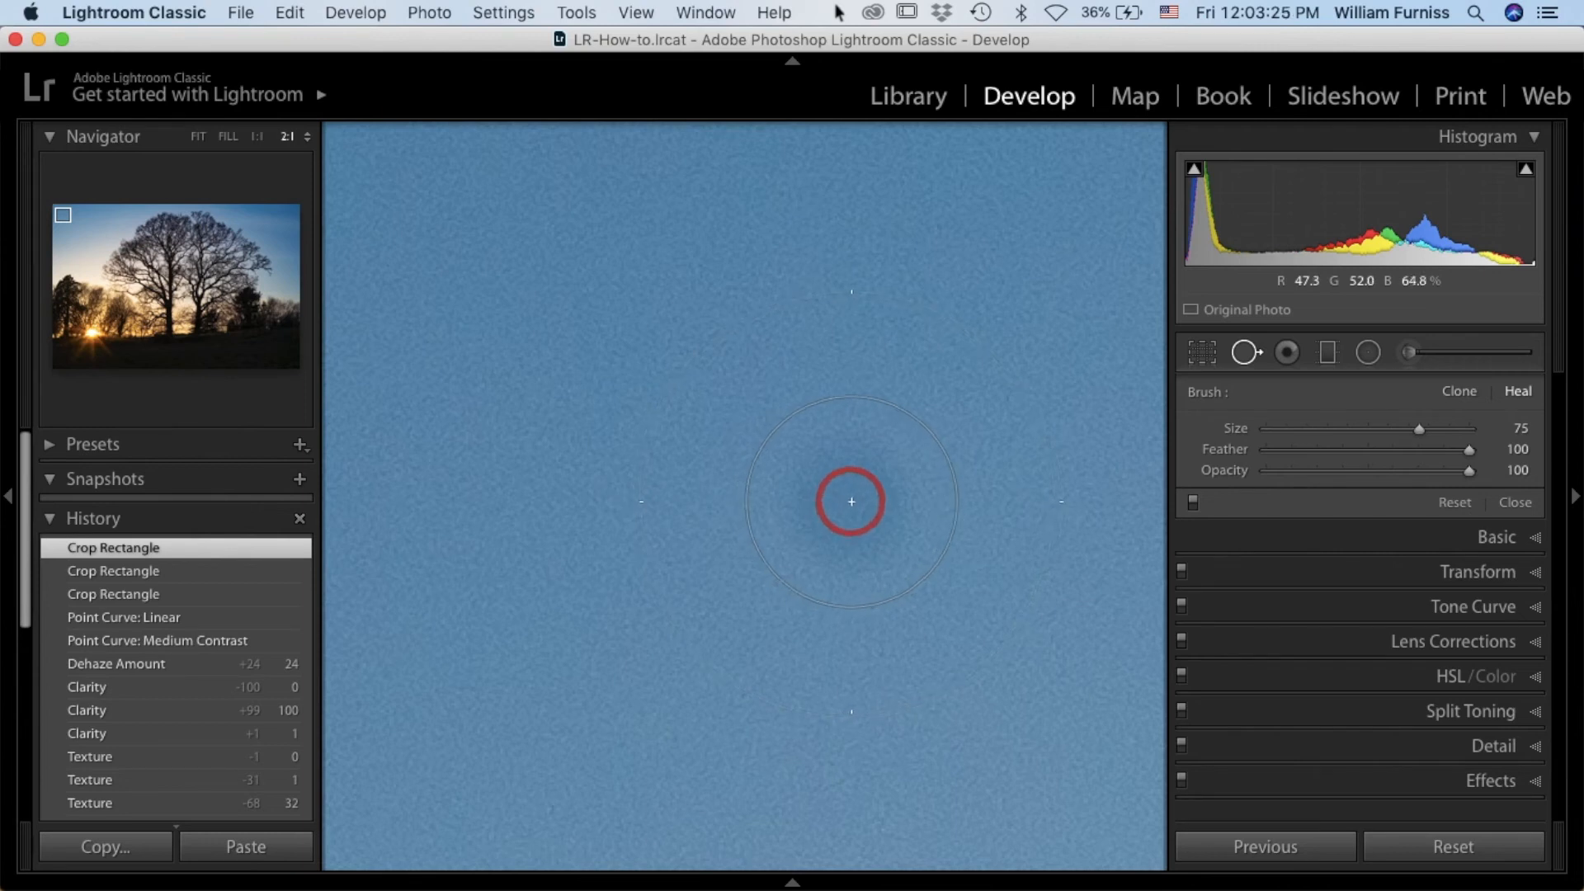
pyautogui.click(851, 501)
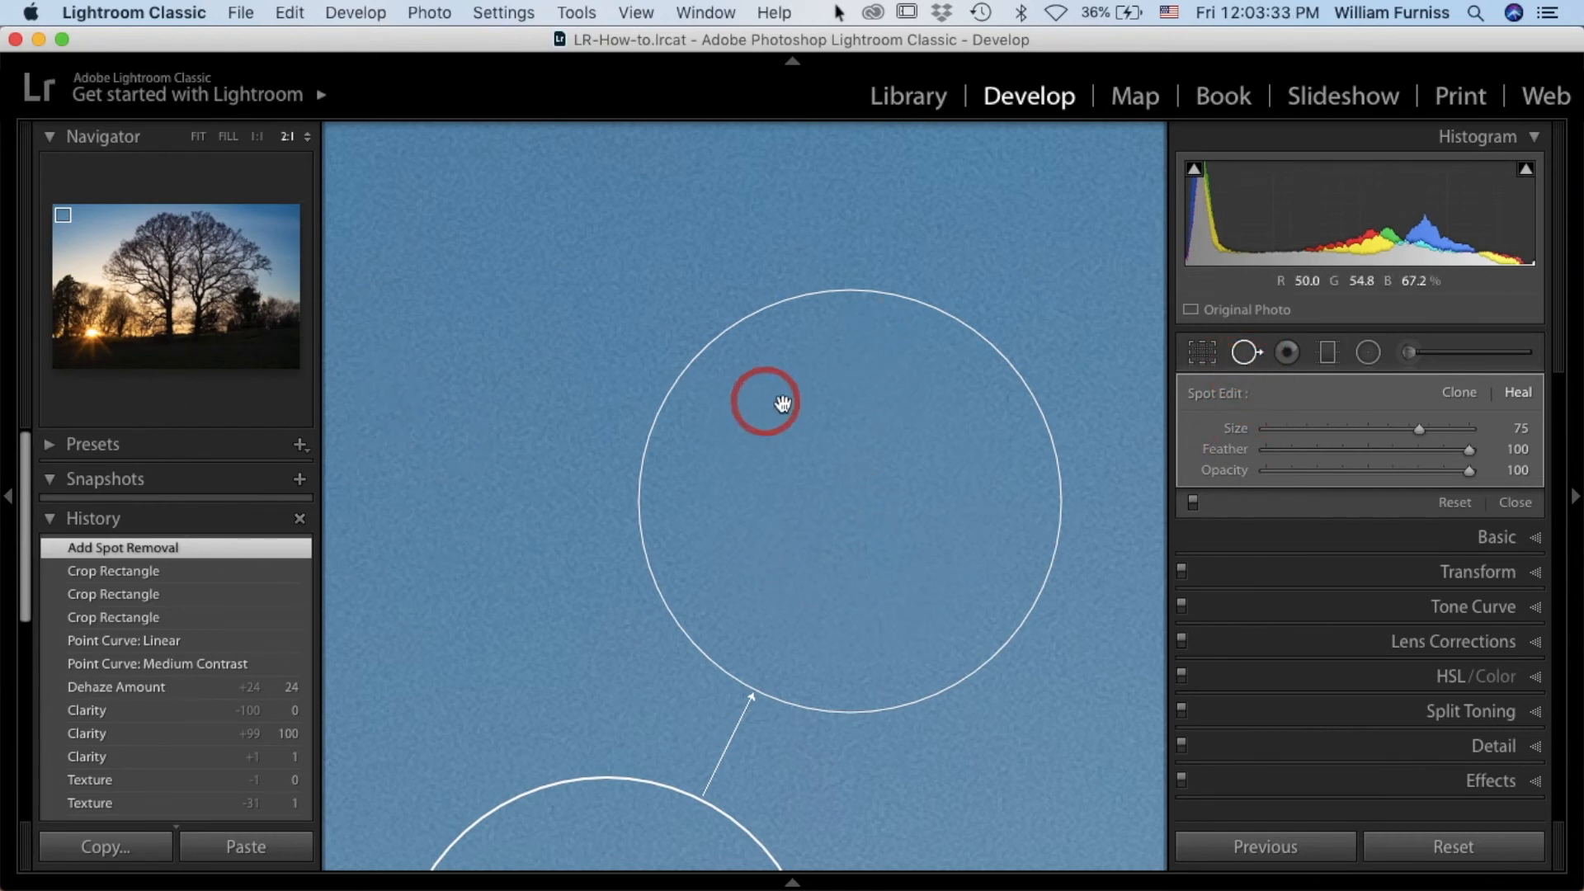
pyautogui.click(1250, 352)
pyautogui.click(1287, 352)
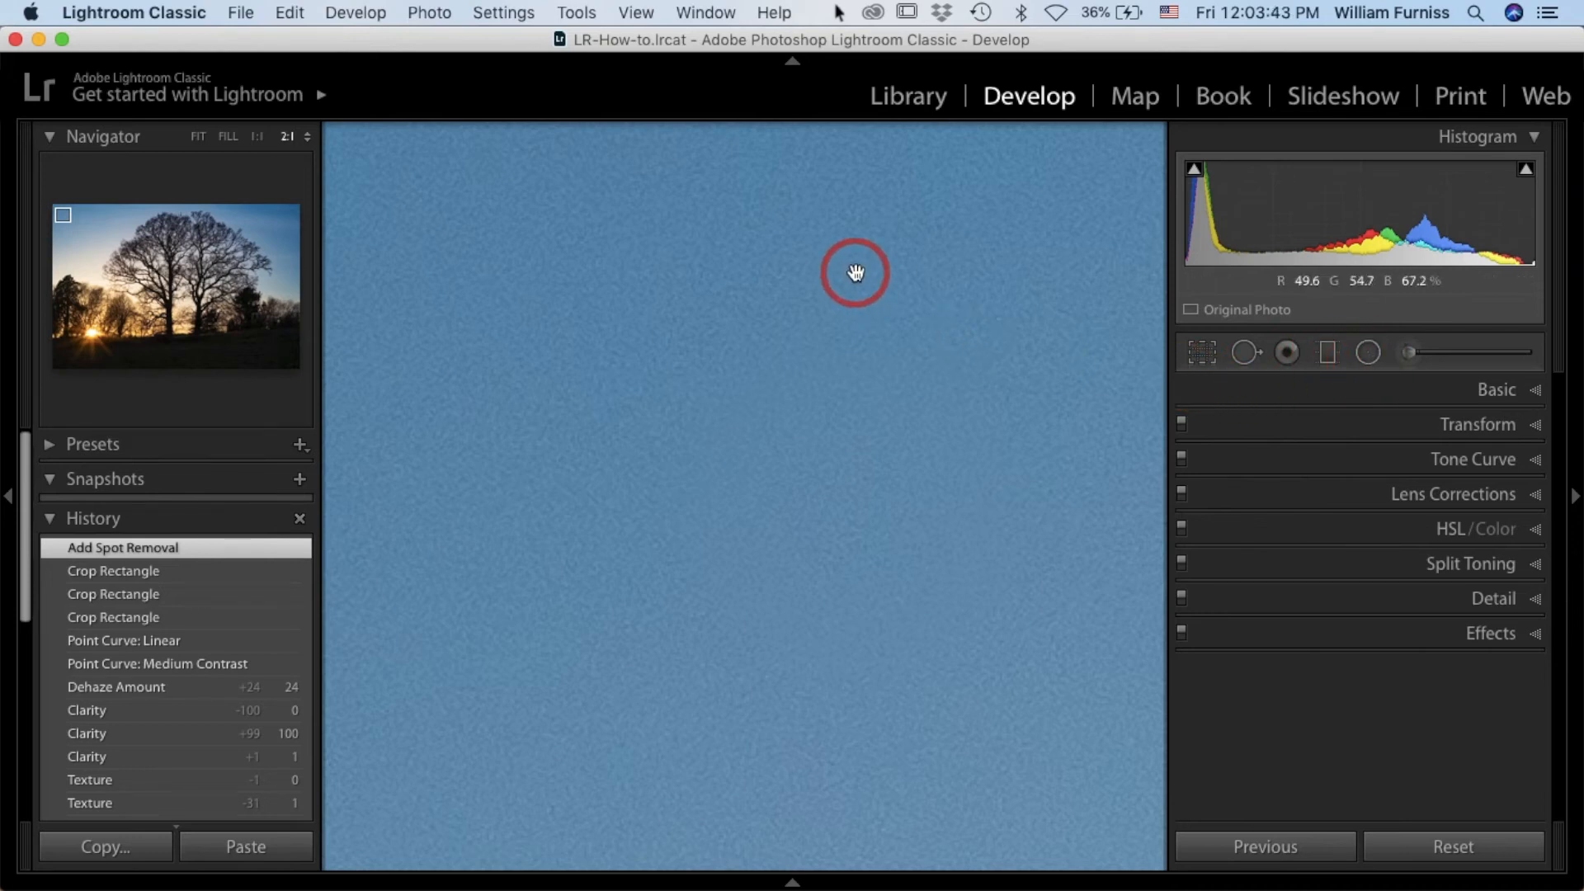
# - Add a graduated filter across the sky of the whole photo, move its centre down onto the tree trunks, and level it nearly horizontal
pyautogui.press('super+minus')
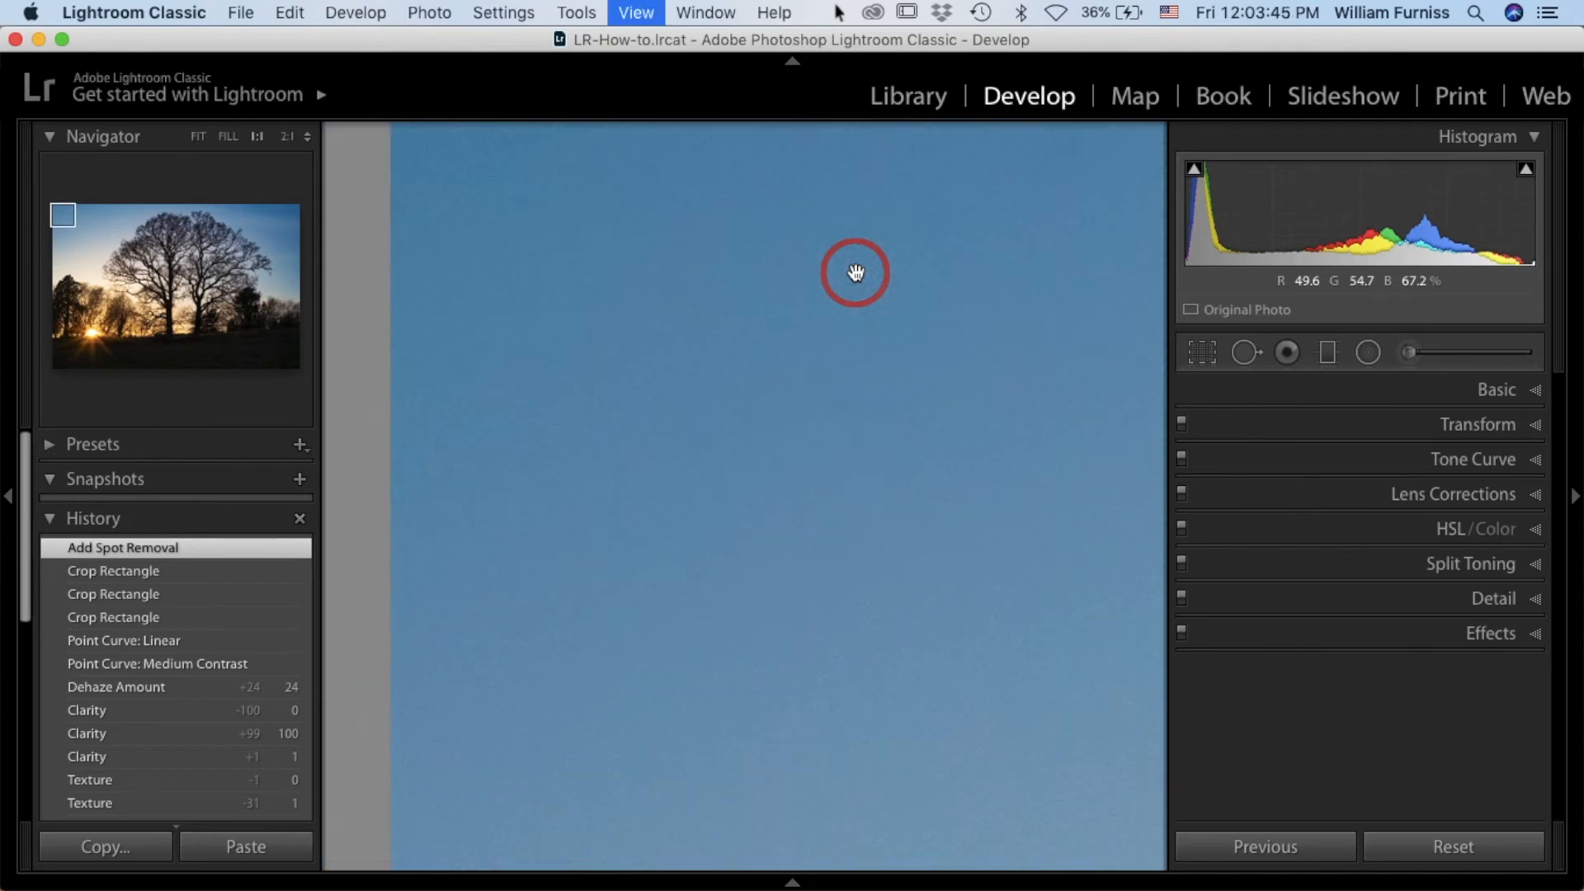
pyautogui.press('super+minus')
pyautogui.press('super+minus')
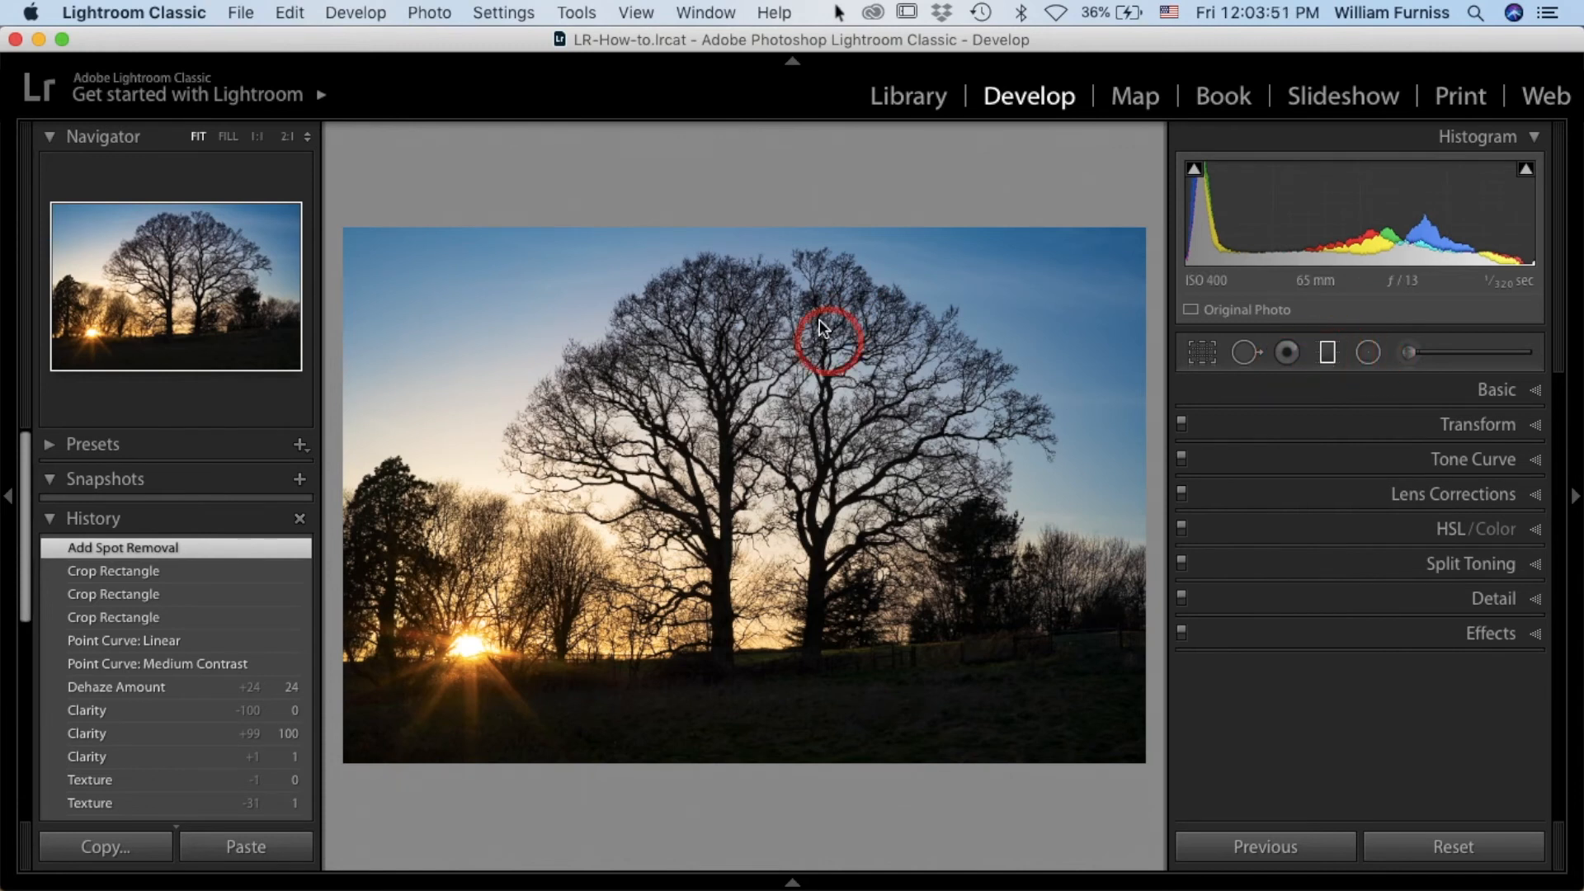
pyautogui.moveTo(714, 255); pyautogui.dragTo(742, 435)
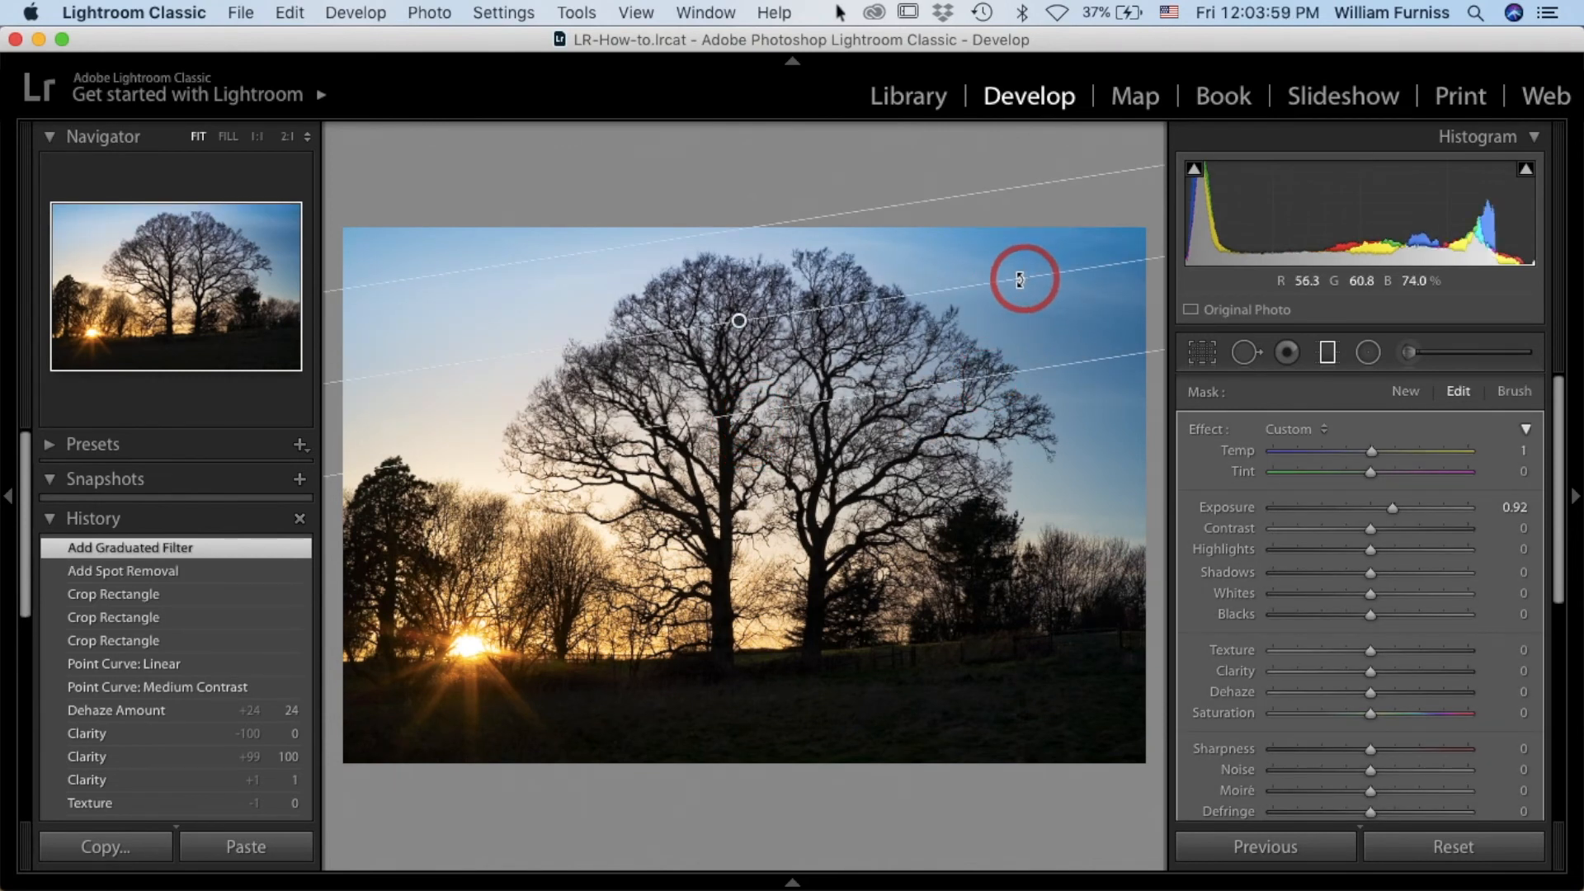
pyautogui.moveTo(745, 321); pyautogui.dragTo(725, 495)
pyautogui.moveTo(1094, 439); pyautogui.dragTo(1107, 464)
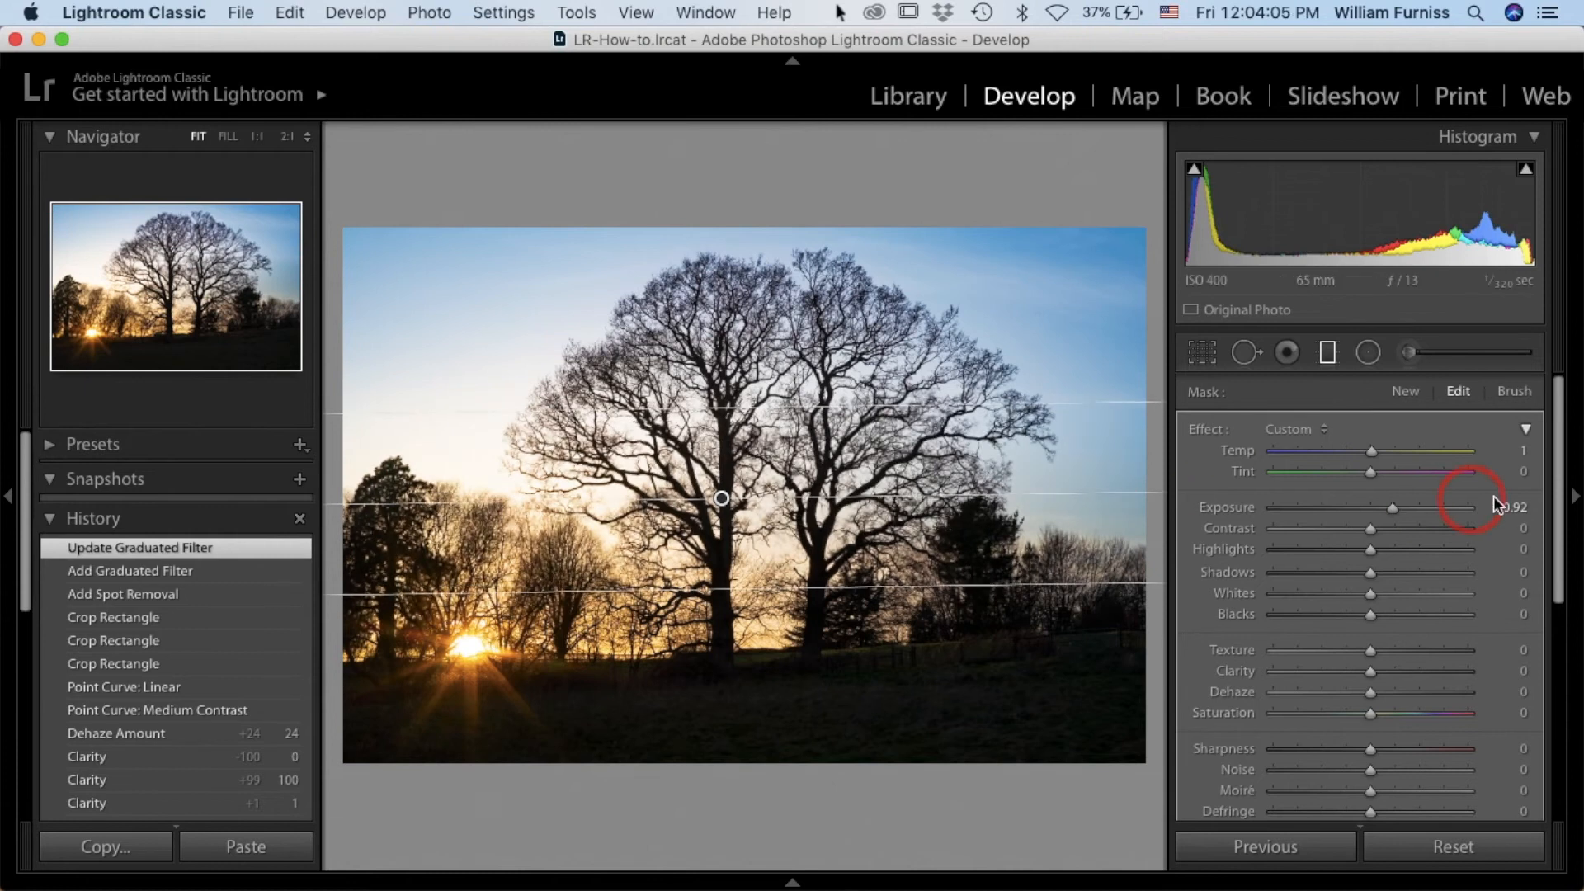
# - Try a graduated filter exposure of -0.91 with the filter moved lower towards the horizon, view its mask overlay, and delete the filter
pyautogui.moveTo(1393, 509); pyautogui.dragTo(1351, 516)
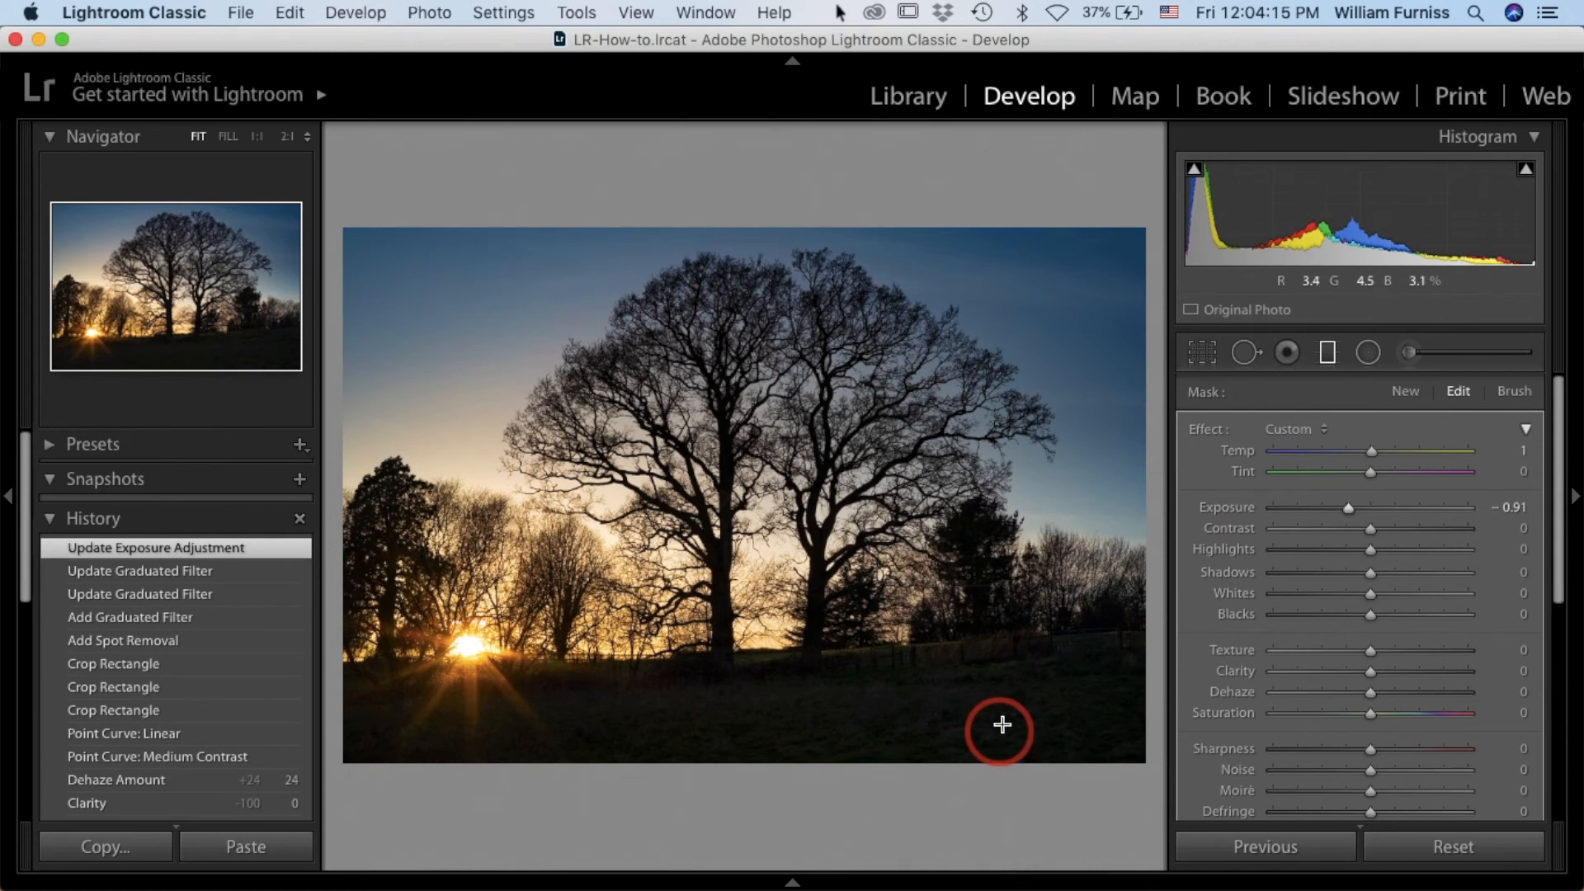
pyautogui.moveTo(729, 514); pyautogui.dragTo(709, 554)
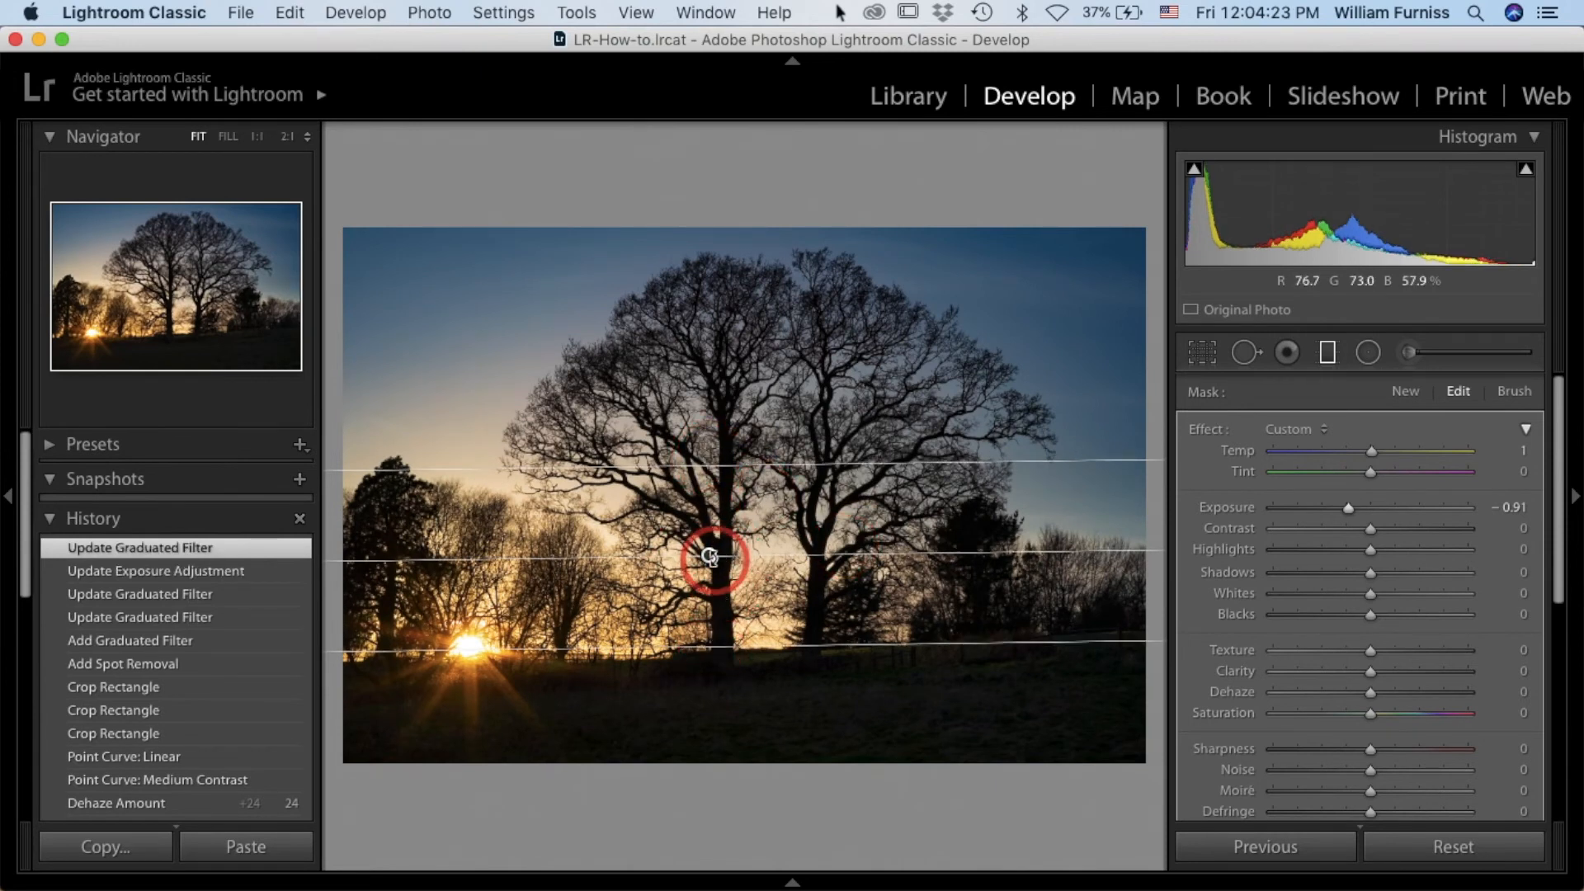
pyautogui.moveTo(710, 557)
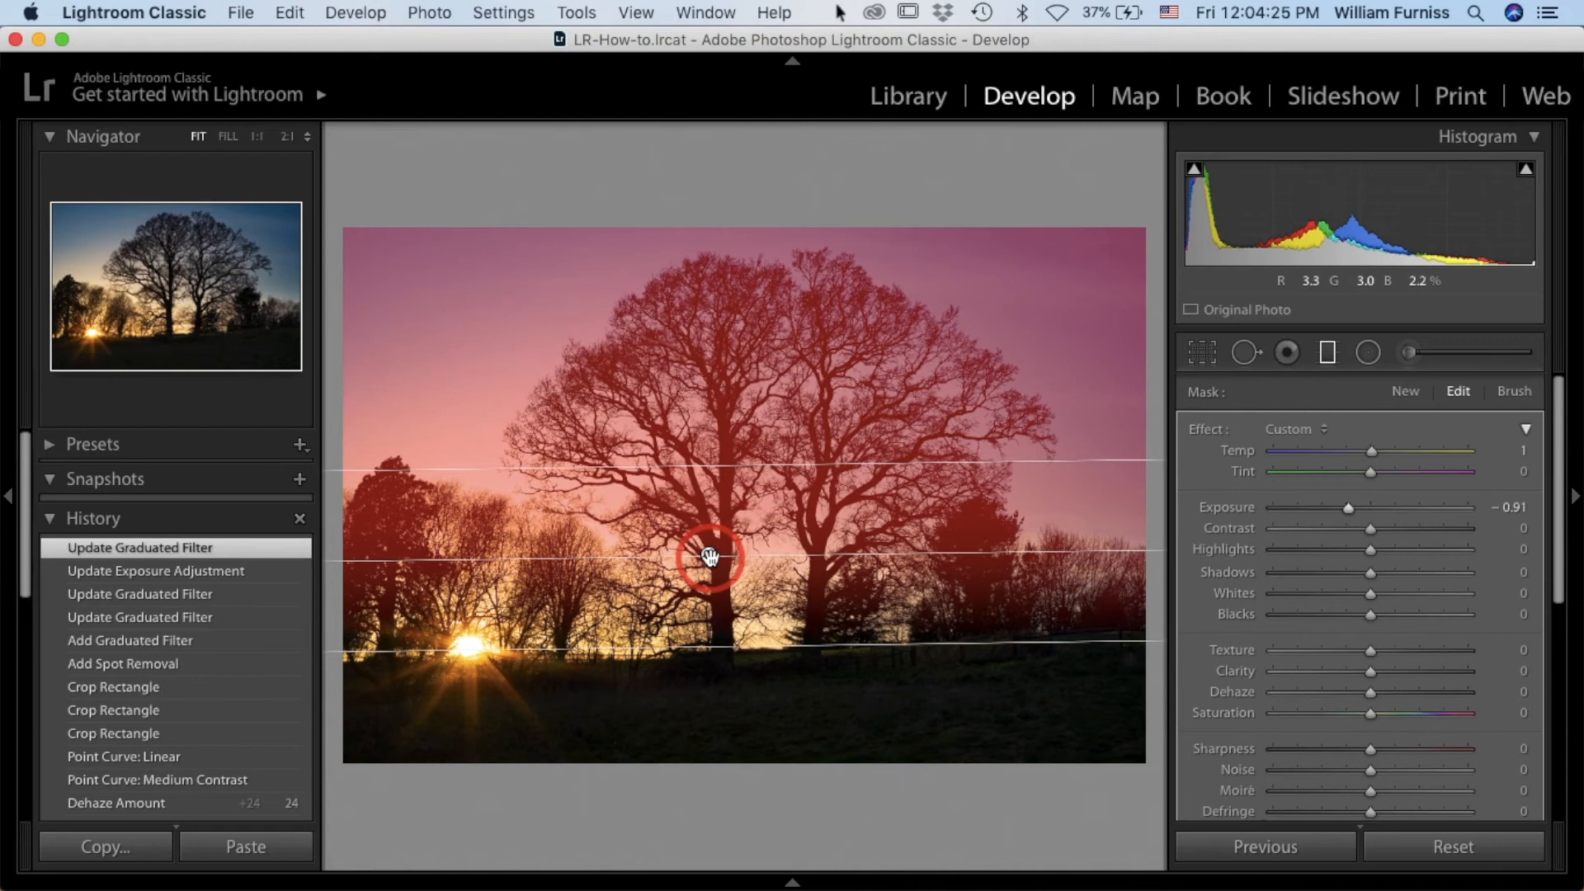
pyautogui.press('Delete')
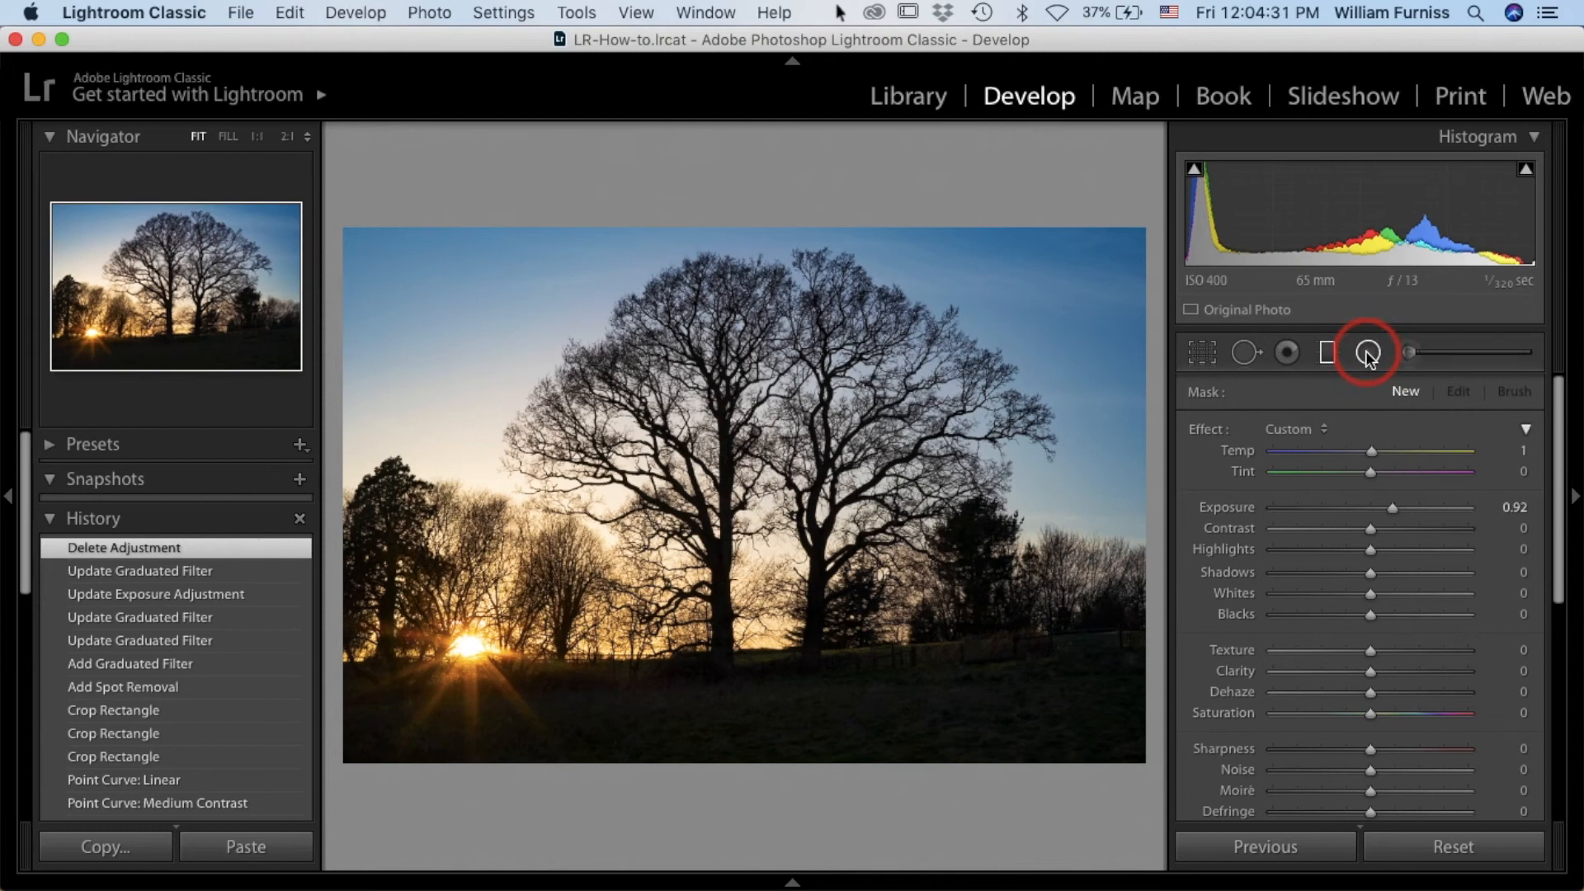
# - Add a radial filter over the trees, move it up to the middle of the photo, and widen it to span both crowns
pyautogui.moveTo(760, 582)
pyautogui.mouseDown()
pyautogui.moveTo(721, 526)
pyautogui.moveTo(576, 424)
pyautogui.moveTo(689, 392)
pyautogui.mouseUp()
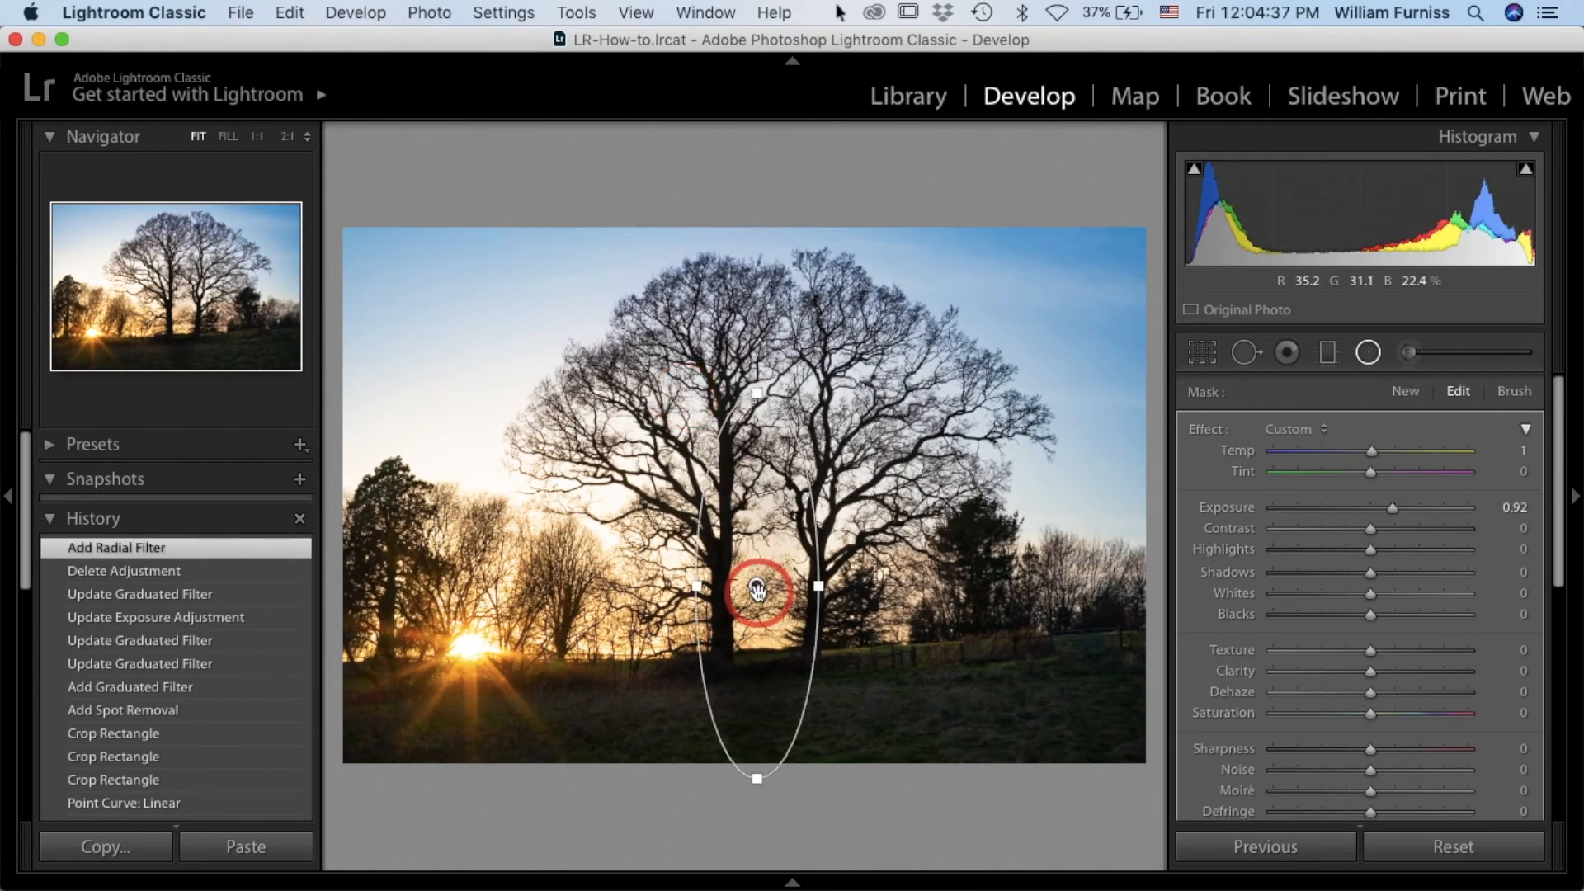
pyautogui.moveTo(759, 588); pyautogui.dragTo(731, 449)
pyautogui.moveTo(724, 490); pyautogui.dragTo(1041, 484)
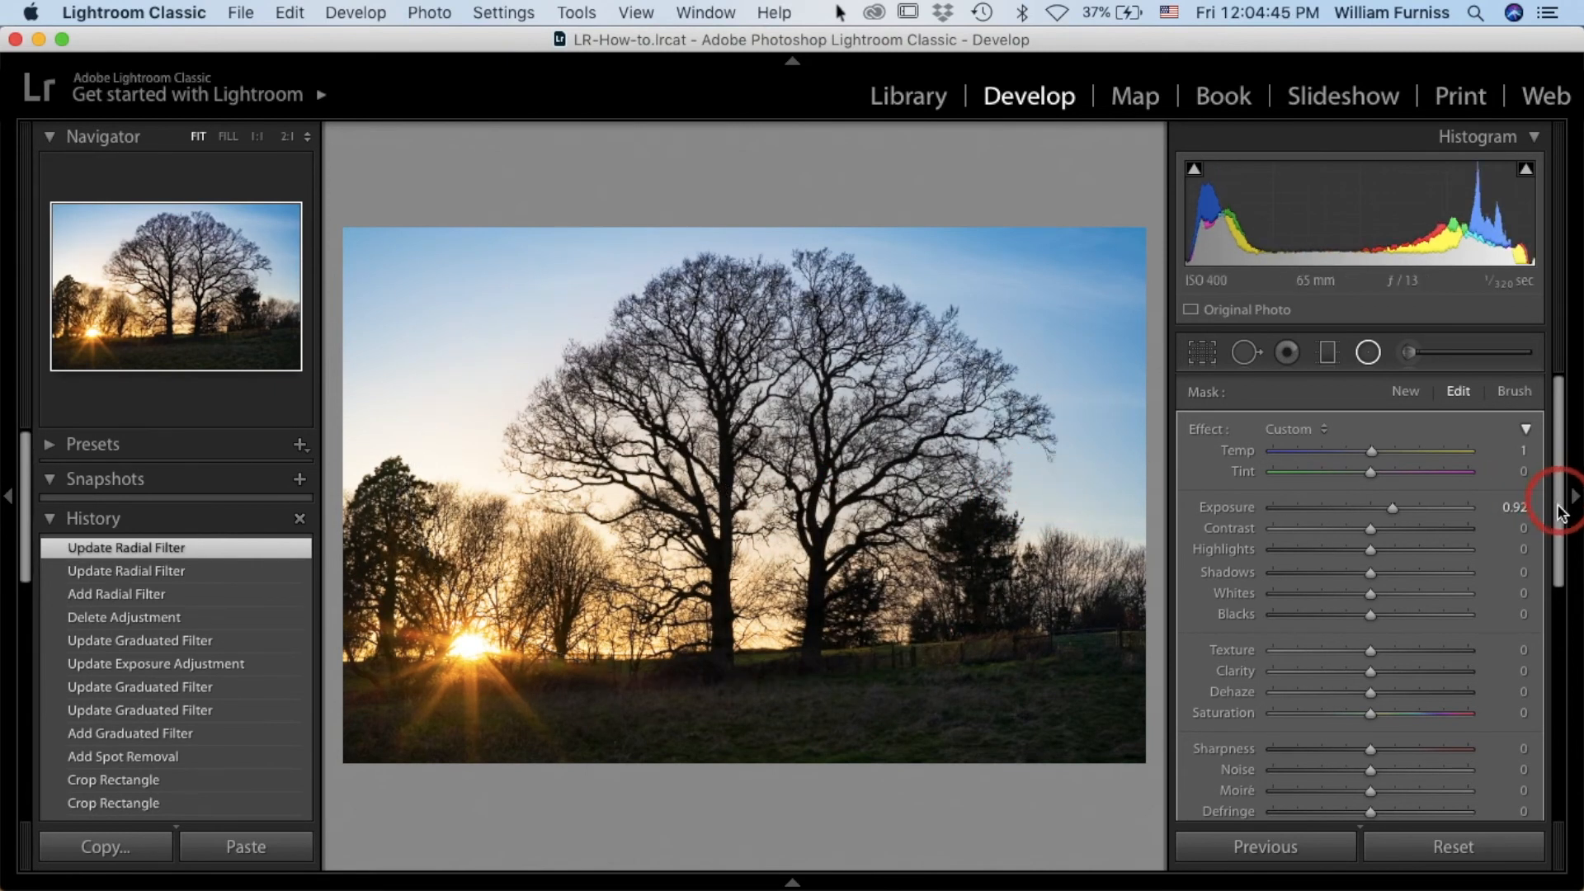
# - Try exposure -0.21 and contrast -4 on the radial filter, and delete the filter
pyautogui.moveTo(1558, 505); pyautogui.dragTo(1557, 542)
pyautogui.moveTo(1389, 432); pyautogui.dragTo(1362, 439)
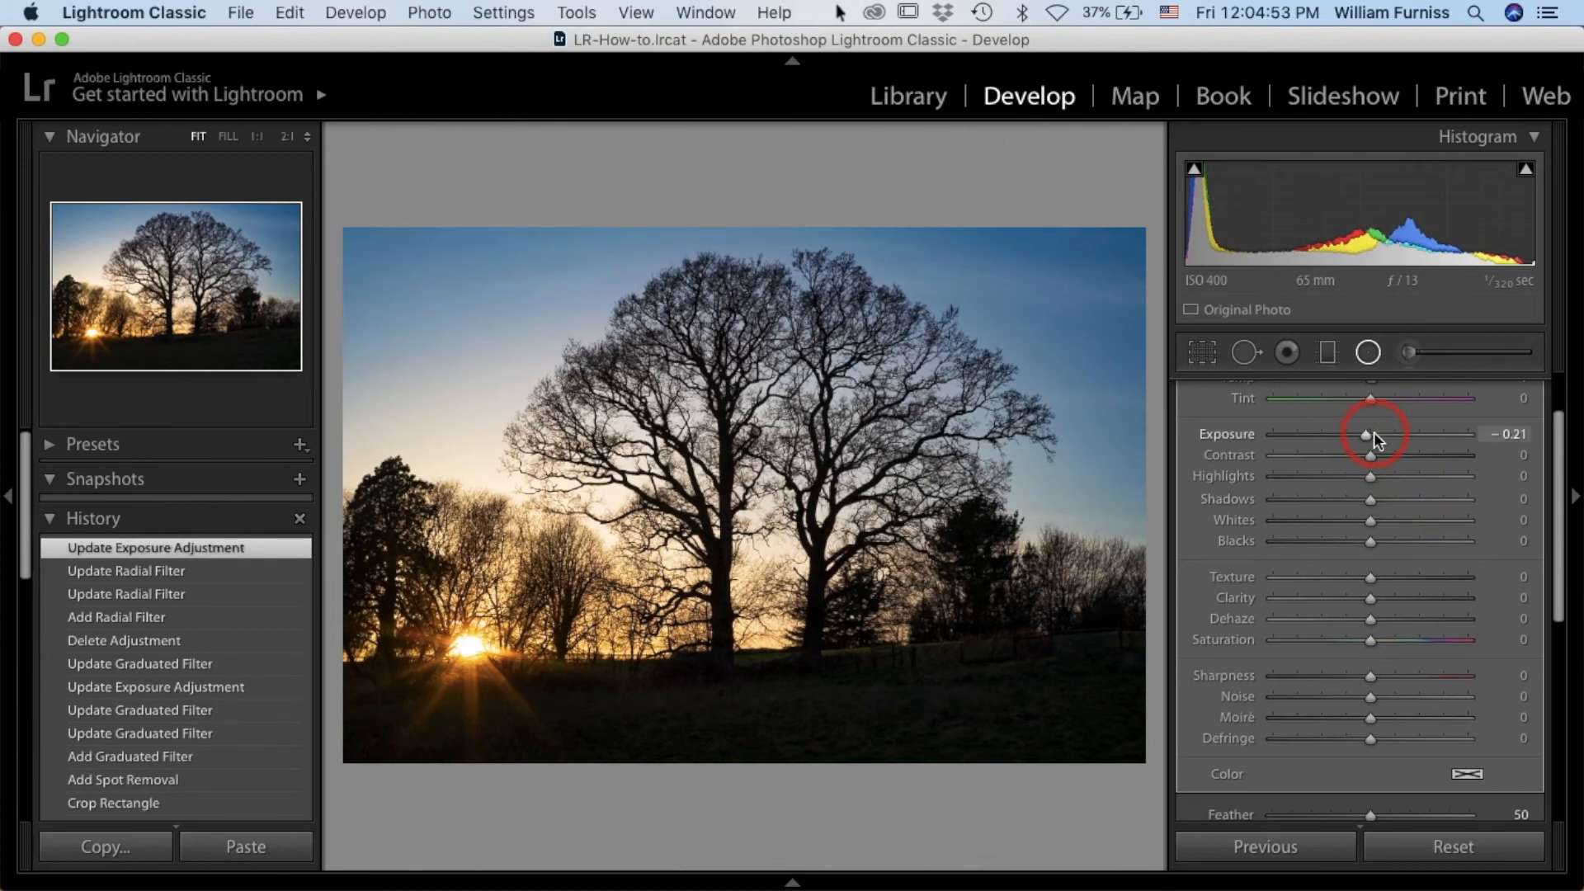
pyautogui.moveTo(1369, 454)
pyautogui.mouseDown()
pyautogui.moveTo(1474, 481)
pyautogui.moveTo(1368, 463)
pyautogui.mouseUp()
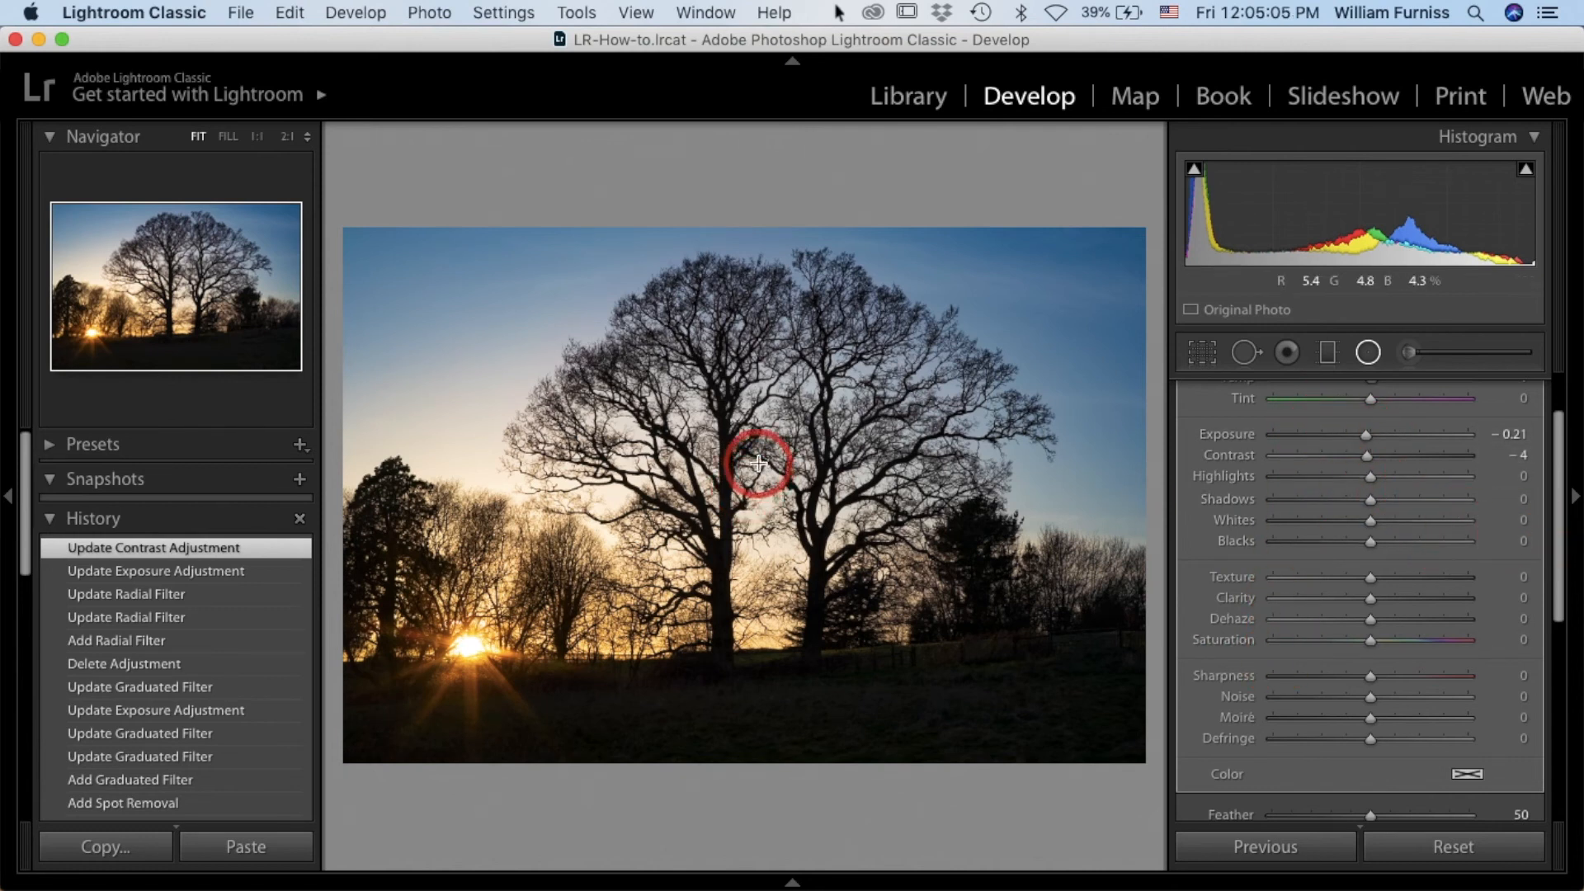
pyautogui.click(732, 489)
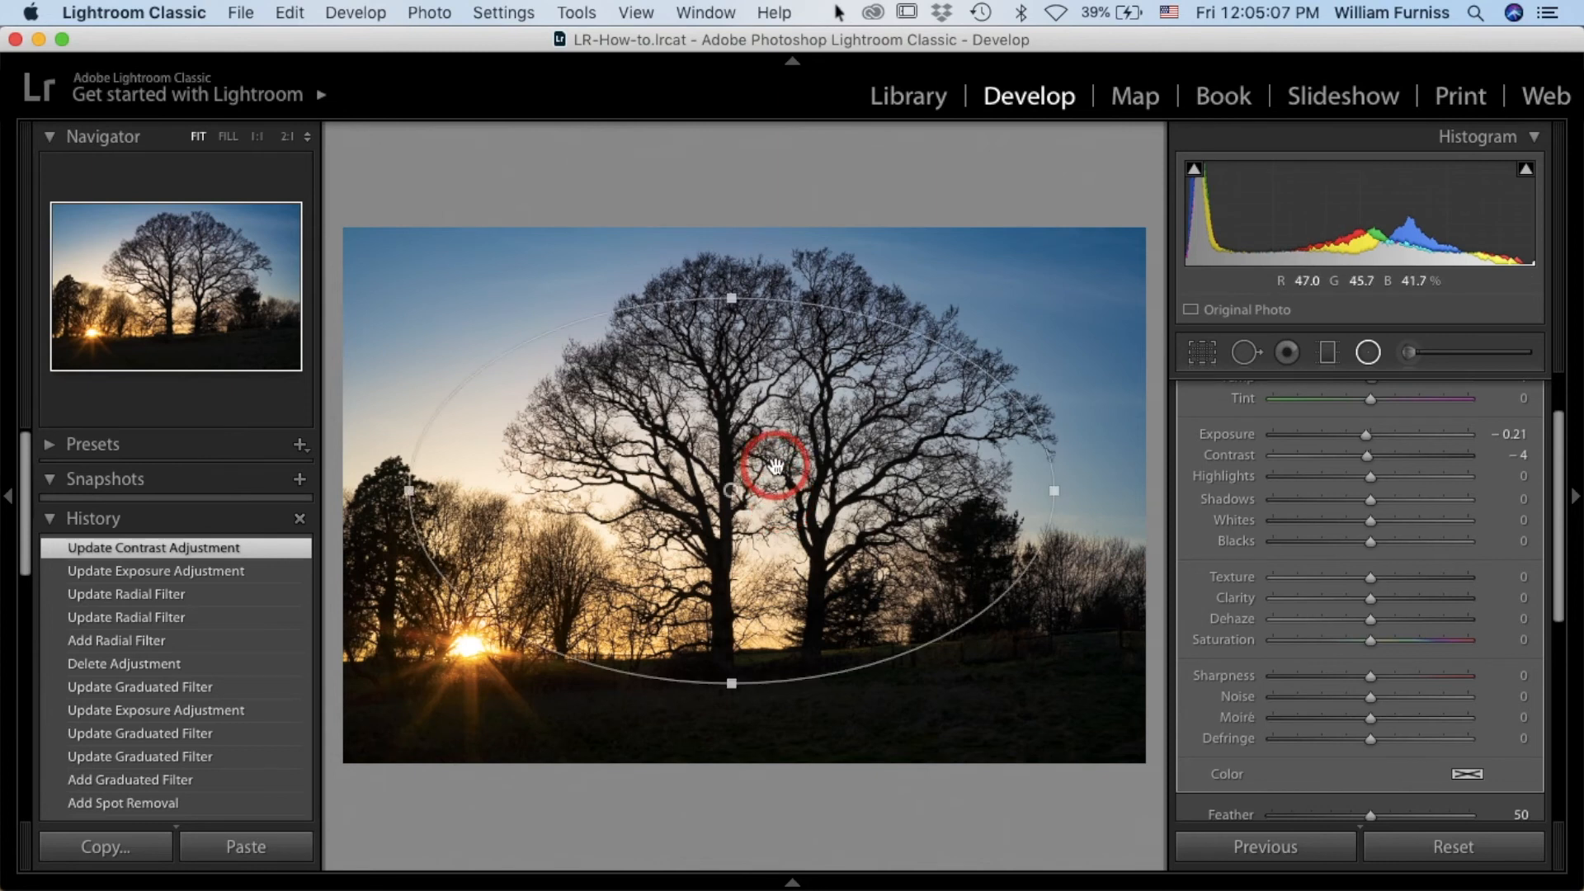
pyautogui.press('Delete')
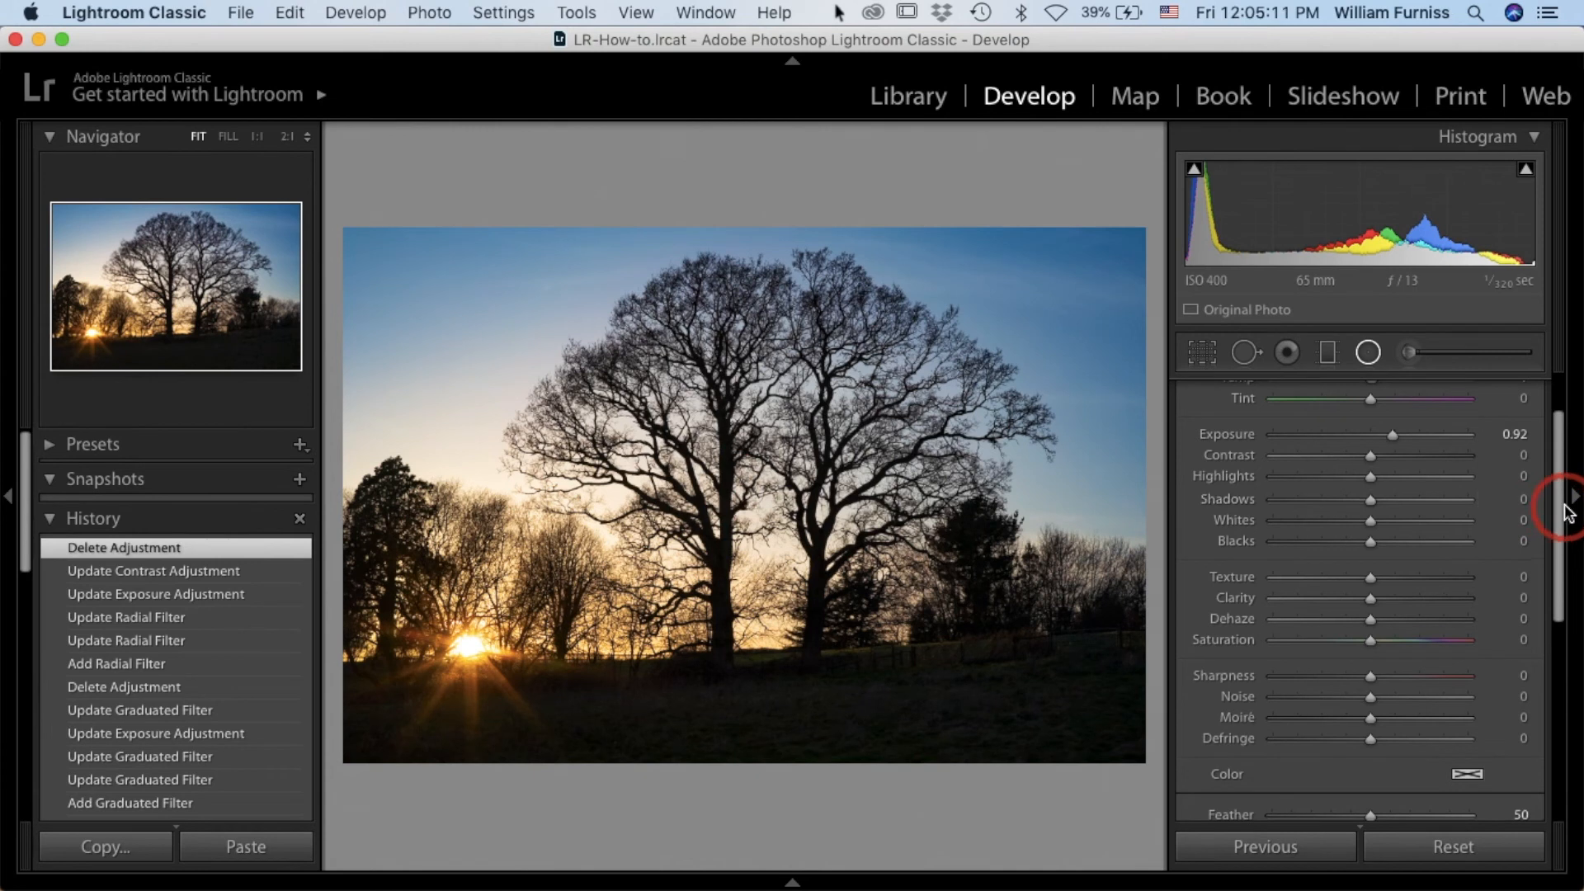
# - Try Adjustment Brush strokes with exposure 0.92 on the photo, and undo them
pyautogui.click(1409, 354)
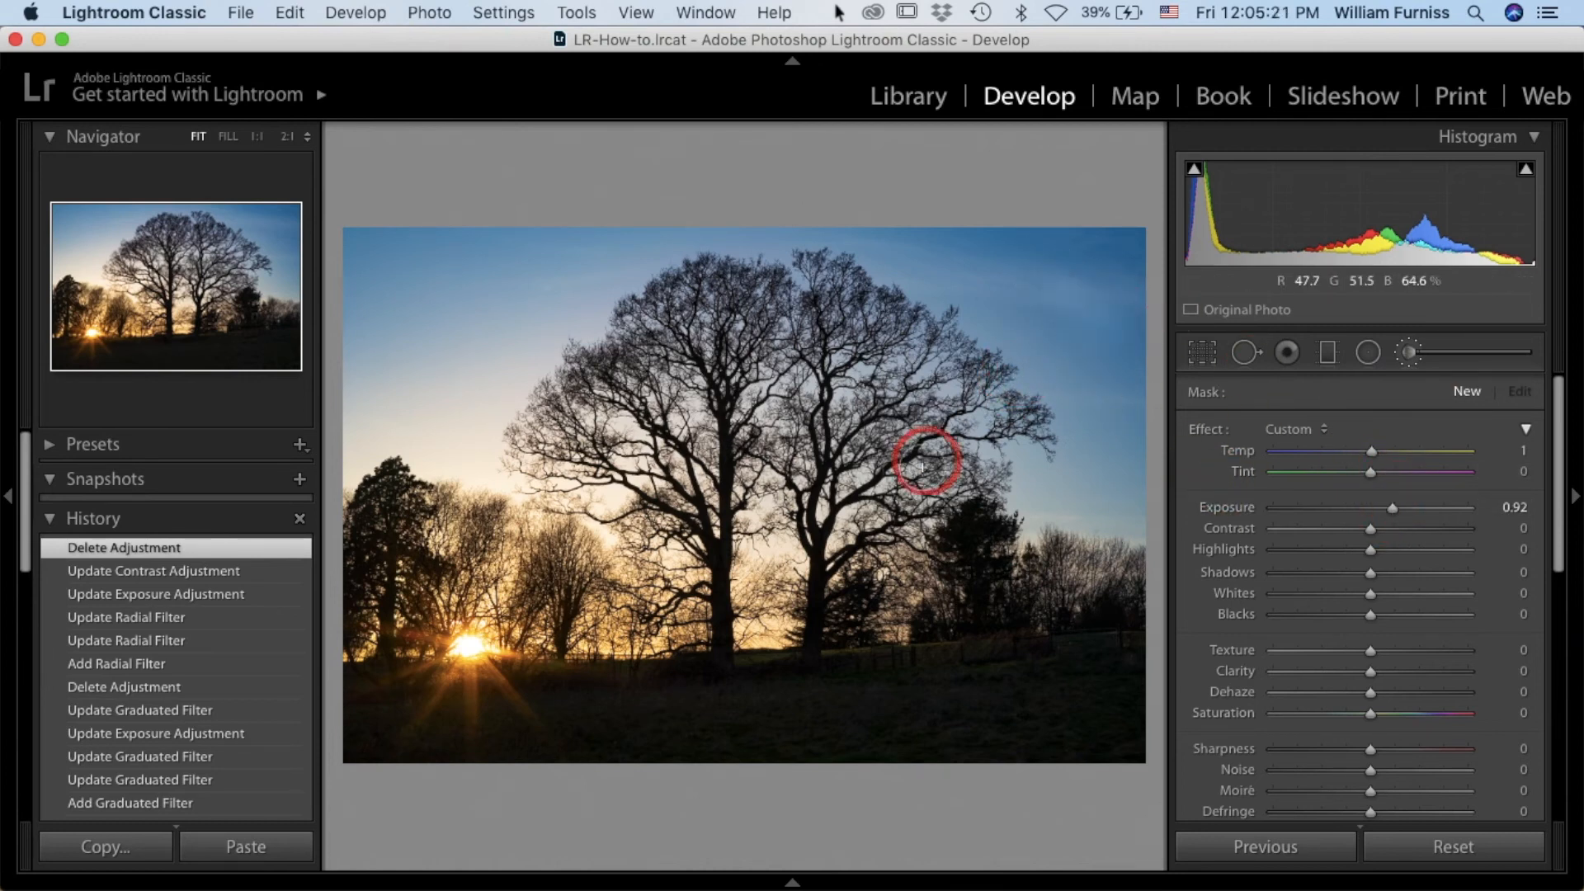
pyautogui.click(1010, 694)
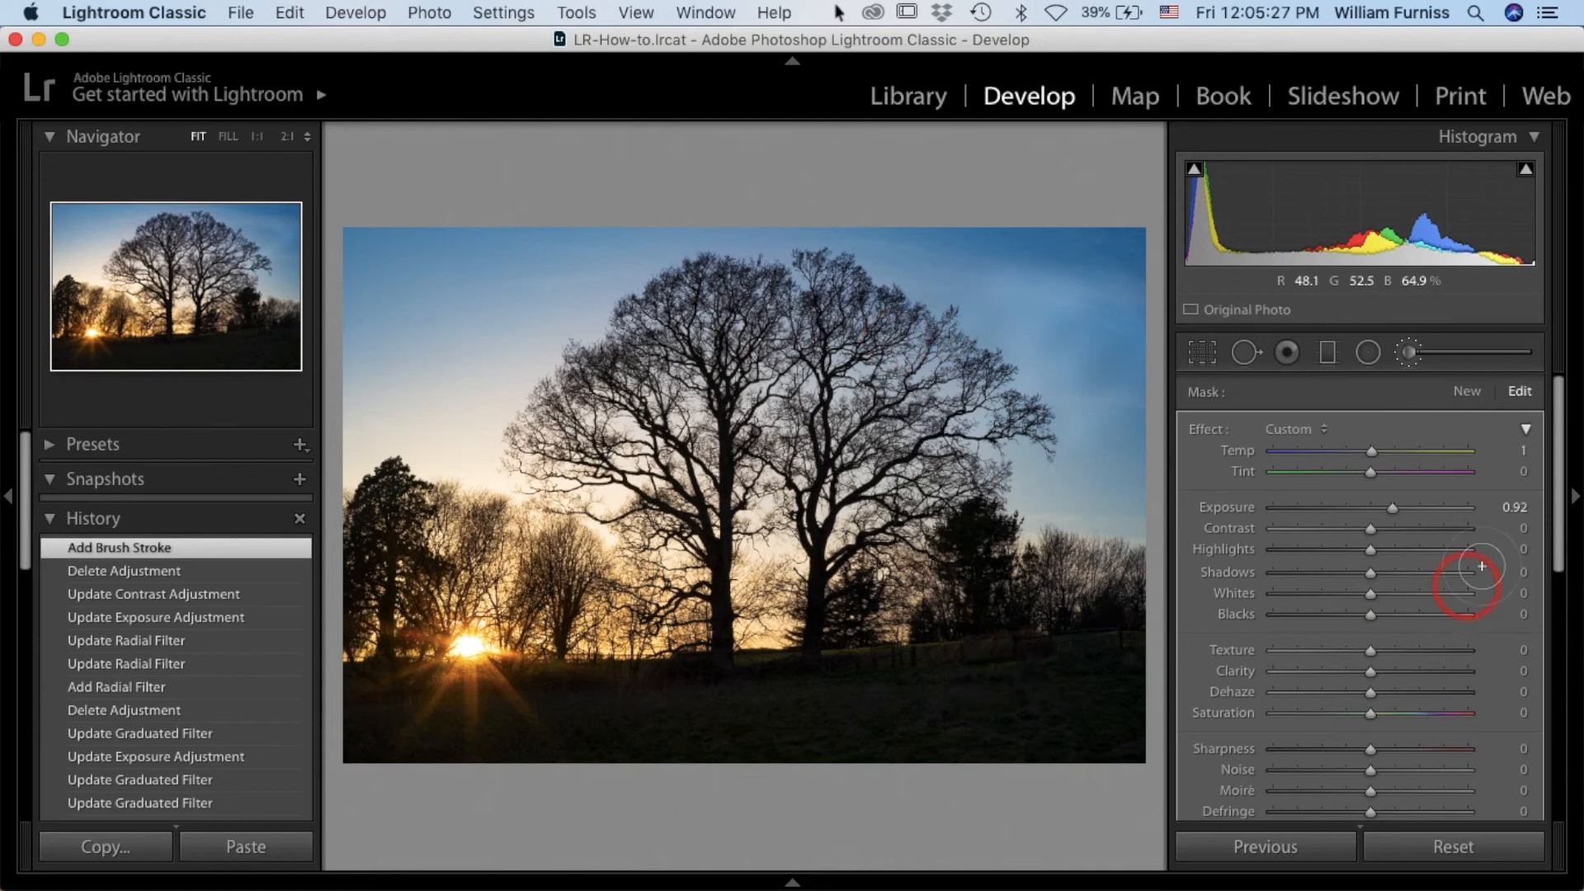
pyautogui.press('super+z')
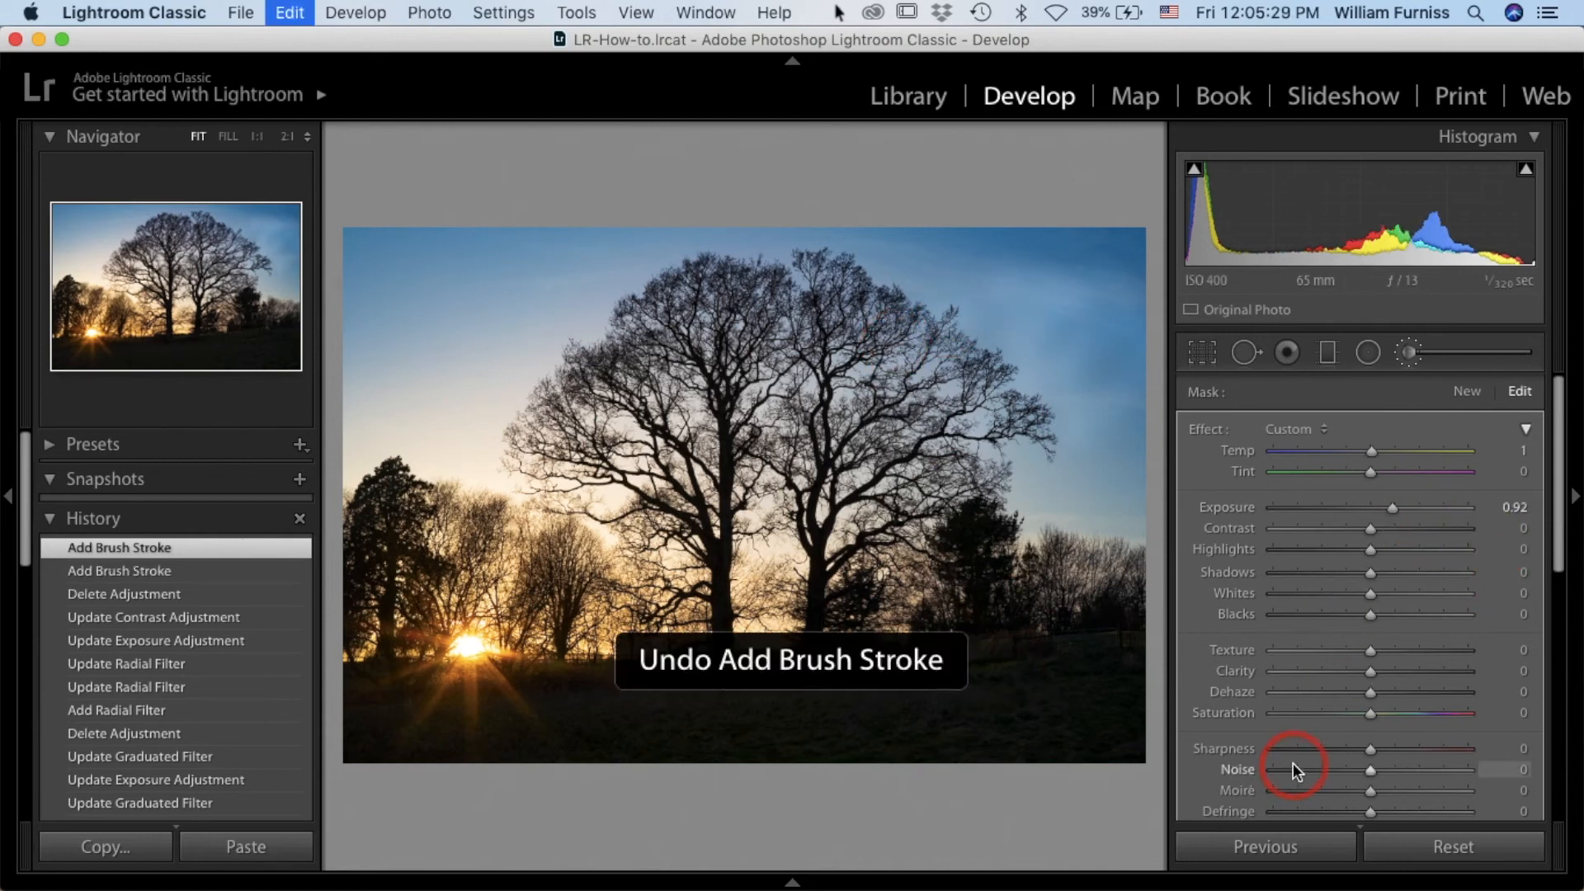
pyautogui.press('super+z')
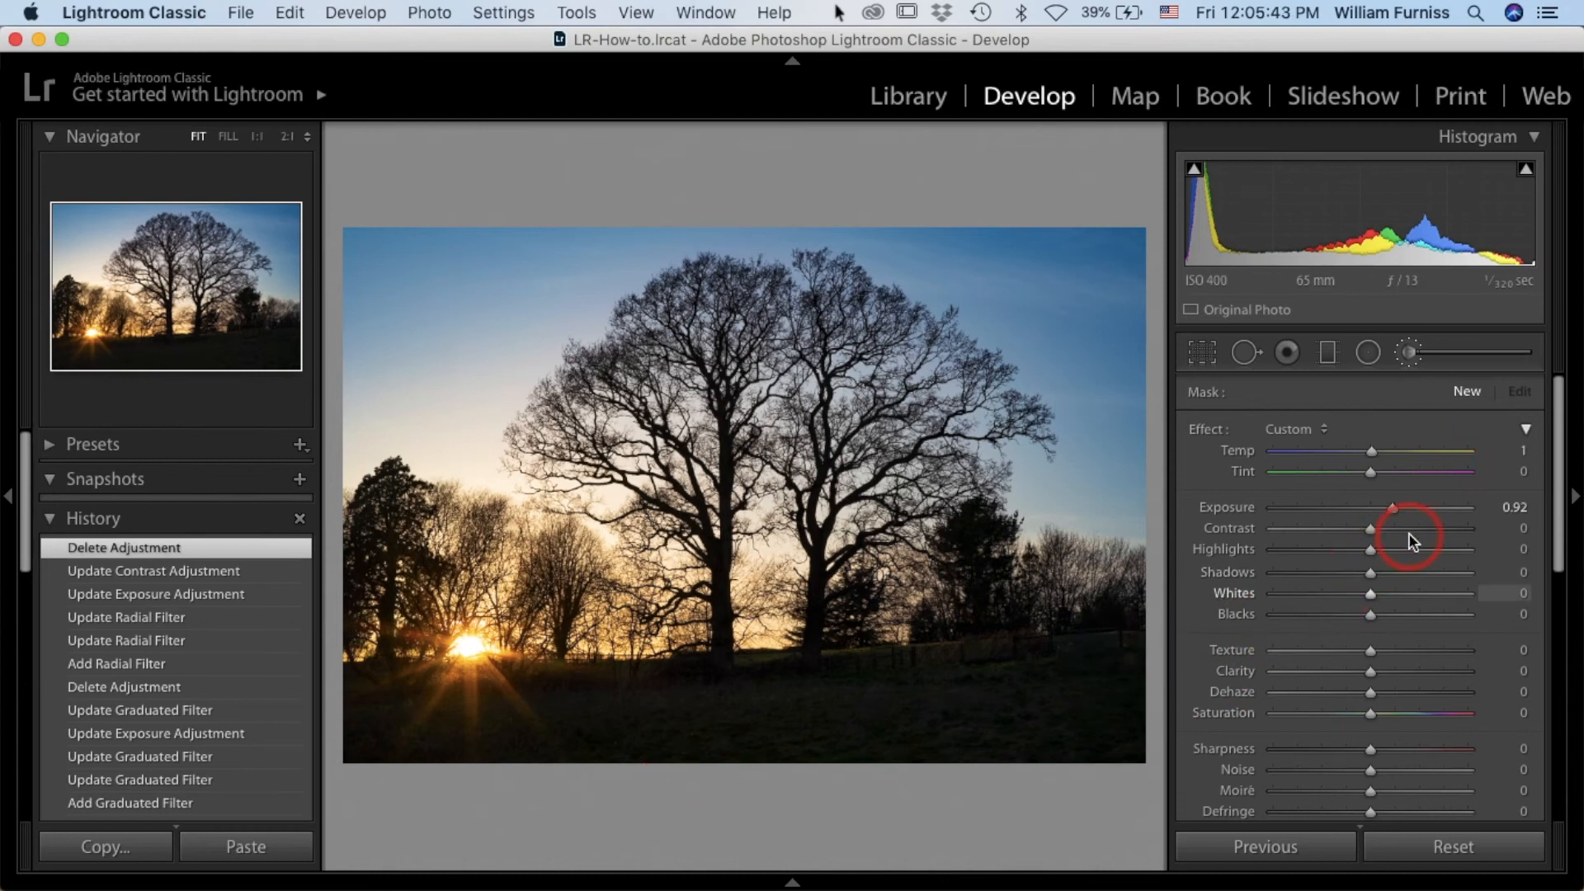
# - Set the Adjustment Brush exposure to 0 and shadows to 40
pyautogui.click(1517, 508)
pyautogui.click(1522, 507)
pyautogui.moveTo(1523, 506); pyautogui.dragTo(1500, 509)
pyautogui.write('0')
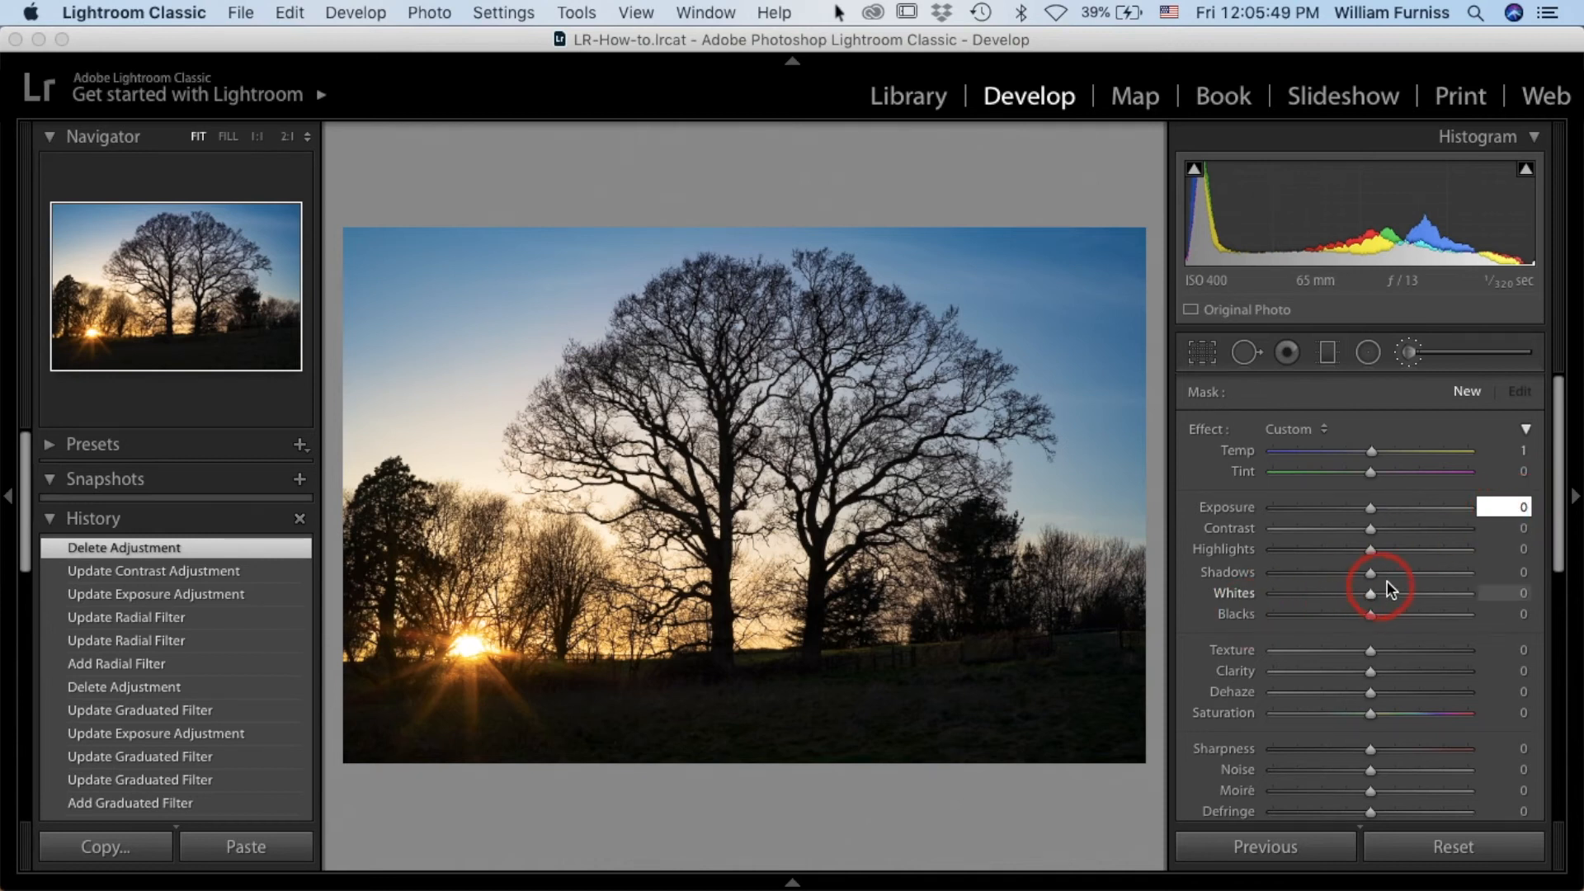
pyautogui.click(1409, 571)
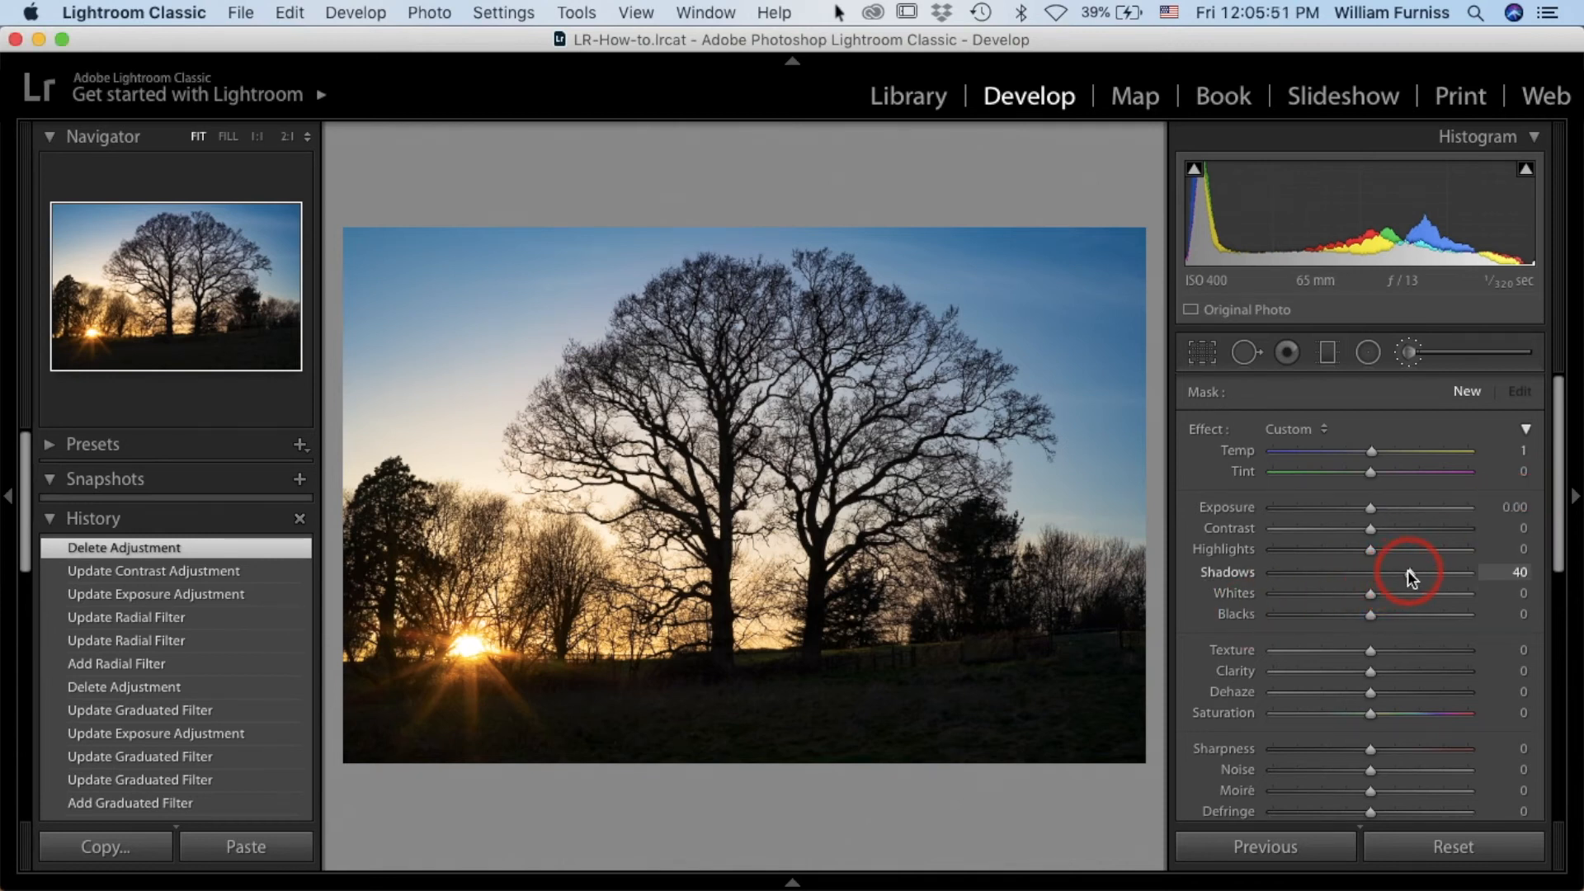
# - Try a larger shadow-lifting brush stroke across the dark foreground grass, undo it, and close the Adjustment Brush
pyautogui.scroll(5, 1033, 757)
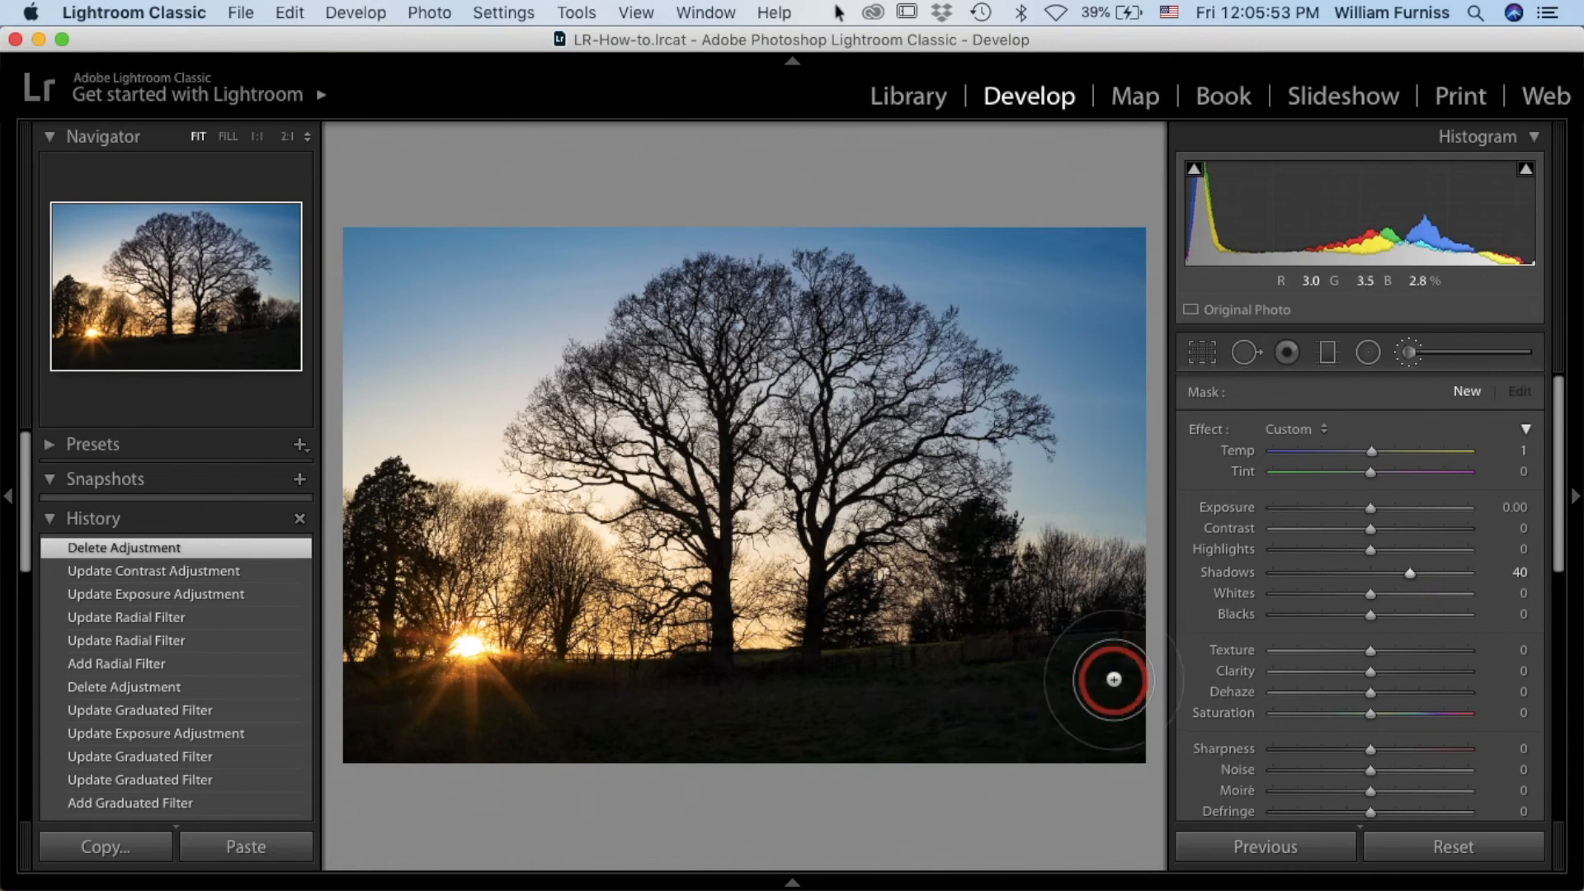
pyautogui.moveTo(1071, 747)
pyautogui.mouseDown()
pyautogui.moveTo(849, 770)
pyautogui.moveTo(866, 756)
pyautogui.mouseUp()
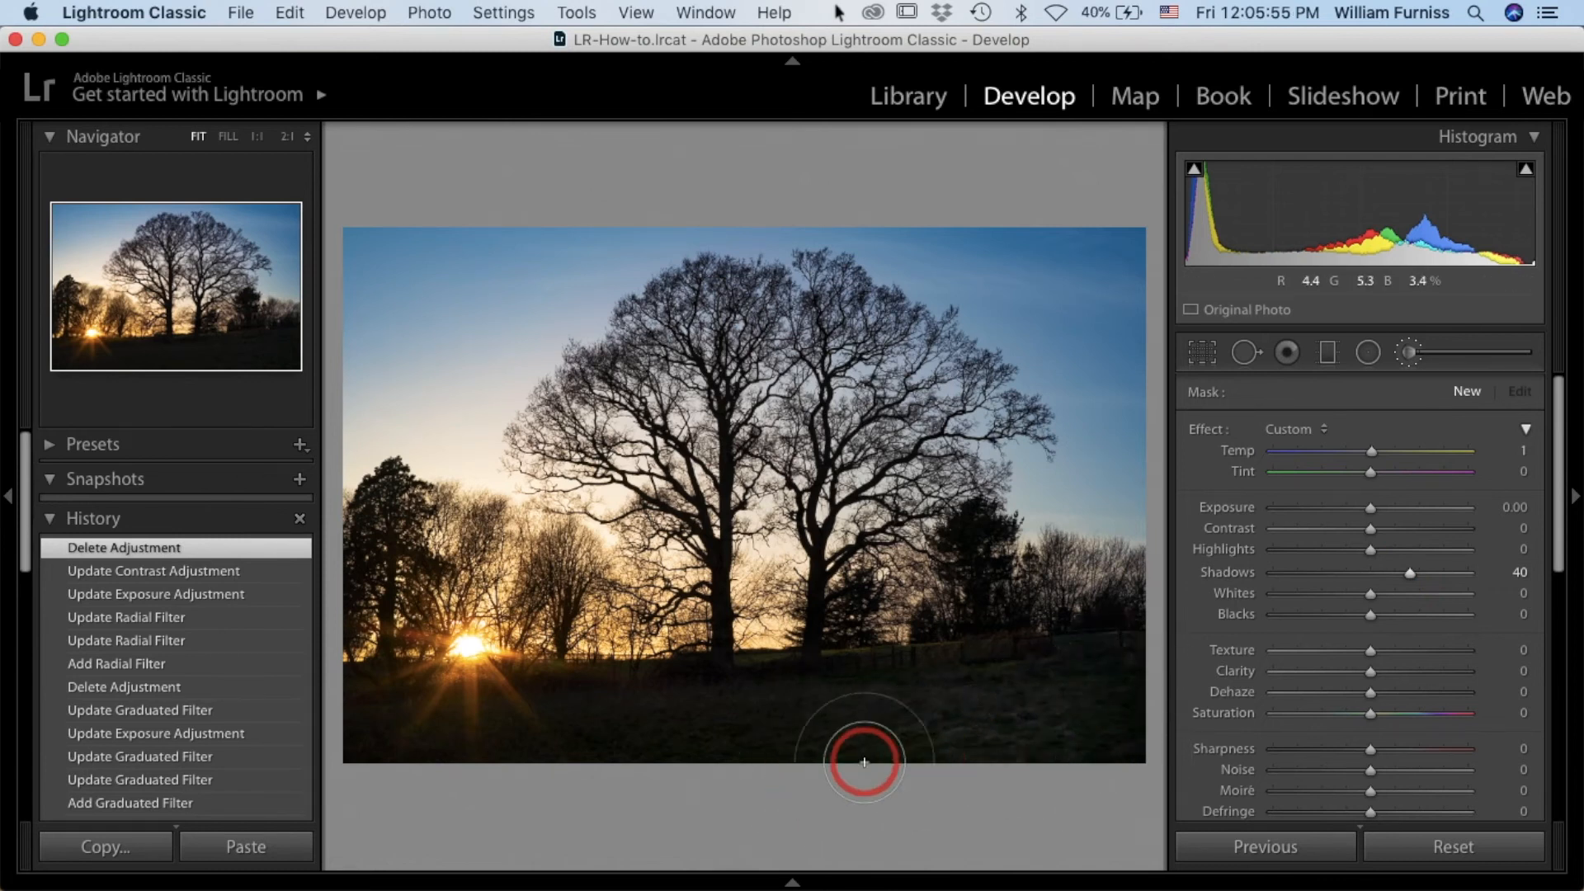
pyautogui.moveTo(947, 888)
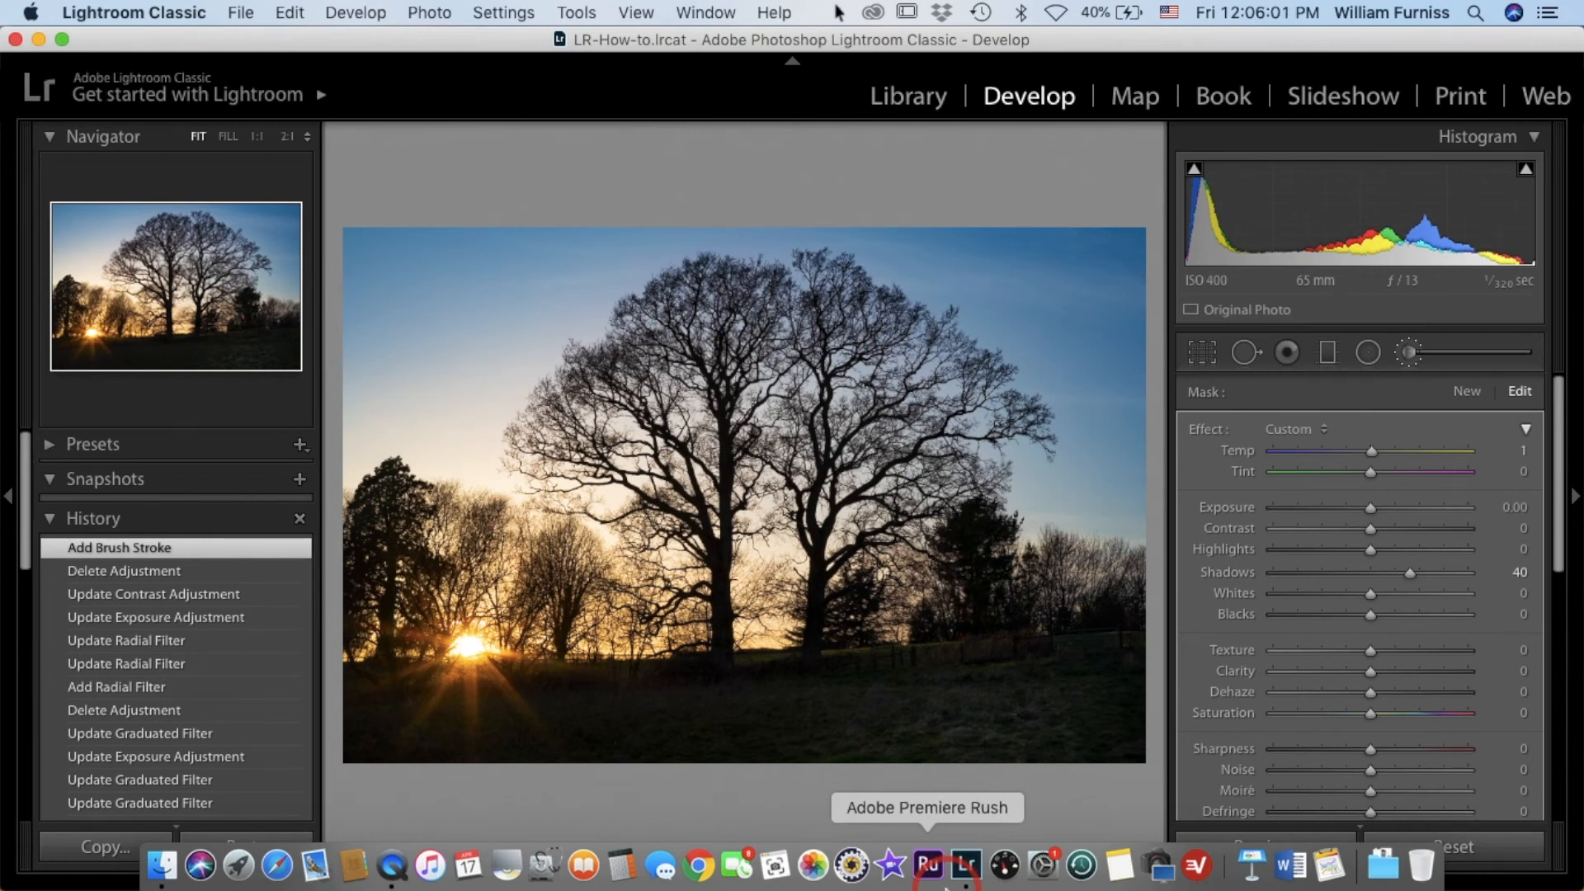
pyautogui.press('super+z')
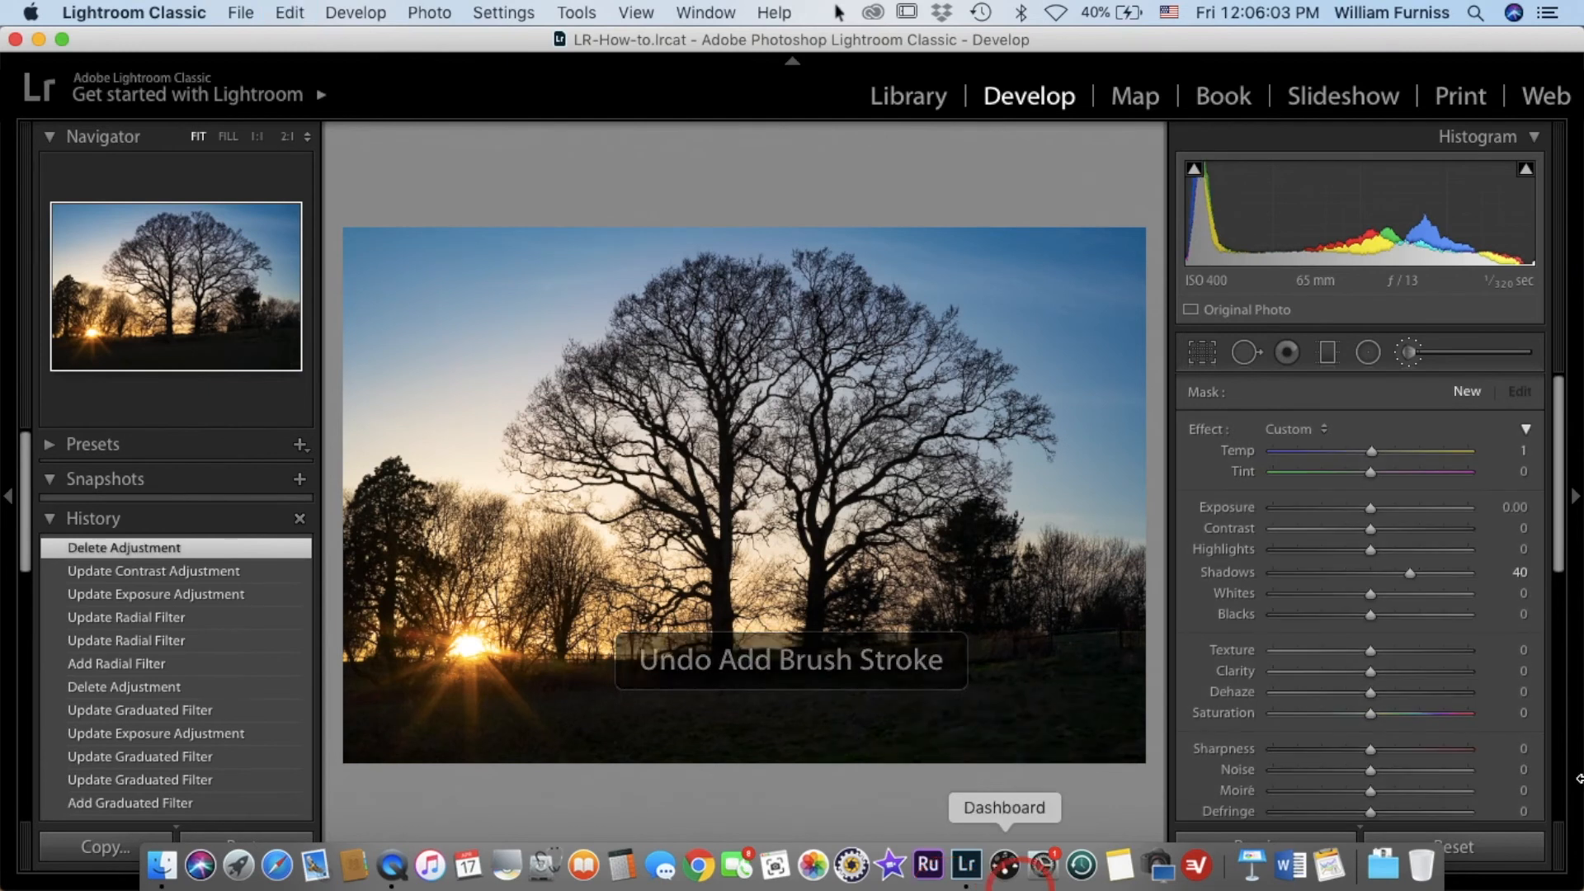
pyautogui.click(1425, 355)
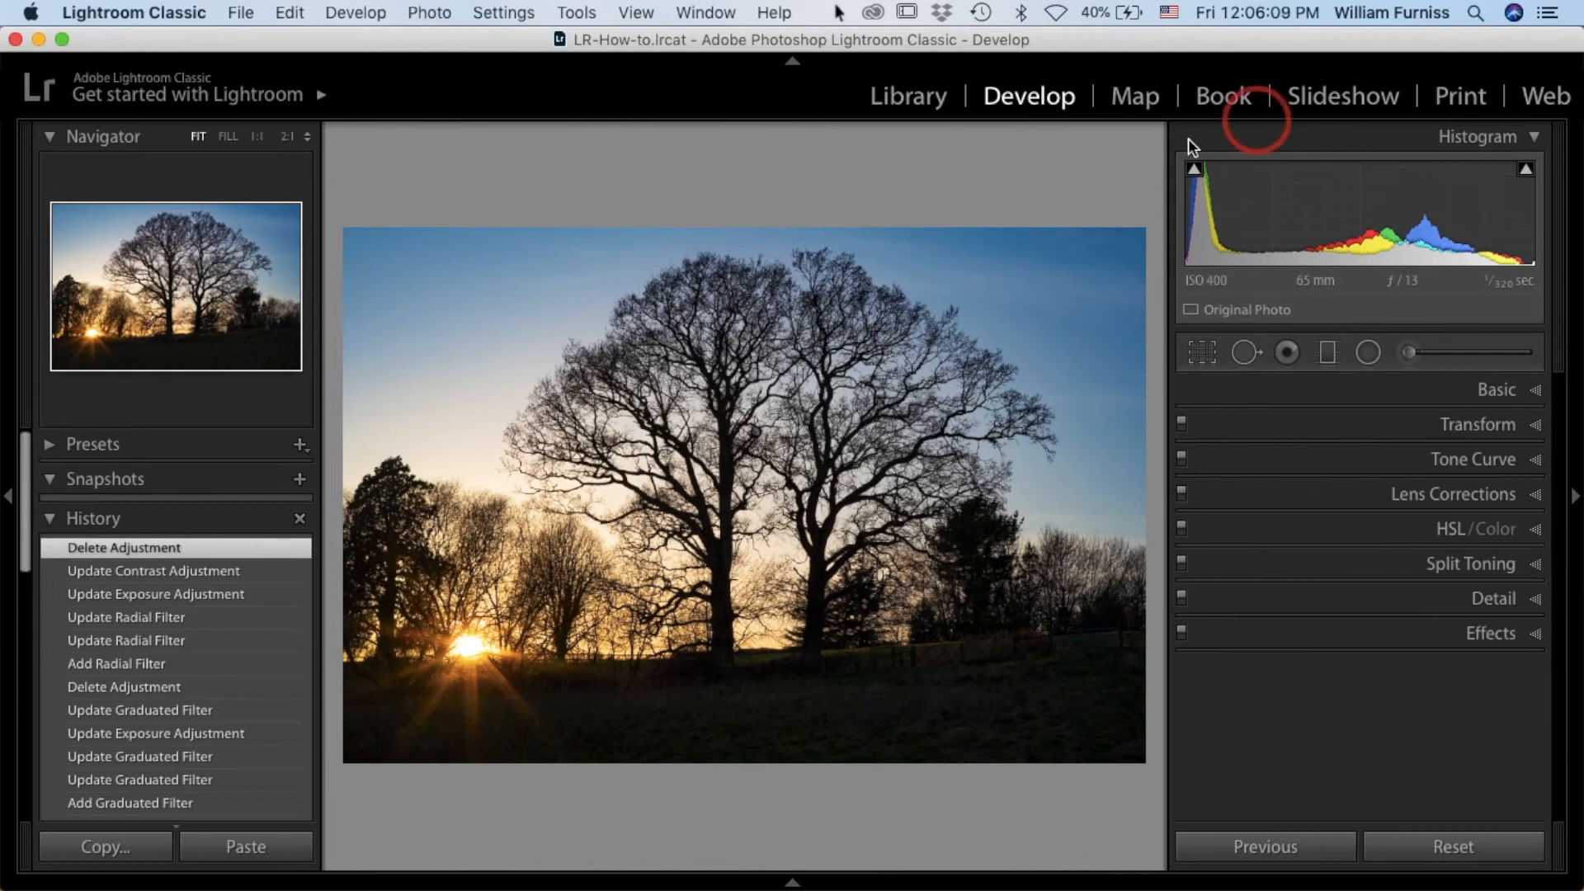
# - Select Sussex-tree-walk-05, 06, 07 and 09 together in the Library grid
pyautogui.press('t')
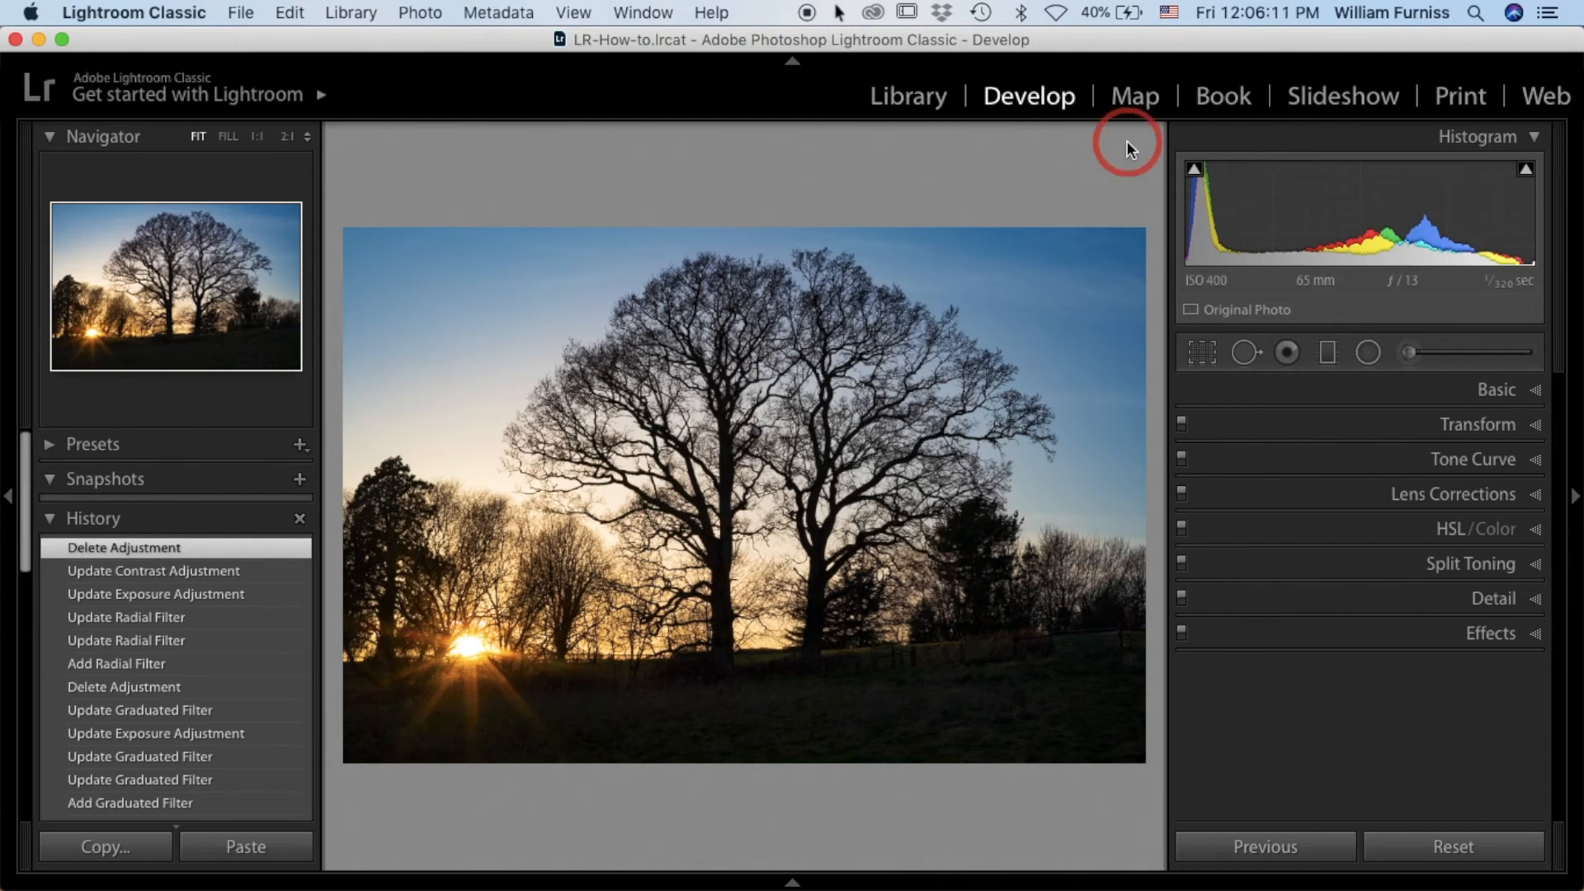
pyautogui.press('g')
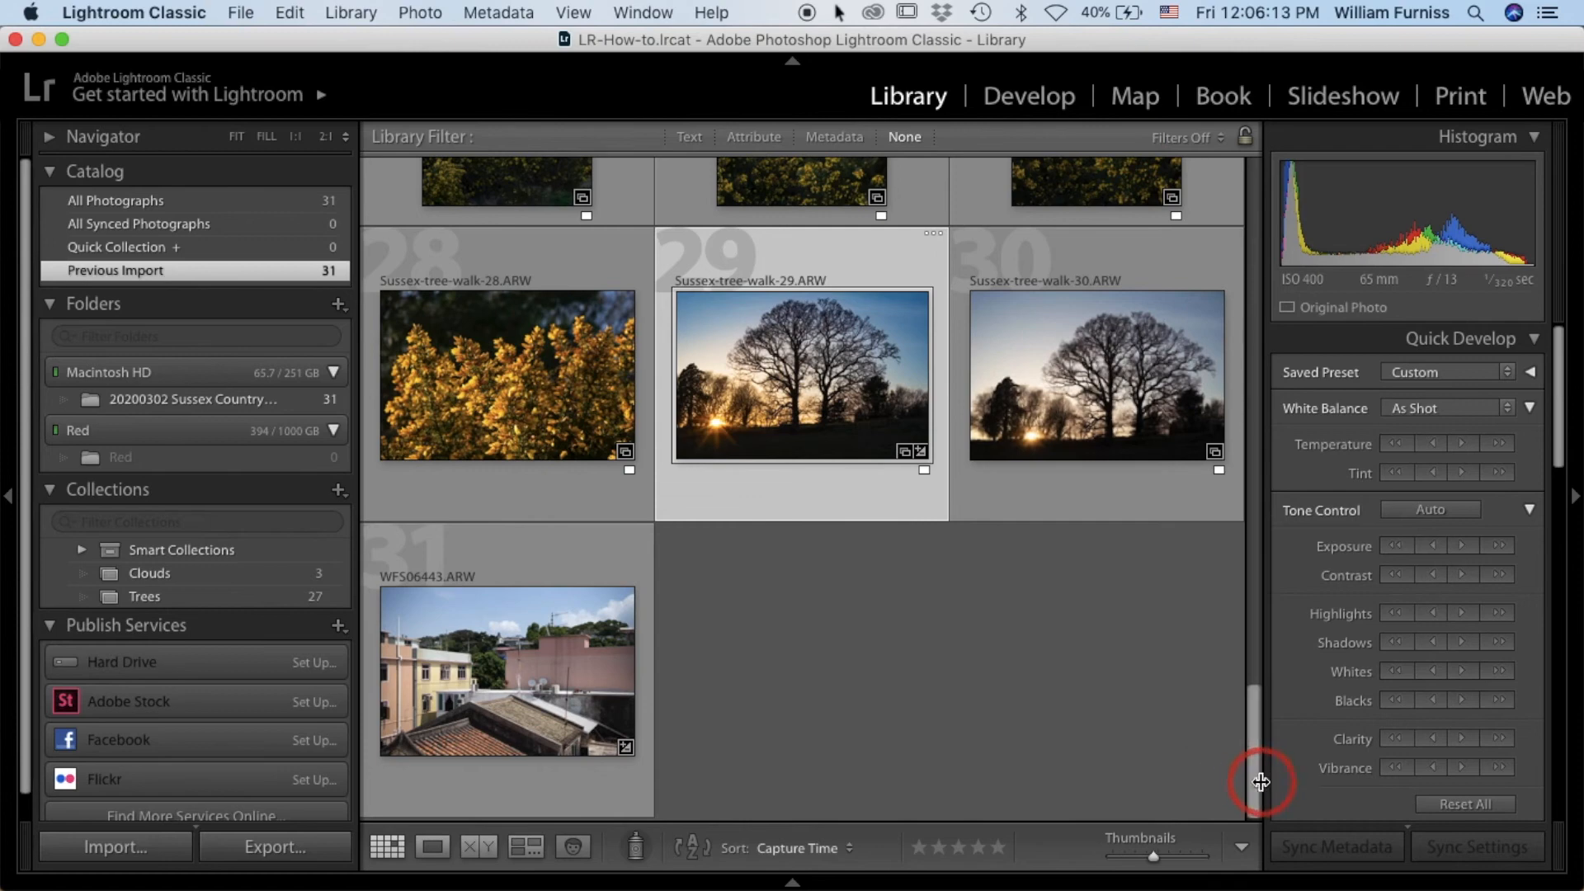
pyautogui.moveTo(1254, 789); pyautogui.dragTo(1225, 325)
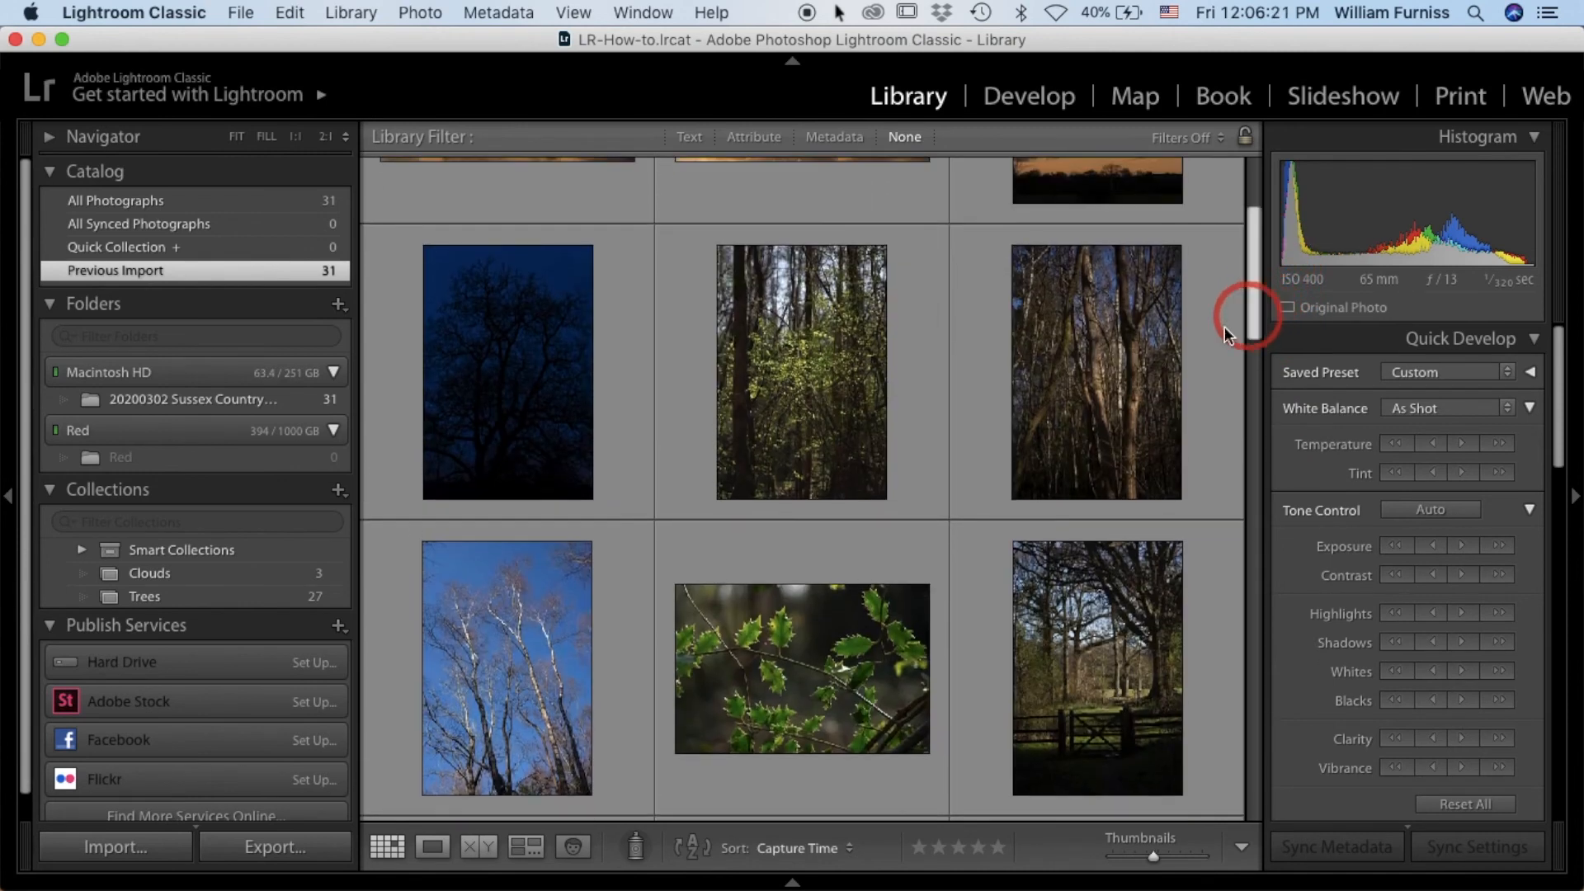
pyautogui.click(810, 376)
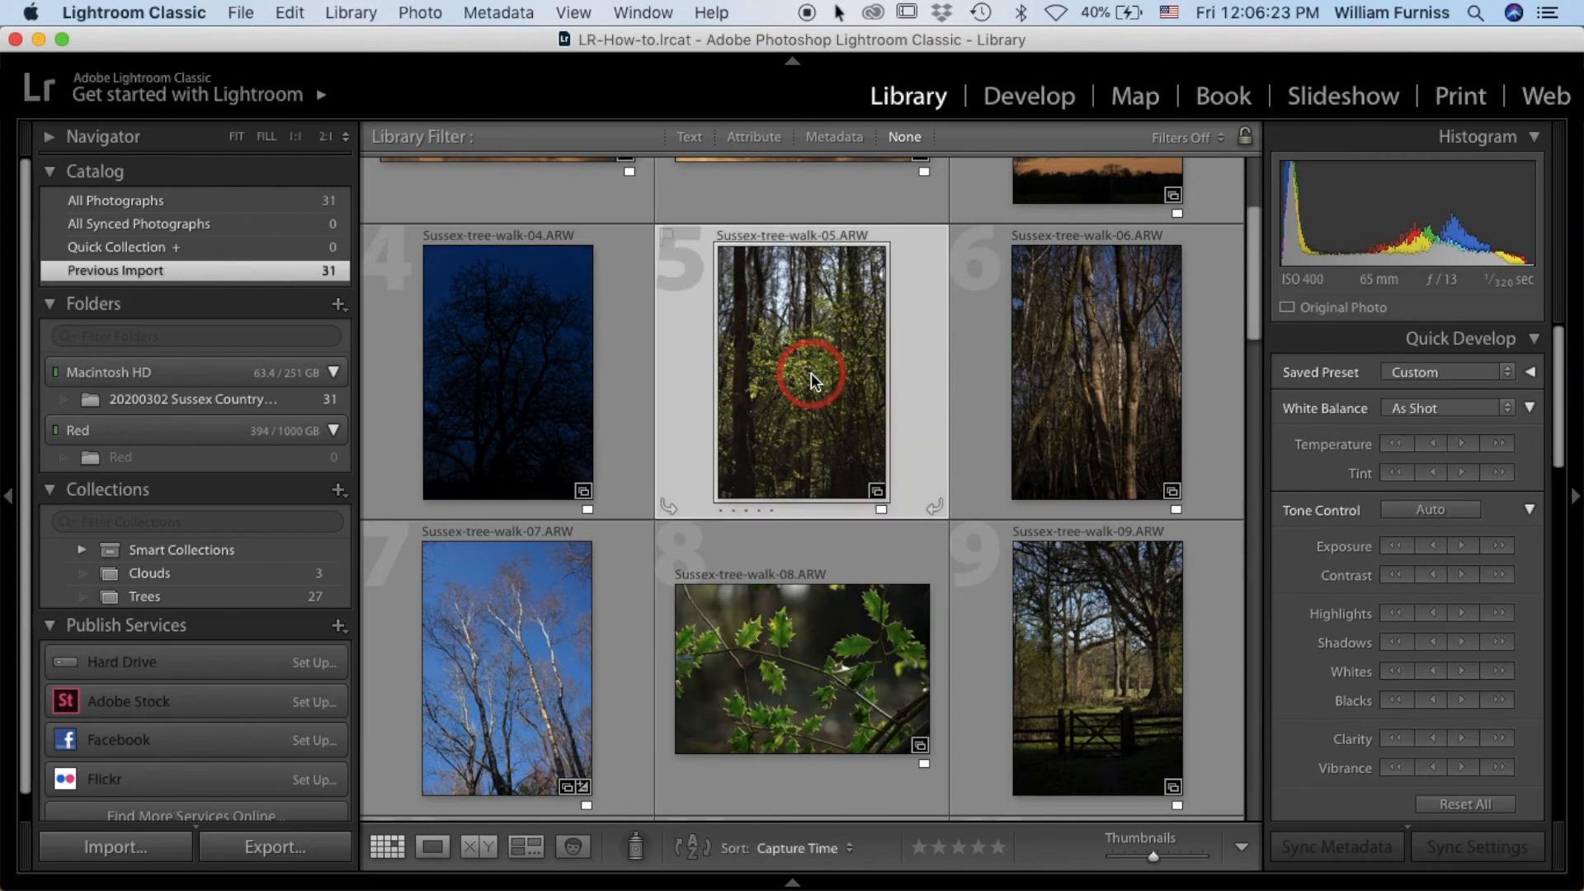
pyautogui.keyDown('super'); pyautogui.click(1105, 375); pyautogui.keyUp('super')
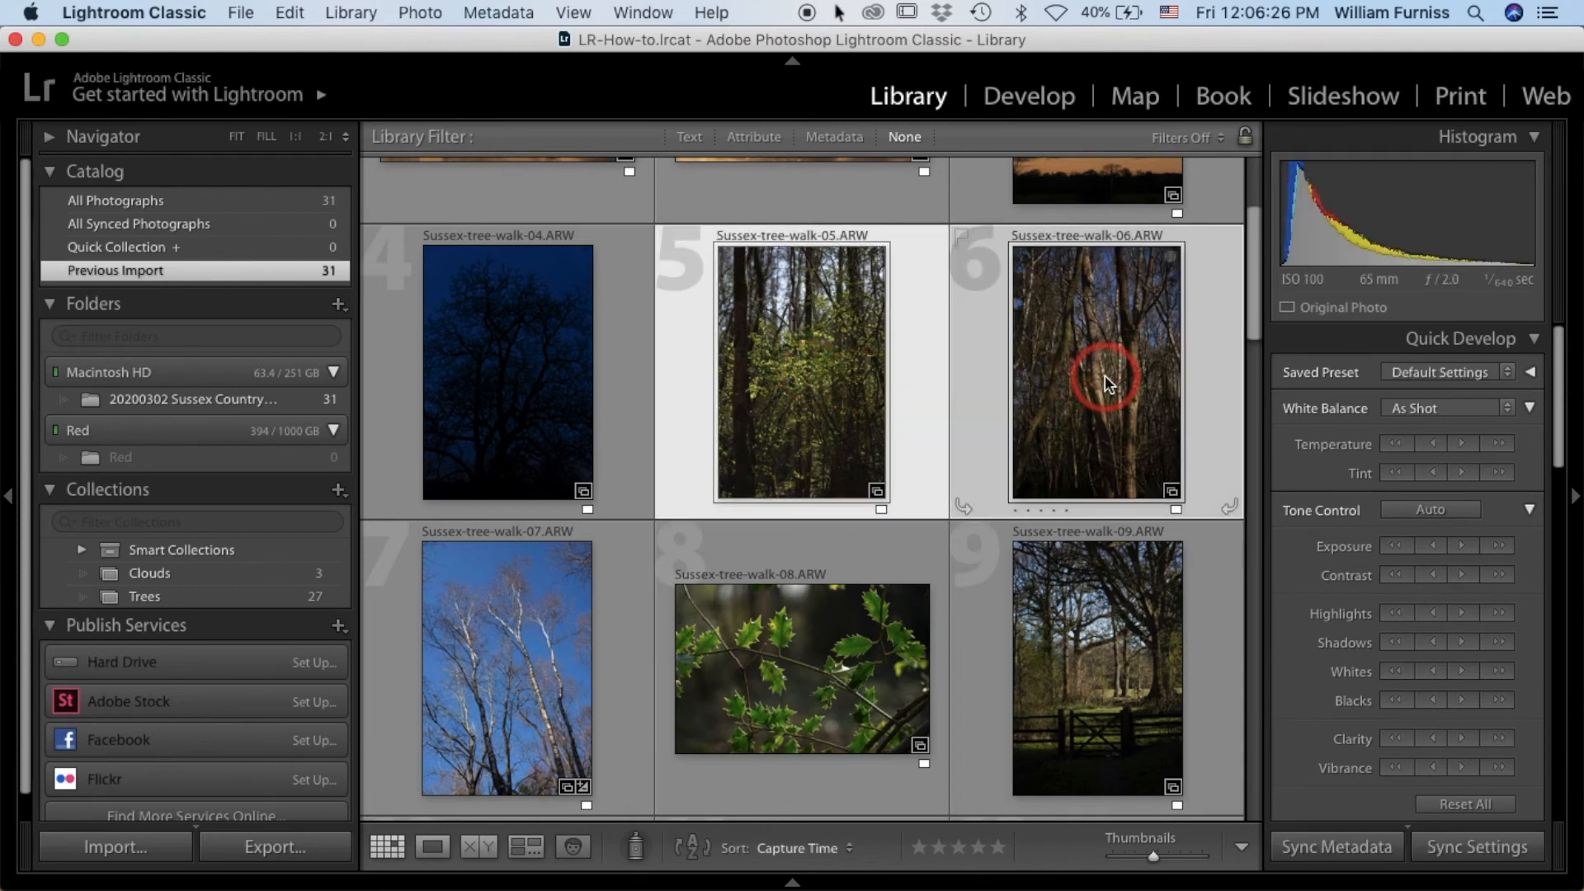
pyautogui.keyDown('super'); pyautogui.click(487, 642); pyautogui.keyUp('super')
pyautogui.keyDown('super'); pyautogui.click(1026, 673); pyautogui.keyUp('super')
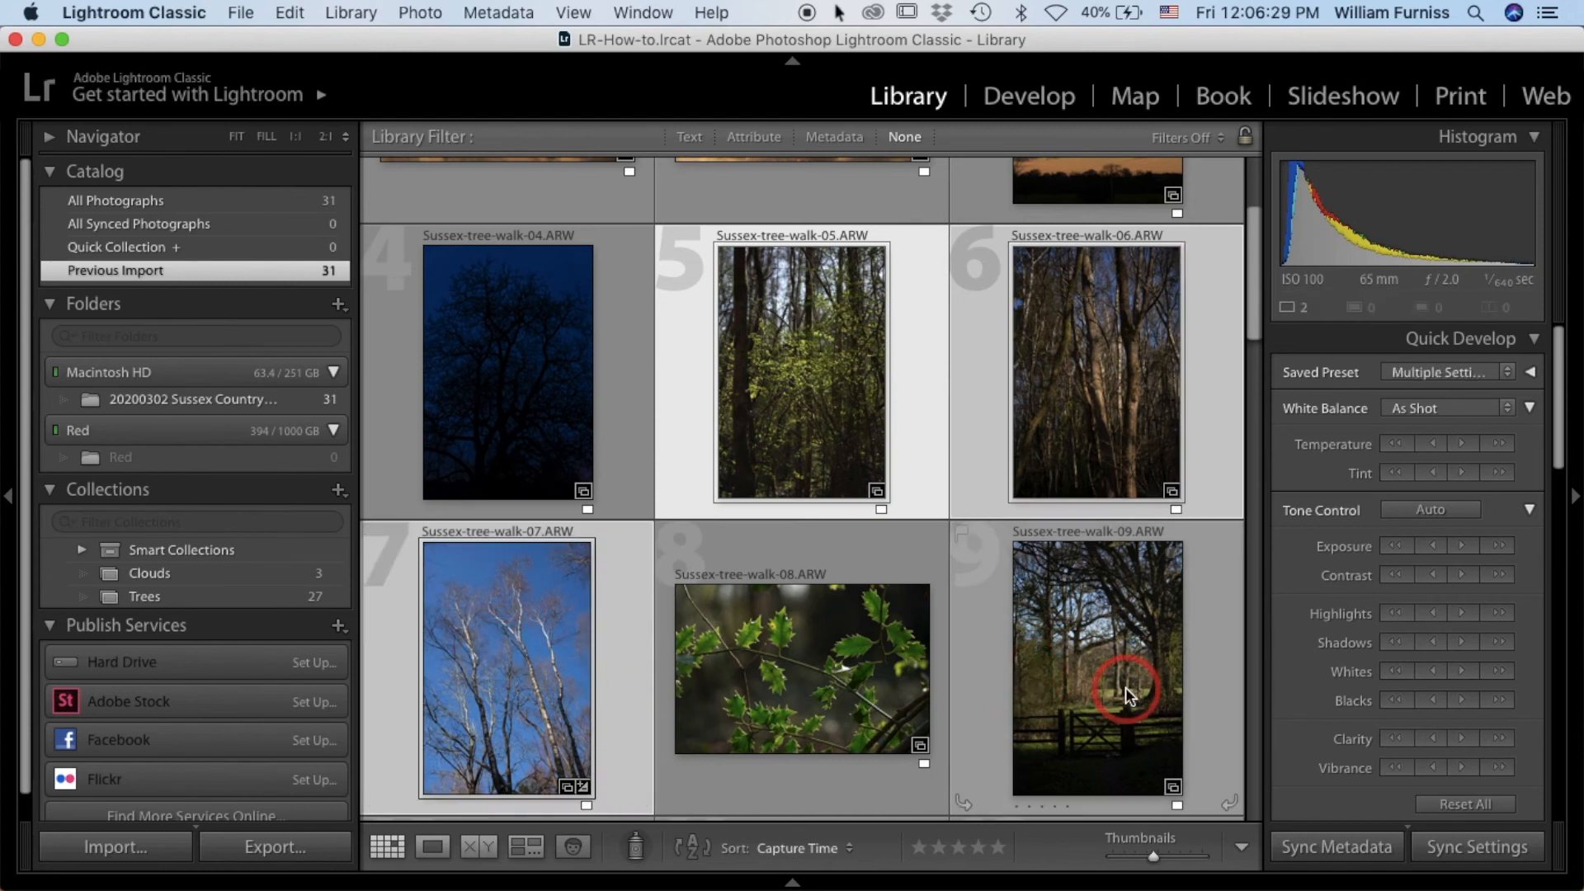
pyautogui.keyDown('super'); pyautogui.click(1126, 686); pyautogui.keyUp('super')
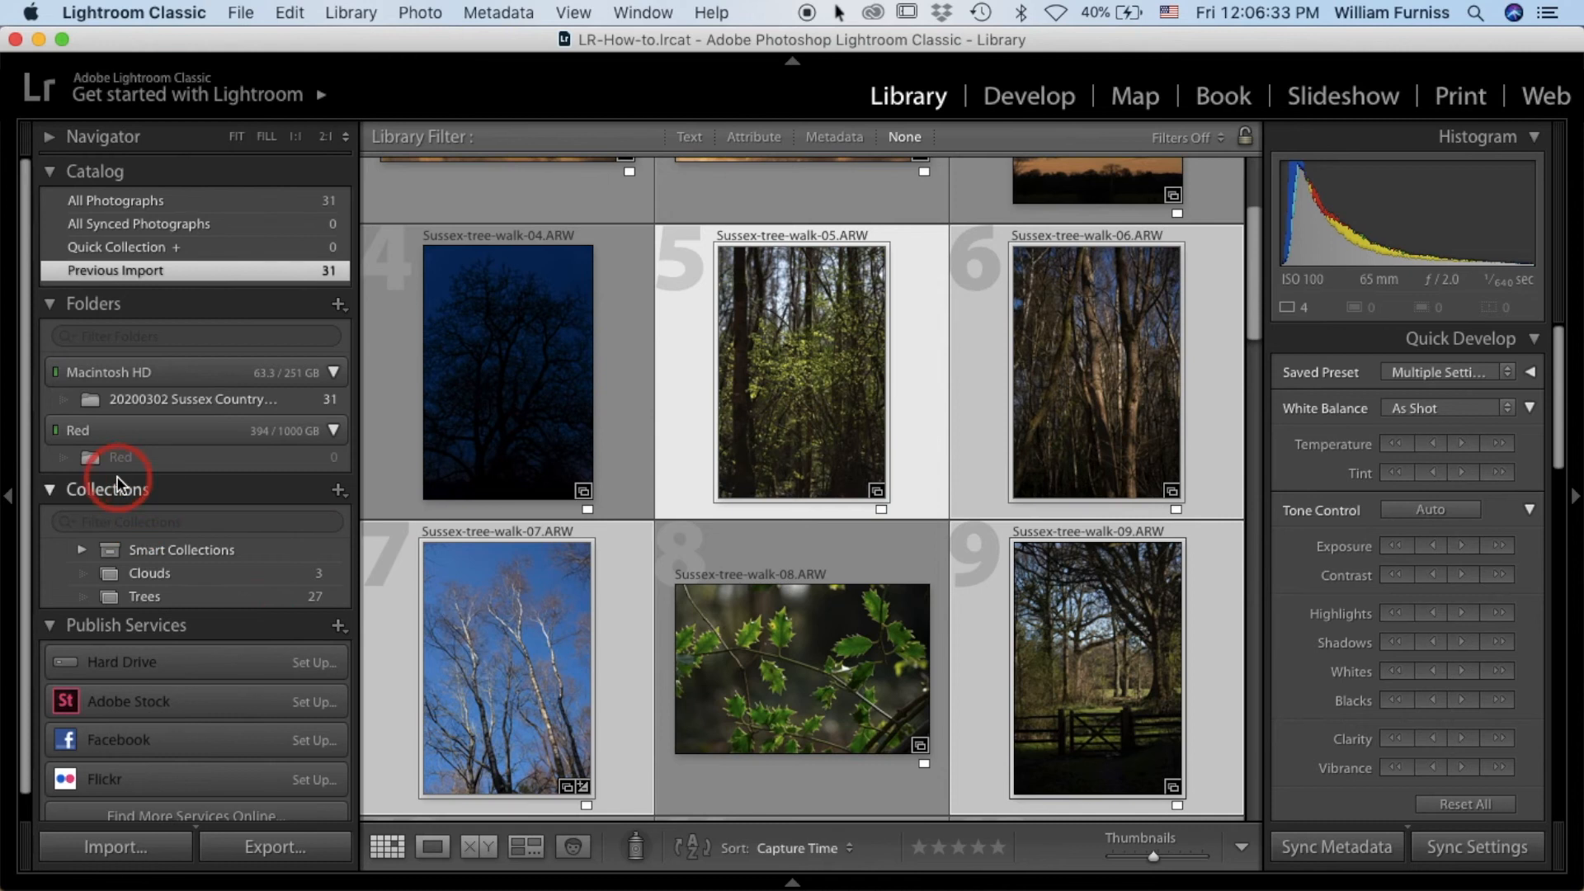
# - Create a collection named B/W Trees that includes the selected photos as new virtual copies
pyautogui.click(339, 490)
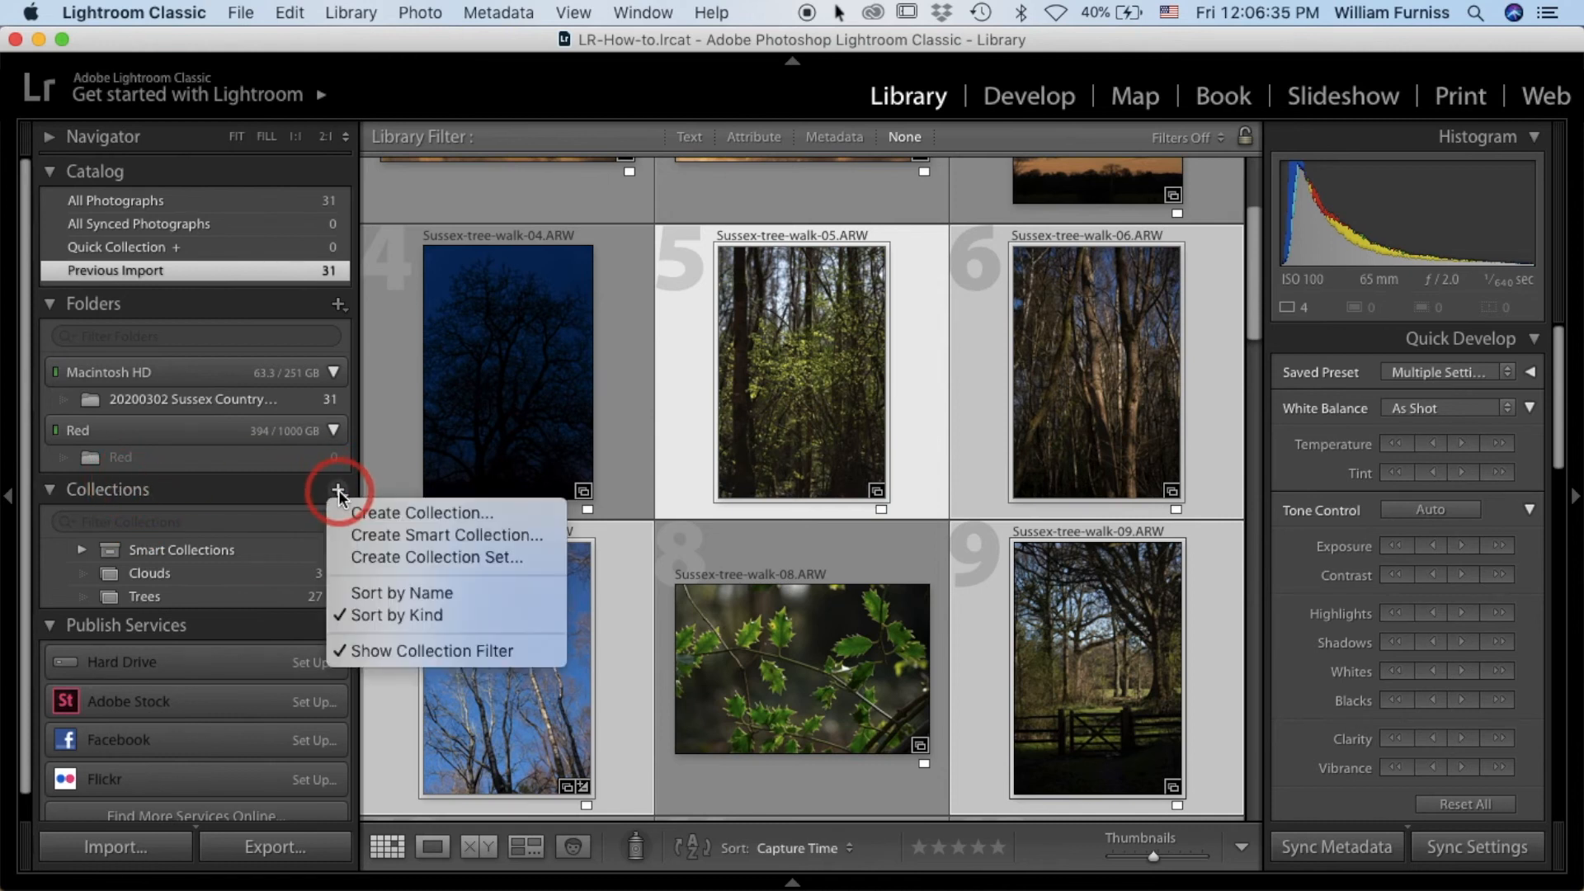
pyautogui.click(384, 514)
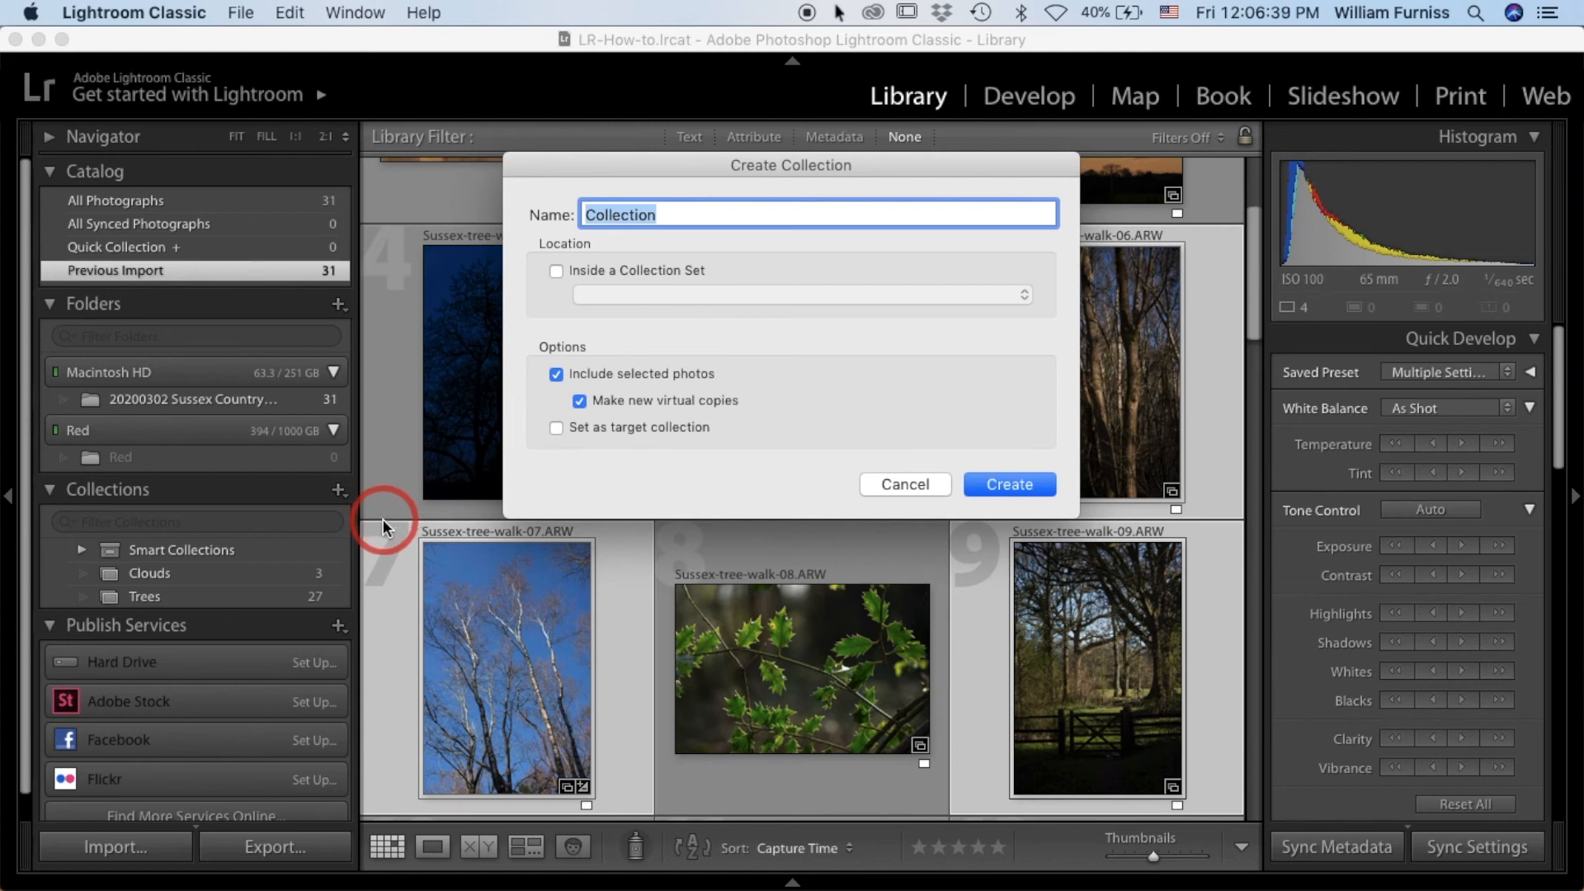
pyautogui.write('B/W Trees')
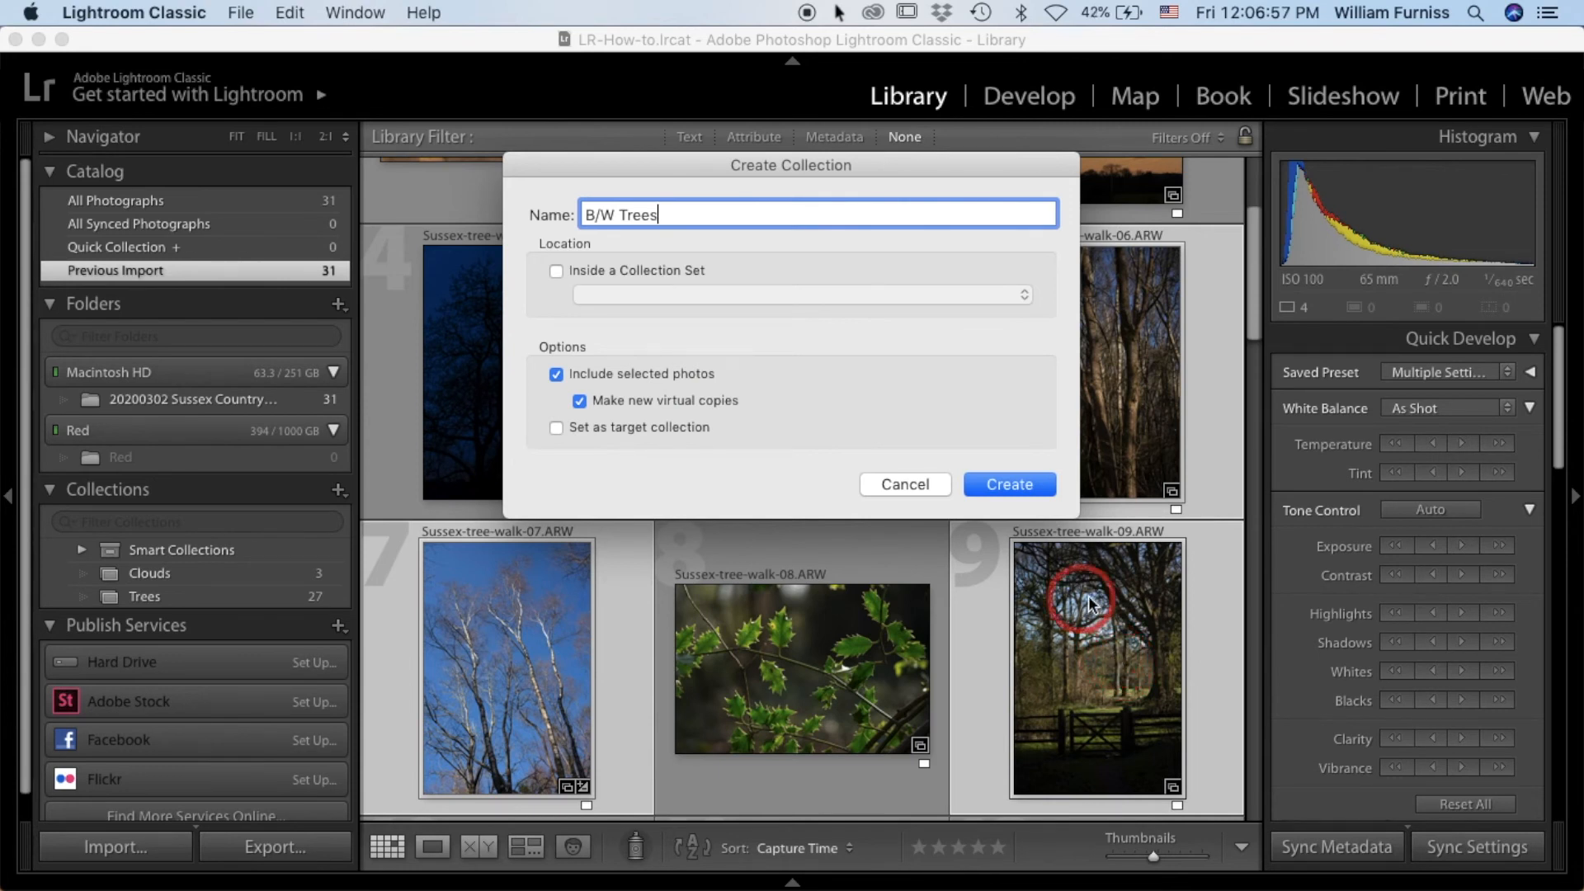
pyautogui.click(1003, 485)
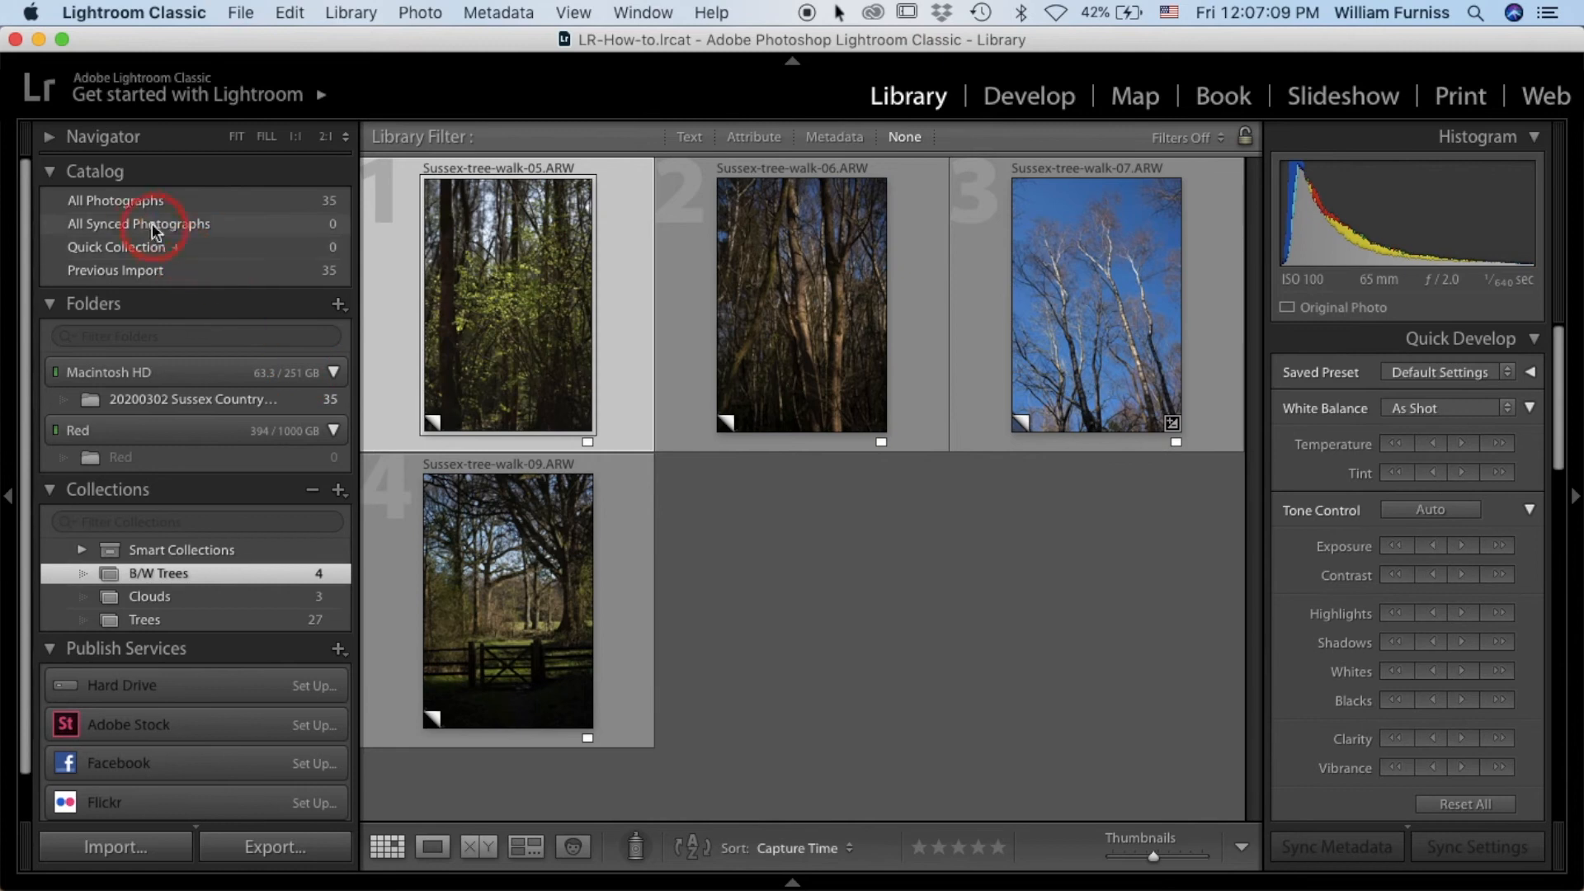
# - Examine the Sussex-tree-walk-05 virtual copy beside its original among all photographs in the catalog
pyautogui.click(127, 198)
pyautogui.click(1020, 507)
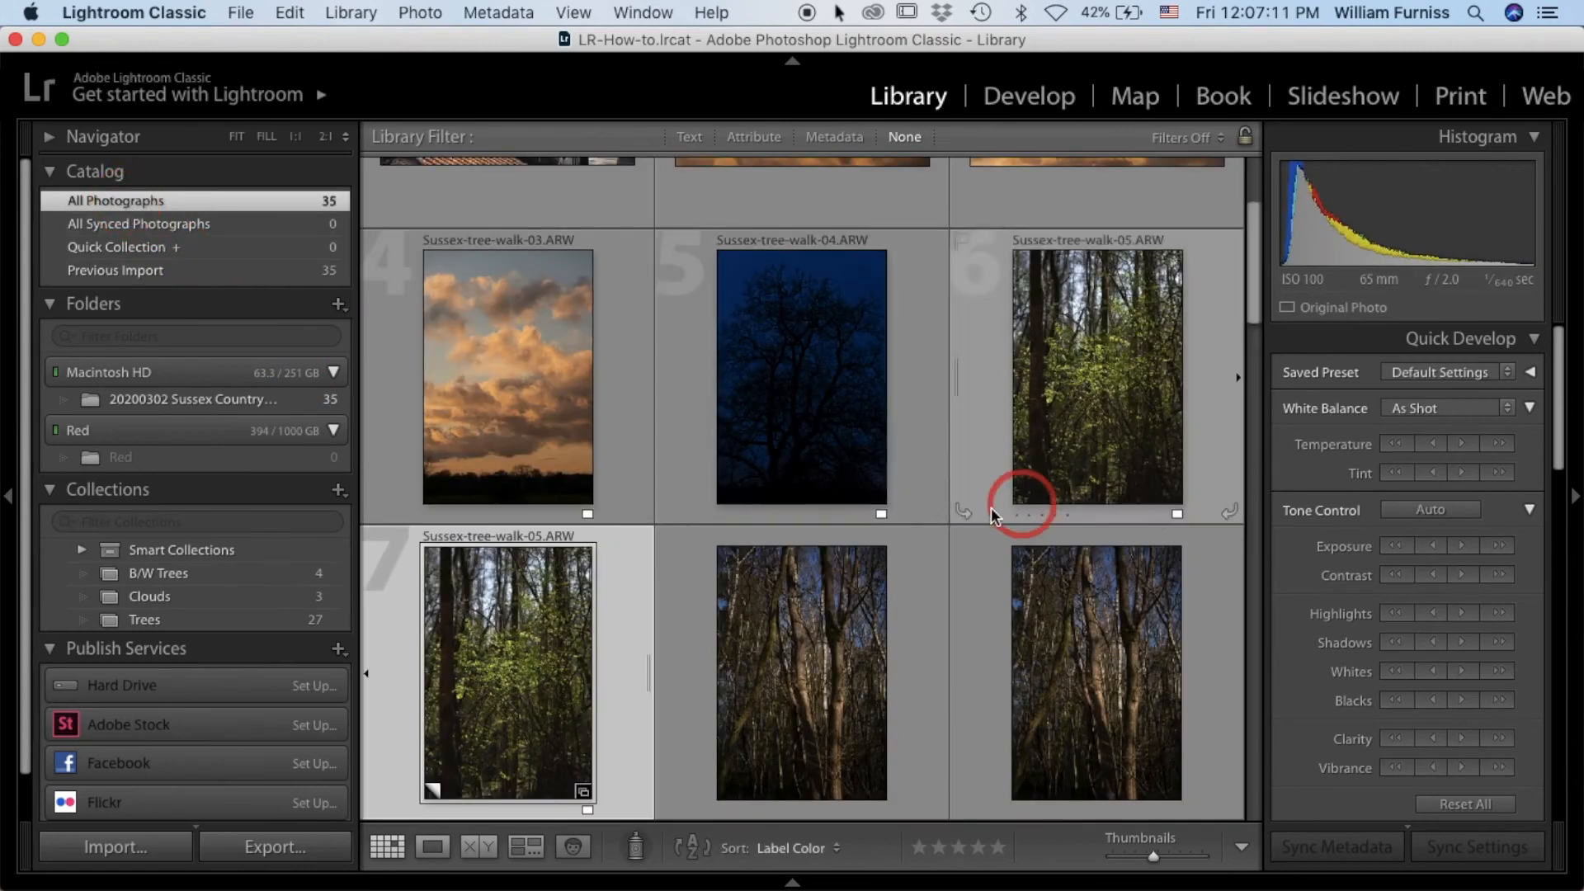
pyautogui.click(474, 757)
pyautogui.click(436, 790)
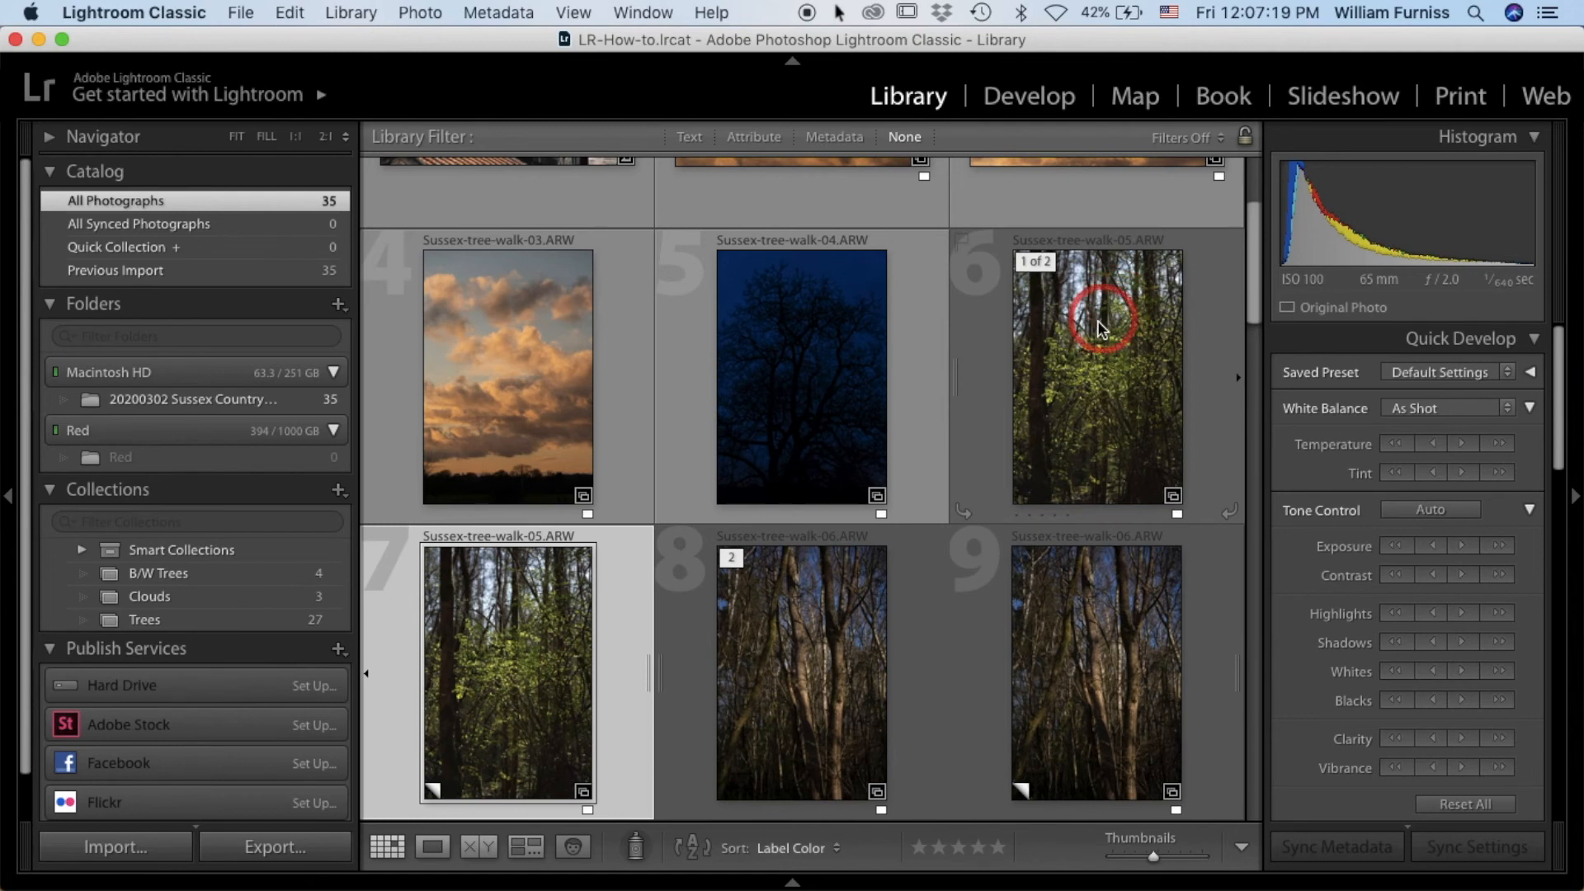
# - Develop the Sussex-tree-walk-05 copy from the B/W Trees collection by changing its treatment to Black & White
pyautogui.click(162, 571)
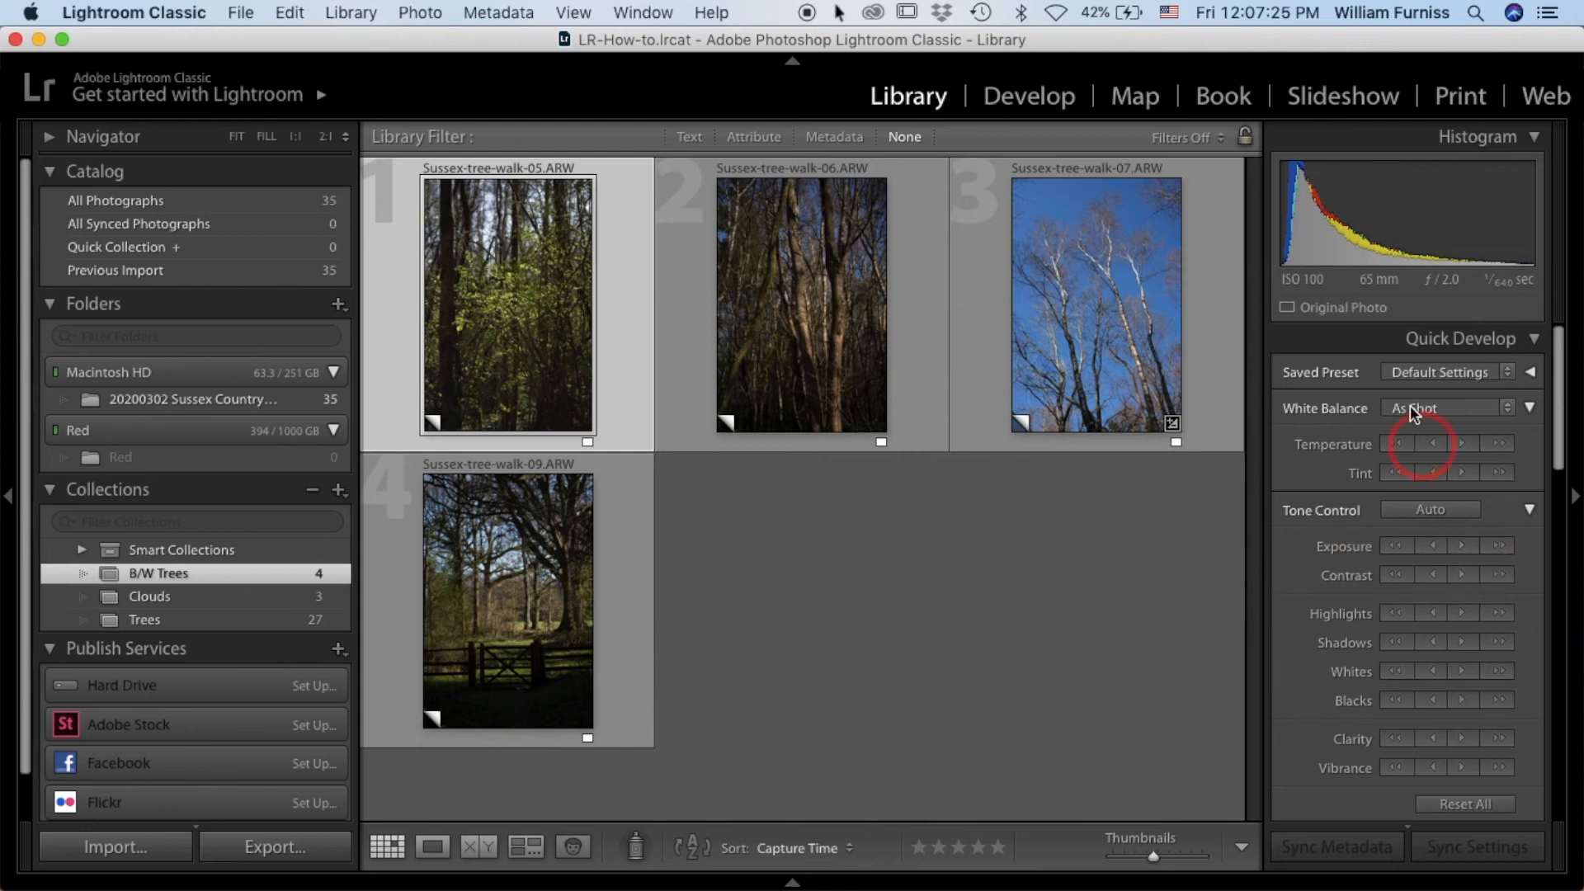
pyautogui.press('d')
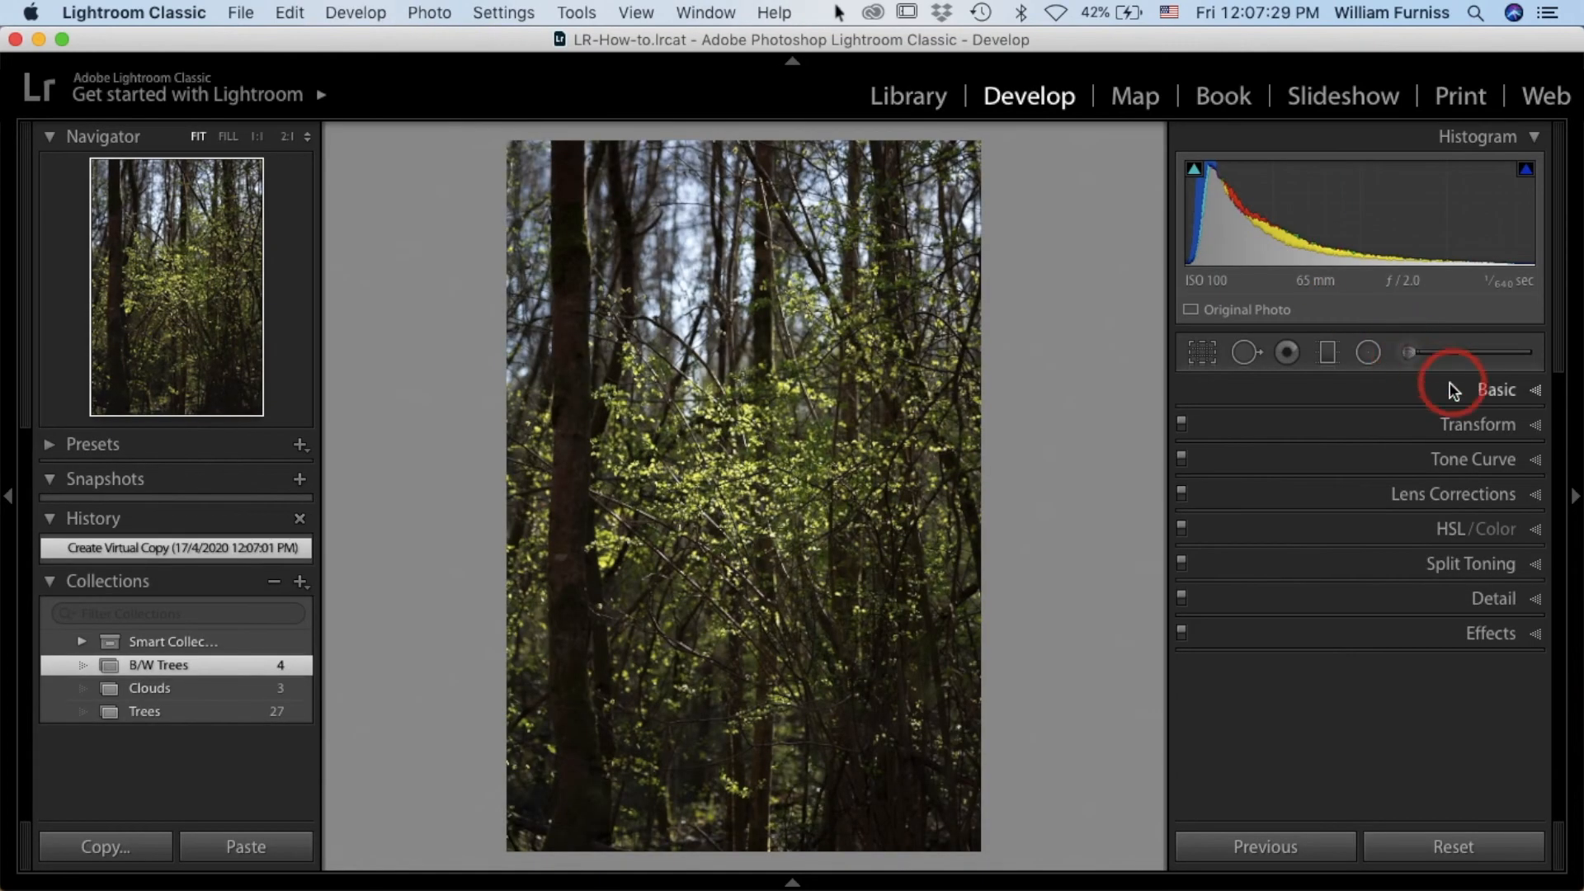
pyautogui.click(1491, 393)
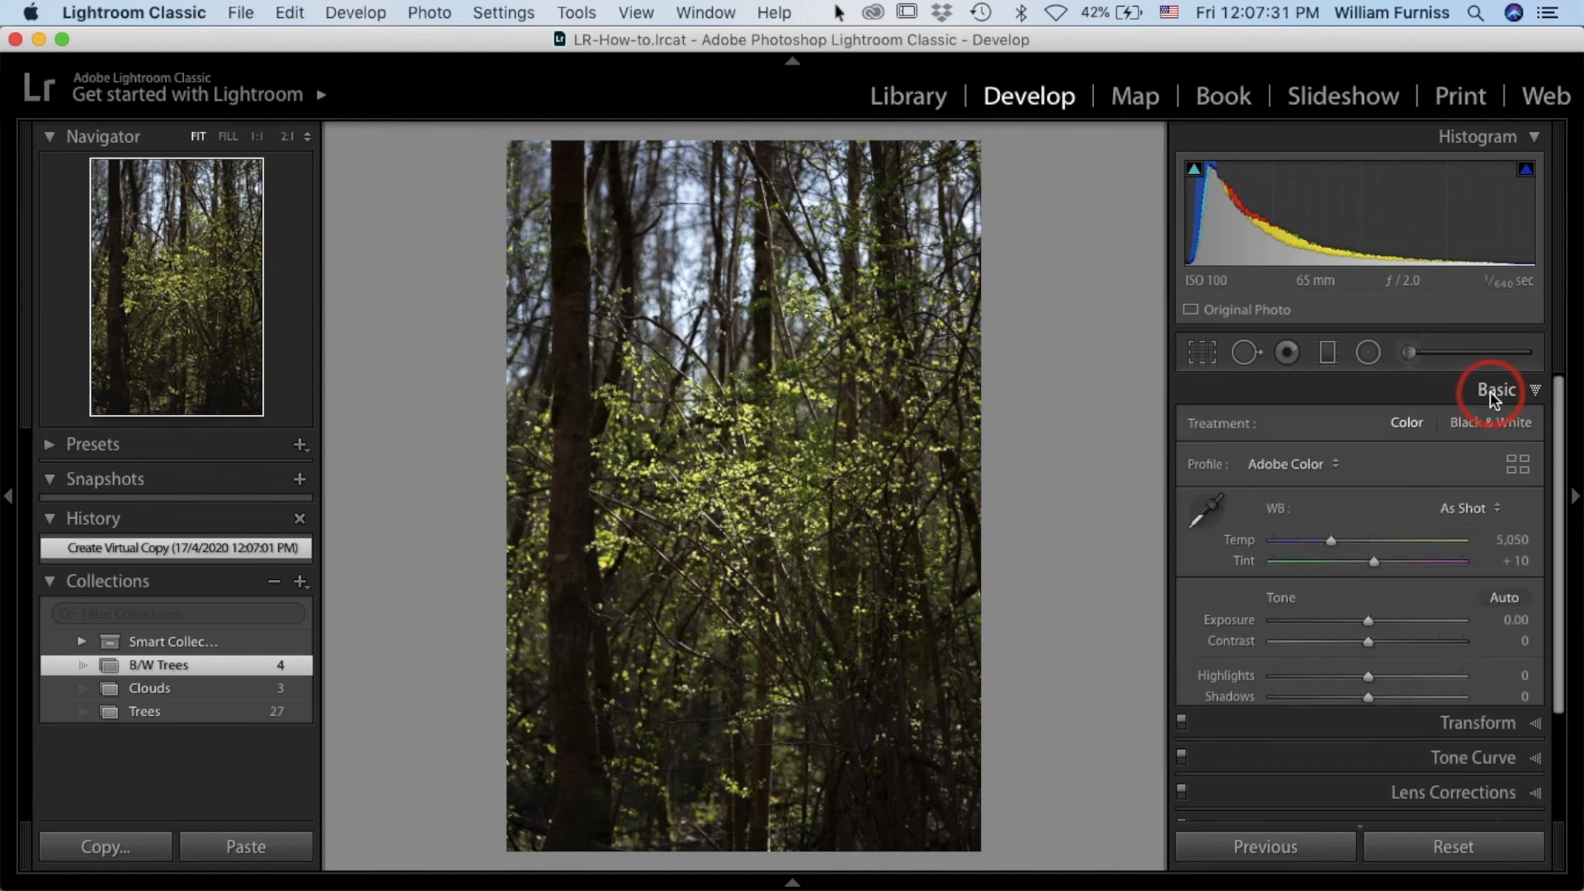
pyautogui.click(1485, 421)
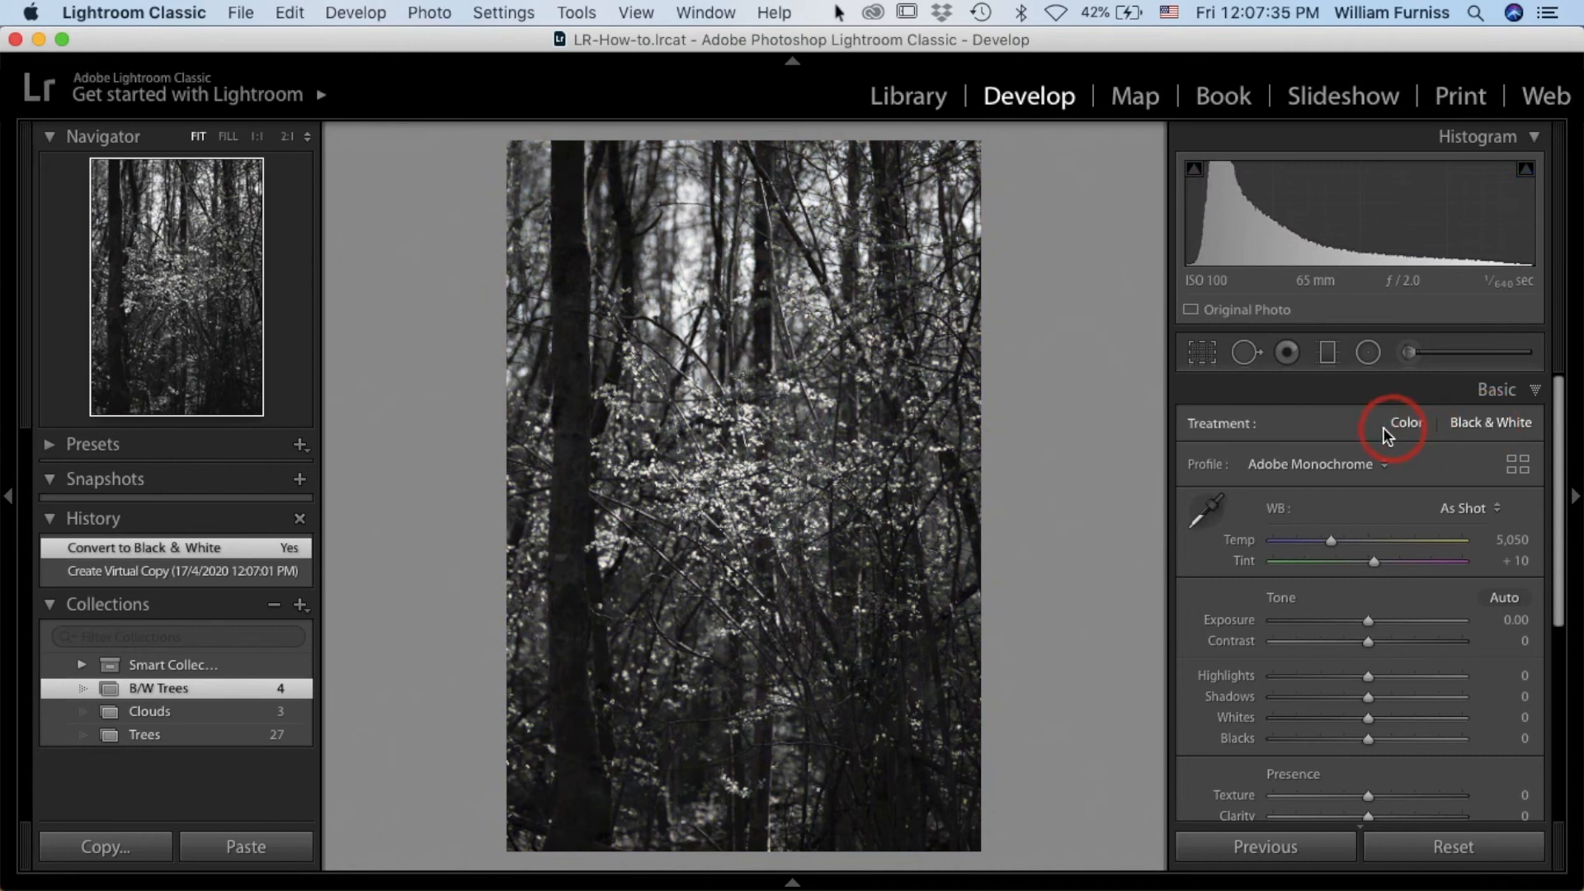
# - Set the split toning highlights to hue 38 and saturation 22
pyautogui.moveTo(1562, 456); pyautogui.dragTo(1538, 654)
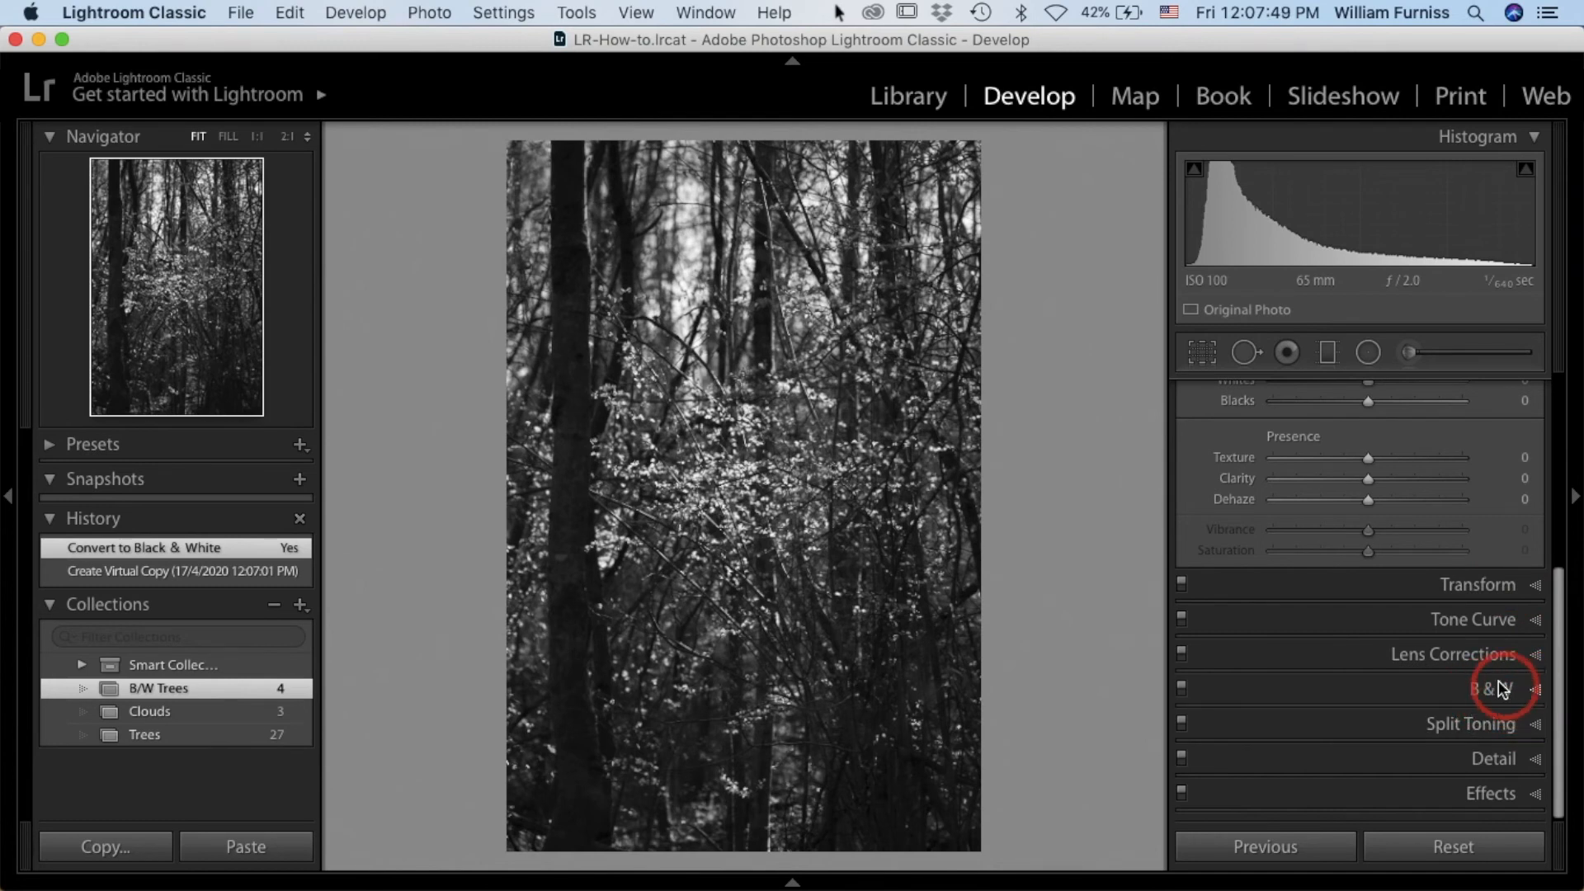
pyautogui.click(1485, 725)
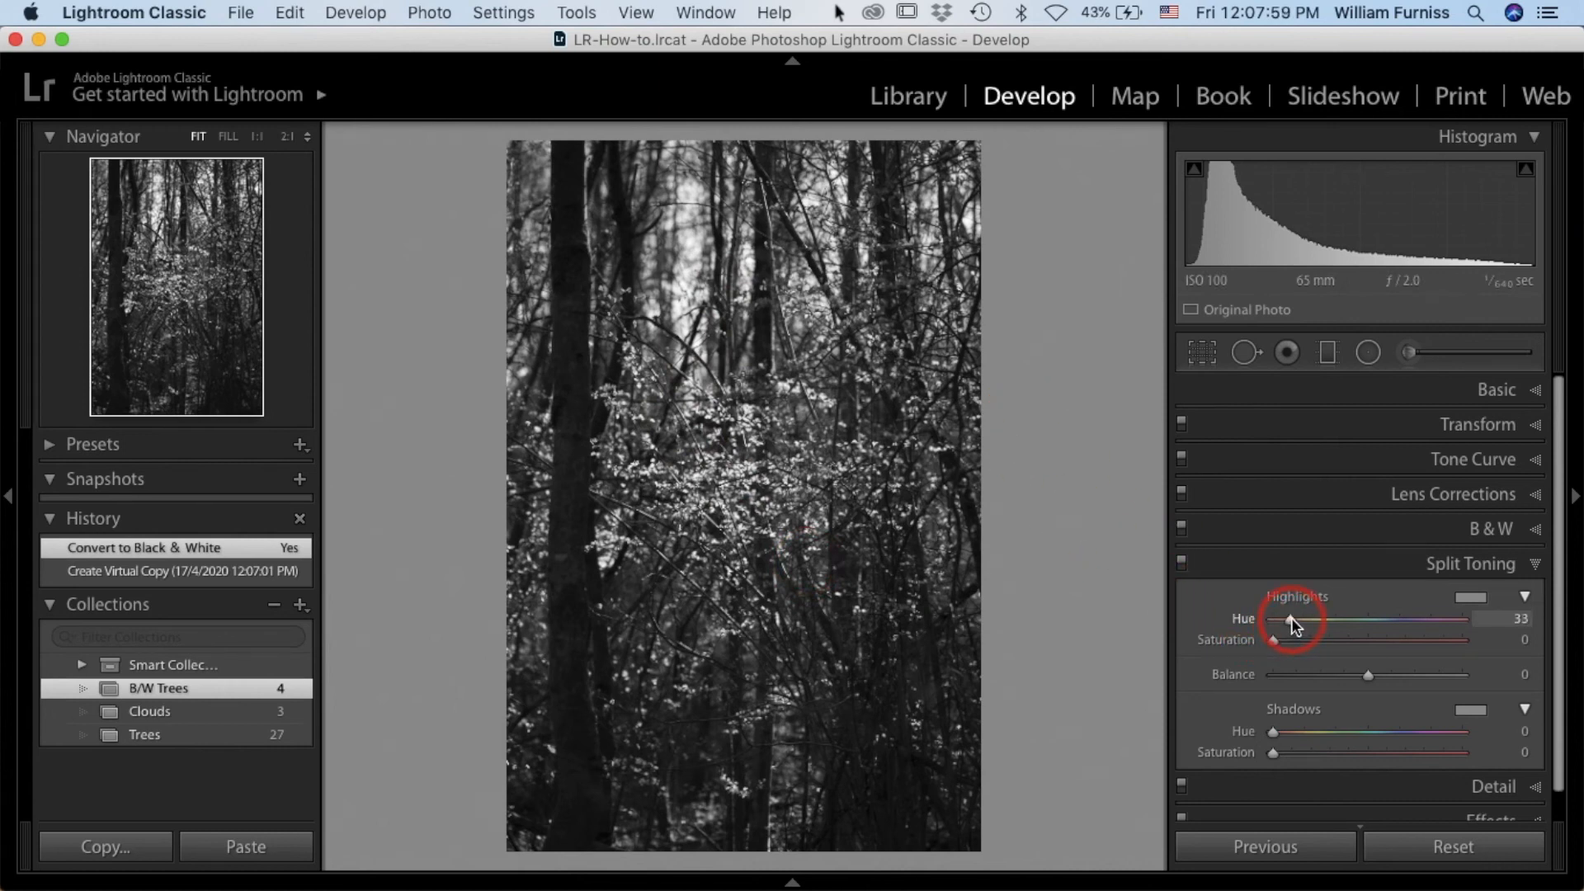
pyautogui.moveTo(1290, 618); pyautogui.dragTo(1291, 621)
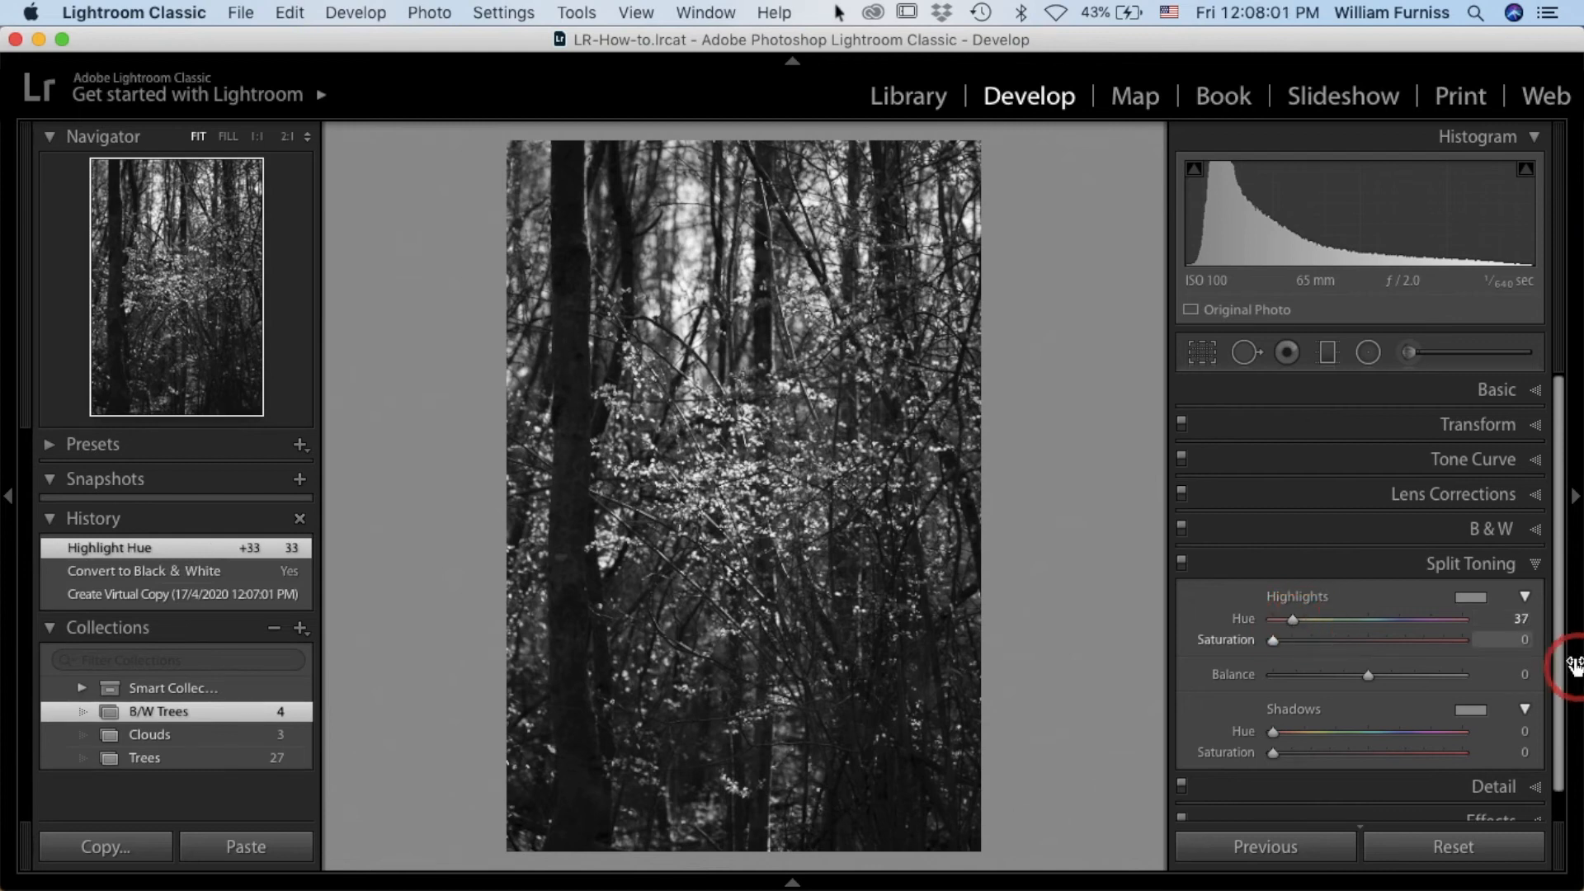
pyautogui.click(1526, 619)
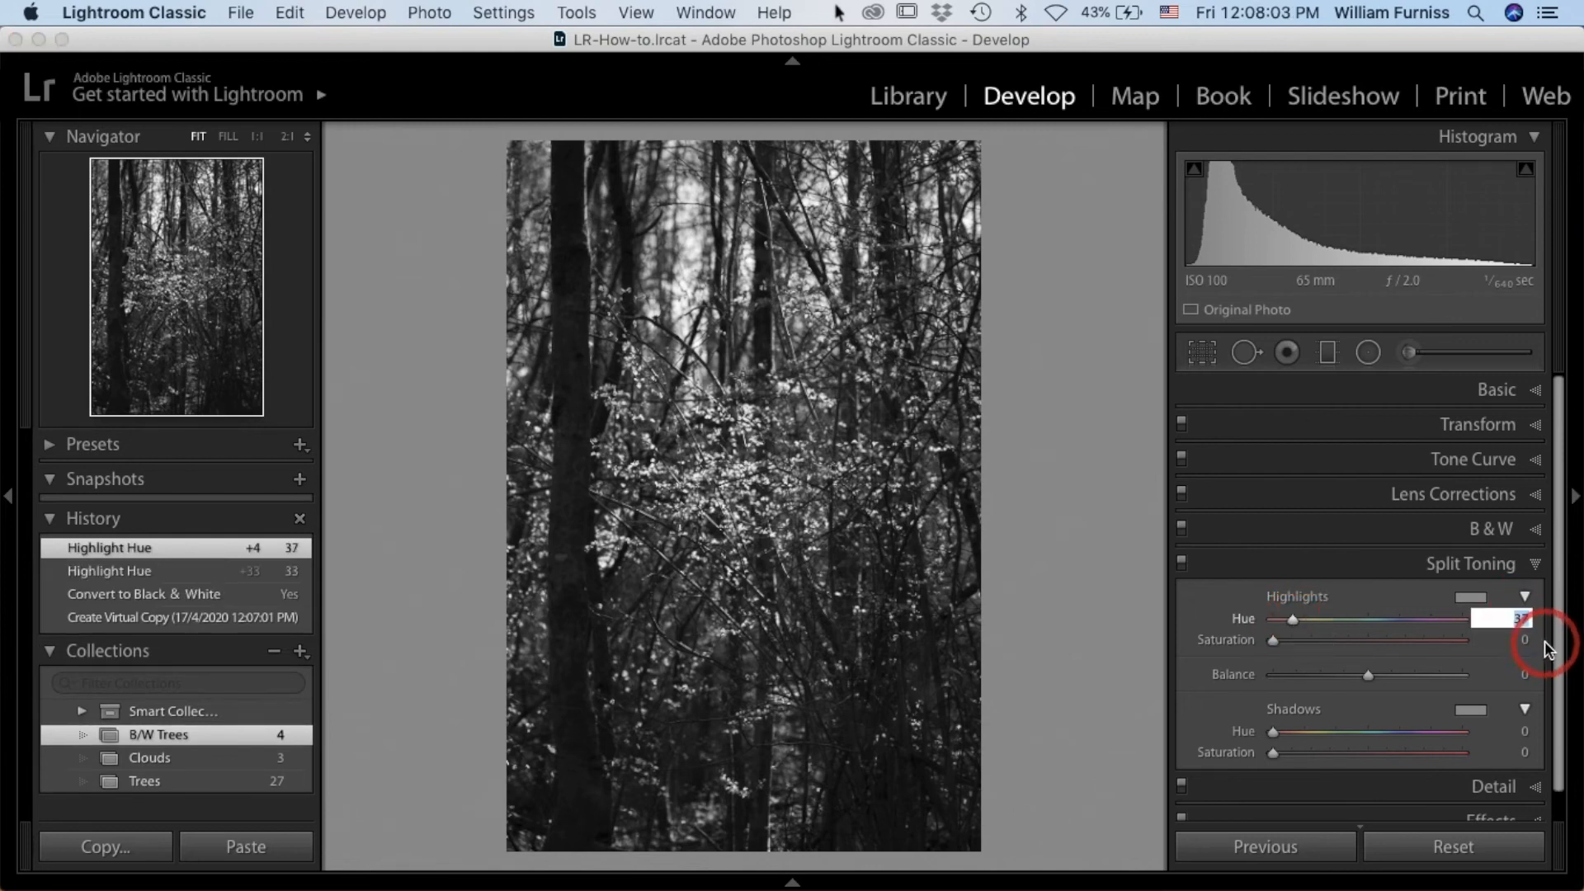
pyautogui.write('38')
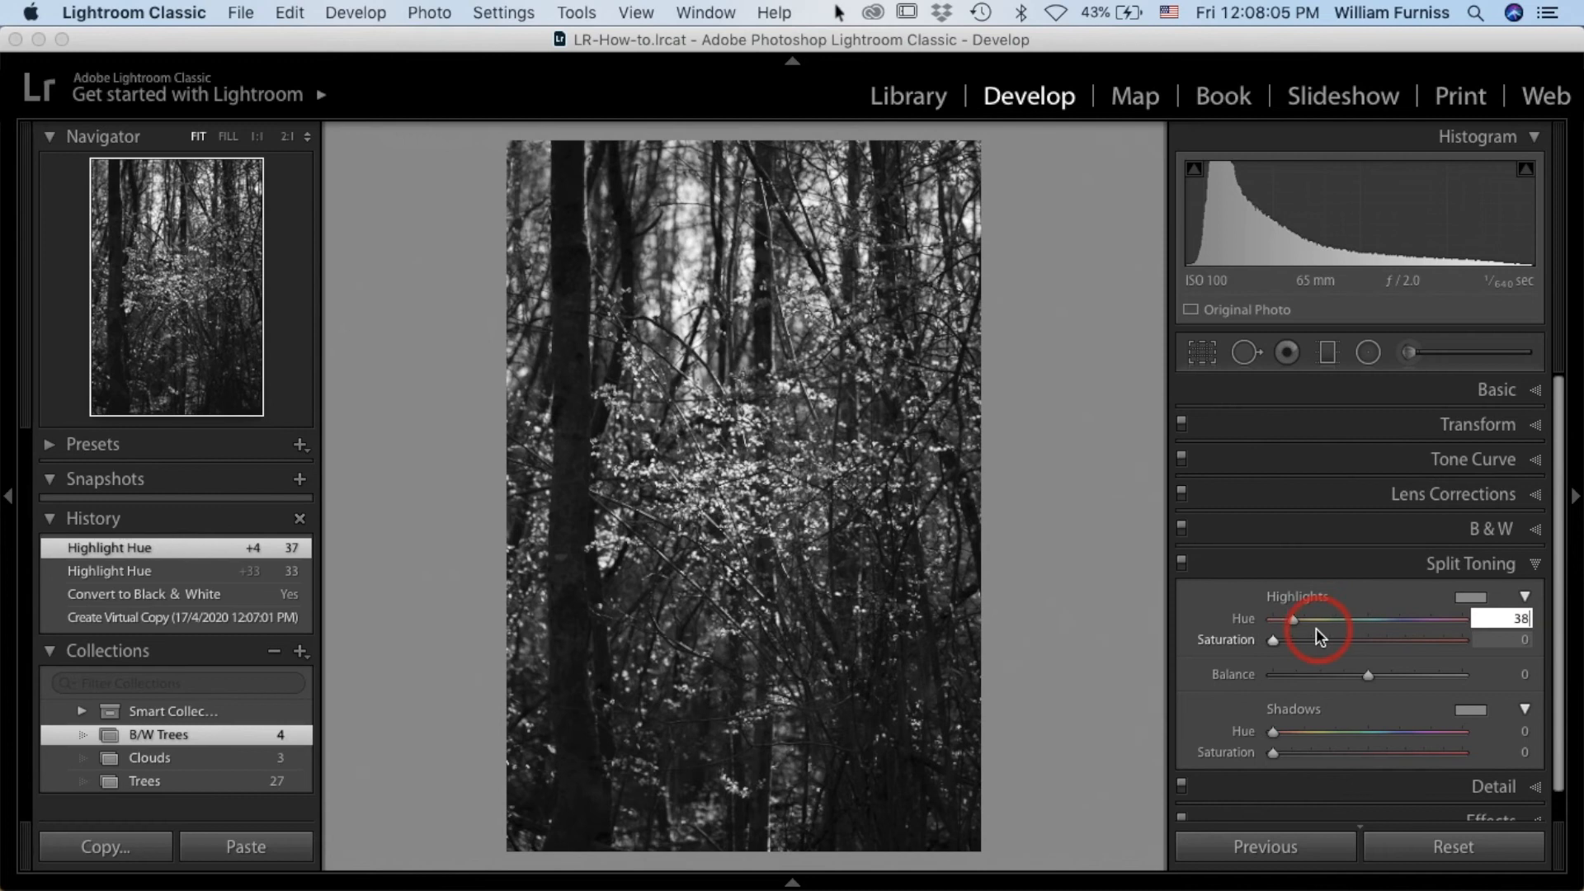
pyautogui.moveTo(1276, 639); pyautogui.dragTo(1330, 640)
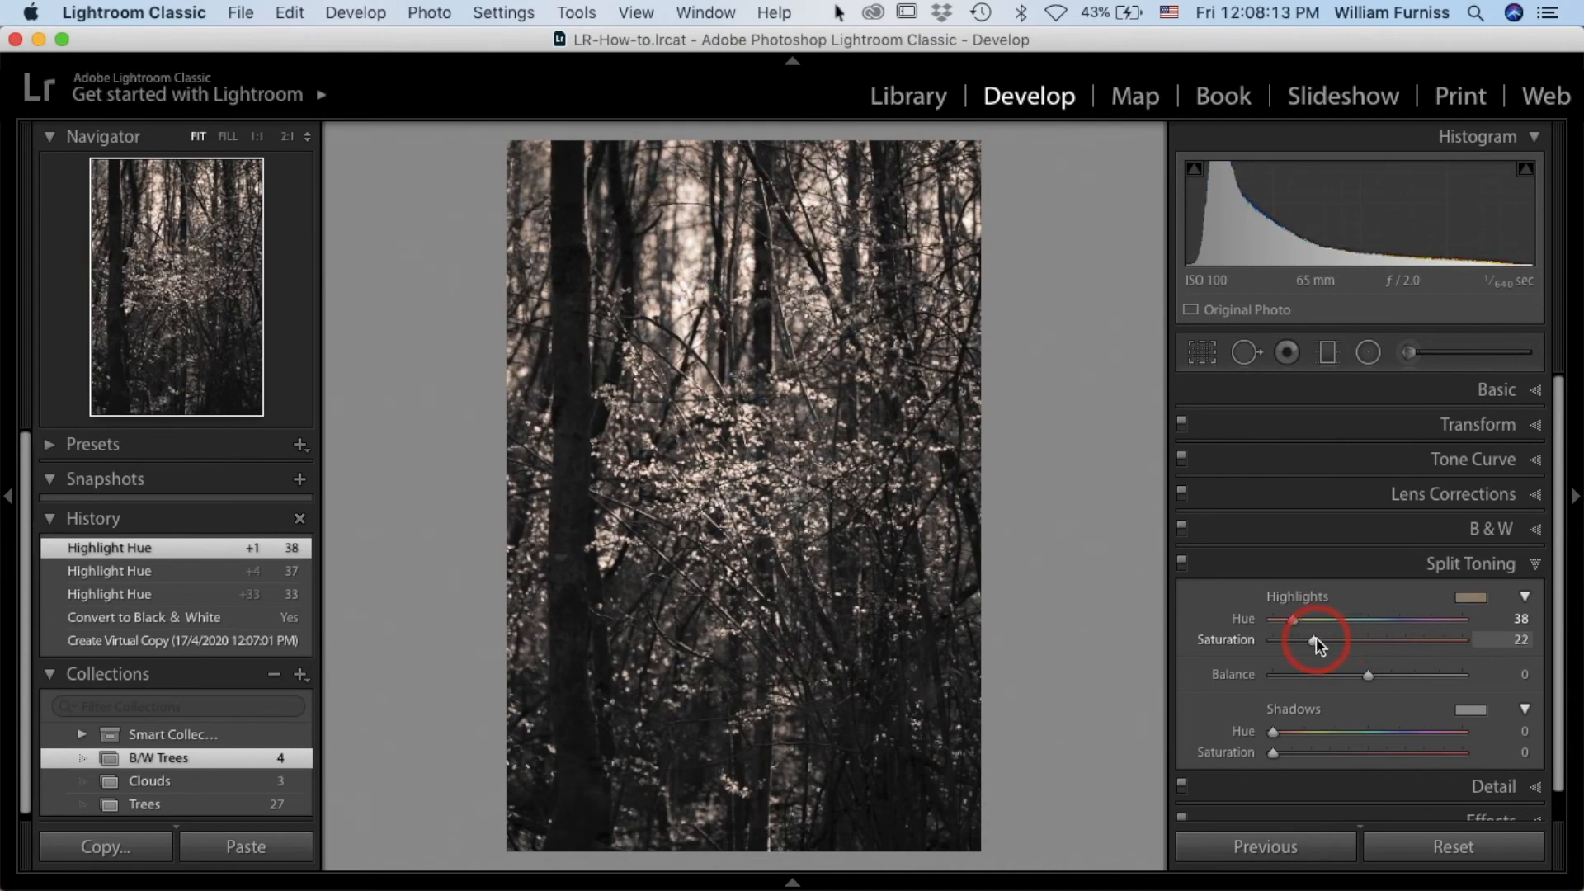
pyautogui.moveTo(1317, 637); pyautogui.dragTo(1314, 640)
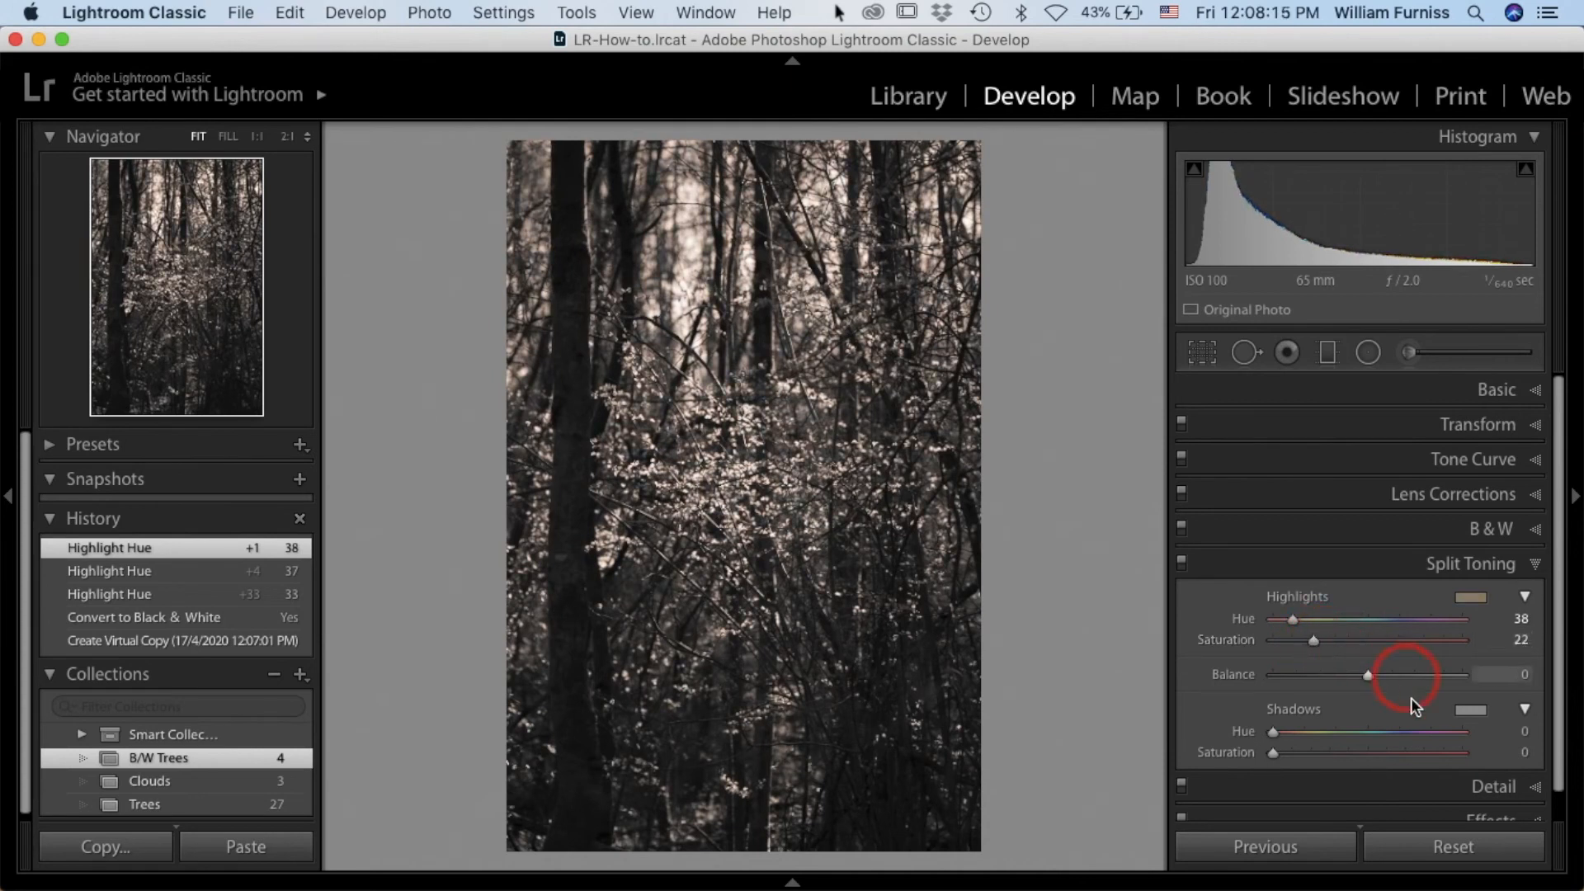
# - Set the split toning shadows to saturation 10, trying hues 38 and 189 before settling on hue 27
pyautogui.moveTo(1273, 732); pyautogui.dragTo(1295, 758)
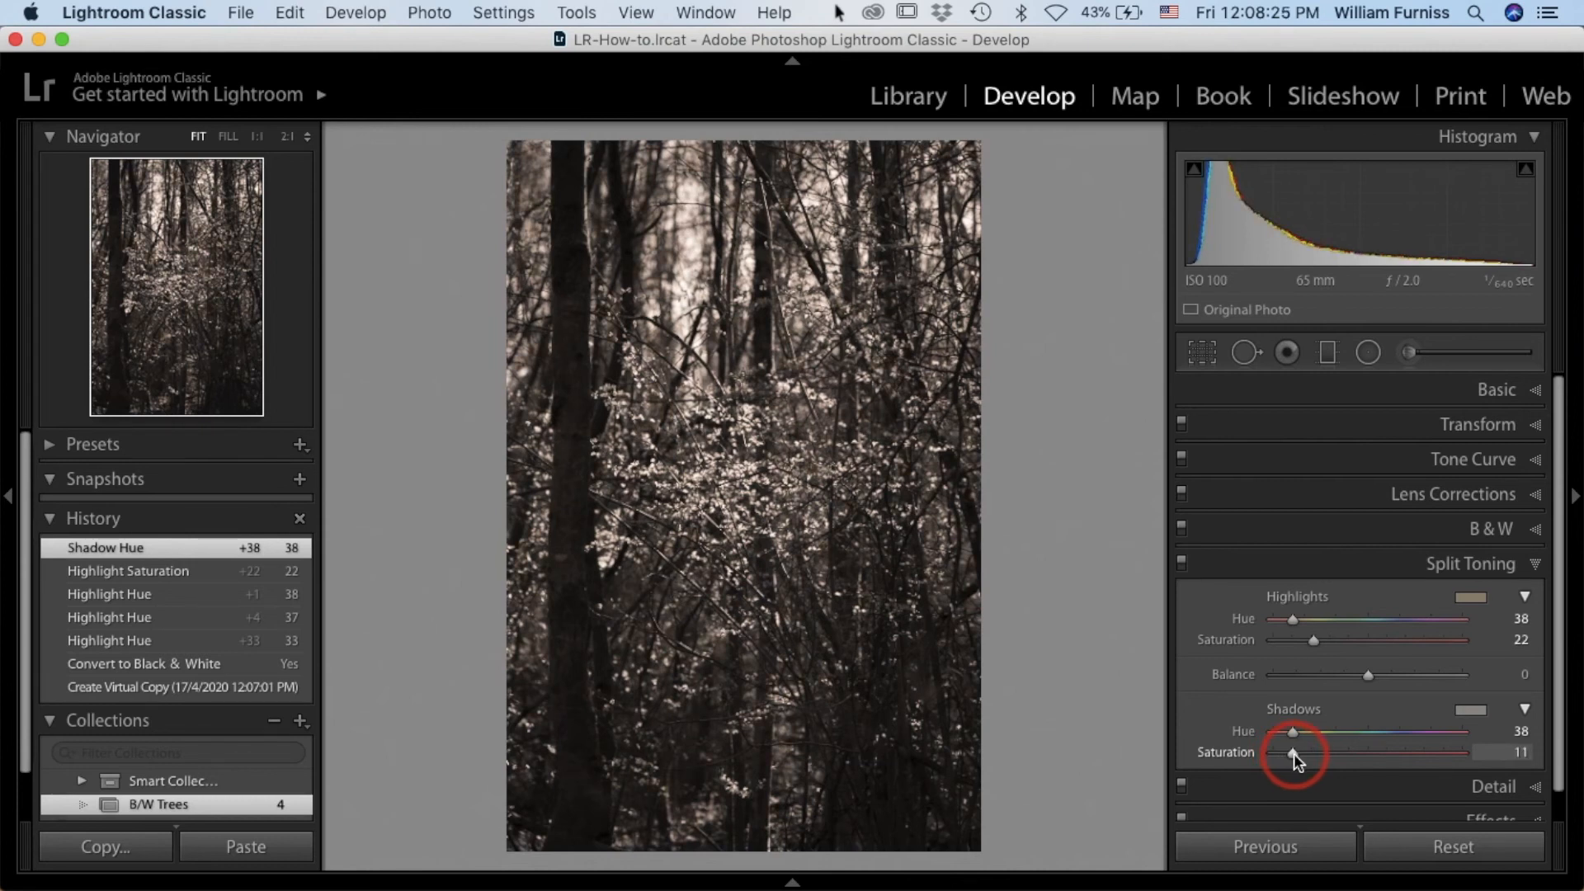
pyautogui.moveTo(1293, 754); pyautogui.dragTo(1294, 752)
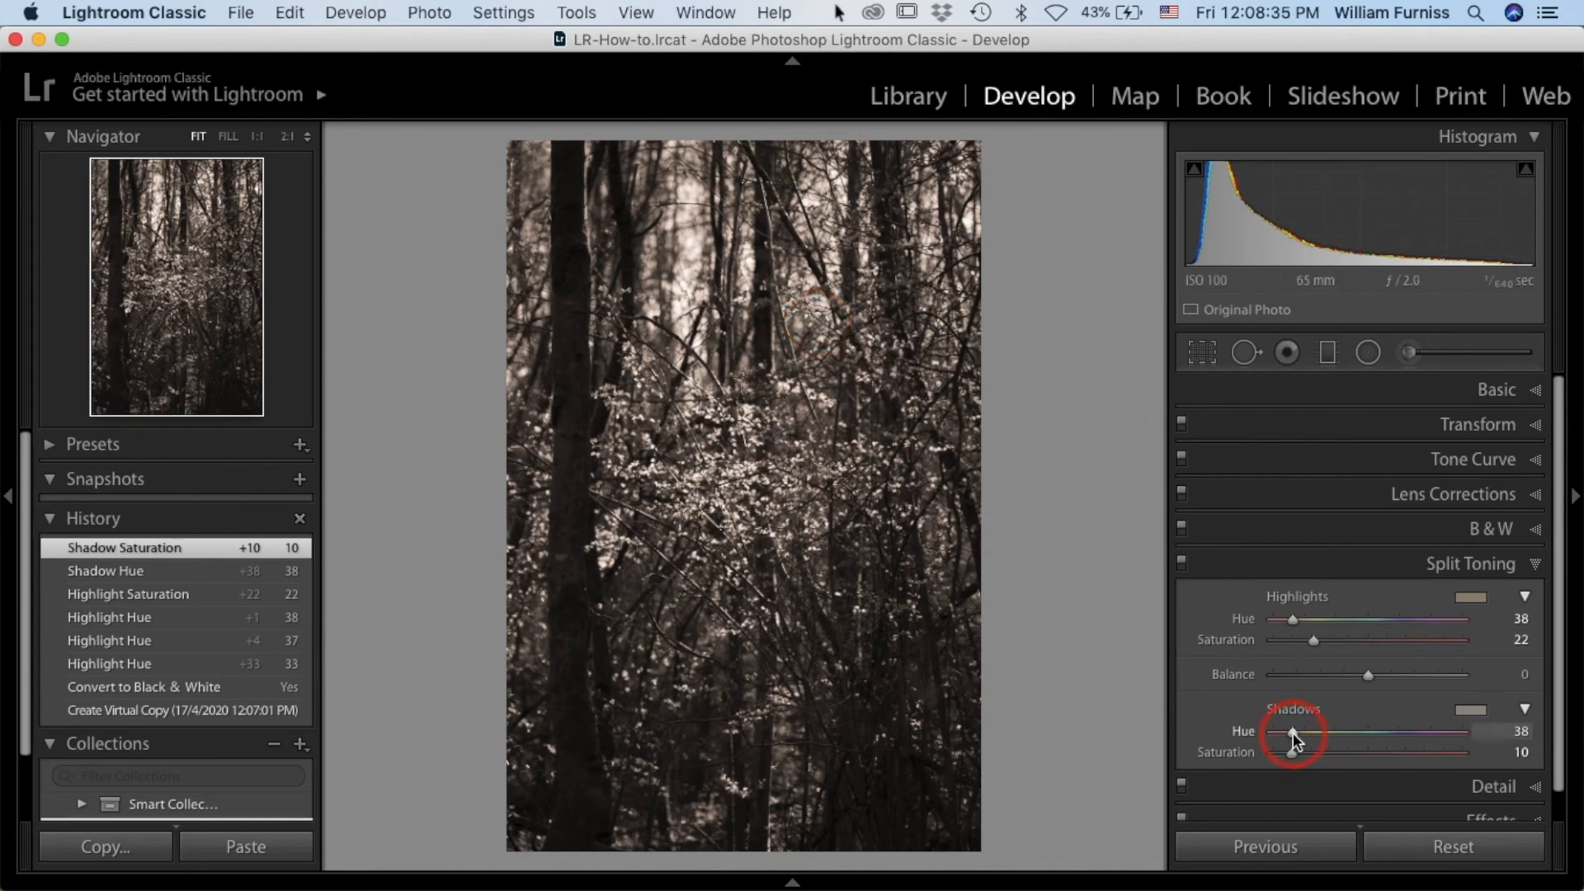
pyautogui.moveTo(1291, 731); pyautogui.dragTo(1373, 734)
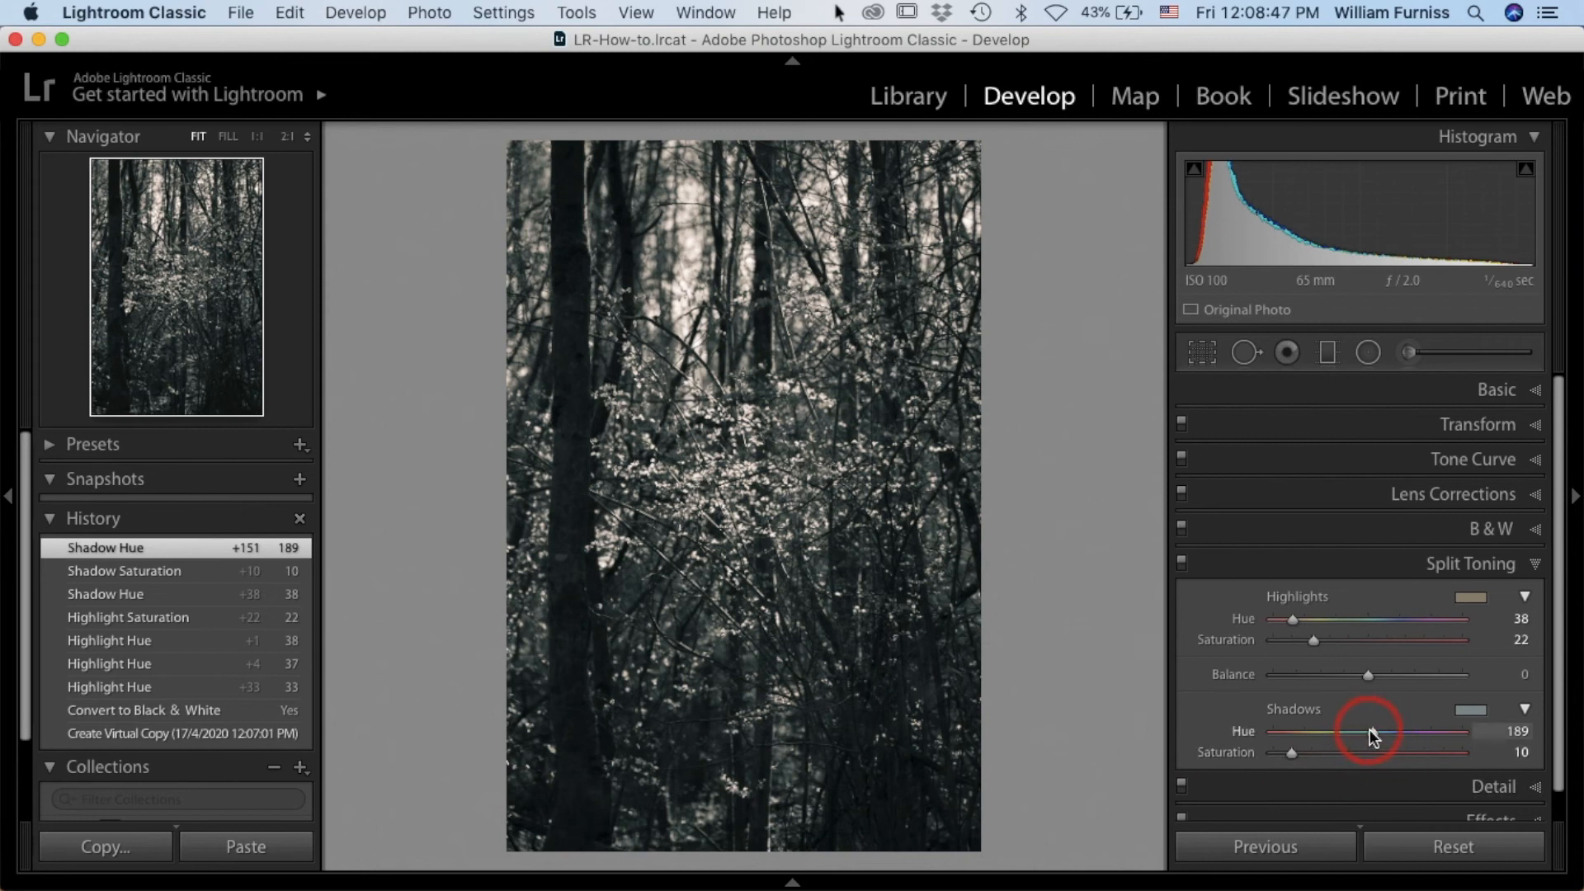
pyautogui.moveTo(1373, 732); pyautogui.dragTo(1287, 741)
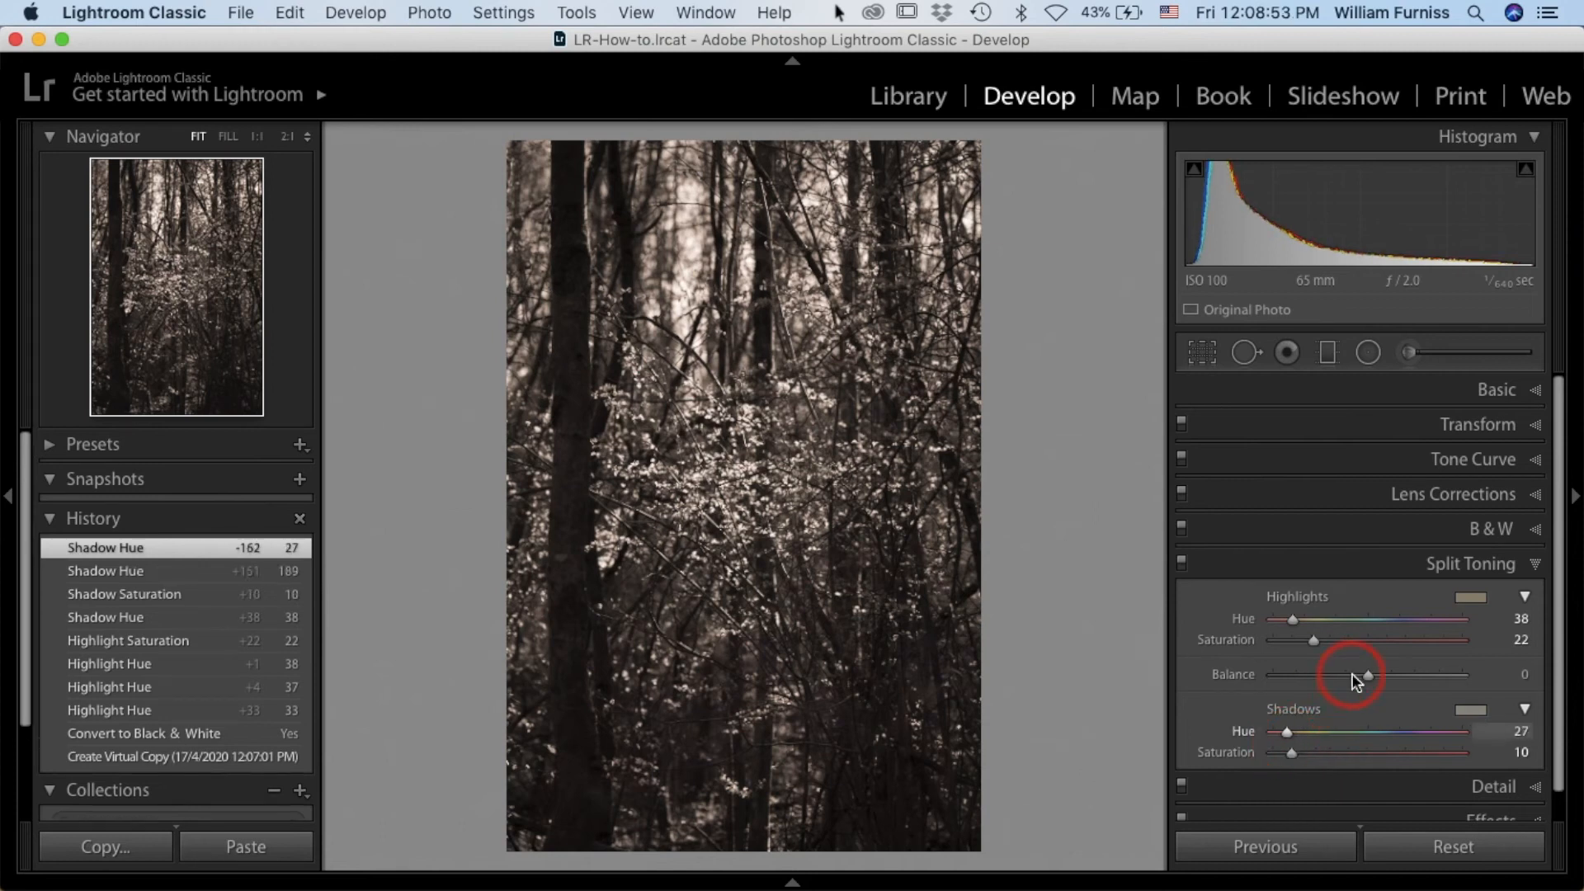
# - Set the split toning balance to +1 and compare the photo with its unedited version
pyautogui.moveTo(1366, 672)
pyautogui.mouseDown()
pyautogui.moveTo(1288, 675)
pyautogui.moveTo(1433, 665)
pyautogui.moveTo(1368, 670)
pyautogui.mouseUp()
pyautogui.click(1357, 672)
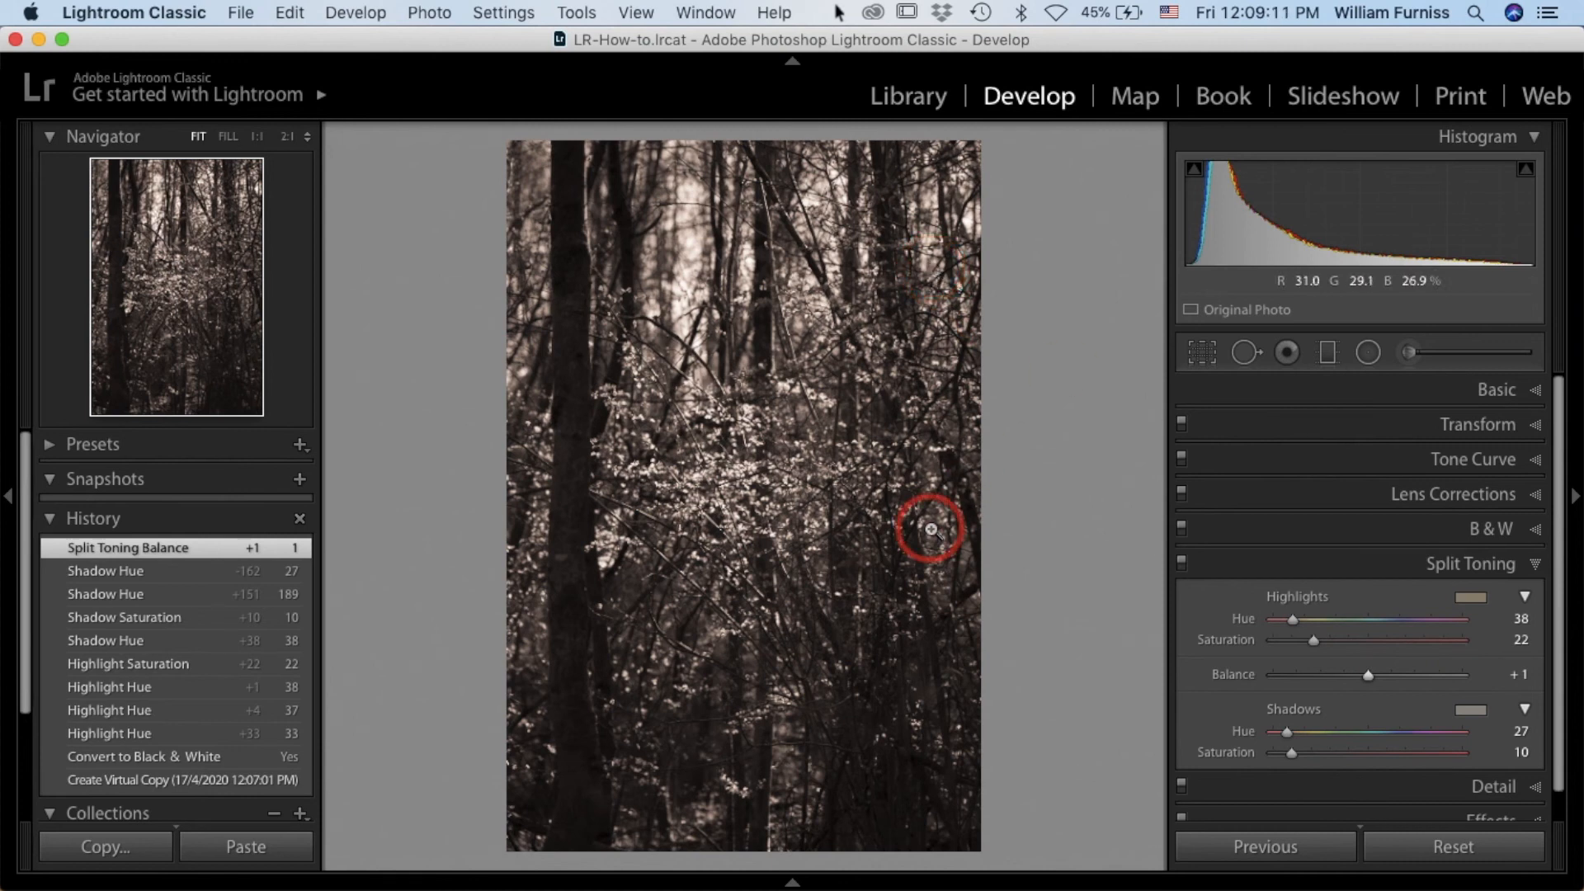
pyautogui.press('\\')
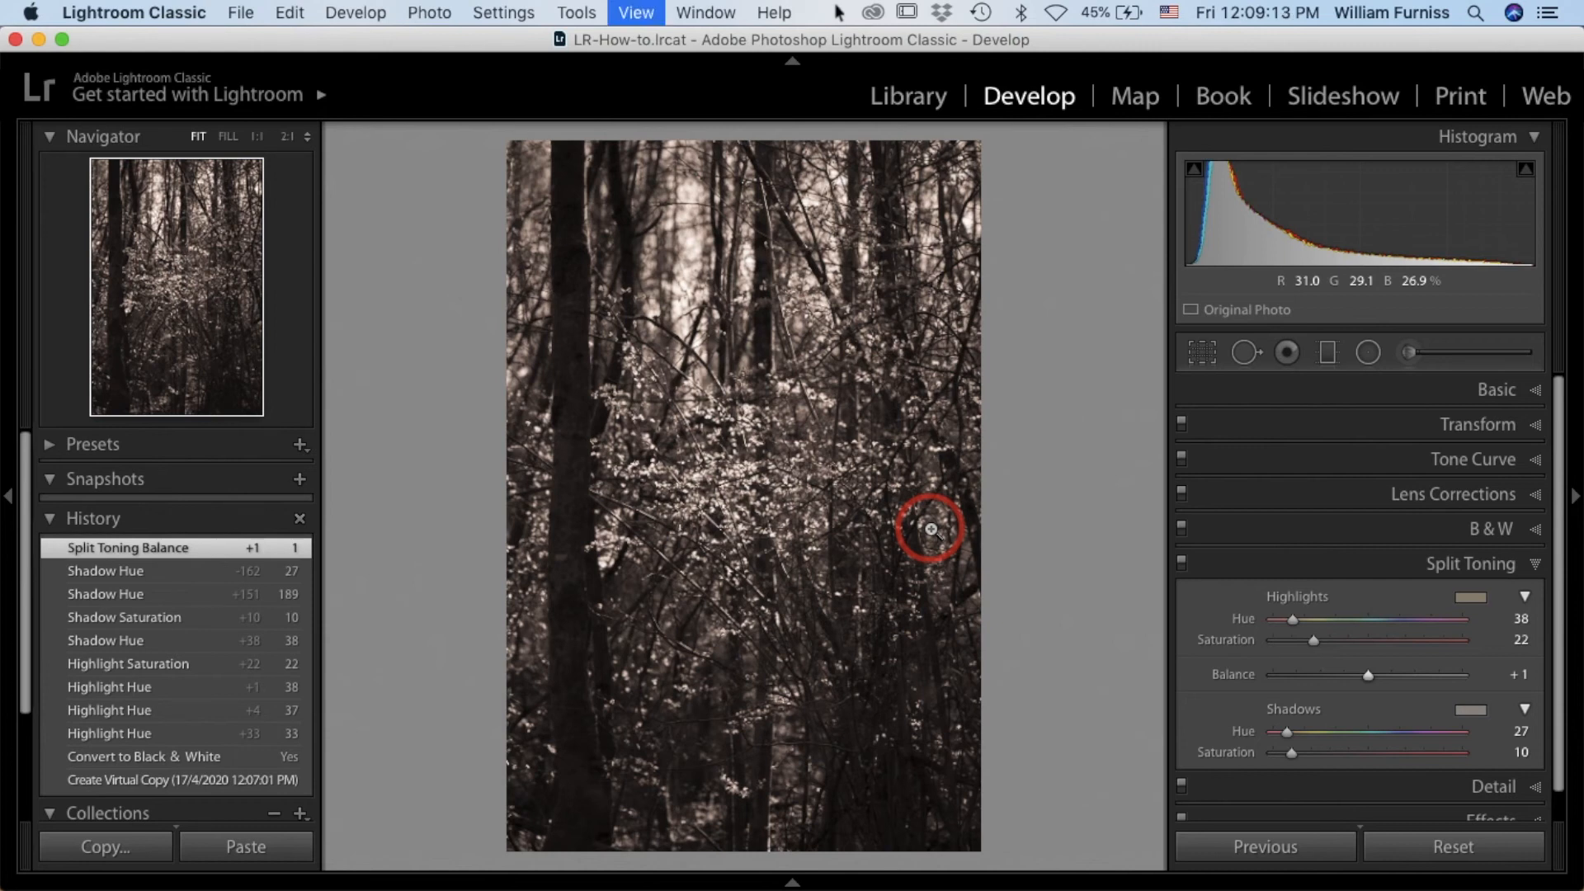
# - Synchronize only Treatment & Profile, Black & White Mix and Split Toning from Sussex-tree-walk-05 to all the B/W Trees photos
pyautogui.press('g')
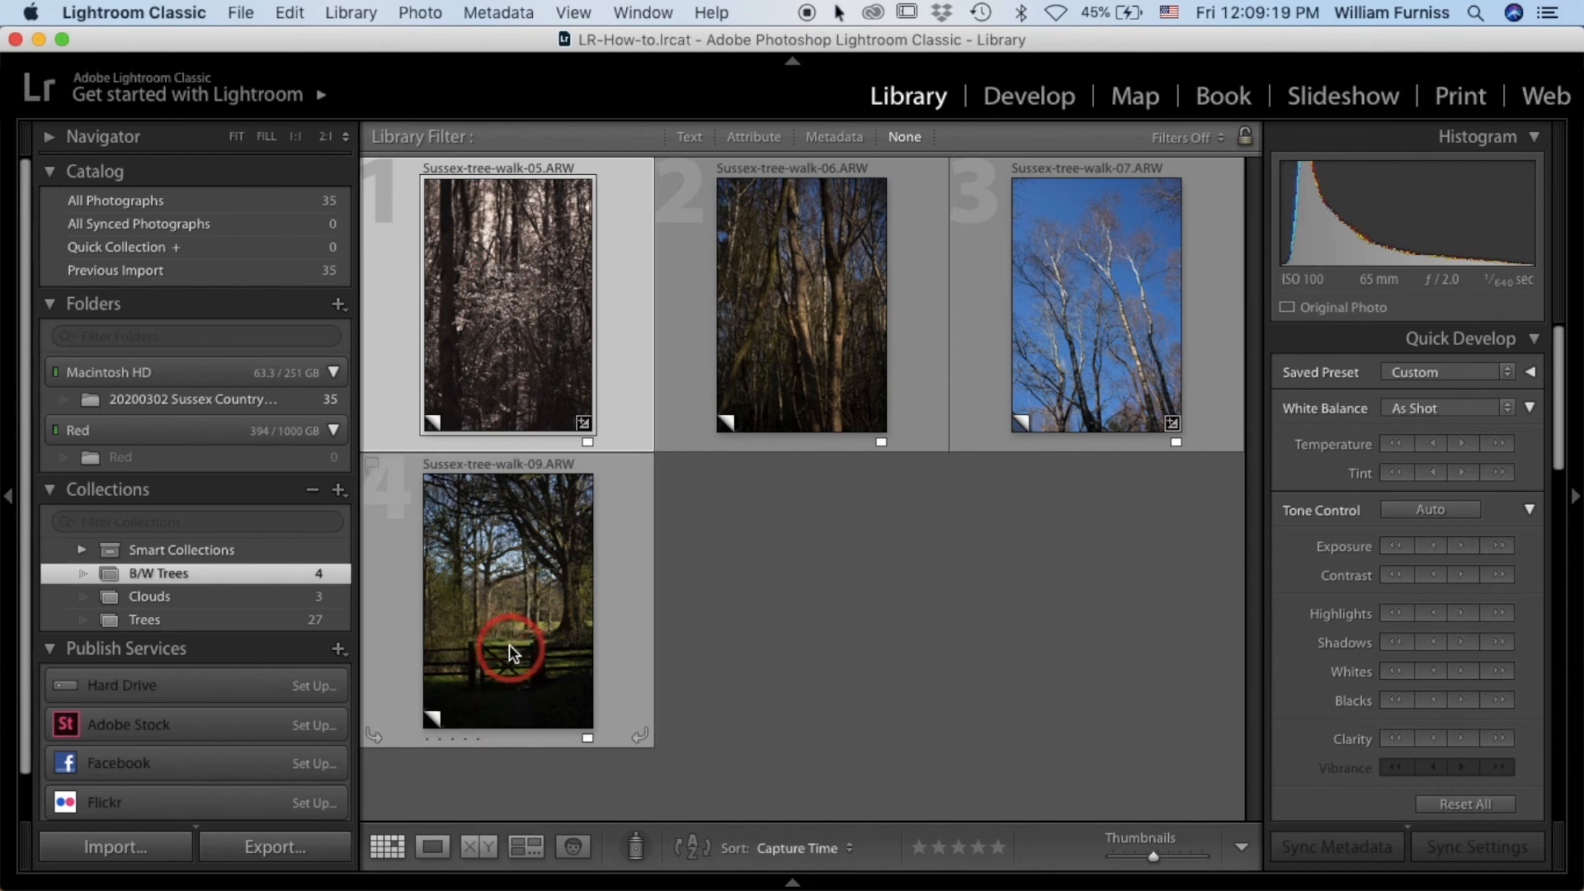
pyautogui.press('super+a')
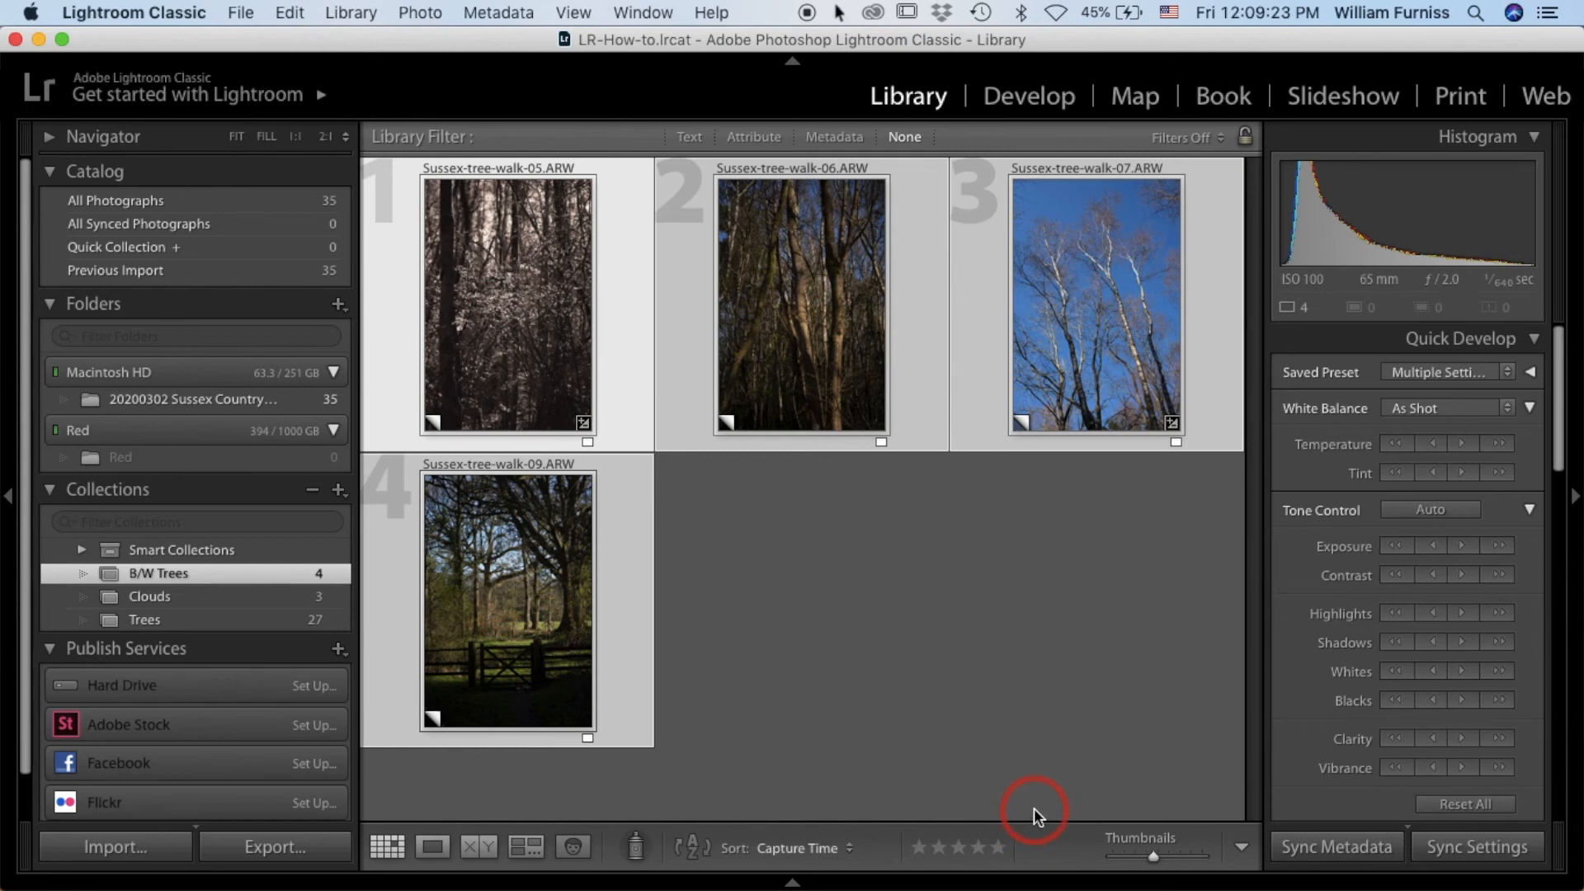
pyautogui.click(1482, 850)
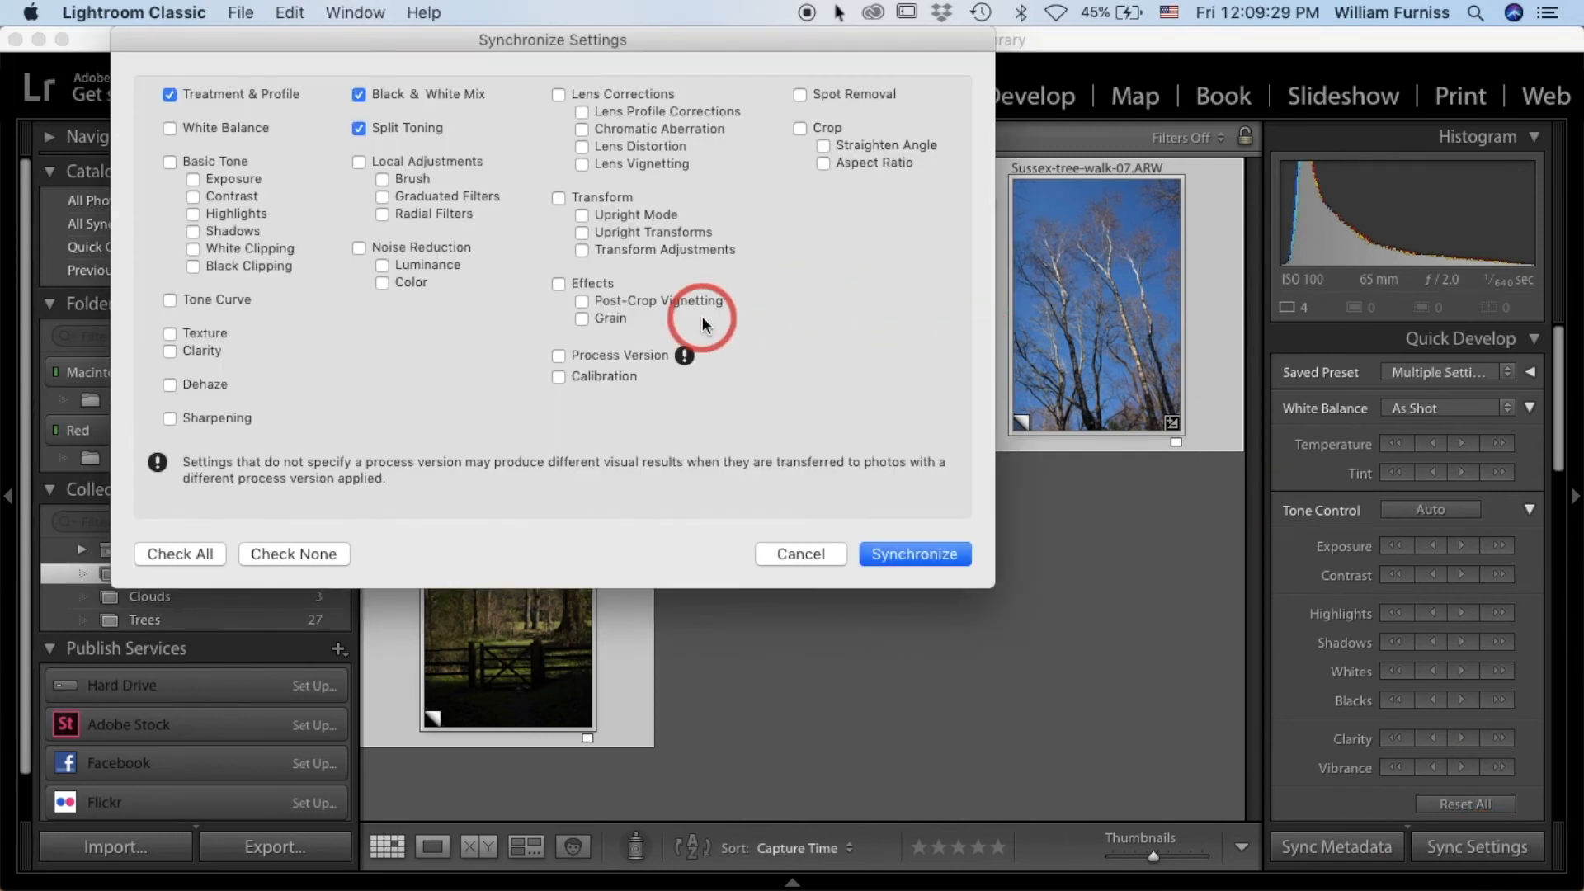
pyautogui.click(176, 552)
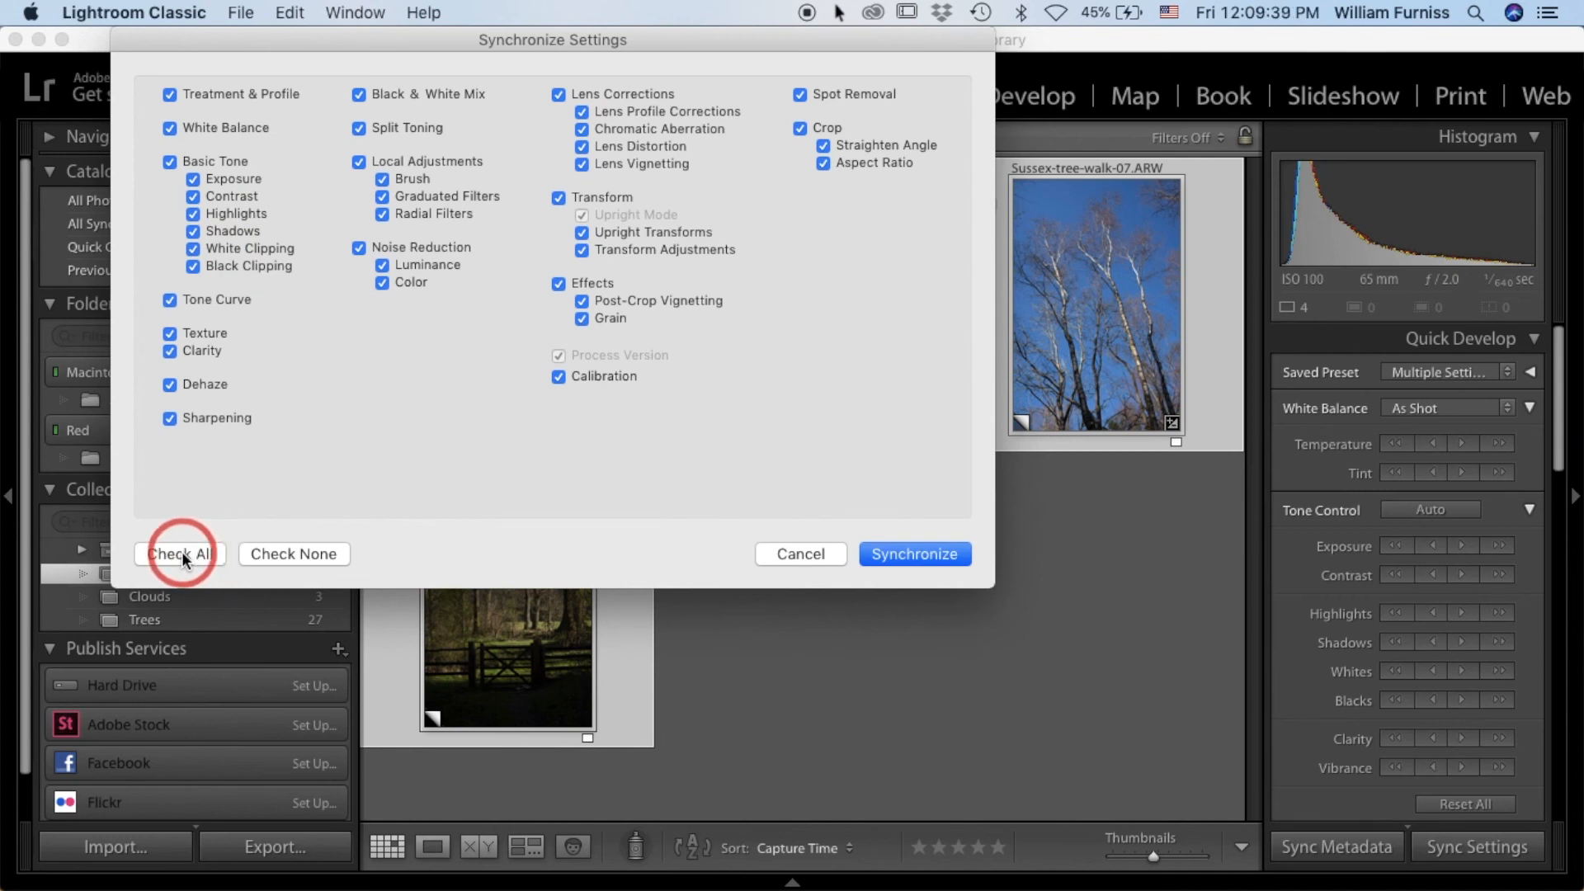
pyautogui.click(278, 553)
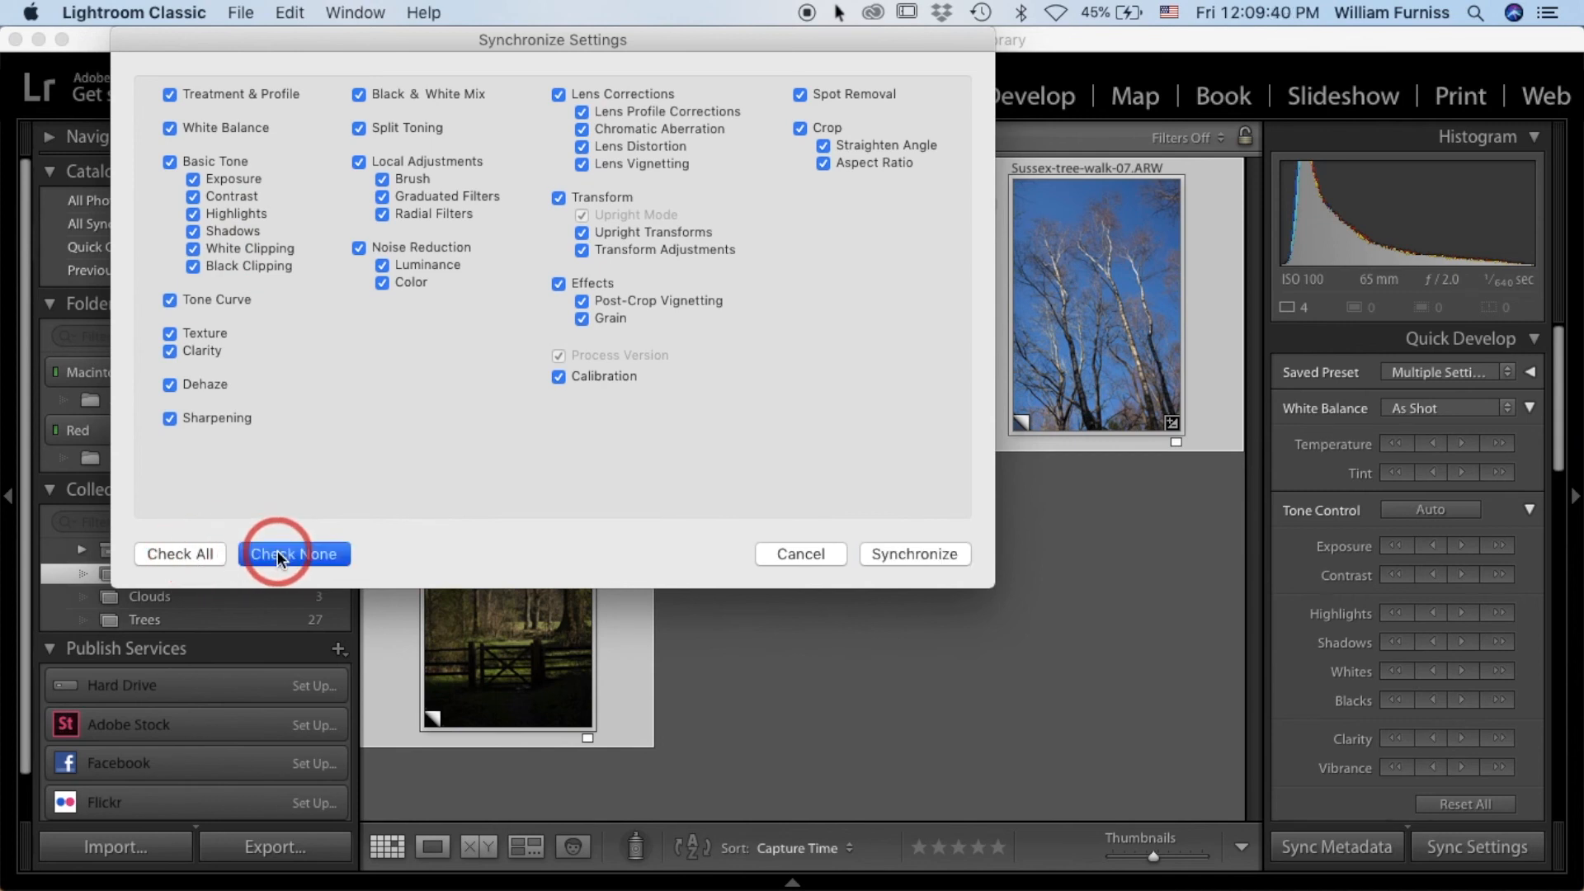
pyautogui.click(170, 94)
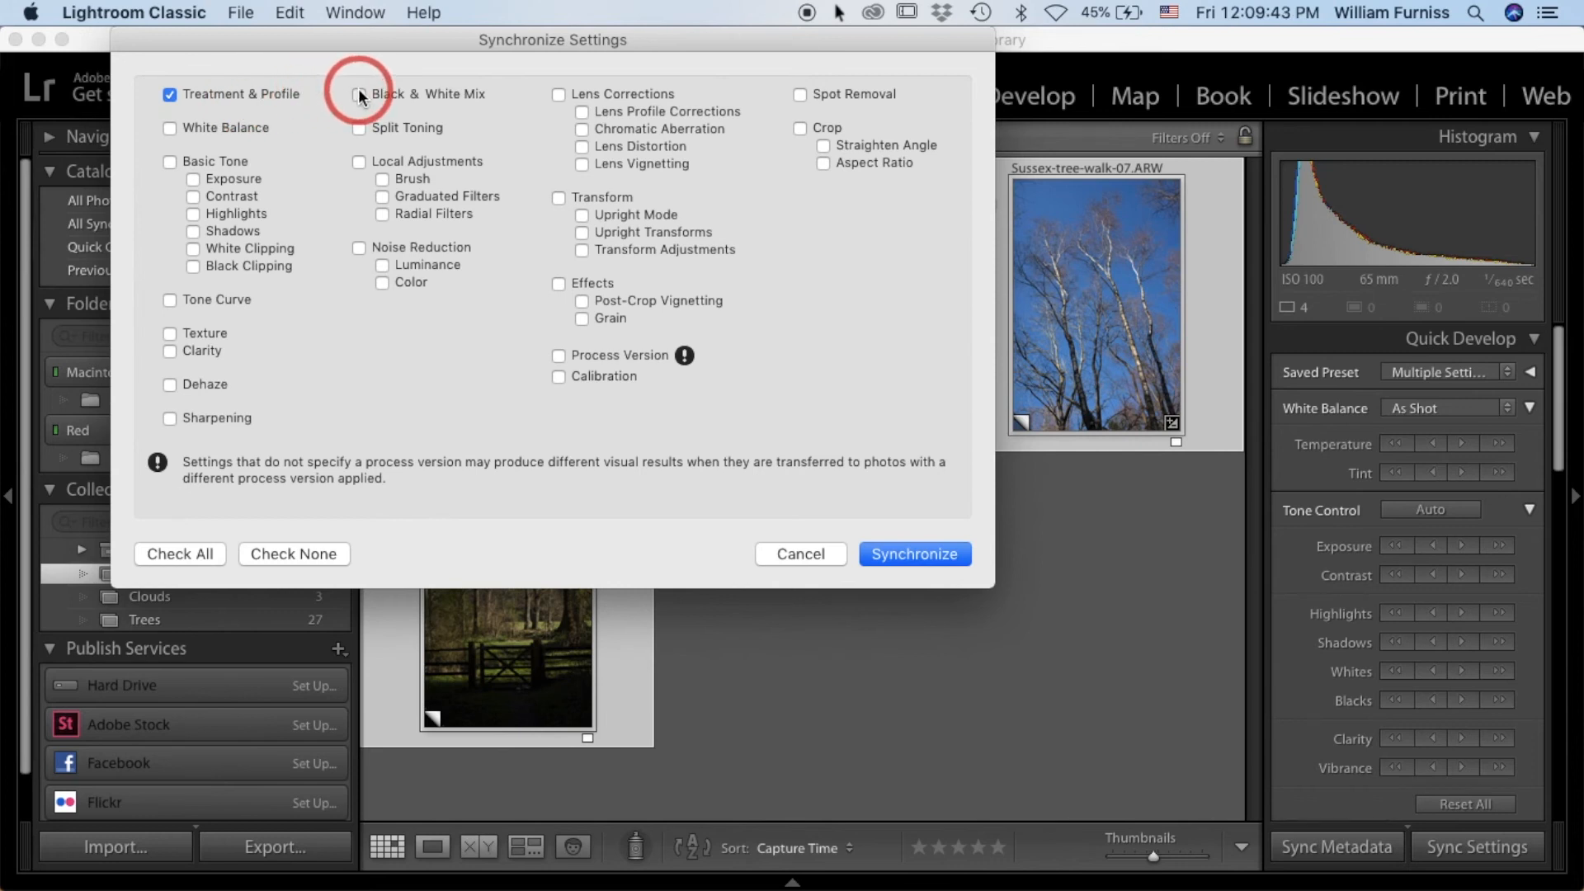
pyautogui.click(359, 129)
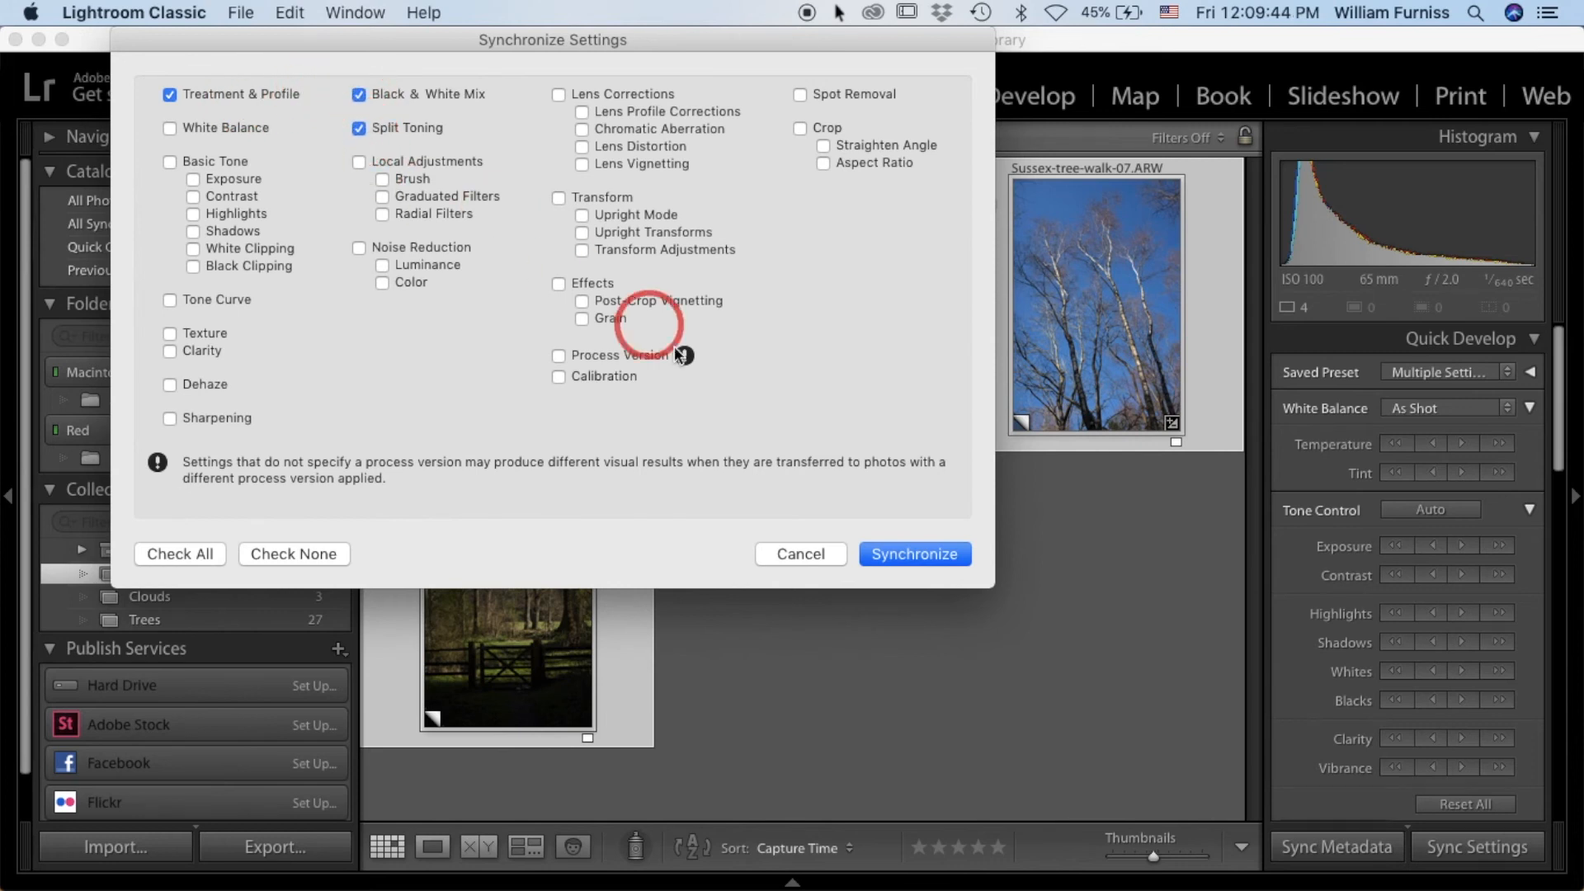
pyautogui.click(937, 549)
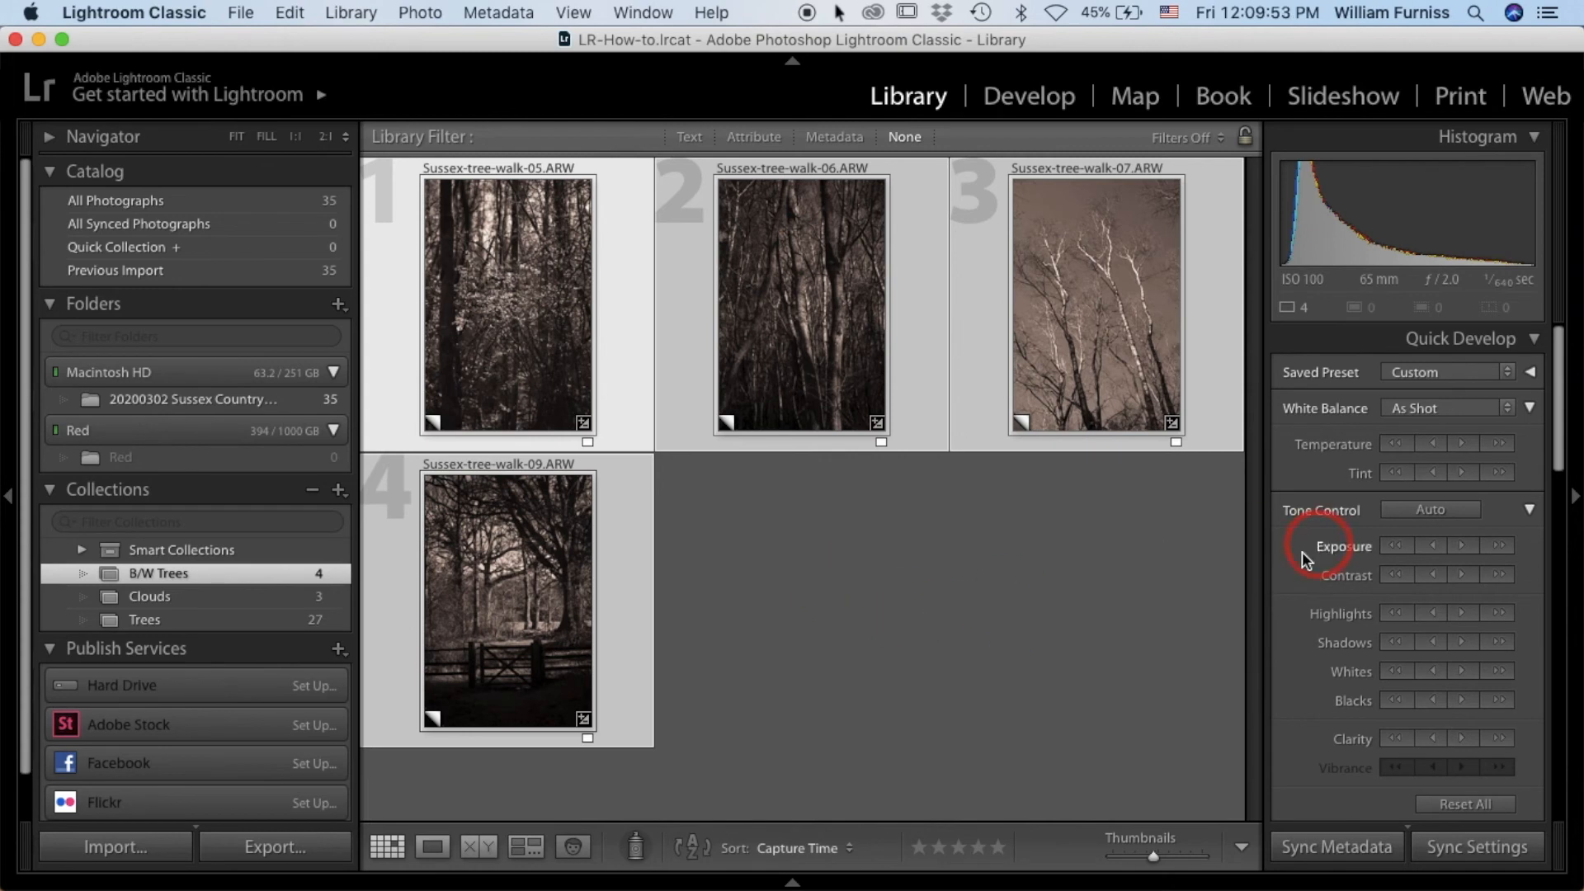
pyautogui.click(1059, 574)
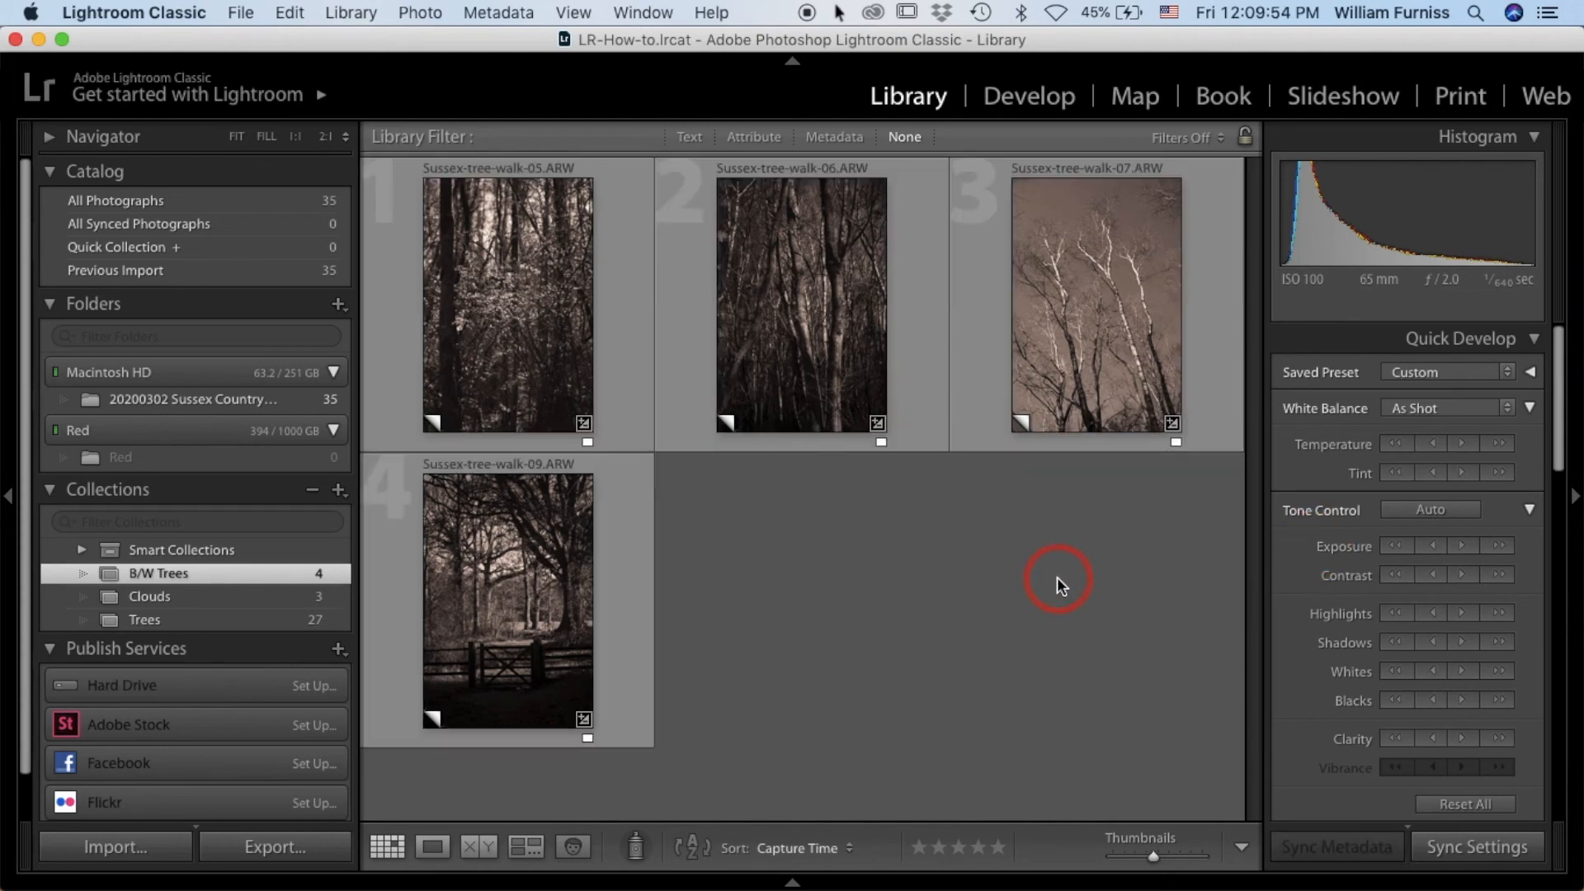
# - Develop Sussex-tree-walk-07 by darkening its sky with the Black & White Mix targeted adjustment to Blue -30 and Purple -4
pyautogui.click(1074, 295)
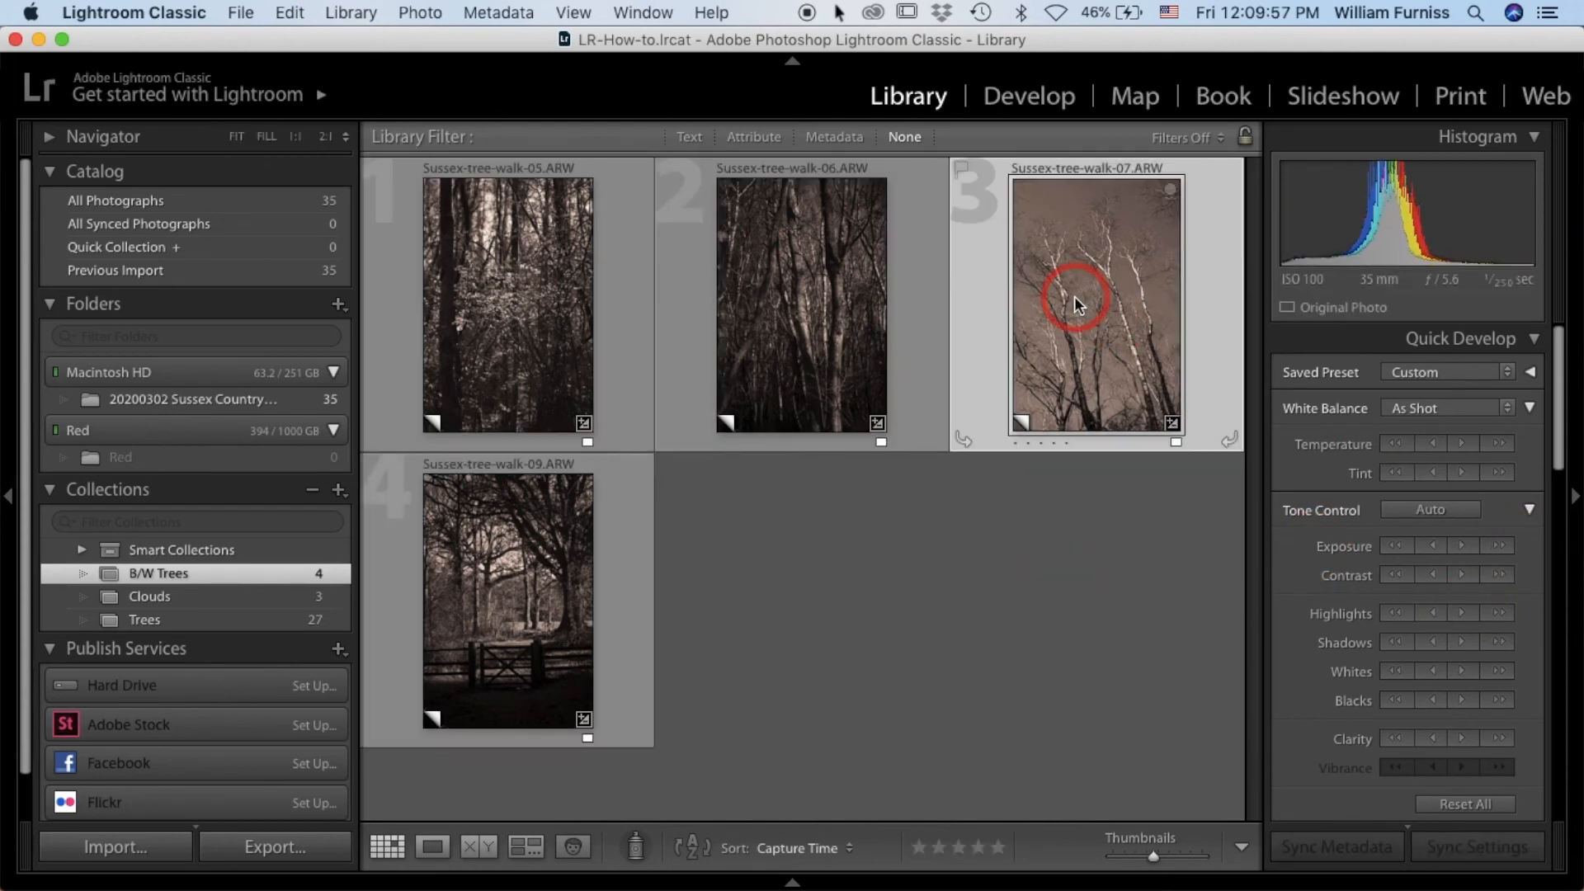
pyautogui.press('d')
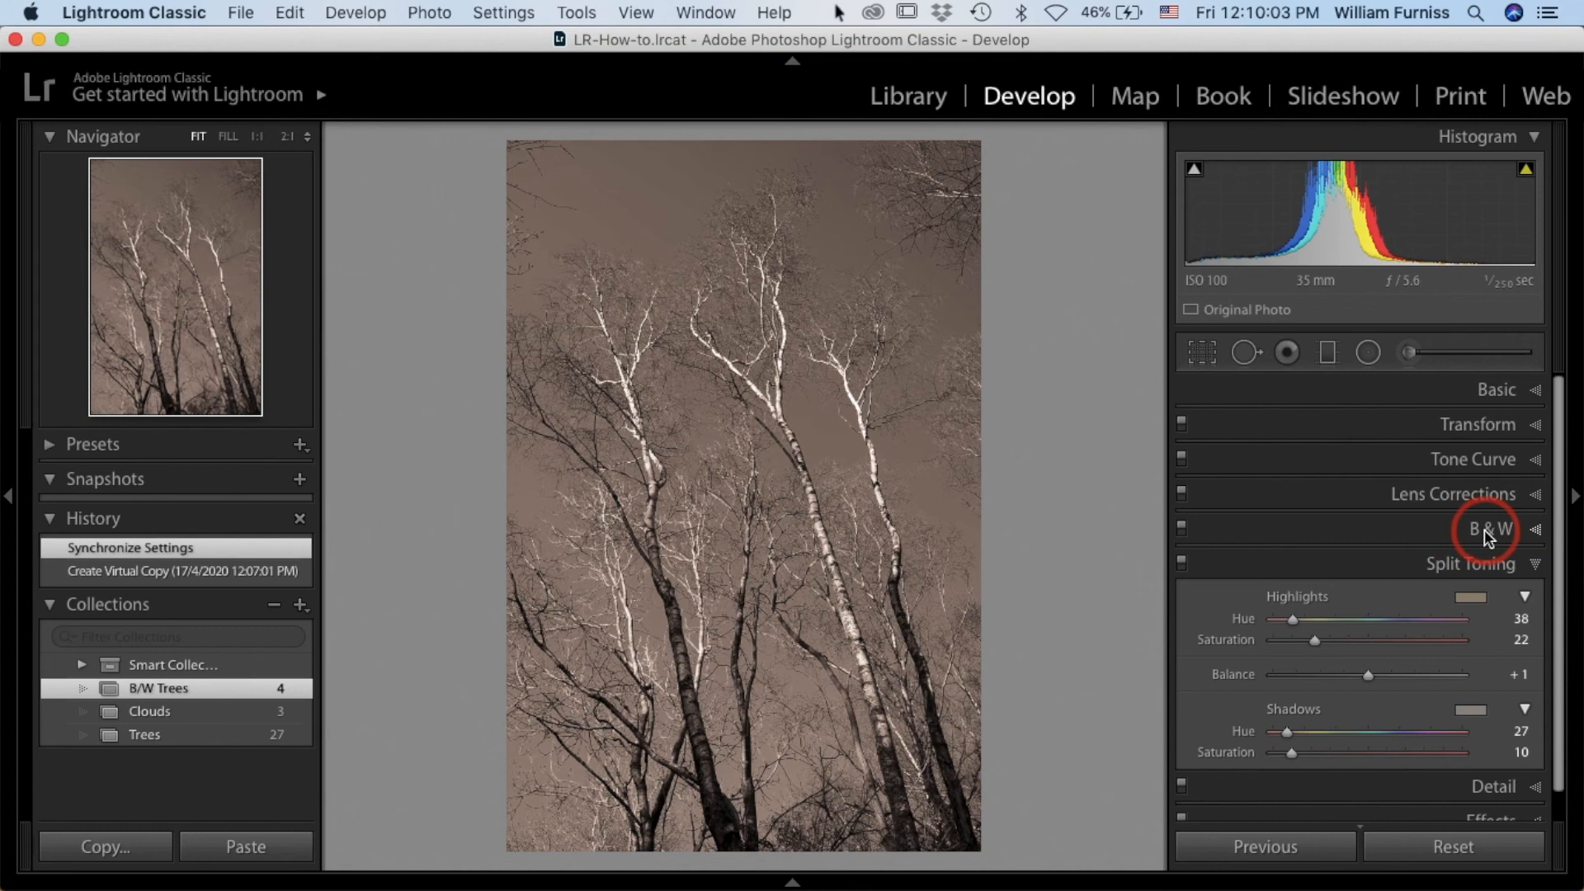
pyautogui.click(1483, 528)
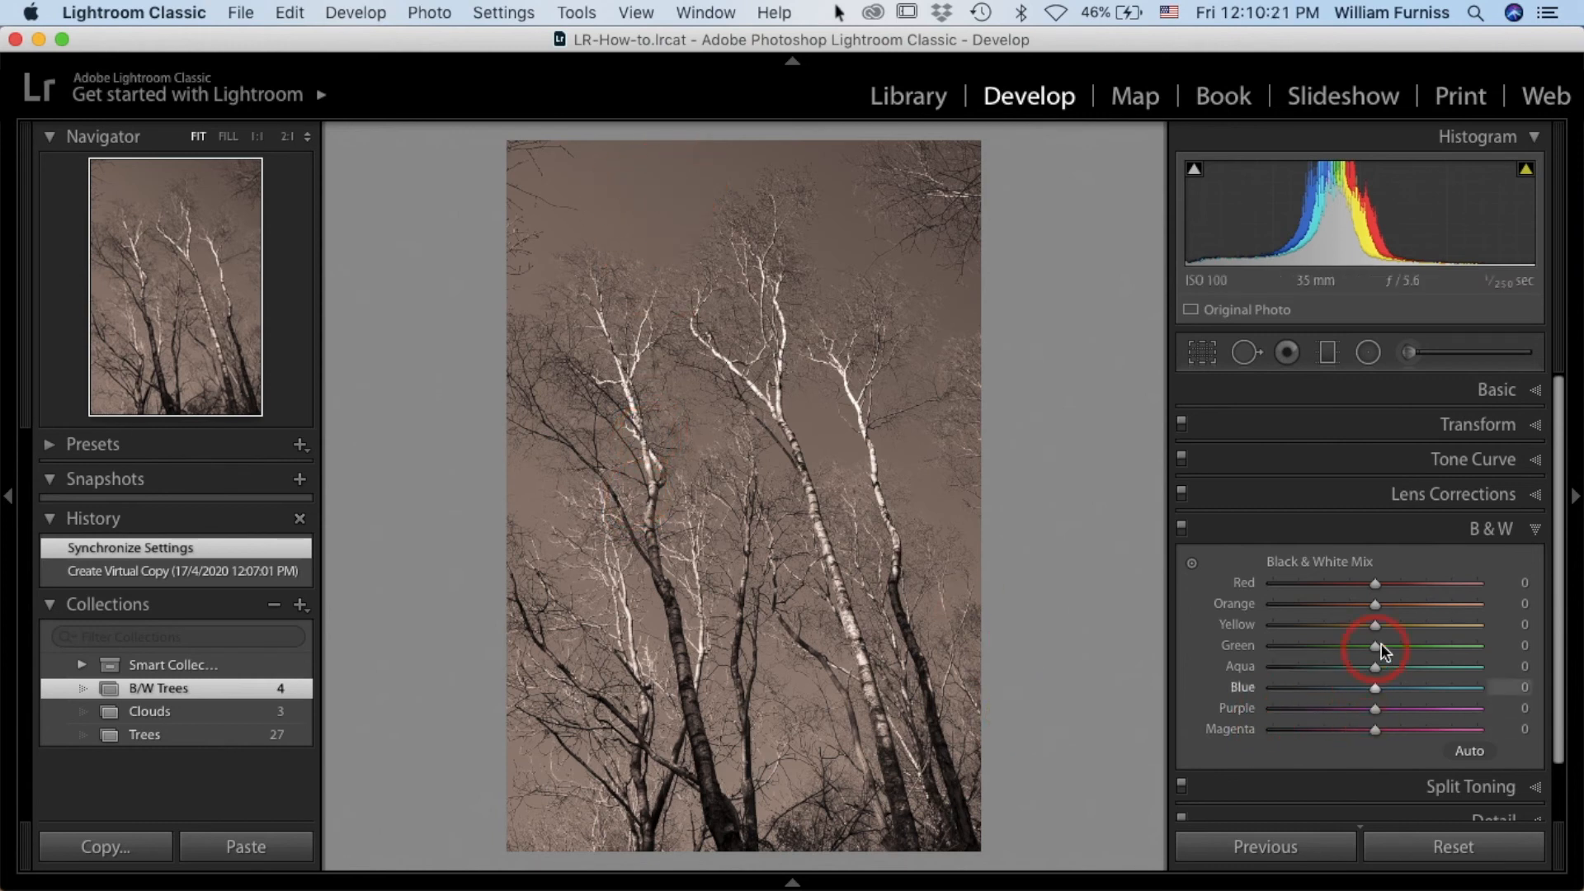
pyautogui.click(1193, 562)
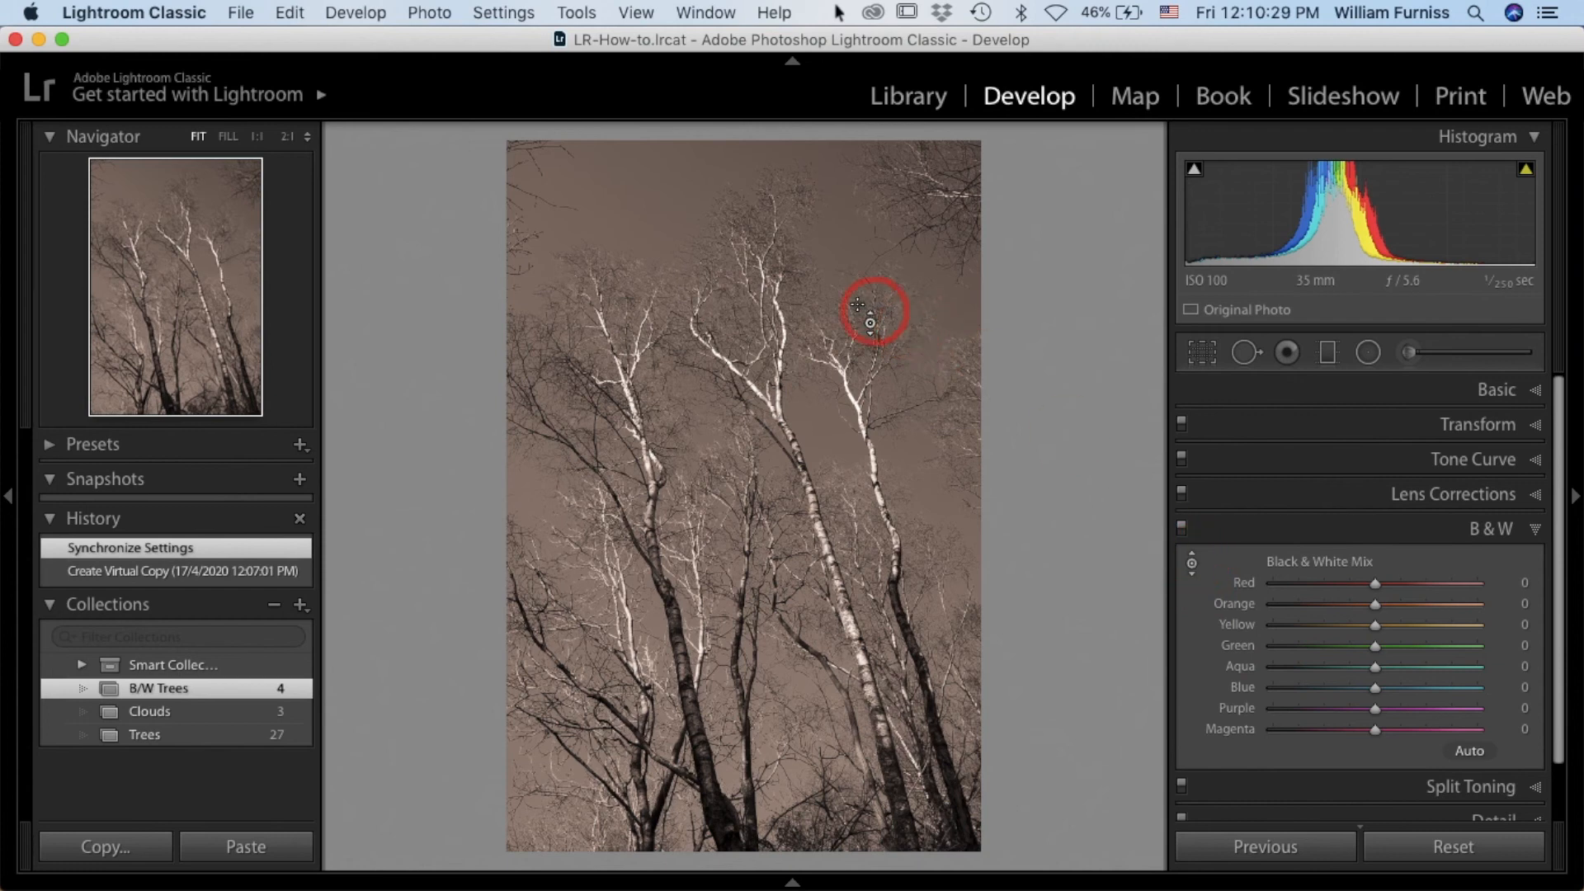
pyautogui.moveTo(639, 200); pyautogui.dragTo(642, 227)
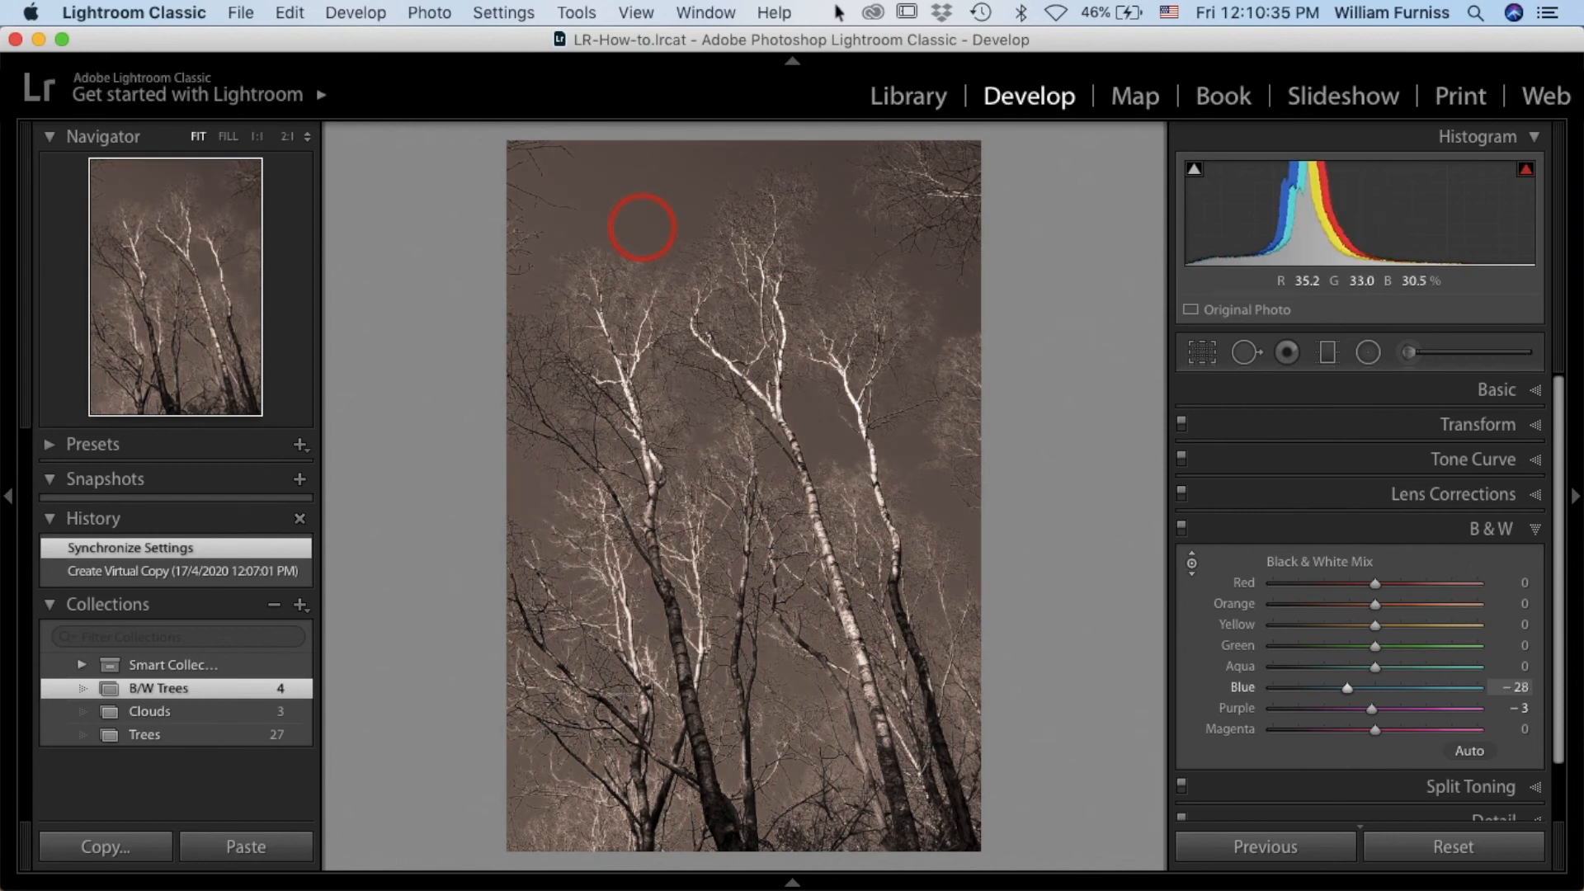
pyautogui.moveTo(641, 227); pyautogui.dragTo(647, 212)
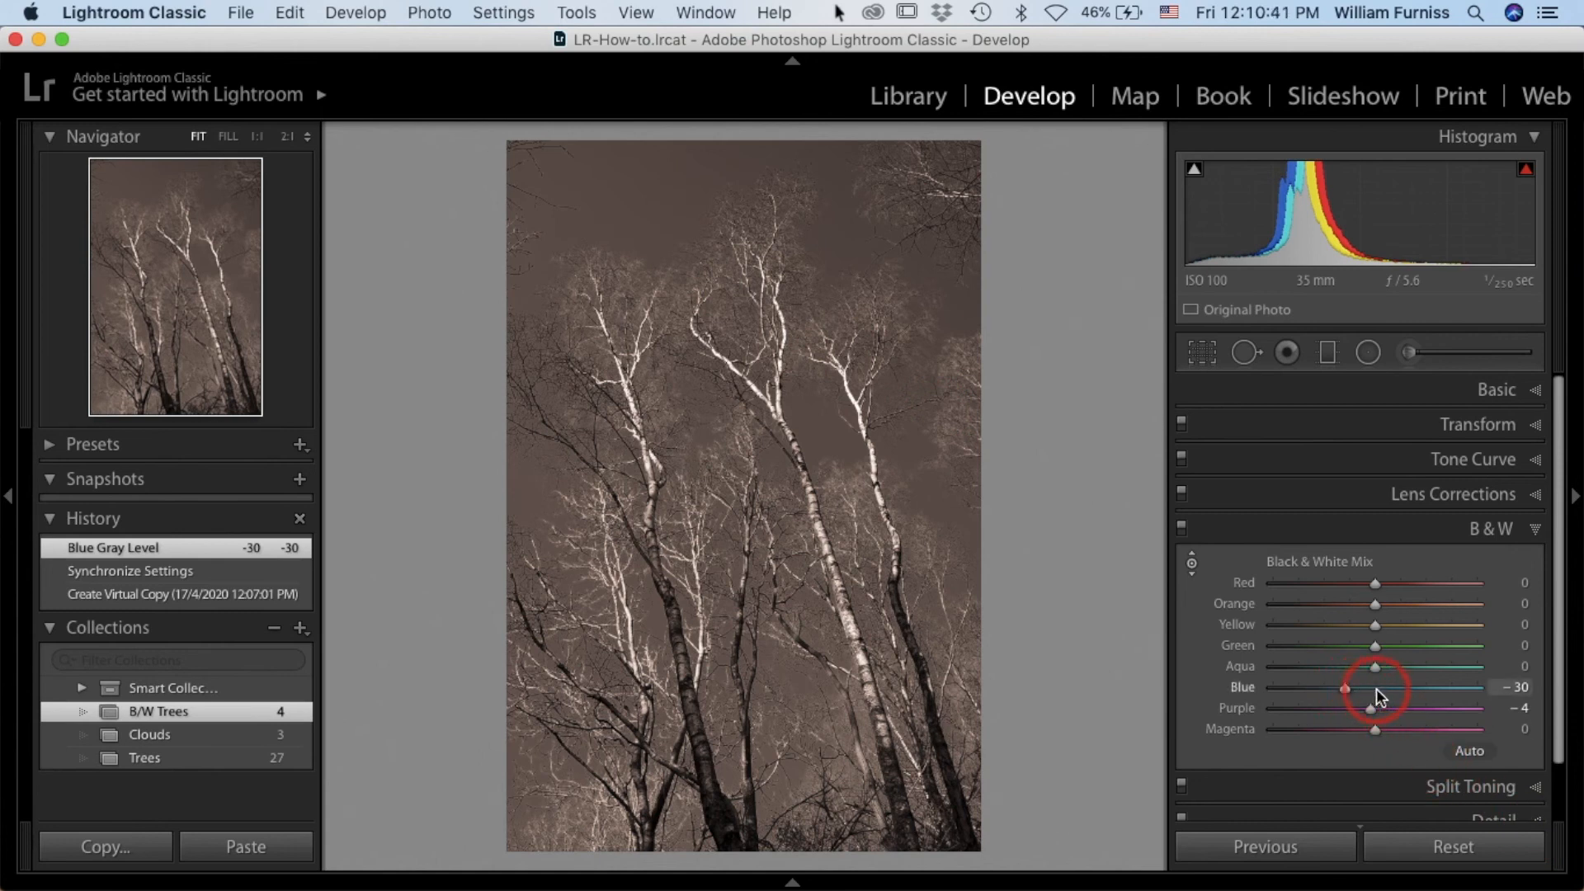
# - Try the automatic Black & White Mix on the birch photo and undo it
pyautogui.click(1471, 753)
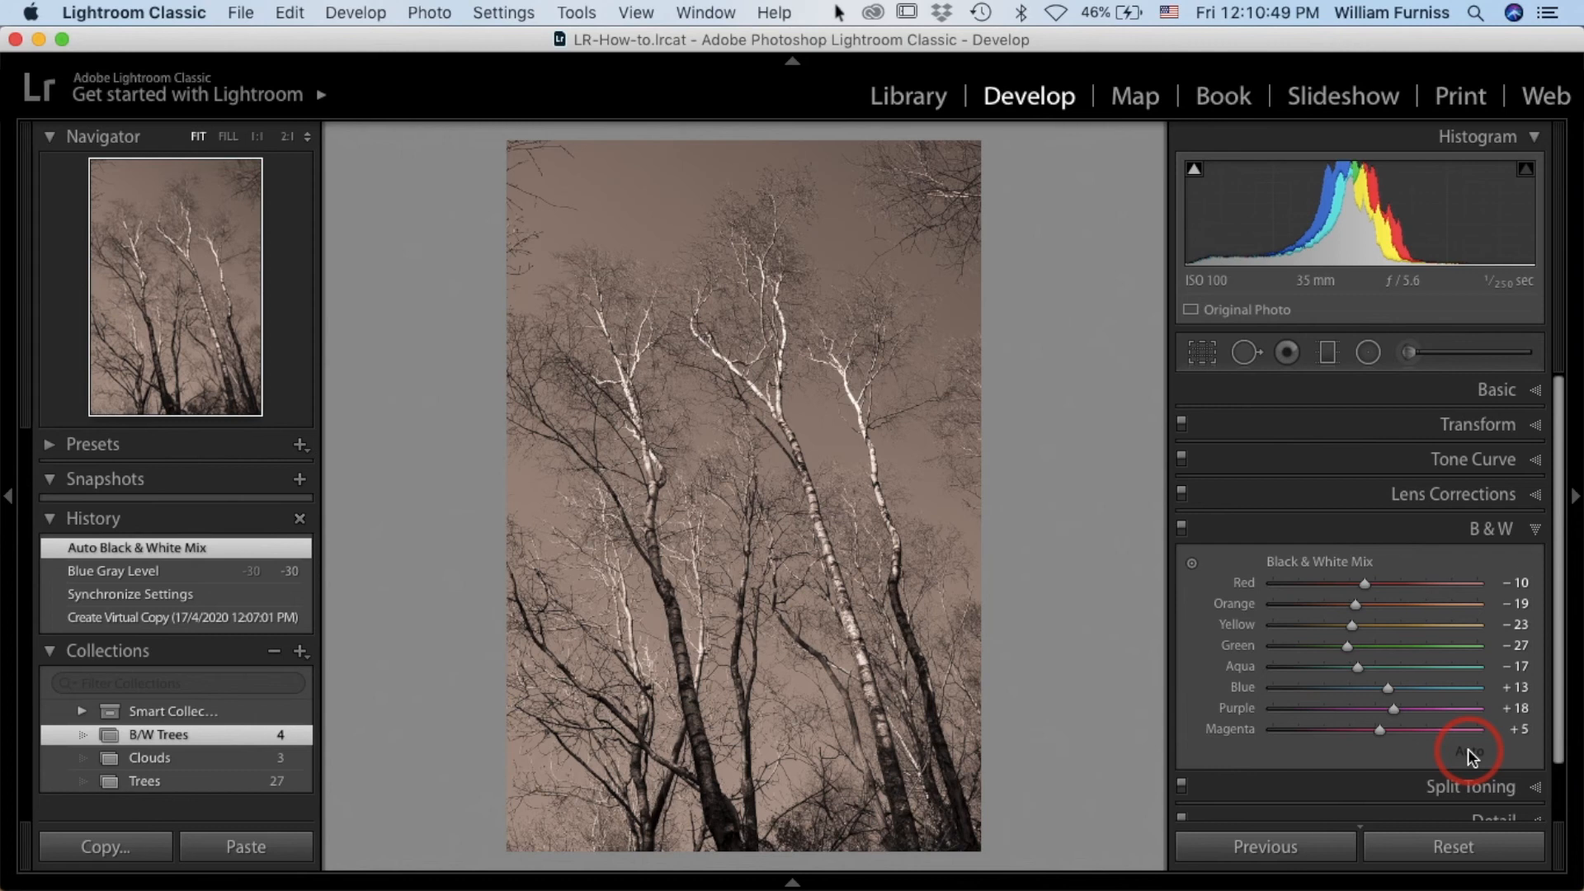
pyautogui.press('super+z')
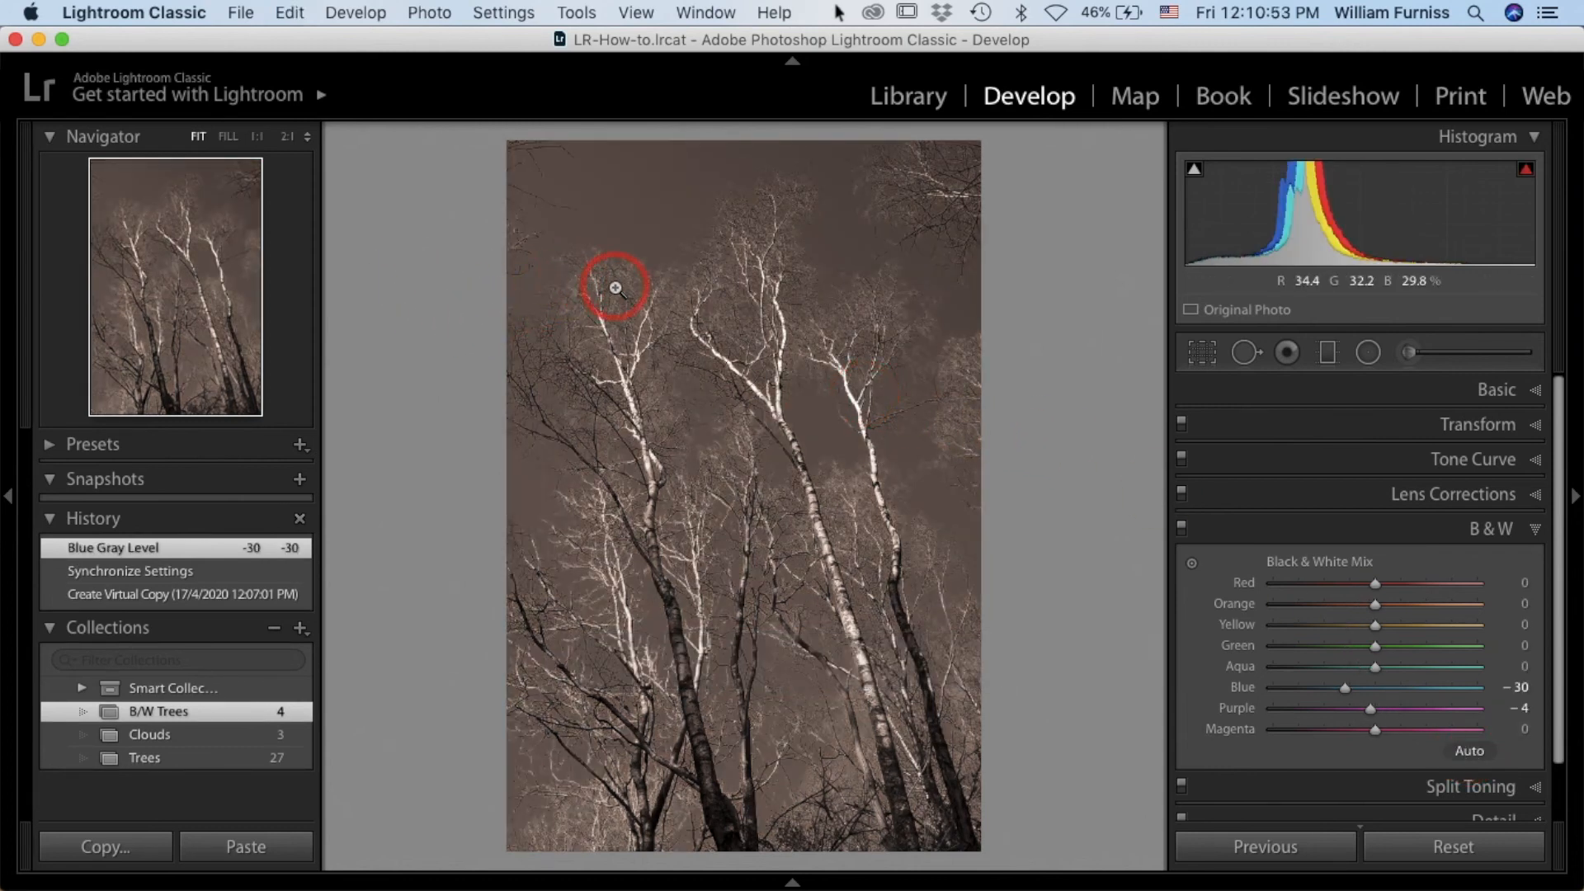
# - Inspect the branches and sky at 1:1, try darkening the sky to Blue -89 and Purple -11, and undo the change
pyautogui.click(616, 287)
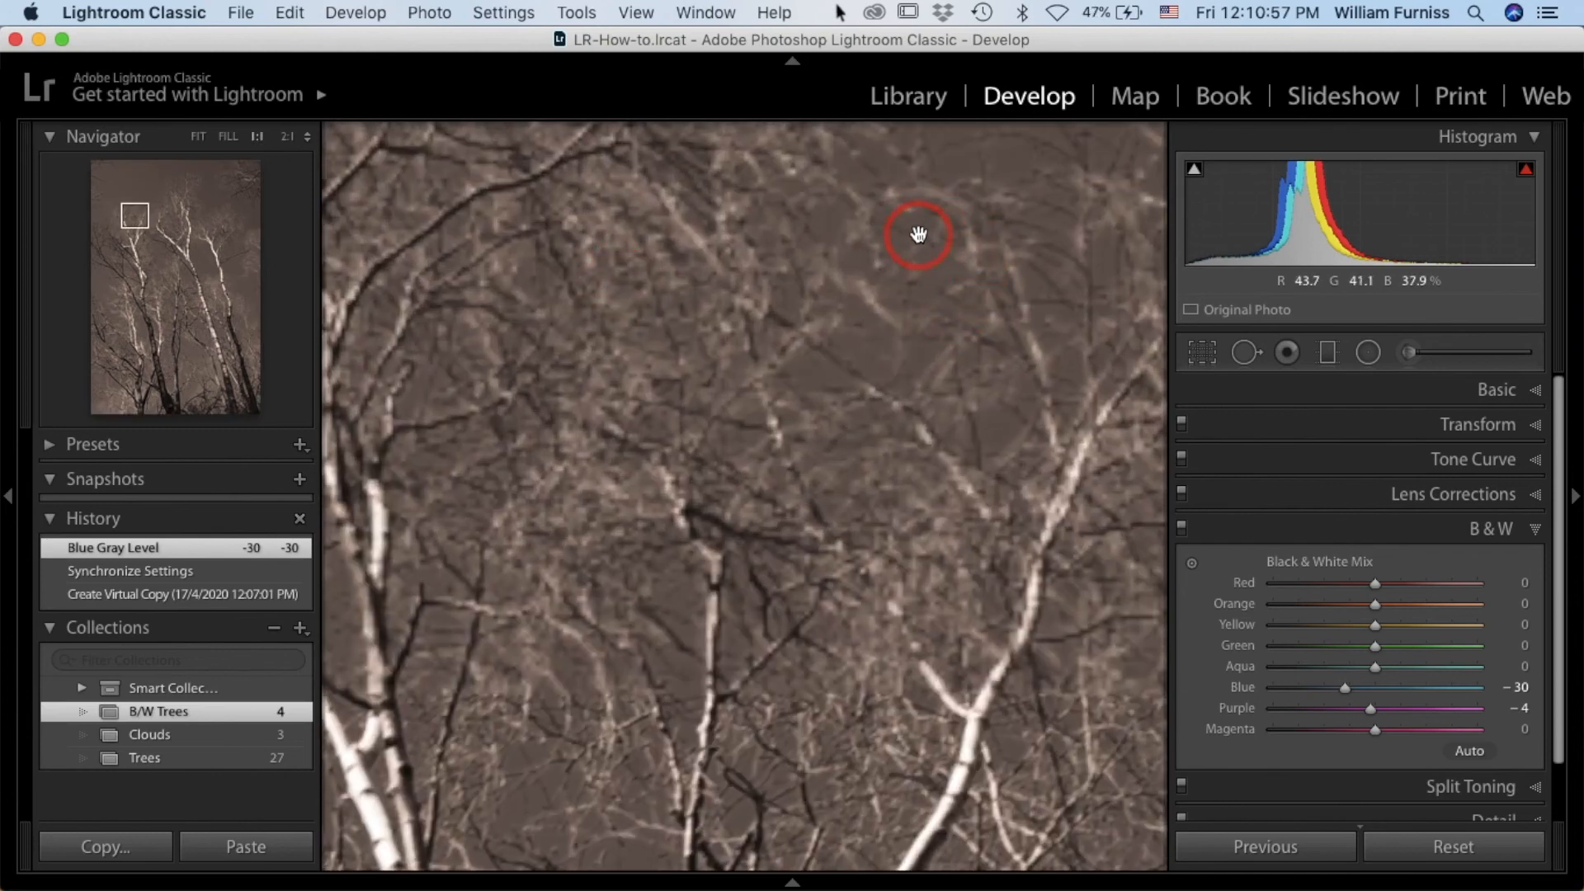
pyautogui.press('z')
pyautogui.press('z')
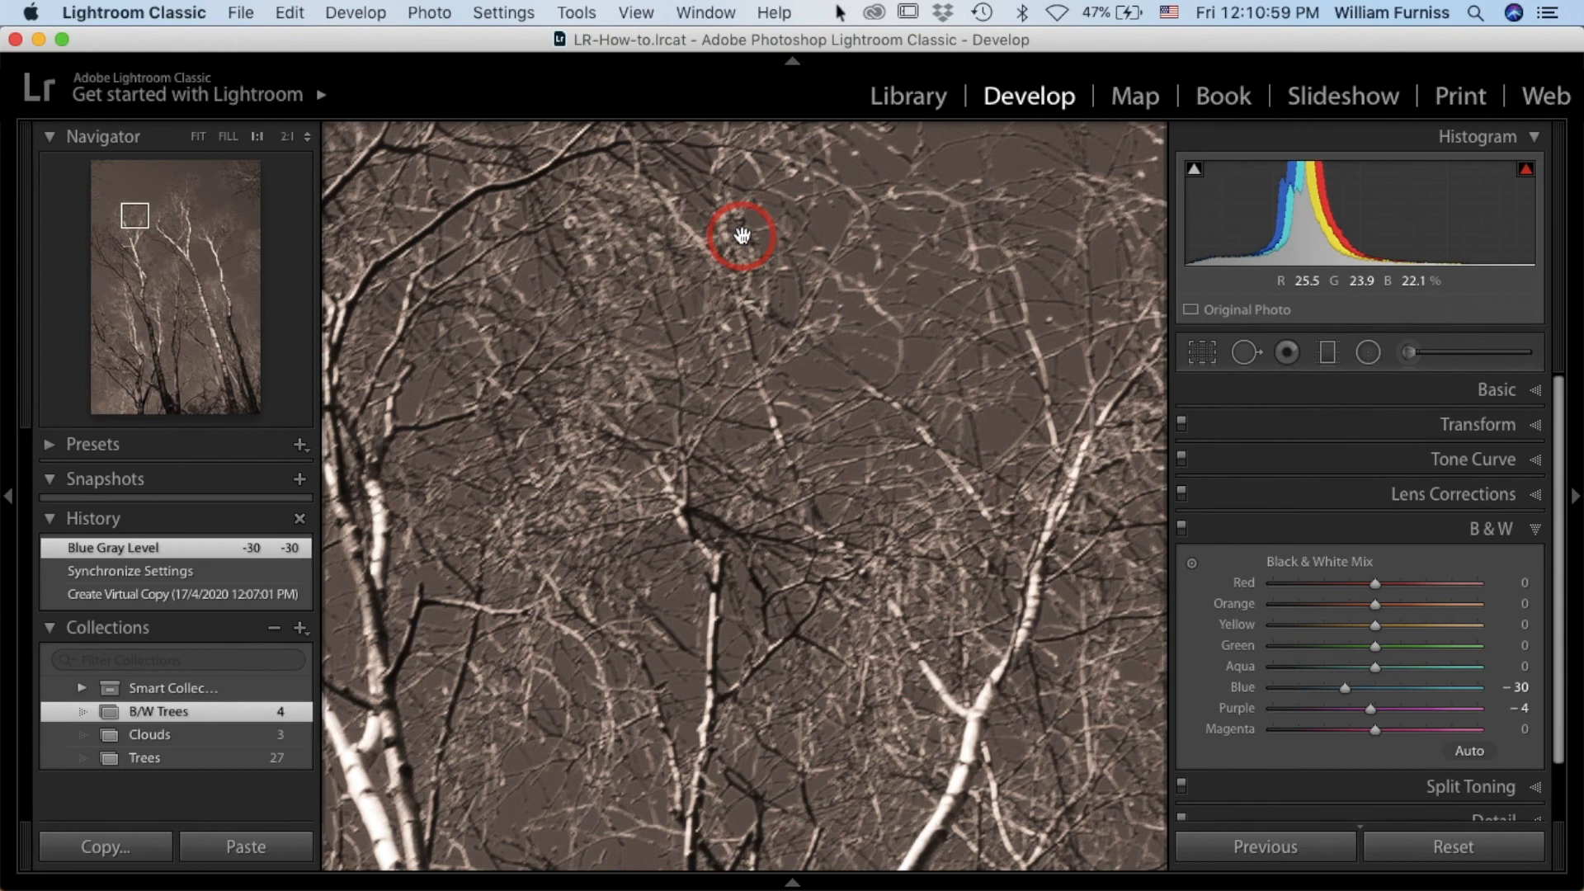
pyautogui.moveTo(752, 225); pyautogui.dragTo(515, 879)
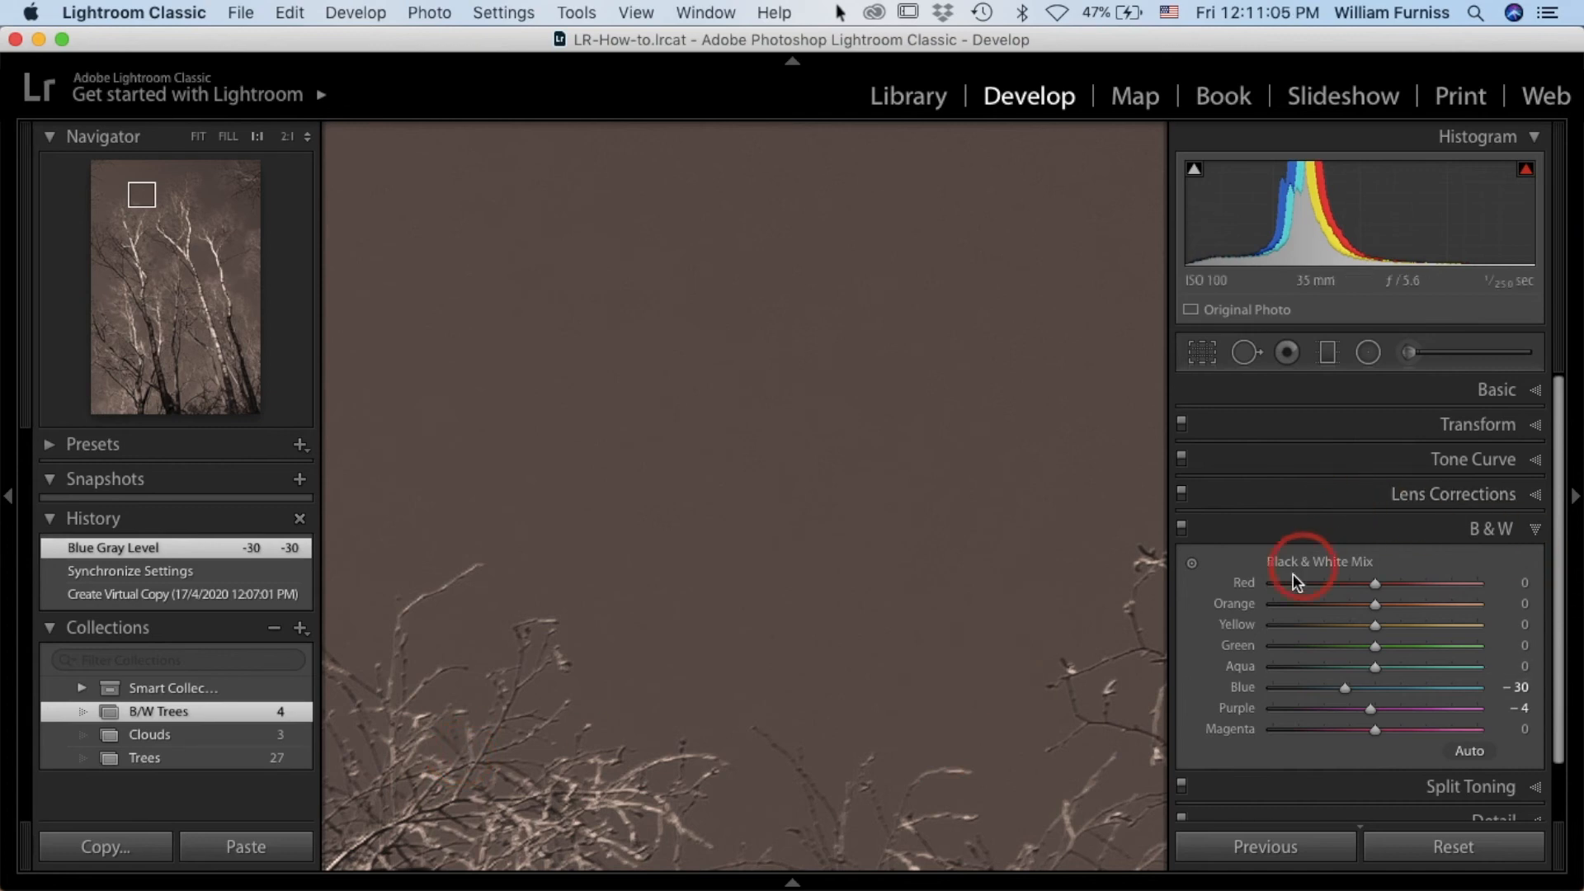
pyautogui.click(1191, 563)
pyautogui.moveTo(781, 531); pyautogui.dragTo(865, 525)
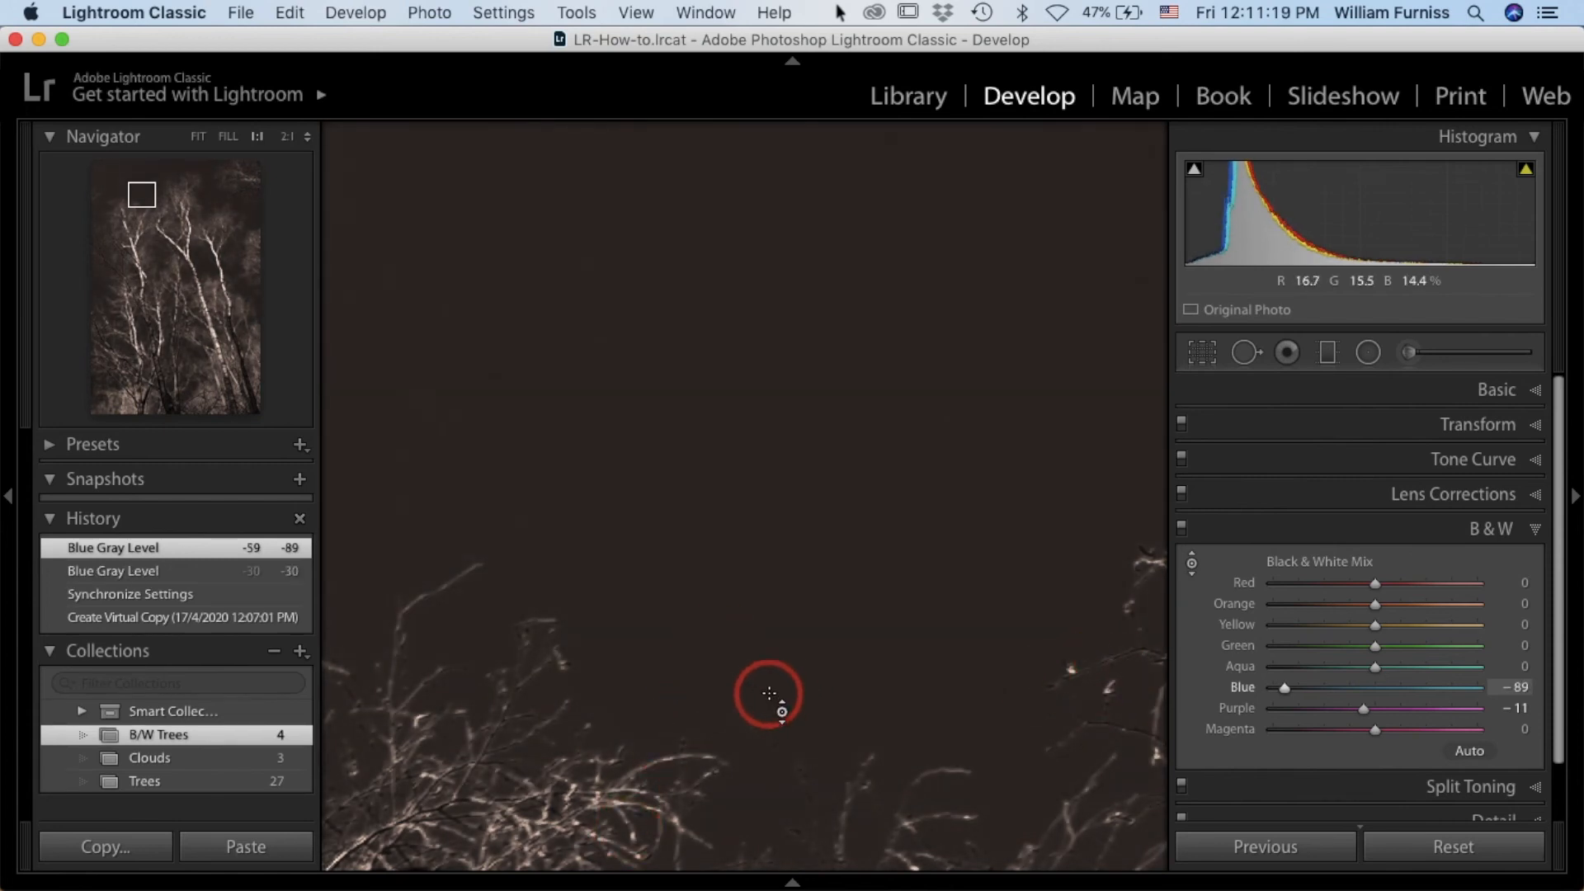
pyautogui.press('super+z')
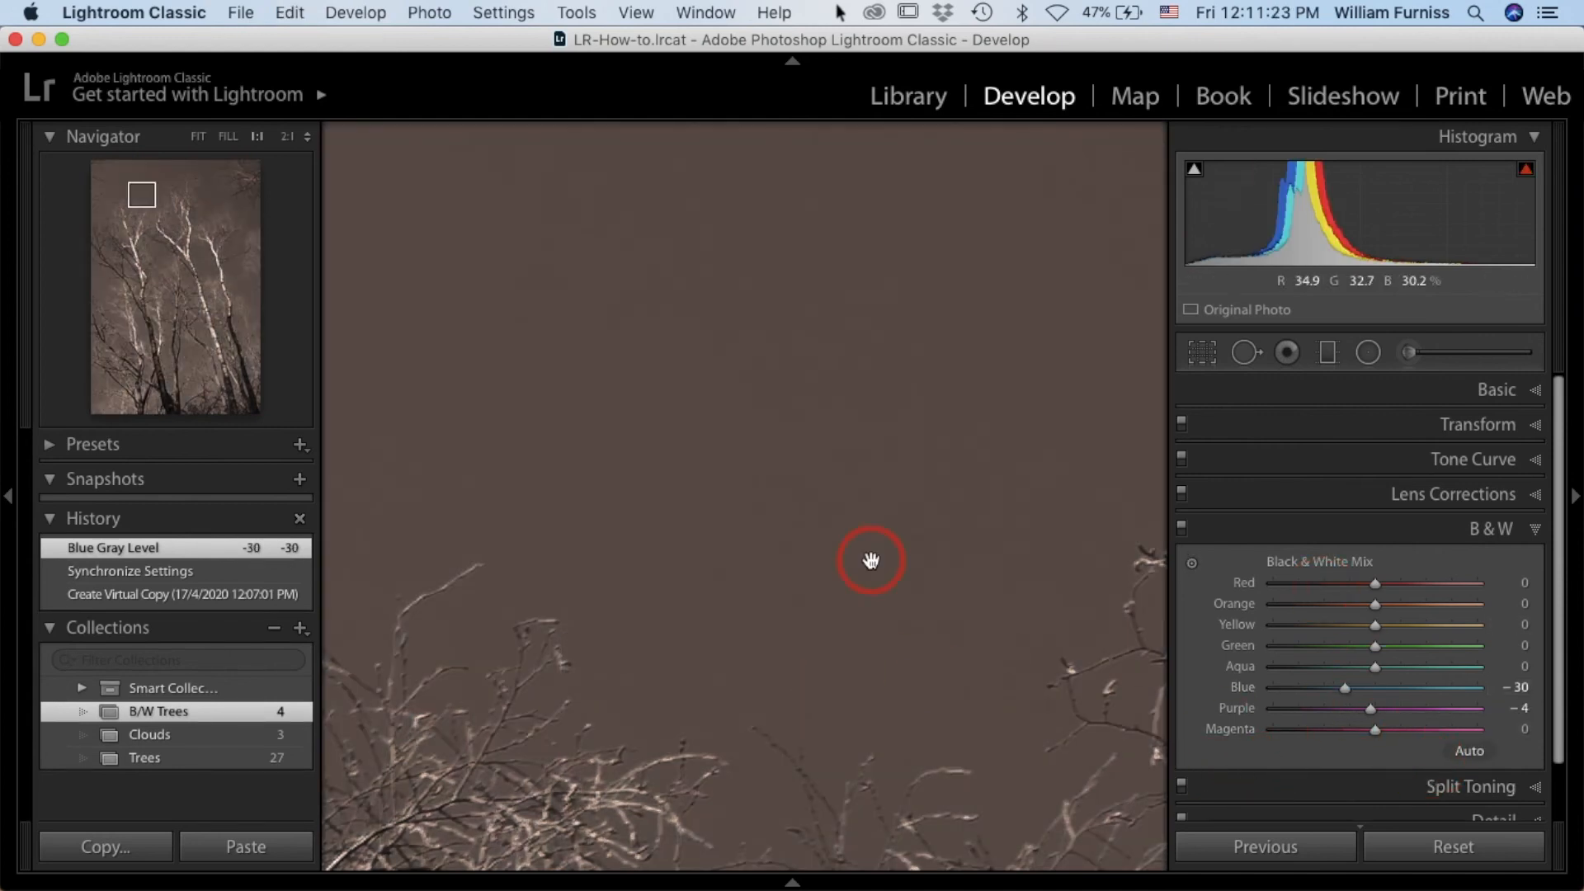
pyautogui.click(868, 560)
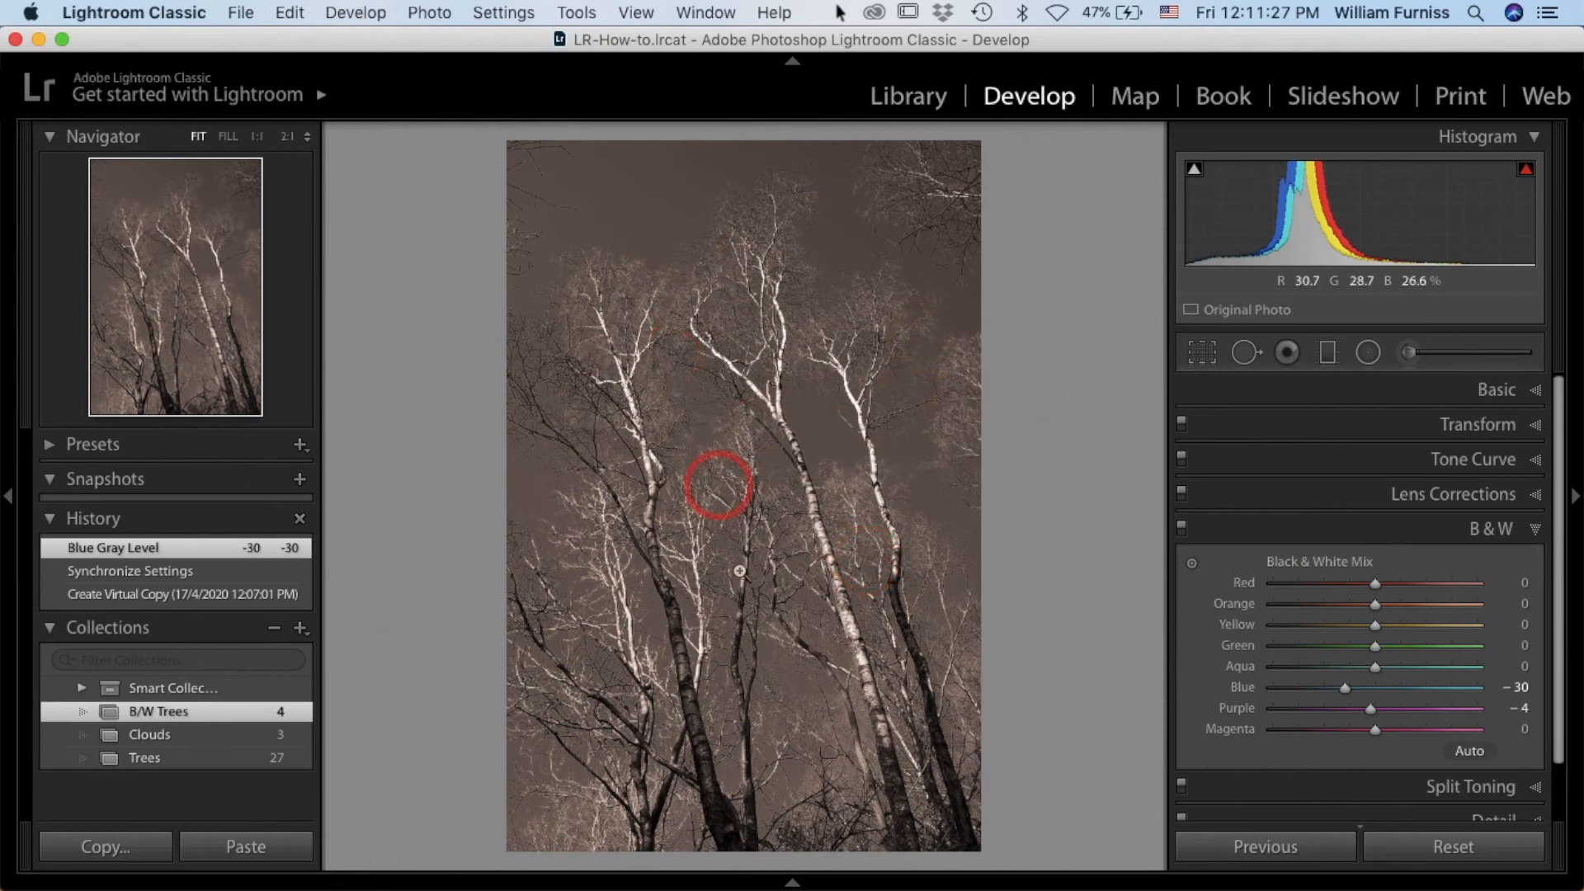
# - Develop the Sussex-tree-walk-06 copy by raising its exposure to +0.86 and its shadows to +60
pyautogui.press('g')
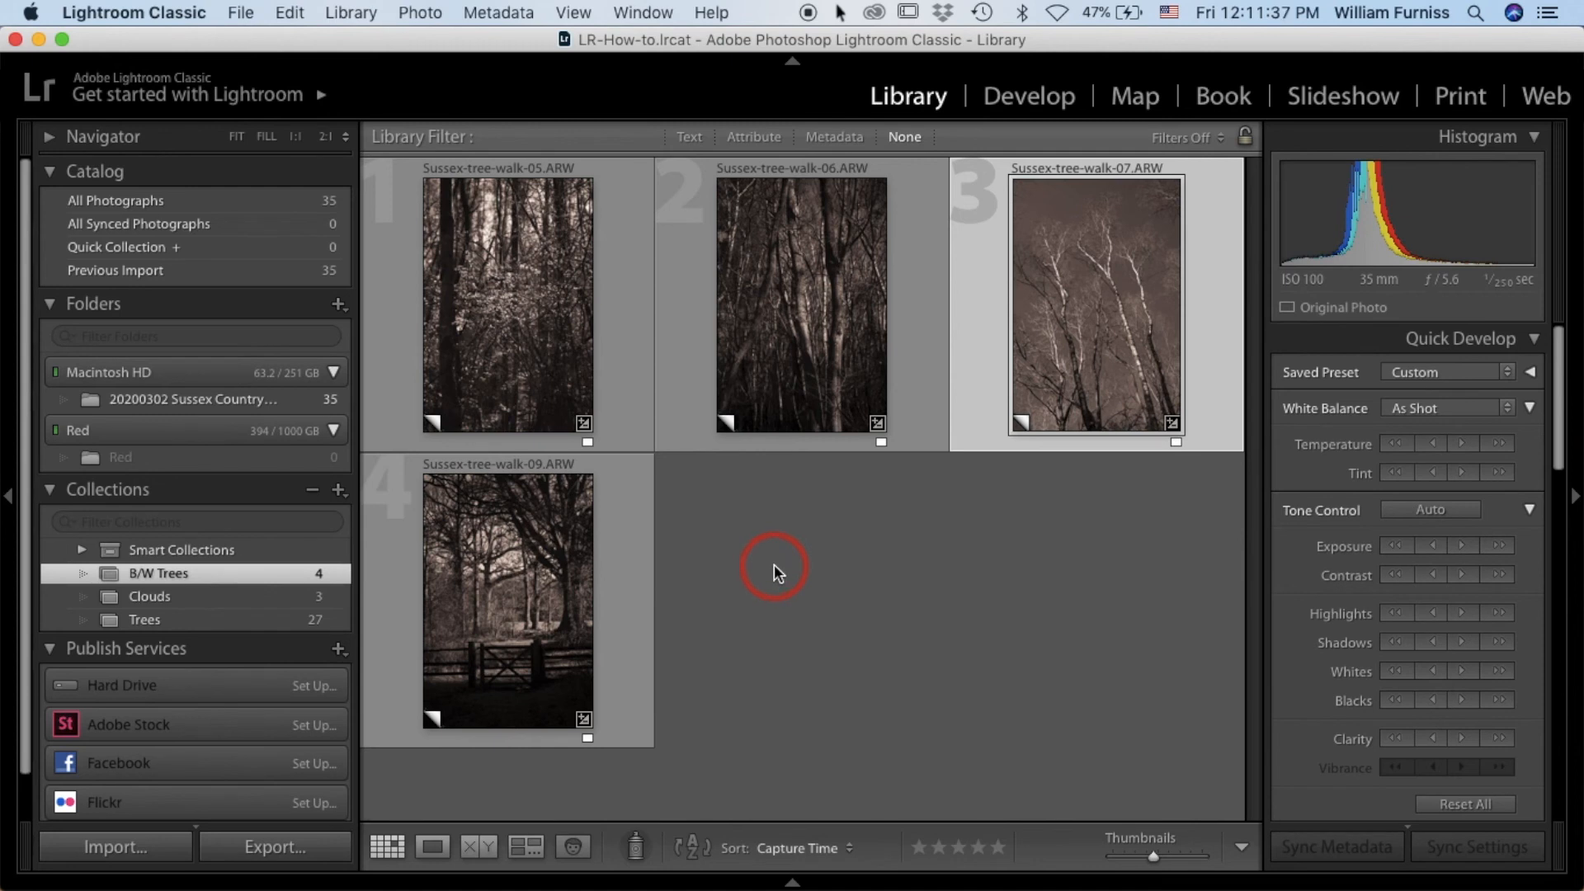
pyautogui.click(772, 381)
pyautogui.press('d')
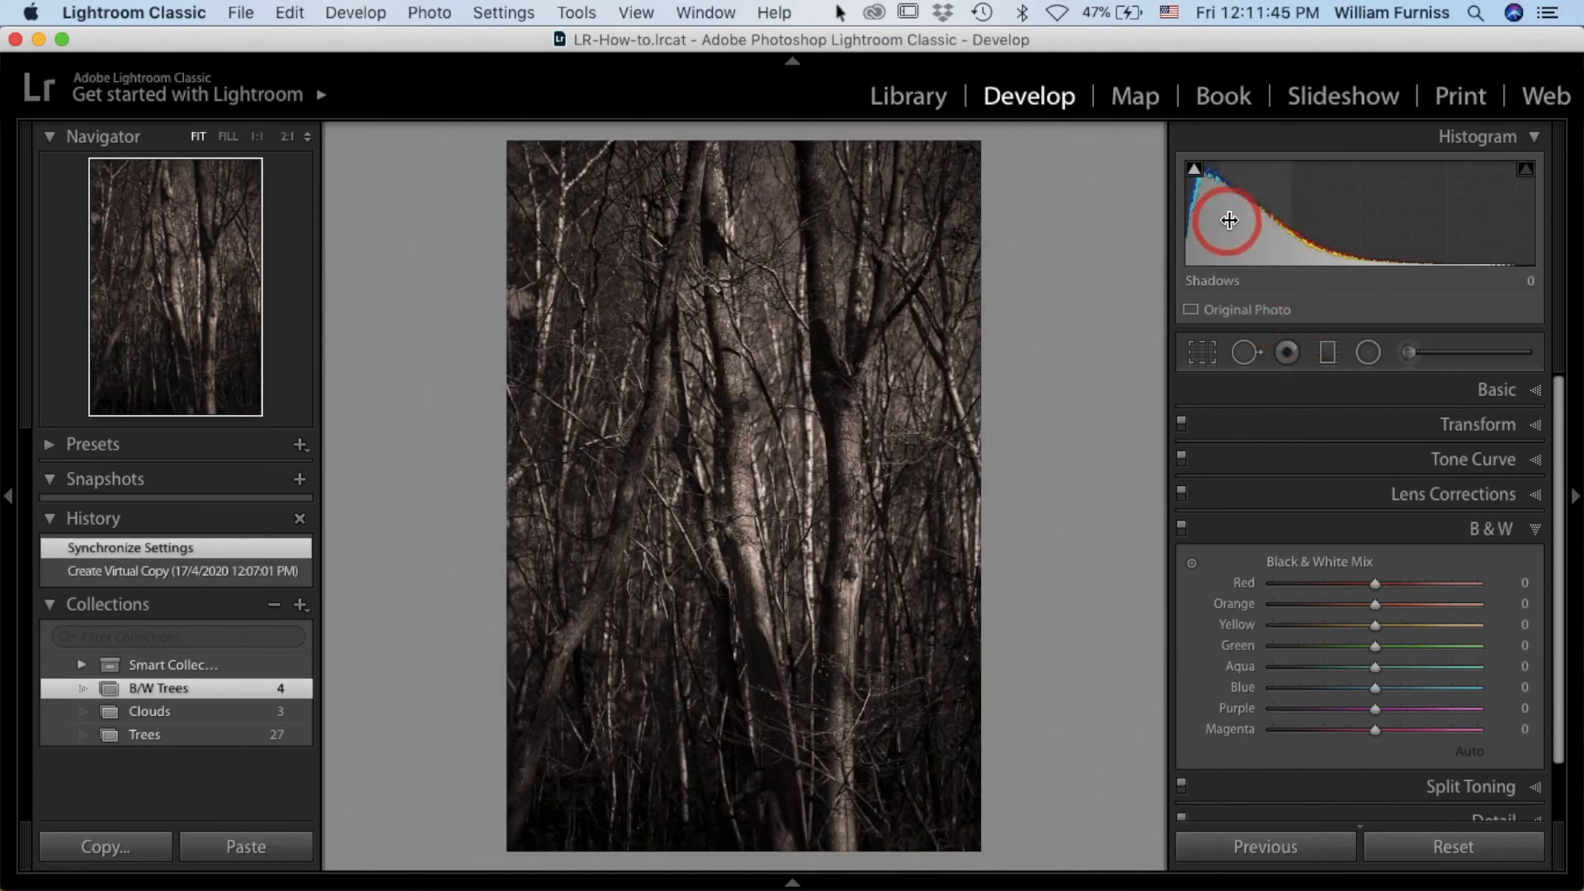
pyautogui.moveTo(1312, 224); pyautogui.dragTo(1345, 206)
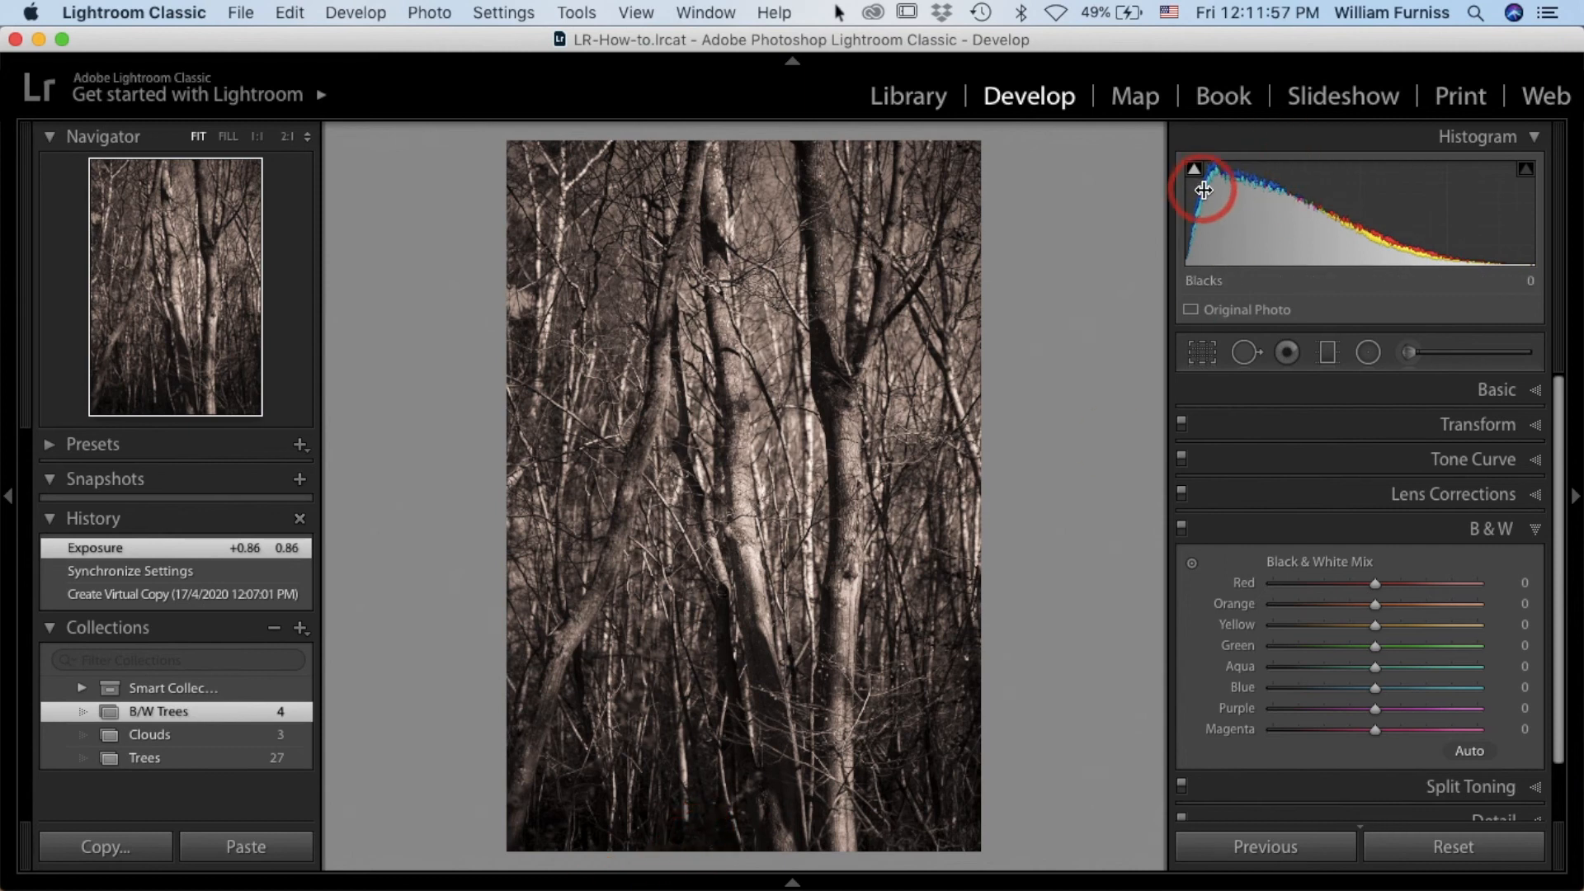
pyautogui.moveTo(1225, 191)
pyautogui.mouseDown()
pyautogui.moveTo(1372, 159)
pyautogui.moveTo(1223, 192)
pyautogui.mouseUp()
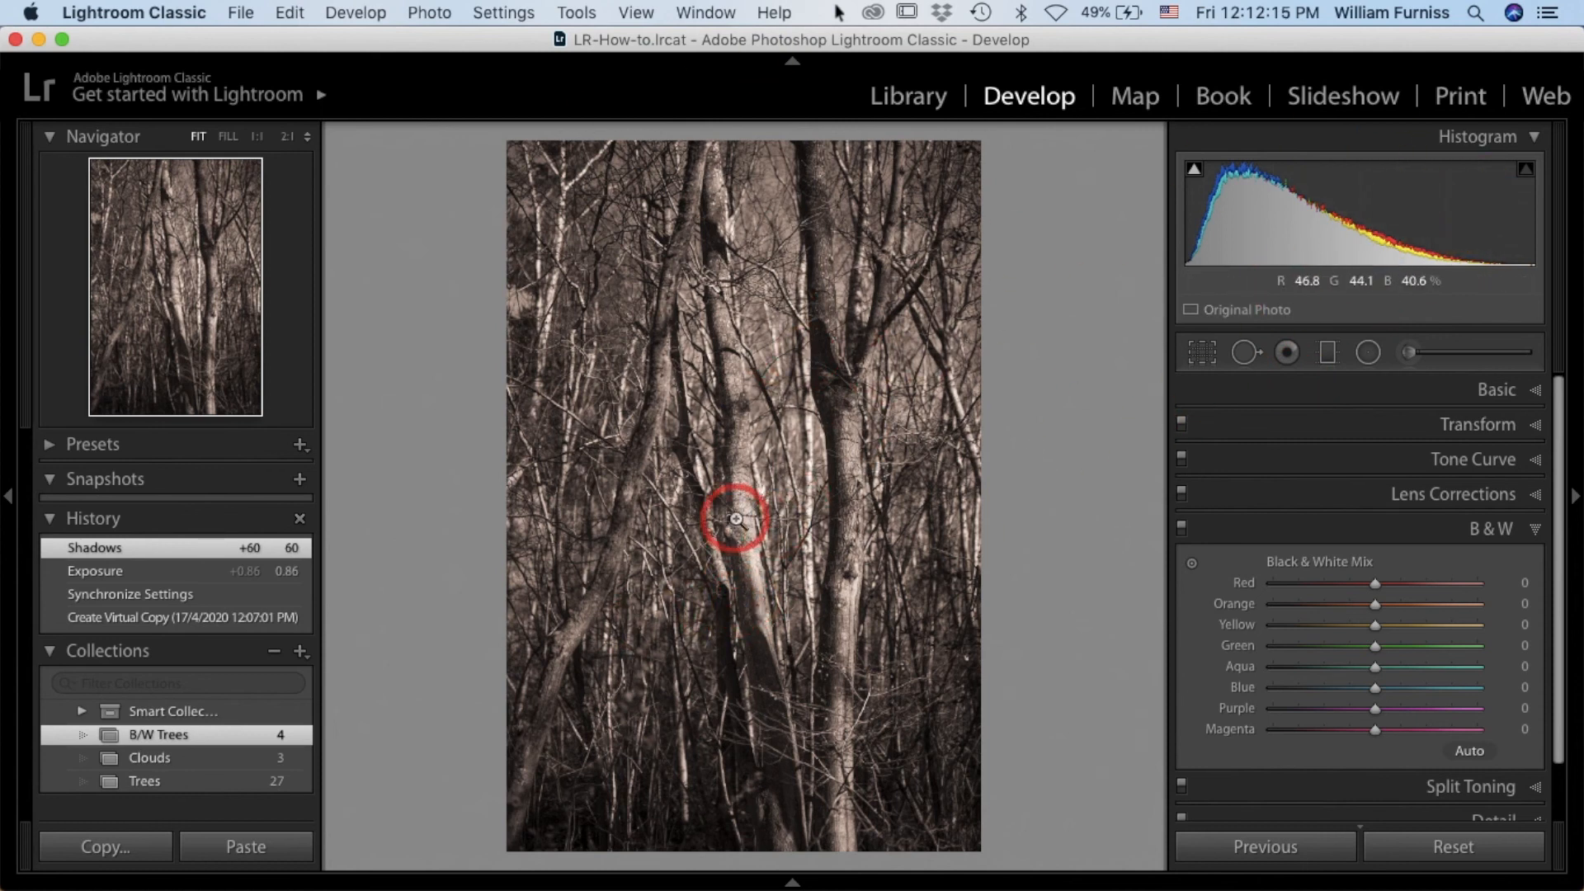
# - Select all four photos in the B/W Trees collection and open their export settings
pyautogui.press('g')
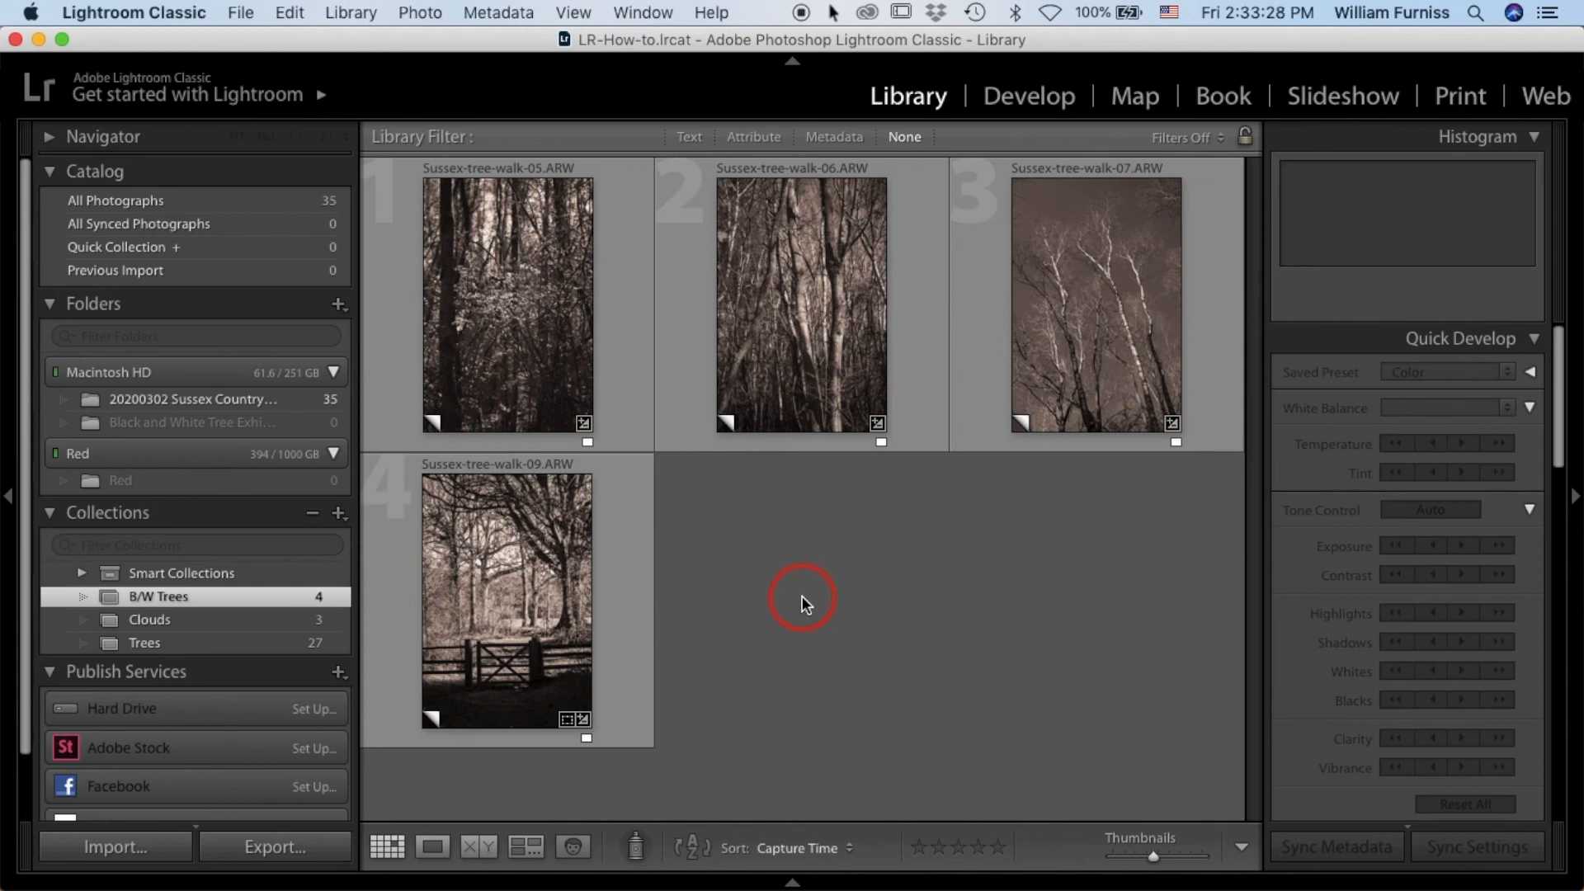
pyautogui.click(512, 285)
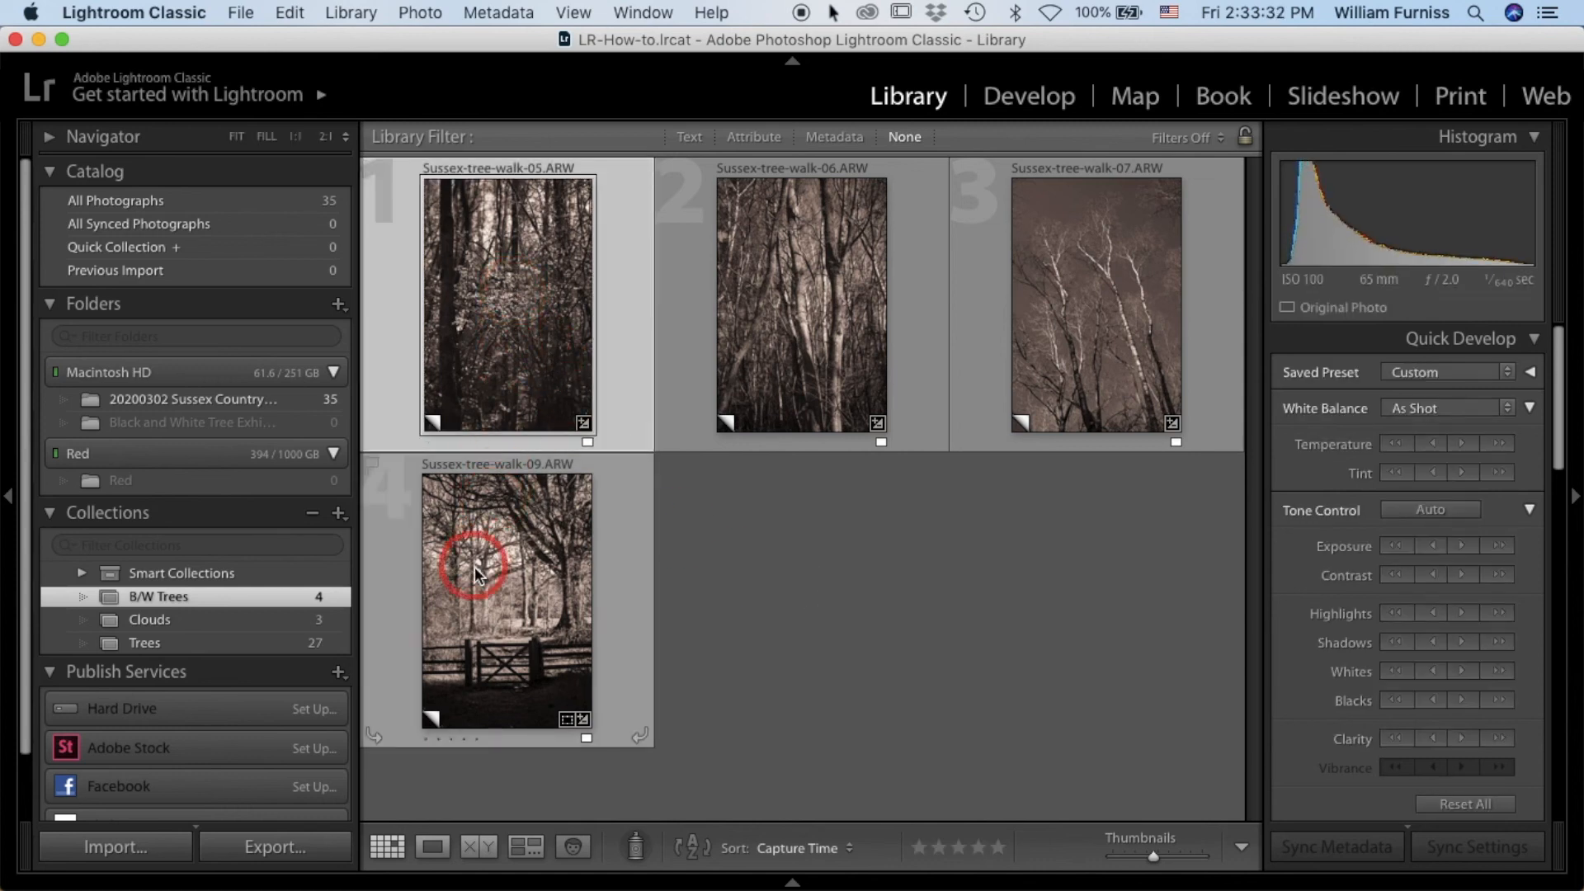
pyautogui.keyDown('shift'); pyautogui.click(490, 607); pyautogui.keyUp('shift')
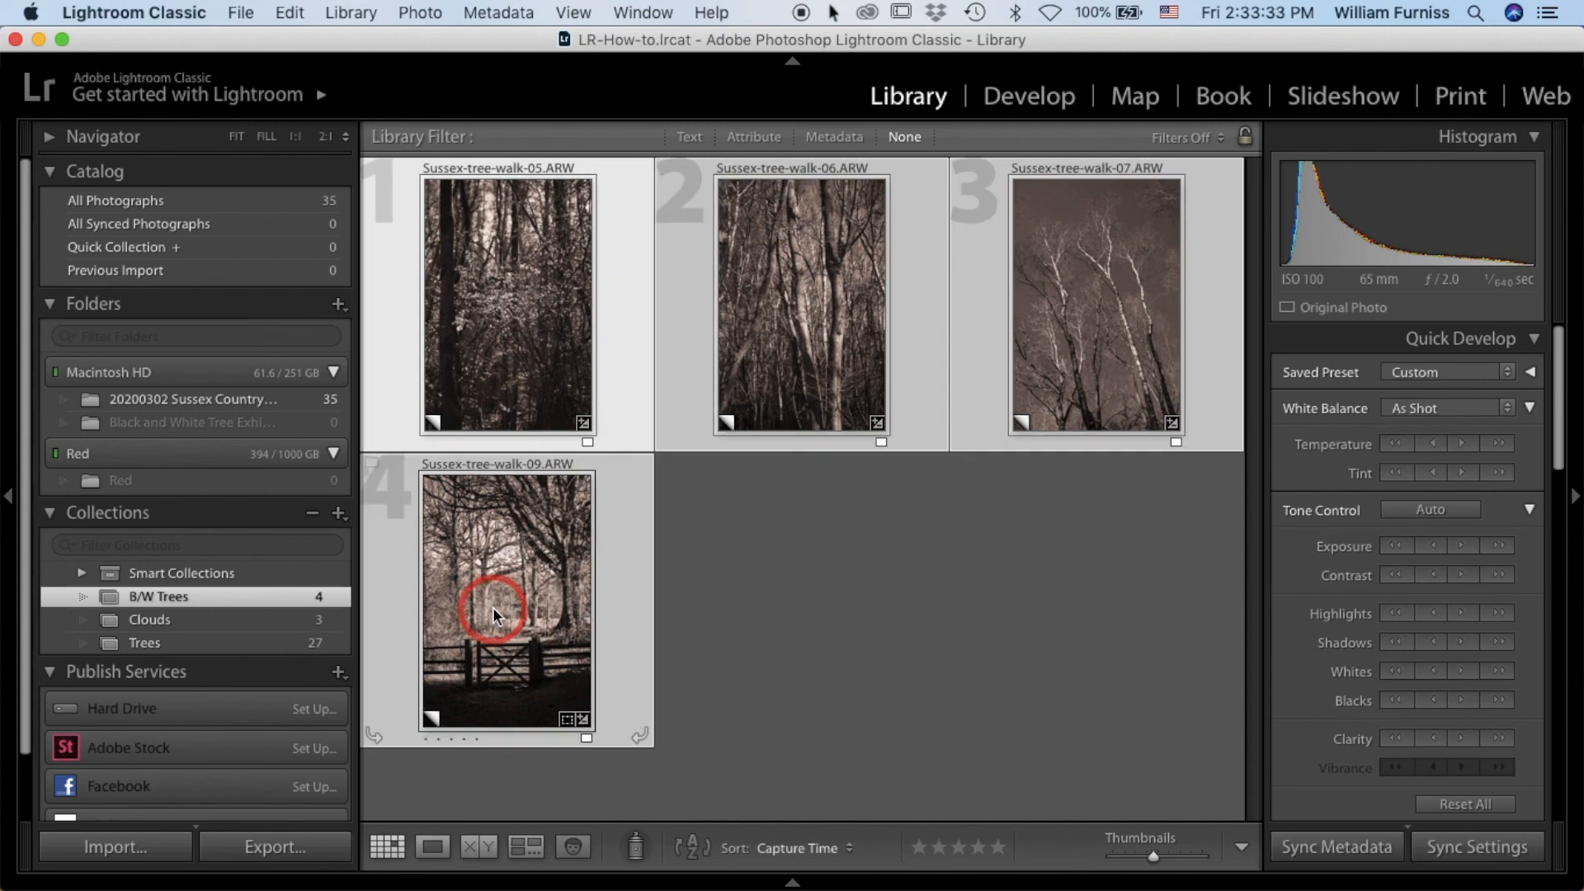
pyautogui.click(241, 14)
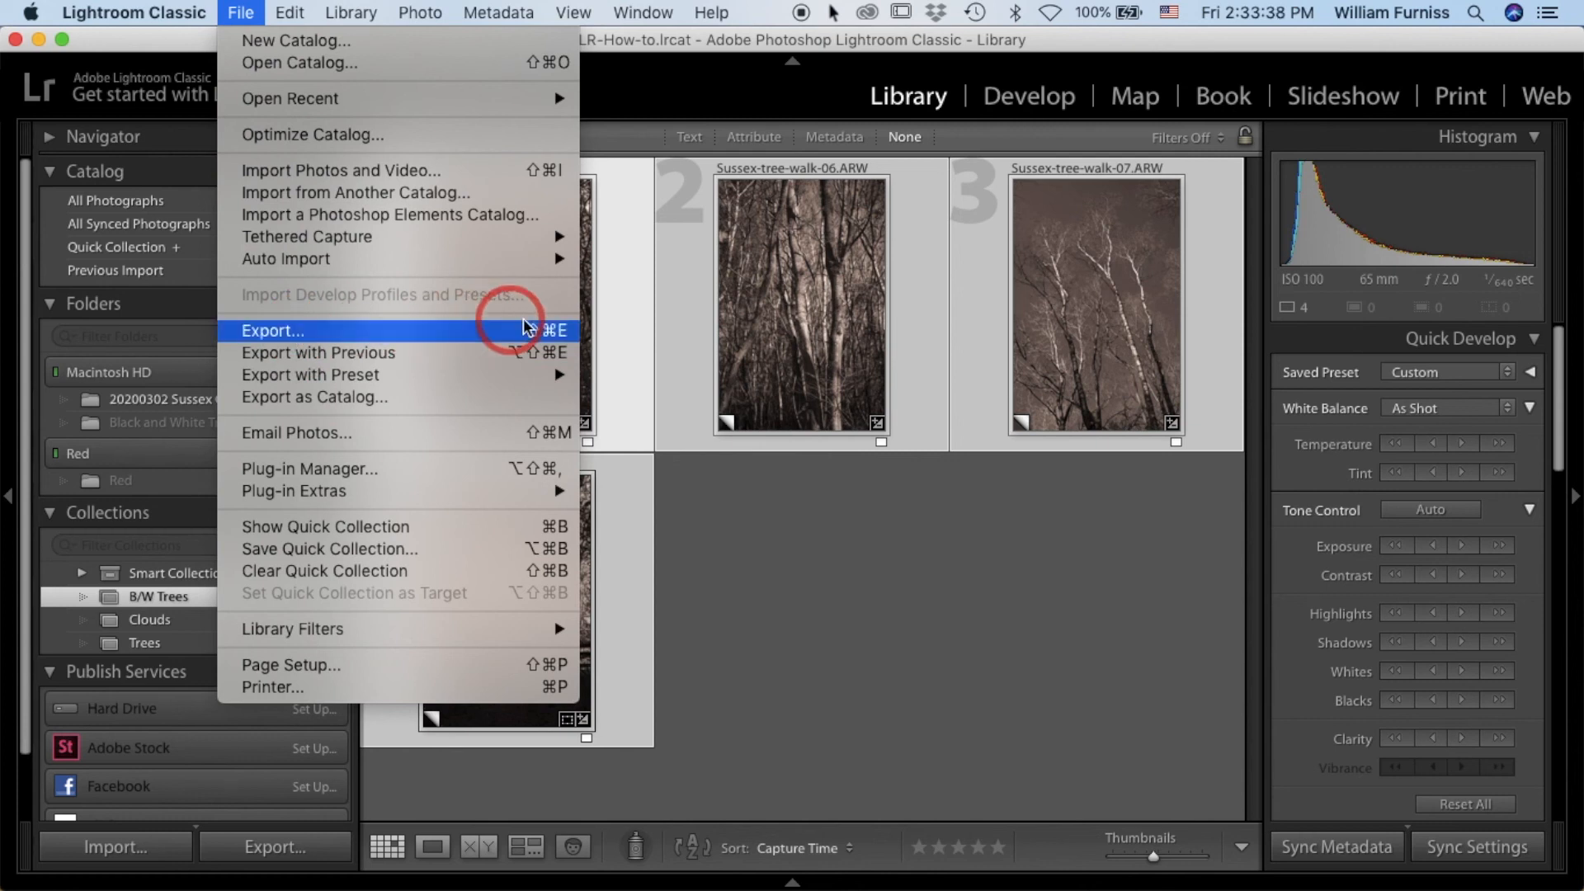
pyautogui.click(542, 334)
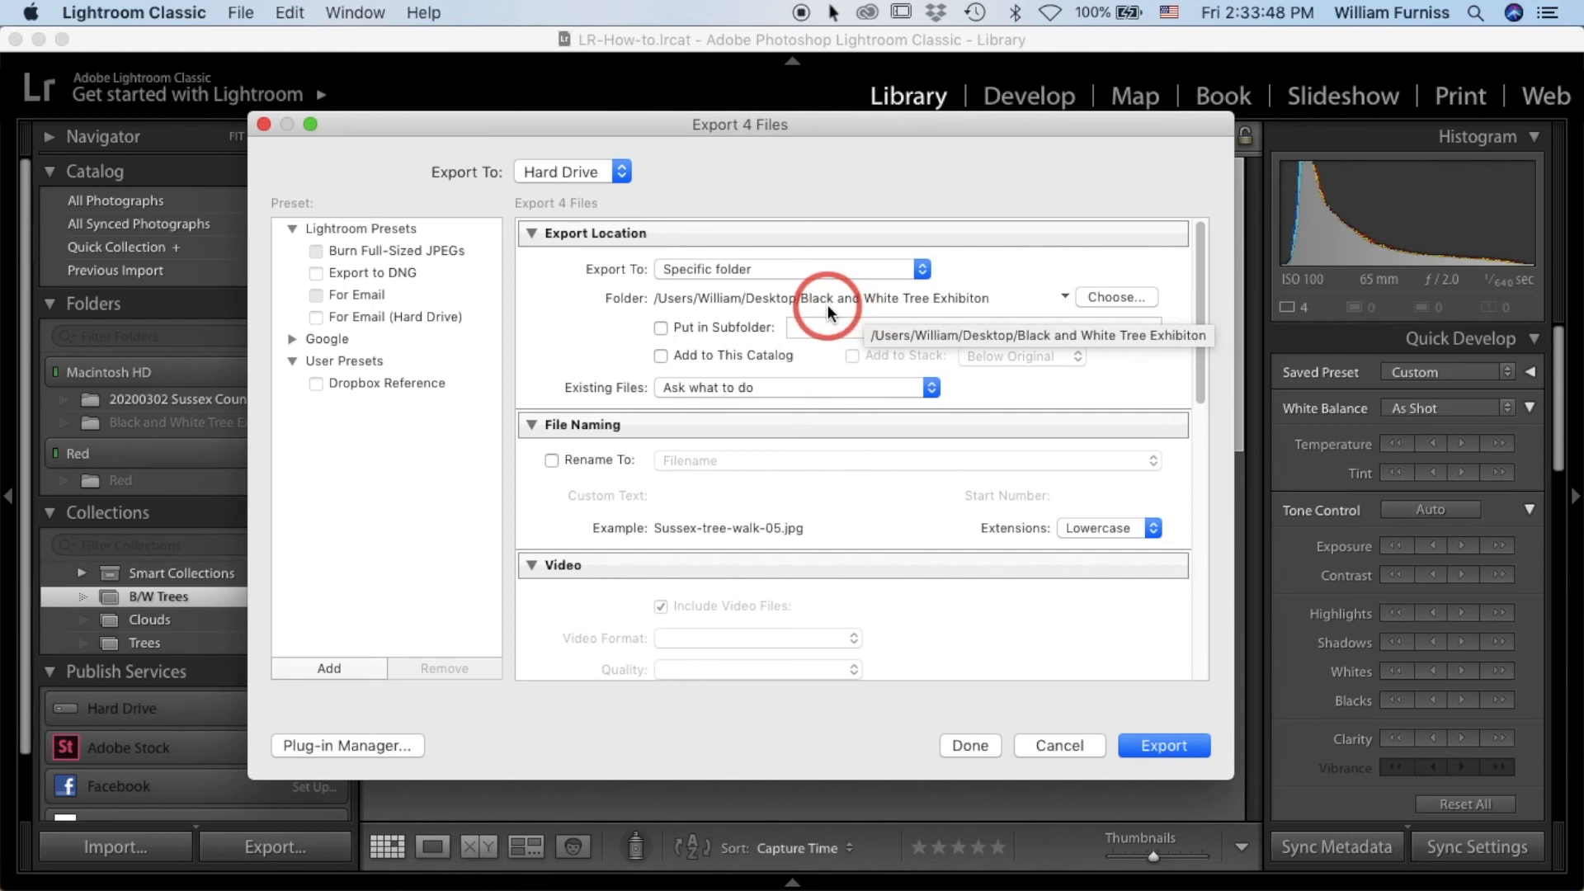
# - Check the export destination folder and review the file naming, video and file settings
pyautogui.click(1122, 295)
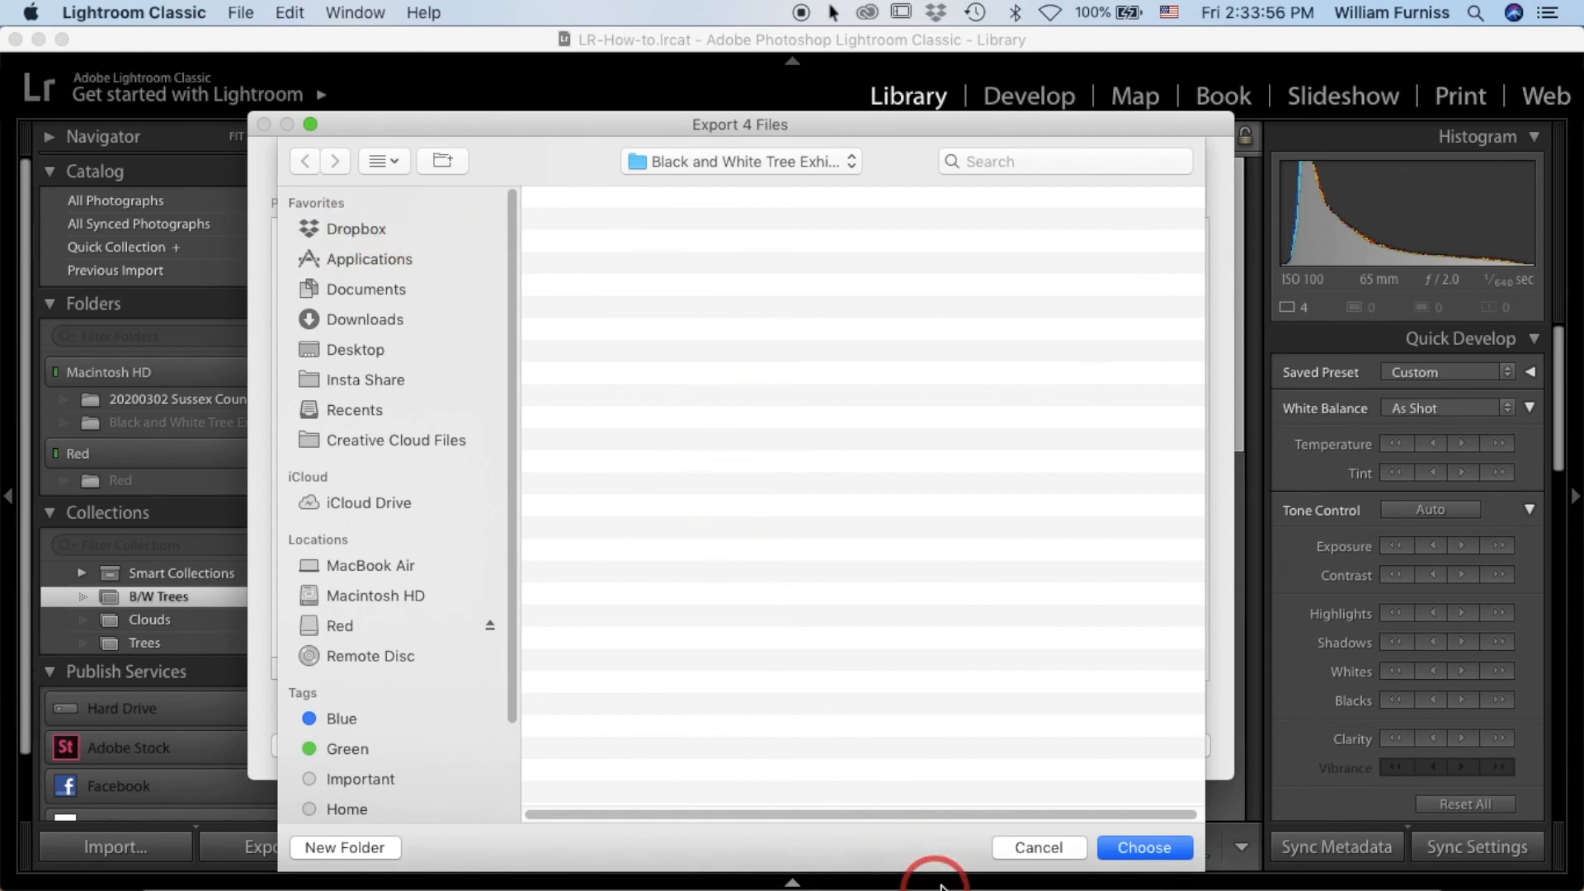
pyautogui.click(1042, 845)
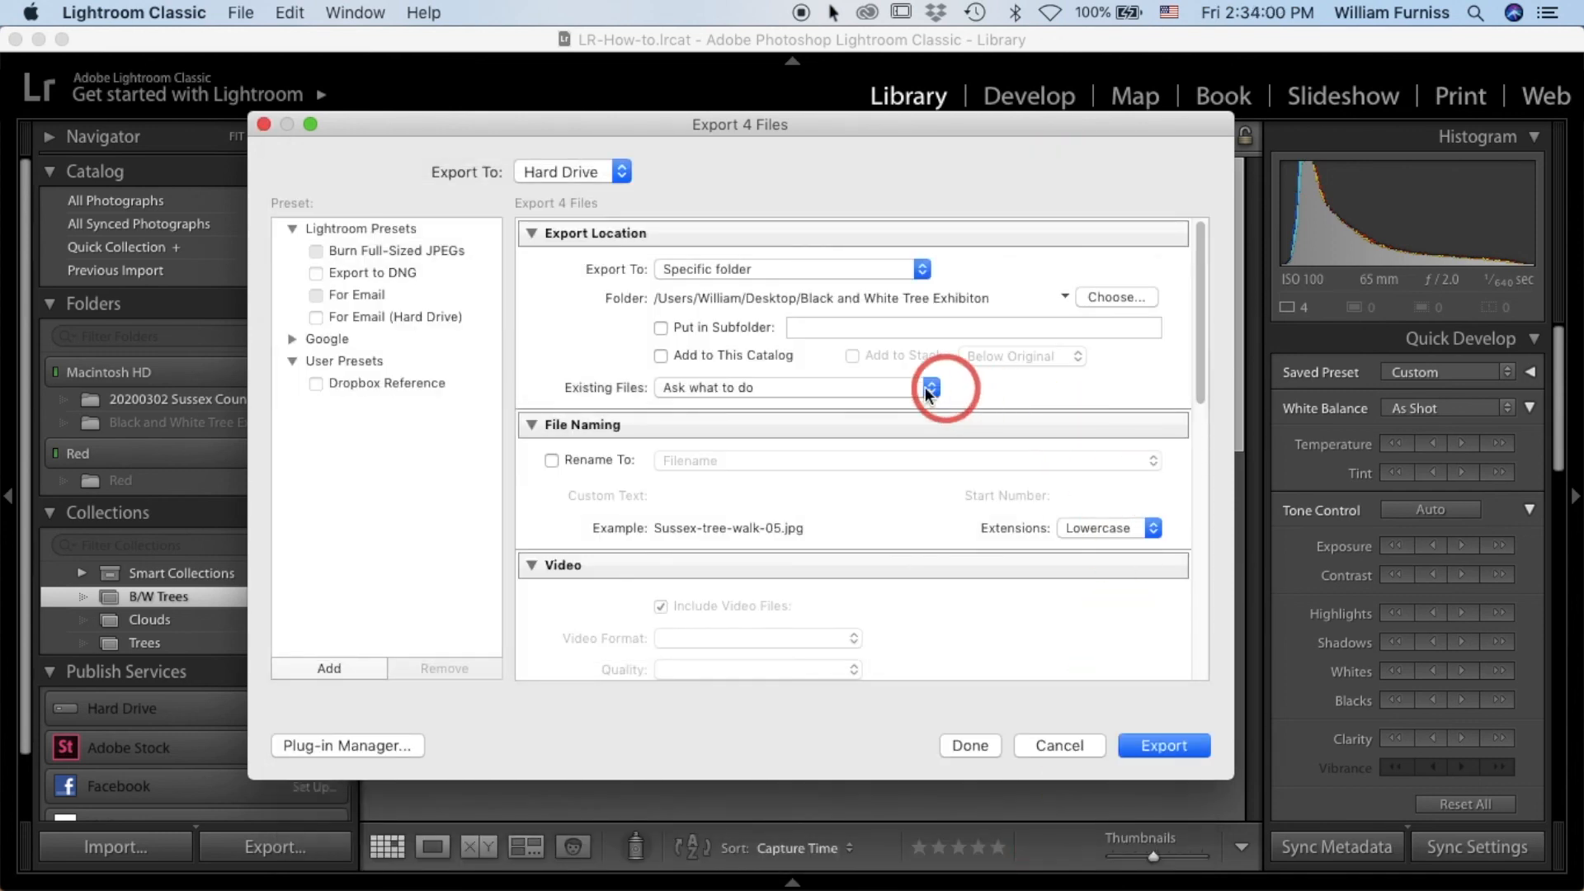
pyautogui.moveTo(1198, 305); pyautogui.dragTo(1199, 348)
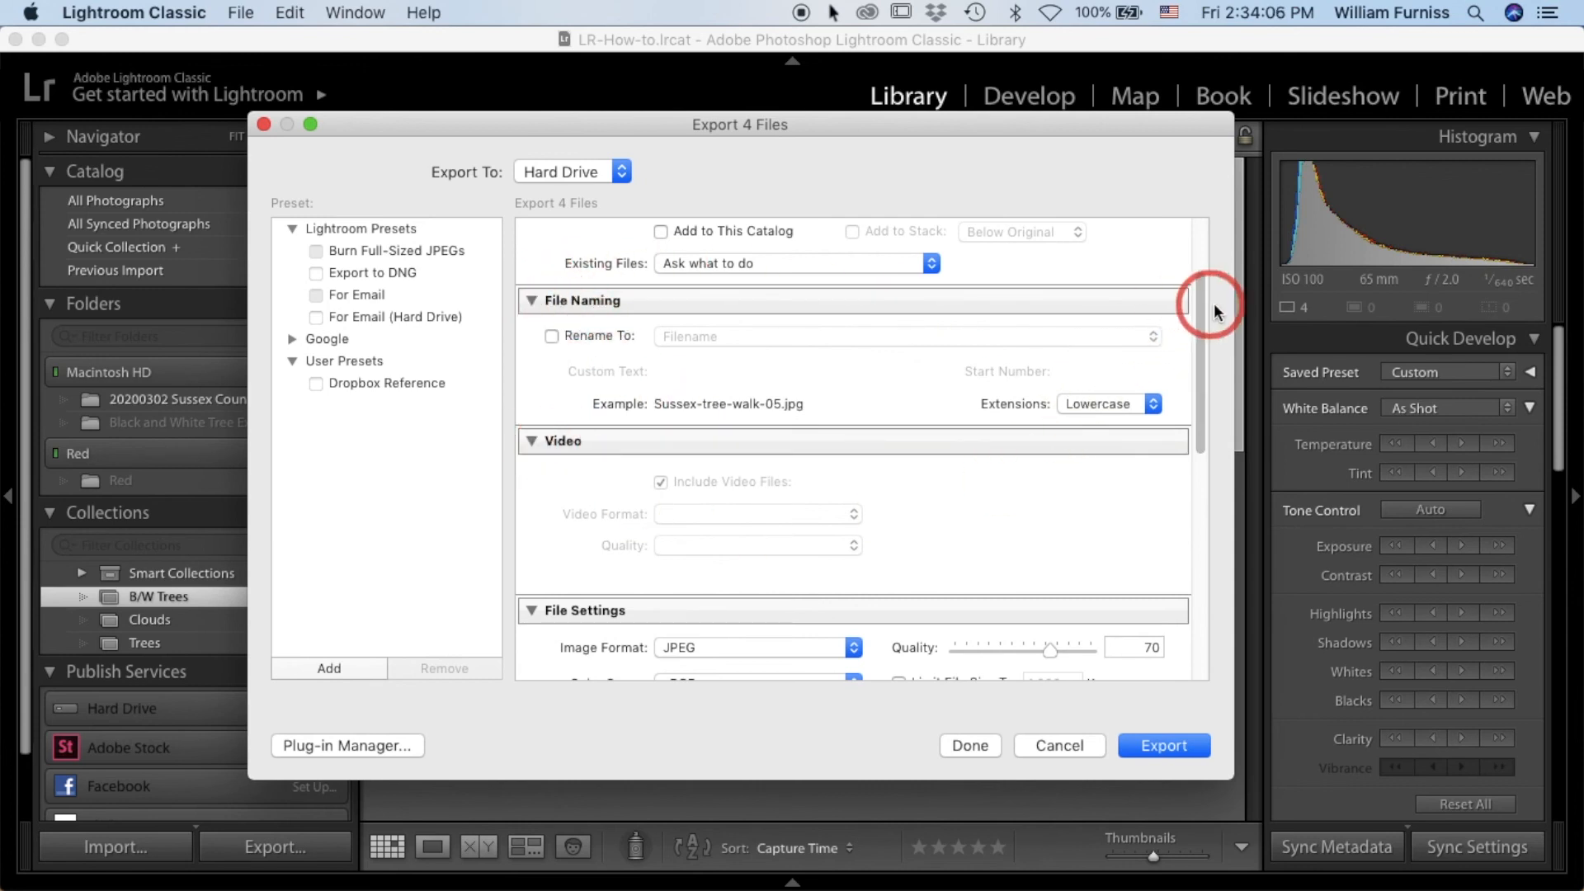
pyautogui.moveTo(1200, 314); pyautogui.dragTo(1186, 462)
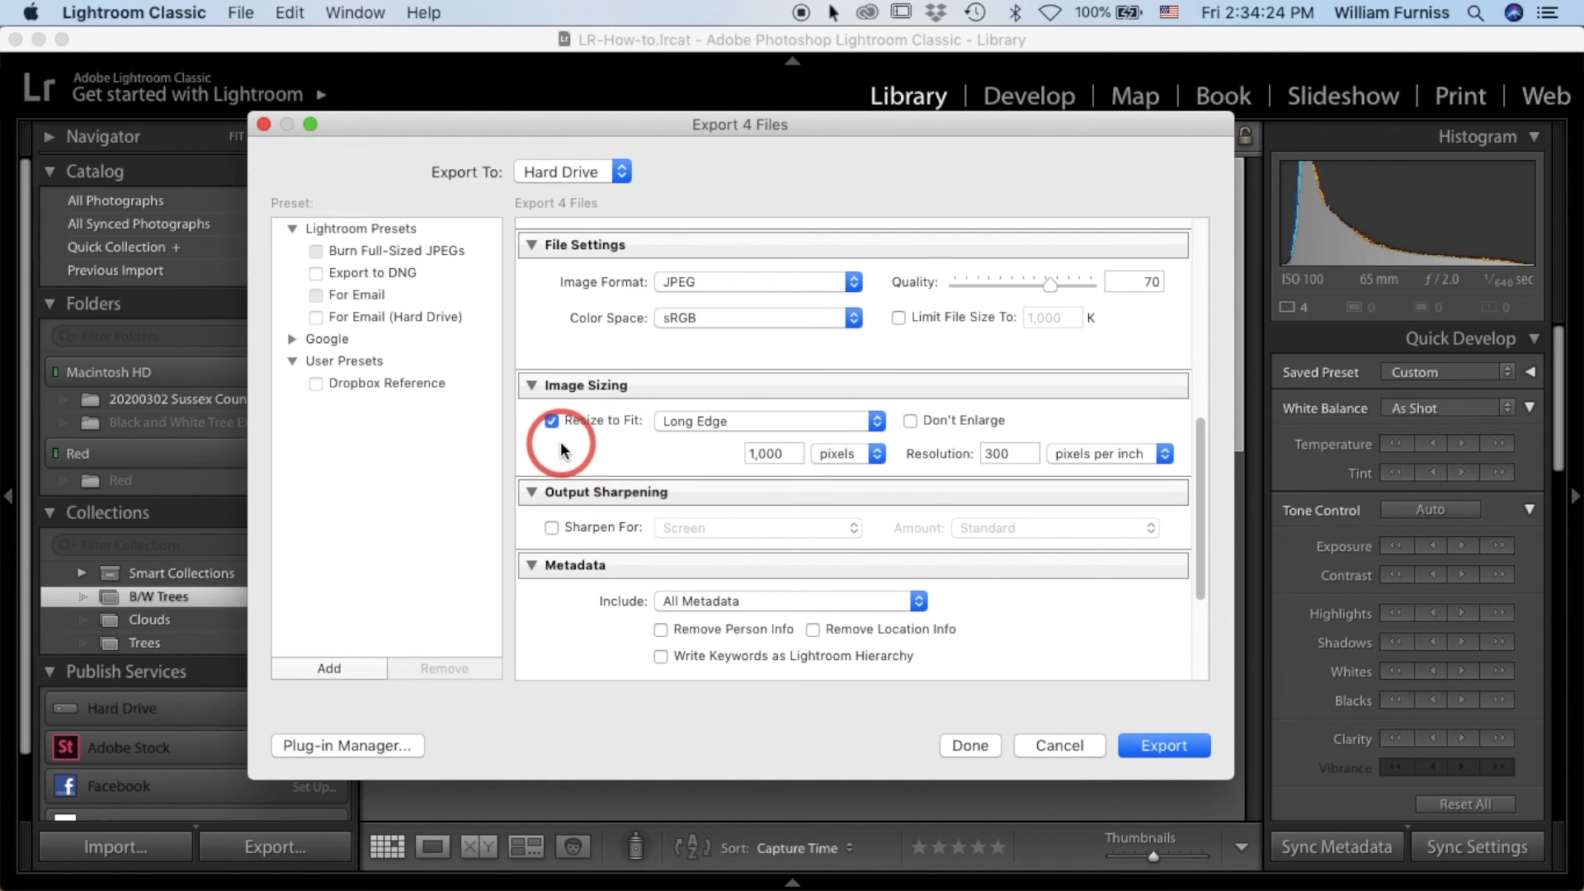
# - Switch Resize to Fit off and on again, and review its Long Edge sizing option
pyautogui.click(551, 420)
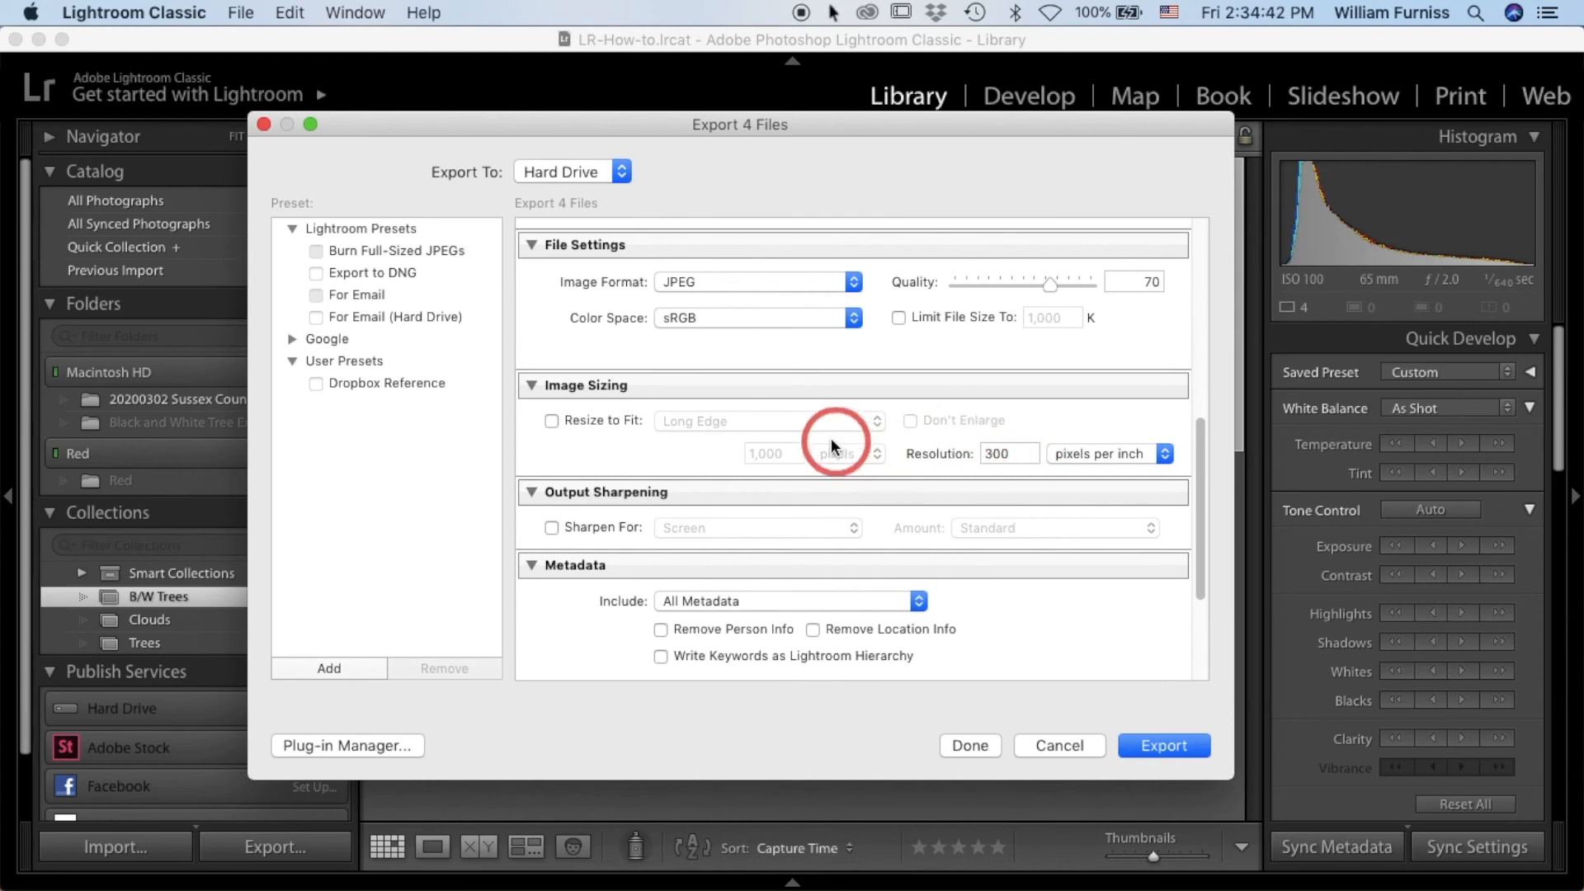
pyautogui.click(550, 421)
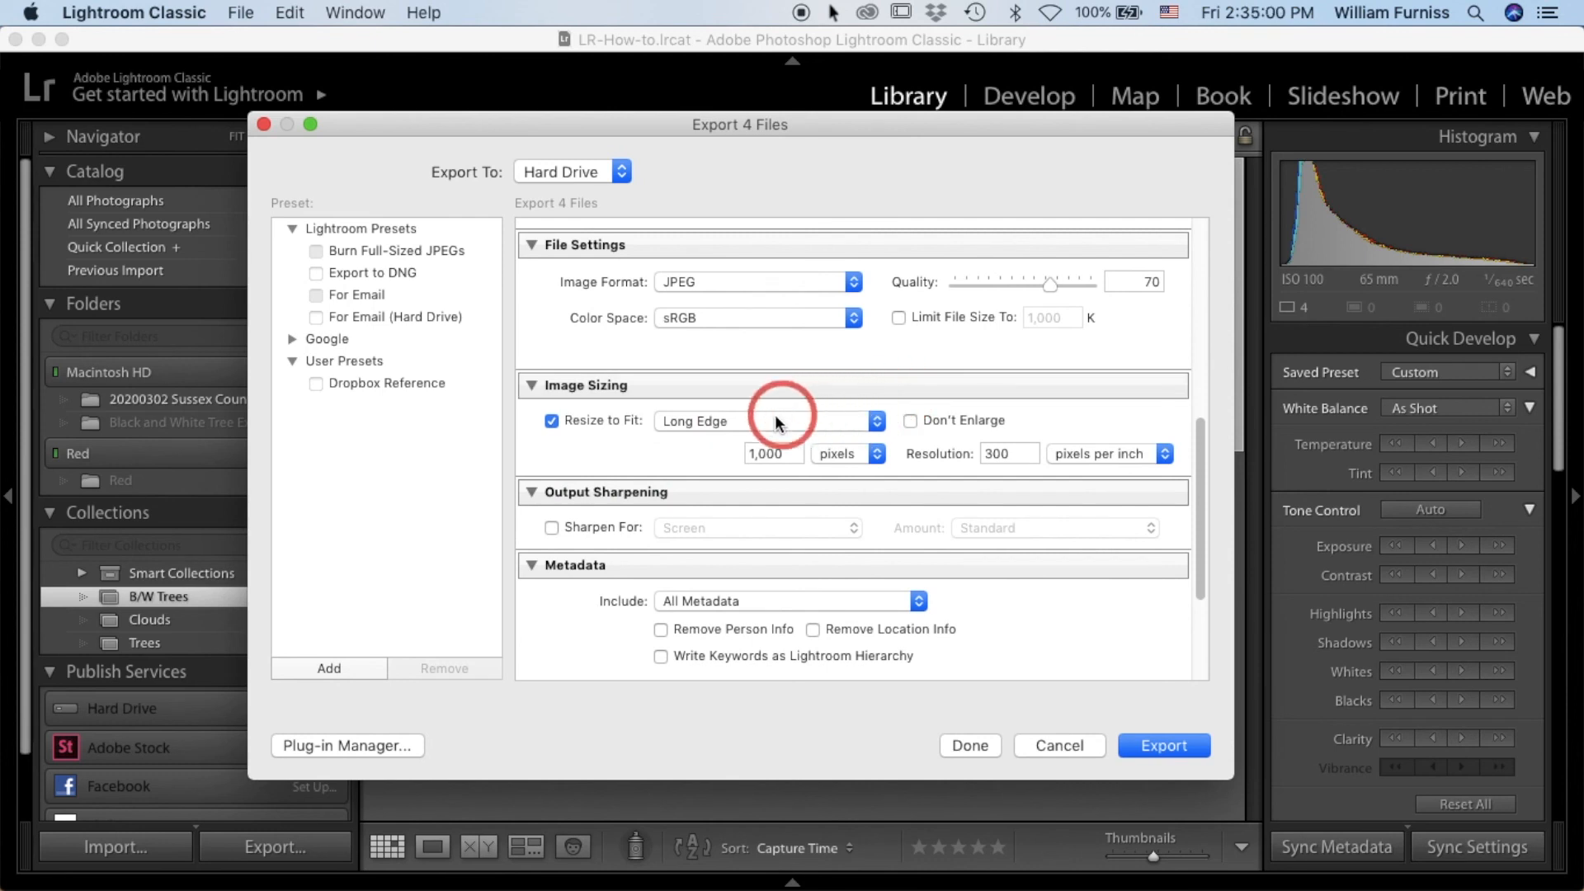
pyautogui.click(881, 418)
pyautogui.click(825, 422)
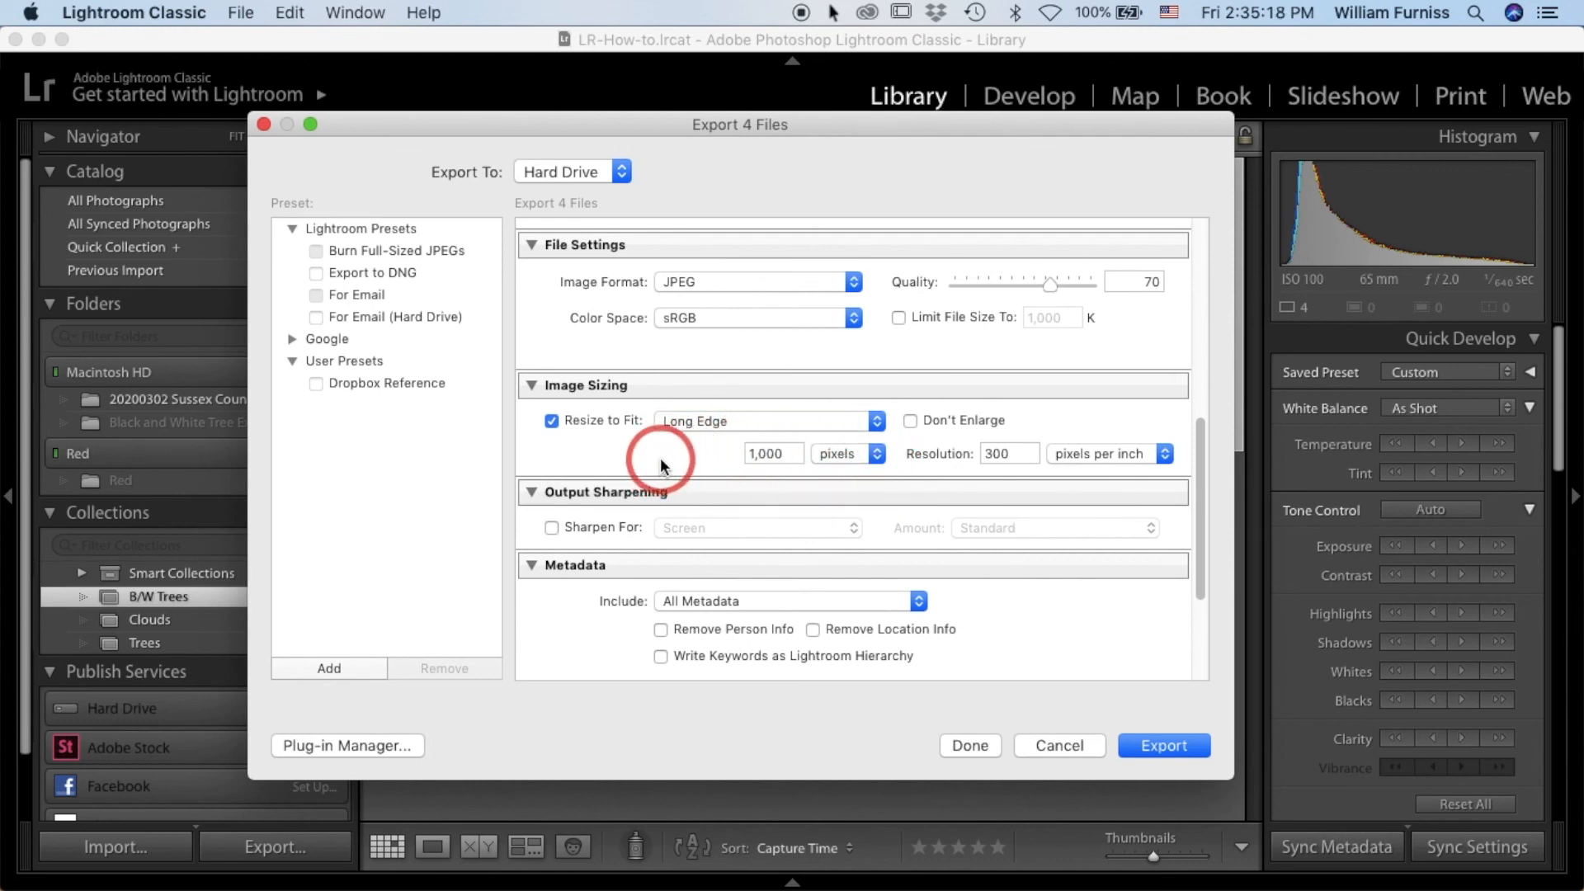
# - Try a long-edge size of 2000 pixels for the exported images and restore it to 1000 pixels
pyautogui.click(784, 452)
pyautogui.write('2000')
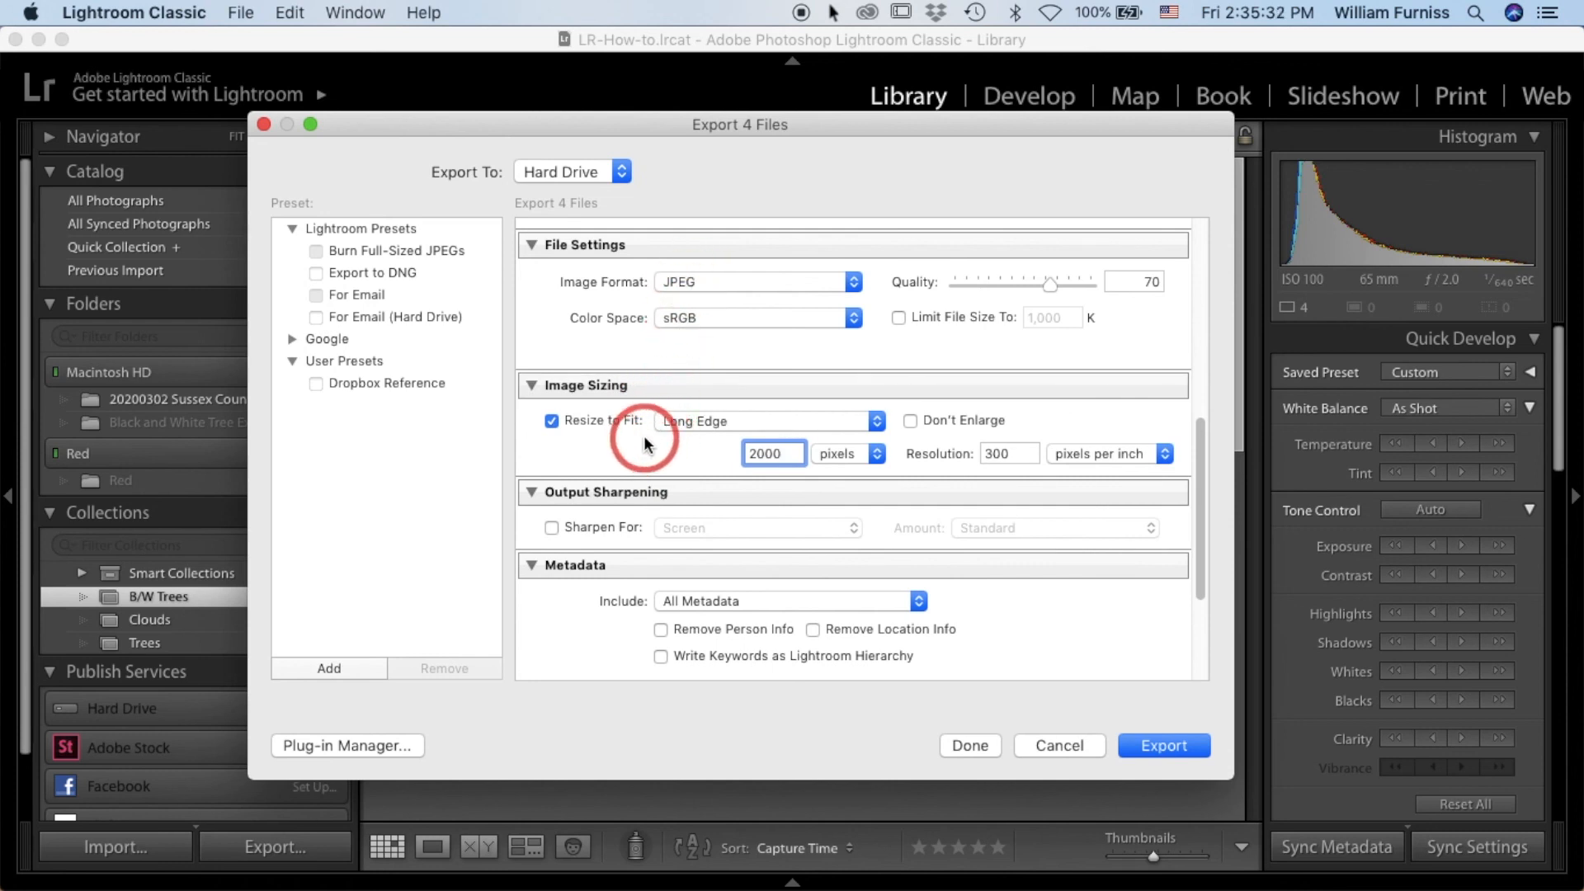
pyautogui.click(553, 421)
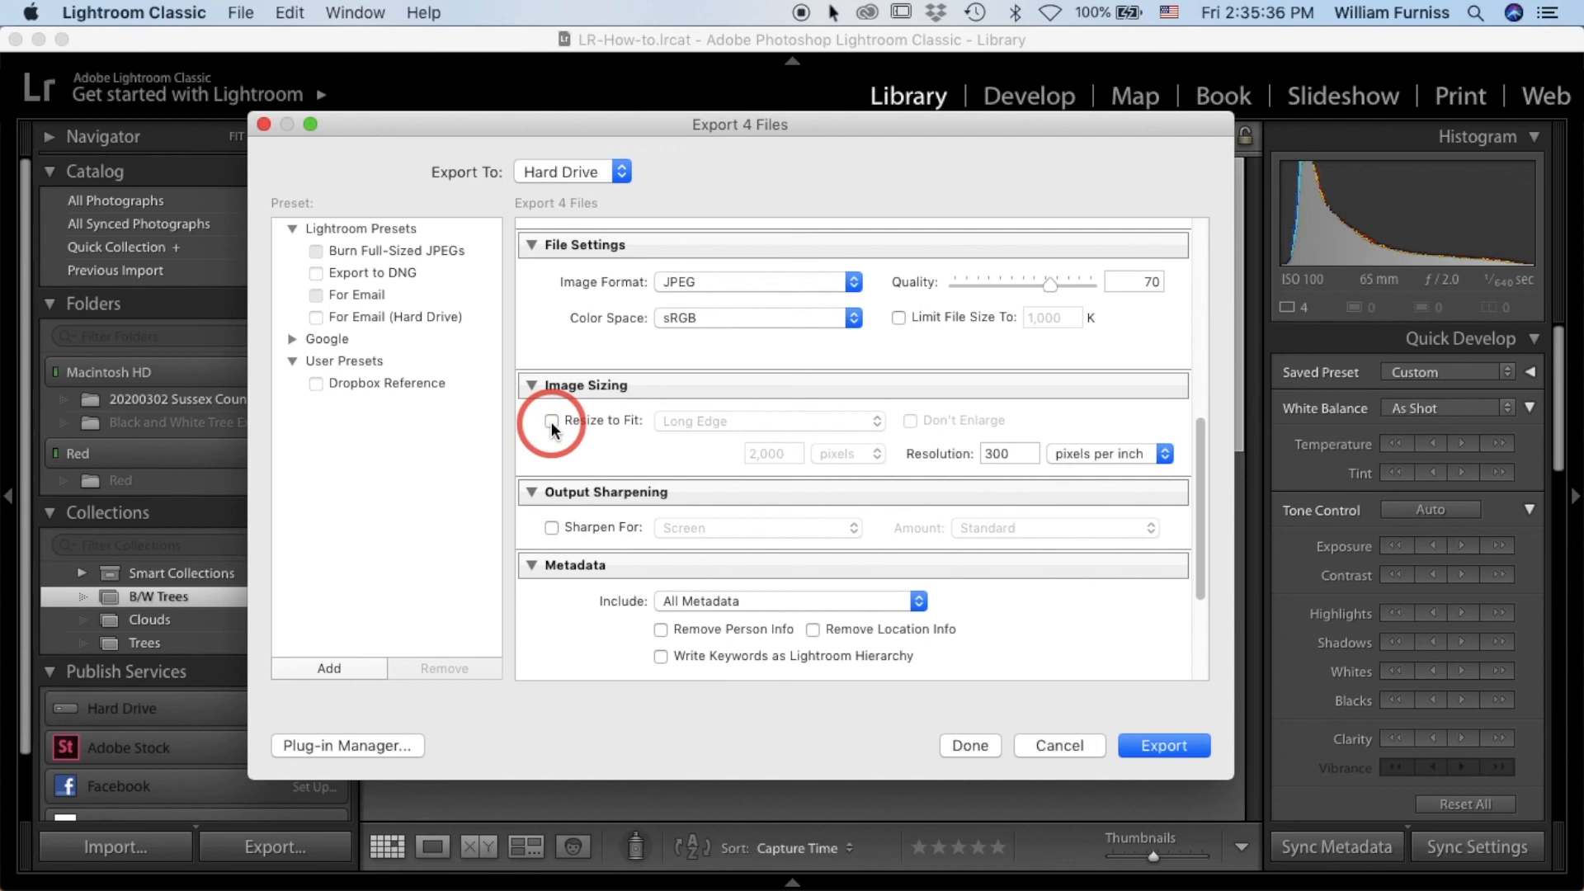
pyautogui.click(552, 420)
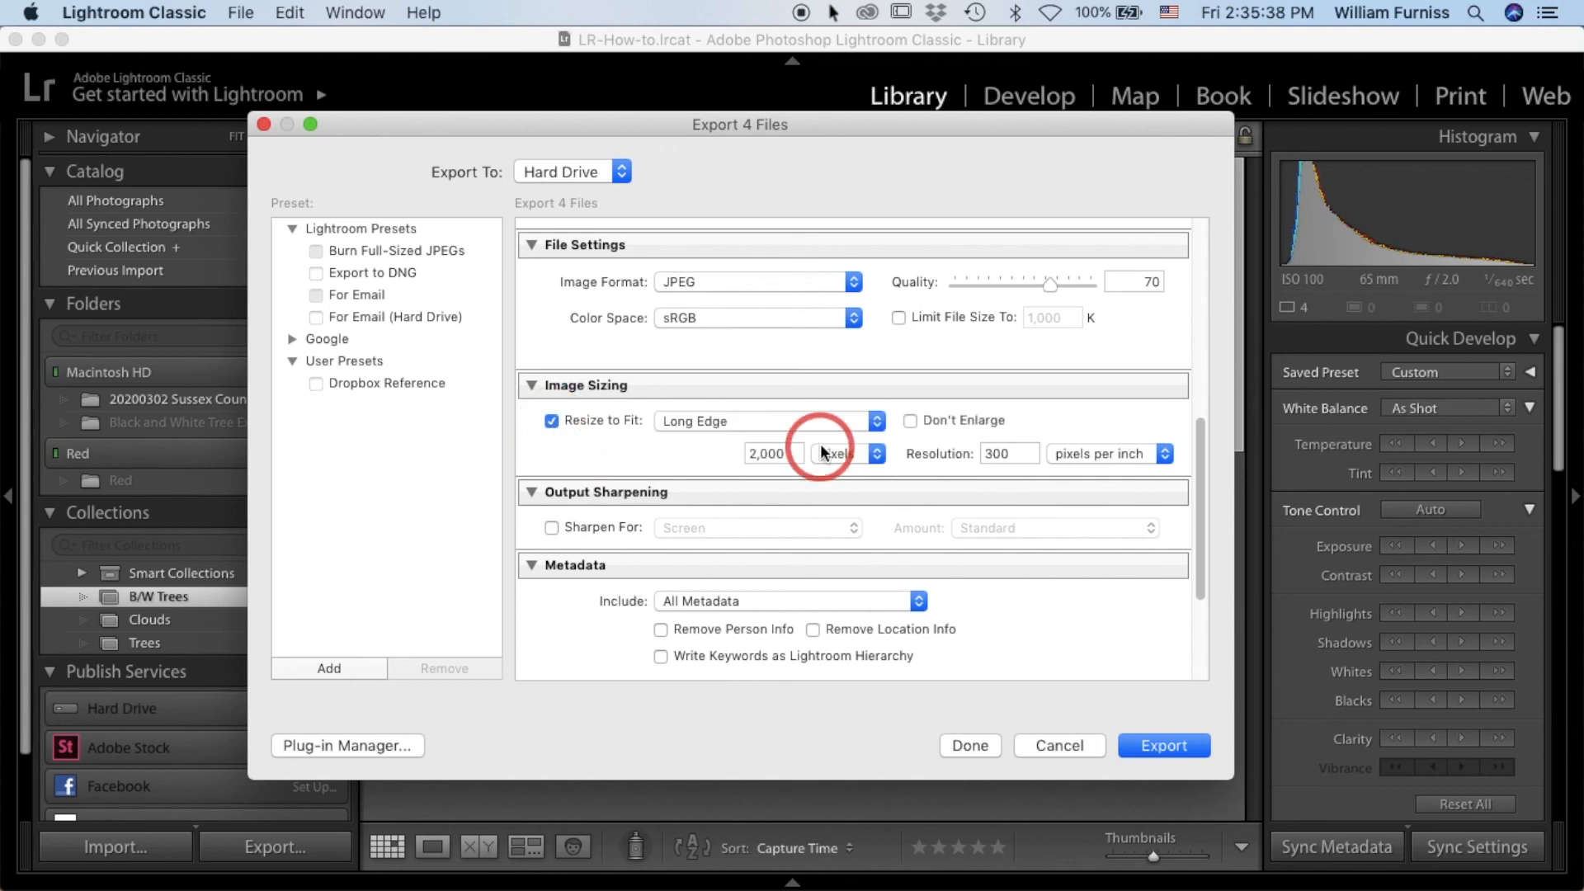
pyautogui.doubleClick(778, 453)
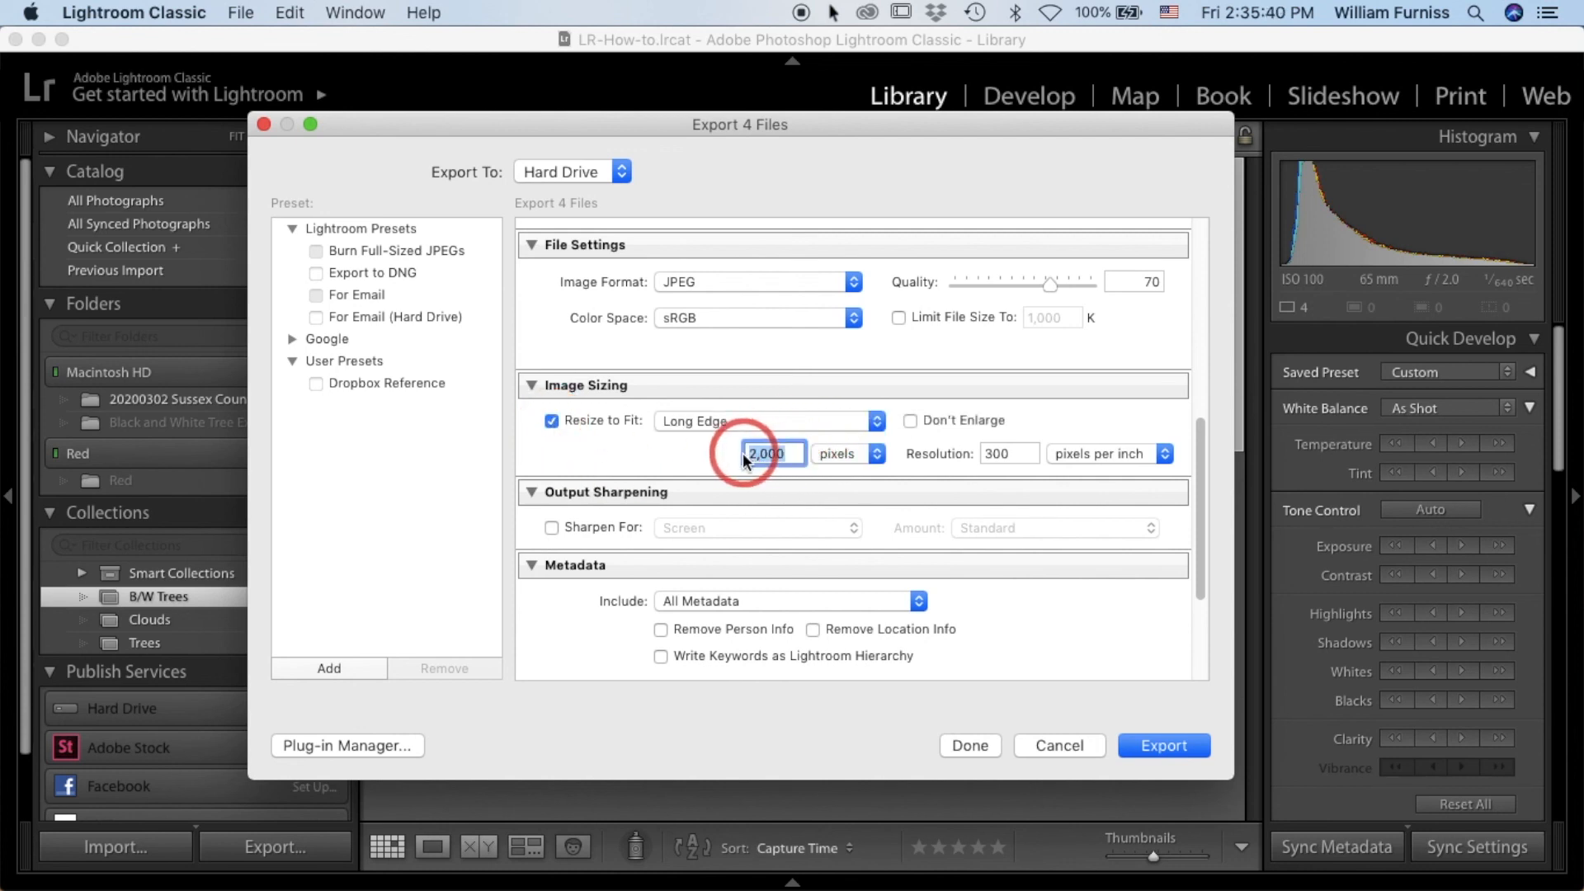
pyautogui.write('1')
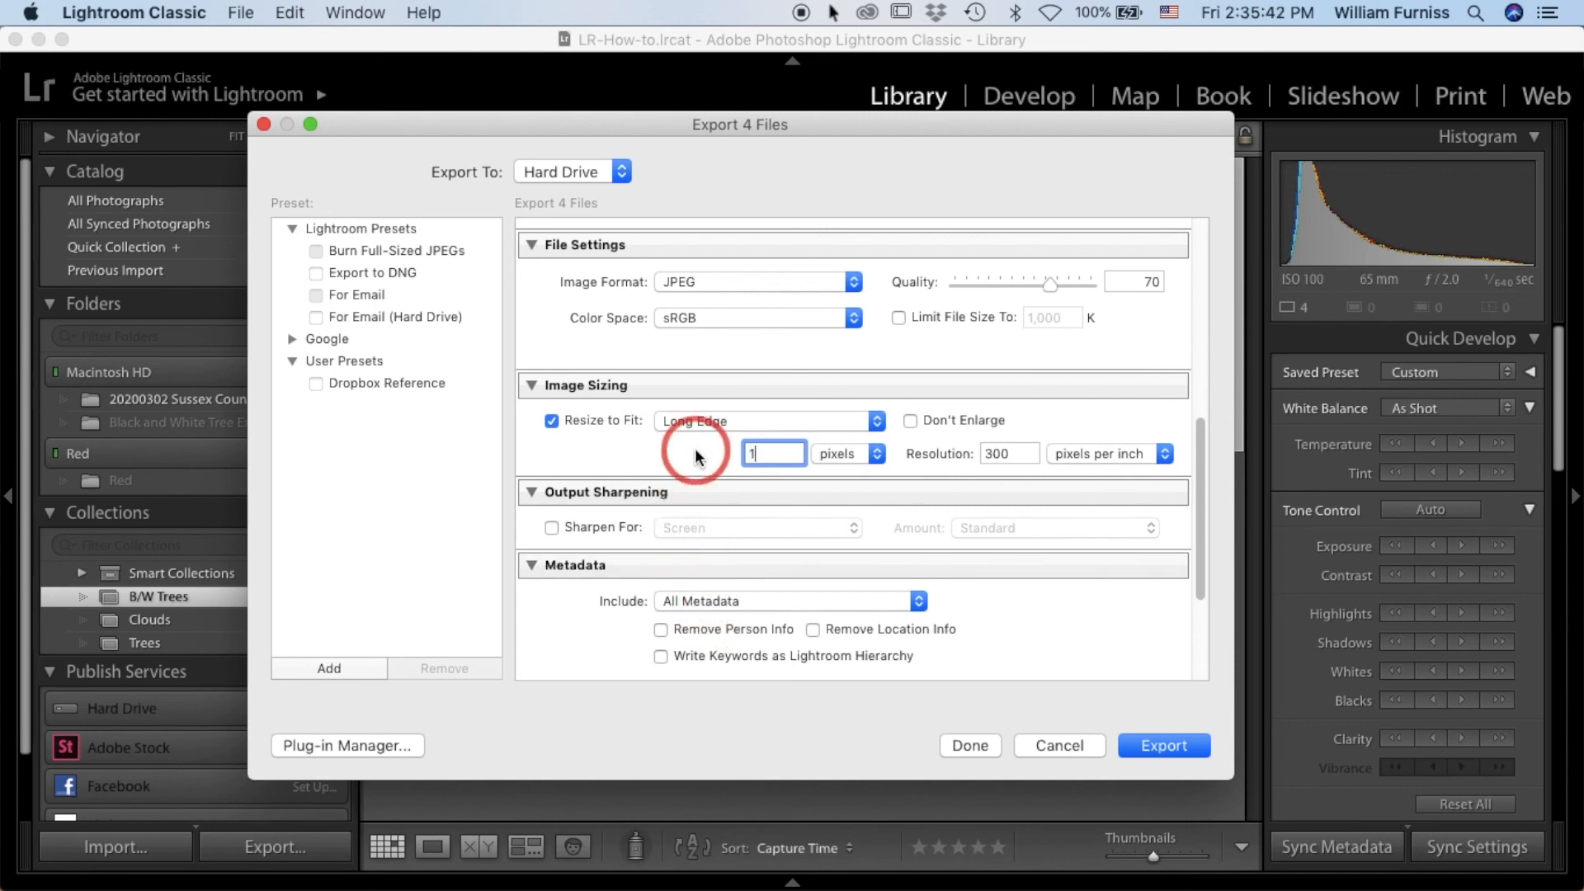
pyautogui.write('000')
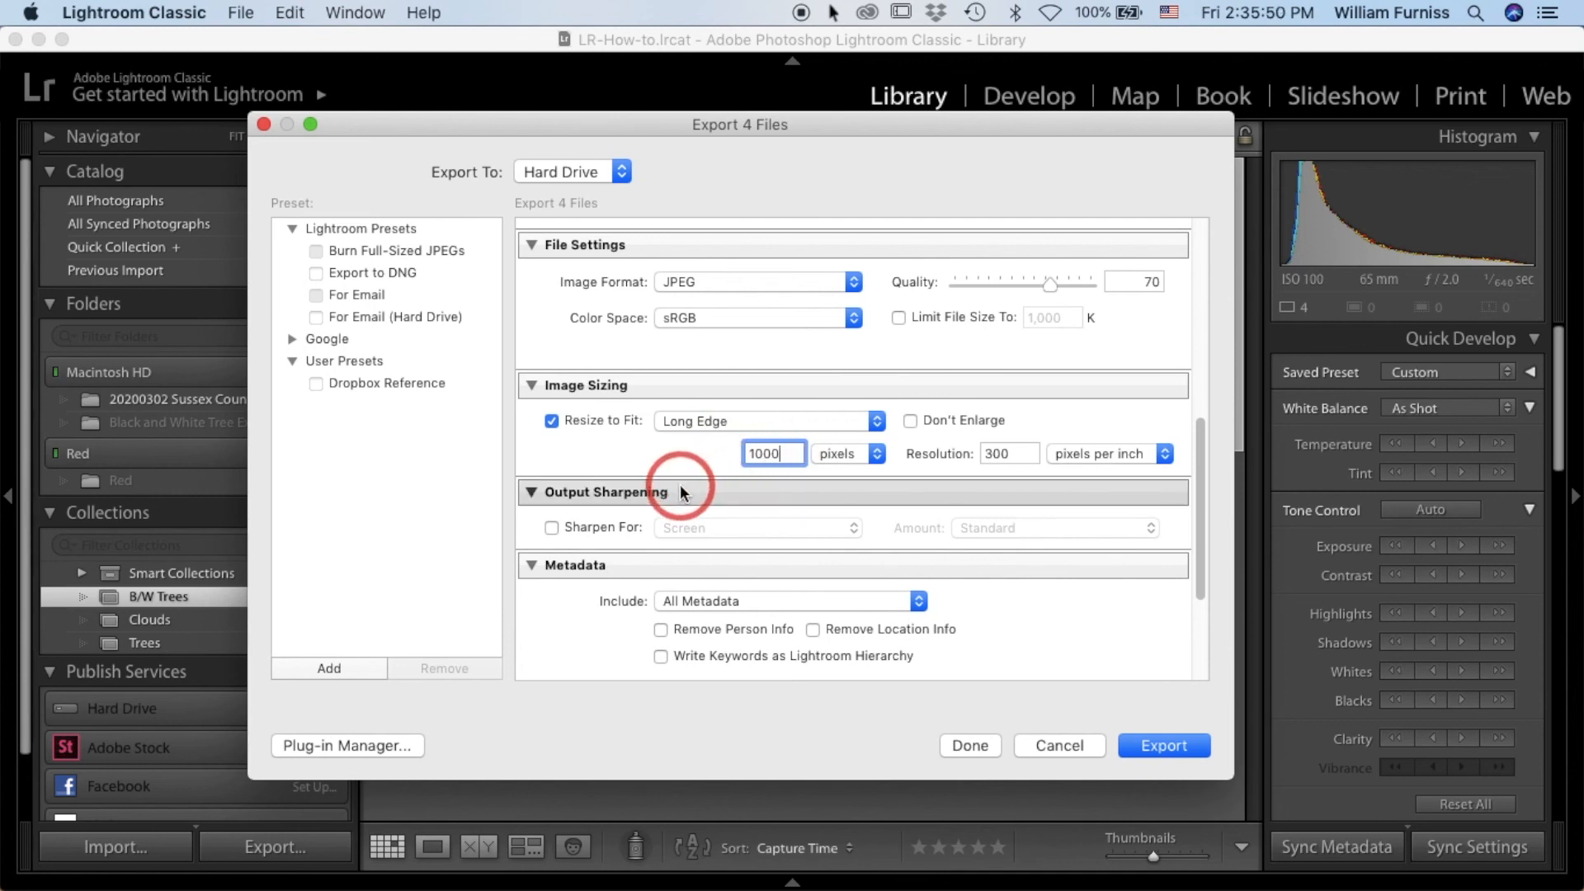
pyautogui.click(571, 459)
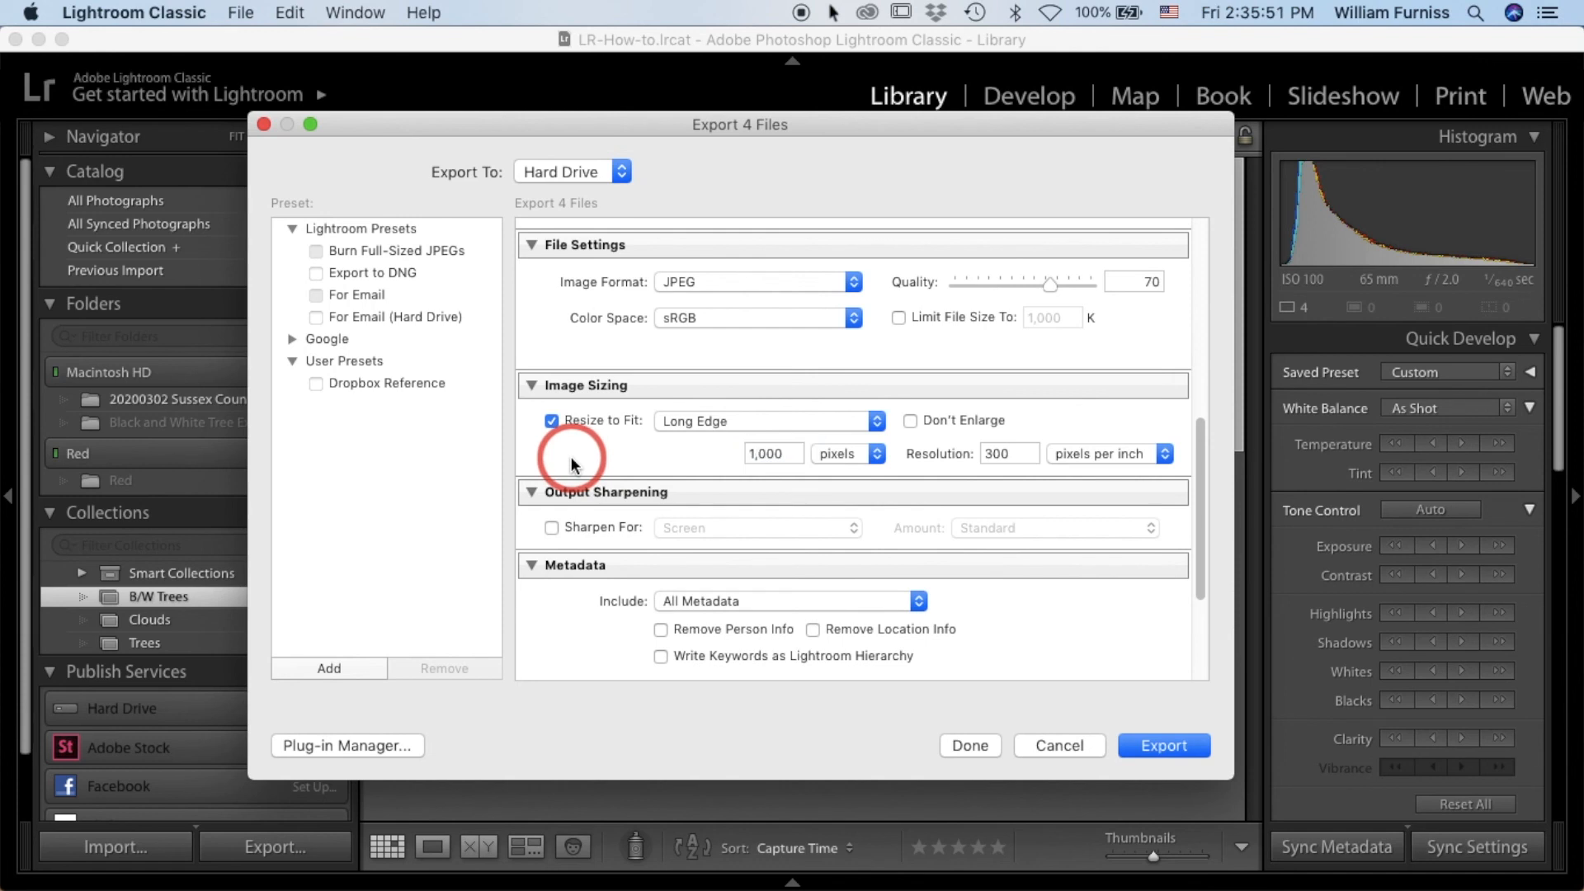
# - Try unresized TIFF output, review its color space and bit depth choices, and return the image format to JPEG
pyautogui.click(552, 418)
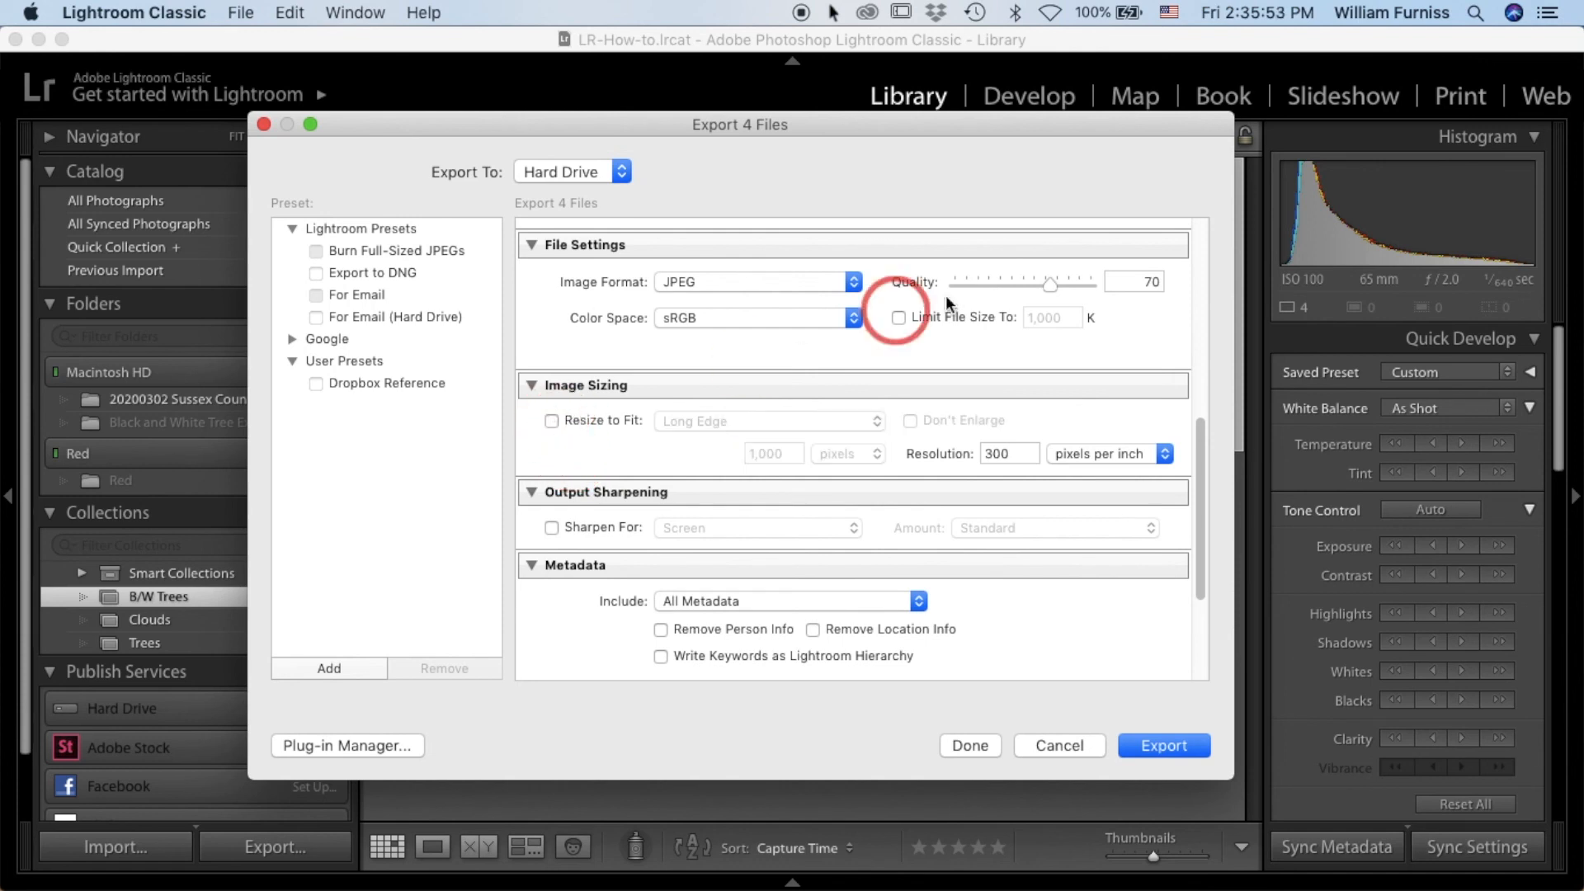
pyautogui.click(853, 281)
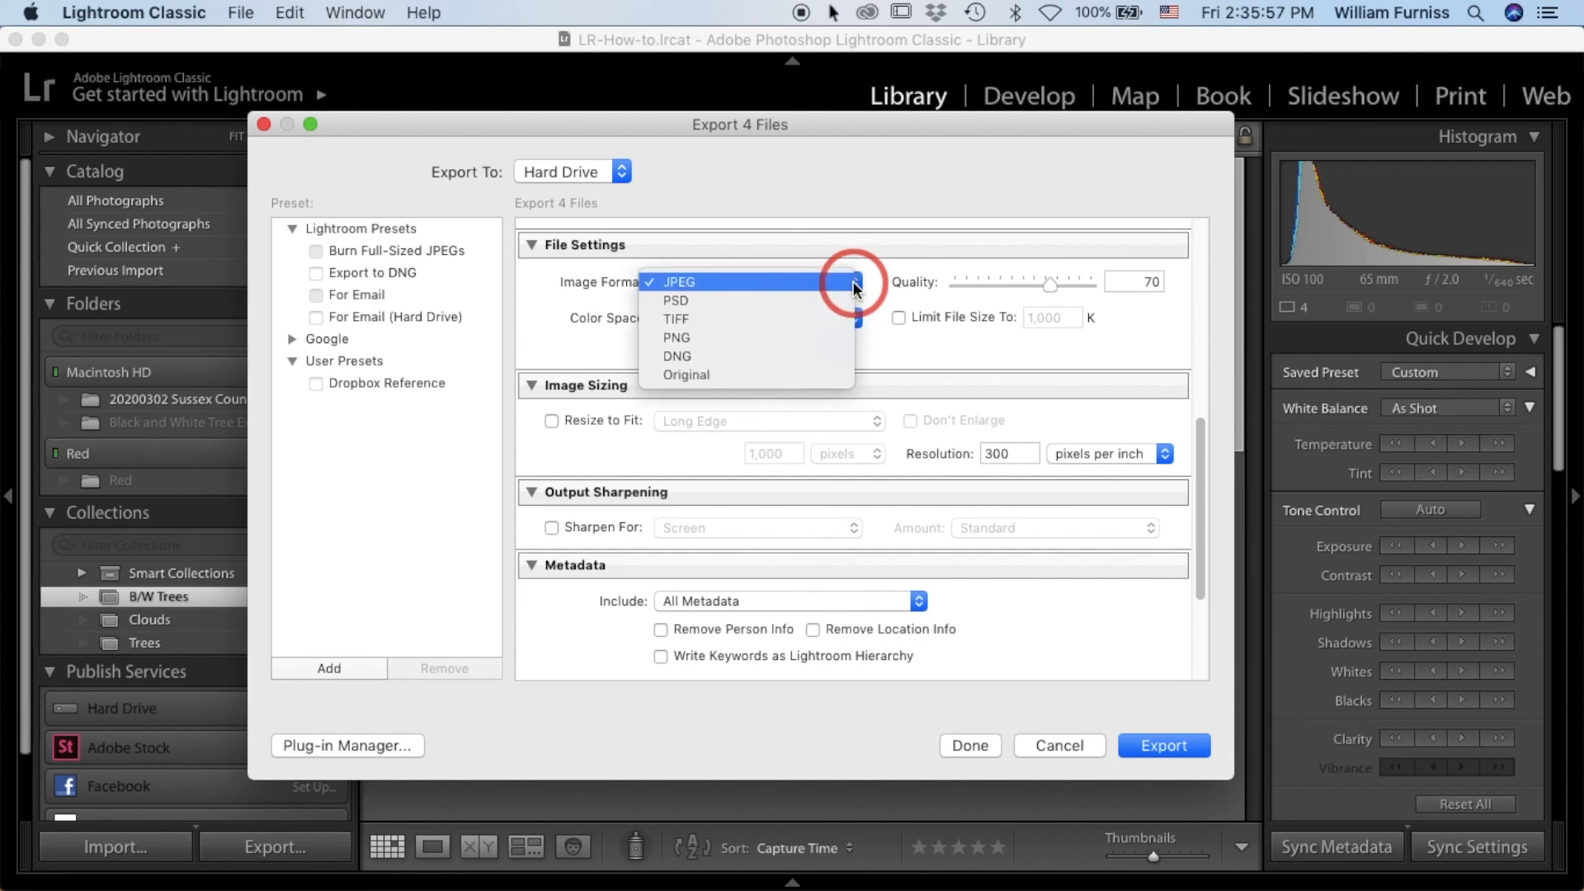
pyautogui.click(795, 318)
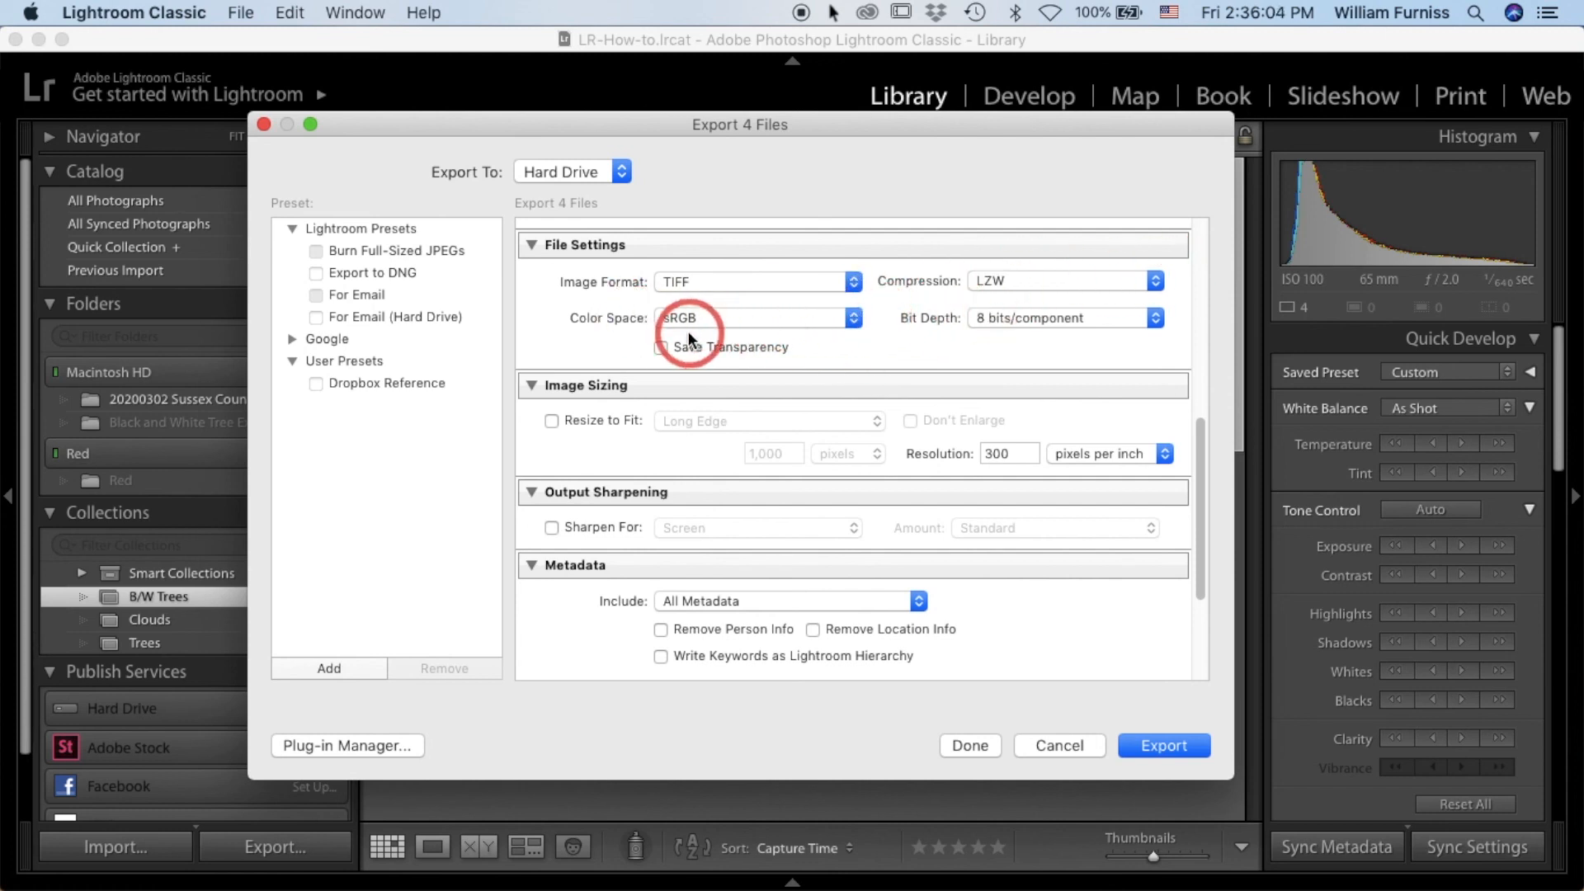
pyautogui.click(853, 318)
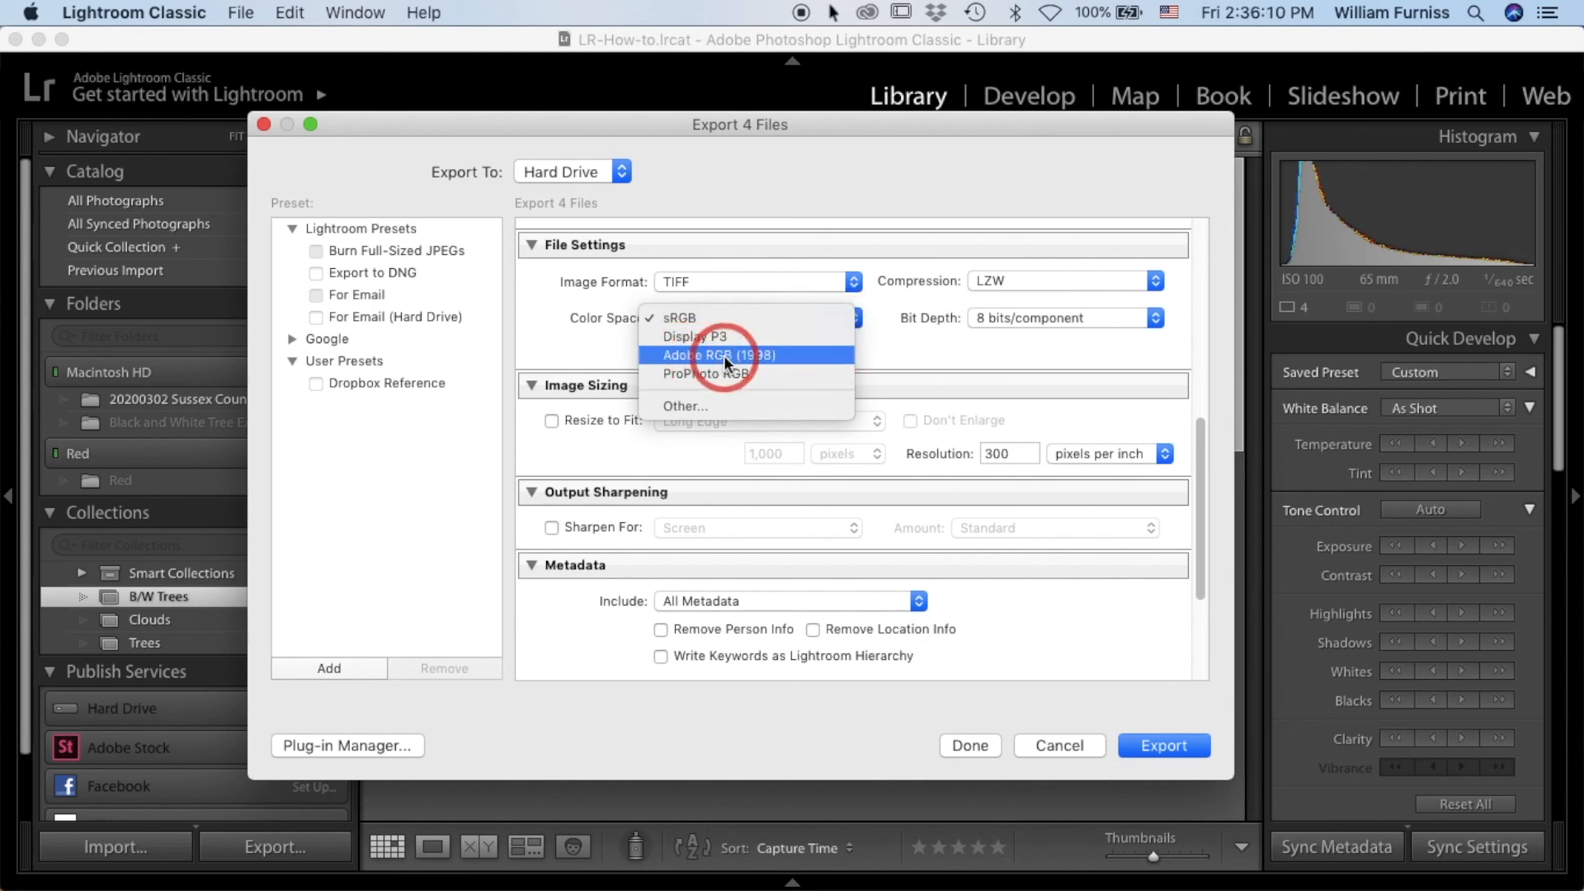
pyautogui.click(920, 350)
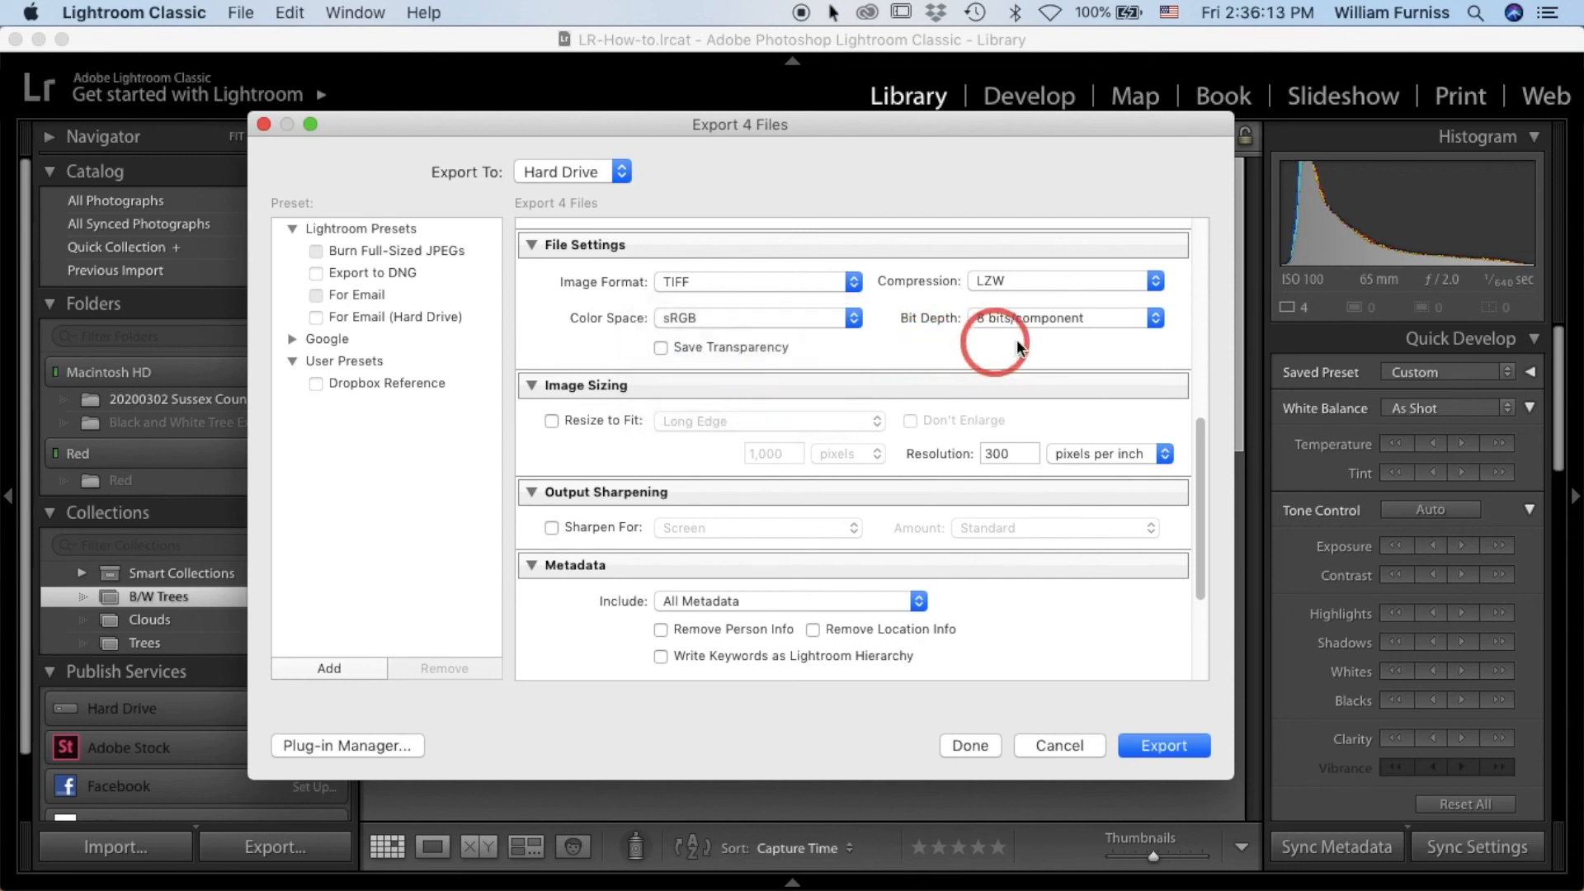
pyautogui.click(1151, 318)
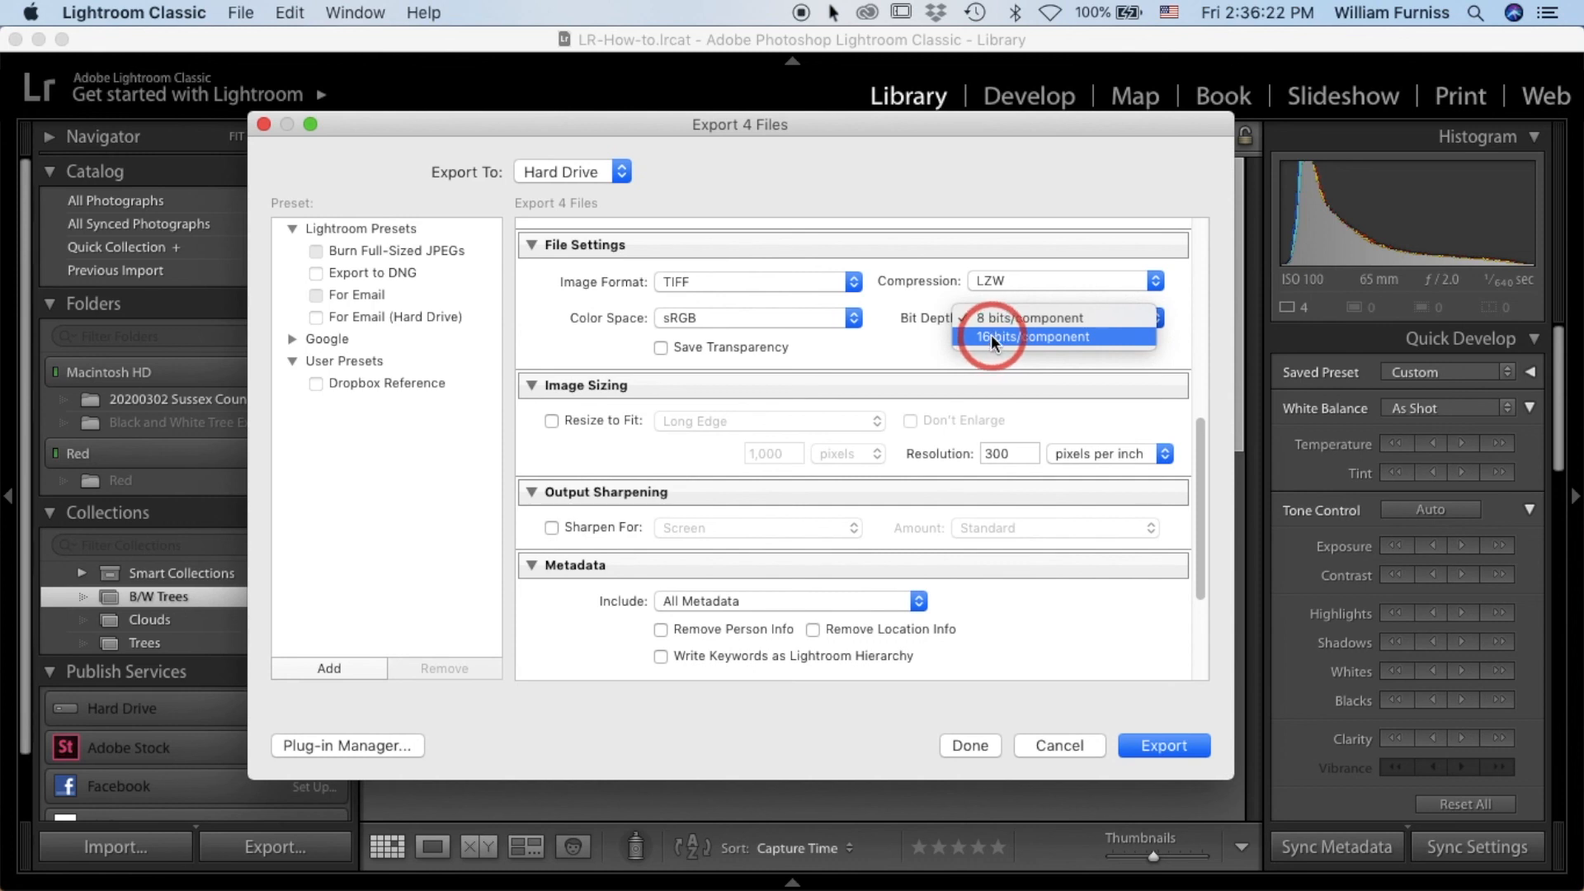
pyautogui.click(898, 340)
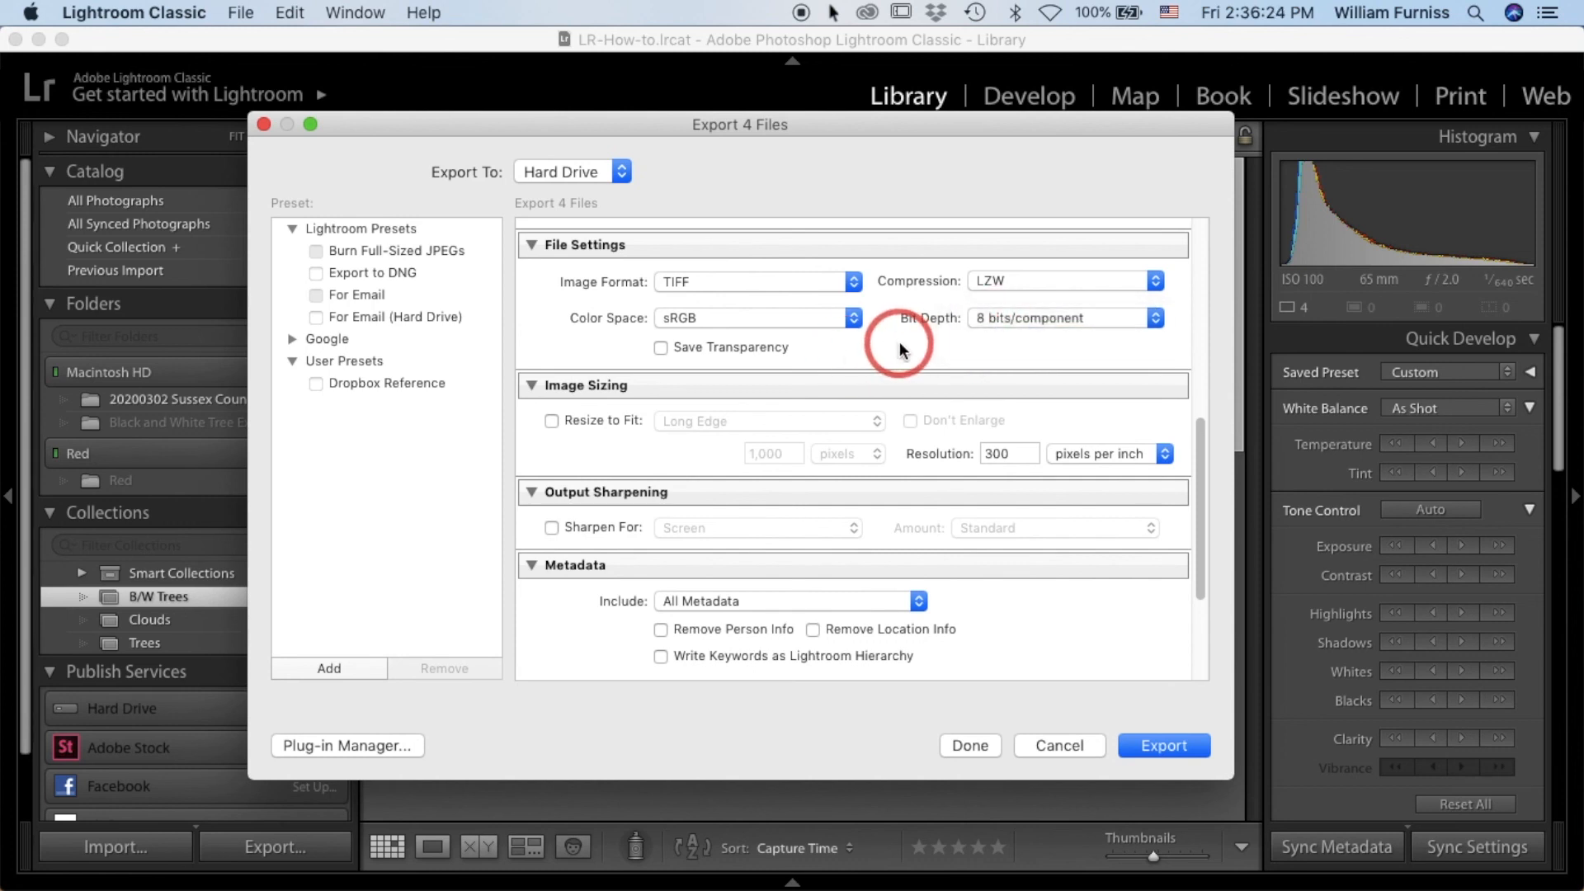
pyautogui.click(854, 281)
pyautogui.click(829, 249)
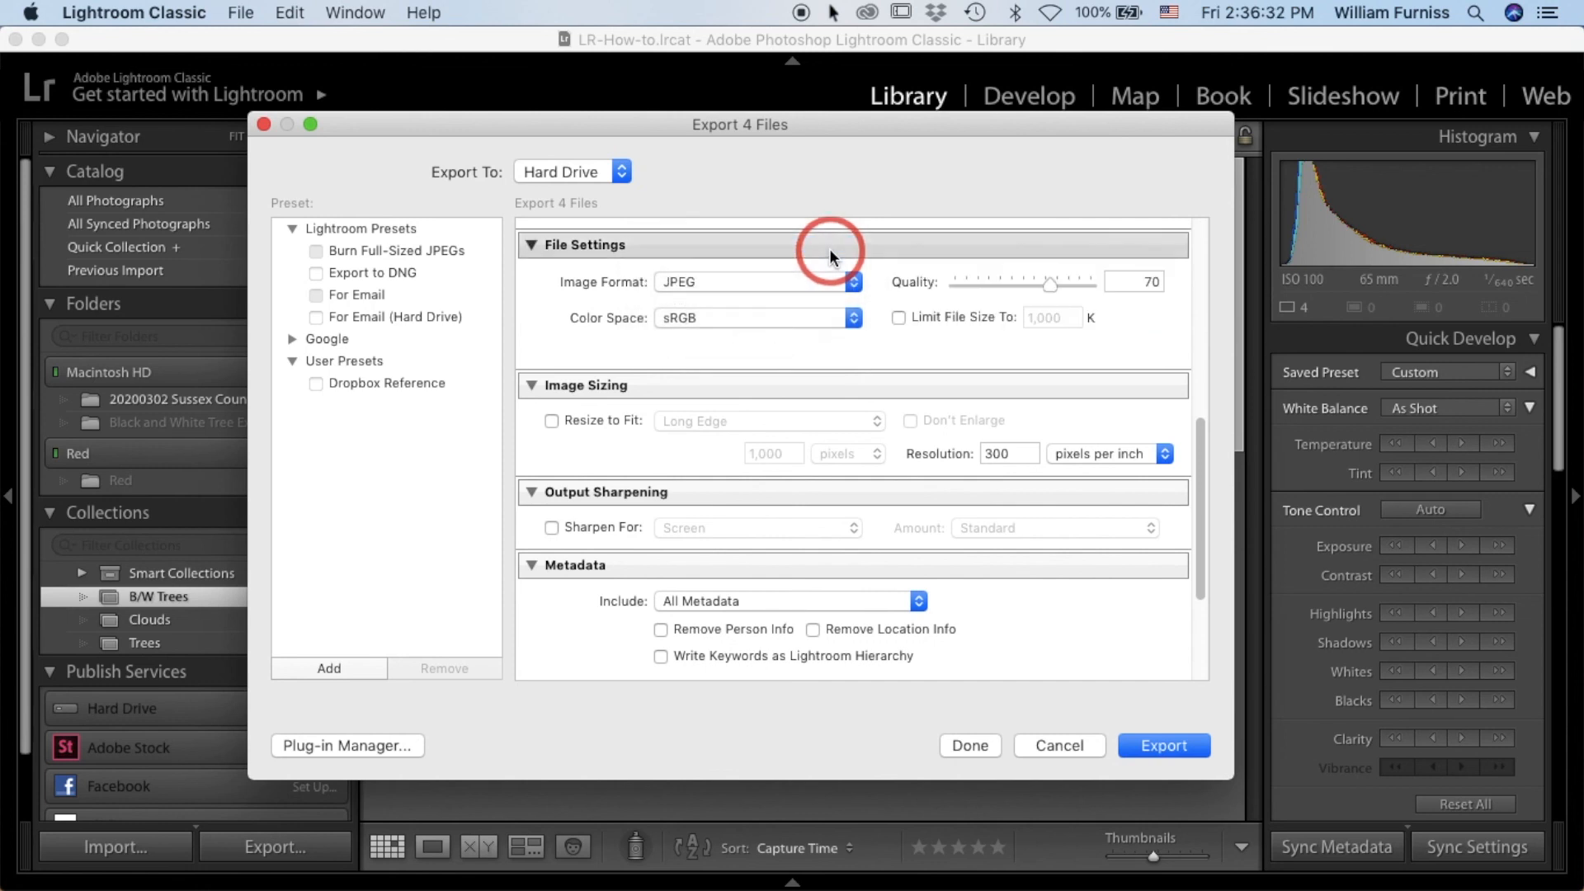
# - Enable Resize to Fit with a 1000-pixel long edge and export the four photos
pyautogui.click(552, 421)
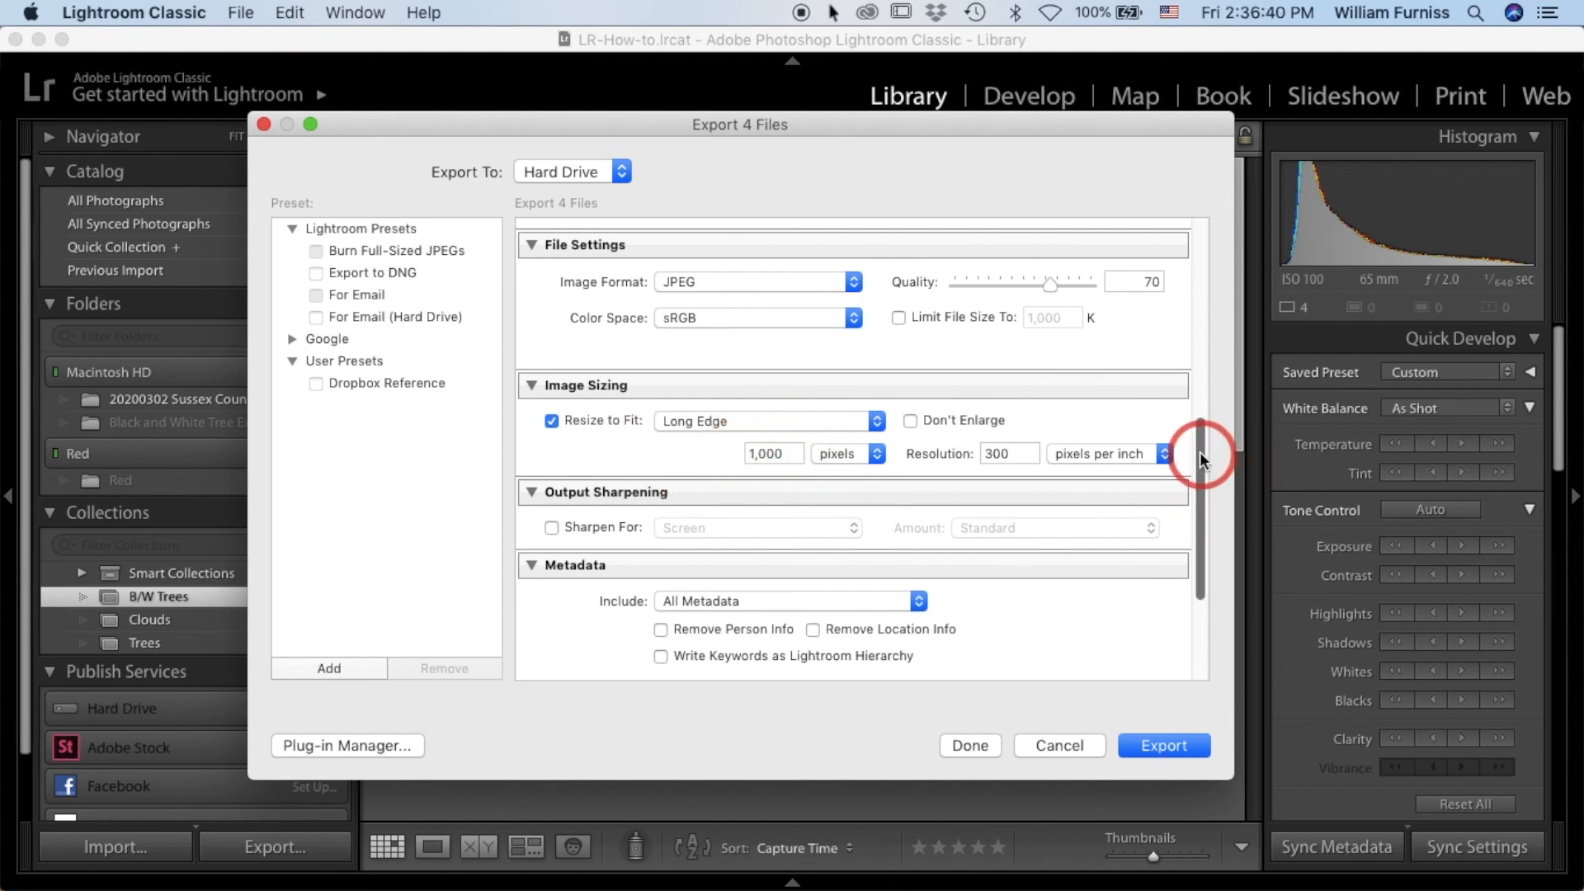
pyautogui.moveTo(1198, 453); pyautogui.dragTo(1195, 505)
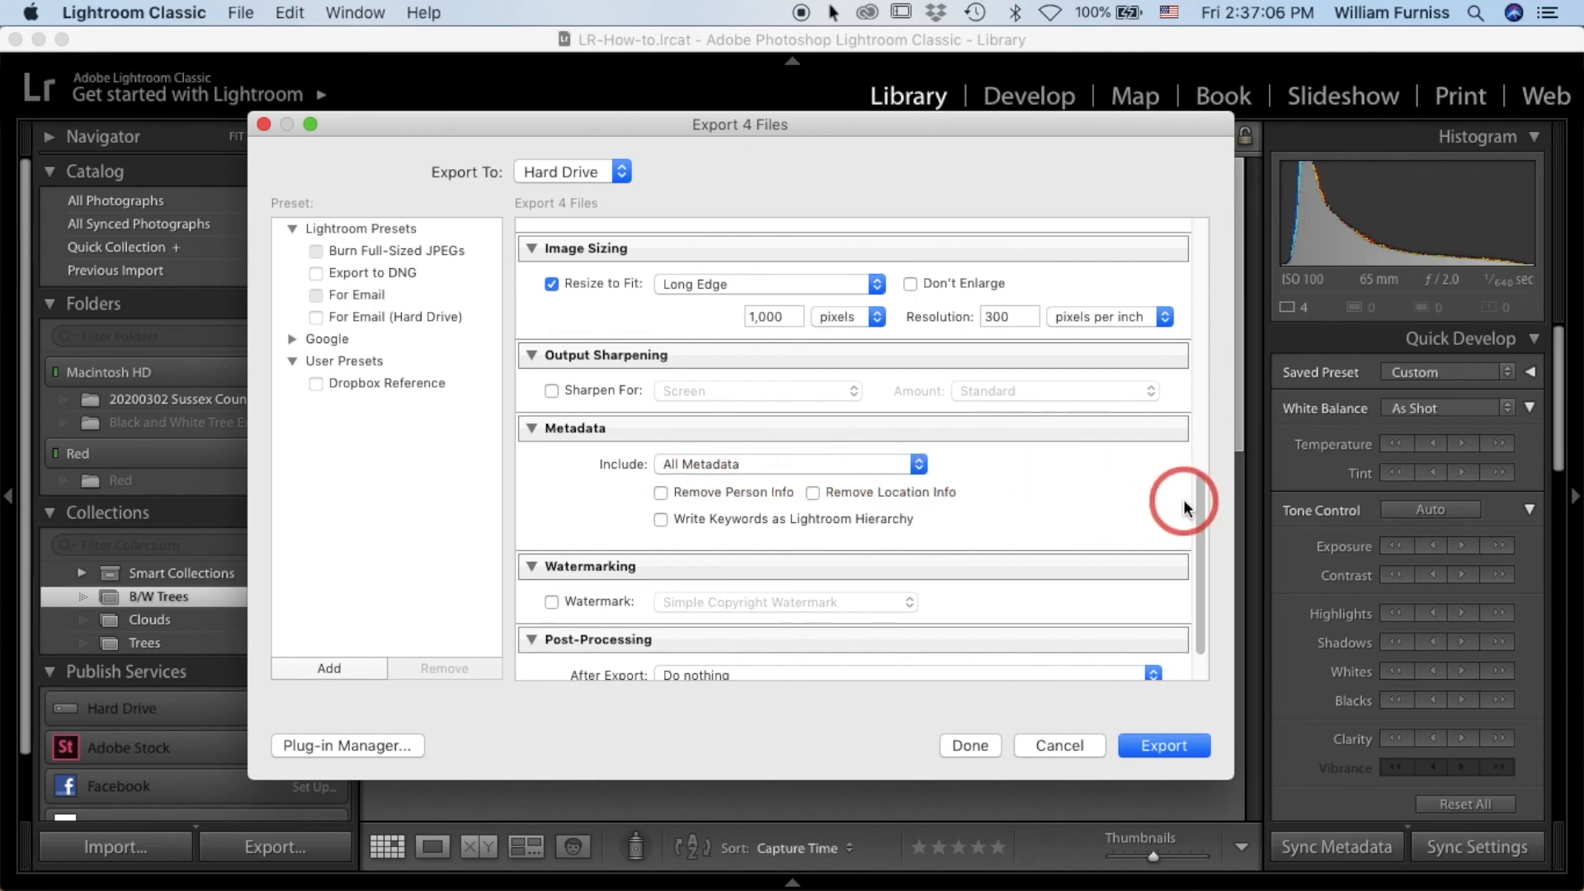
pyautogui.scroll(-3, 1199, 487)
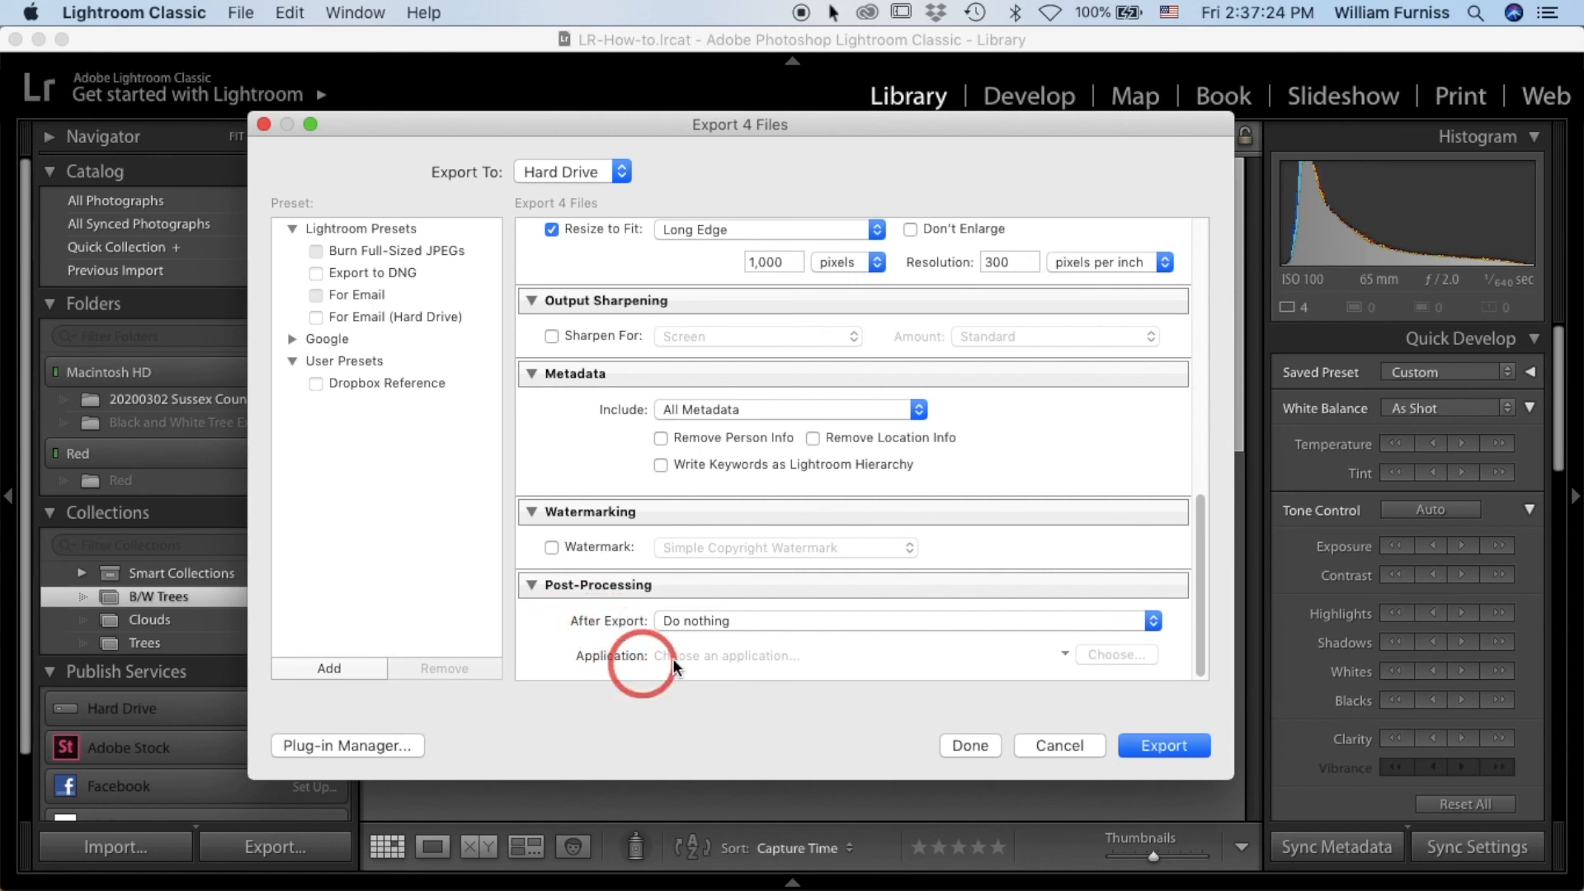
pyautogui.click(1175, 745)
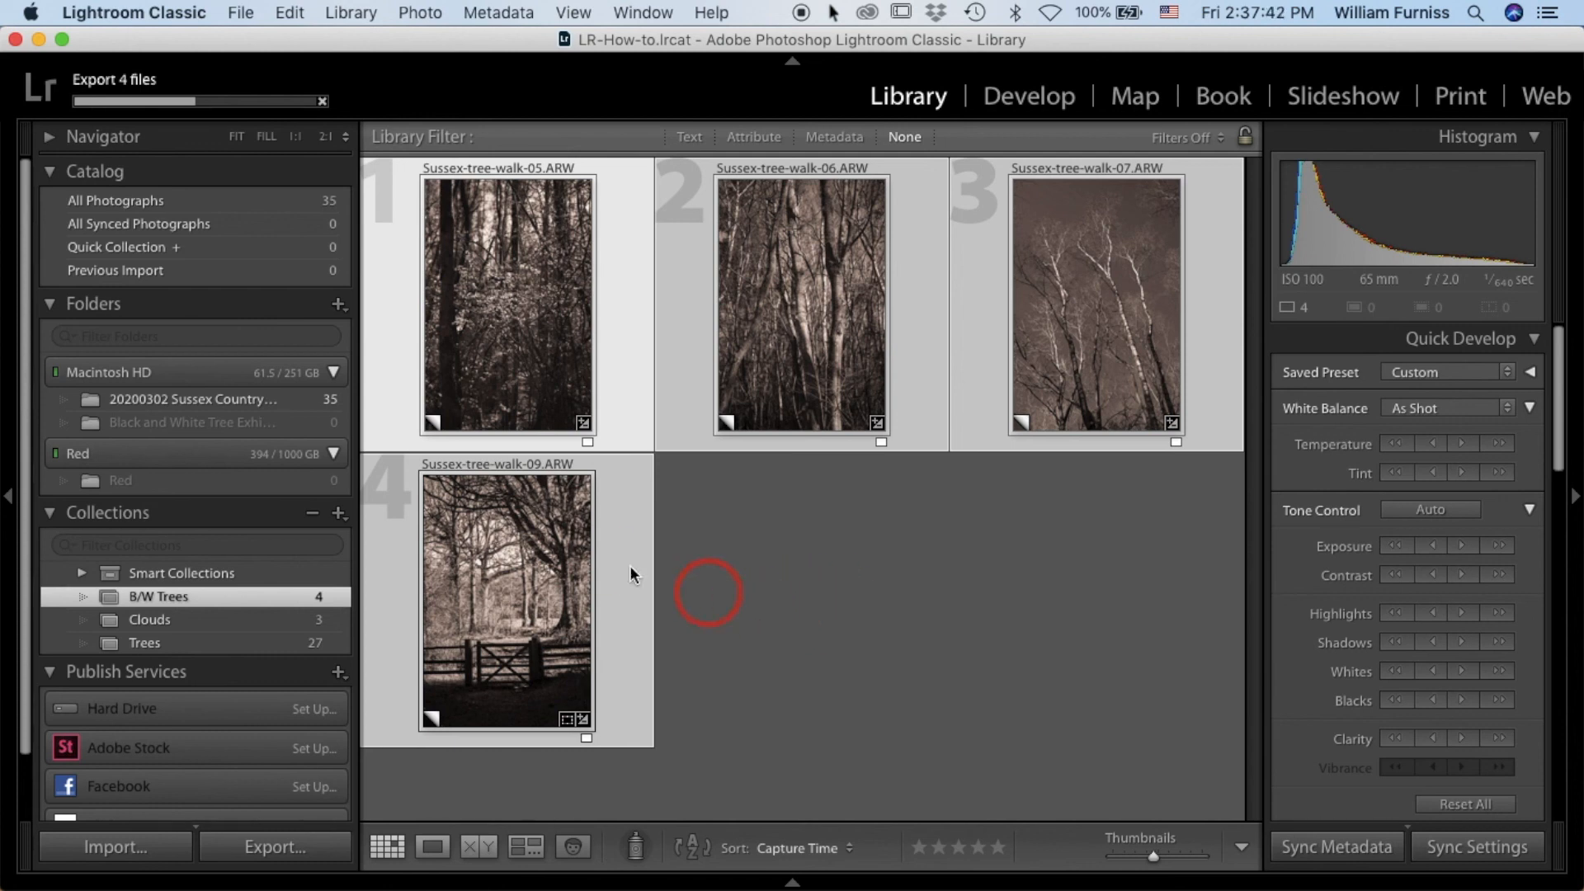
# - Move the 20200302 Sussex Country folder from Macintosh HD into the Red folder on the Red drive and browse its photos there
pyautogui.click(89, 399)
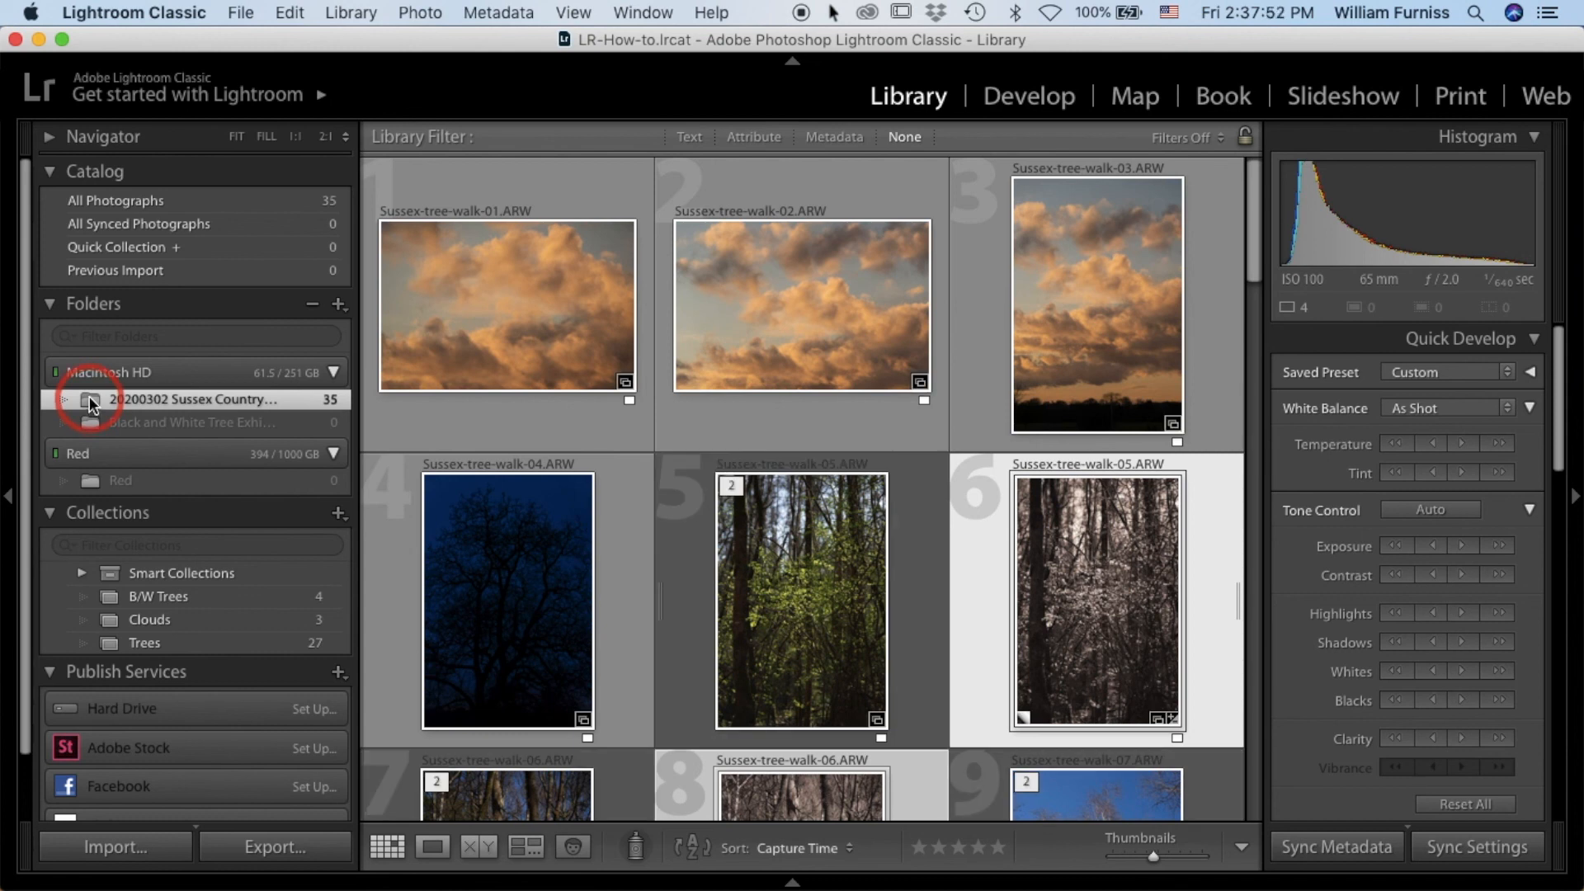
pyautogui.moveTo(89, 398); pyautogui.dragTo(90, 482)
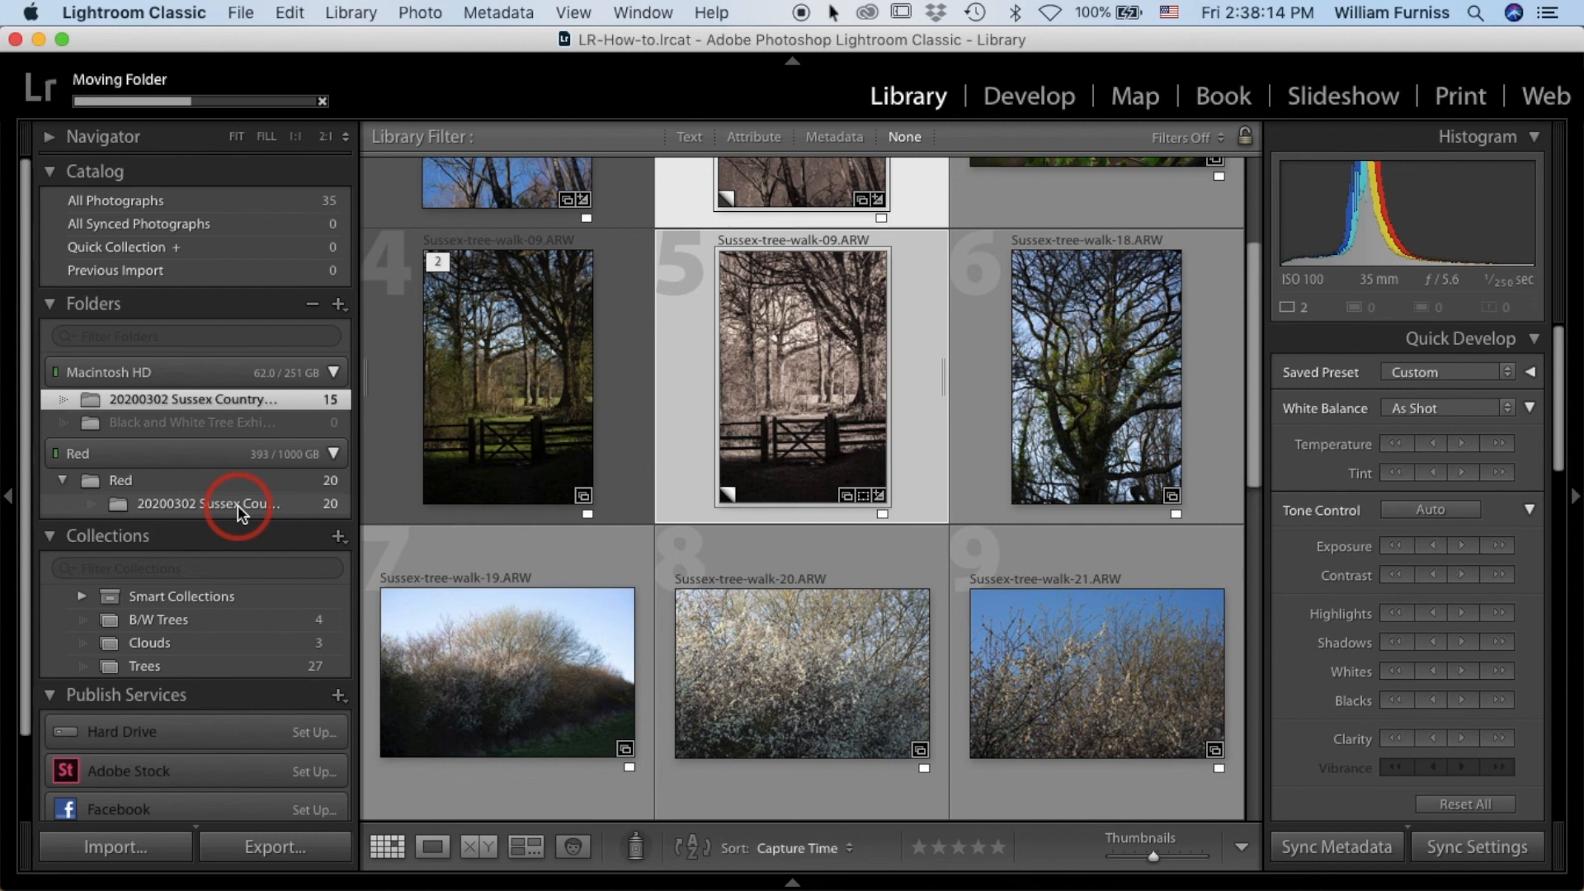
pyautogui.click(238, 504)
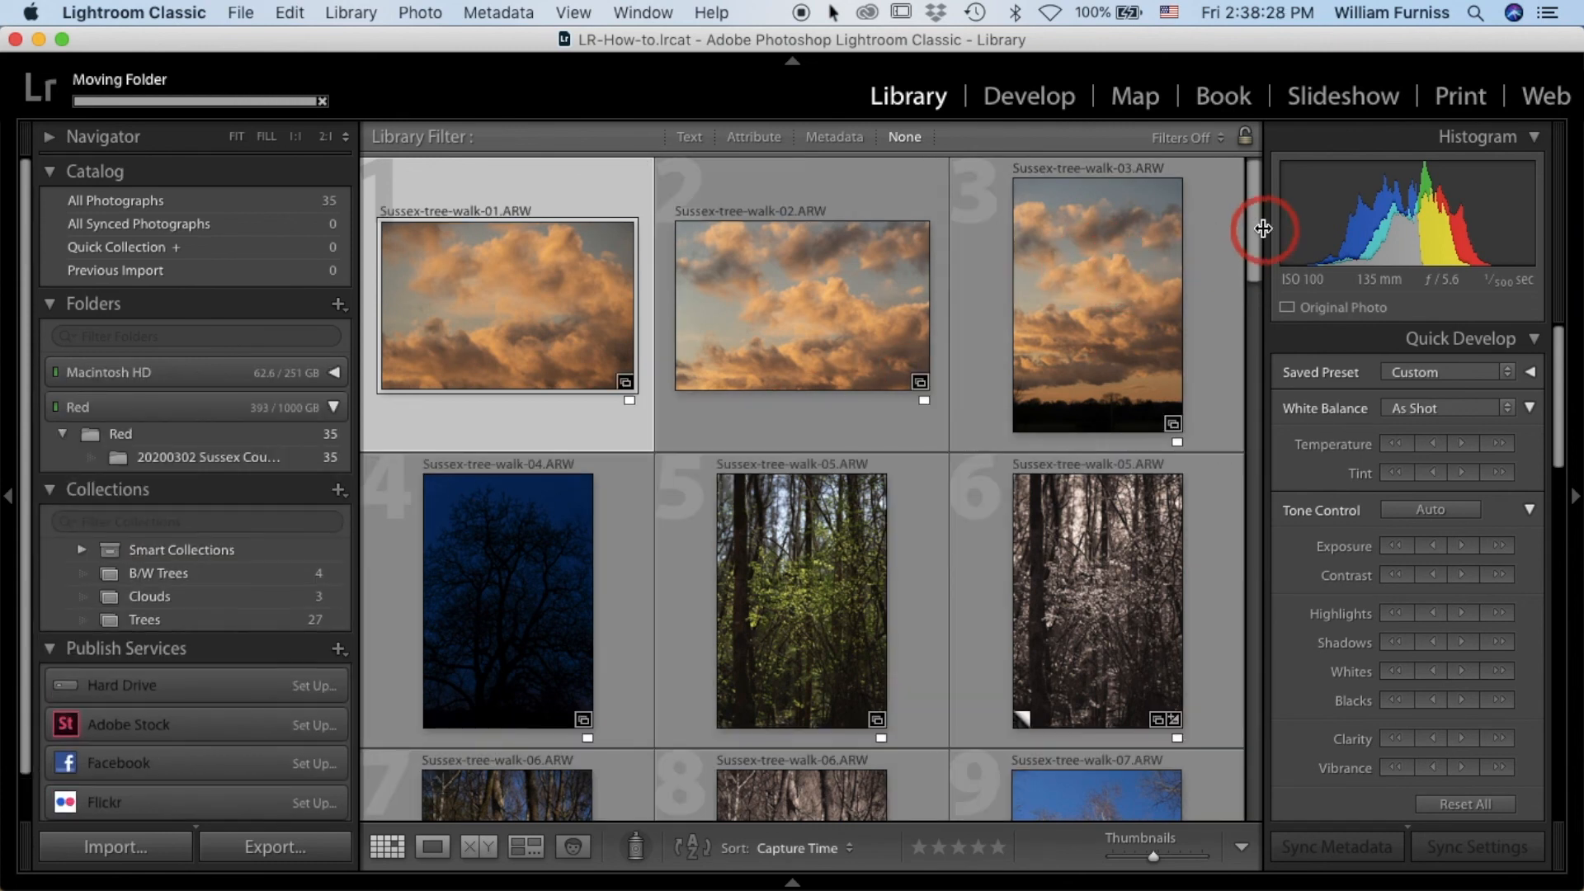
pyautogui.moveTo(1254, 207); pyautogui.dragTo(1250, 231)
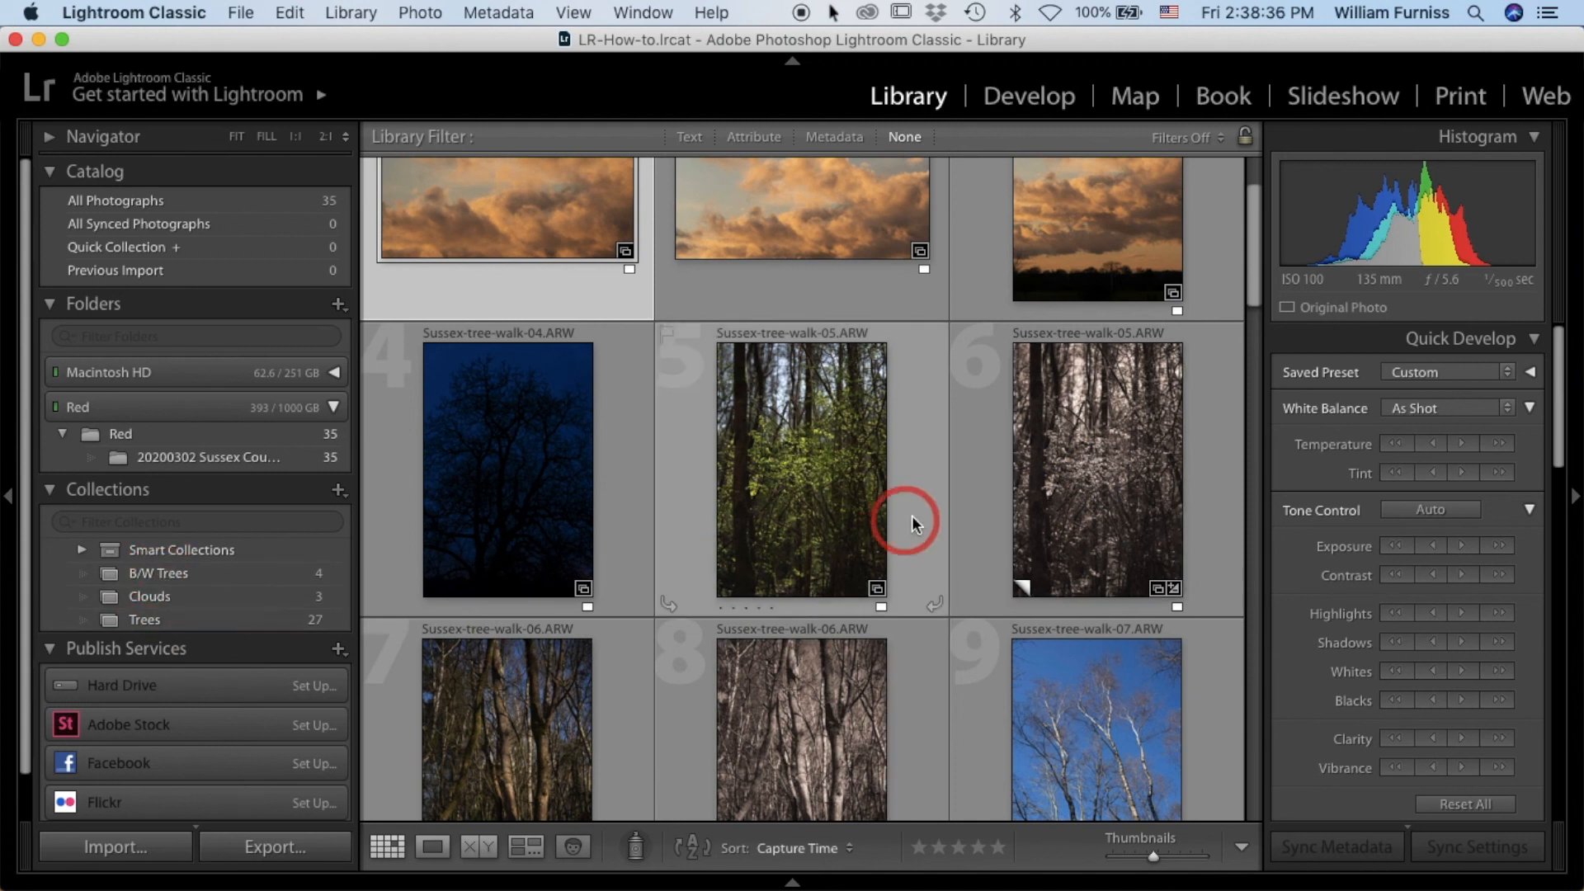
pyautogui.moveTo(1249, 239); pyautogui.dragTo(1263, 184)
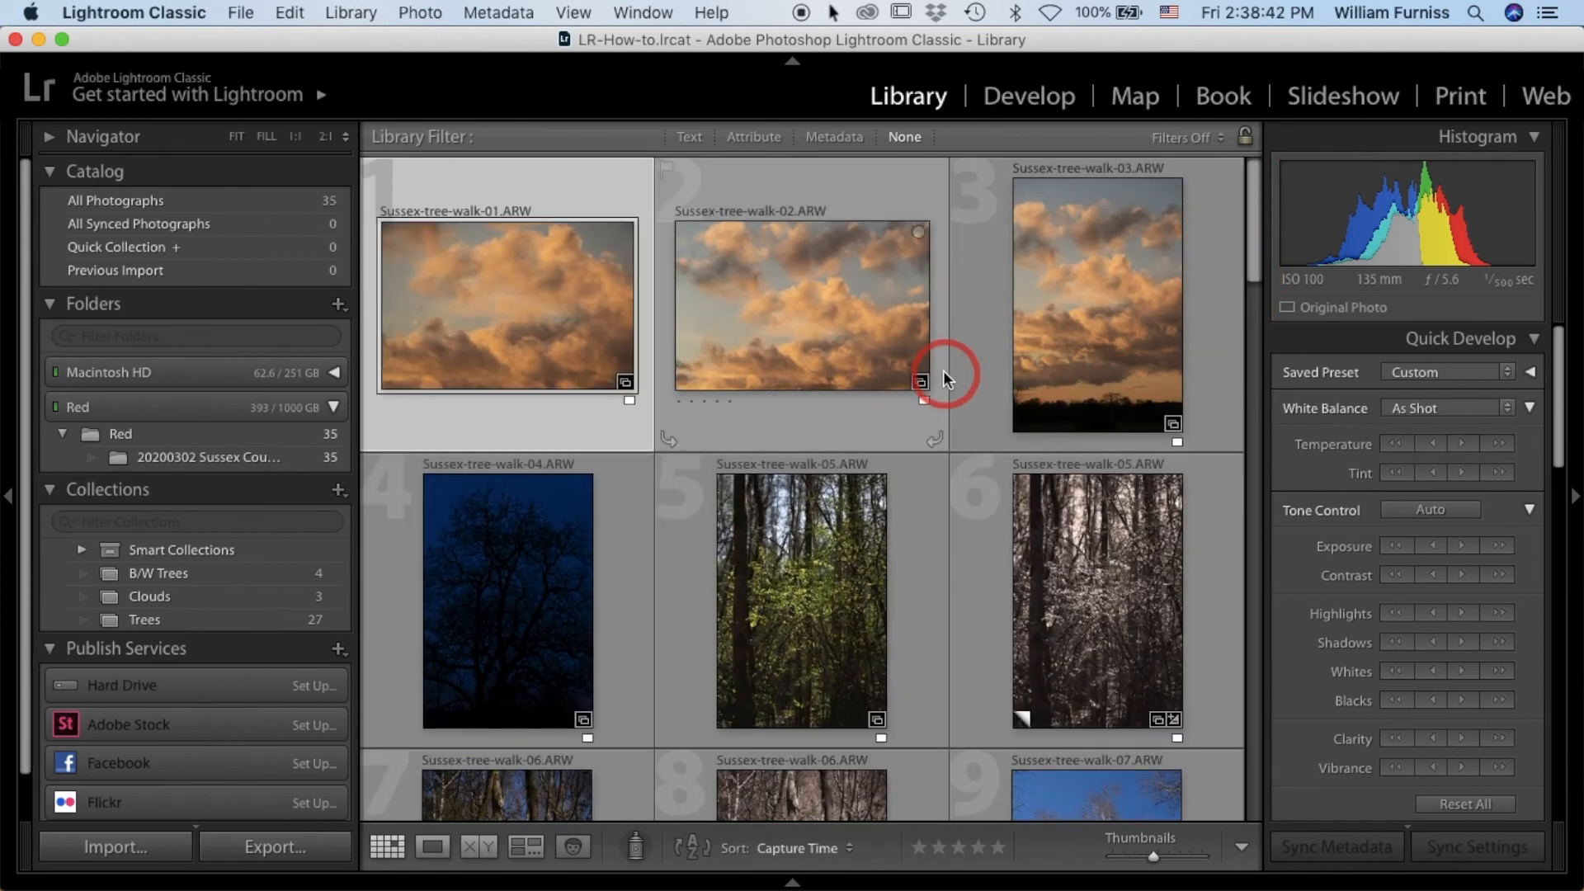